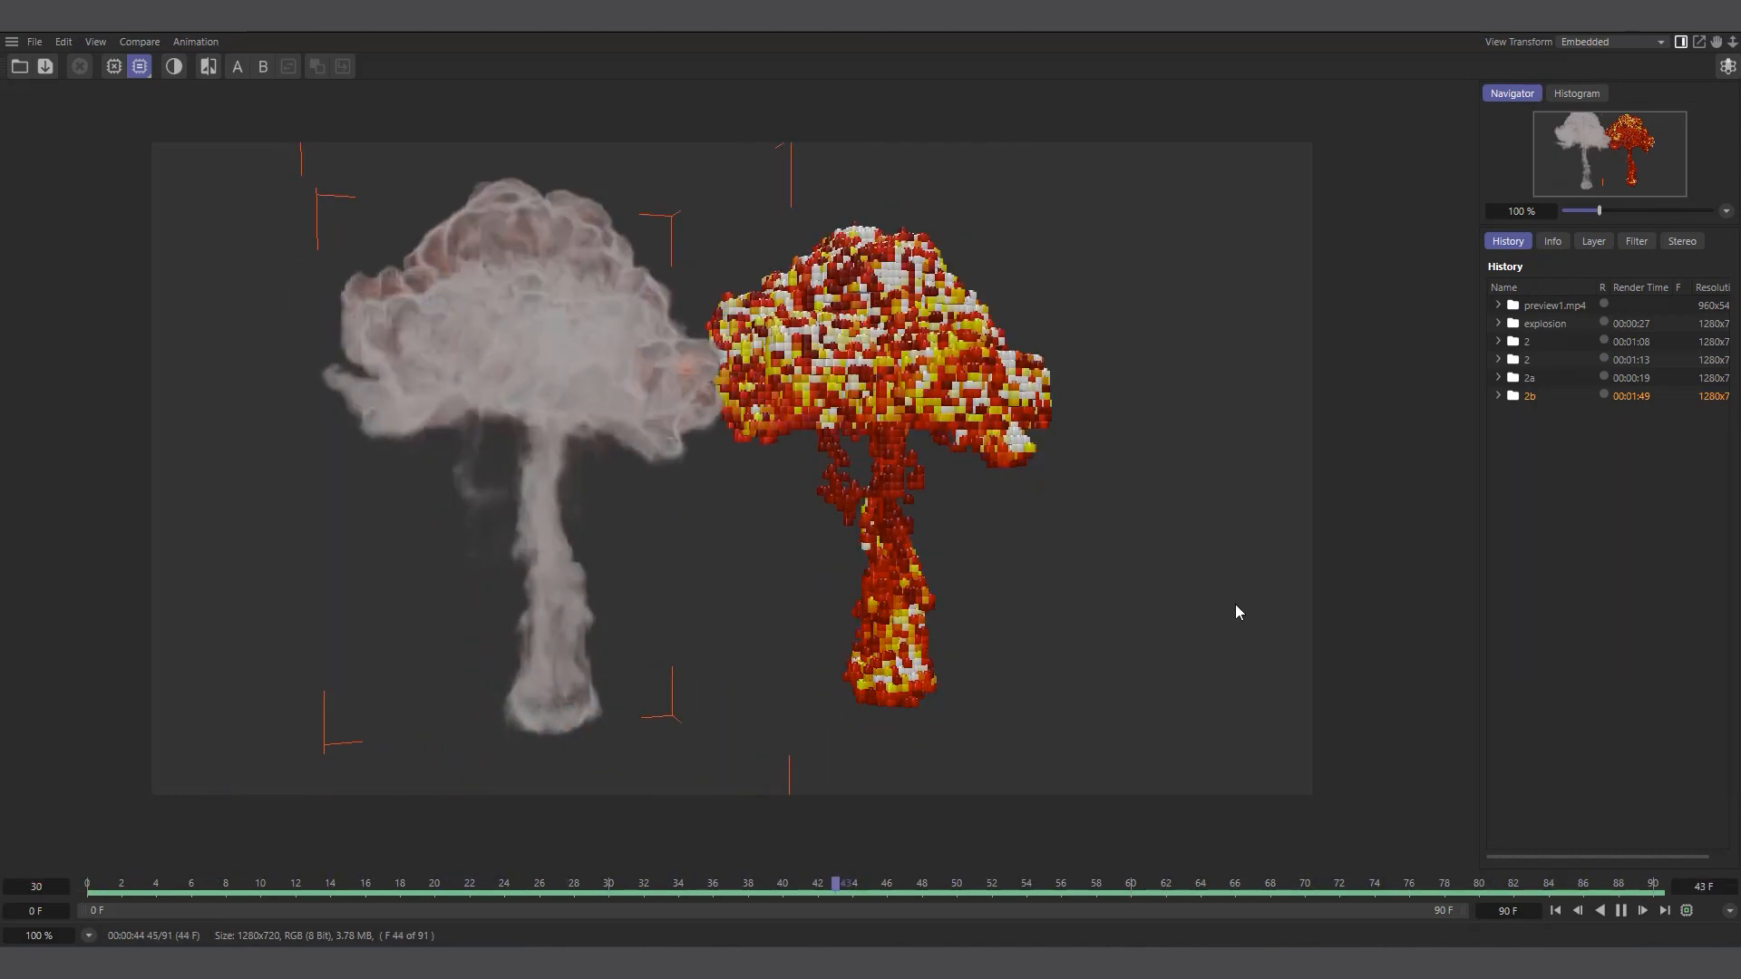
# Review the rendered explosion previews 2, 2a and 2ba in the render history
pyautogui.click(1542, 361)
pyautogui.click(1562, 377)
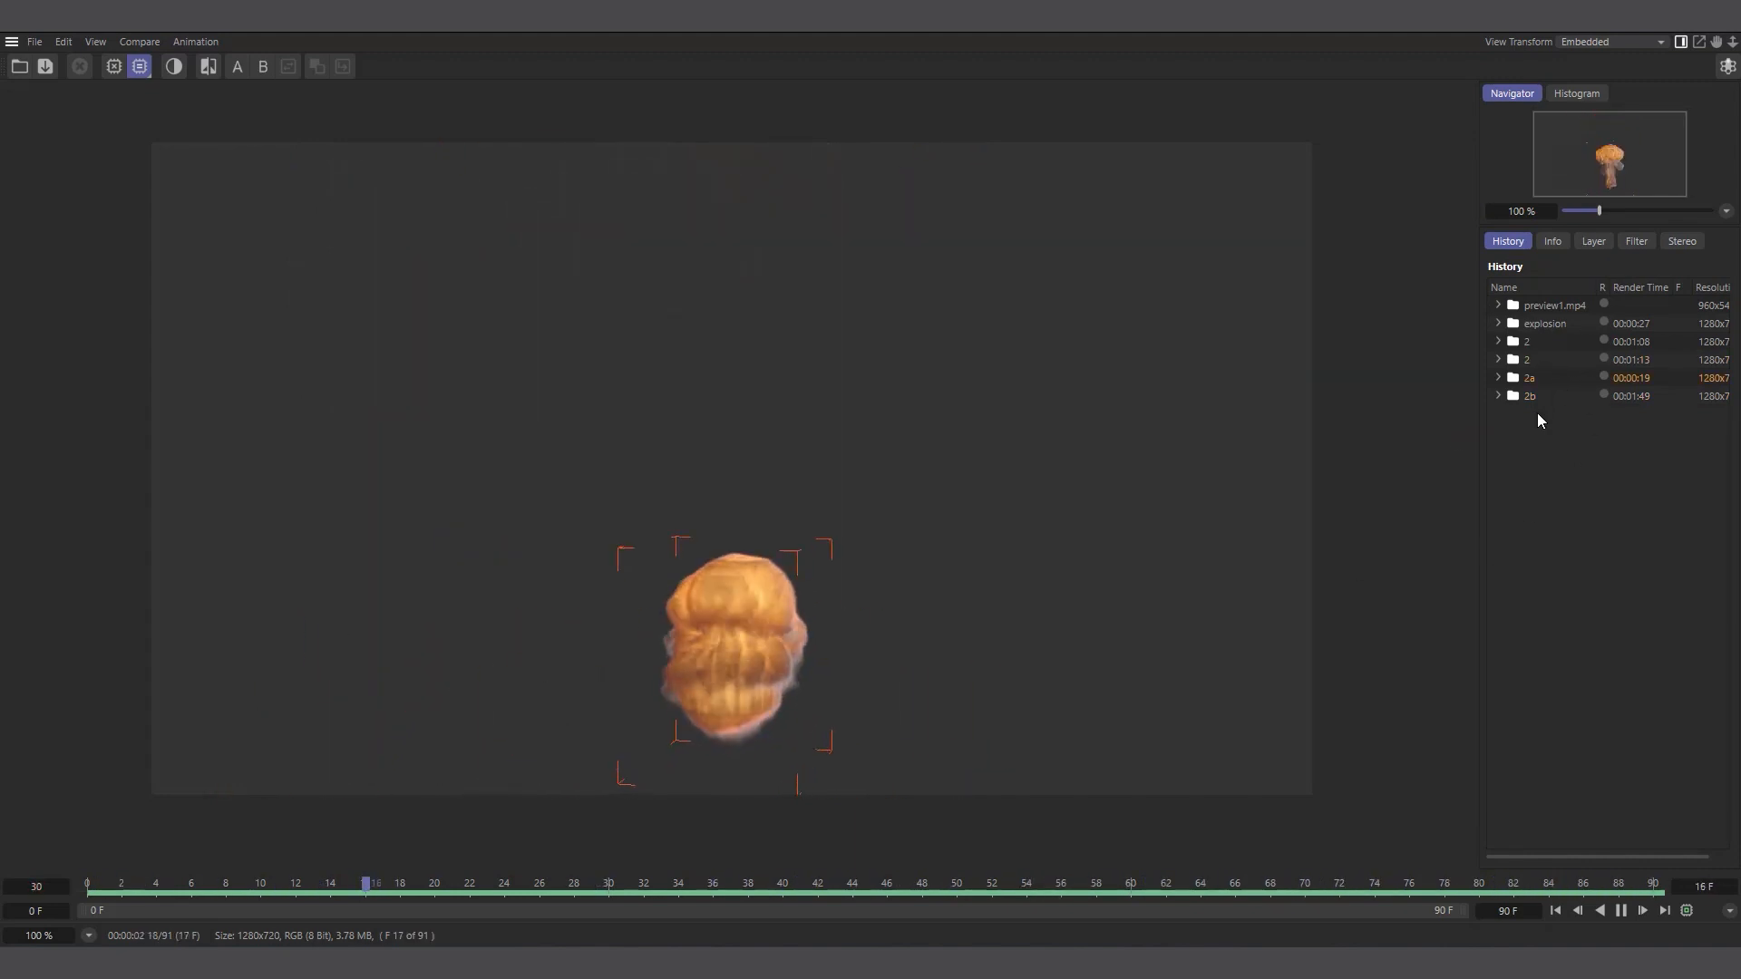
pyautogui.click(1528, 361)
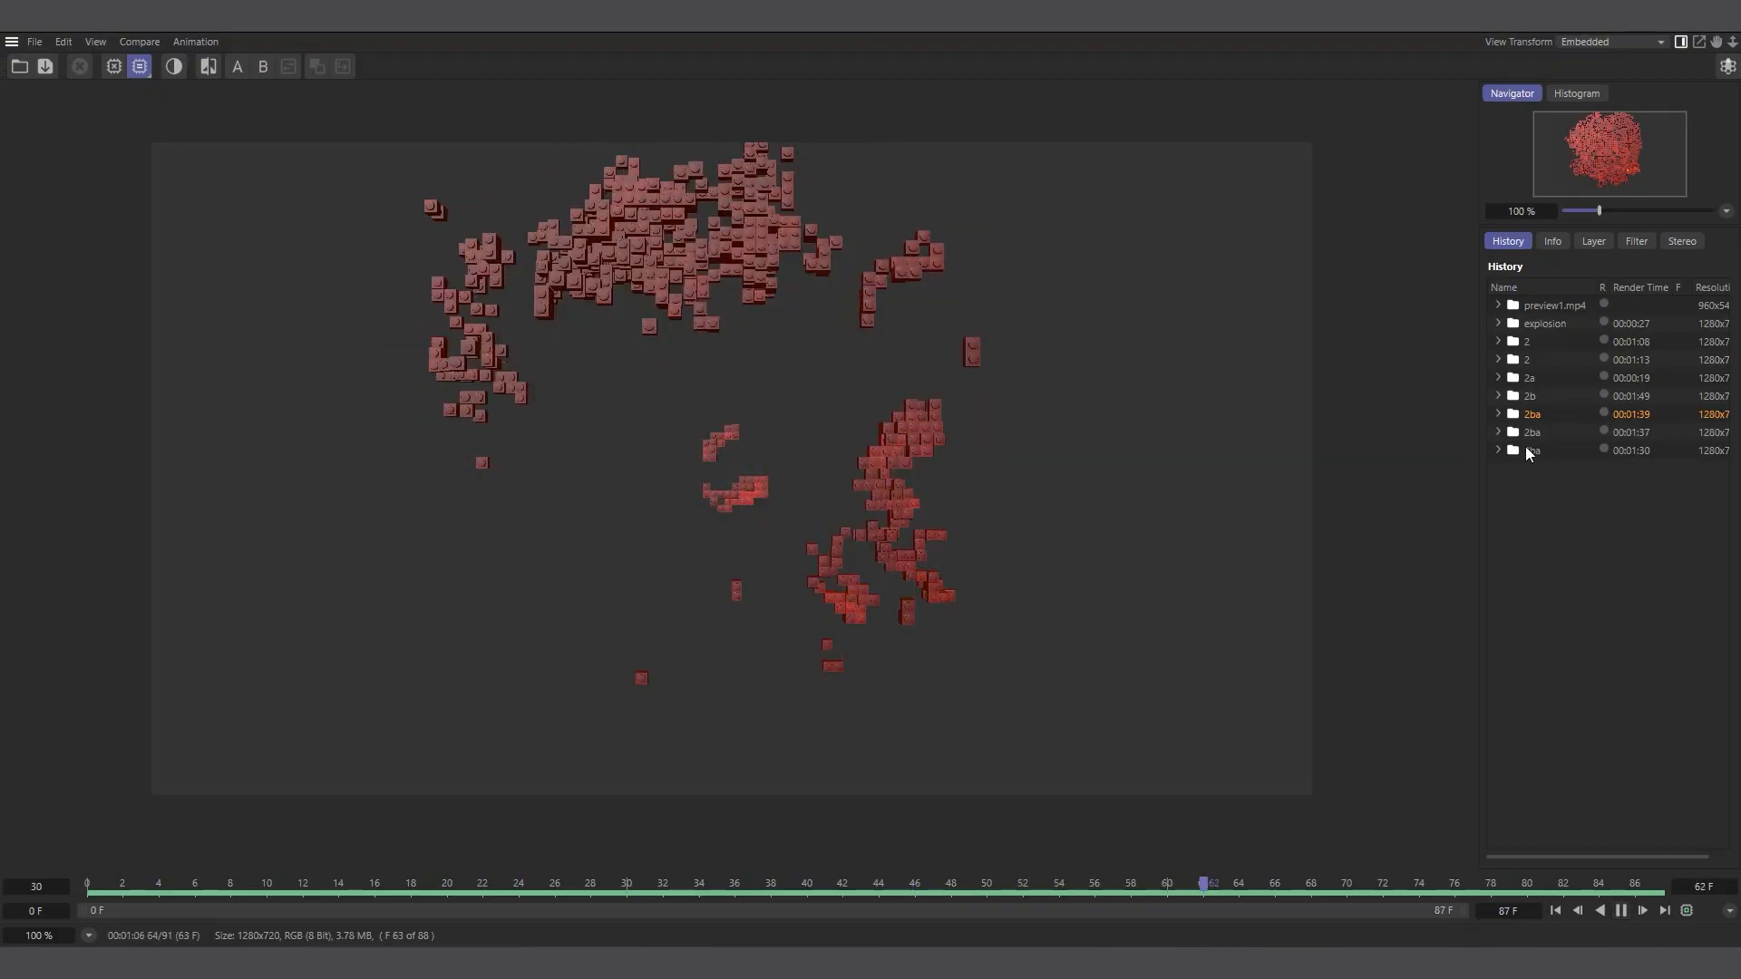
pyautogui.click(1532, 444)
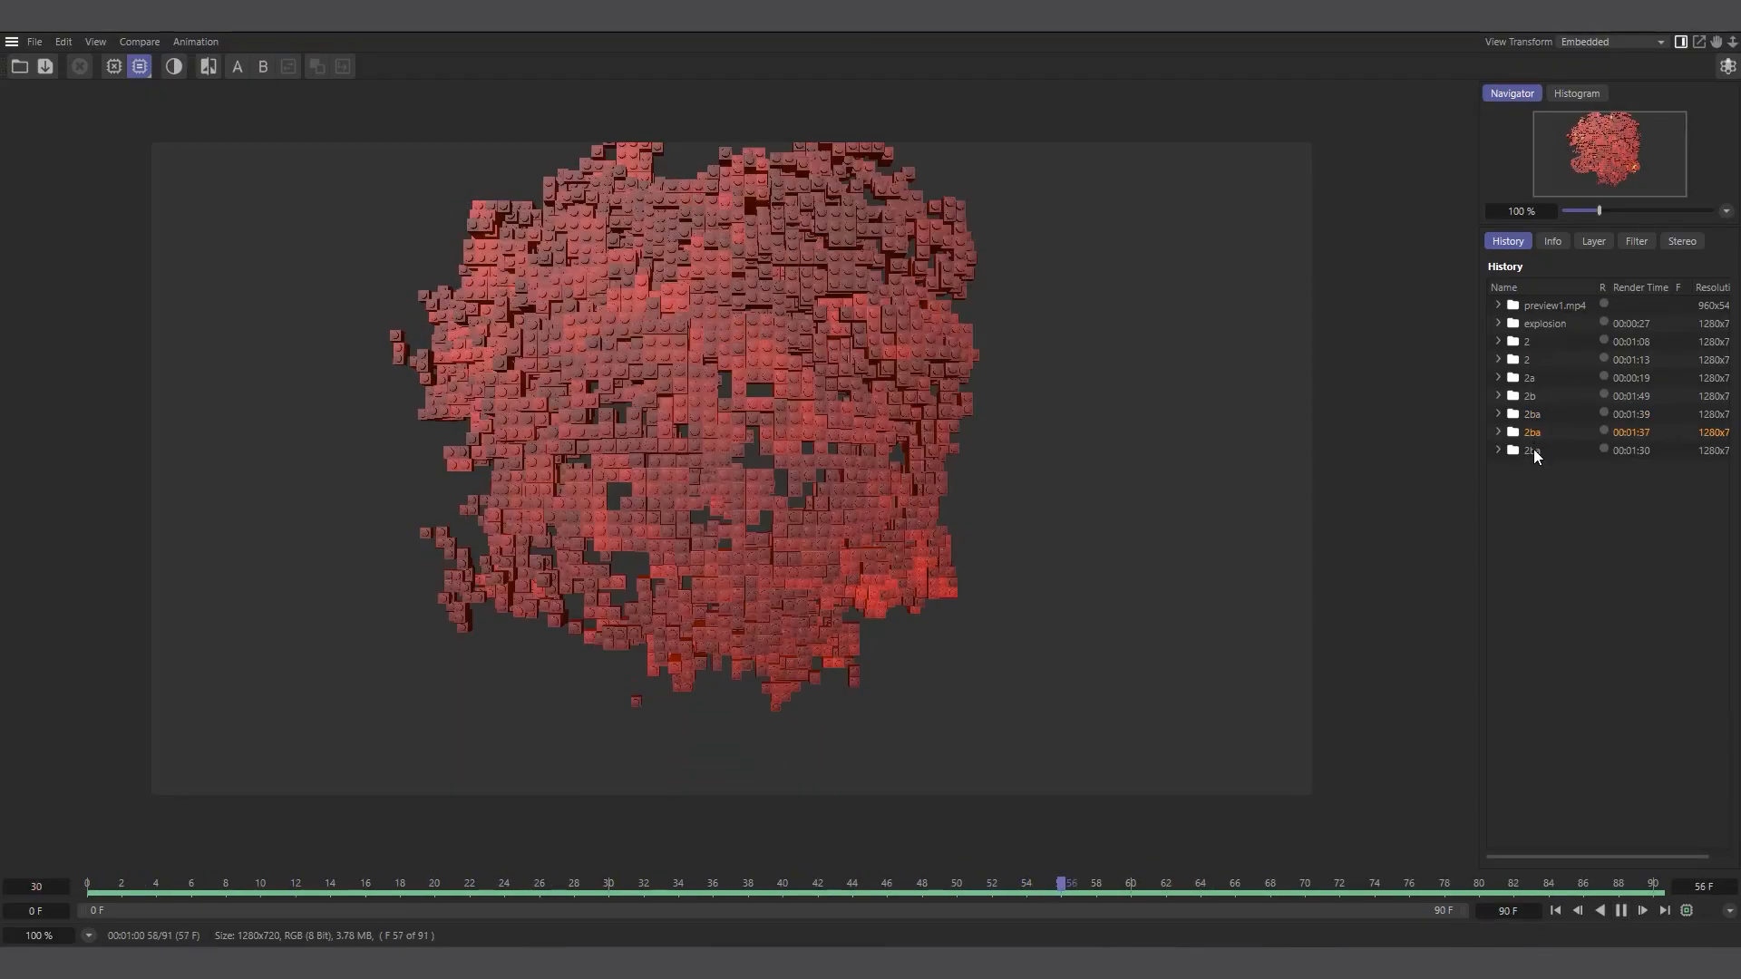
pyautogui.click(1533, 450)
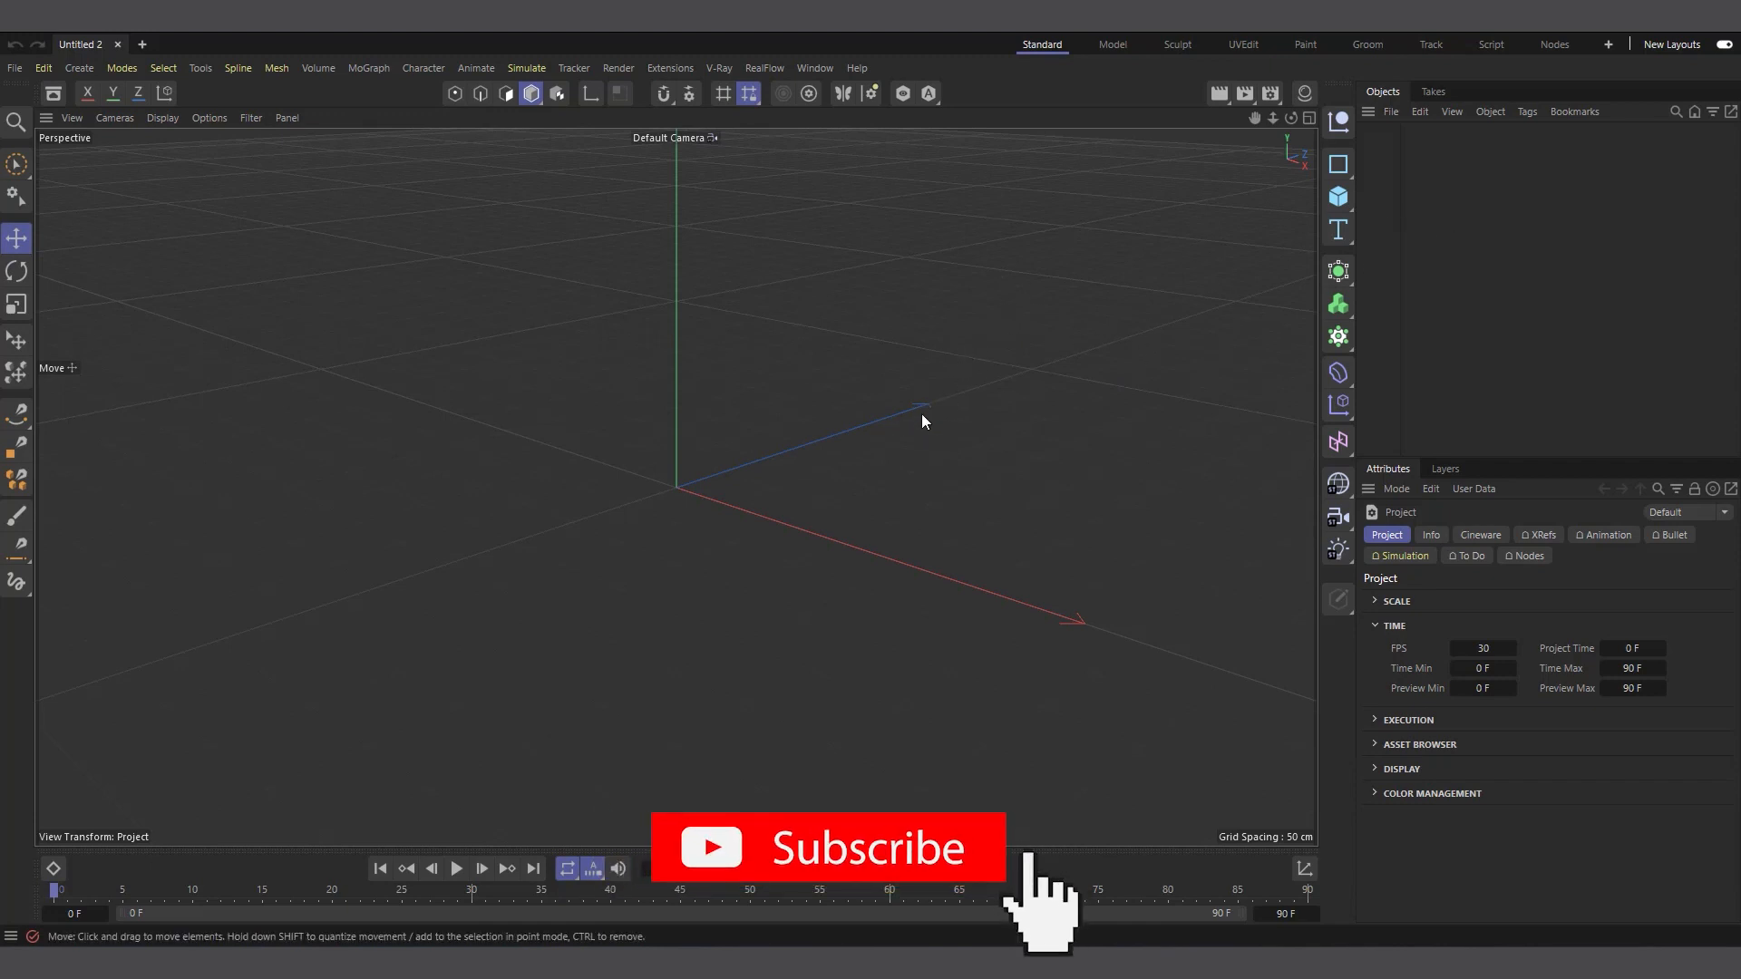
# Add a sphere primitive to the empty scene and set its radius to 25 cm
pyautogui.click(1335, 201)
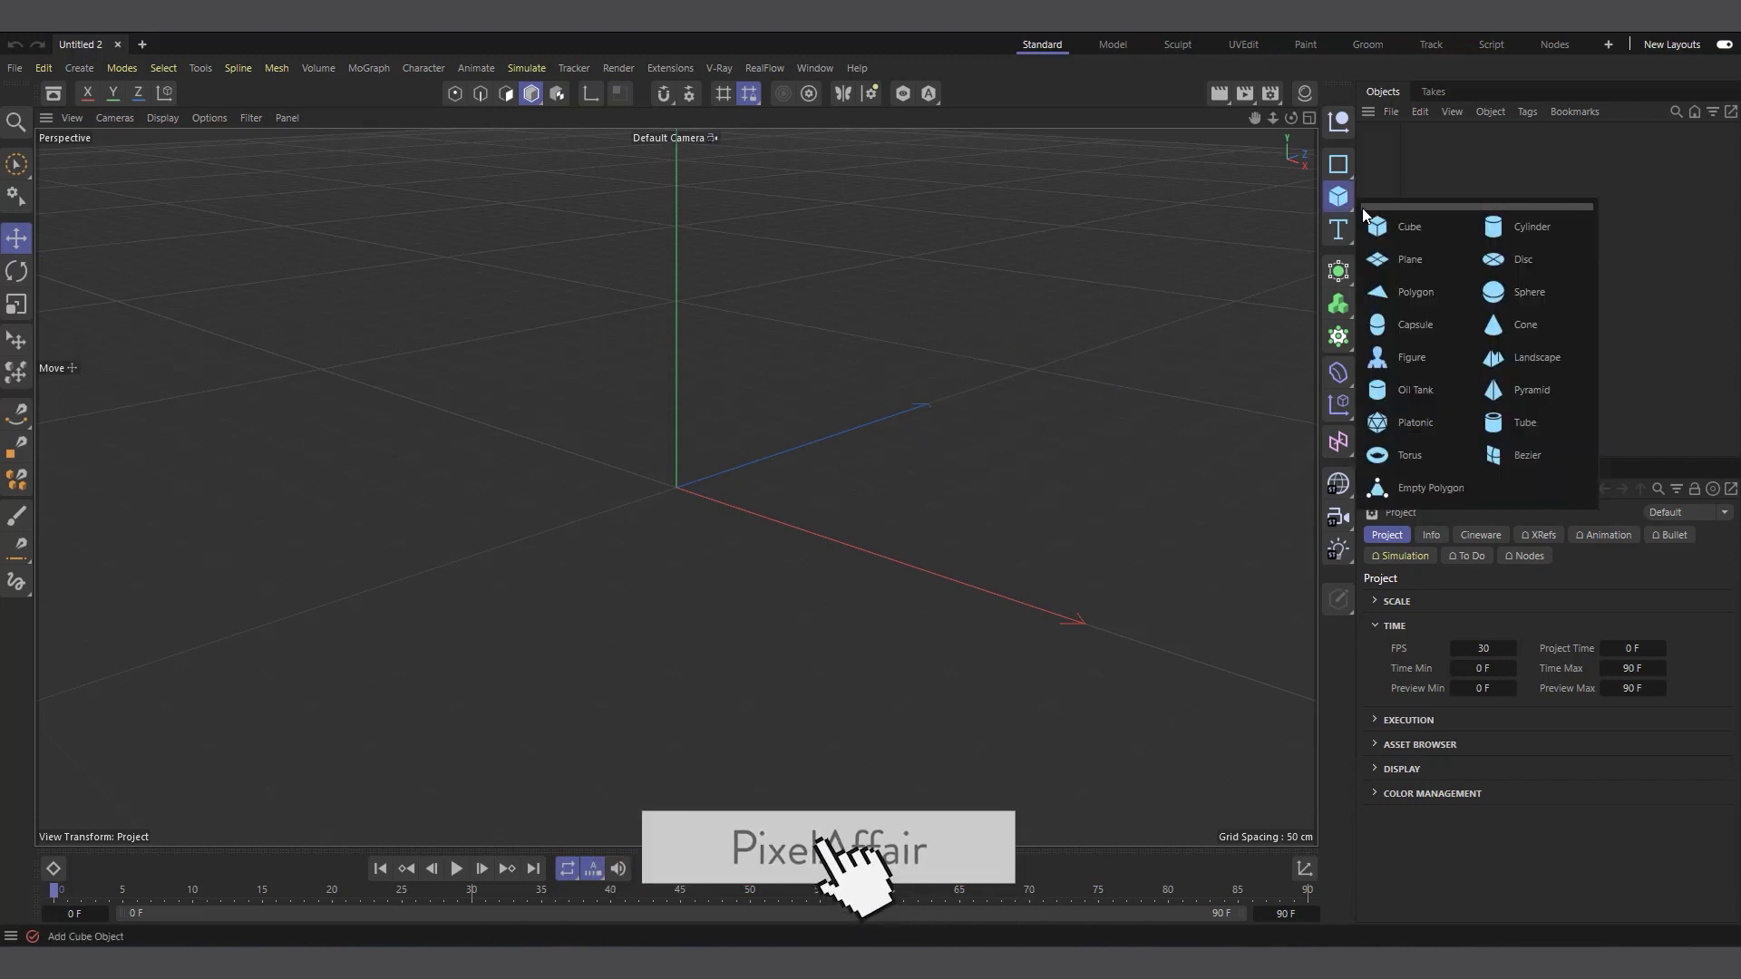
pyautogui.click(1516, 281)
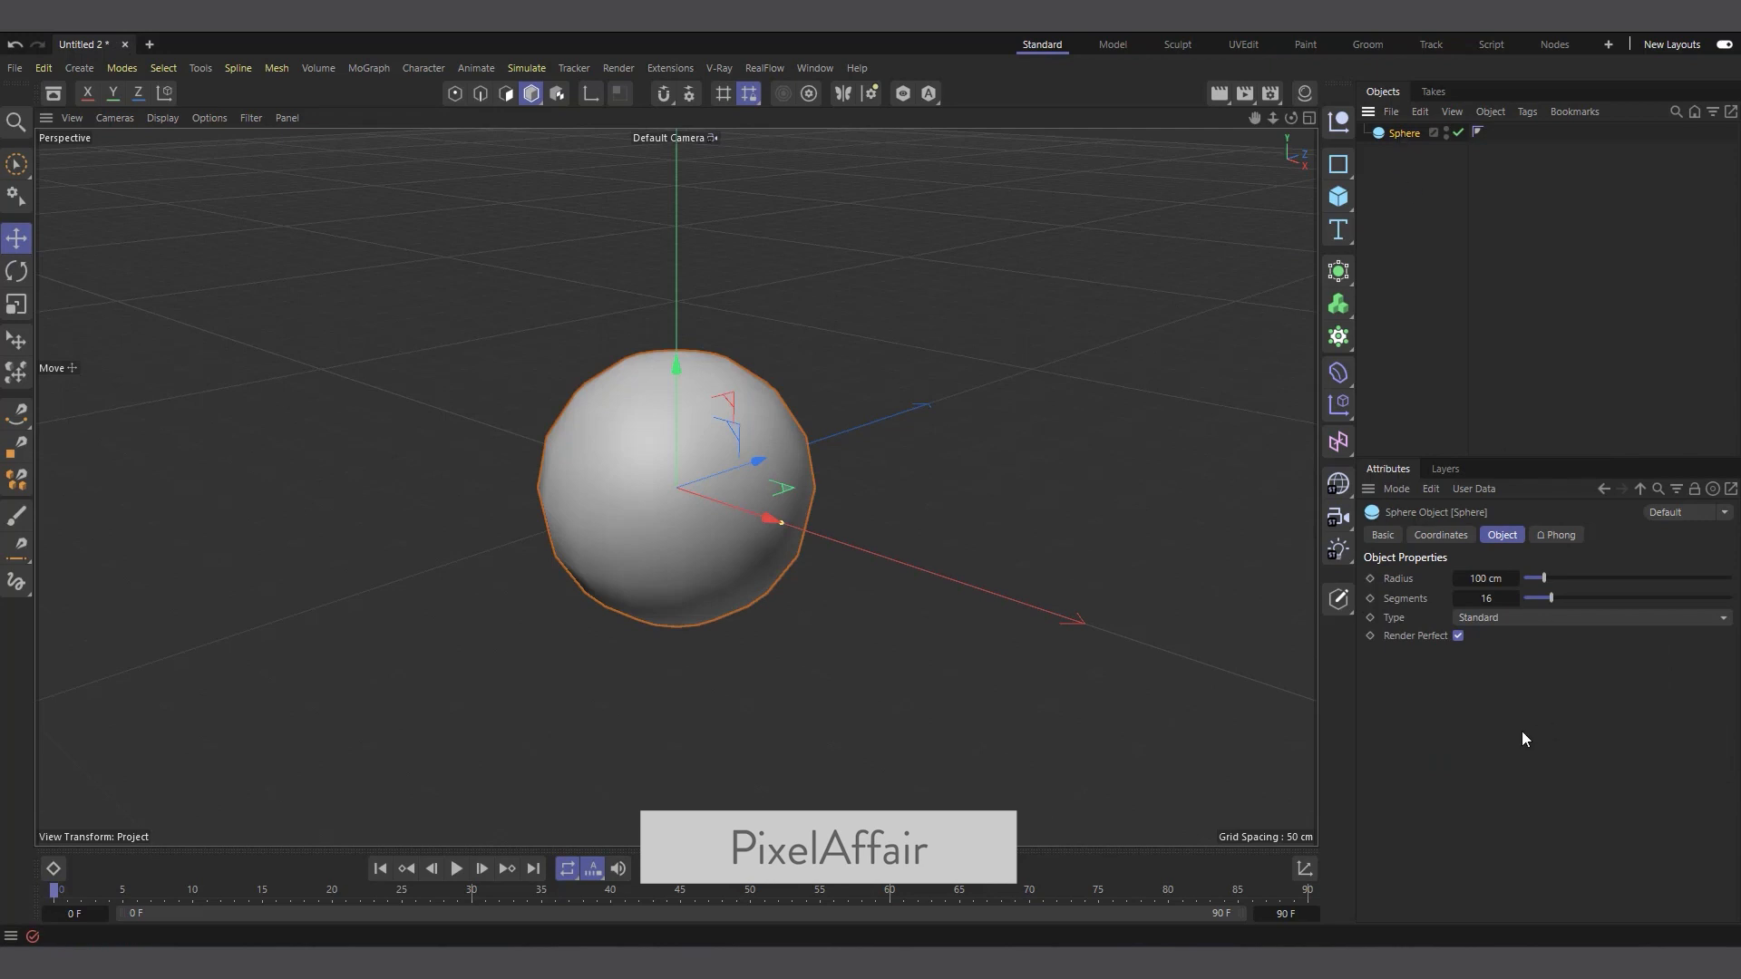
pyautogui.doubleClick(1493, 581)
pyautogui.write('25')
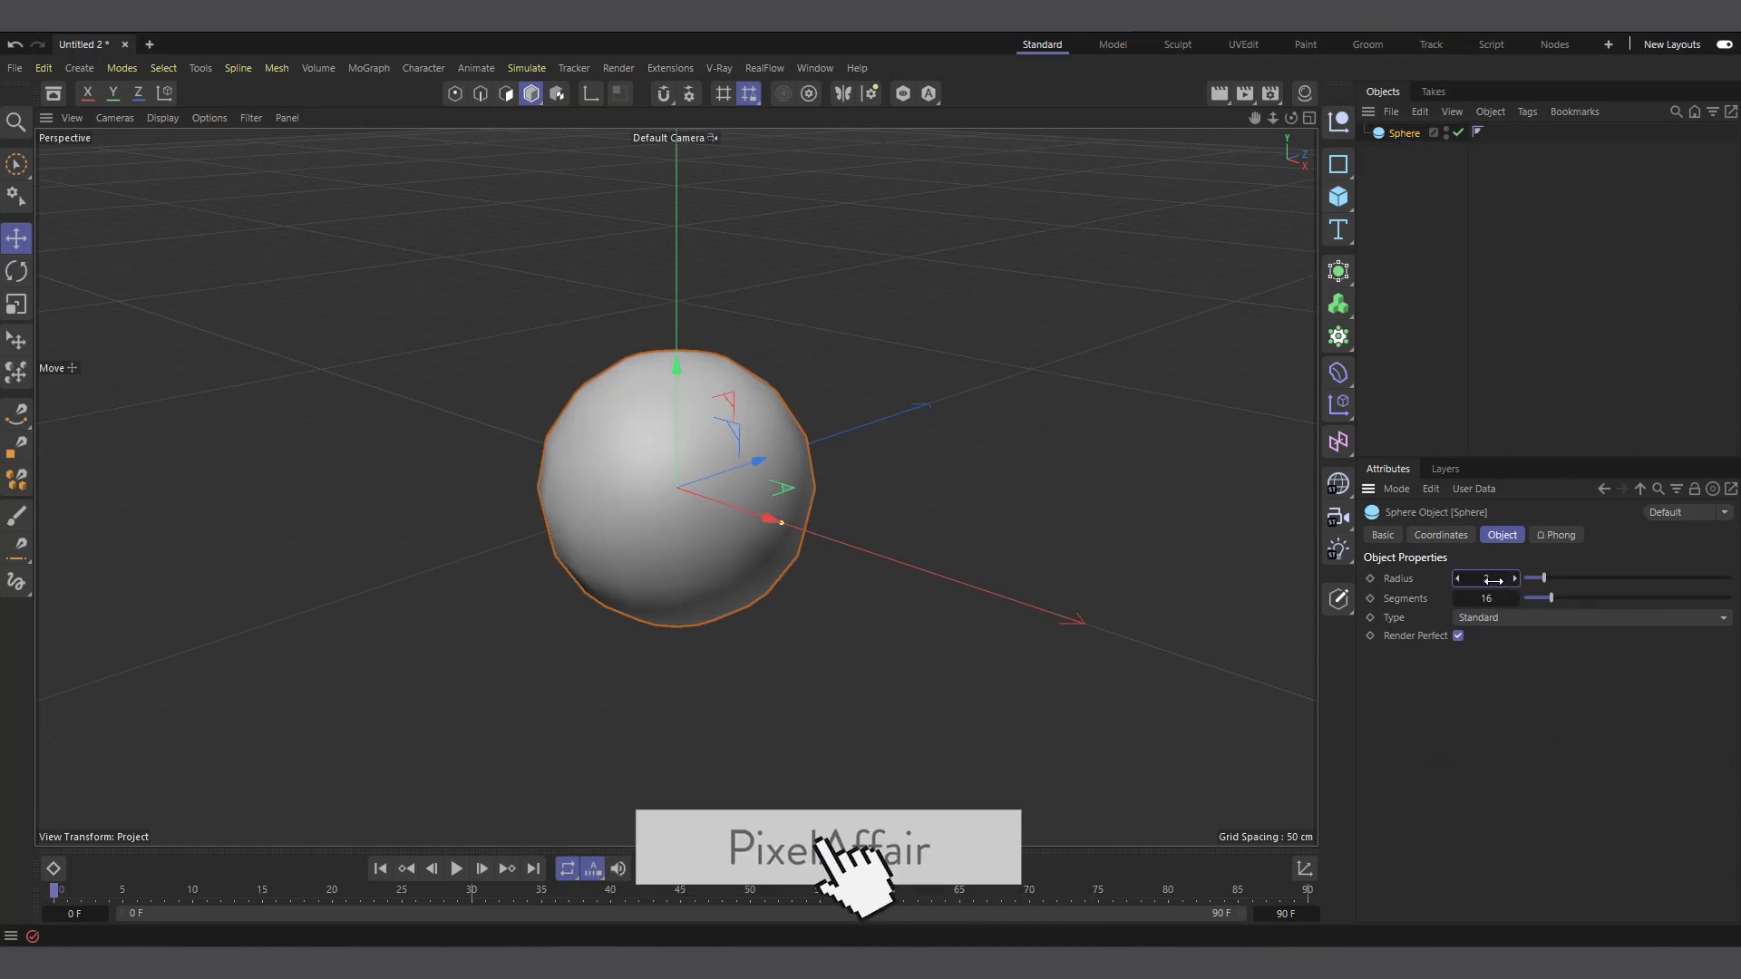
pyautogui.press('Return')
# Add a Pyro simulation tag to the sphere
pyautogui.rightClick(1404, 133)
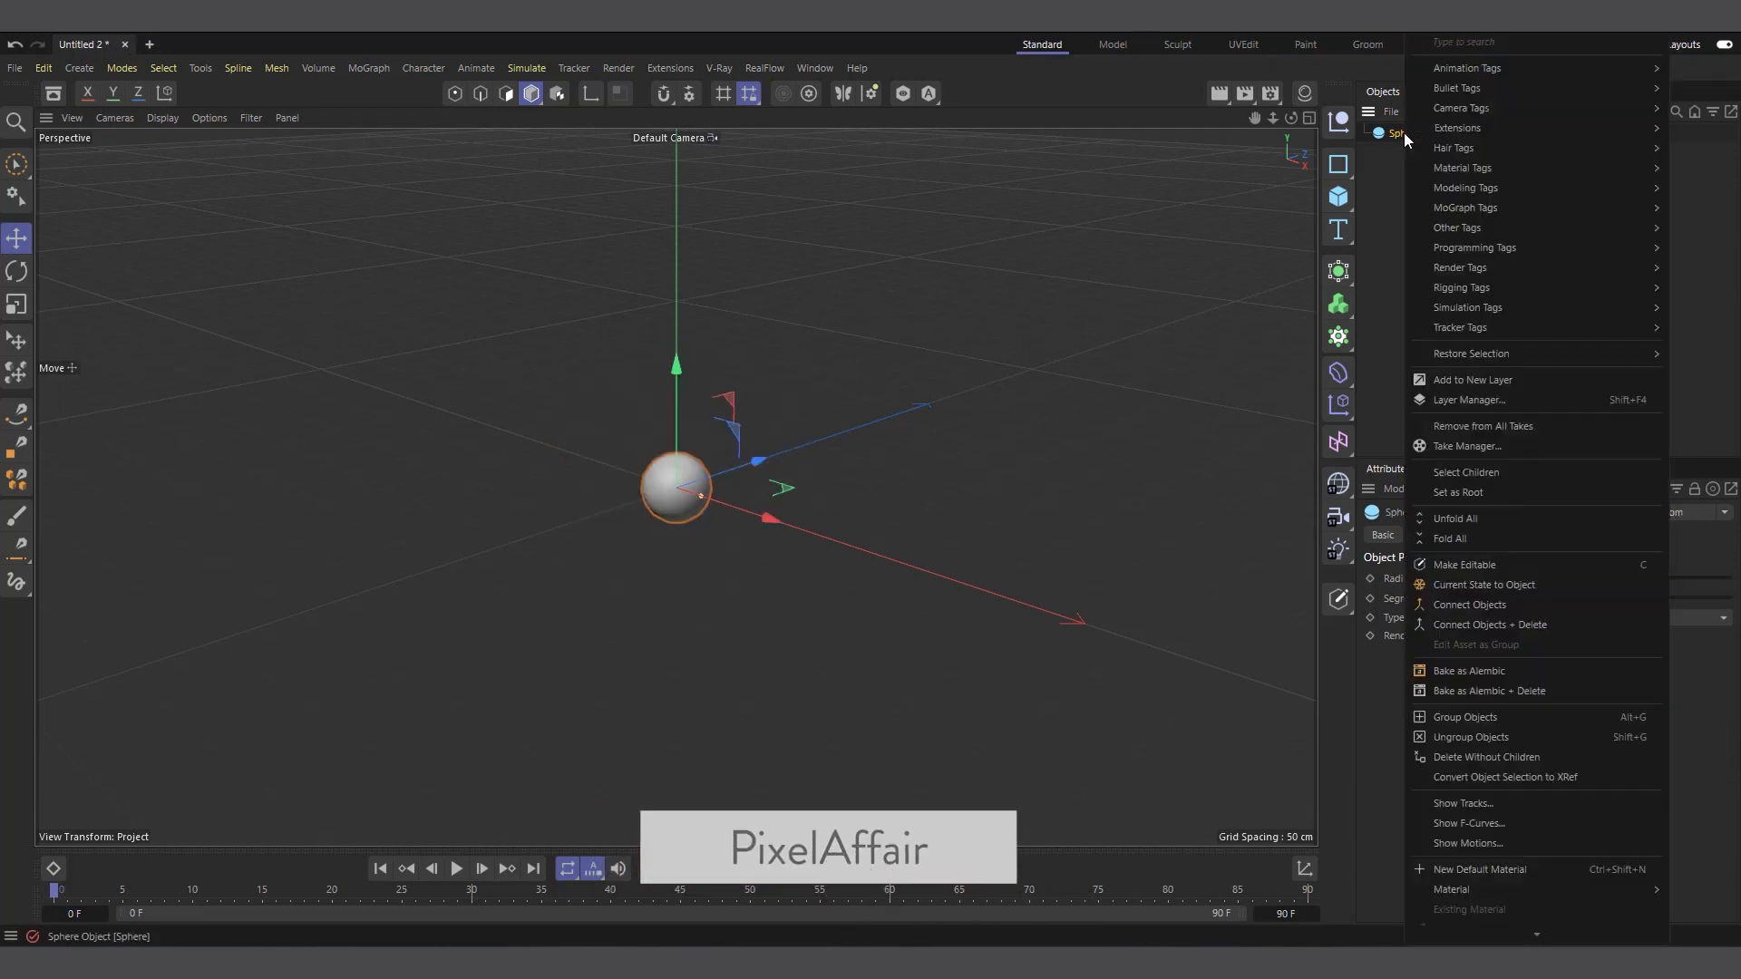
pyautogui.moveTo(1482, 313)
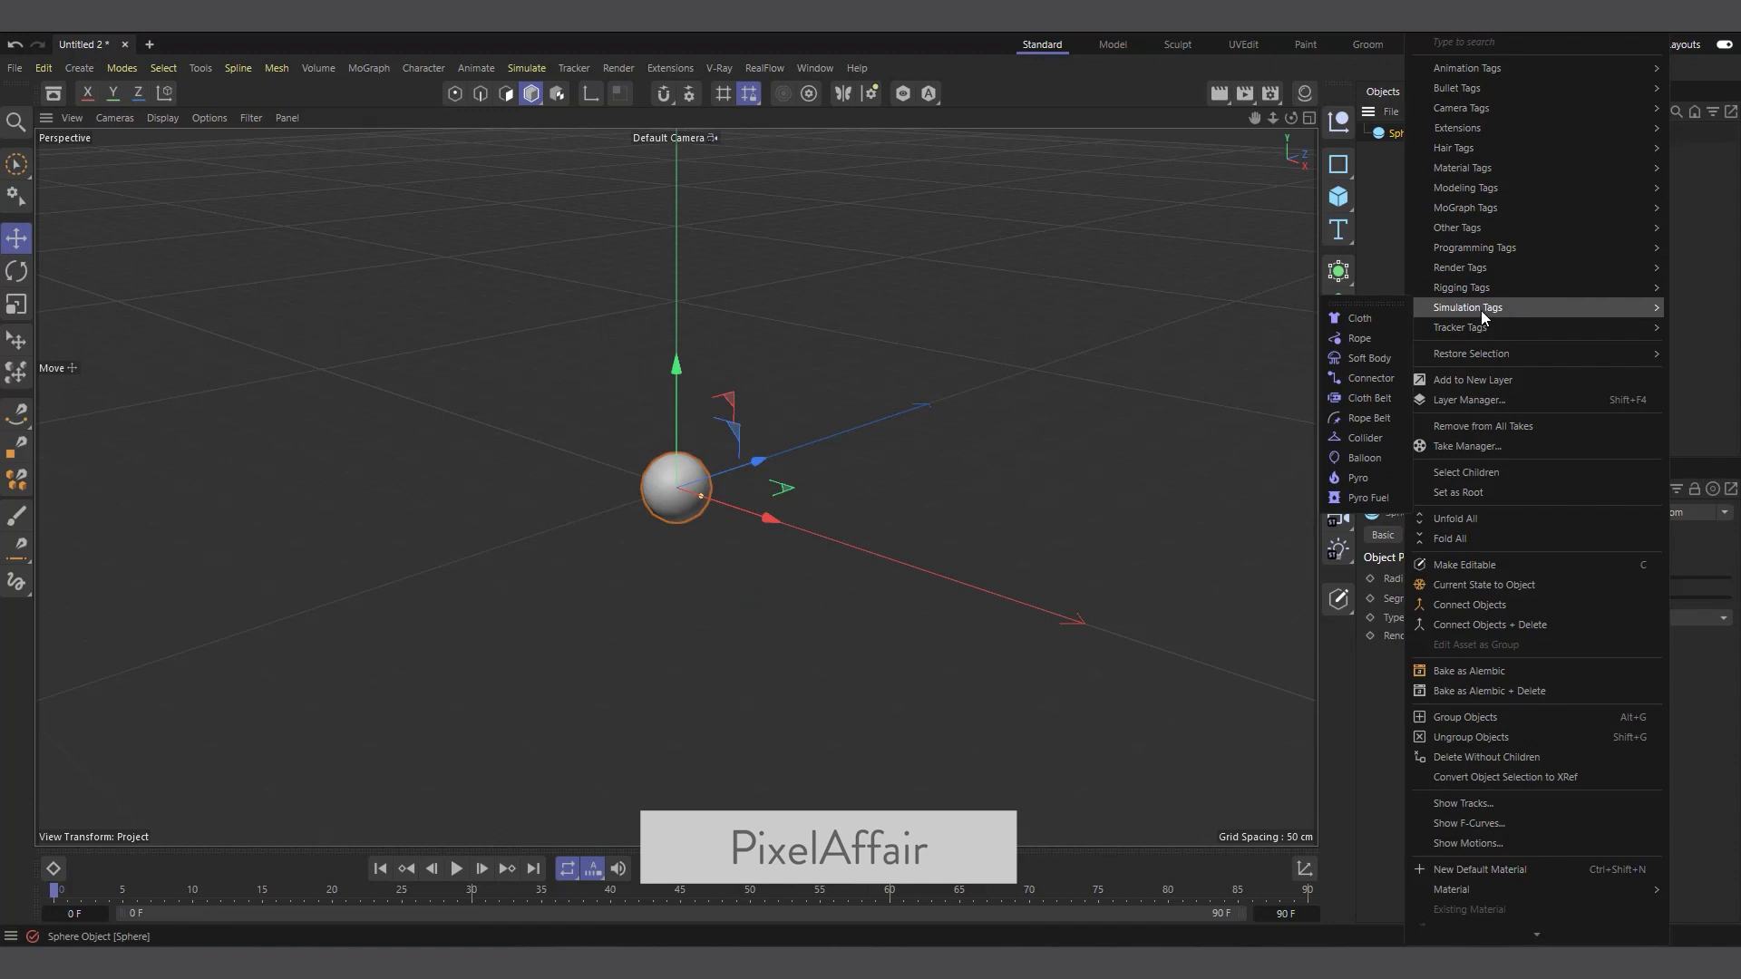
pyautogui.click(1348, 481)
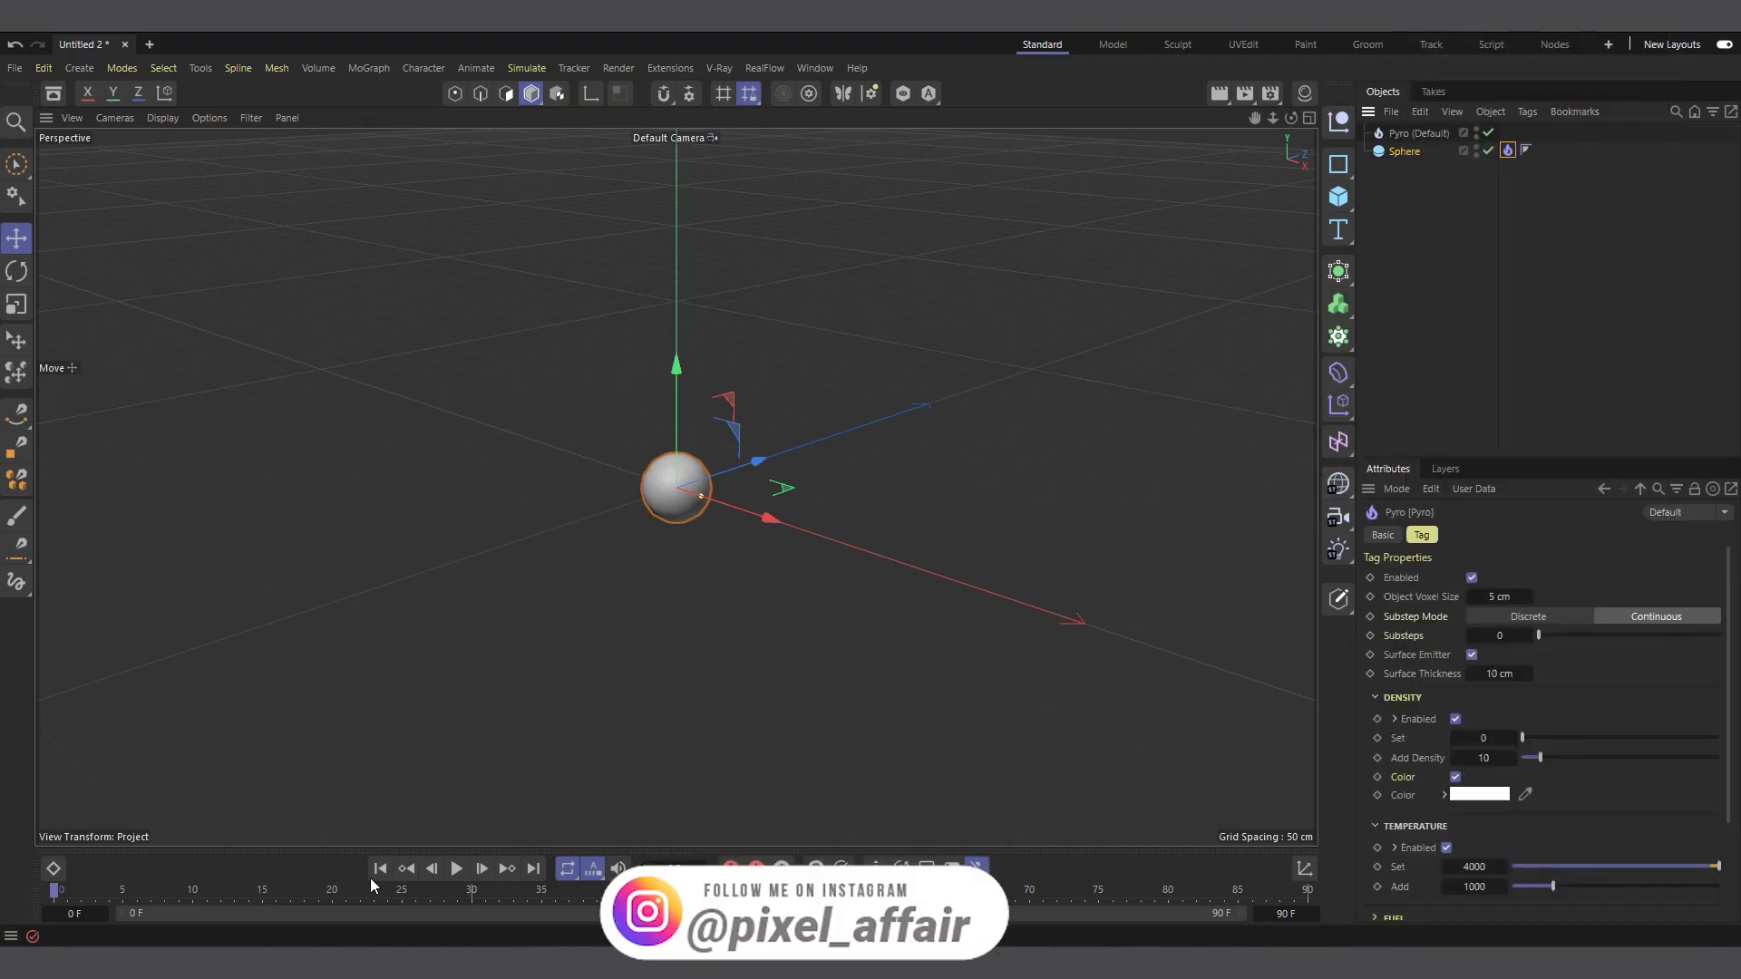
# Preview the default Pyro fire by playing the simulation twice, returning to the first frame in between
pyautogui.click(455, 869)
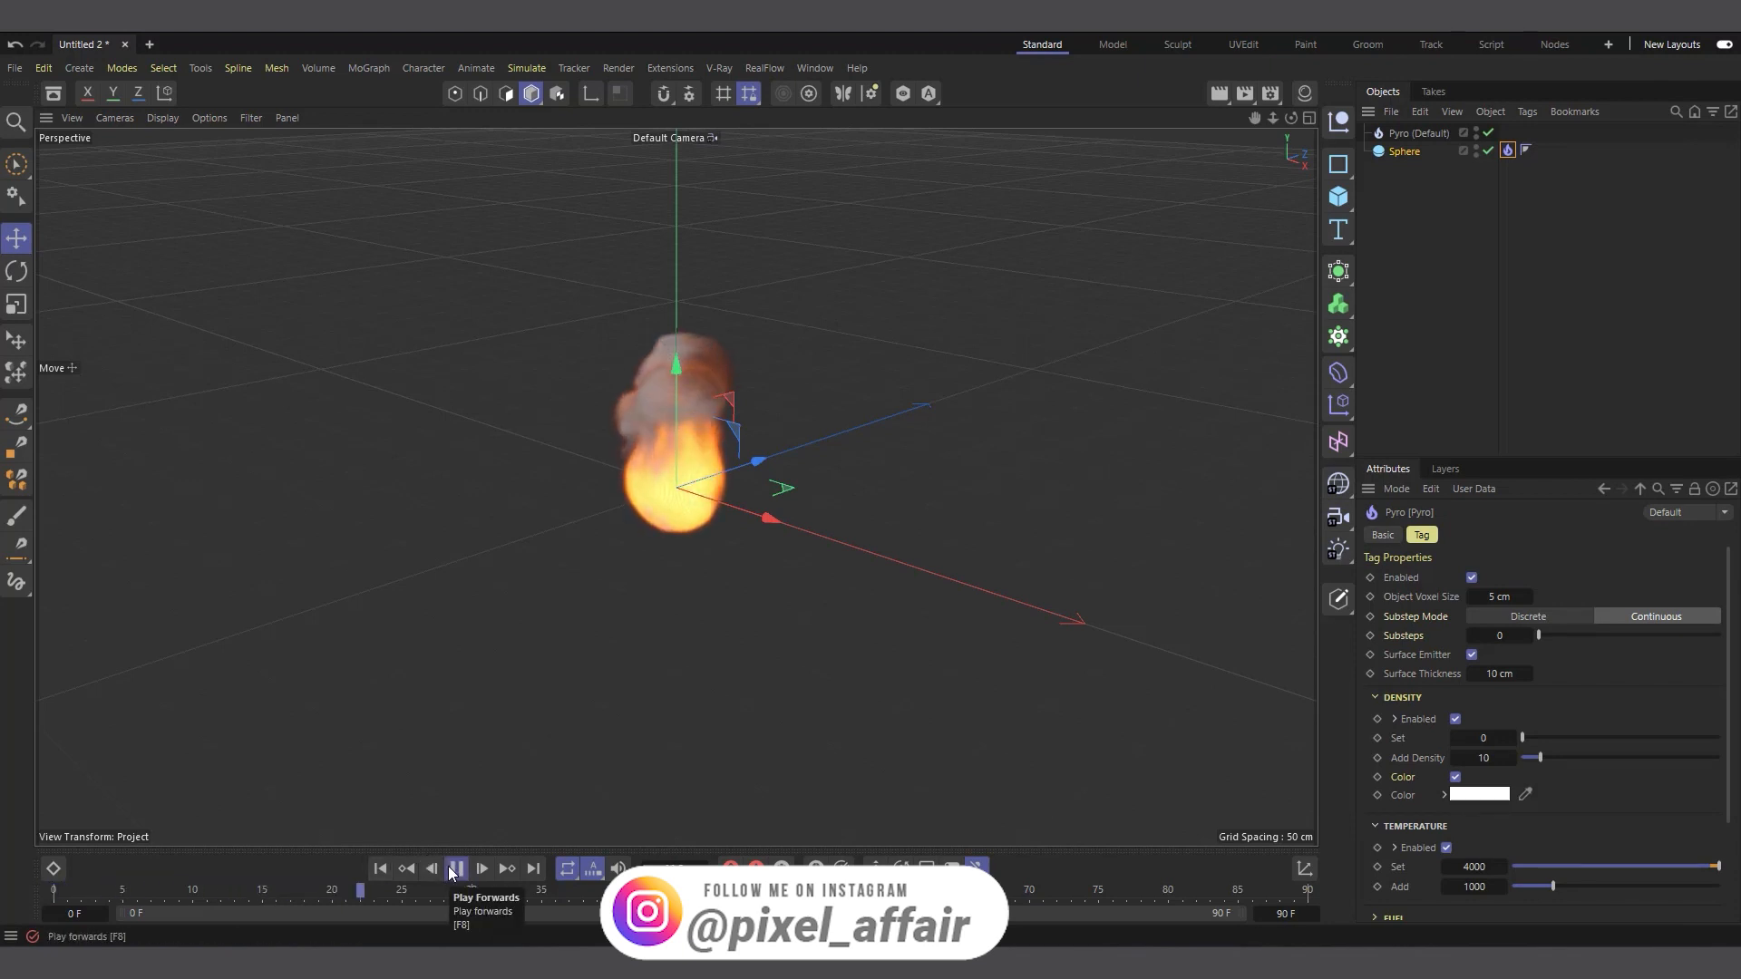
pyautogui.click(456, 869)
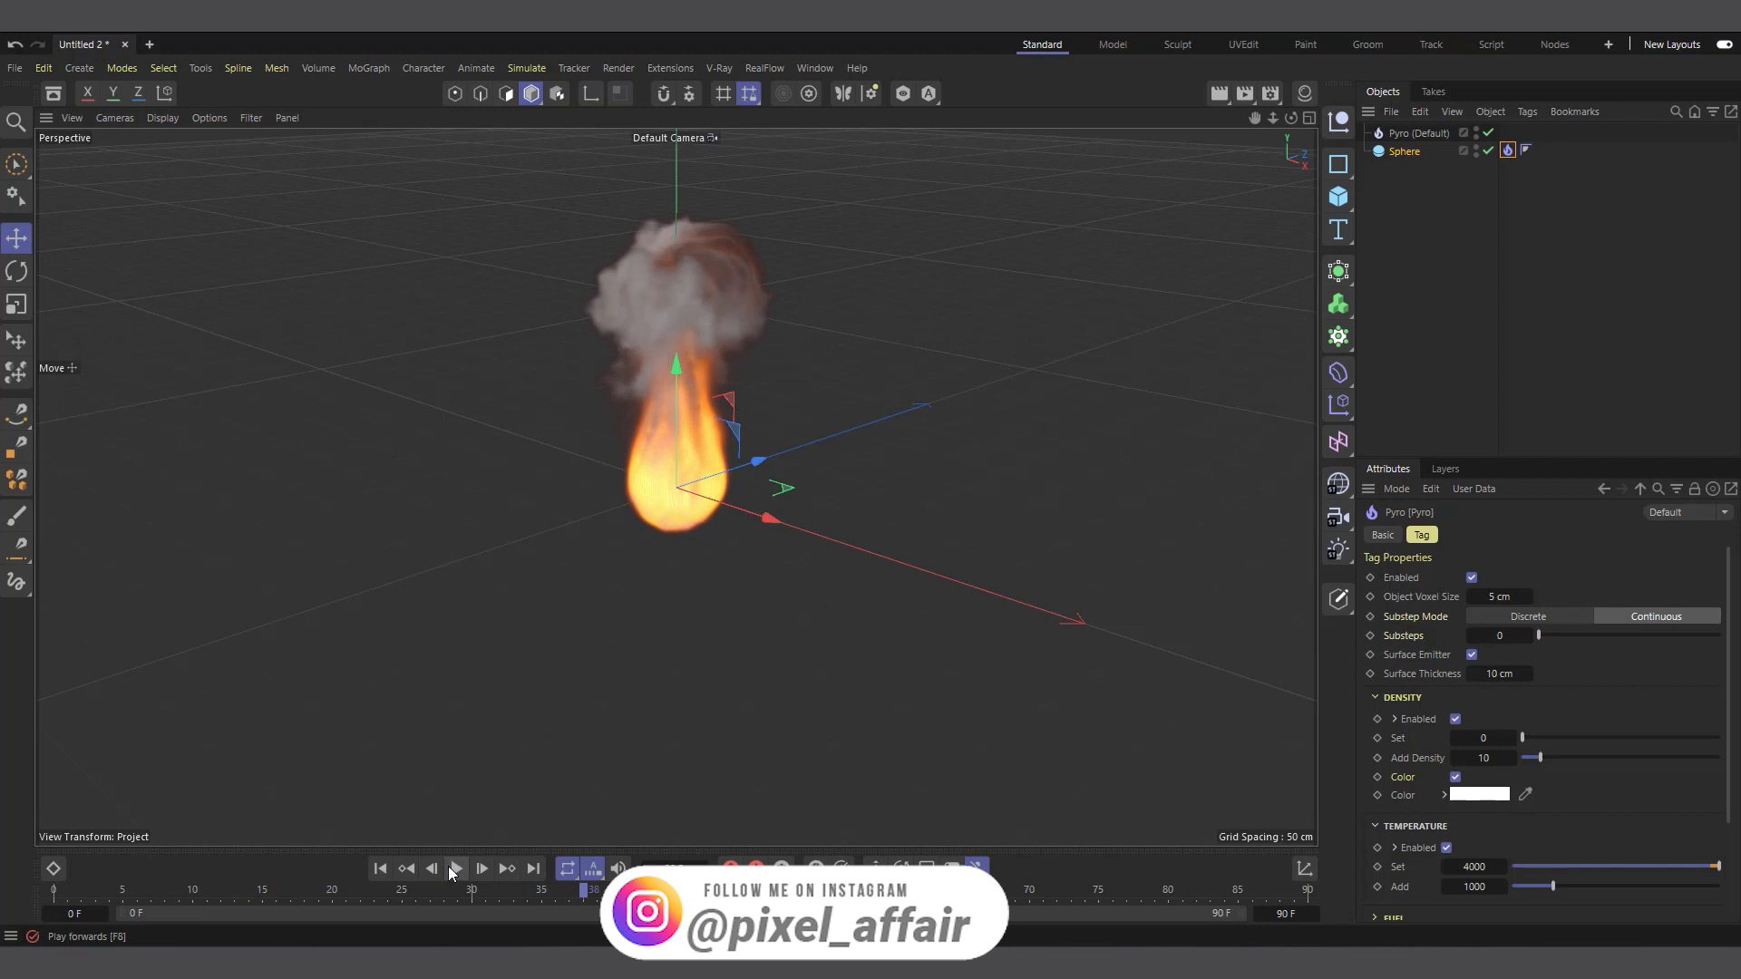
pyautogui.click(380, 869)
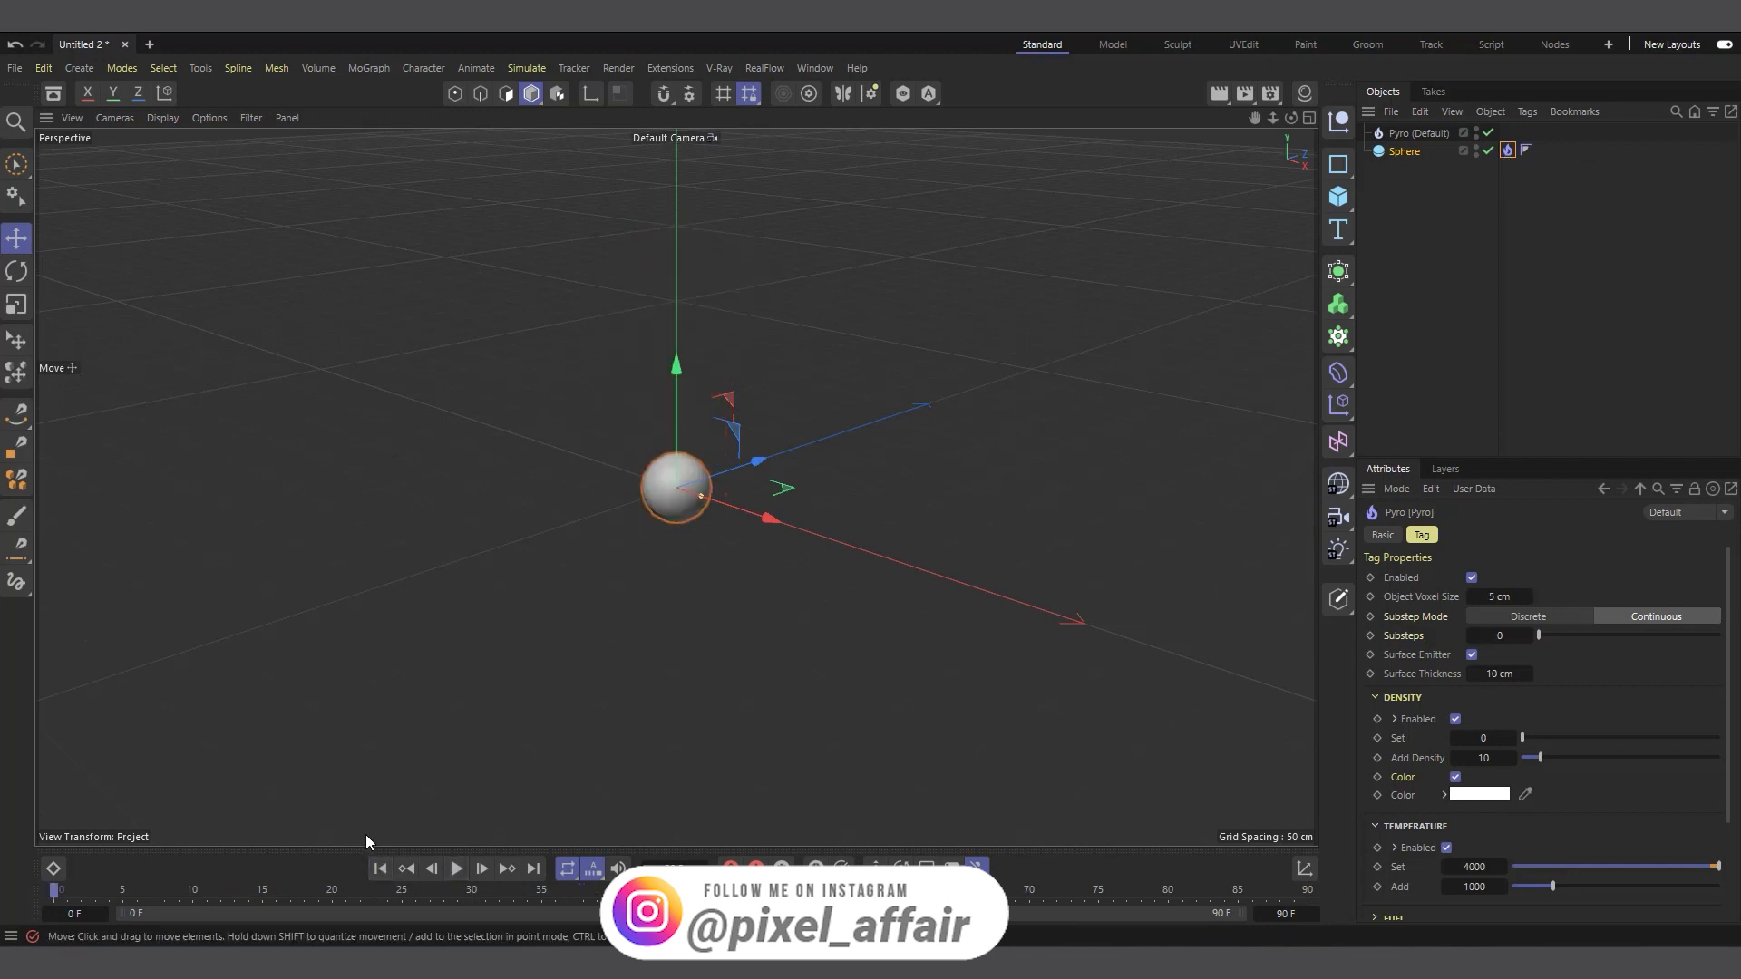
pyautogui.click(455, 869)
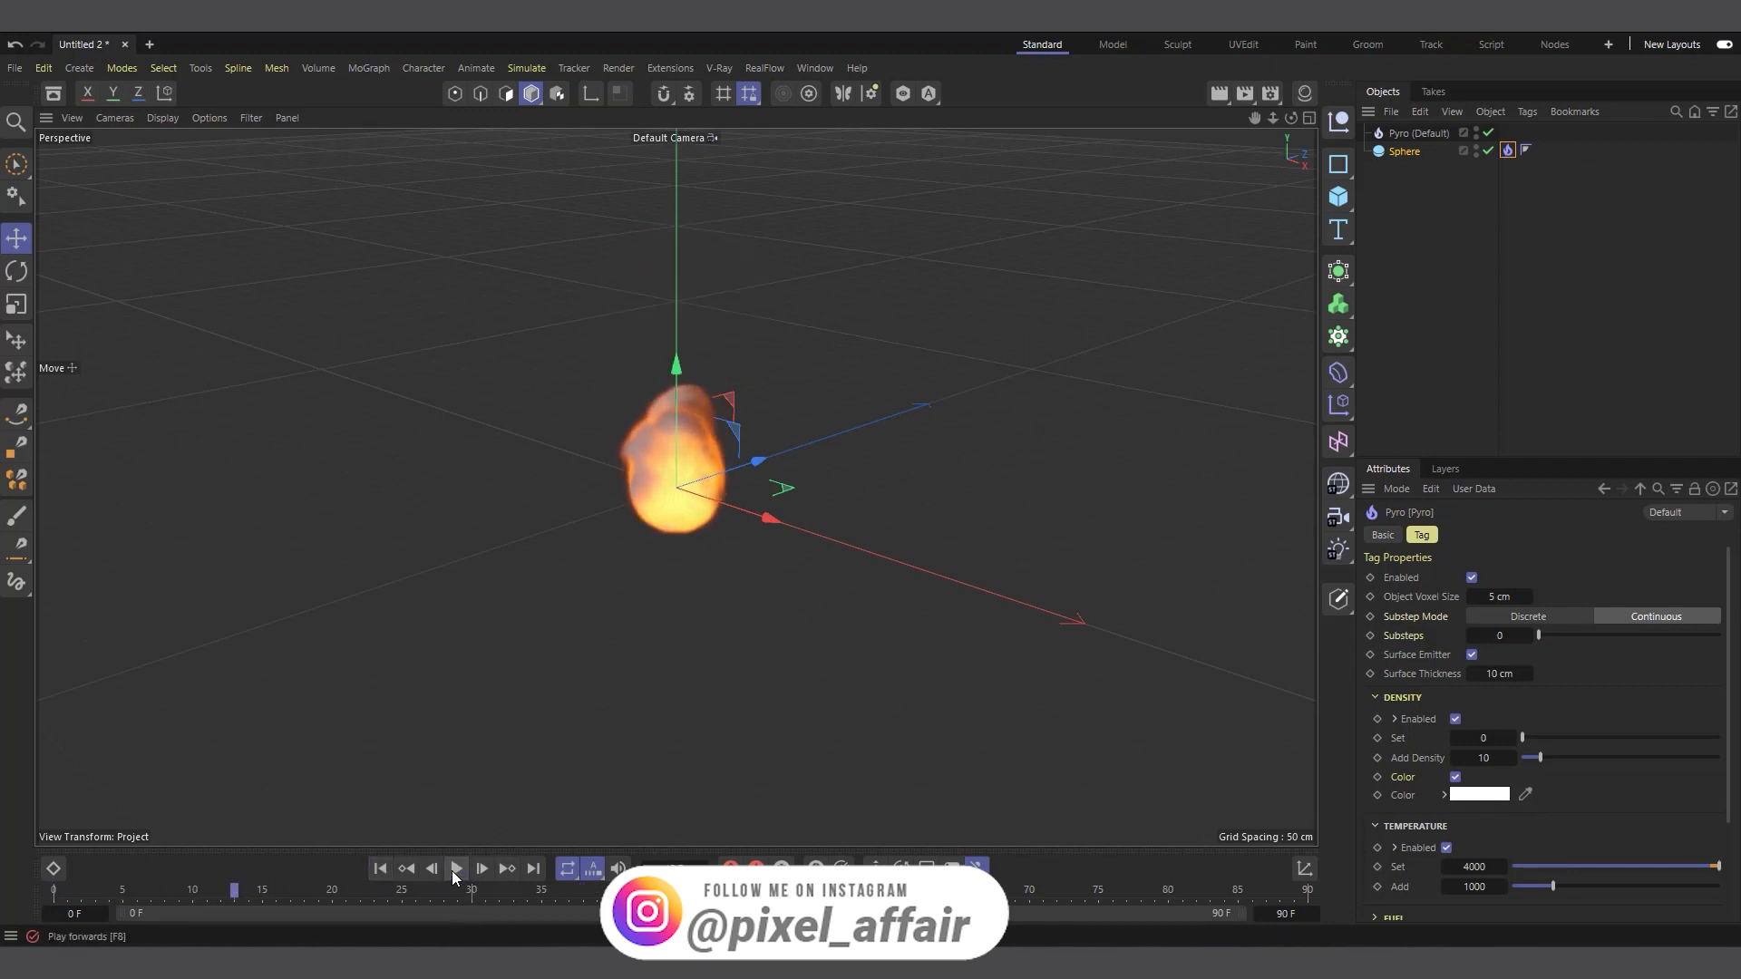
pyautogui.click(455, 869)
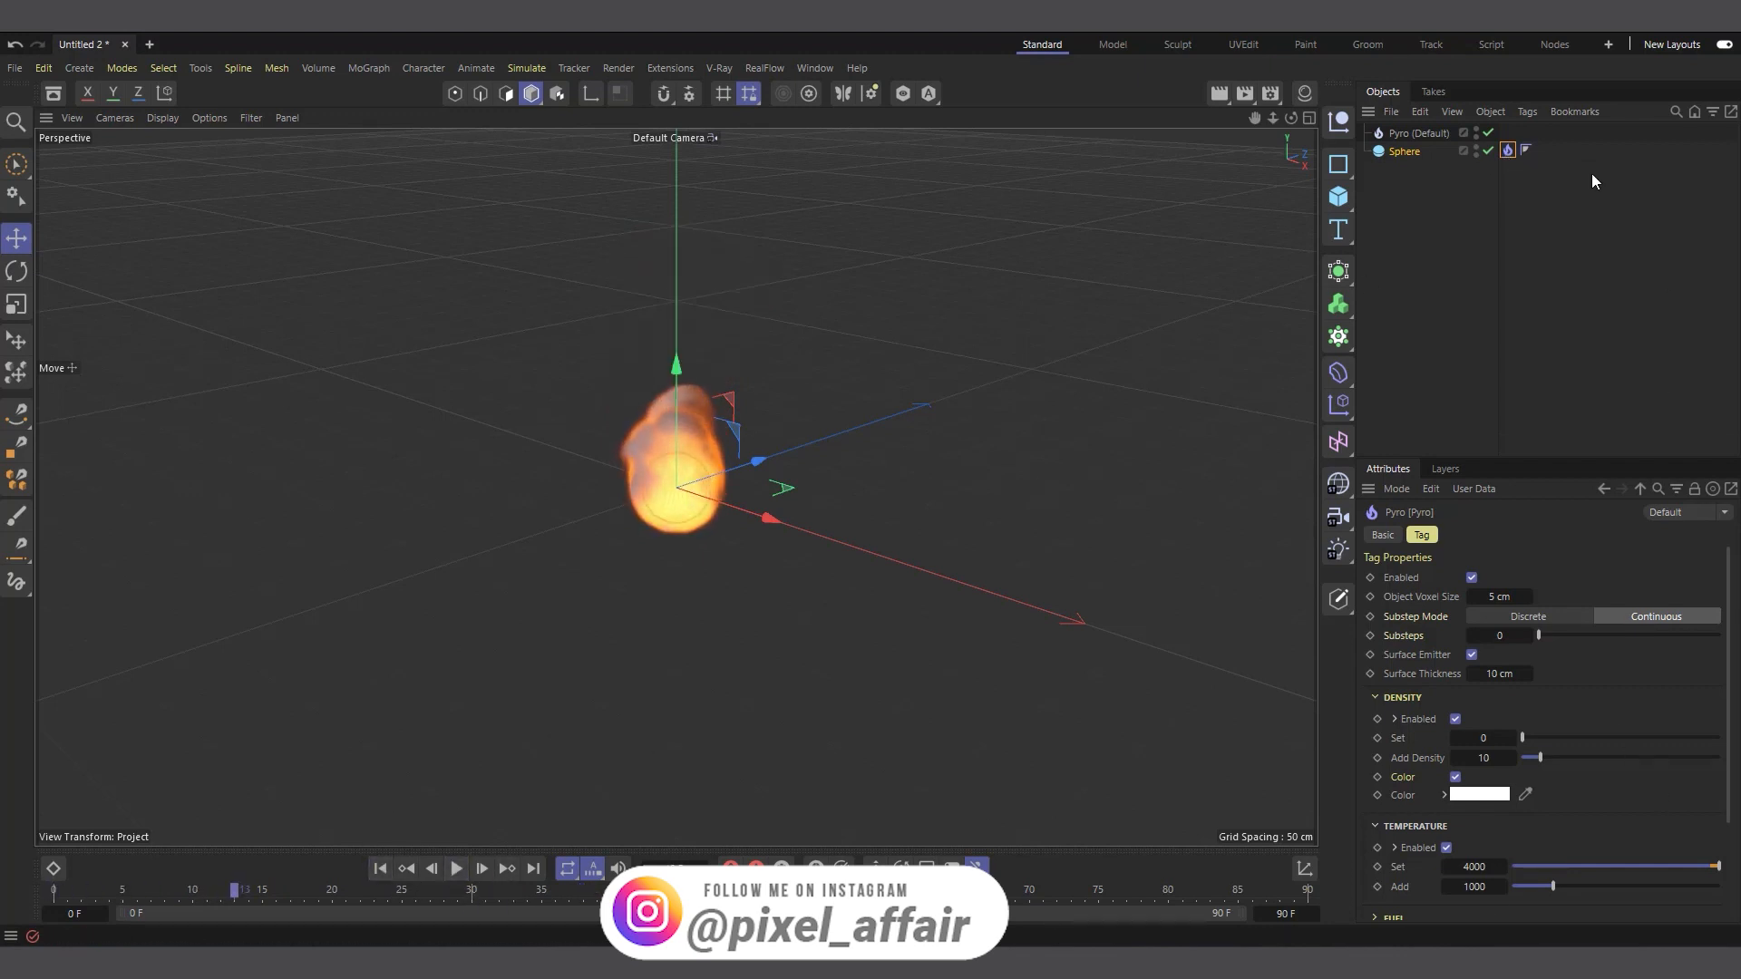
# Set the object voxel size of the sphere's Pyro tag and the voxel size of the Pyro object to 3 cm each
pyautogui.doubleClick(1507, 597)
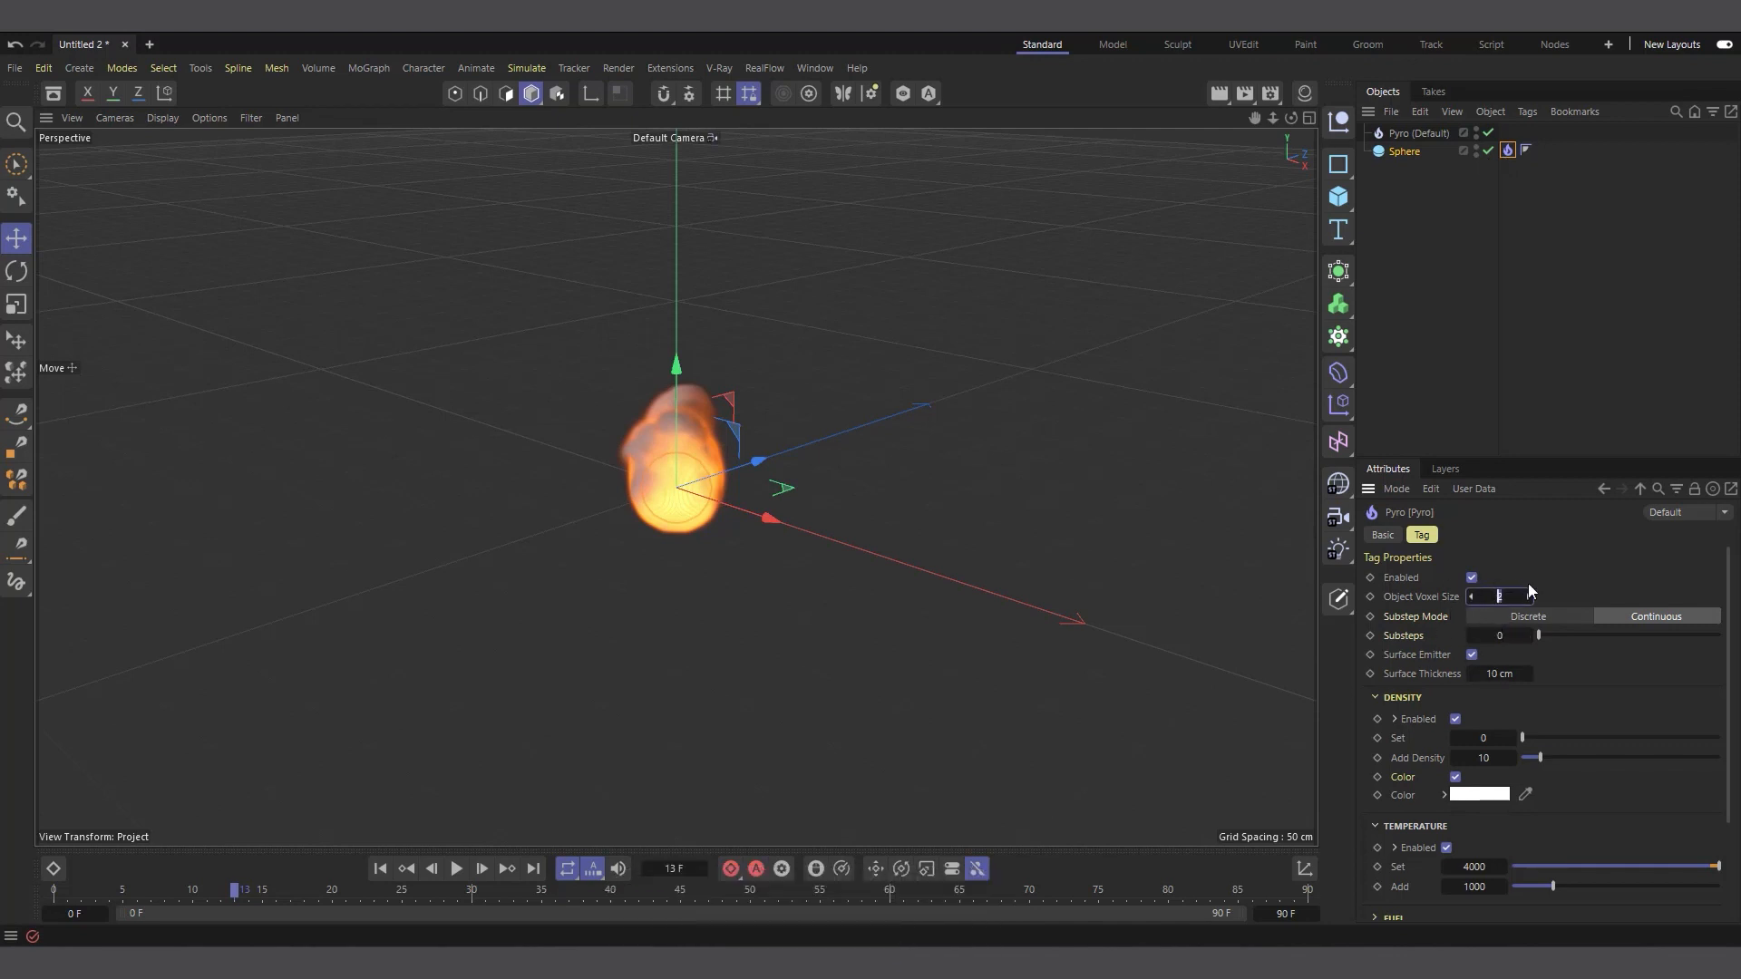
pyautogui.write('3')
pyautogui.press('Return')
pyautogui.click(1418, 134)
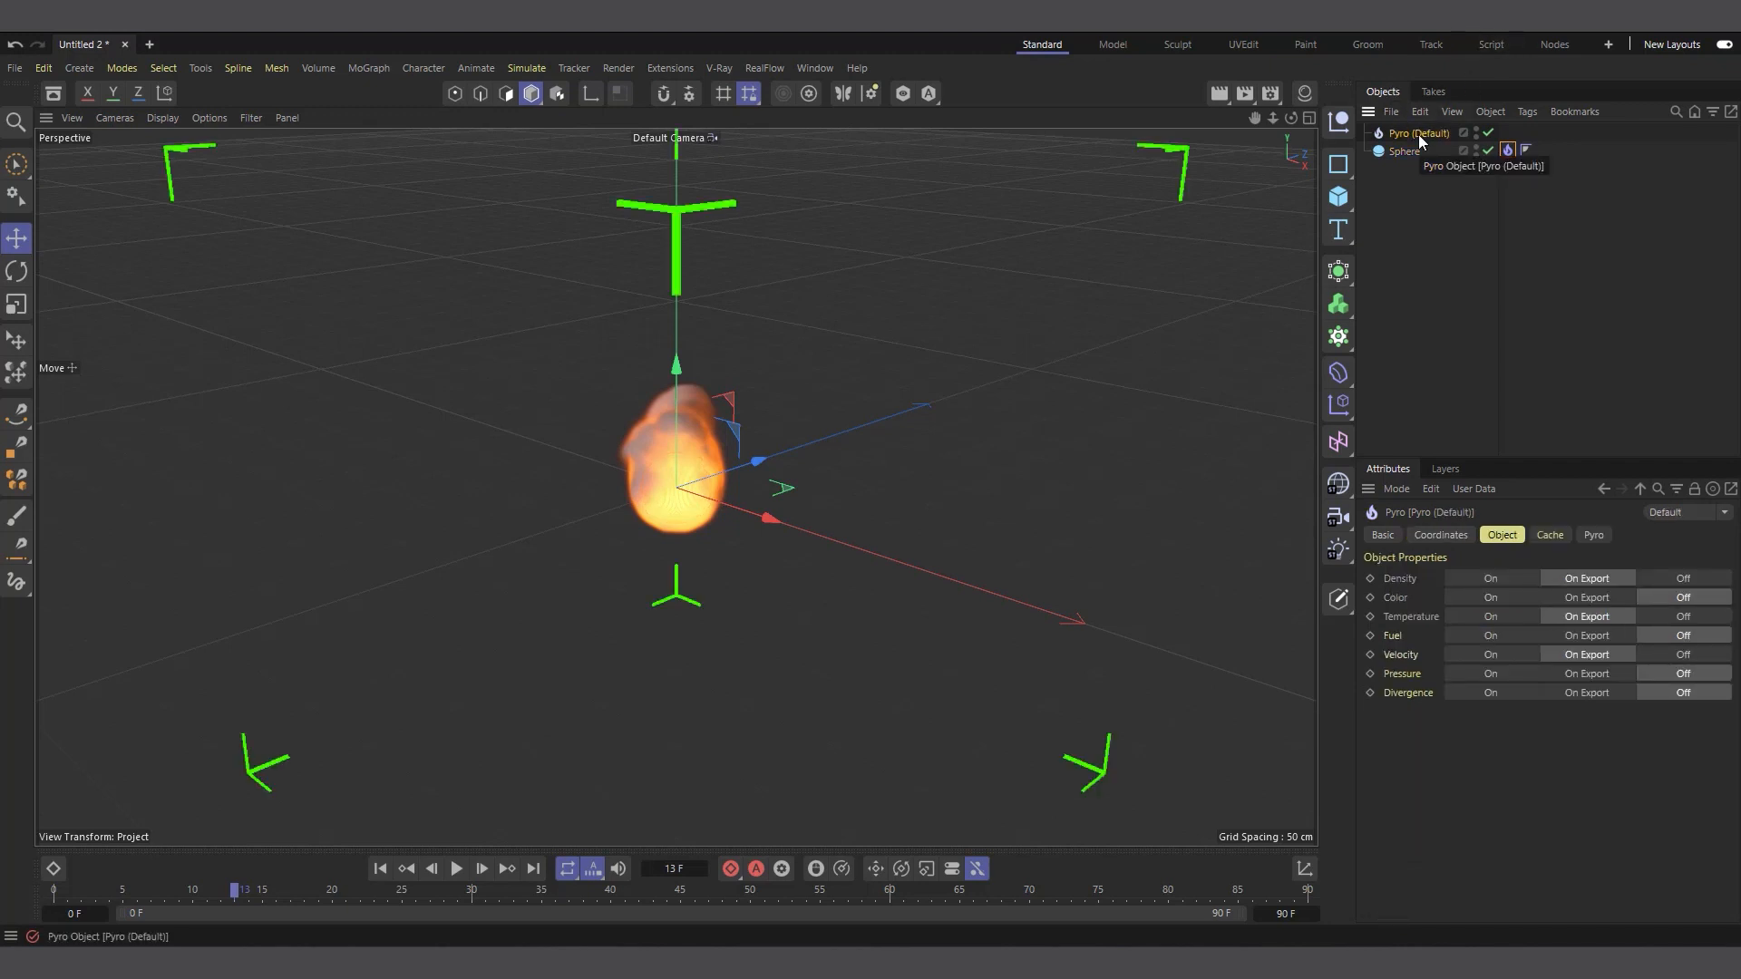
pyautogui.click(1598, 535)
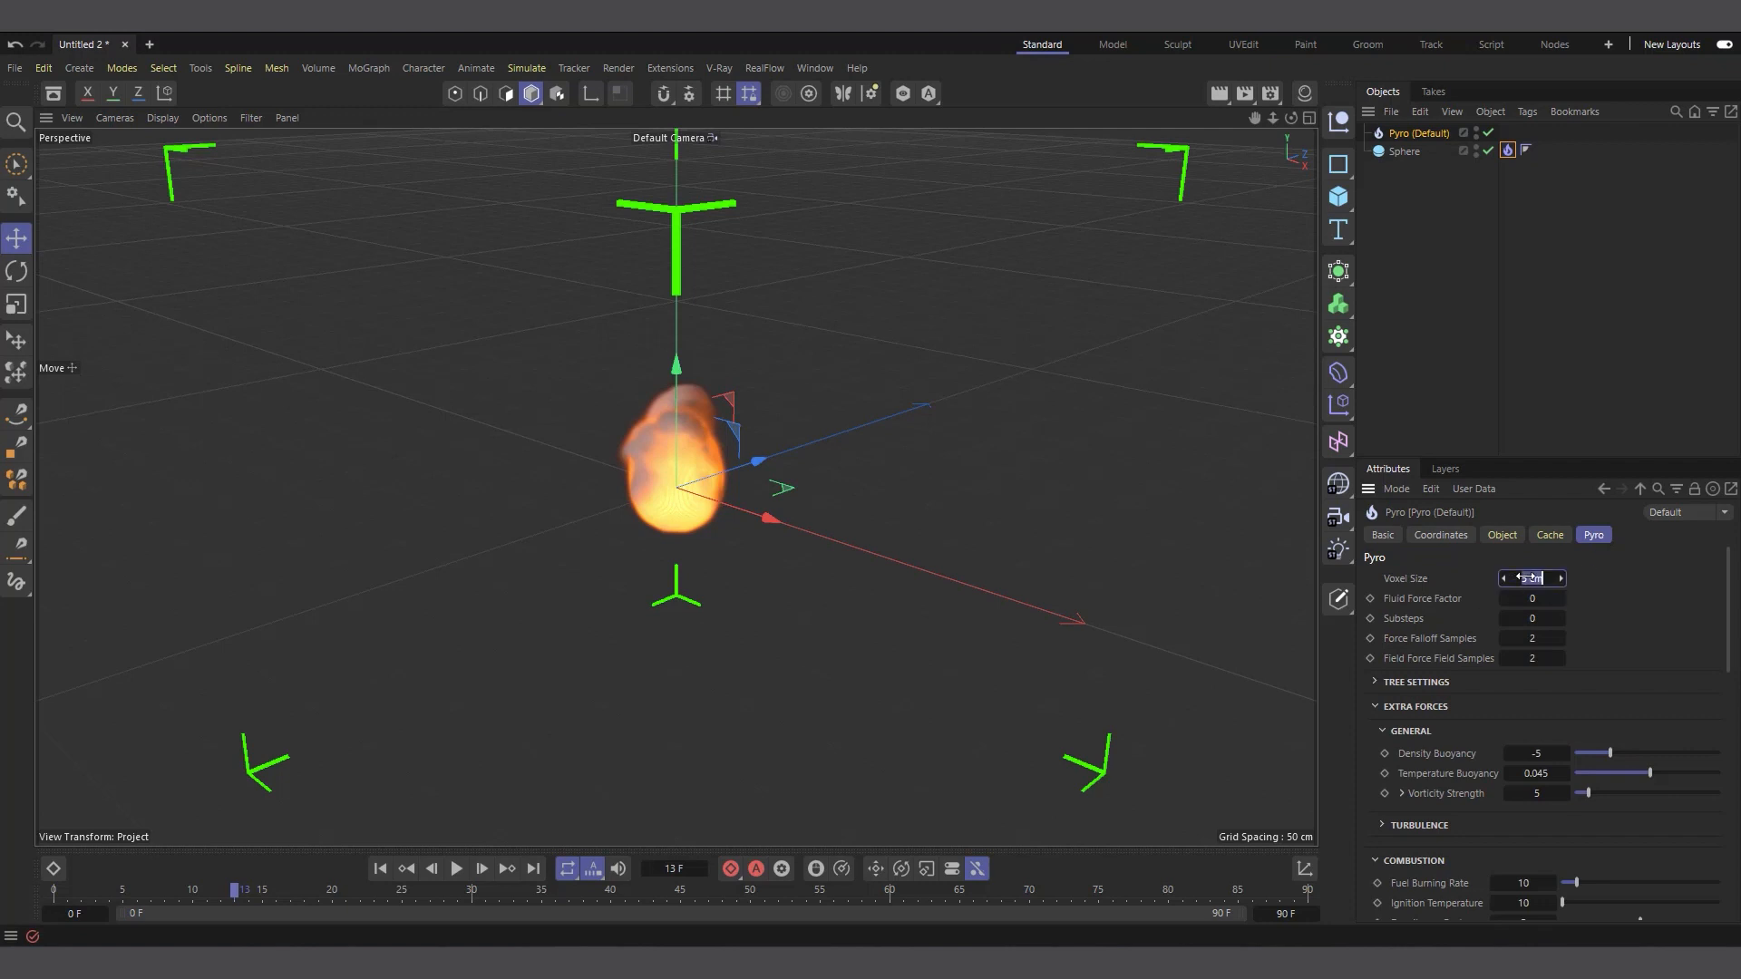
pyautogui.press('Return')
# Replay the simulation from the first frame to check the finer voxel resolution
pyautogui.click(380, 869)
pyautogui.click(456, 869)
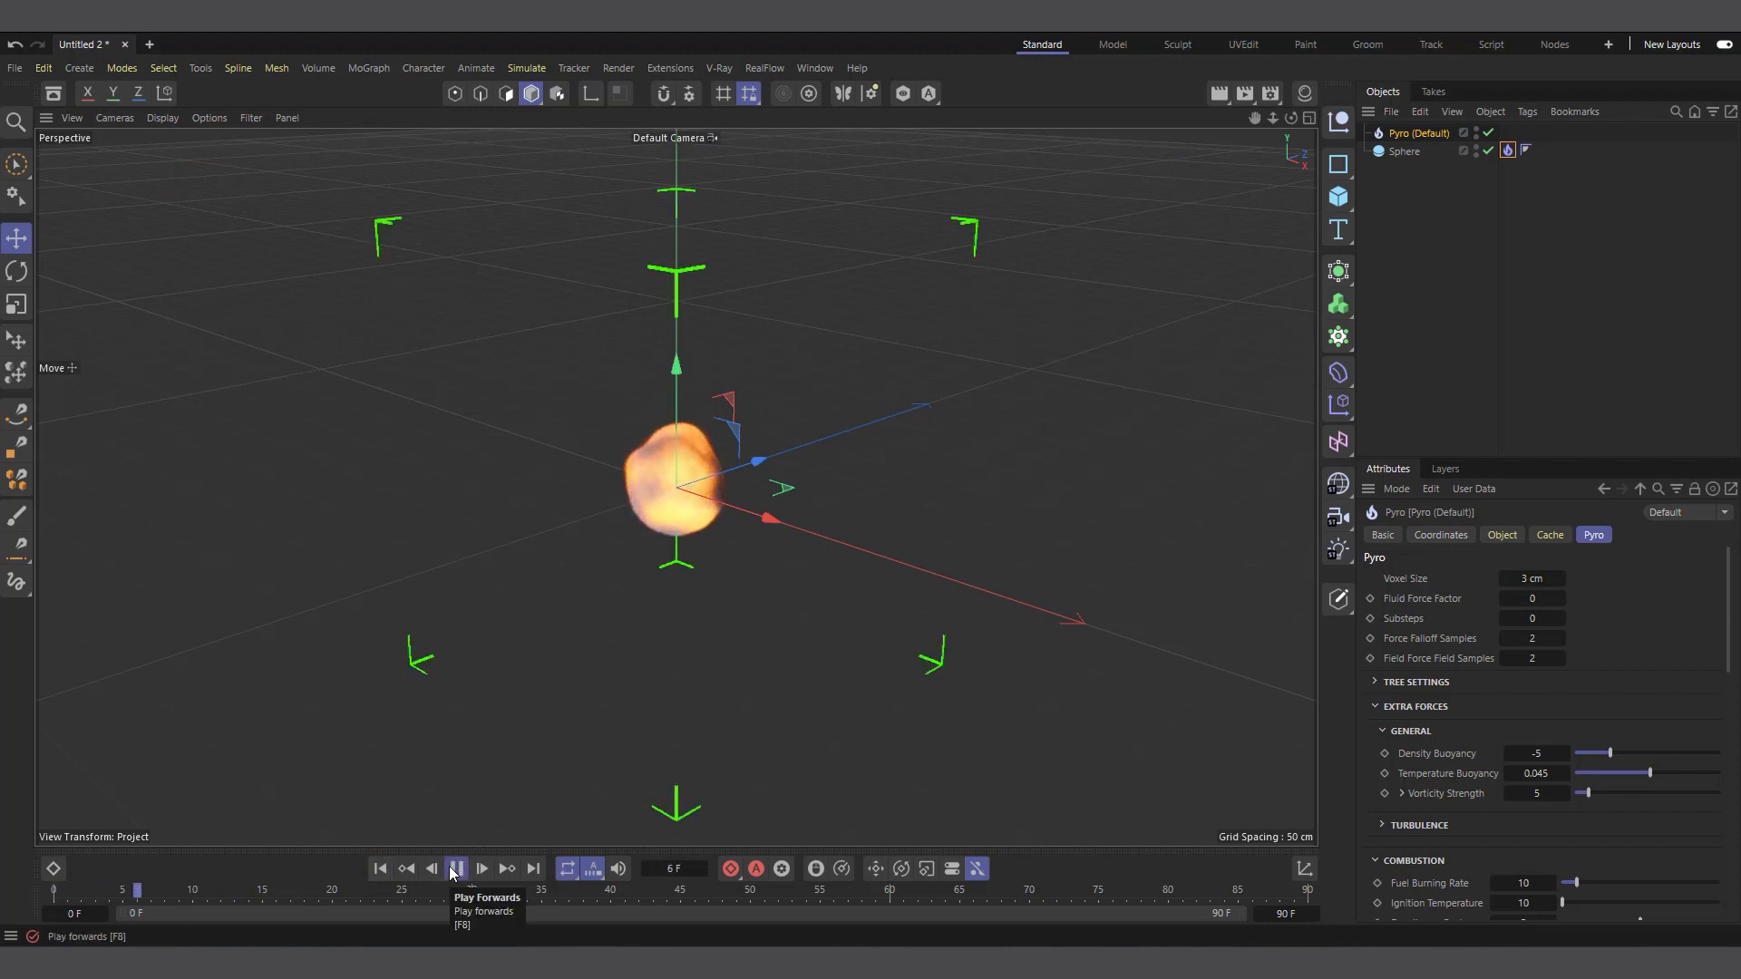
pyautogui.click(456, 868)
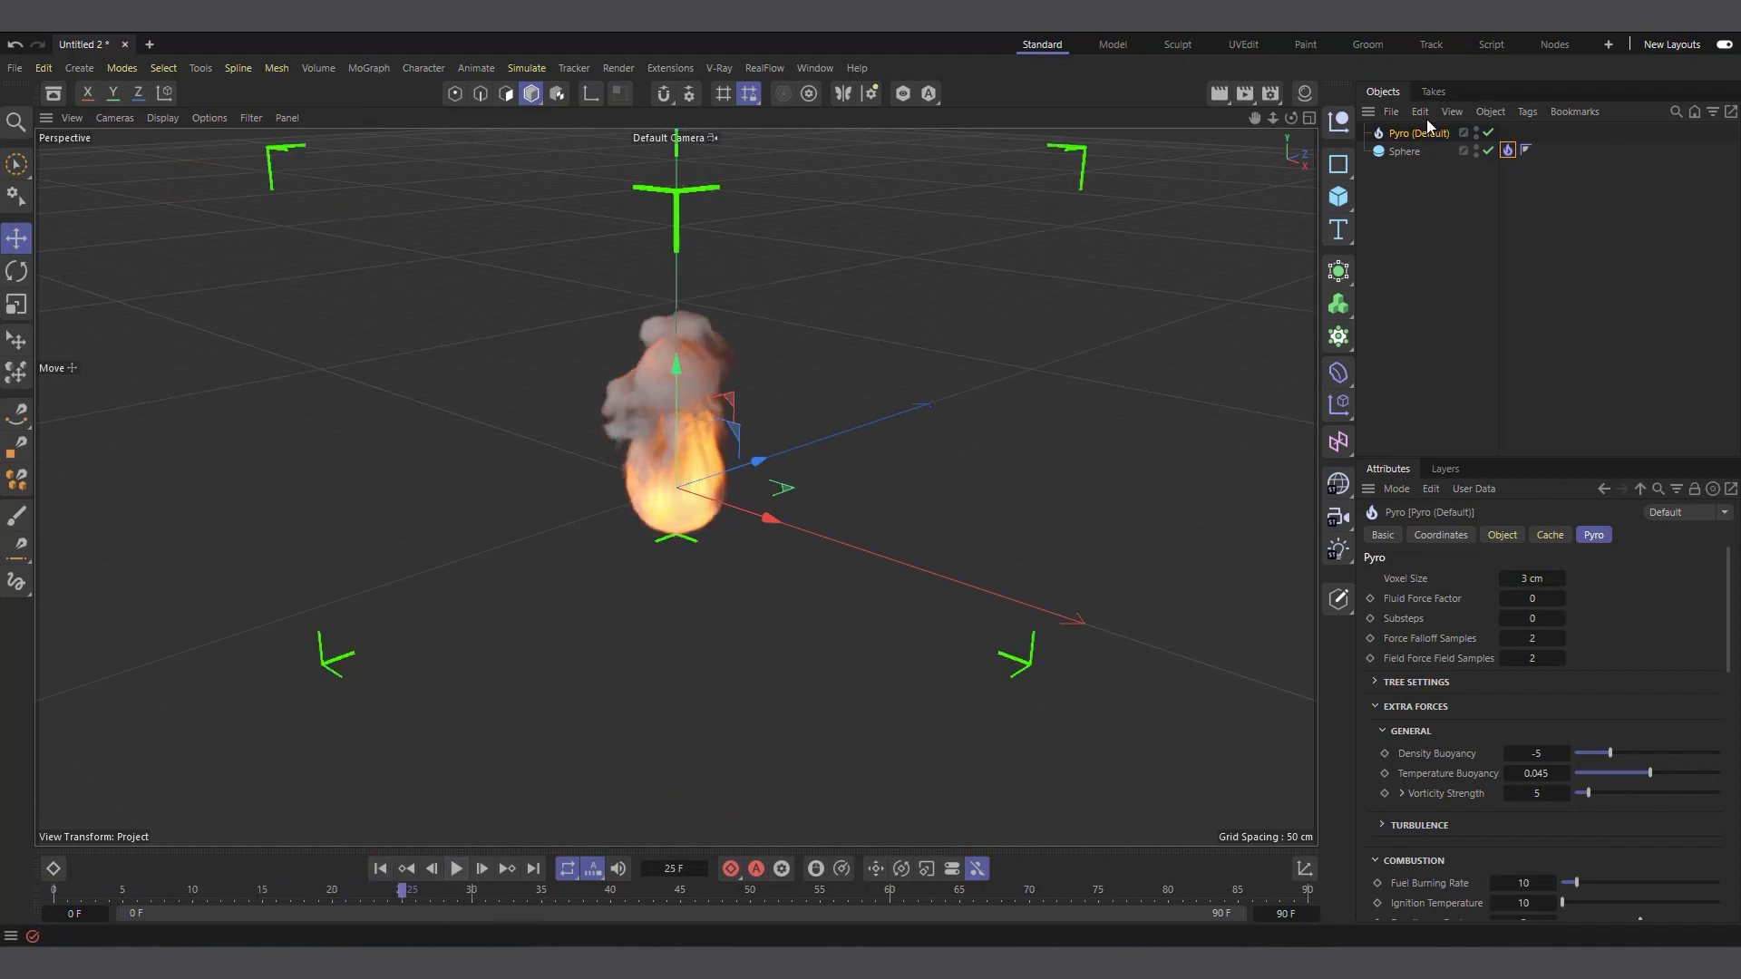
# Show the sphere's Pyro tag settings and replay the simulation up to frame 46 from a lower viewing angle
pyautogui.click(1508, 151)
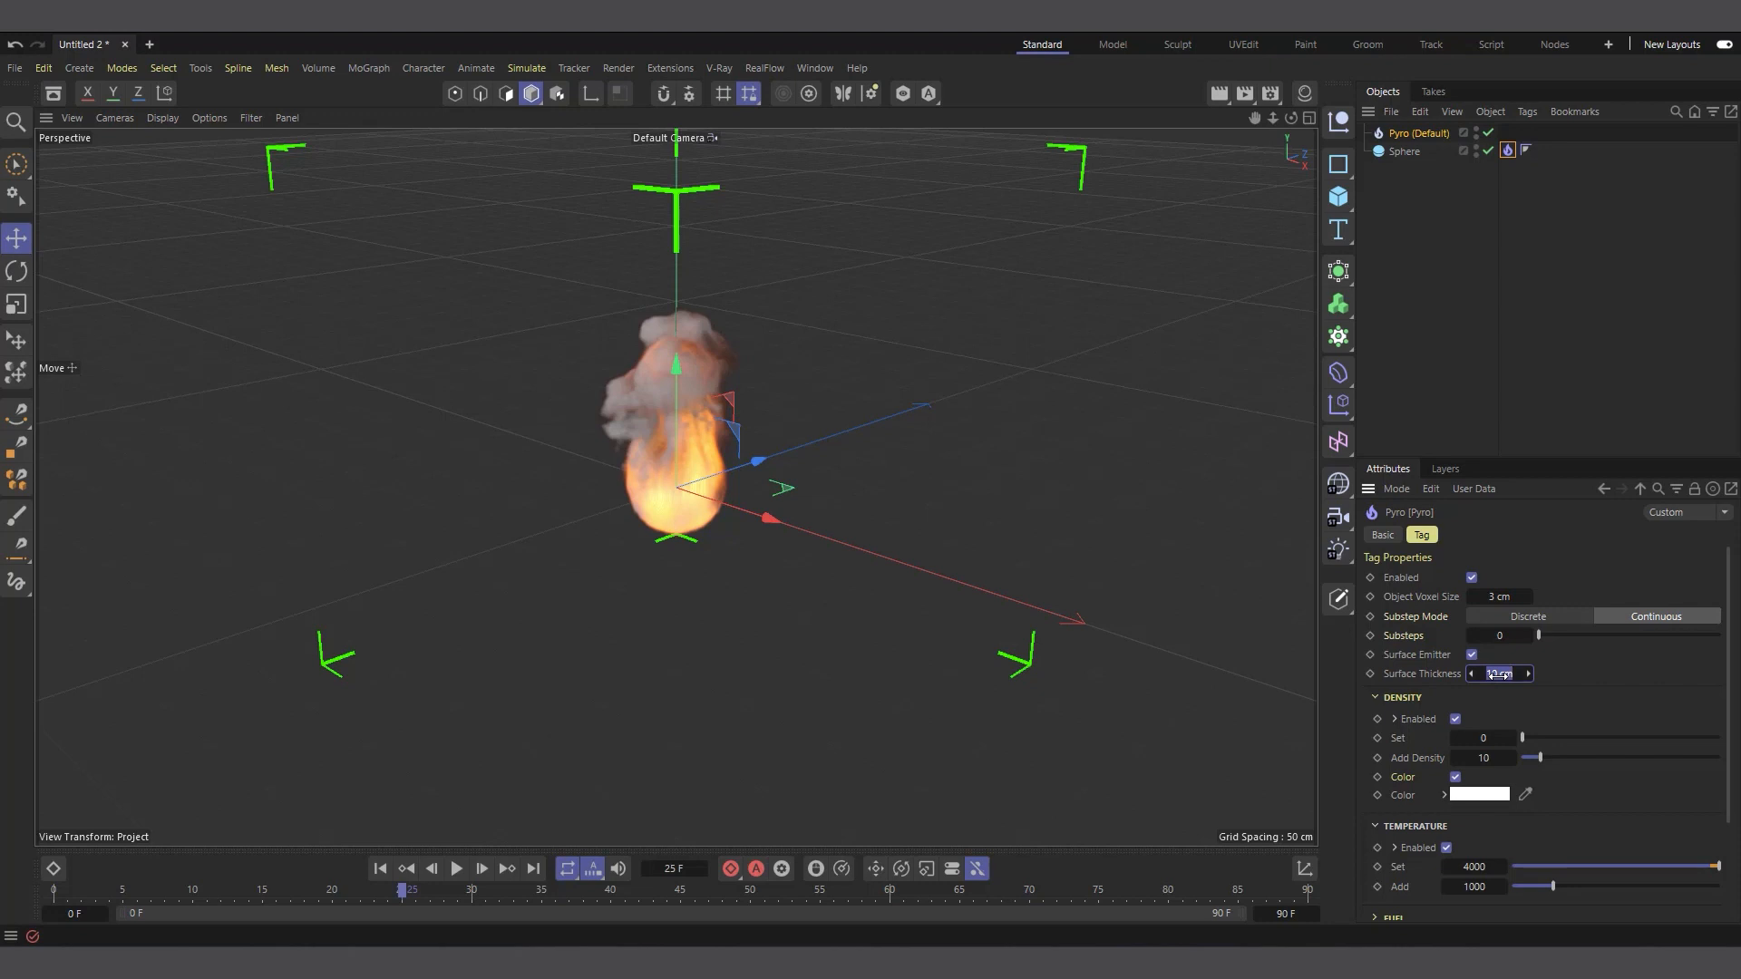
pyautogui.moveTo(1291, 118); pyautogui.dragTo(1346, 62)
pyautogui.click(380, 869)
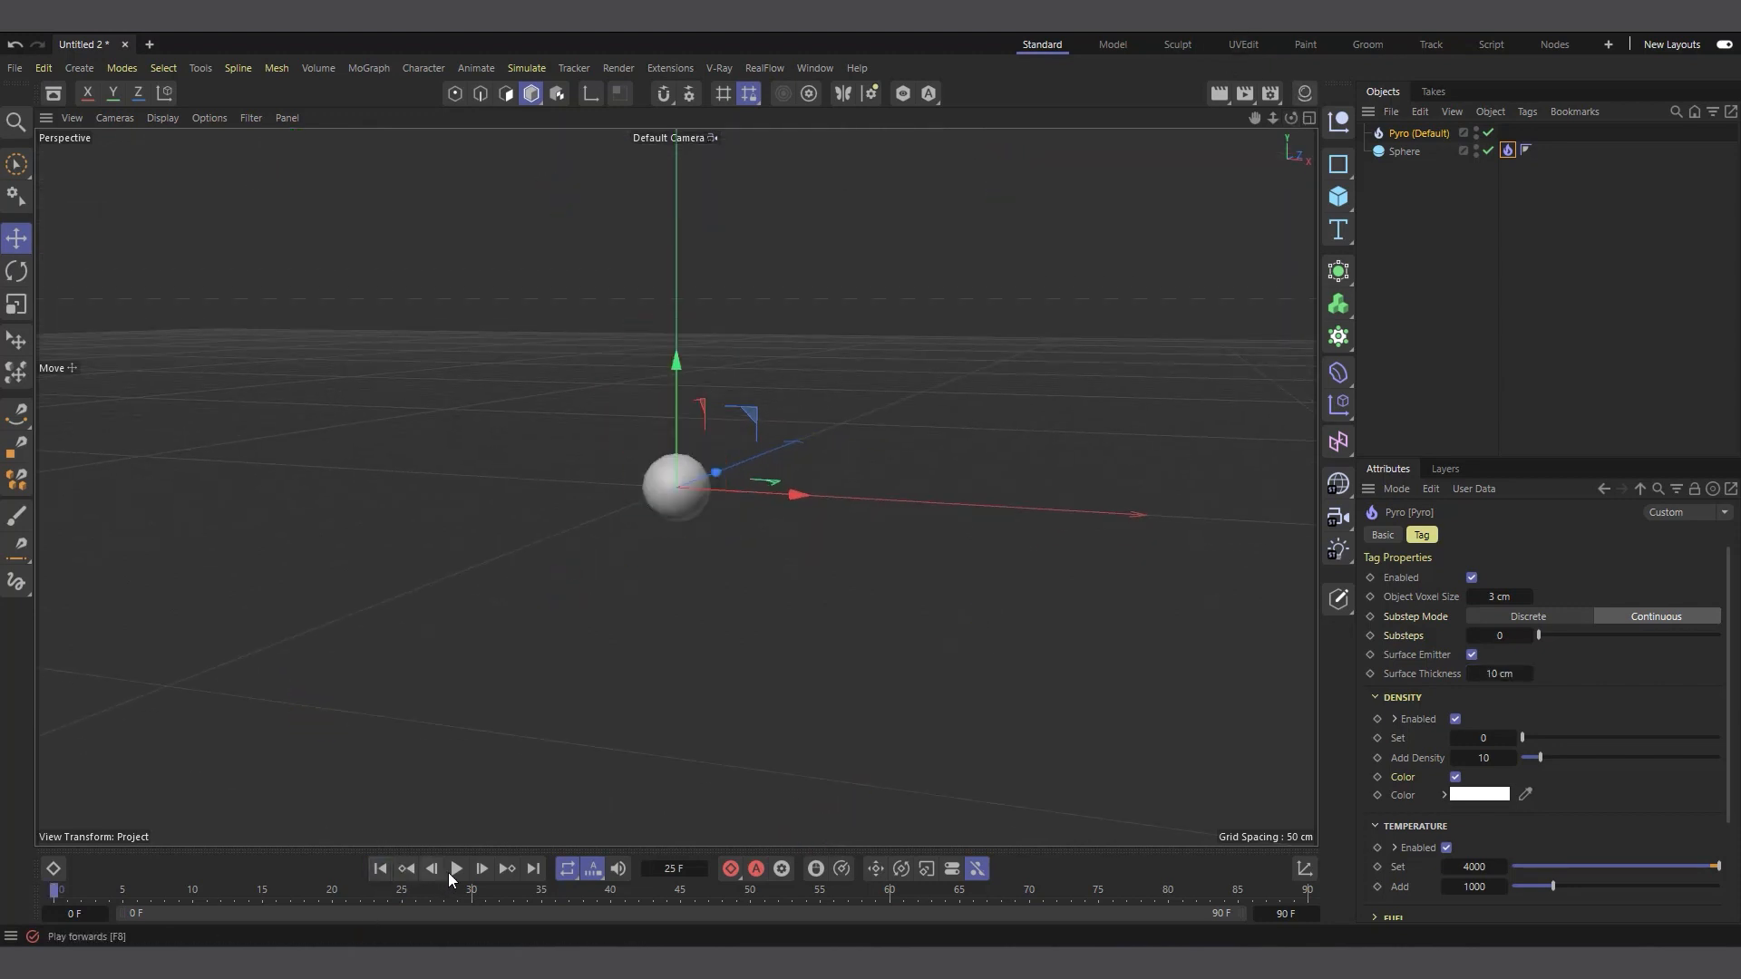
pyautogui.click(452, 872)
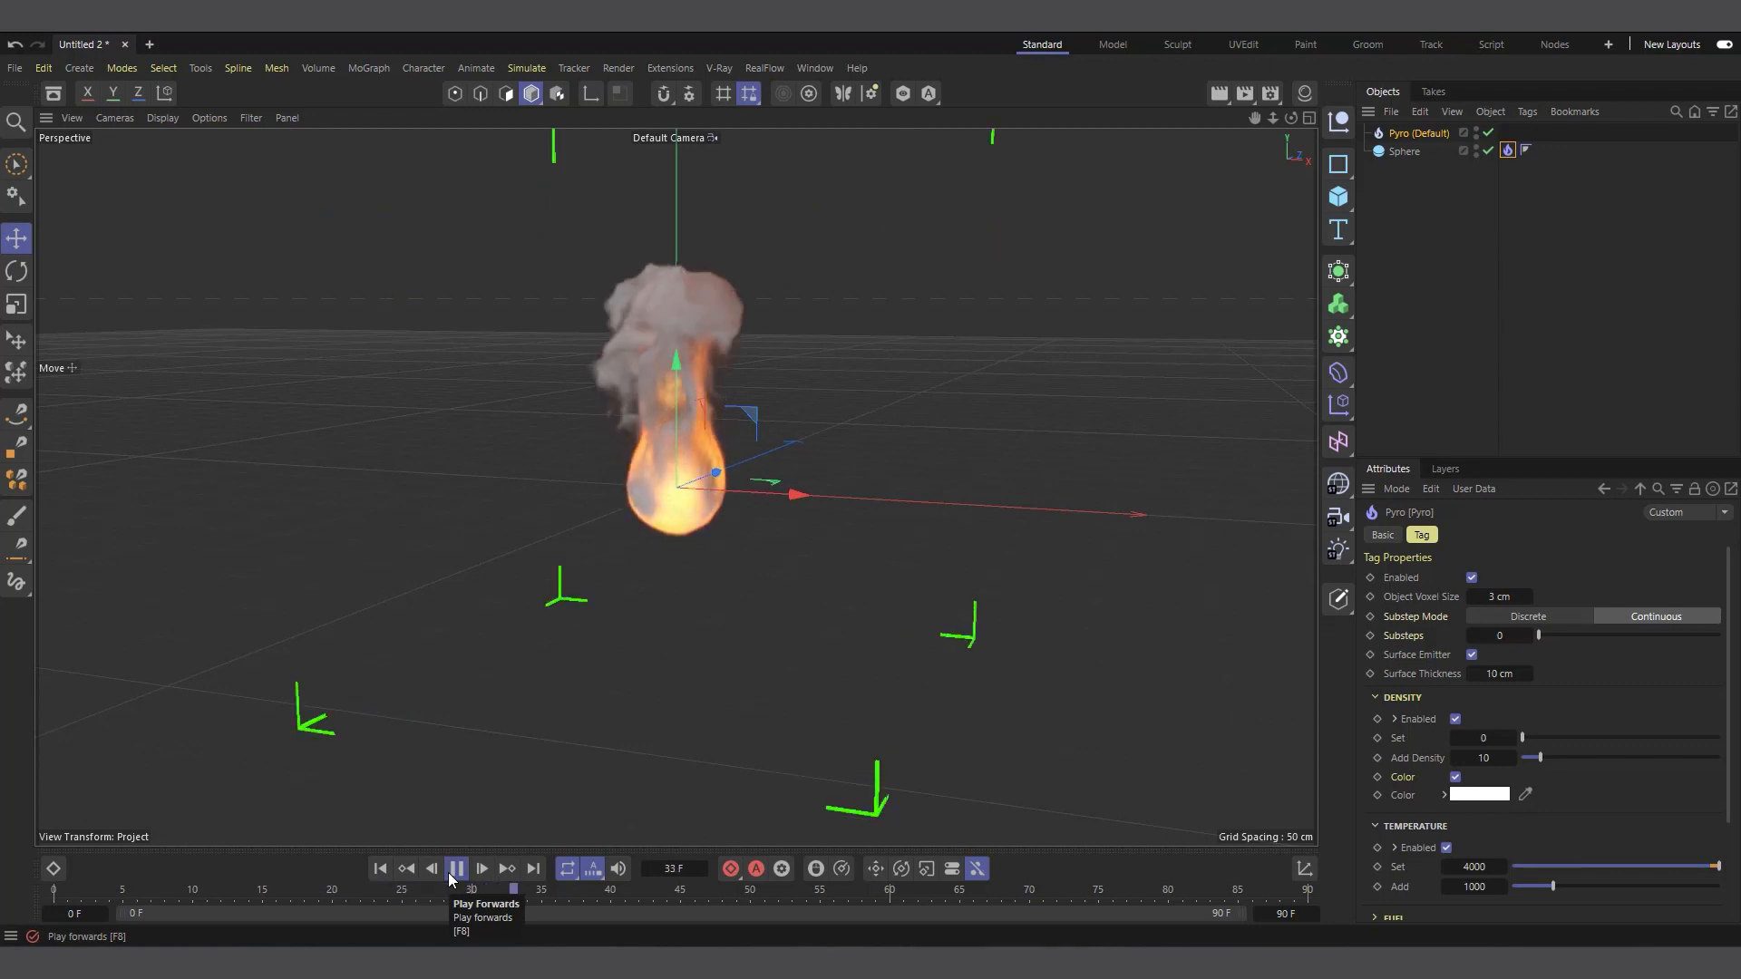
pyautogui.click(454, 872)
pyautogui.moveTo(1255, 119); pyautogui.dragTo(1265, 207)
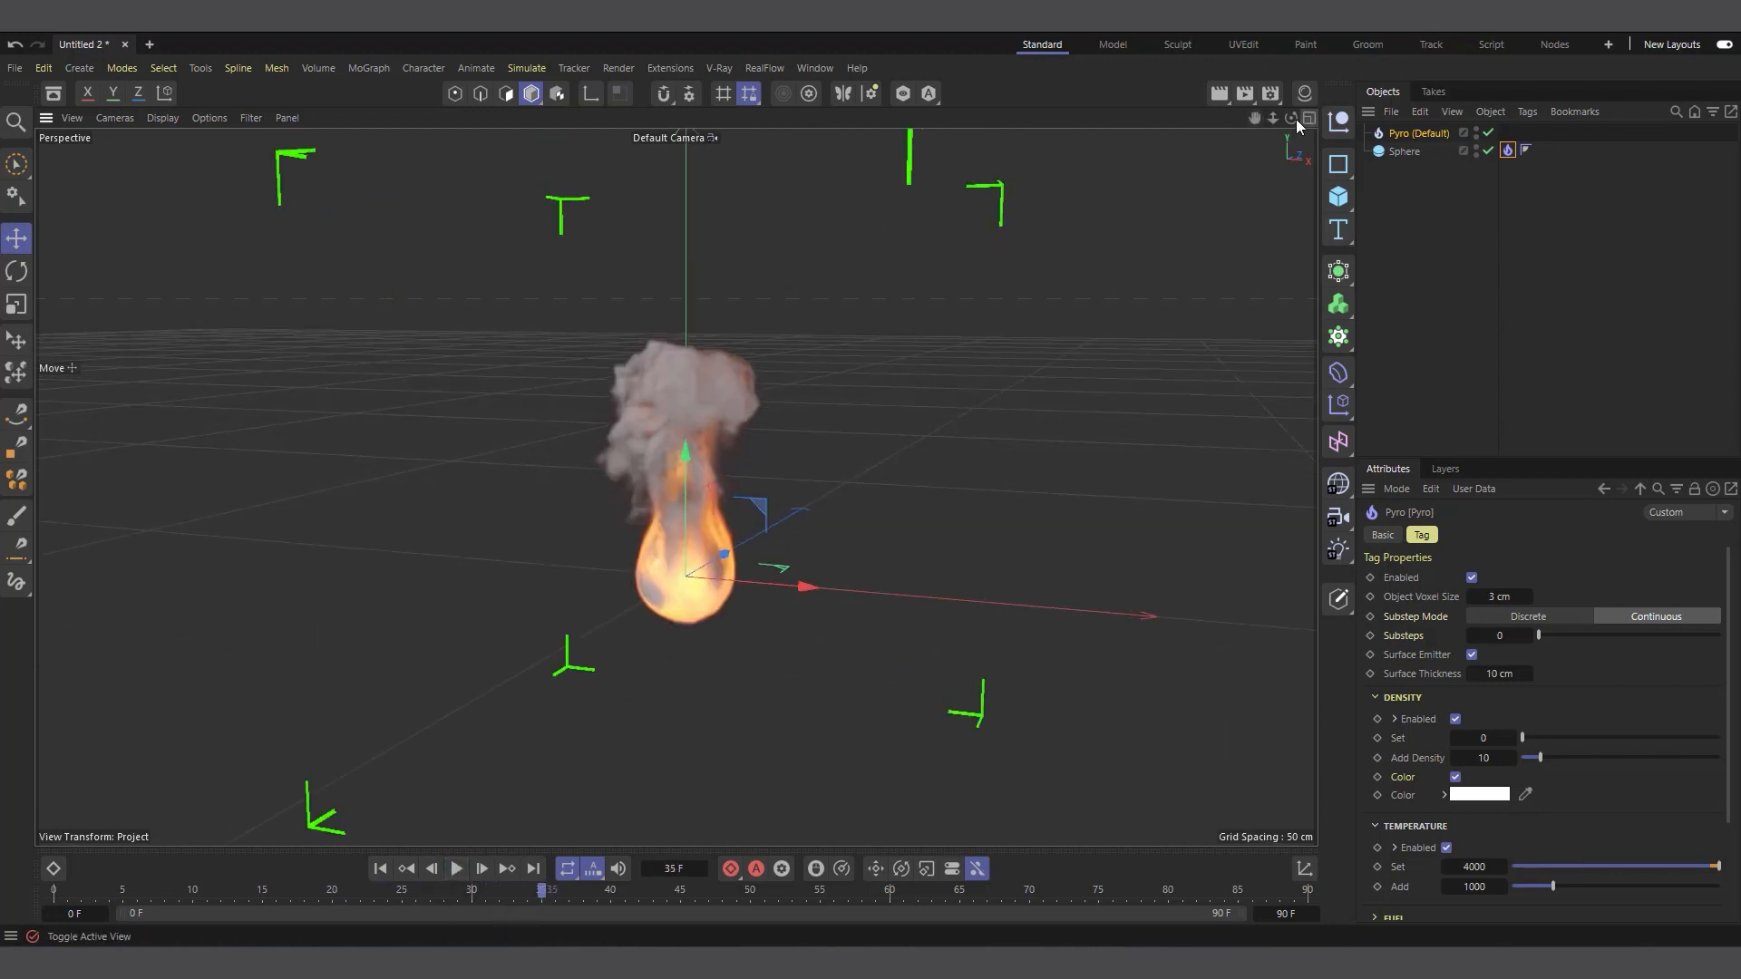
pyautogui.moveTo(1292, 119)
pyautogui.mouseDown()
pyautogui.moveTo(1306, 114)
pyautogui.moveTo(1292, 119)
pyautogui.mouseUp()
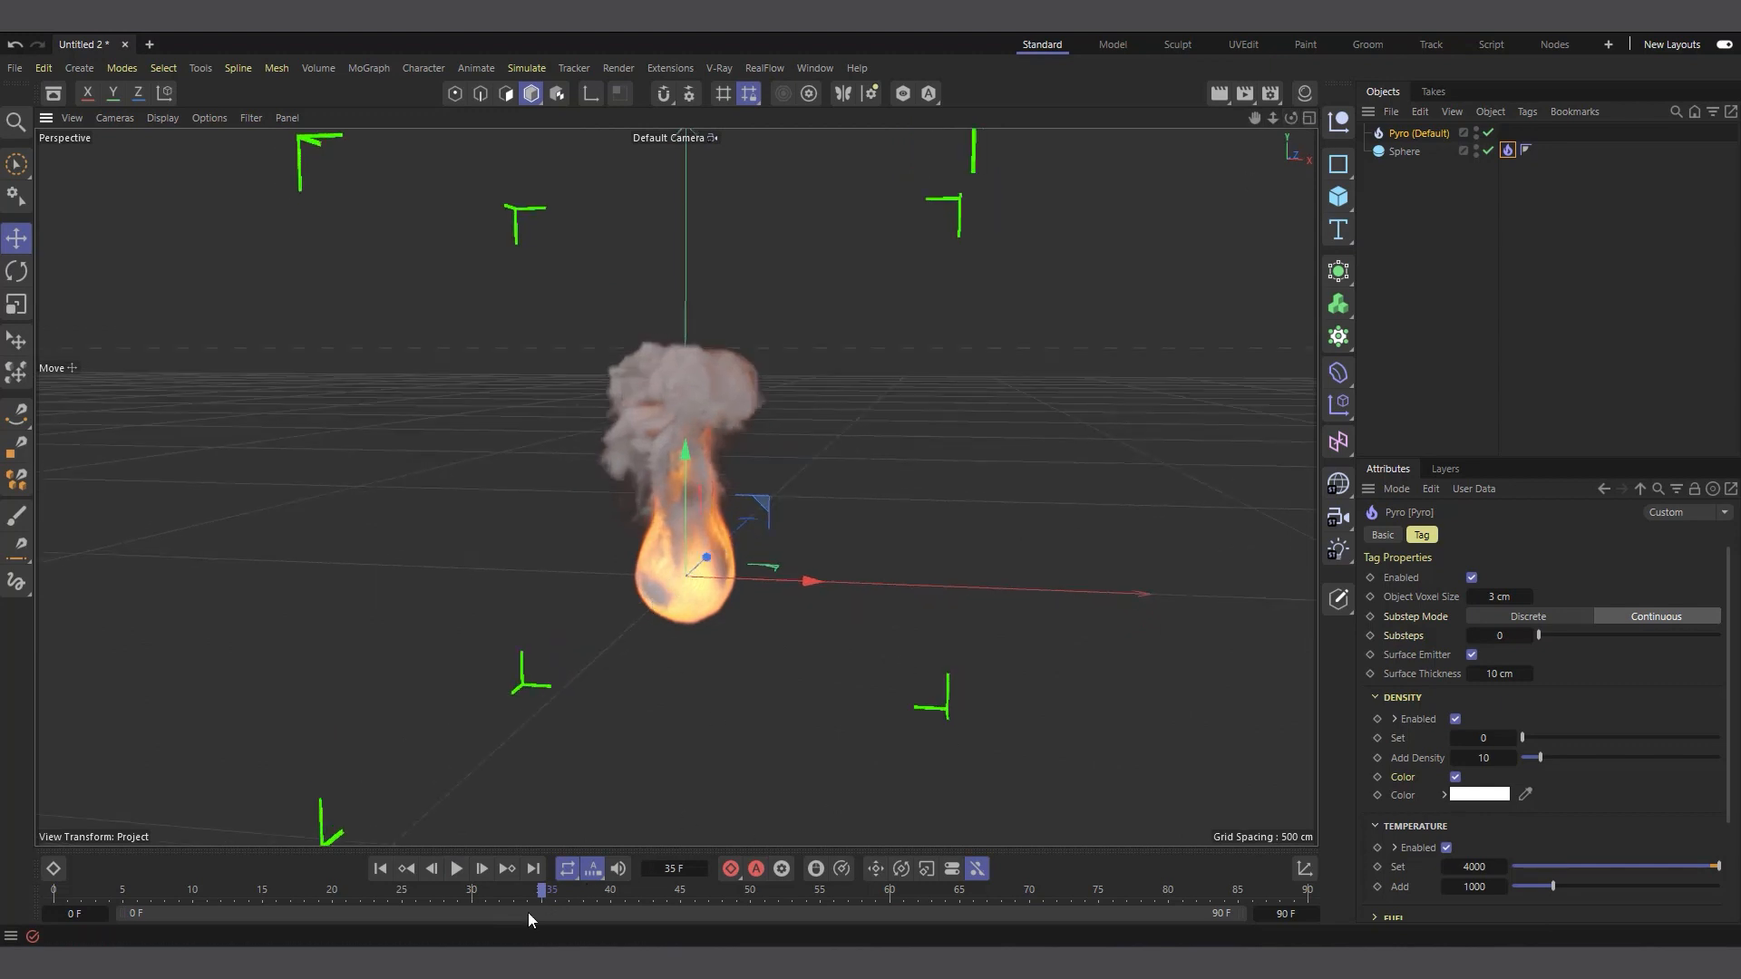
pyautogui.click(464, 872)
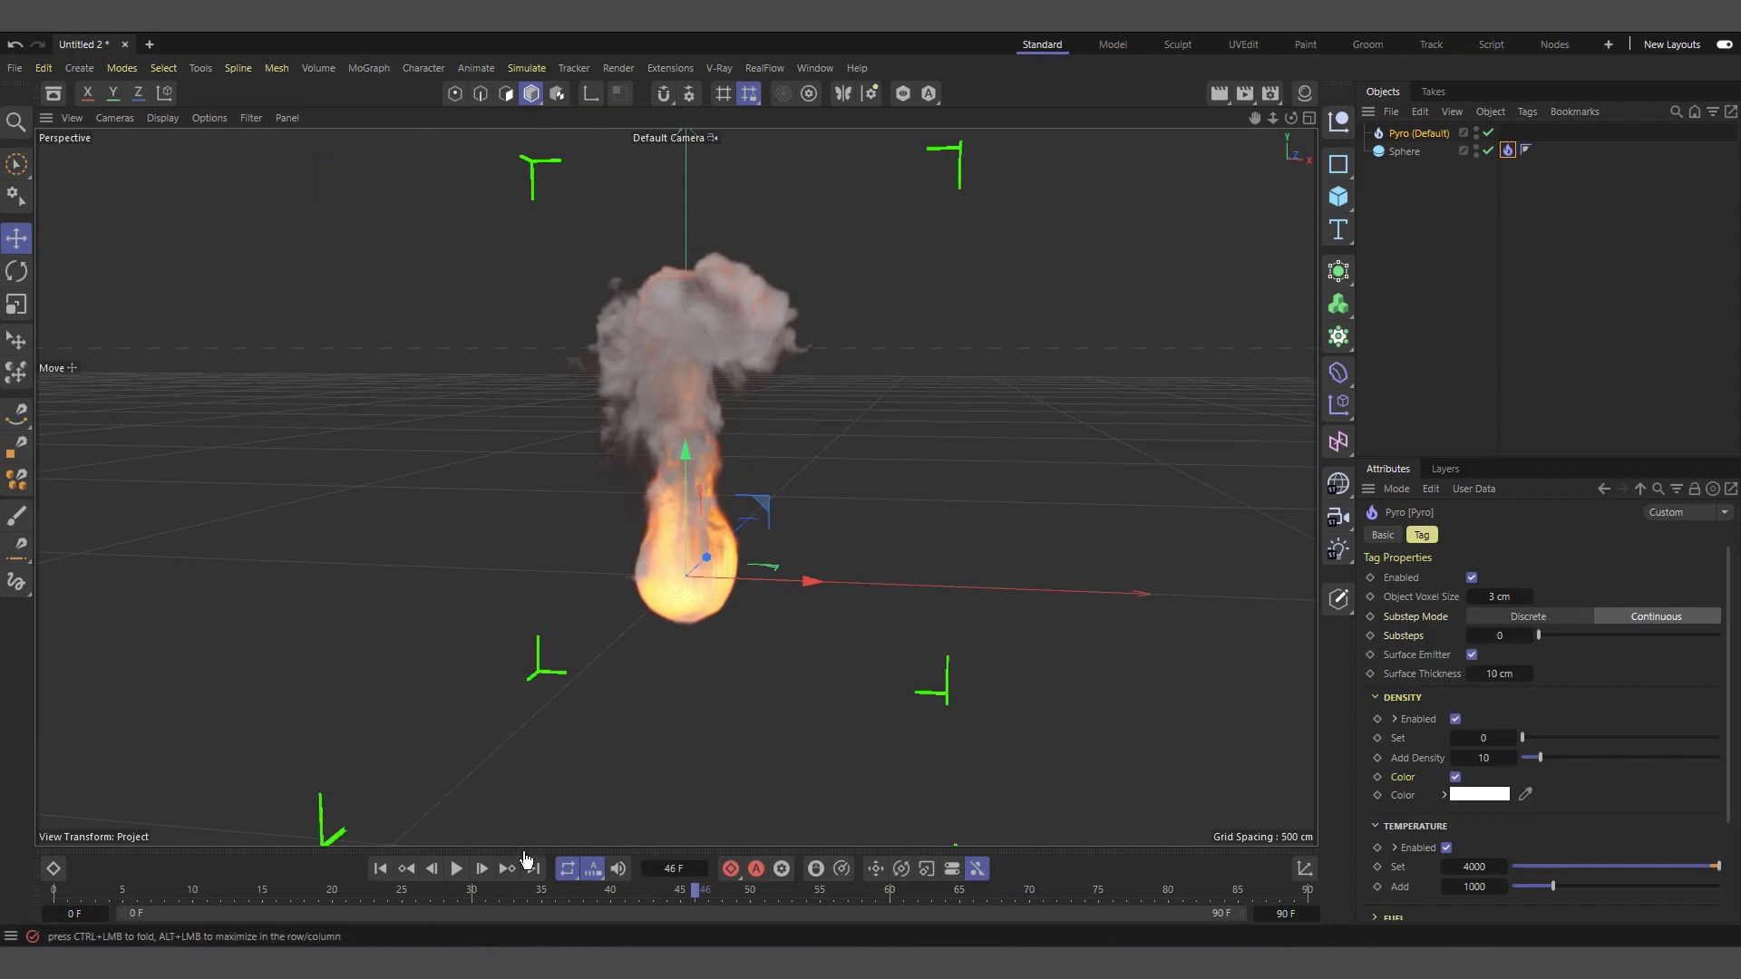
# At frame 5, keyframe the Pyro tag's Add Density at 10, temperature Set at 4000 and temperature Add at 1000
pyautogui.click(380, 869)
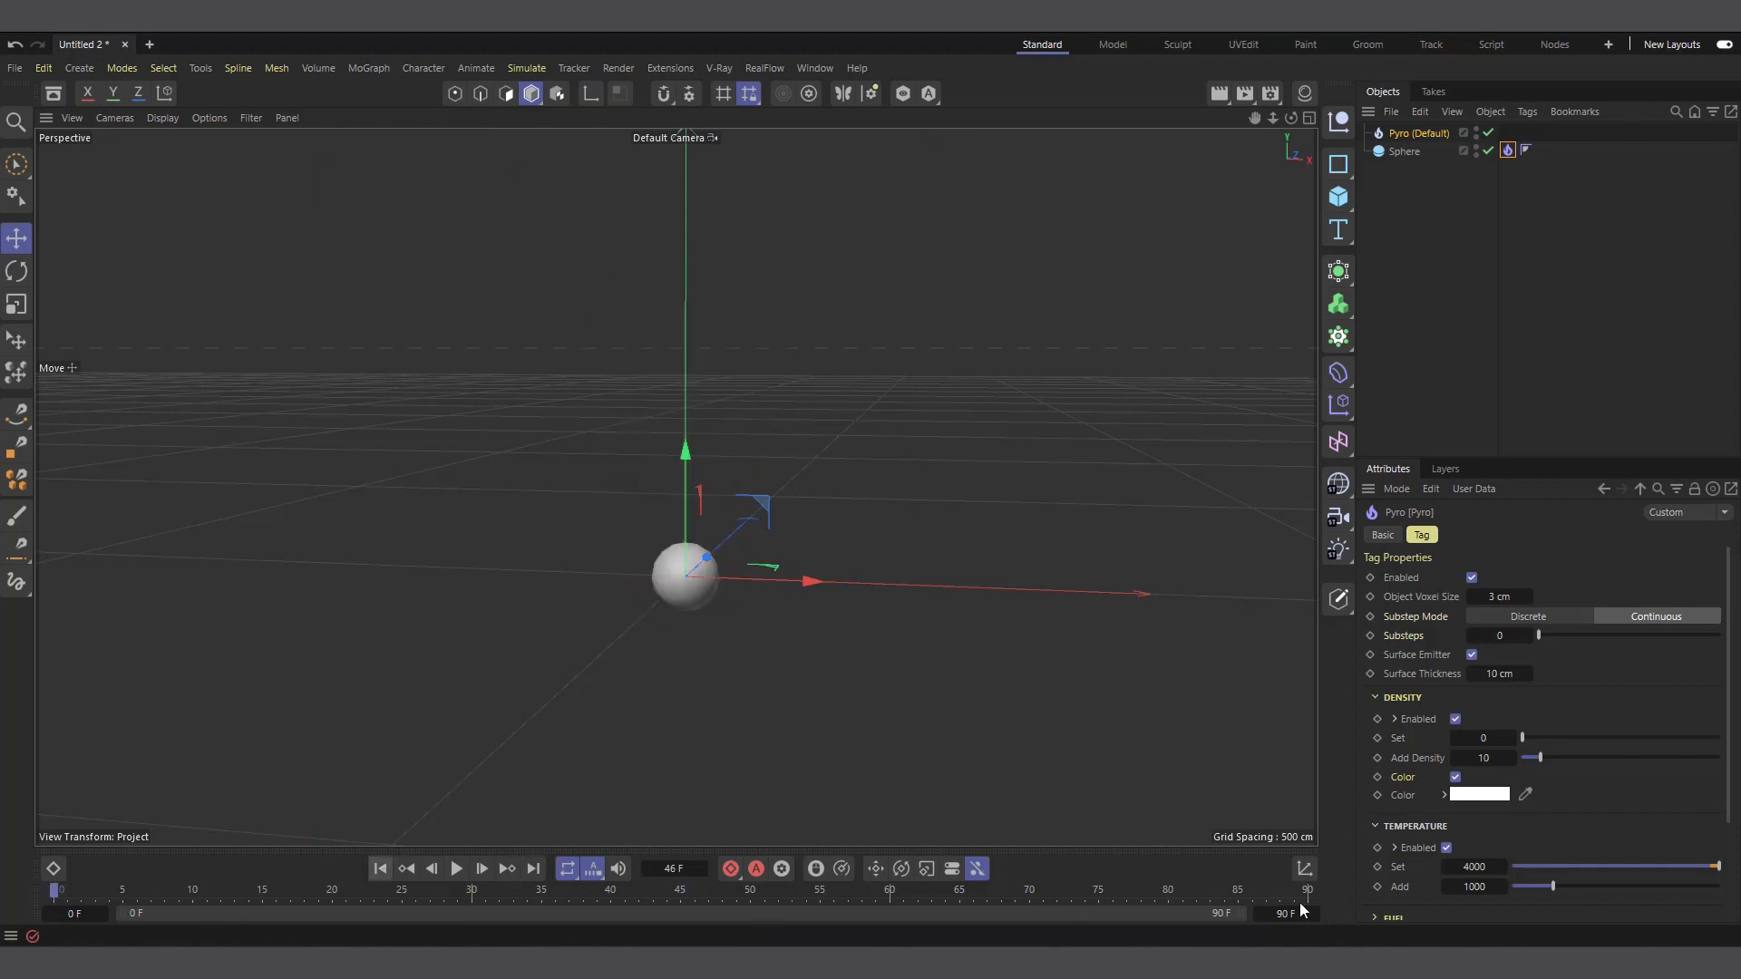
pyautogui.click(456, 869)
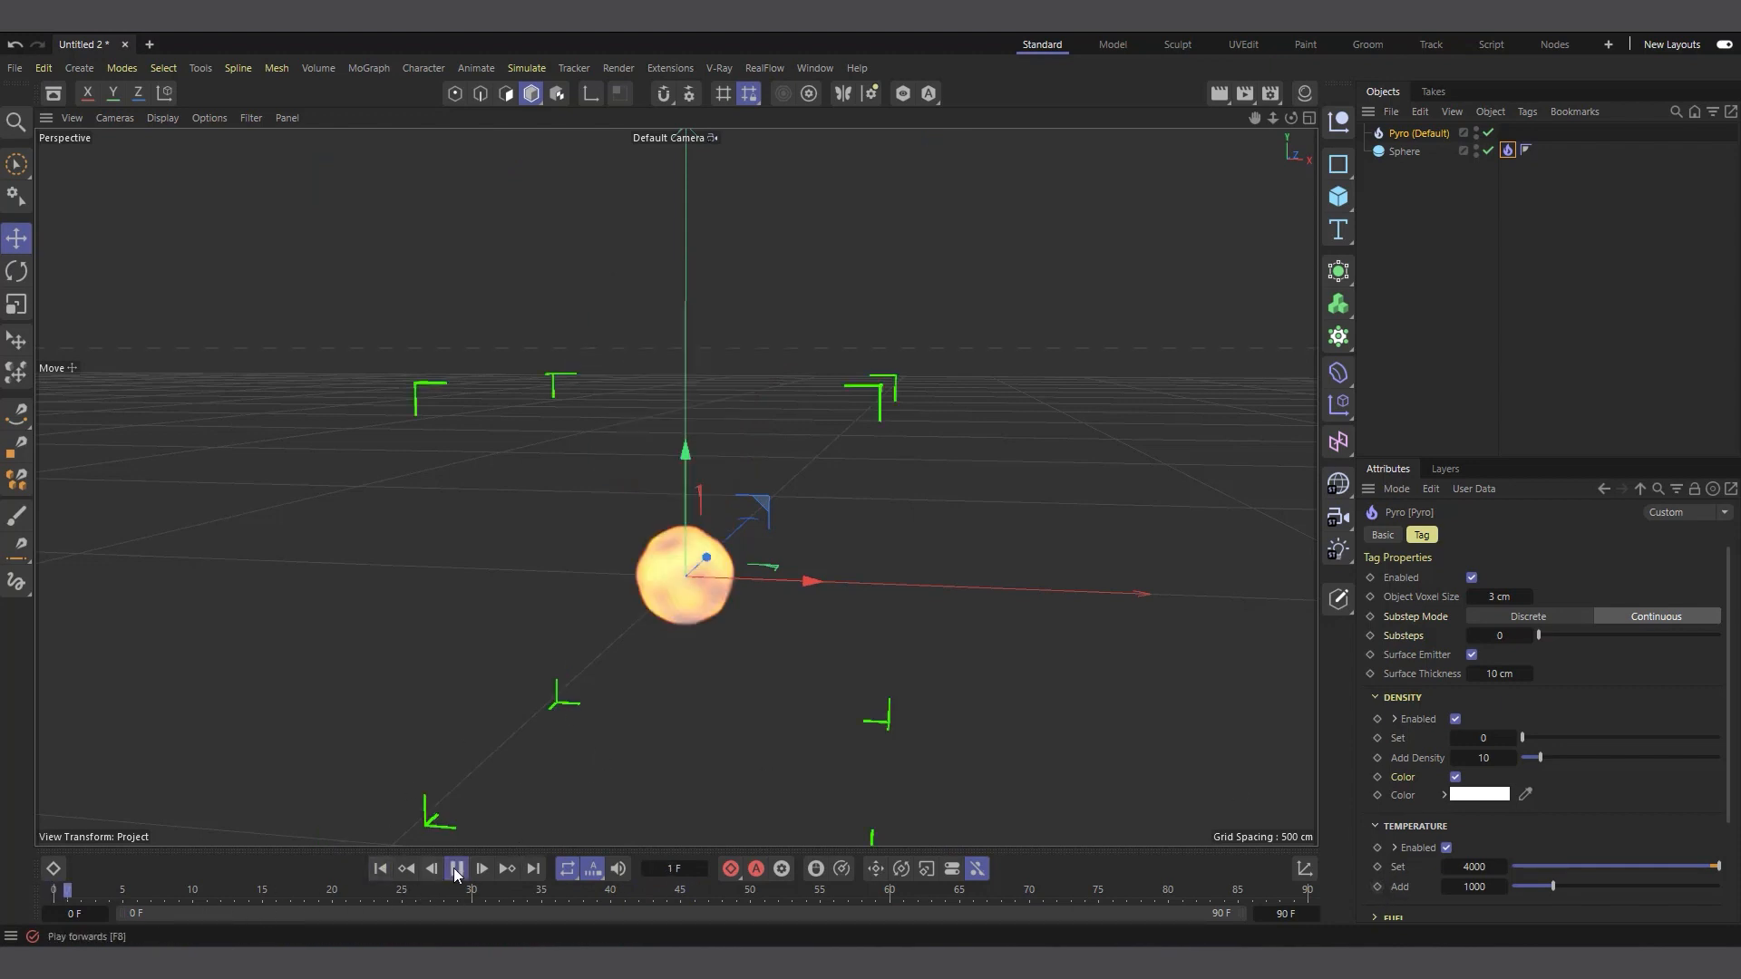
pyautogui.click(124, 896)
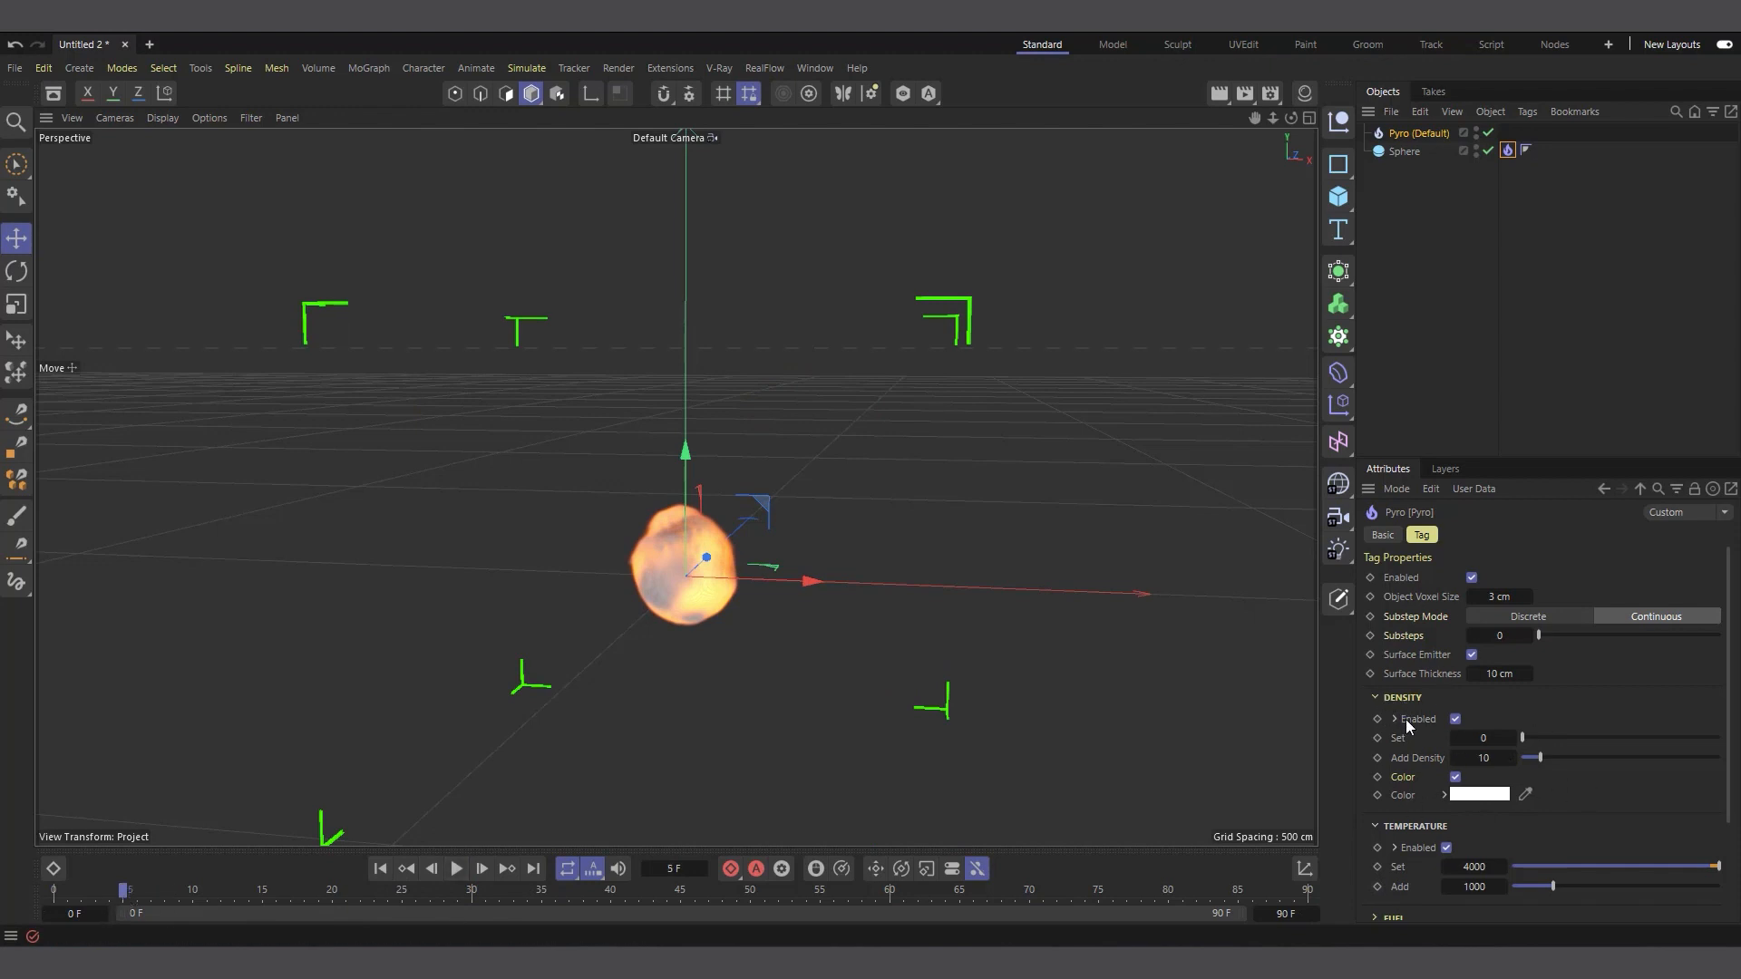
pyautogui.scroll(-3, 1394, 764)
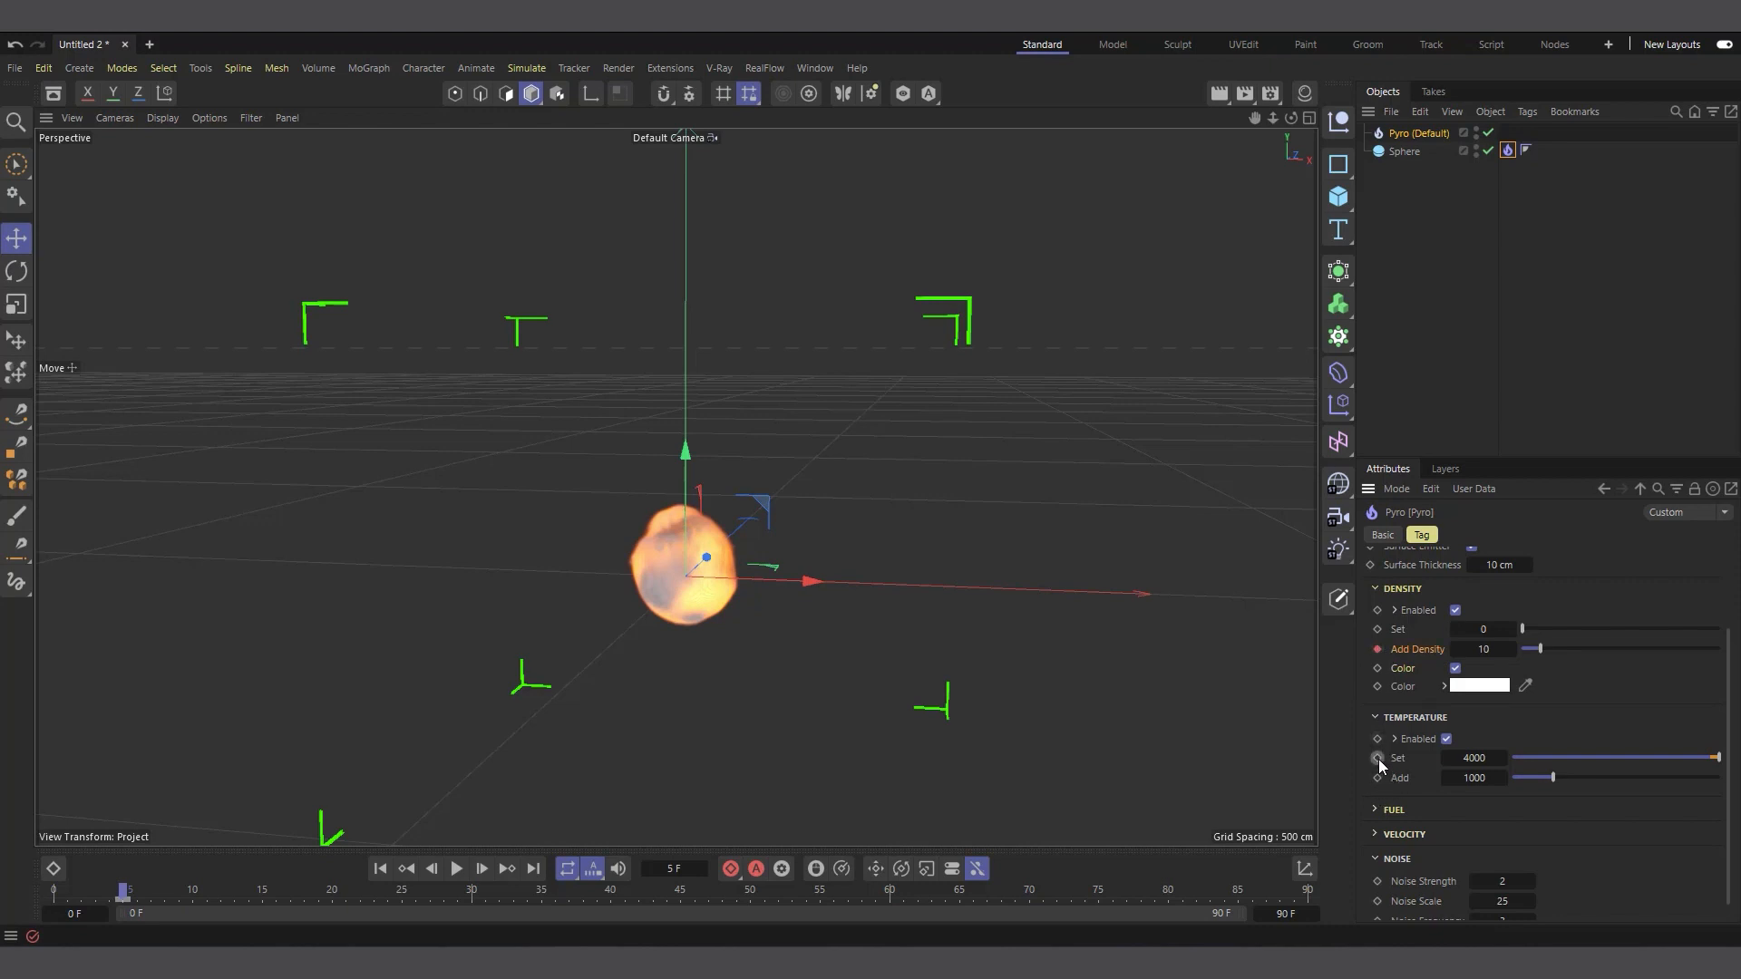
# At frame 15, keyframe the Pyro tag's Add Density, temperature Set and temperature Add at 0
pyautogui.click(457, 869)
pyautogui.click(458, 869)
pyautogui.click(263, 894)
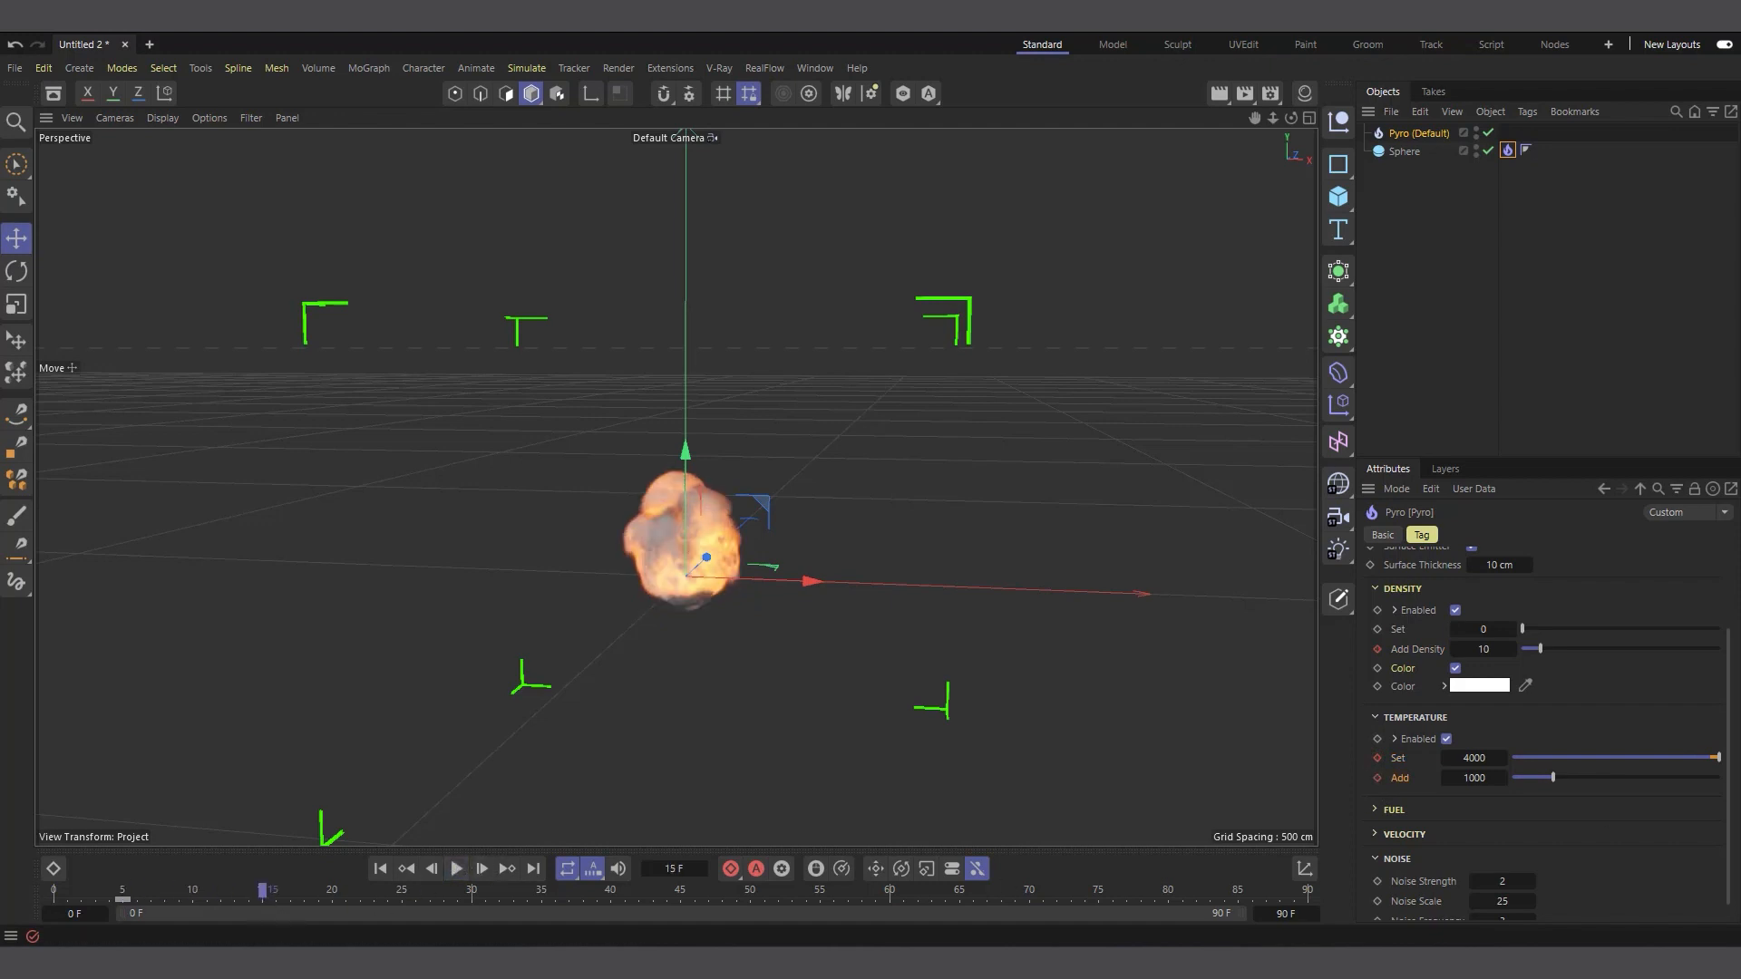
pyautogui.moveTo(1573, 758); pyautogui.dragTo(1502, 756)
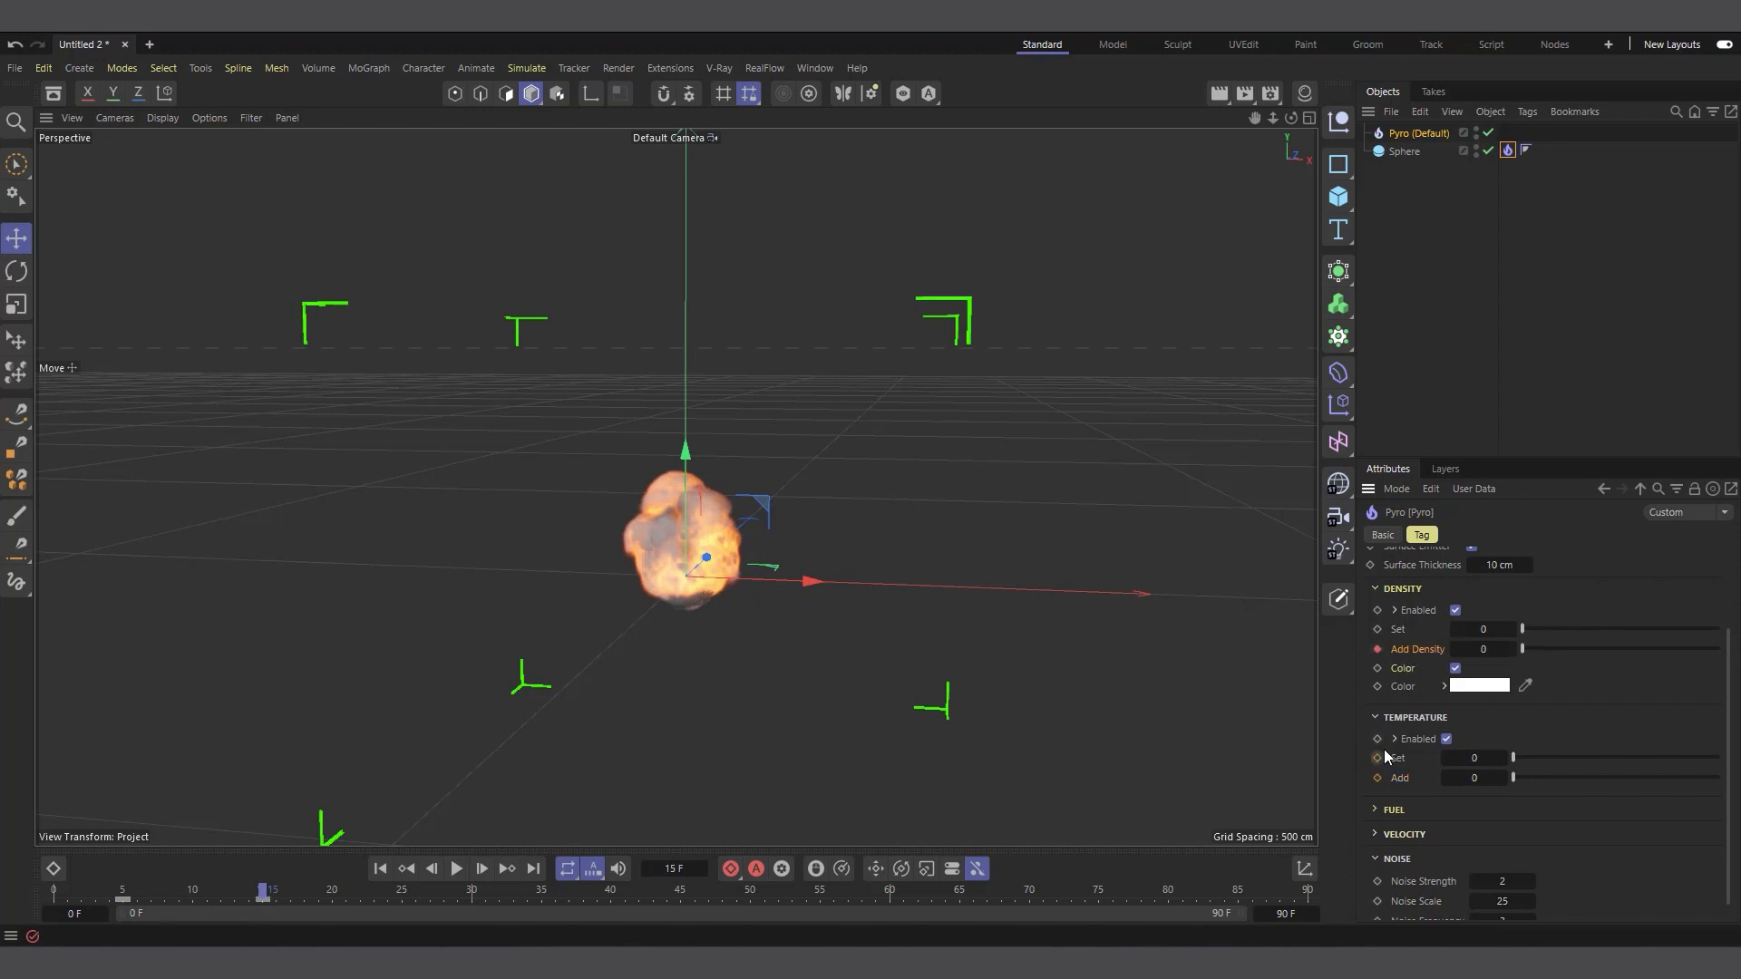
# Play the simulation from the first frame to frame 35 to check the keyframed emission
pyautogui.click(377, 871)
pyautogui.click(456, 869)
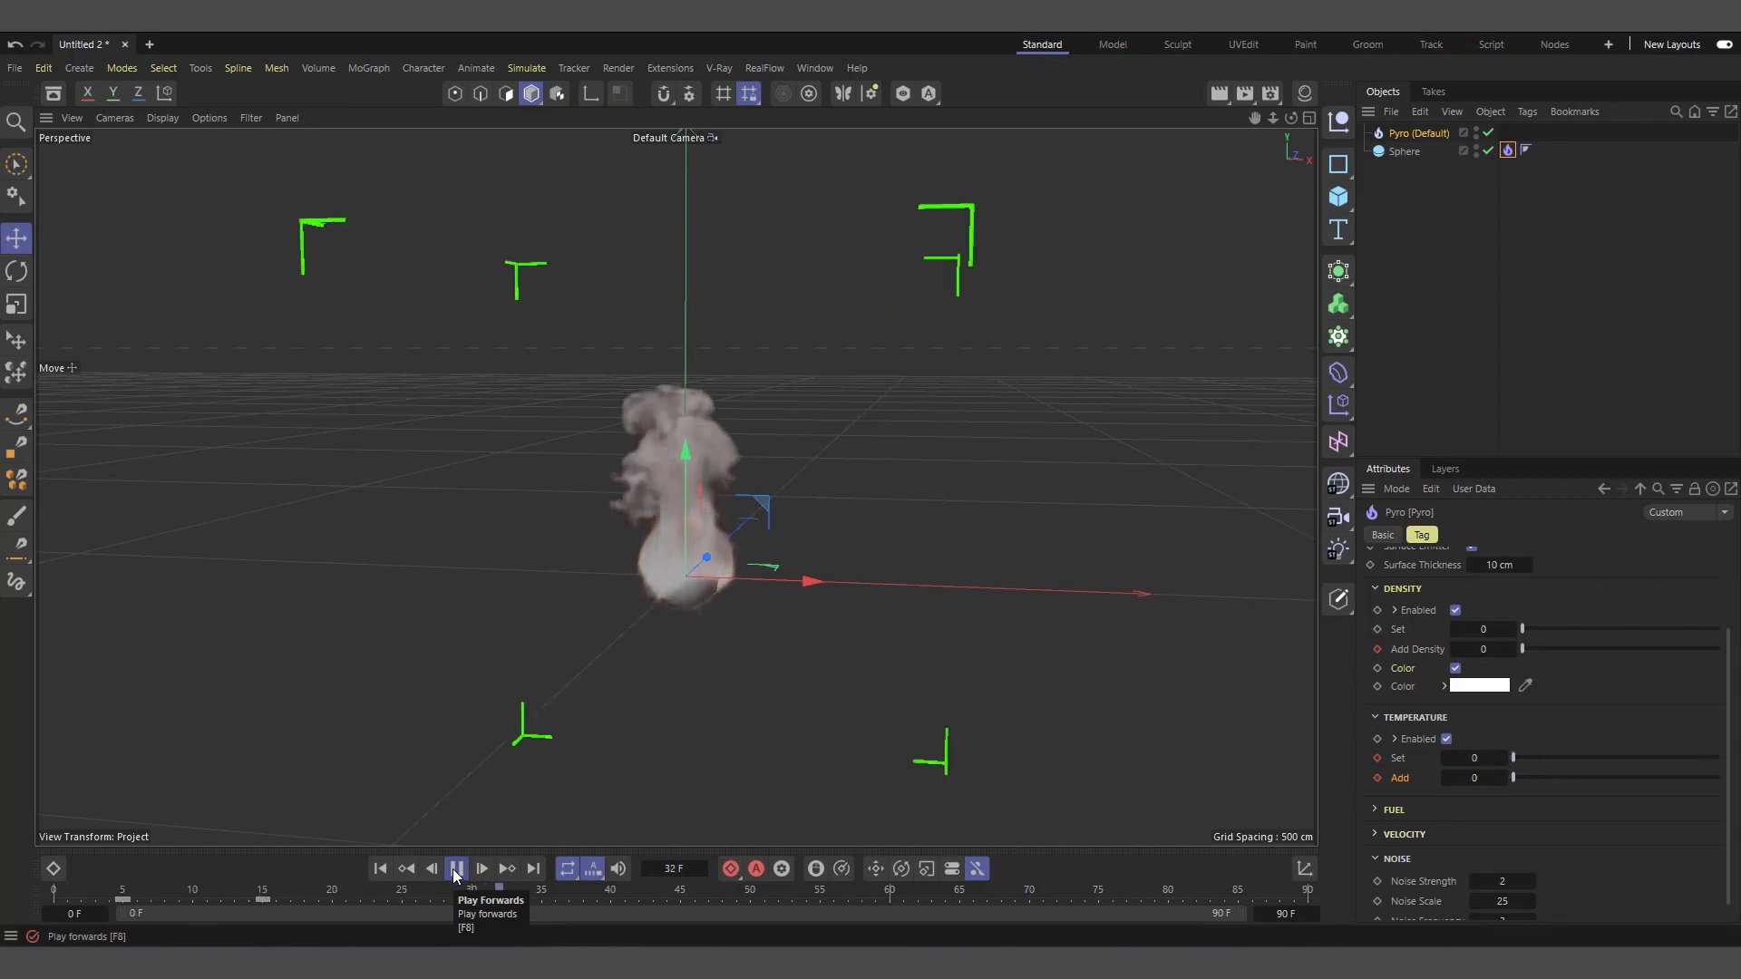
pyautogui.click(455, 869)
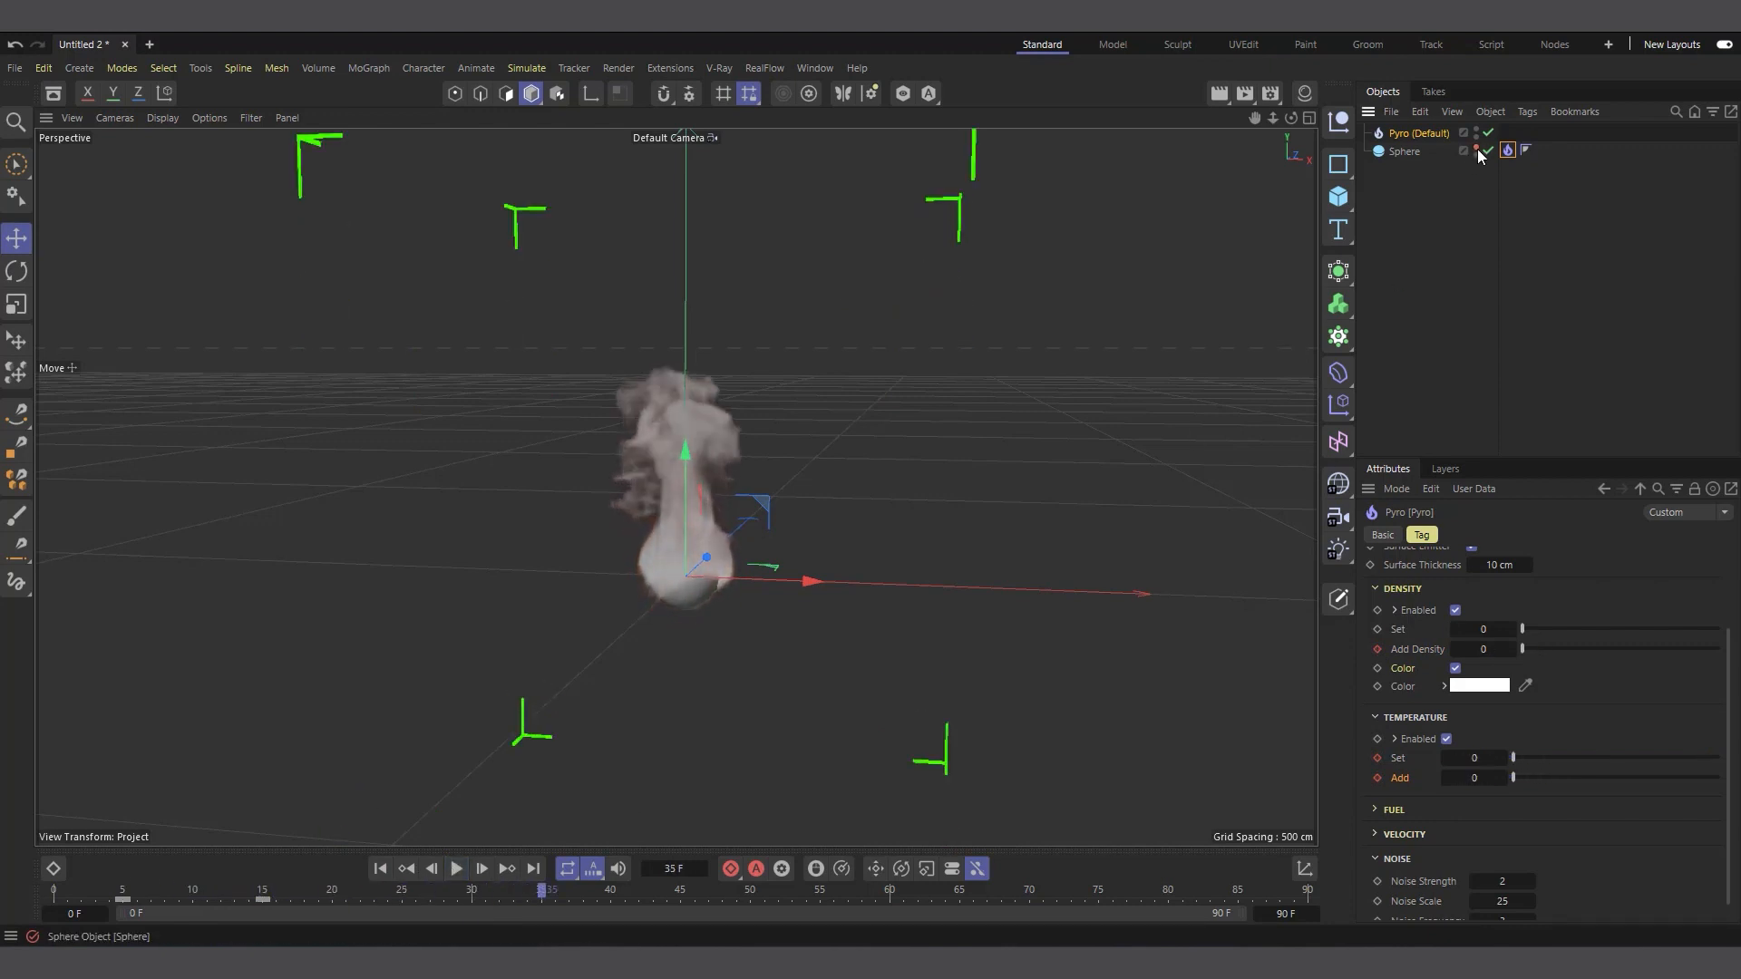
# Hide the sphere in the viewport and renders, and continue playing the simulation to frame 49
pyautogui.click(1476, 148)
pyautogui.click(456, 868)
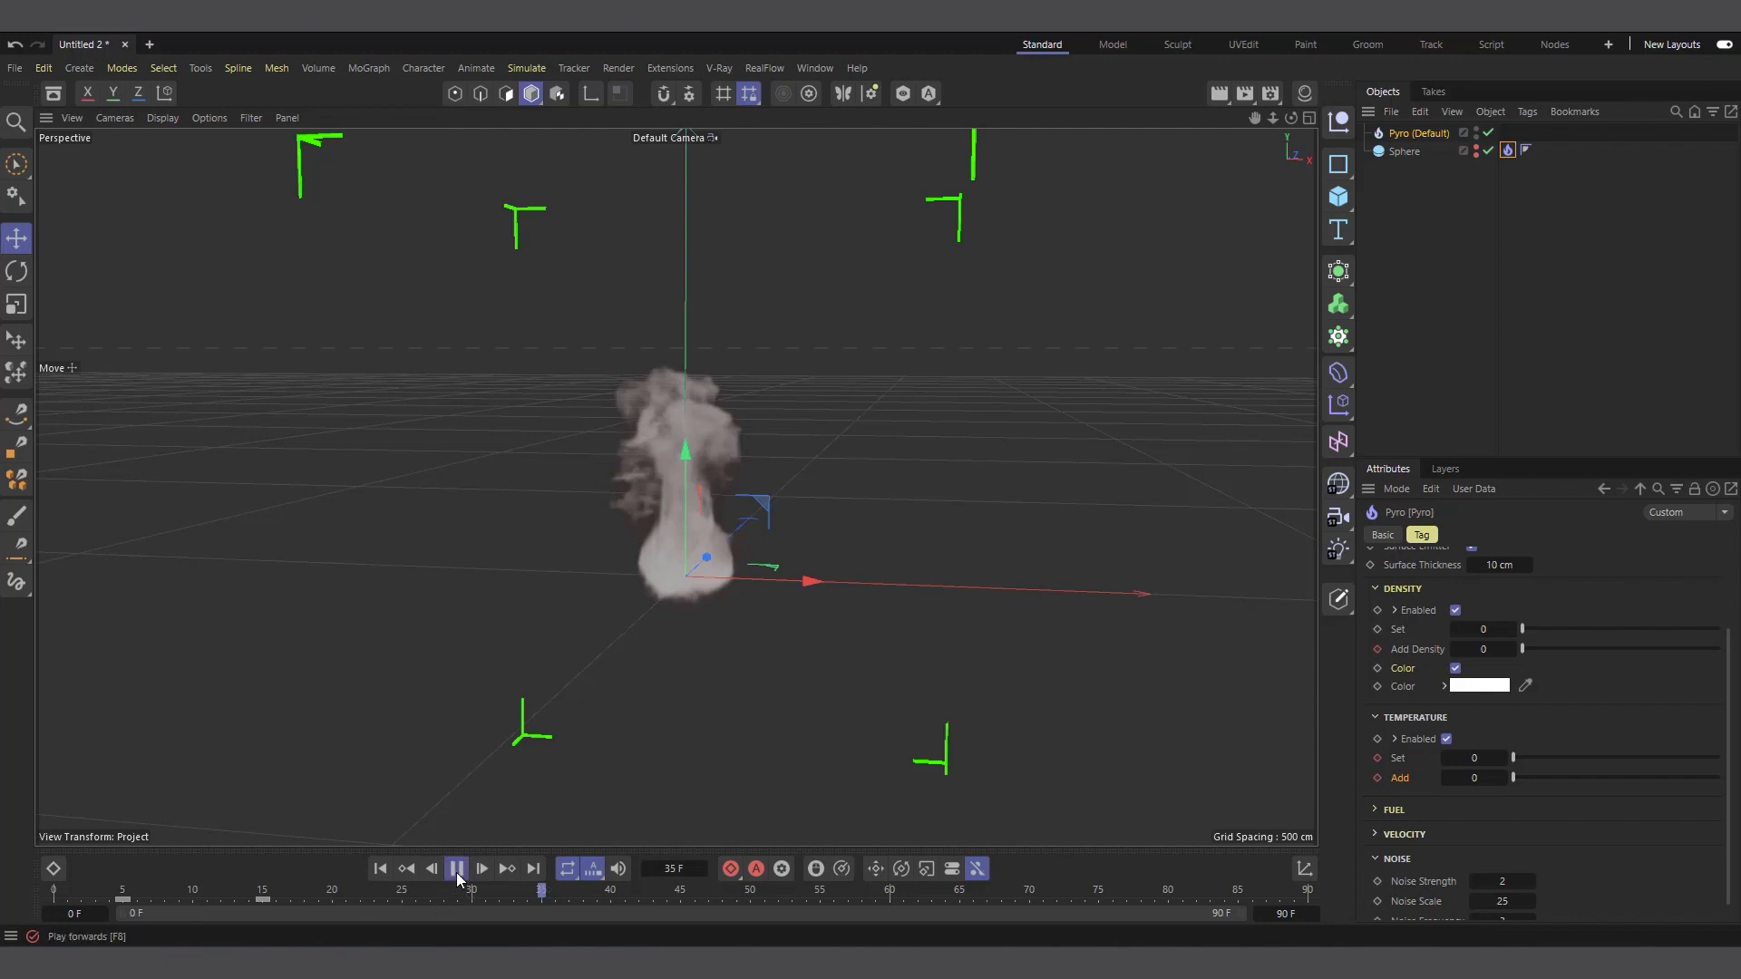
pyautogui.click(457, 869)
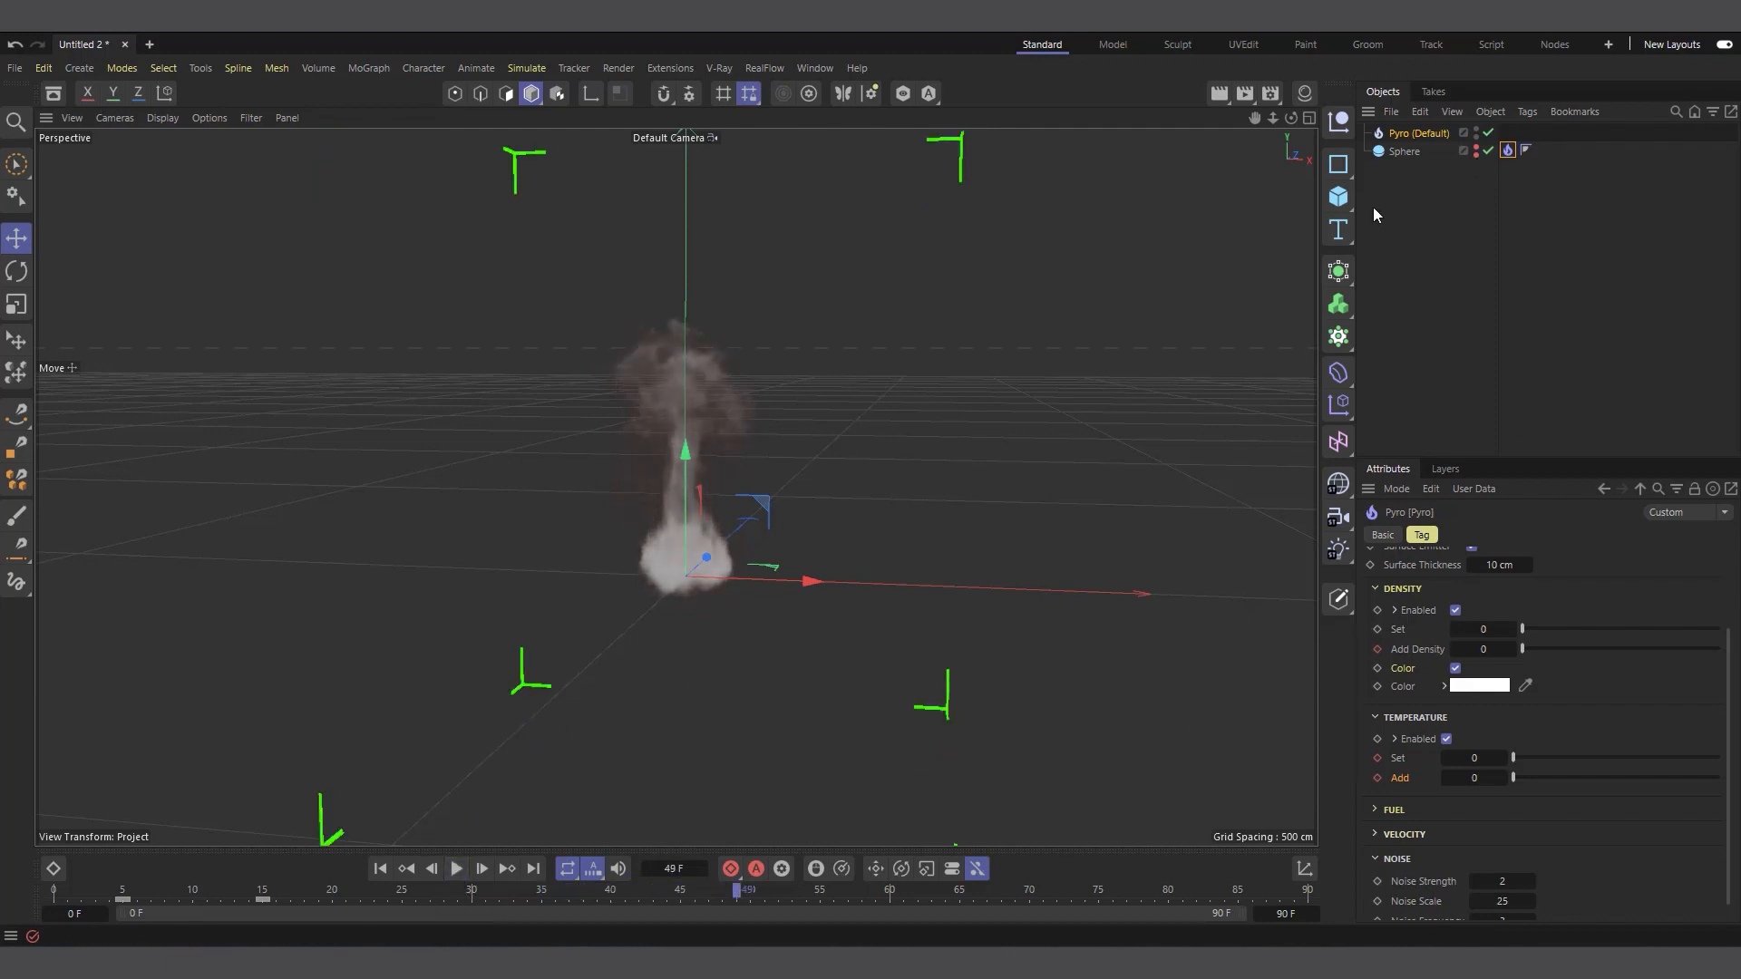
# Set the Pyro object's Relative Density Dissipation and Relative Temperature Dissipation to 10 %
pyautogui.click(1418, 133)
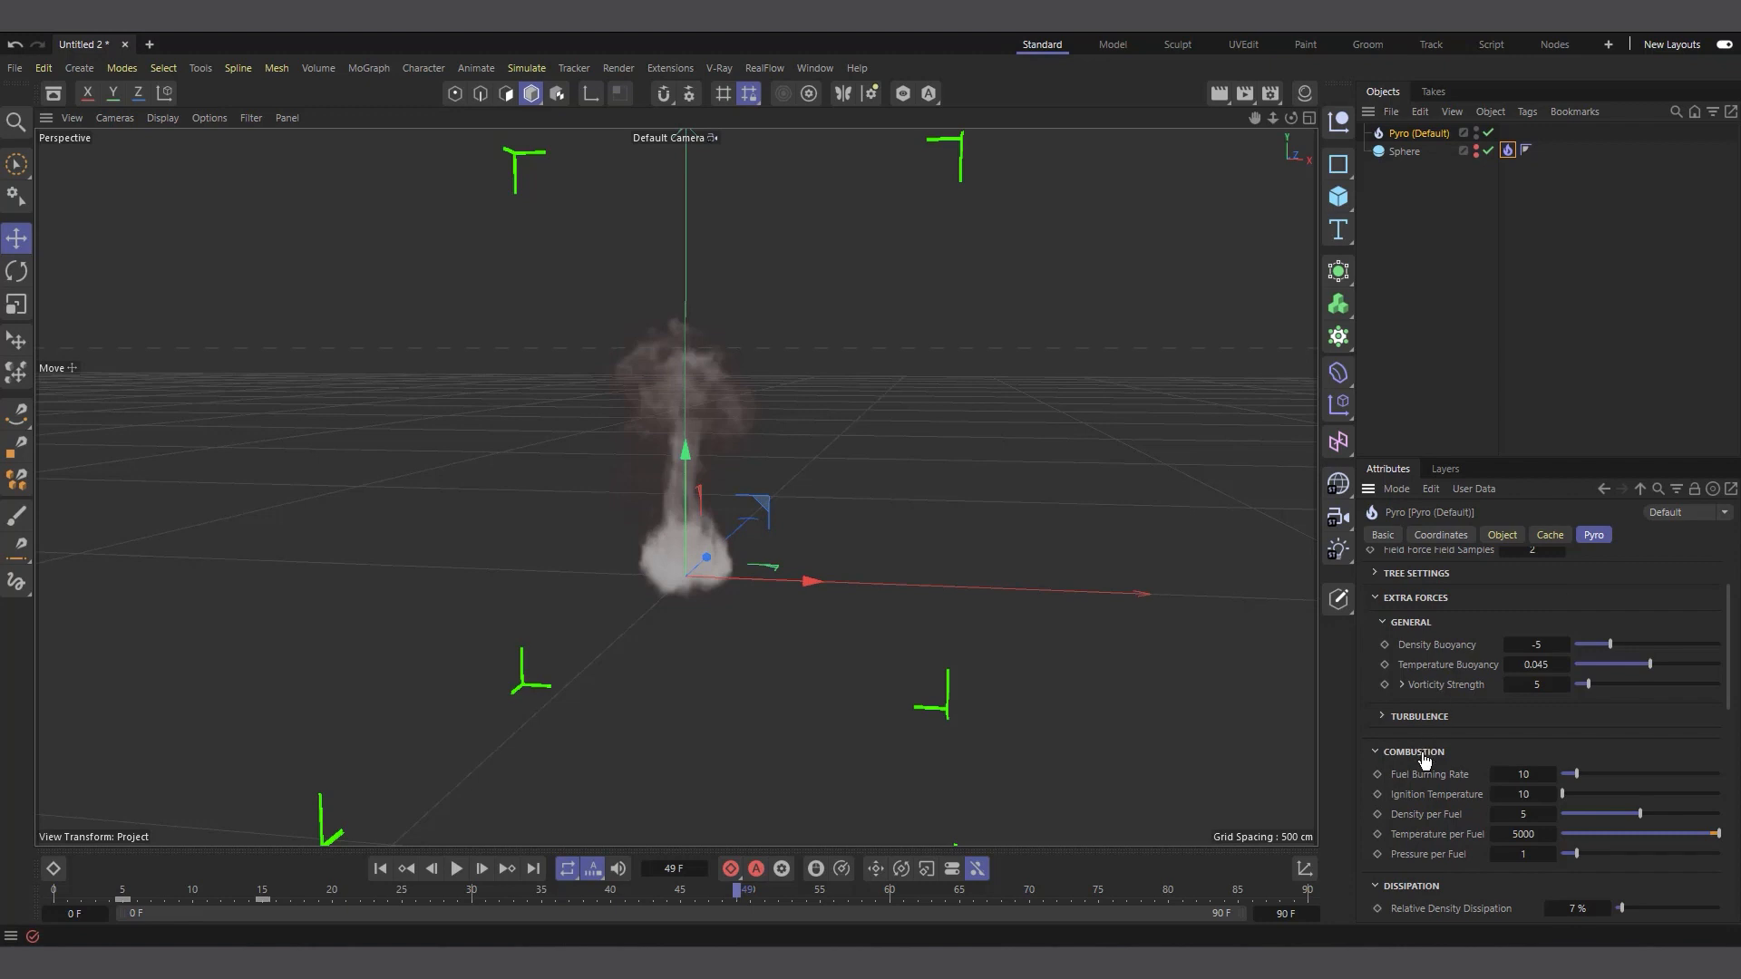
pyautogui.scroll(3, 1427, 760)
pyautogui.scroll(-9, 1409, 747)
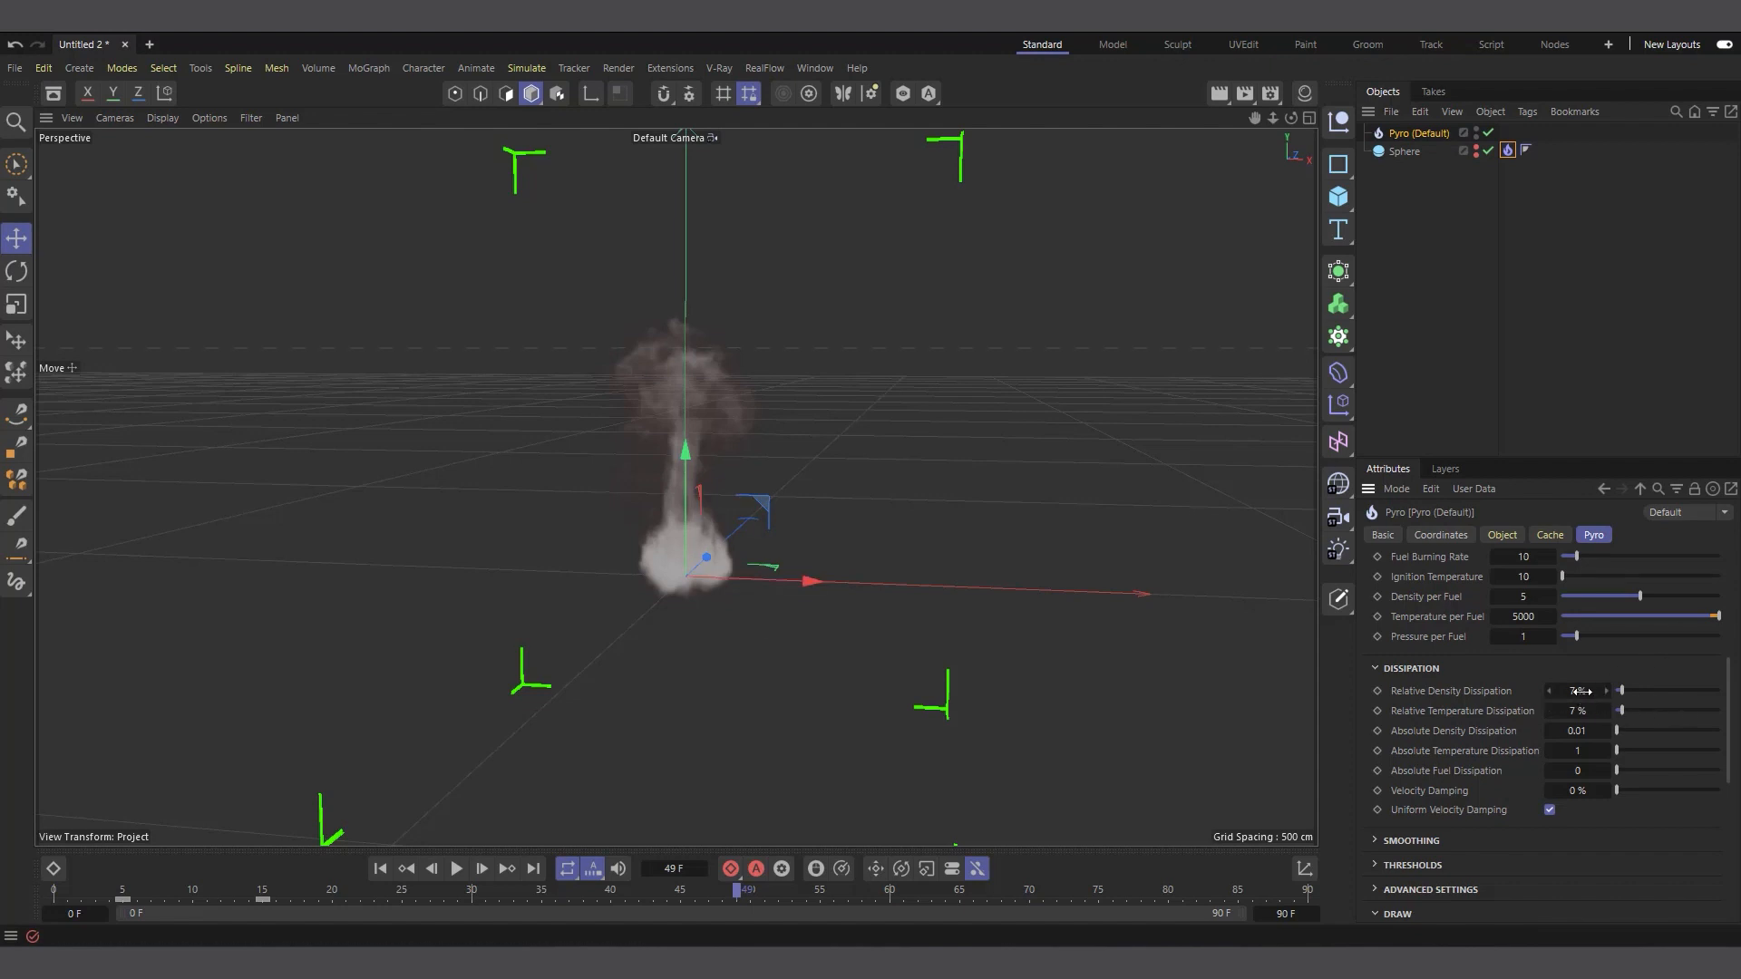
pyautogui.click(1580, 691)
pyautogui.write('10')
pyautogui.click(1580, 711)
pyautogui.write('10')
pyautogui.press('Return')
# Play the simulation from the first frame to frame 38 to check the dissipation, and return to the start
pyautogui.click(379, 873)
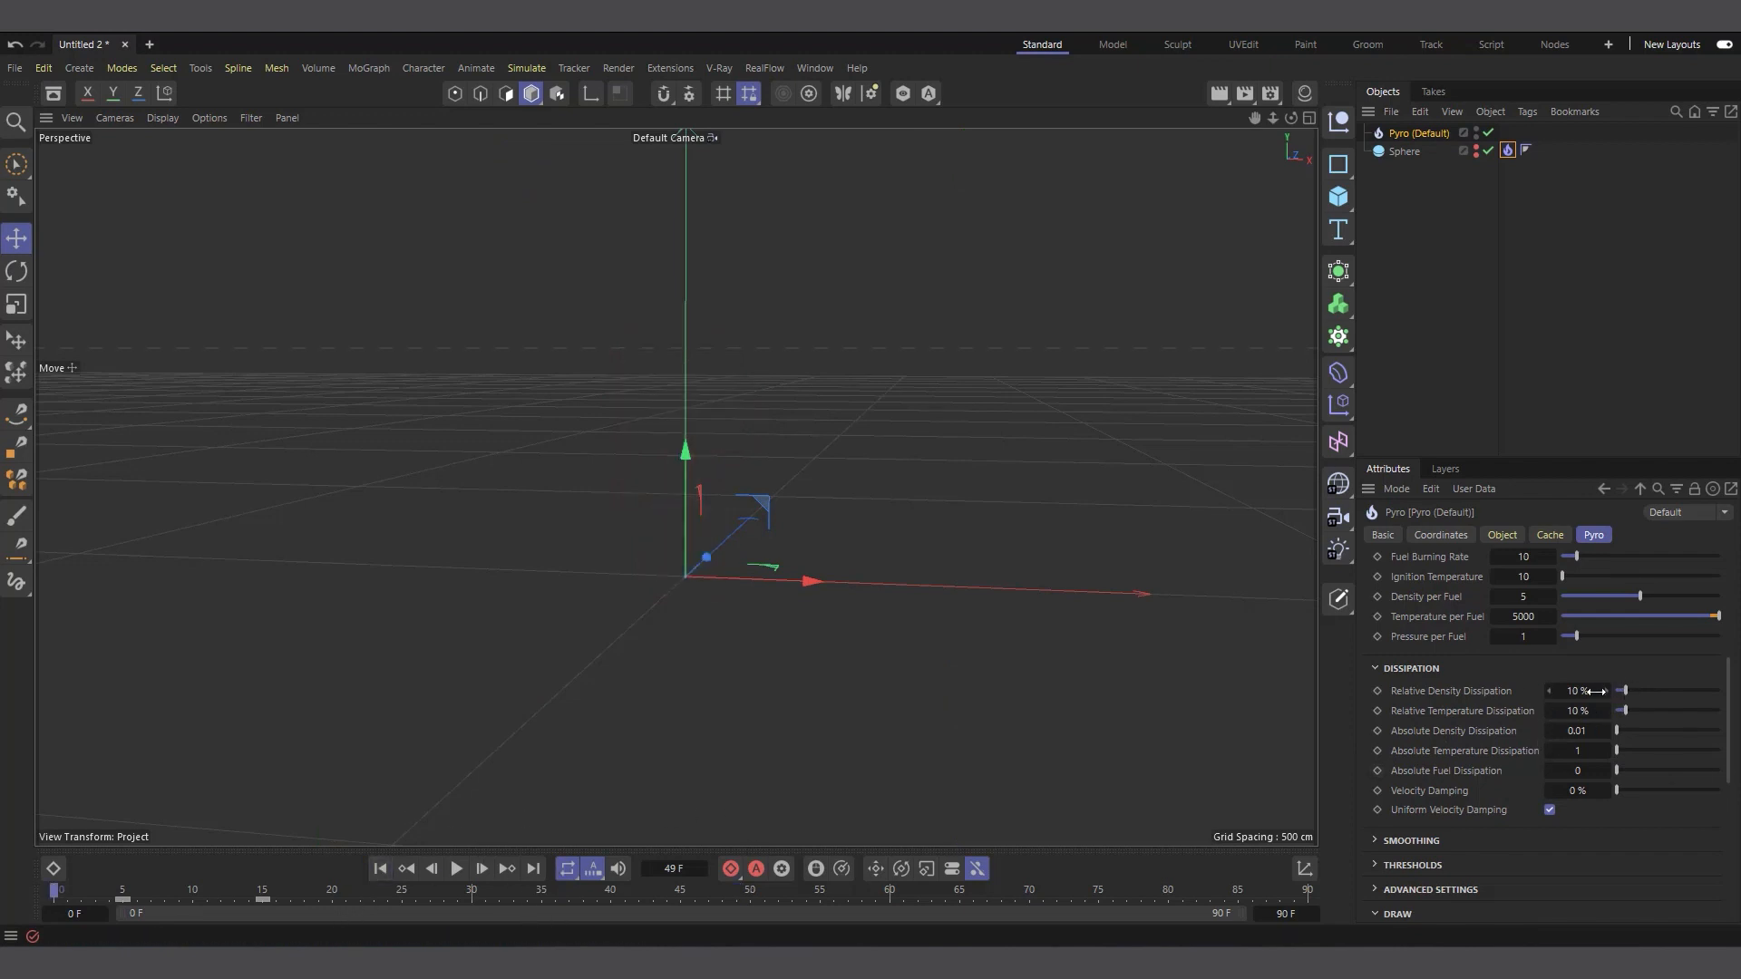
pyautogui.click(456, 871)
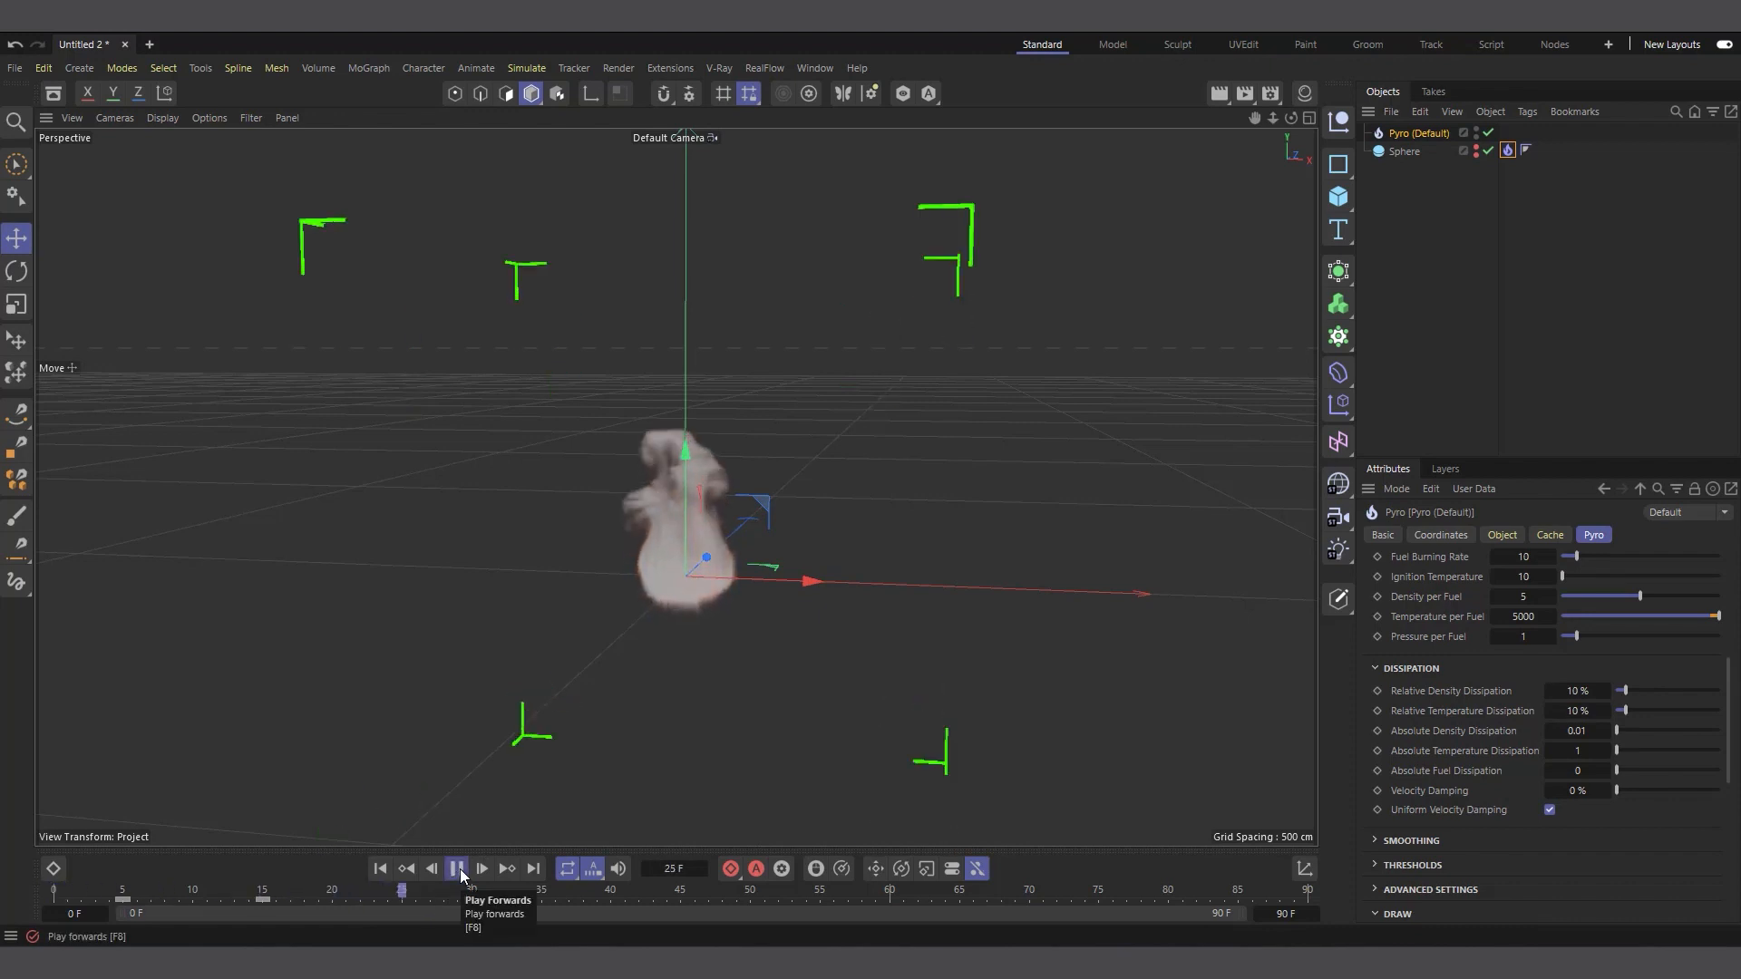
pyautogui.click(457, 868)
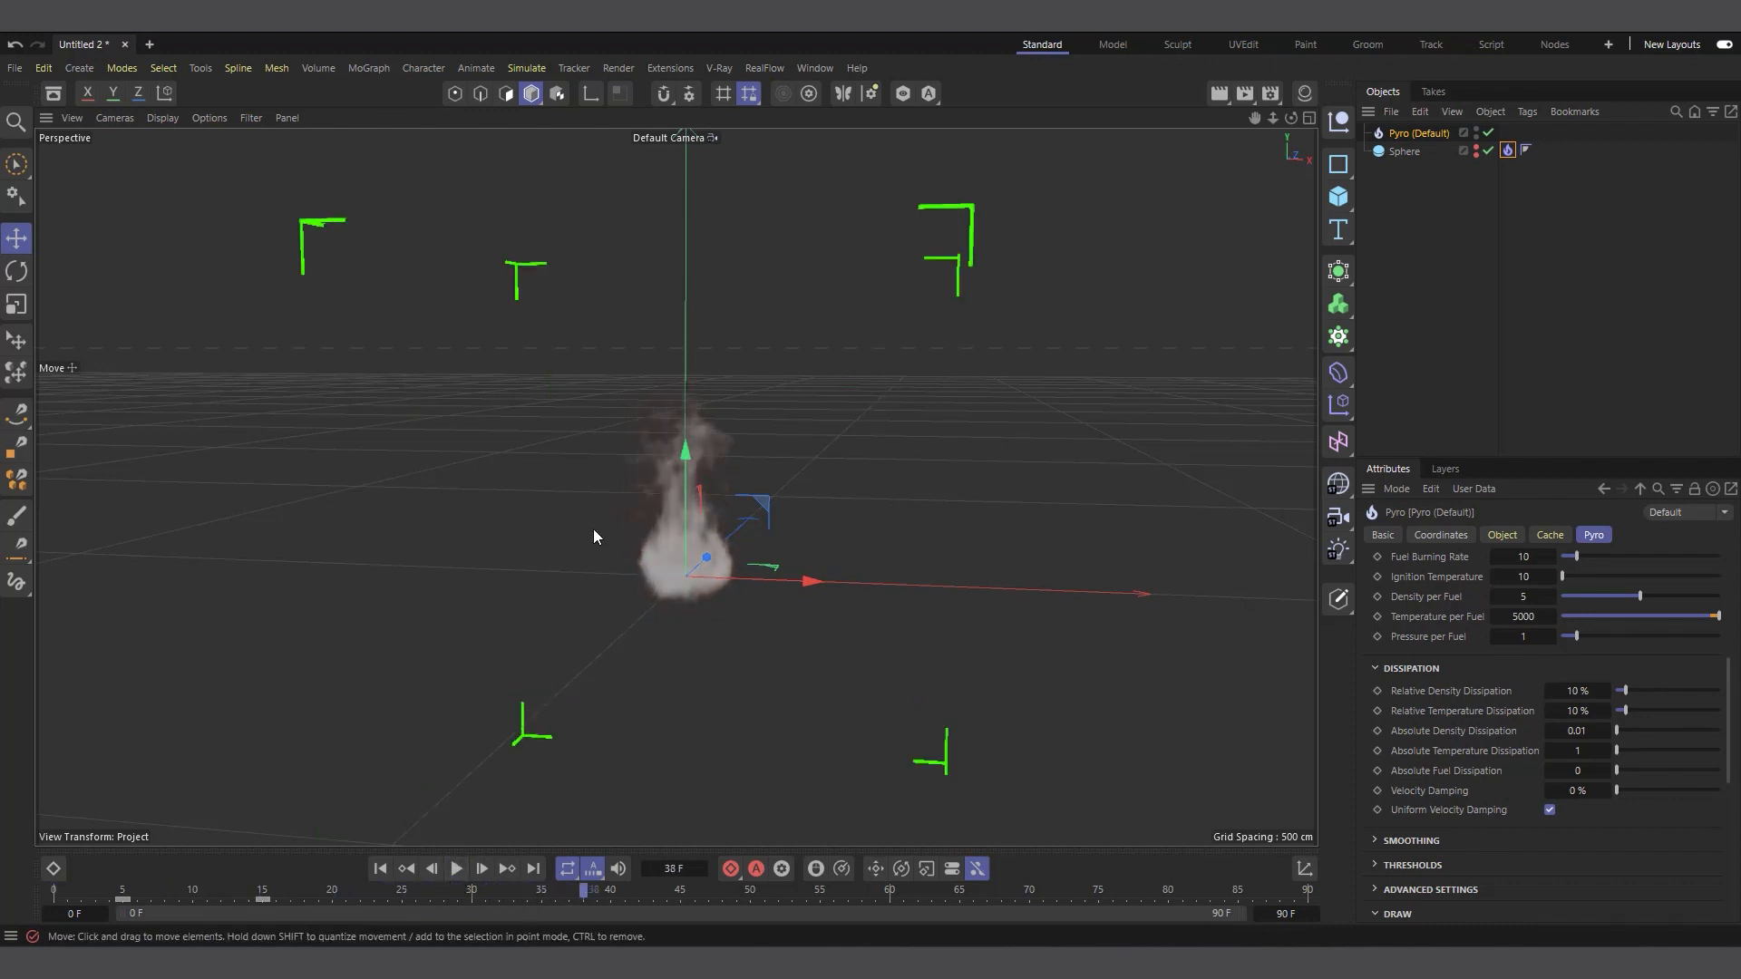
pyautogui.click(381, 868)
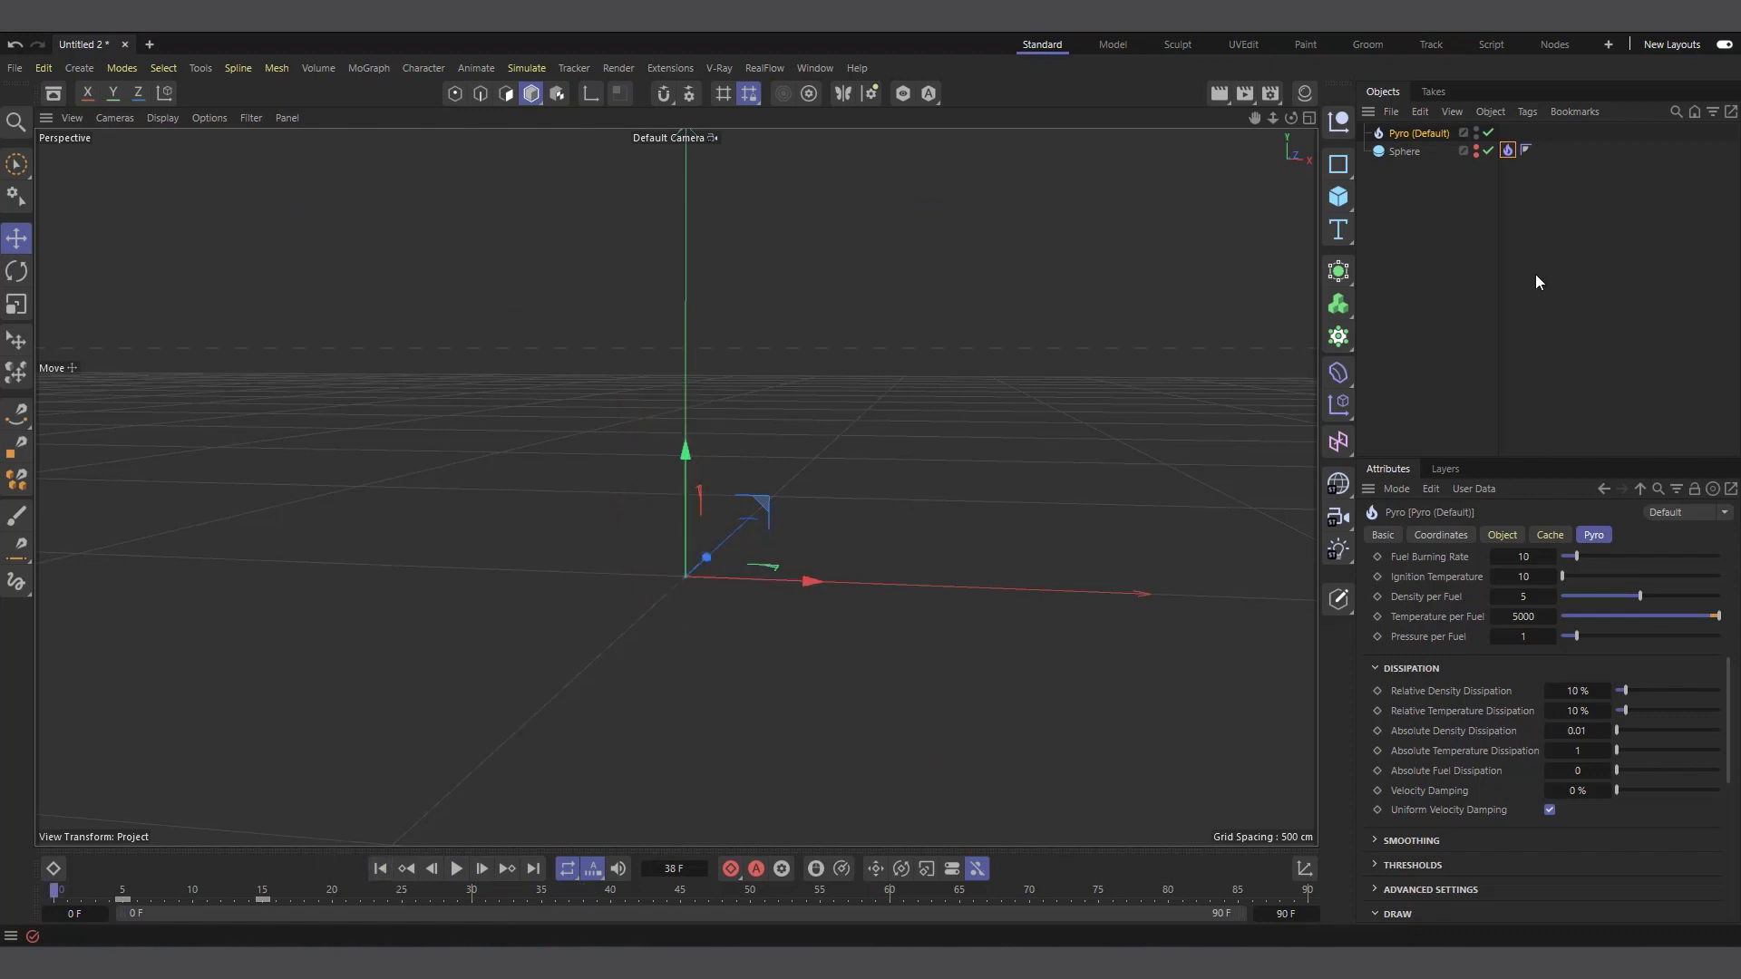
# Enable Fuel in the sphere's Pyro tag, play the simulation to frame 18 and return to the start
pyautogui.click(1508, 151)
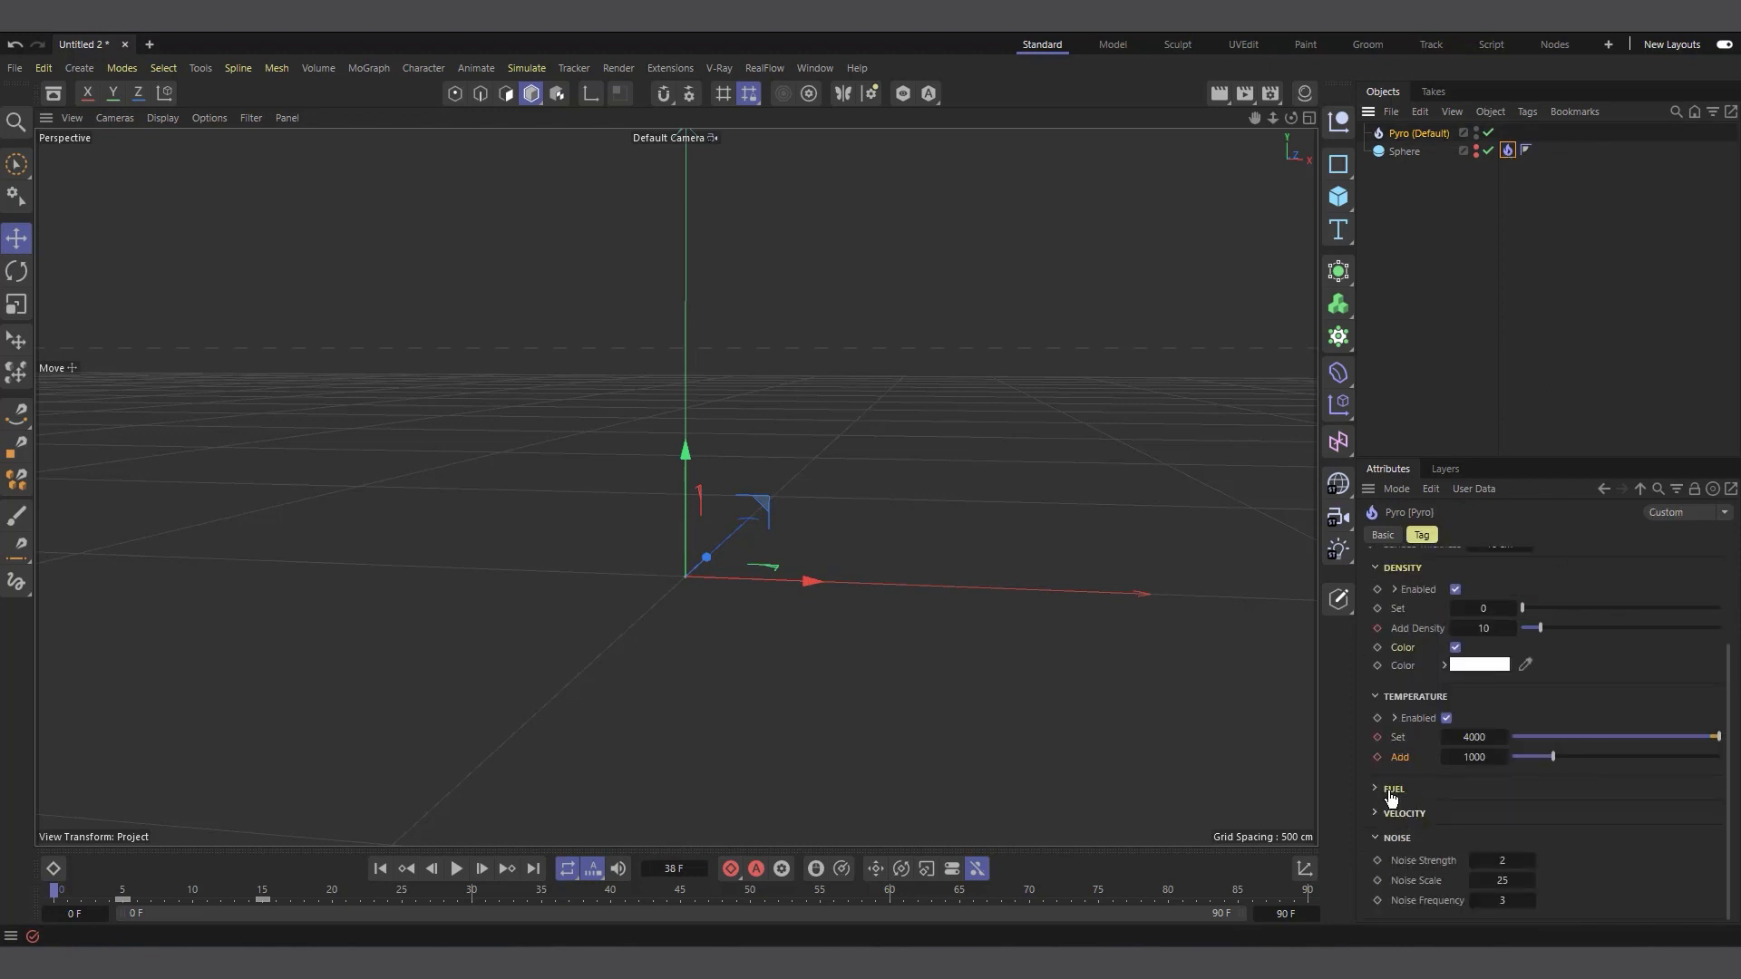
pyautogui.click(1393, 789)
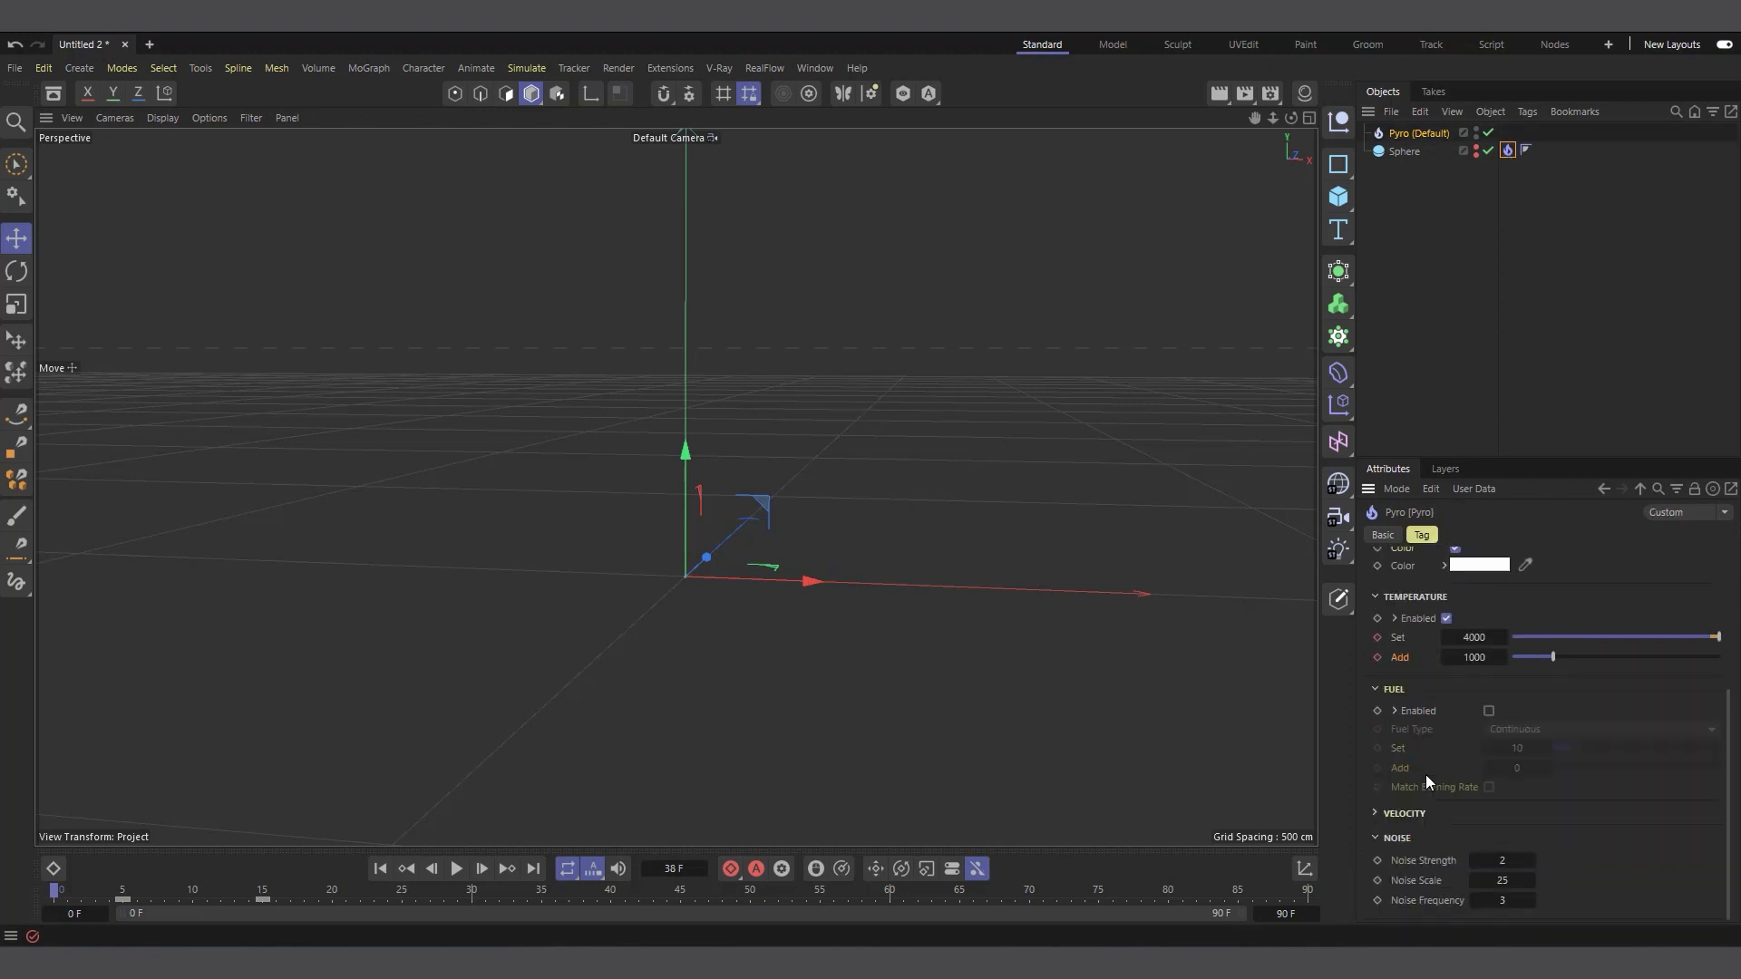
pyautogui.click(1489, 711)
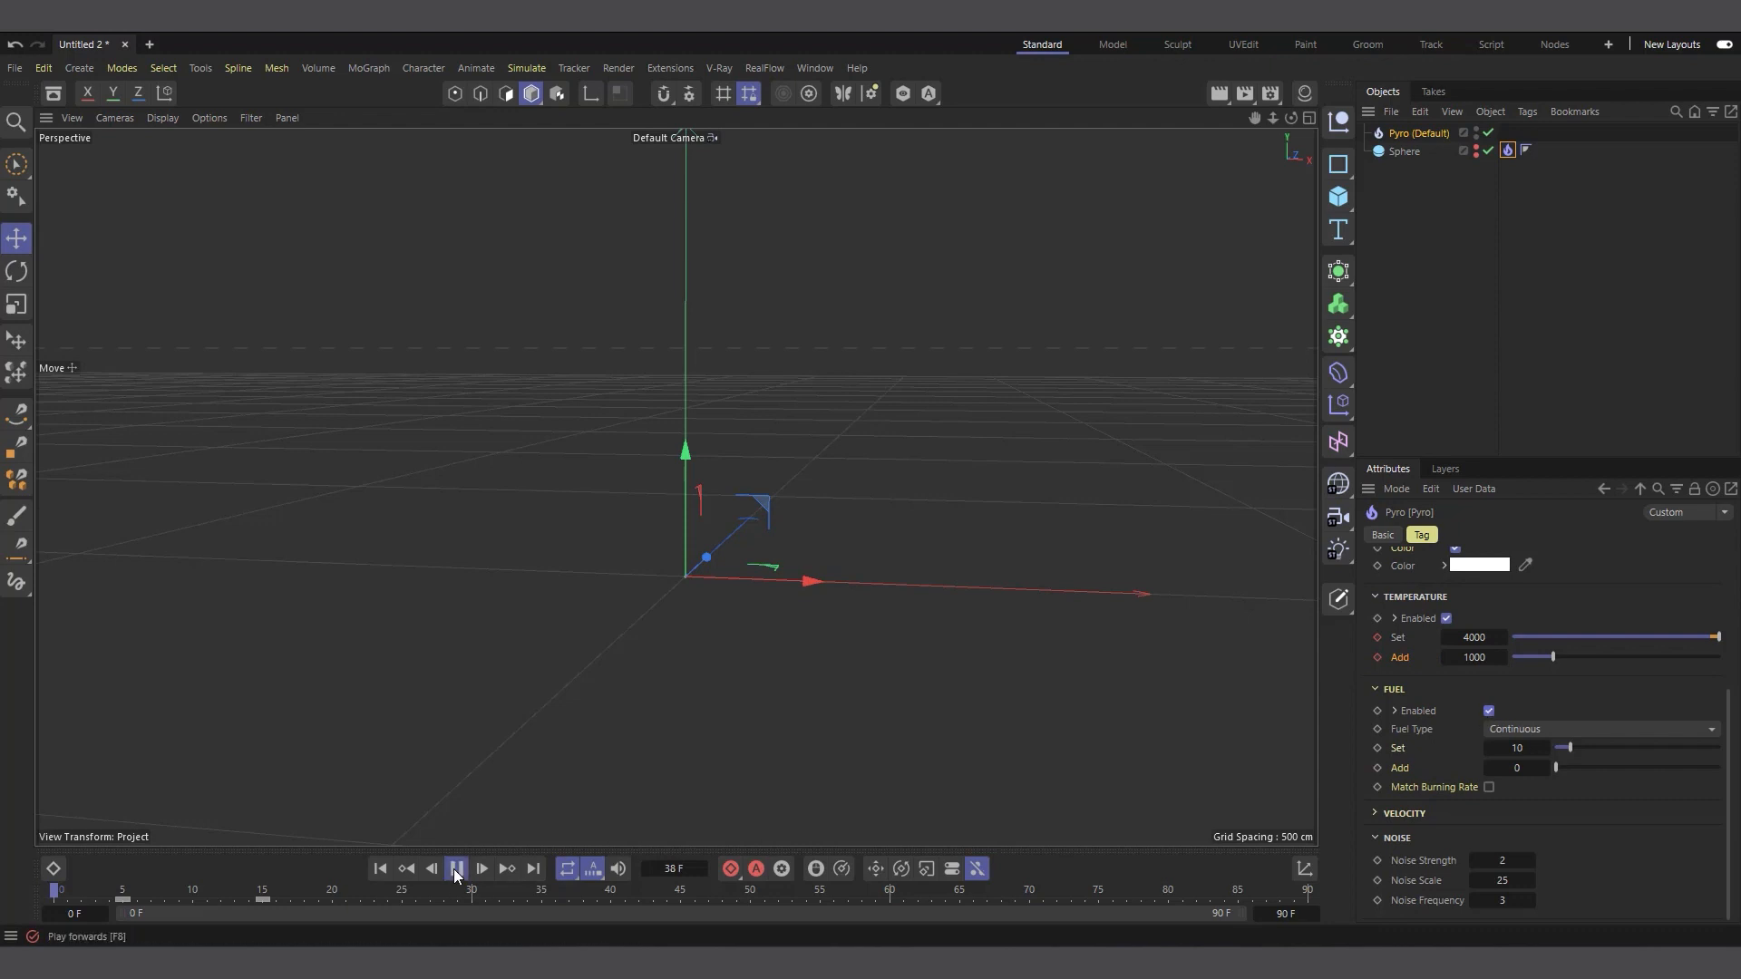
pyautogui.click(456, 869)
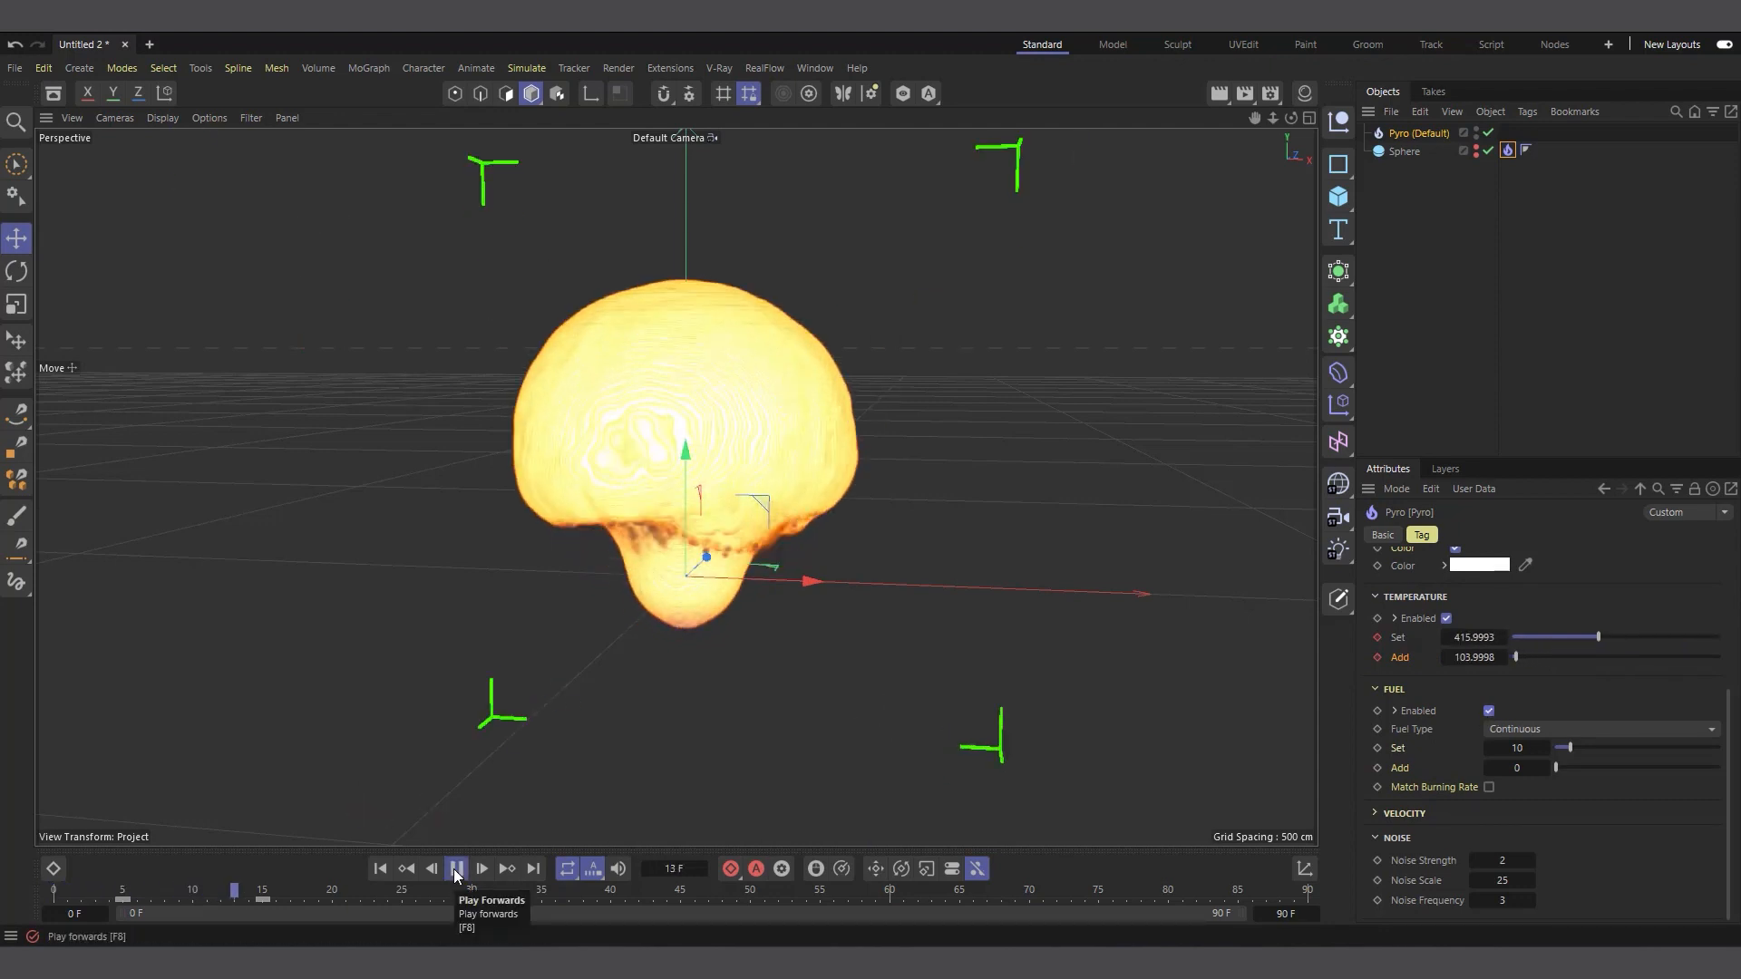
pyautogui.click(456, 869)
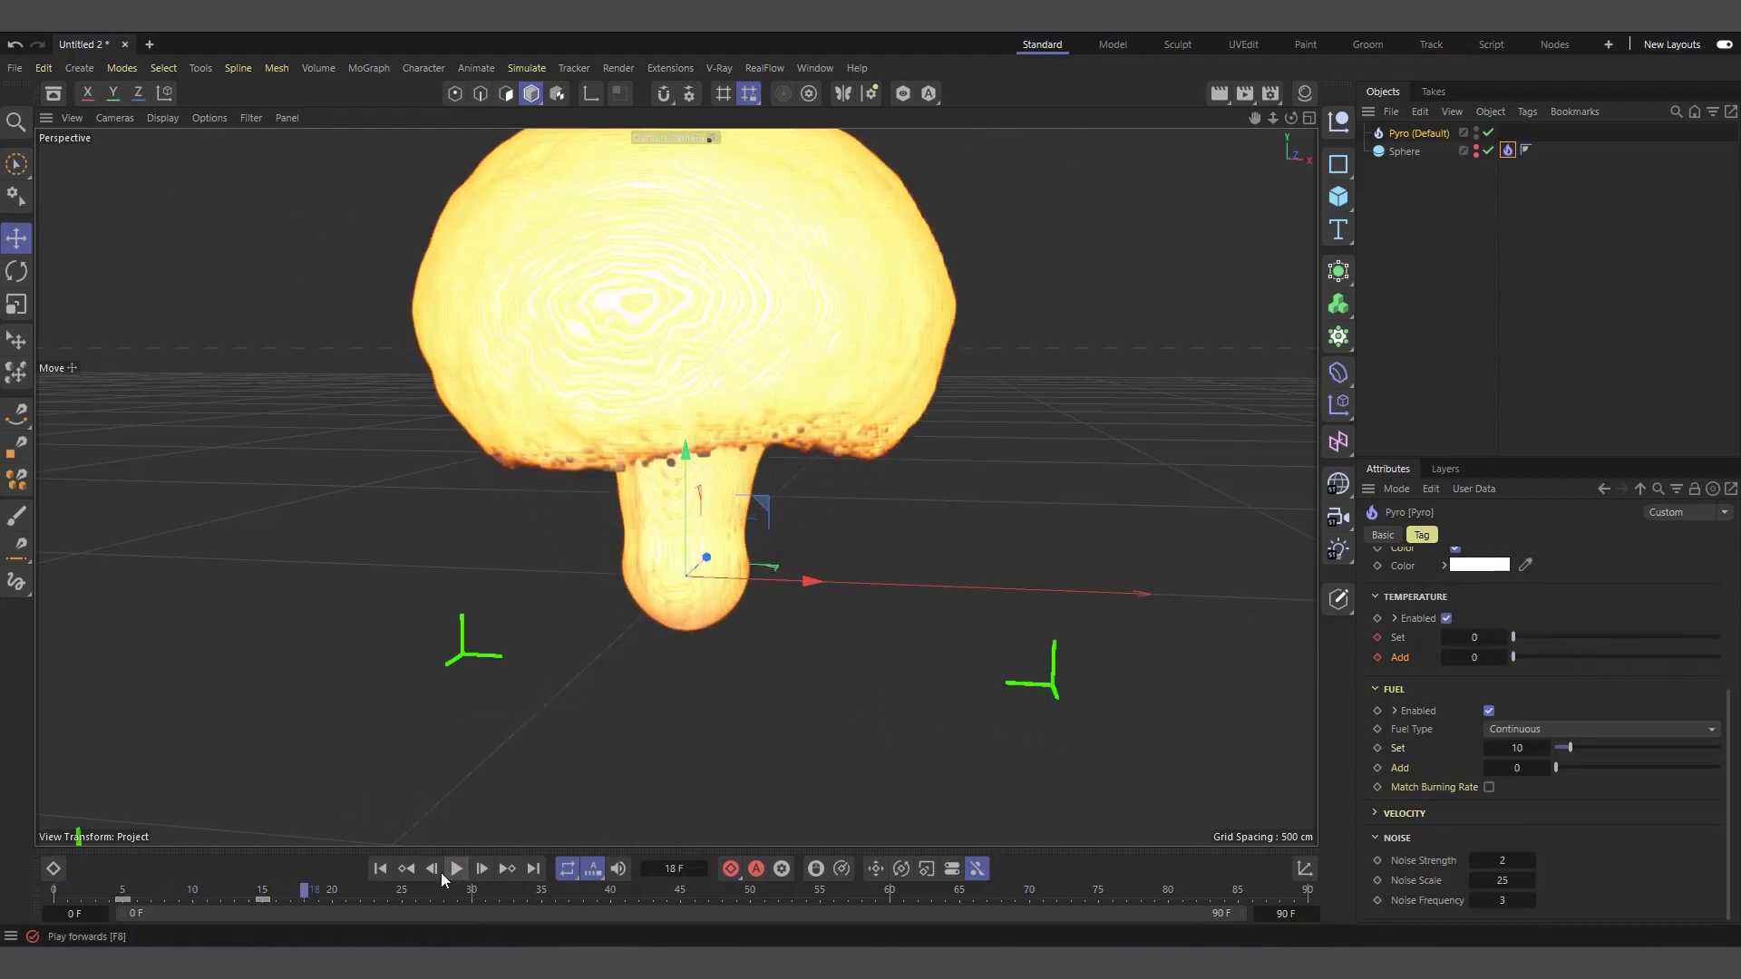
pyautogui.click(380, 869)
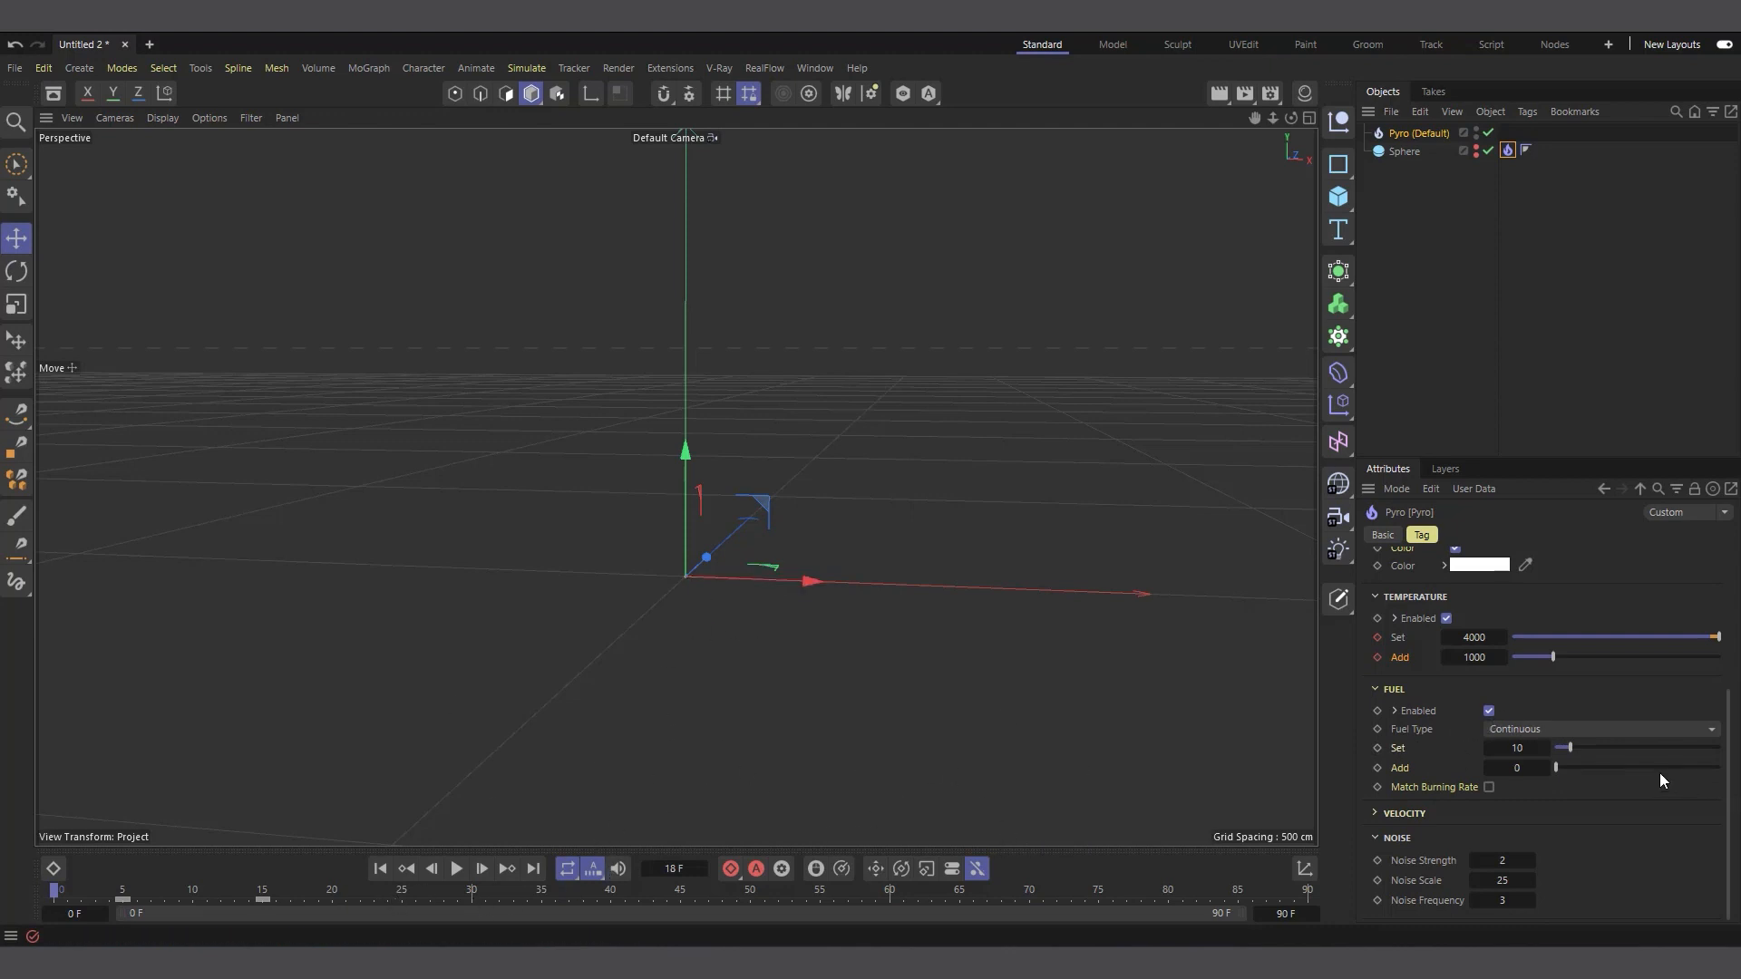
# Set the Pyro tag's Fuel Type to Frame Range and play the simulation to frame 23
pyautogui.click(1555, 727)
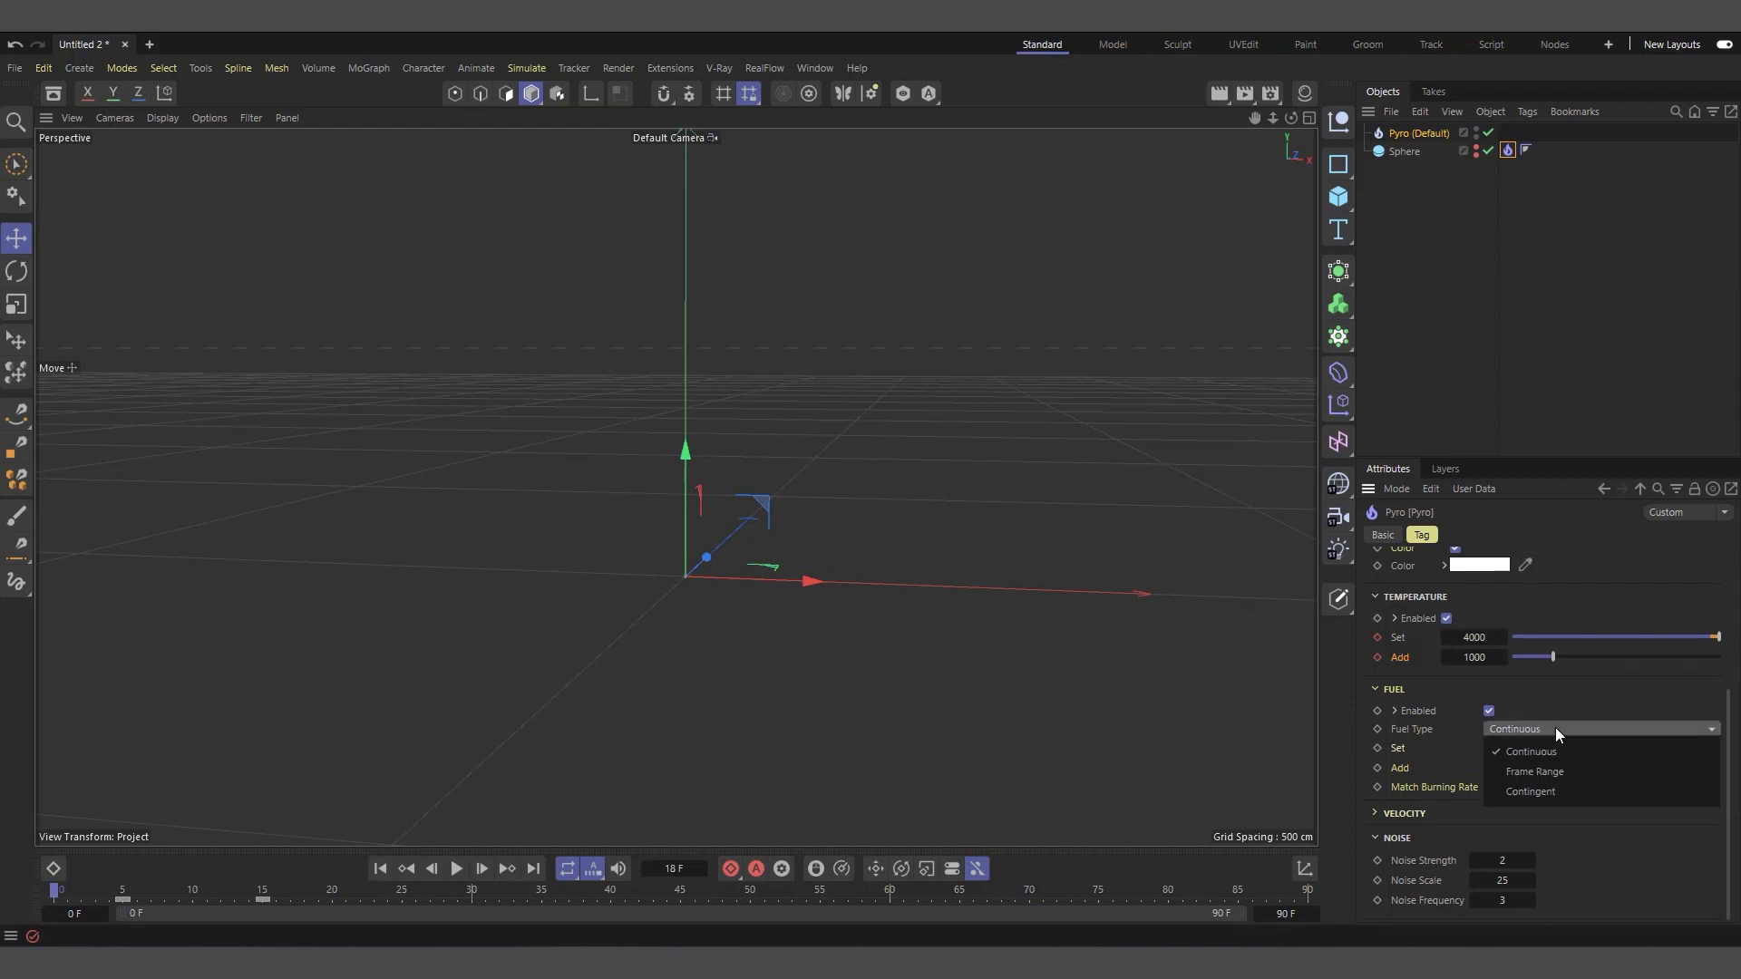
pyautogui.click(1570, 777)
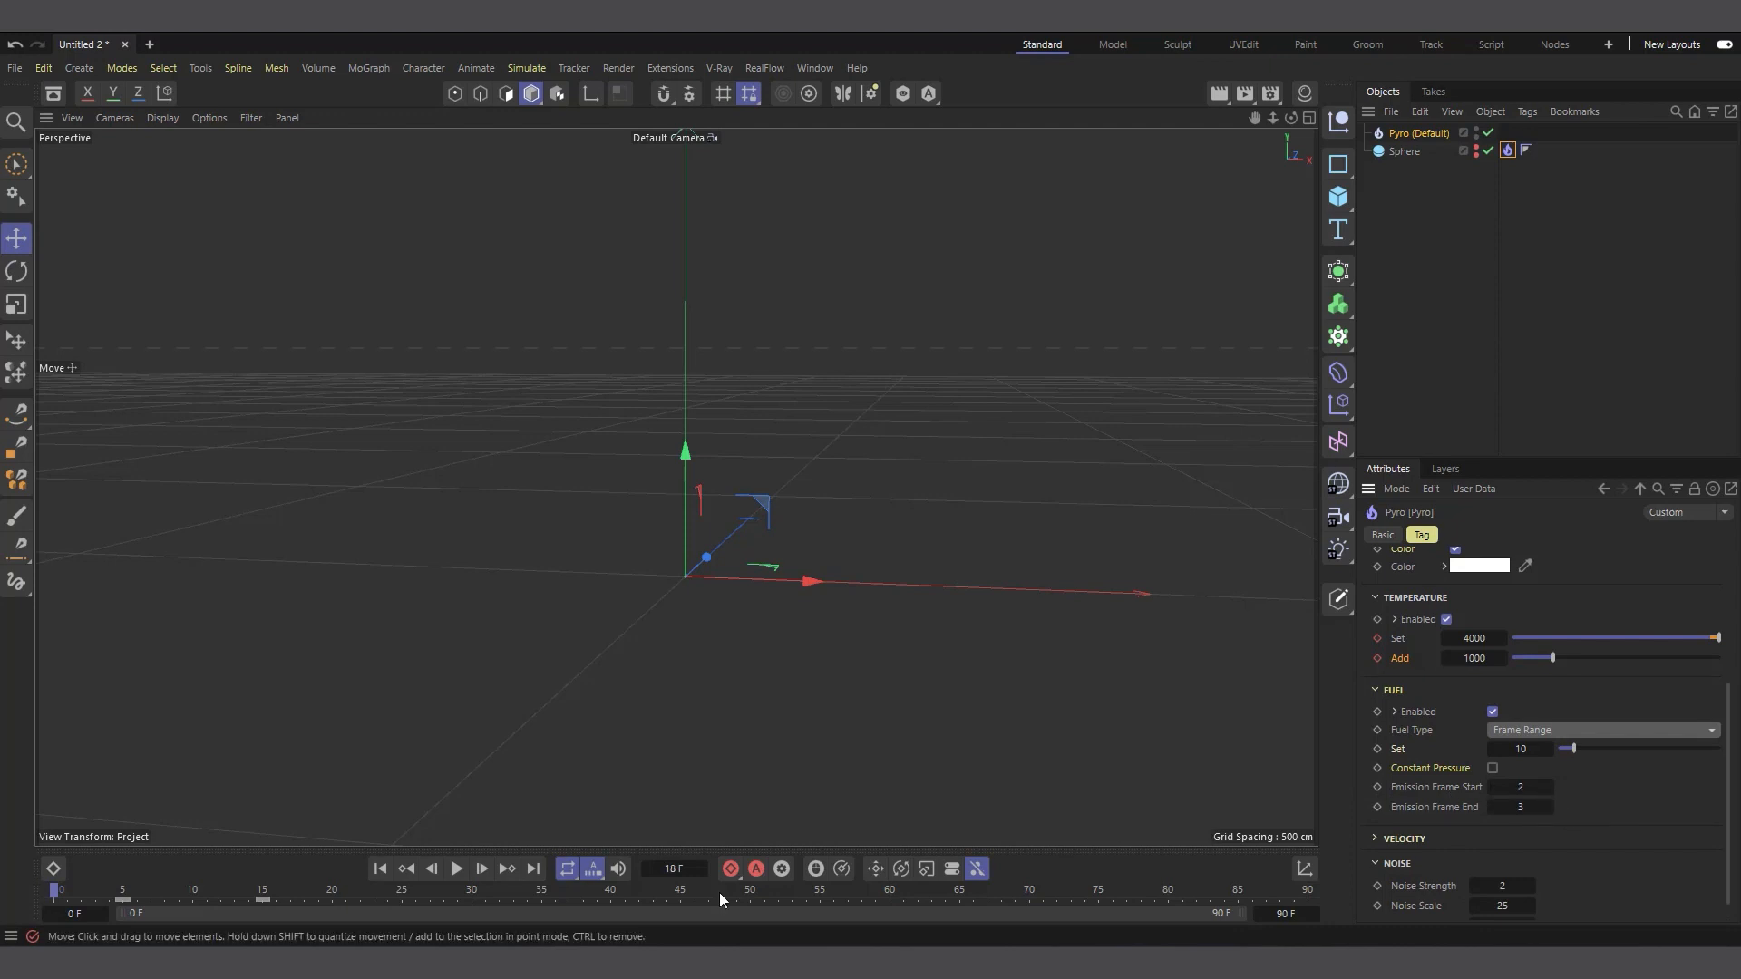
pyautogui.click(457, 869)
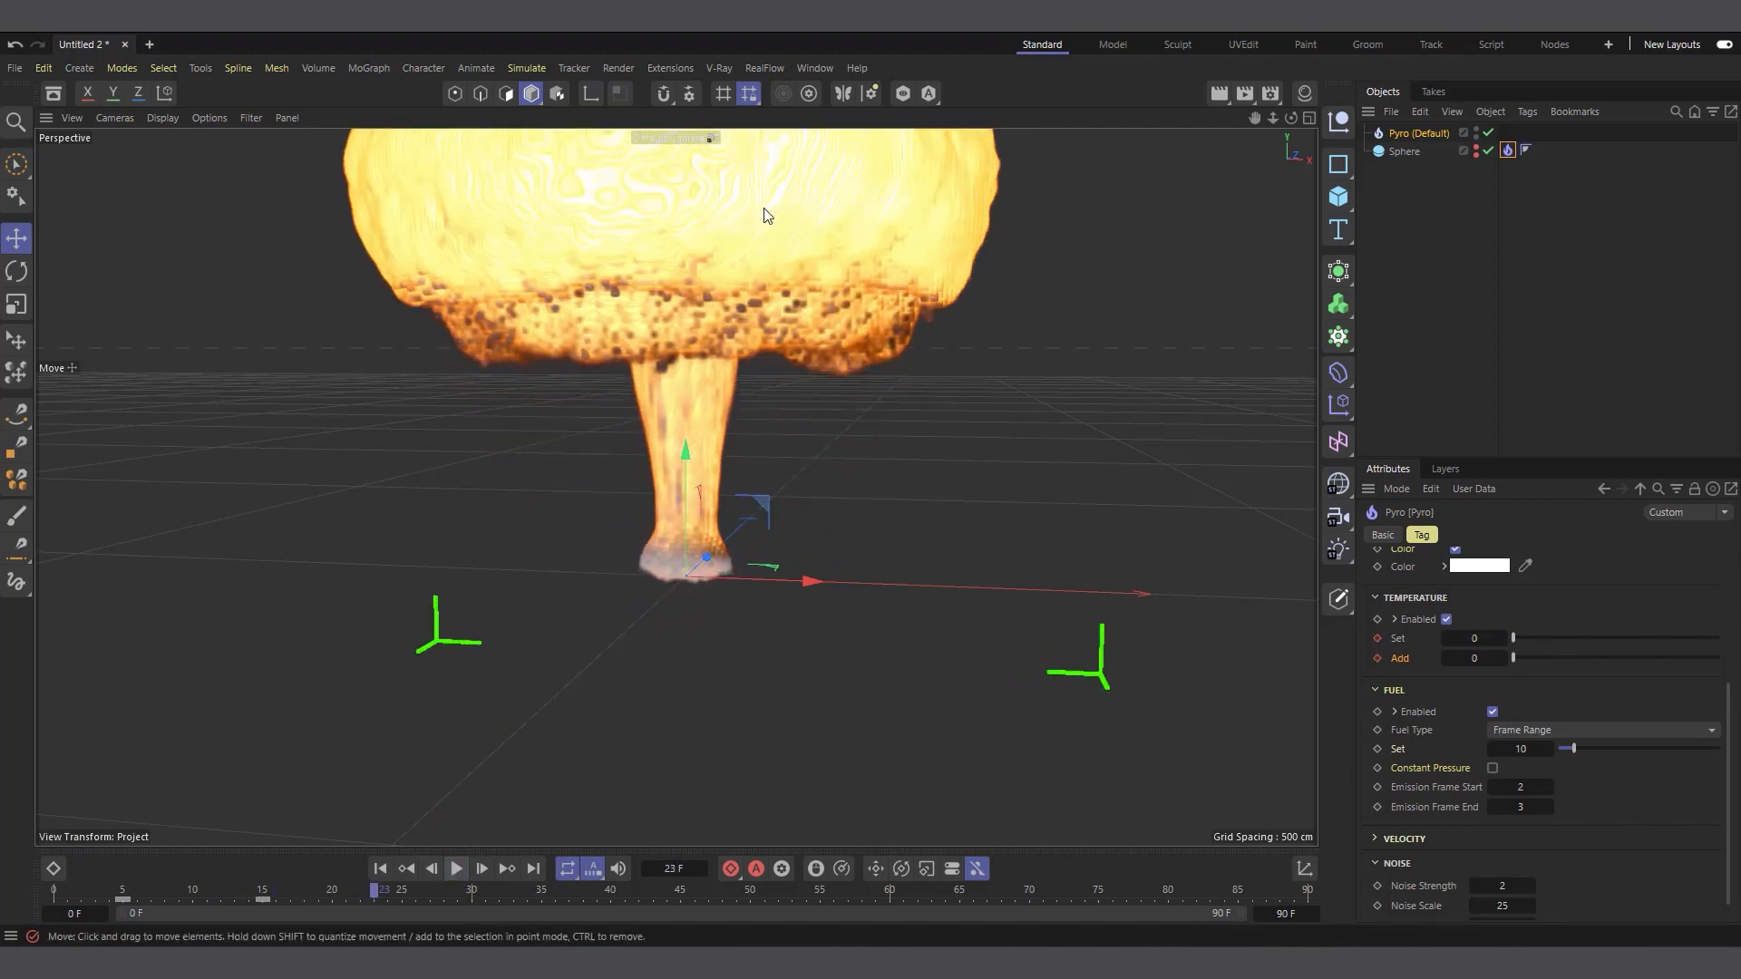
pyautogui.click(457, 869)
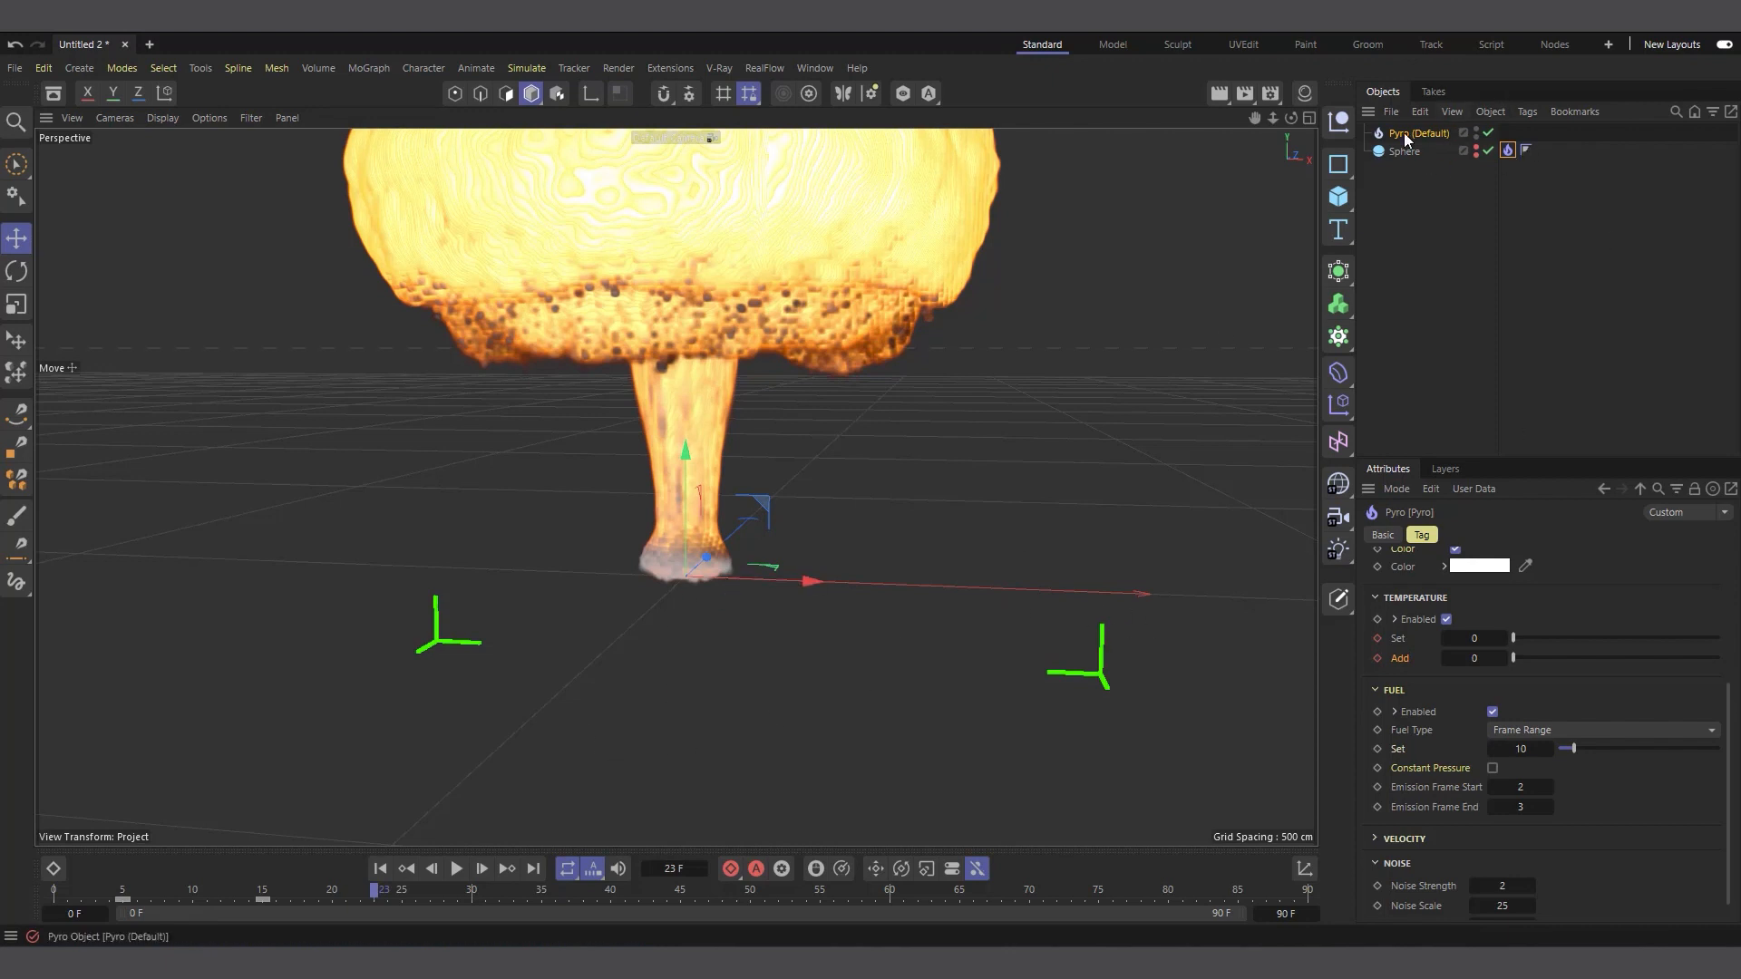
# Set the Pyro object's Fuel Burning Rate, Ignition Temperature and Density per Fuel to 1, and Temperature per Fuel to 1000
pyautogui.click(1428, 133)
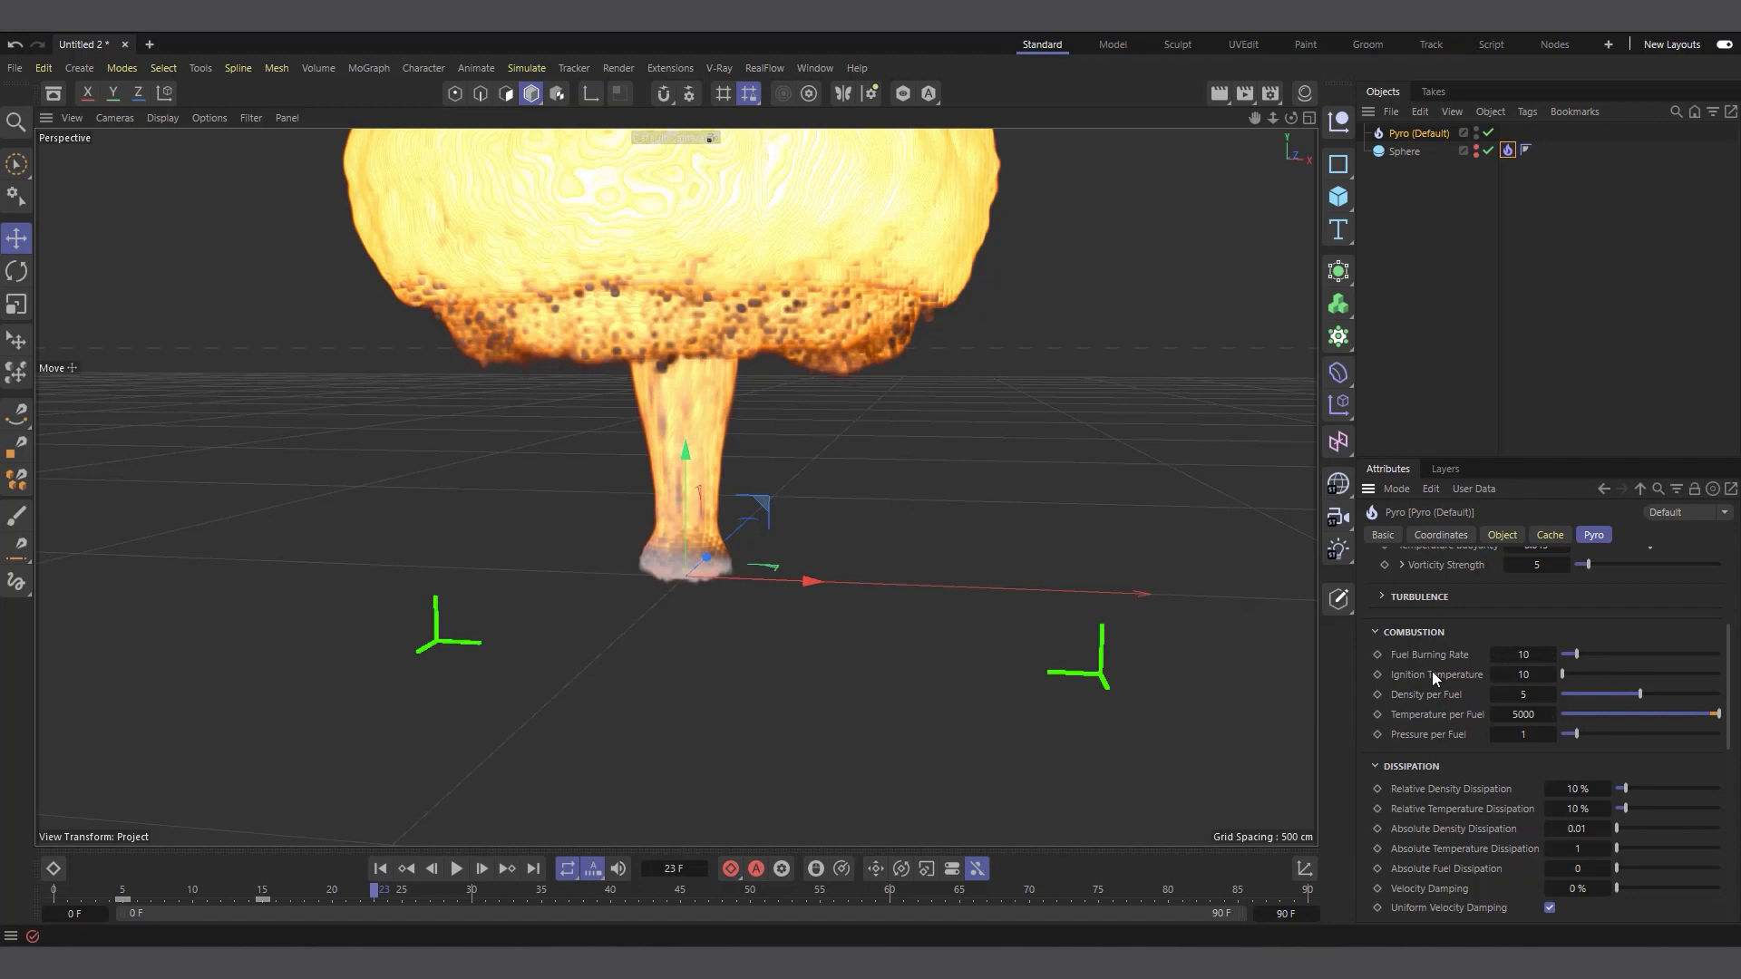
pyautogui.click(1524, 655)
pyautogui.write('1')
pyautogui.click(1525, 675)
pyautogui.write('1')
pyautogui.click(1524, 695)
pyautogui.write('1')
pyautogui.moveTo(1684, 715); pyautogui.dragTo(1720, 717)
# Set Pressure per Fuel to 0.2 and play the simulation from the first frame to frame 44
pyautogui.click(380, 869)
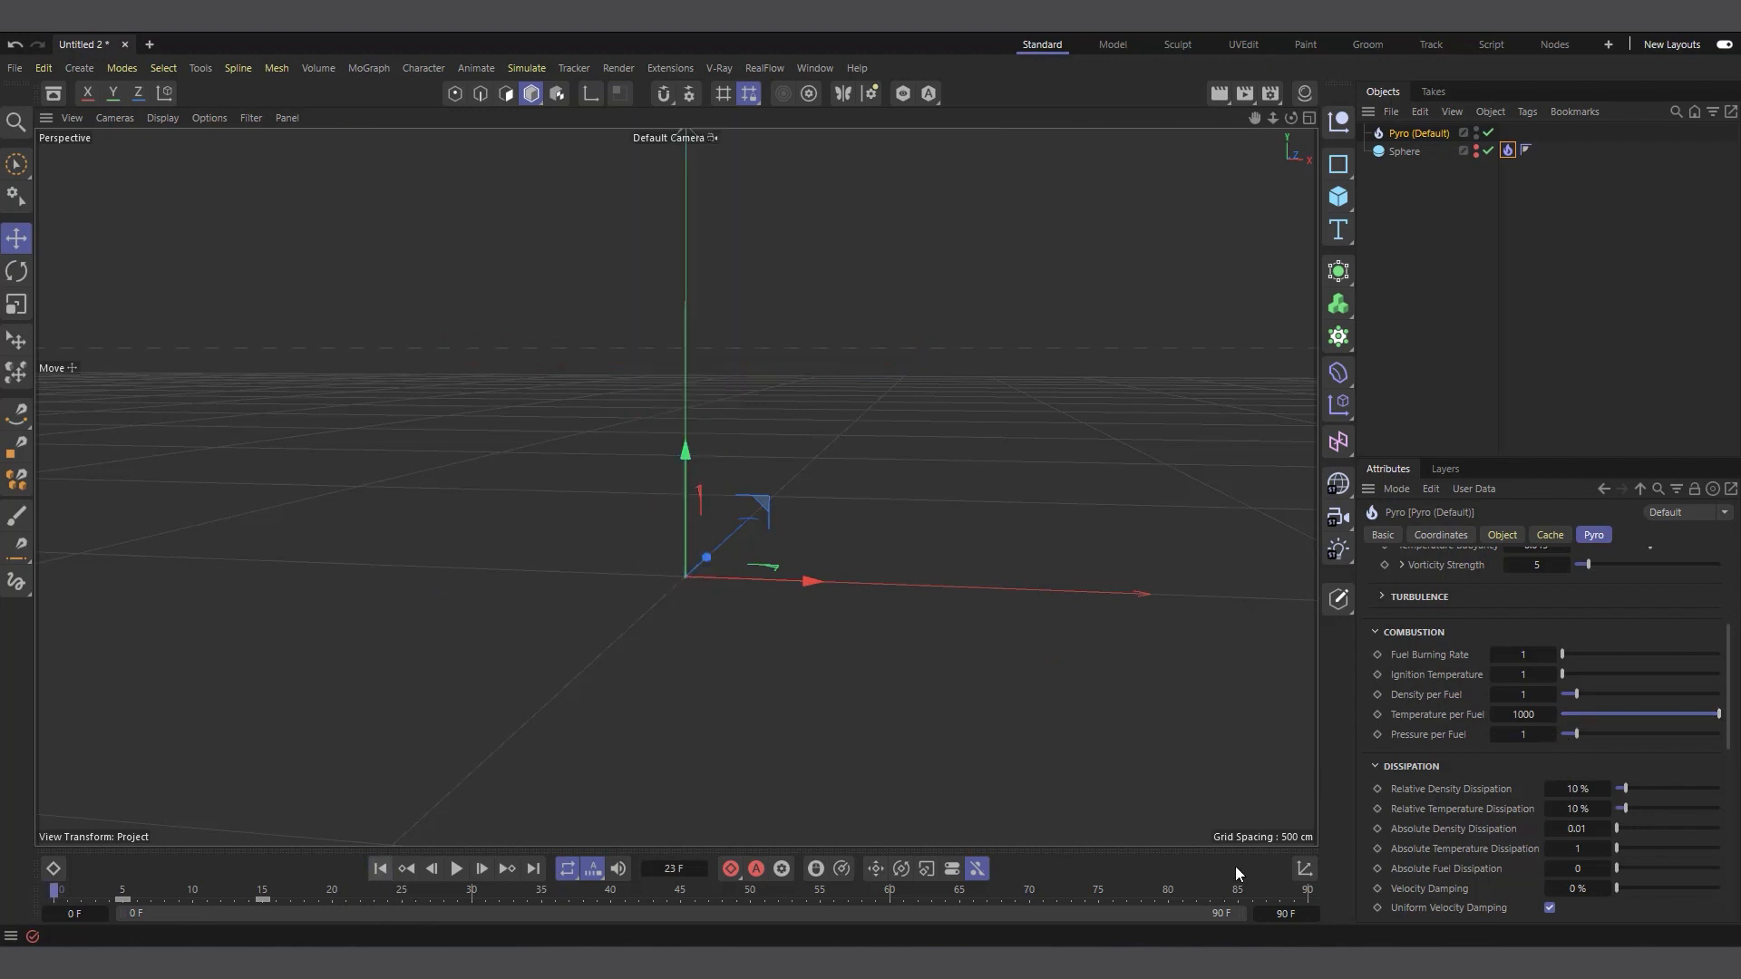
pyautogui.click(1527, 734)
pyautogui.write('.4')
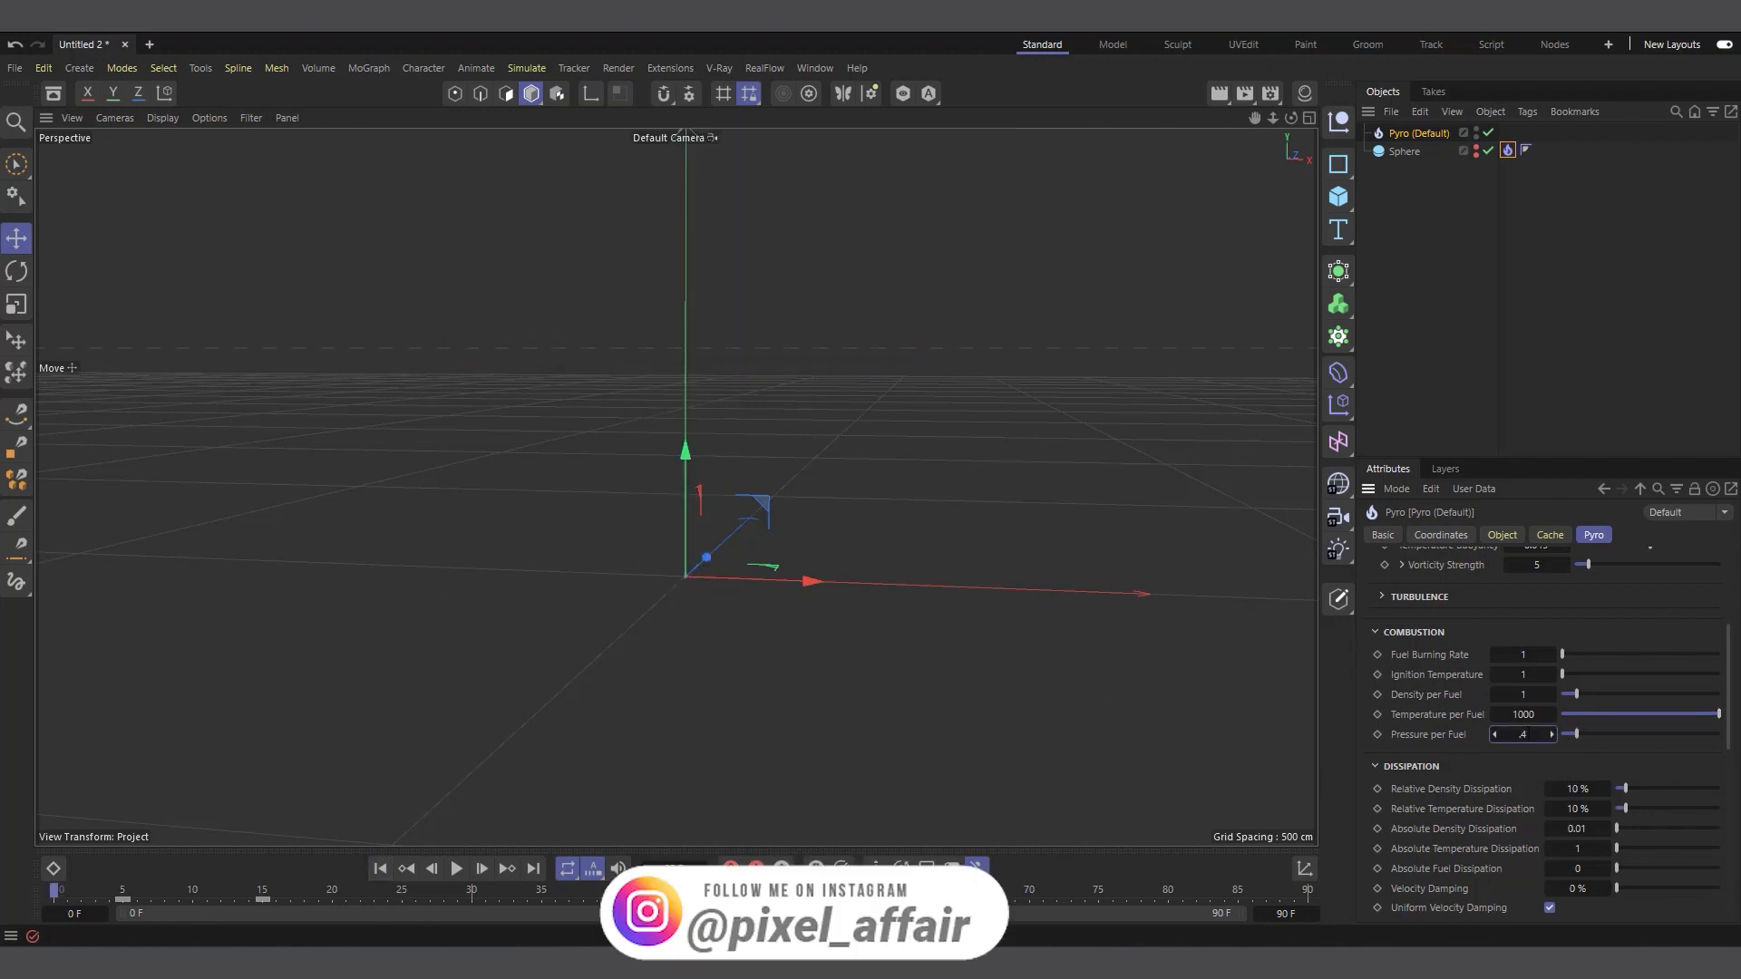
pyautogui.write('.2')
pyautogui.press('Return')
pyautogui.click(456, 869)
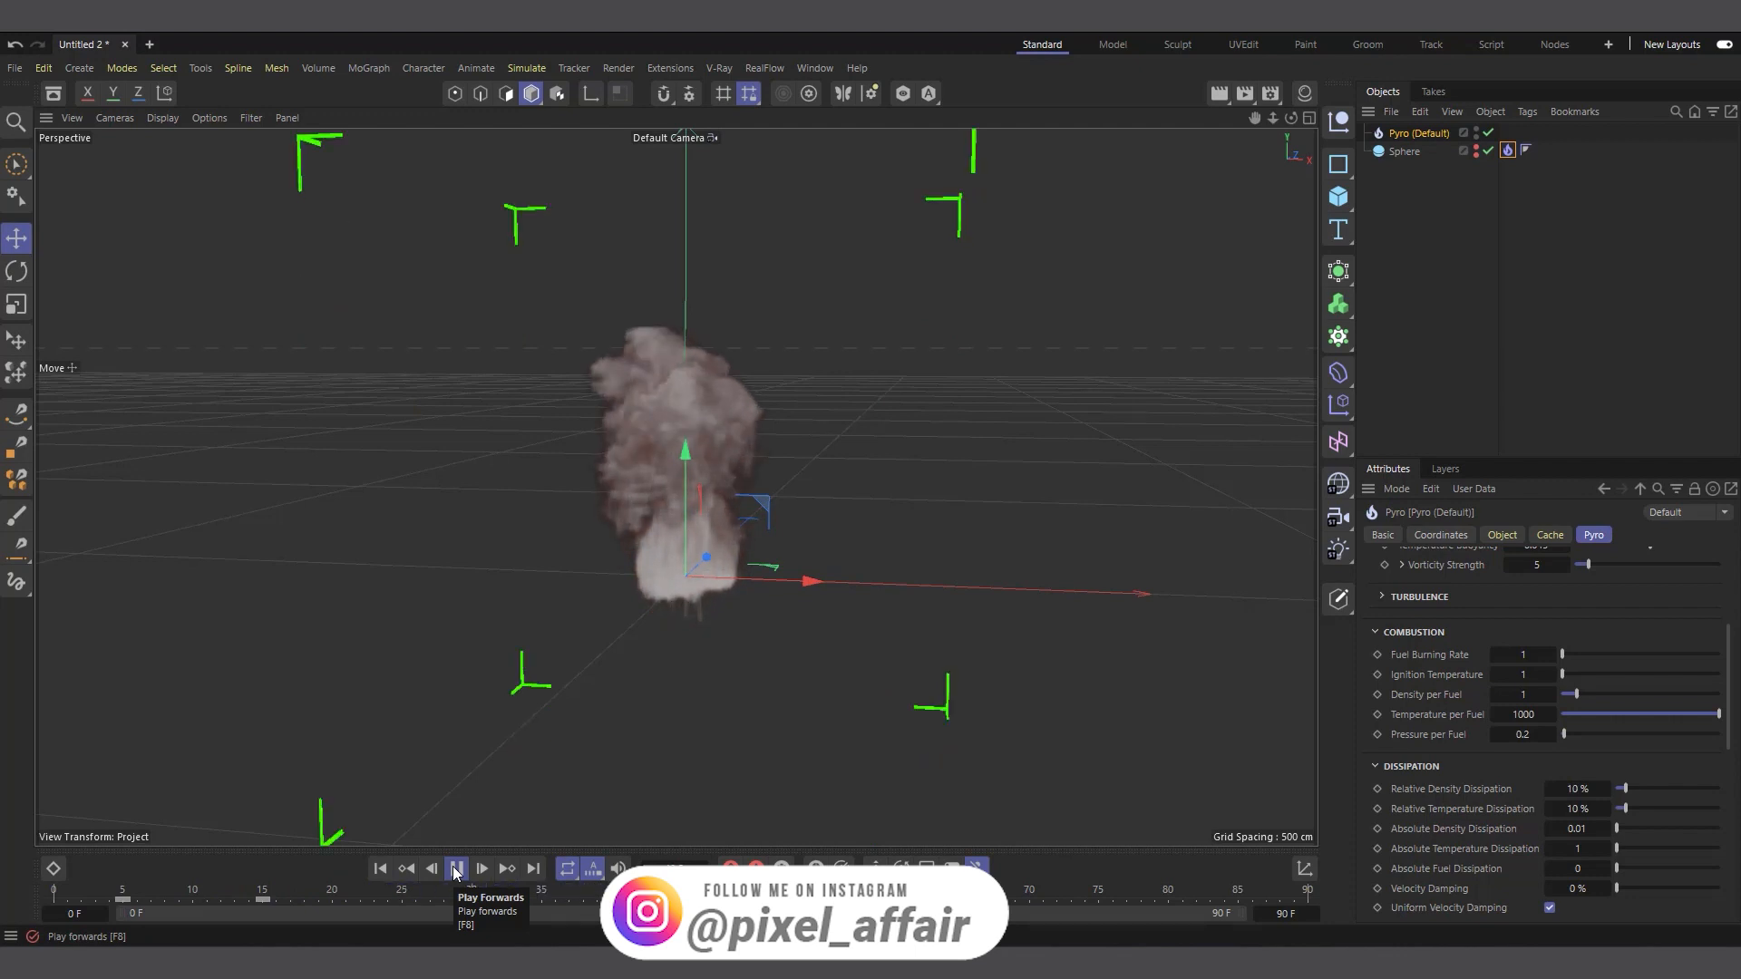
pyautogui.click(456, 869)
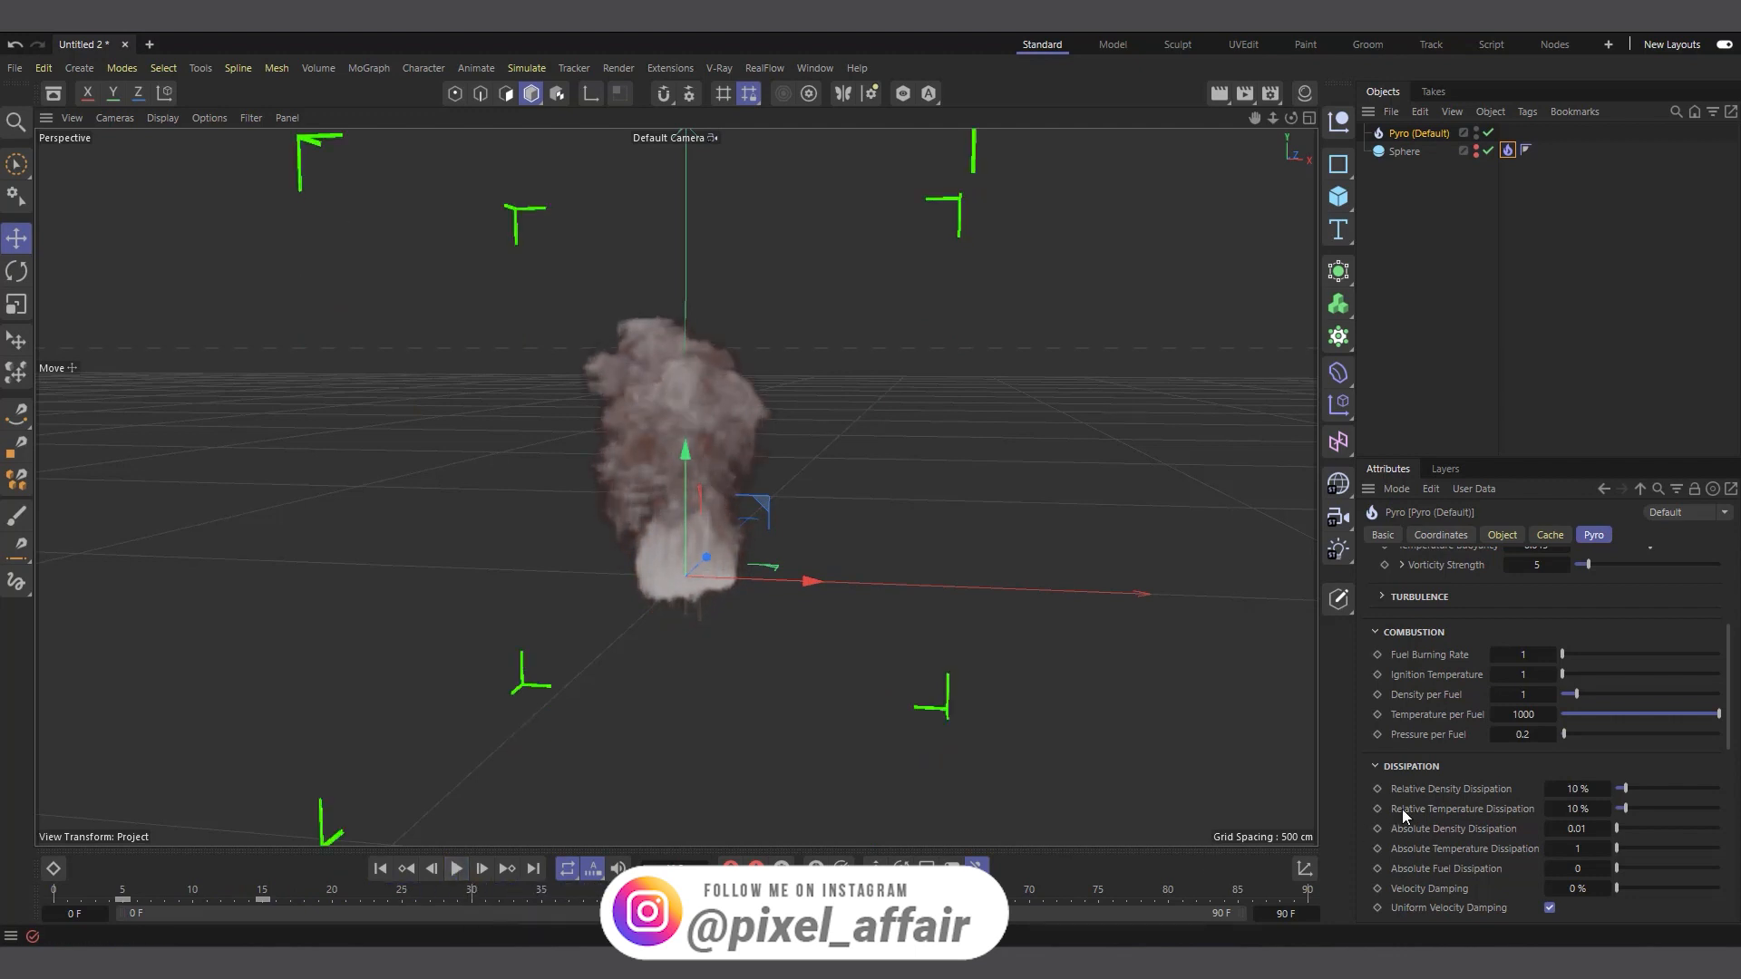
# Try a Fuel Burning Rate and Ignition Temperature of 3, replaying the simulation from the start to frame 36
pyautogui.write('3')
pyautogui.doubleClick(1524, 674)
pyautogui.write('3')
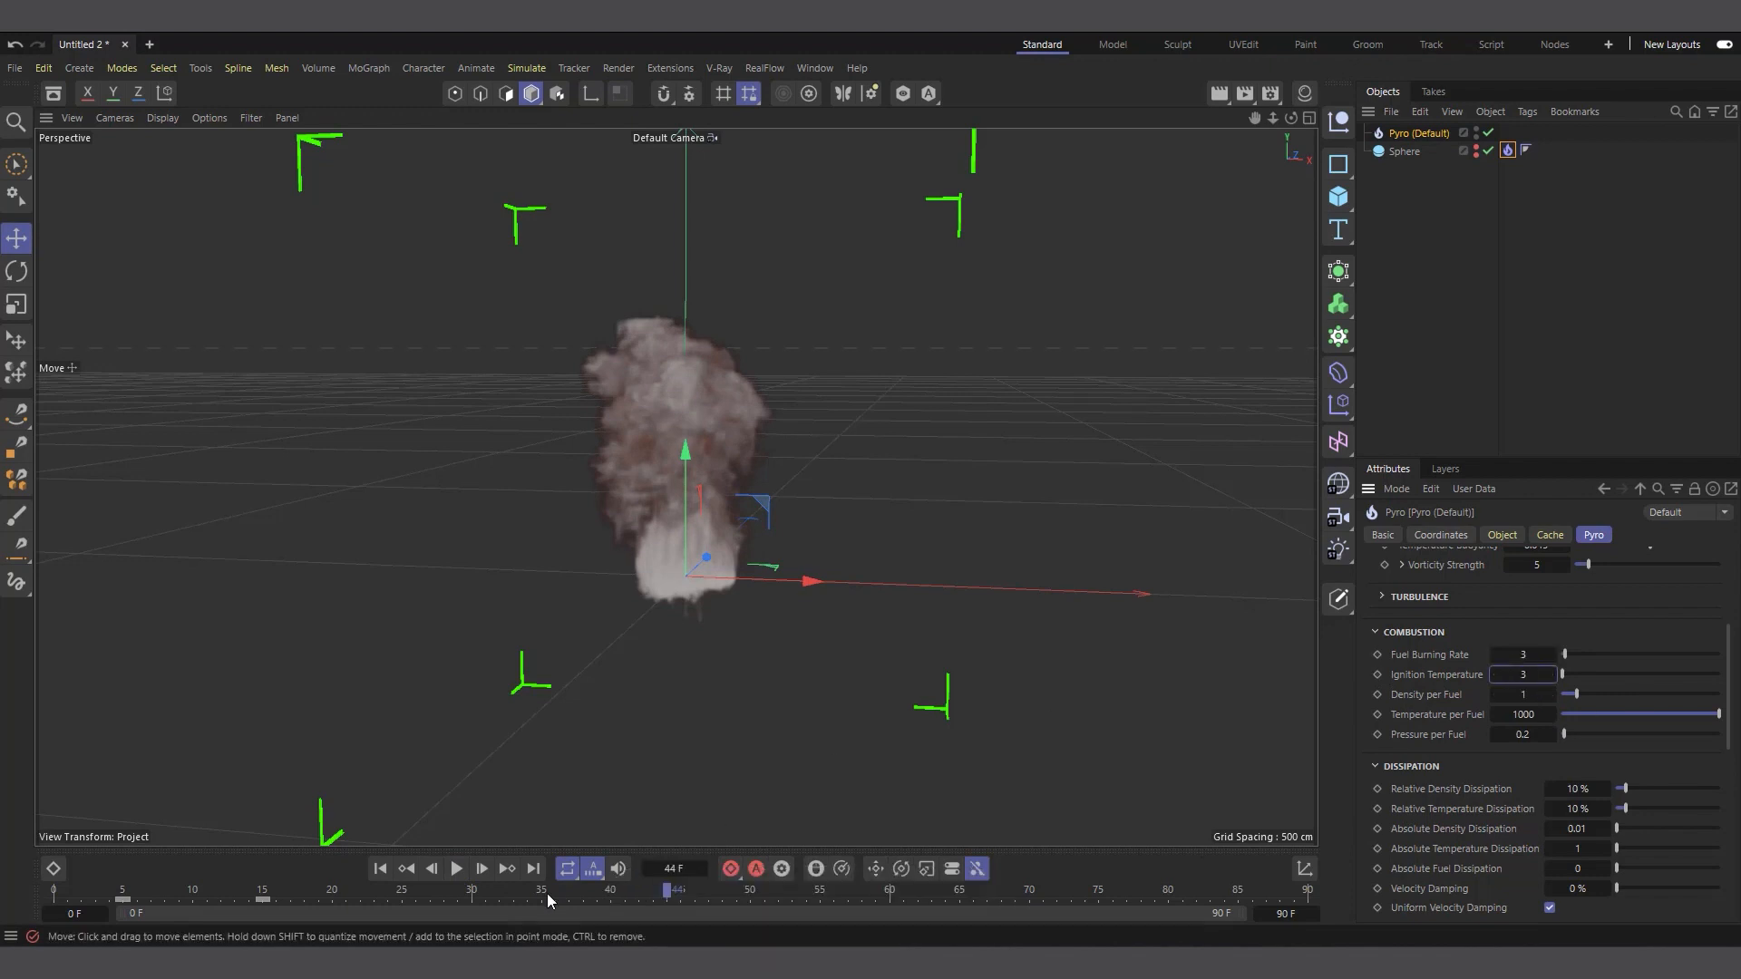
pyautogui.click(380, 869)
pyautogui.click(469, 870)
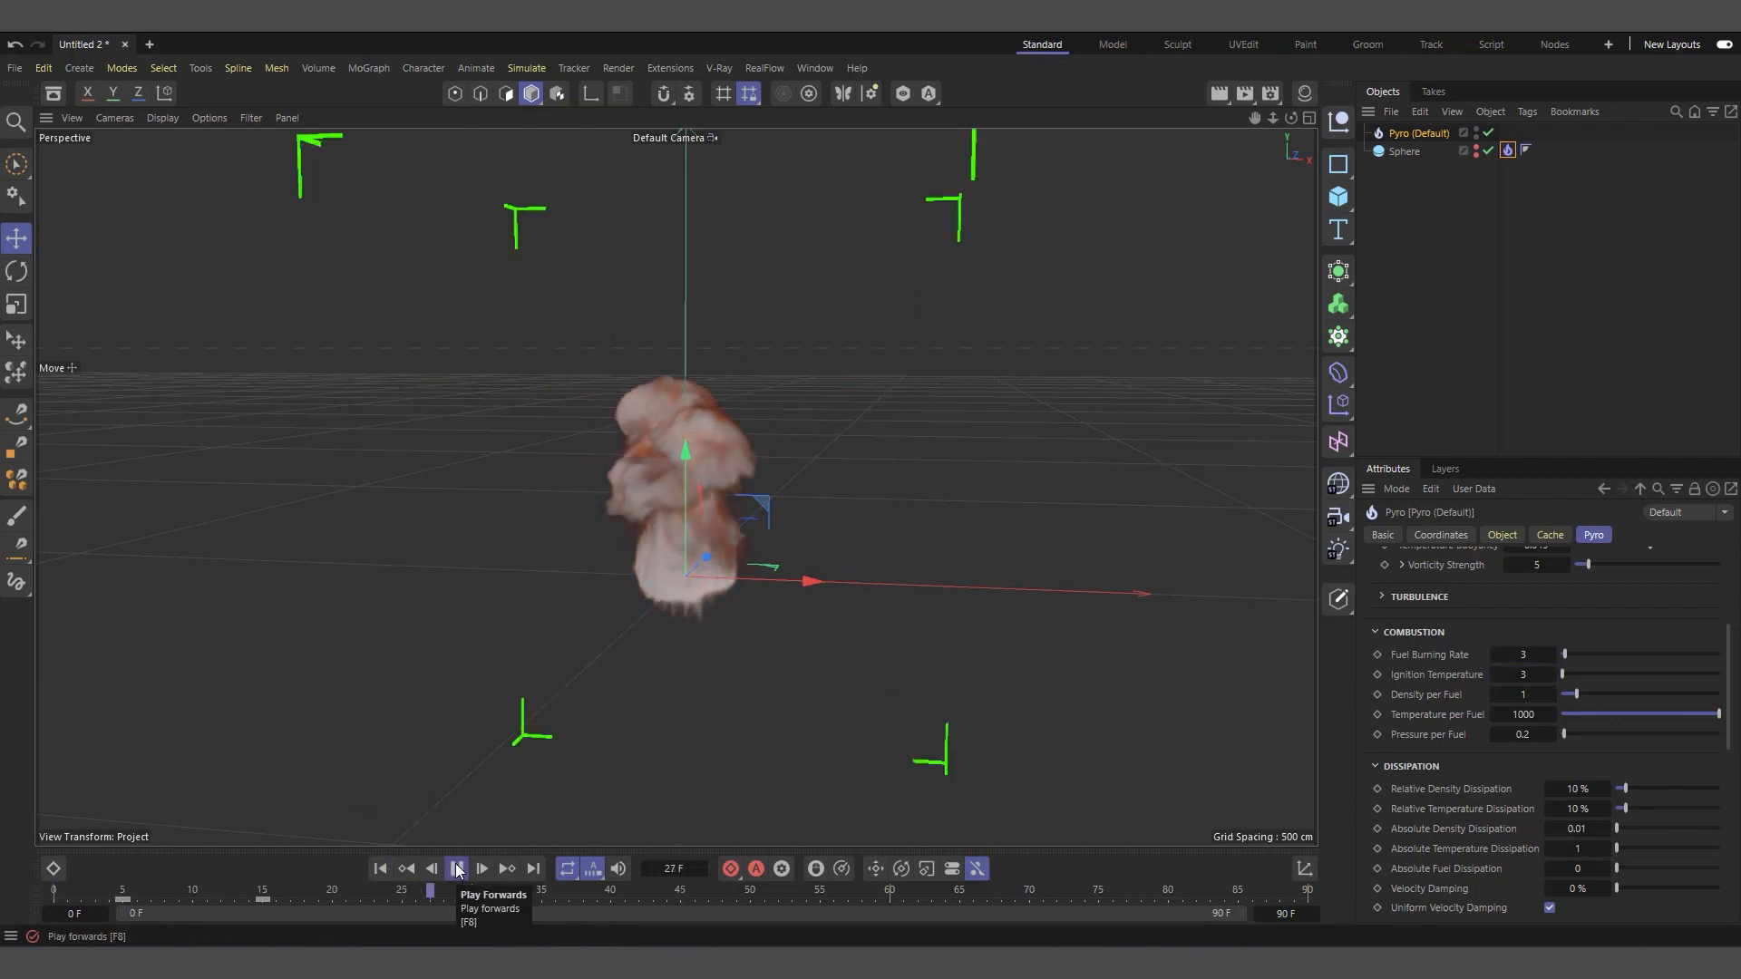
pyautogui.click(456, 869)
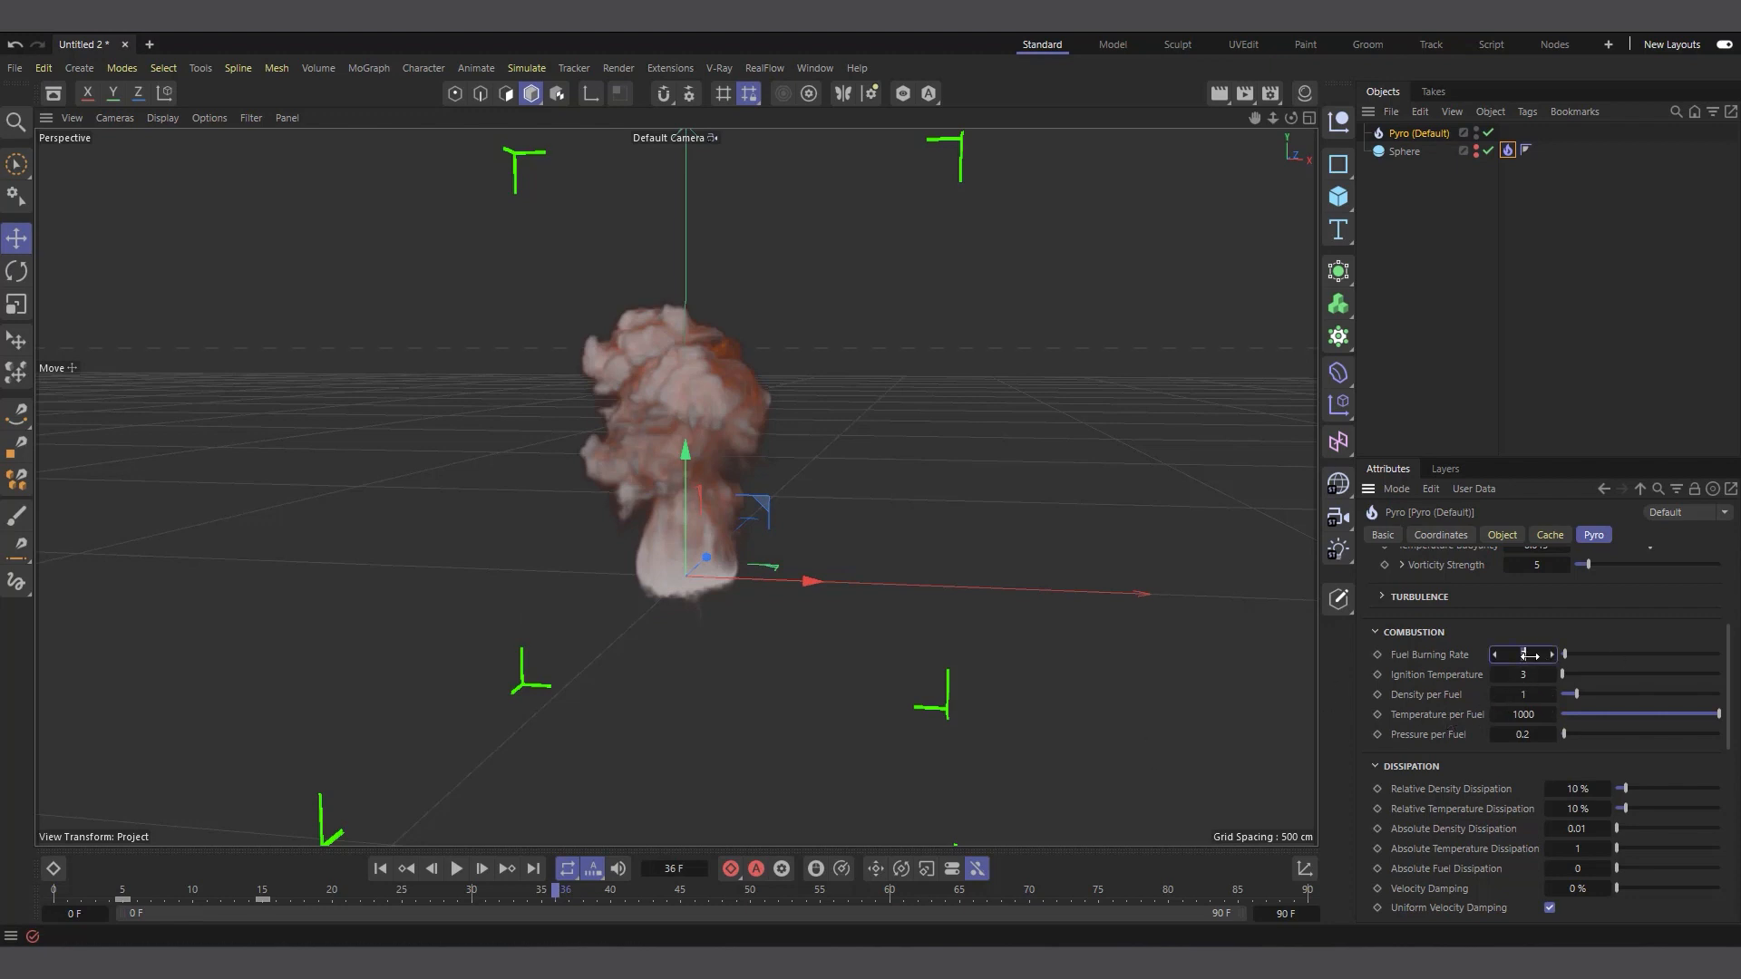
# Set the Fuel Burning Rate to 10 and Ignition Temperature to 2, replaying the simulation to frame 44
pyautogui.click(1577, 637)
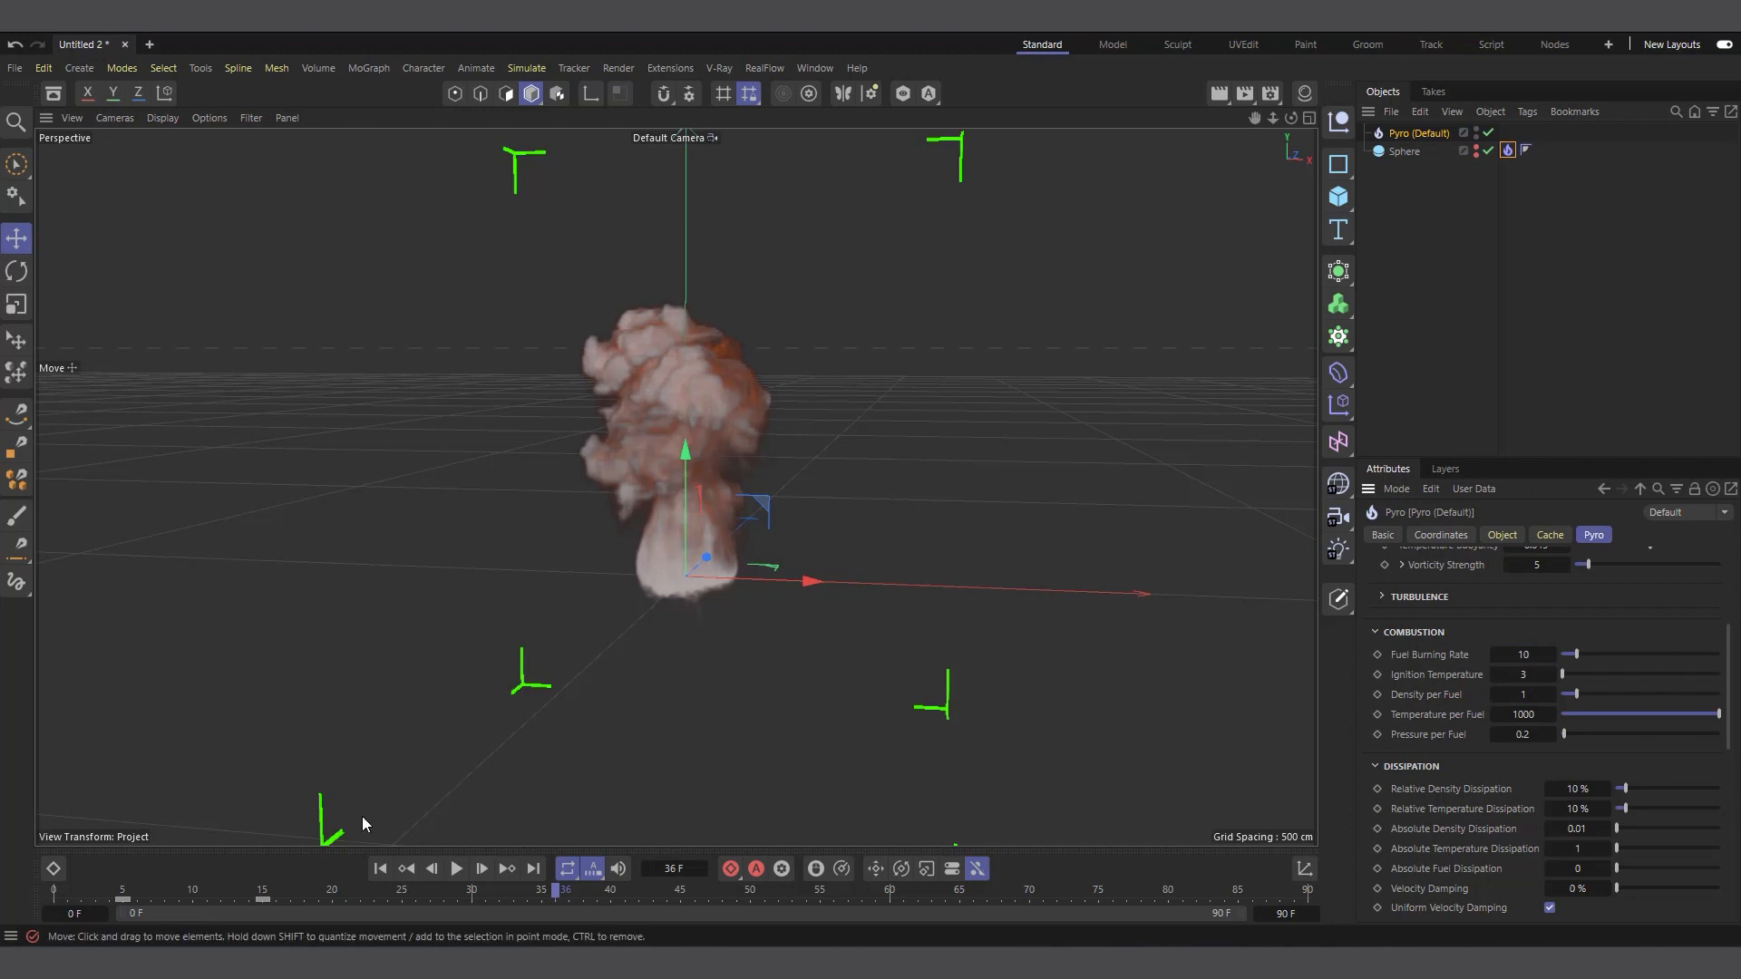
pyautogui.click(380, 872)
pyautogui.click(455, 869)
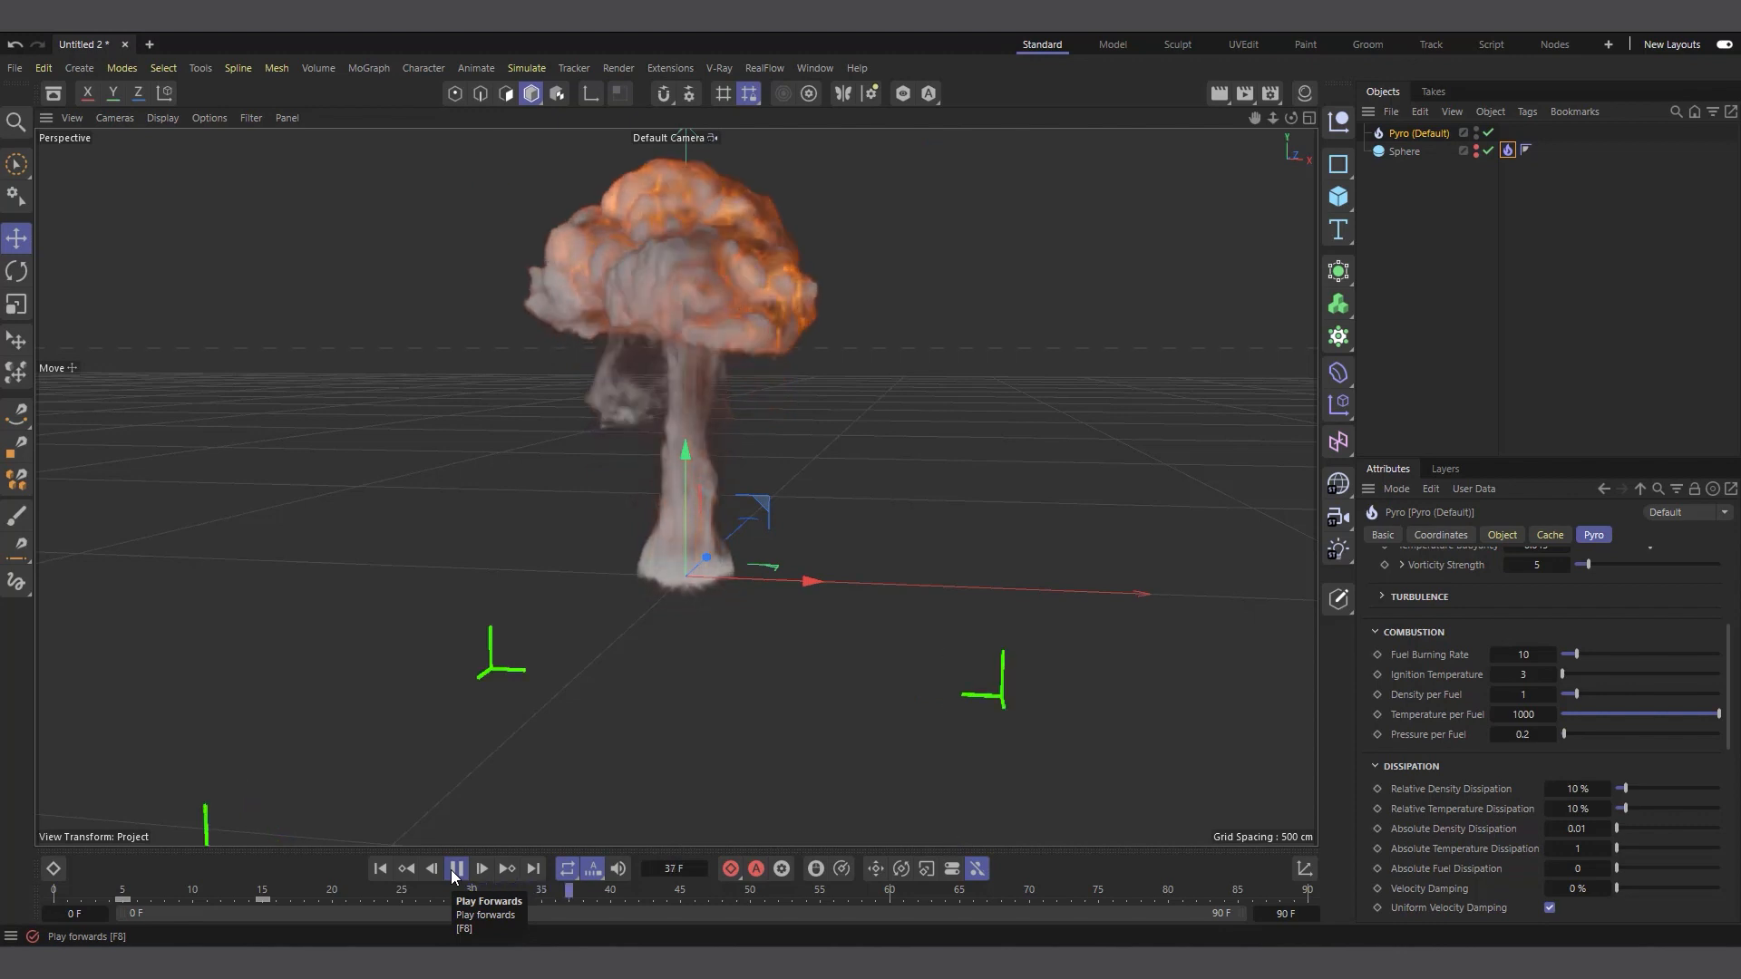
pyautogui.click(455, 869)
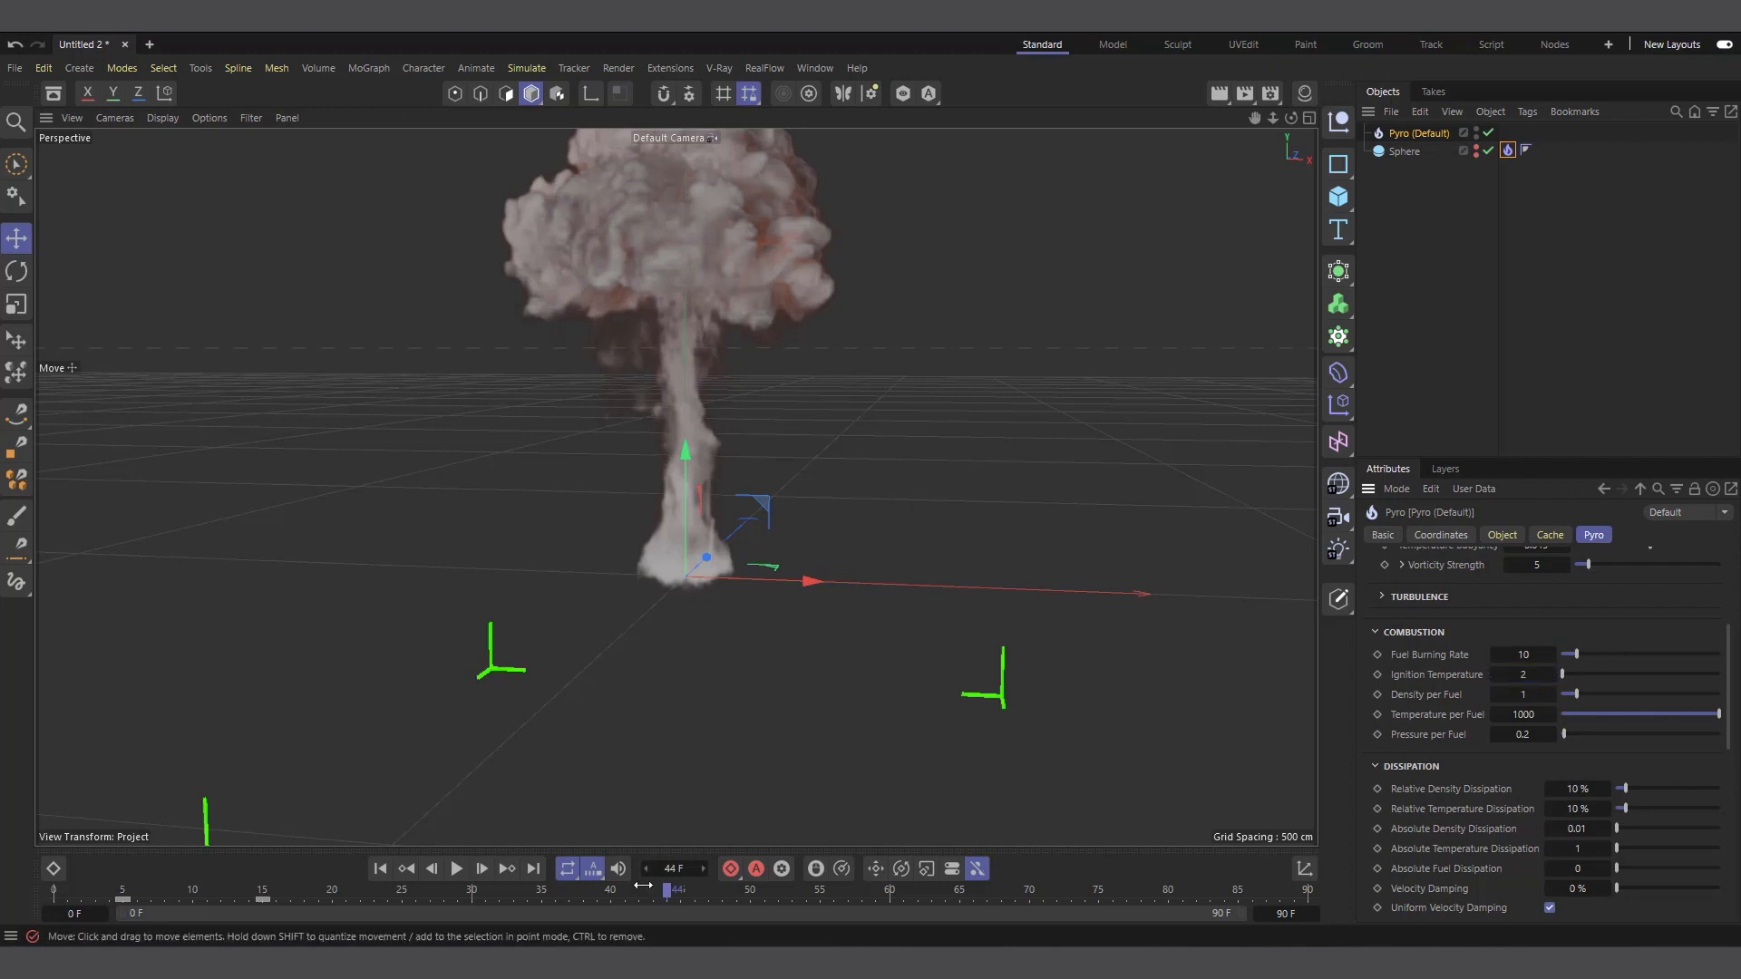
# Play the explosion from the first frame to frame 63 with the whole mushroom cloud in a wider view
pyautogui.moveTo(1274, 118); pyautogui.dragTo(1297, 117)
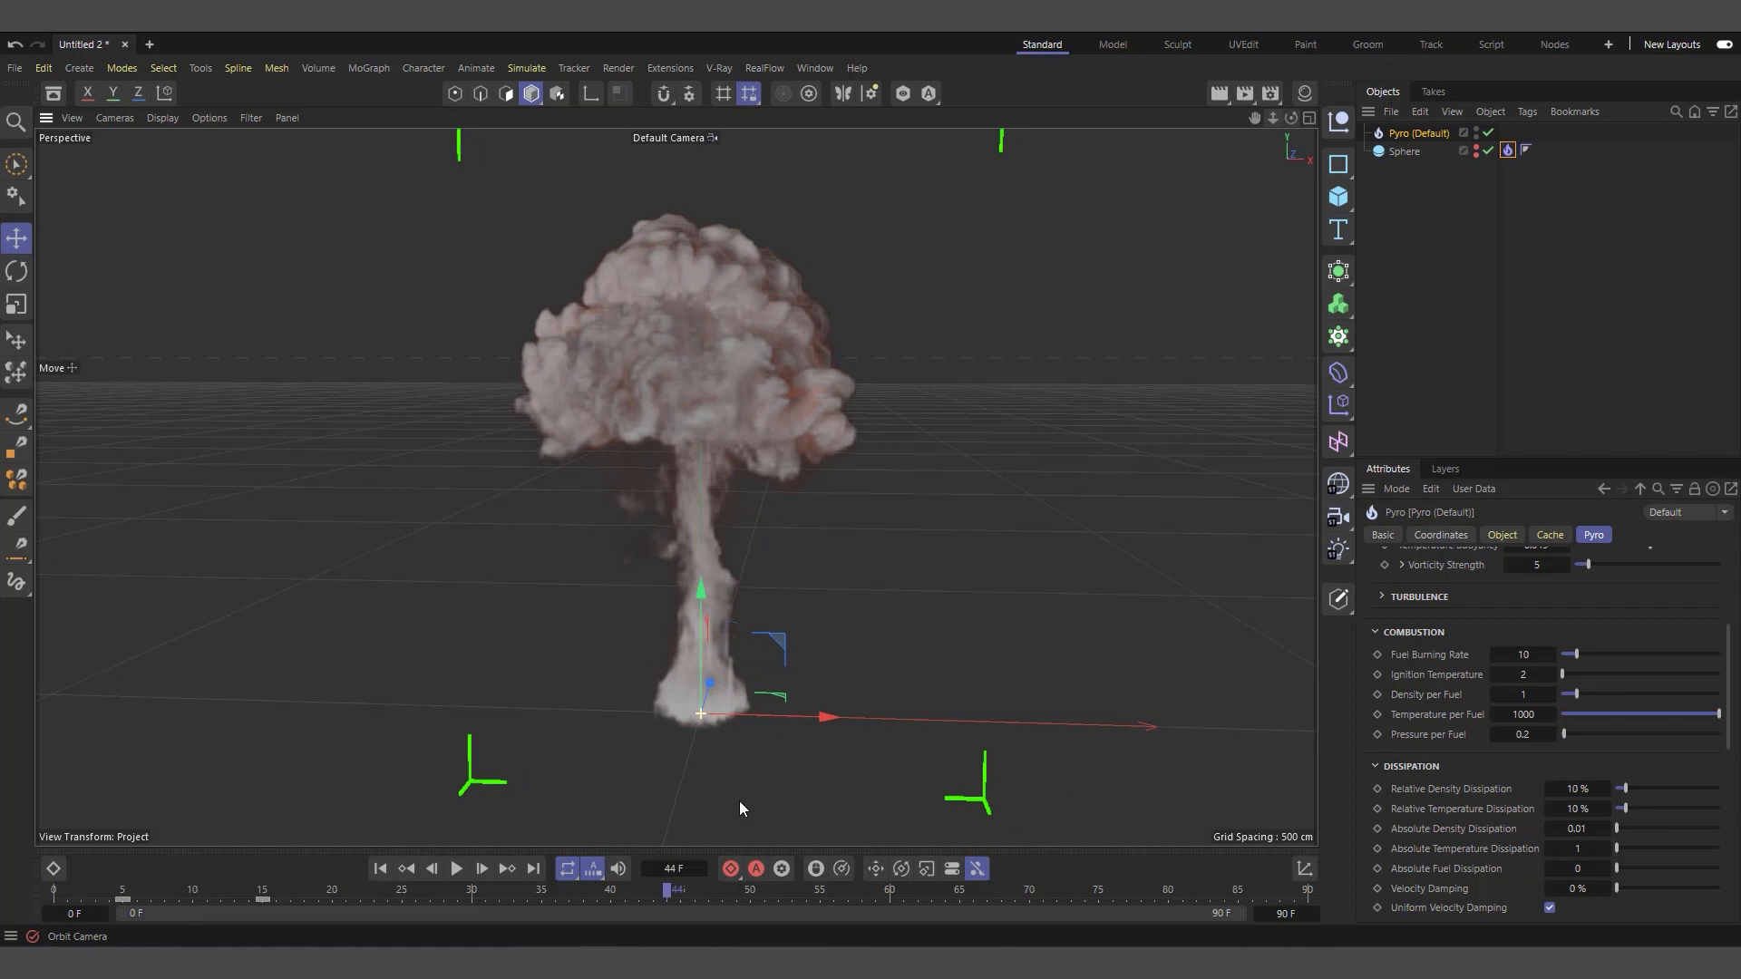
pyautogui.click(383, 872)
pyautogui.click(455, 877)
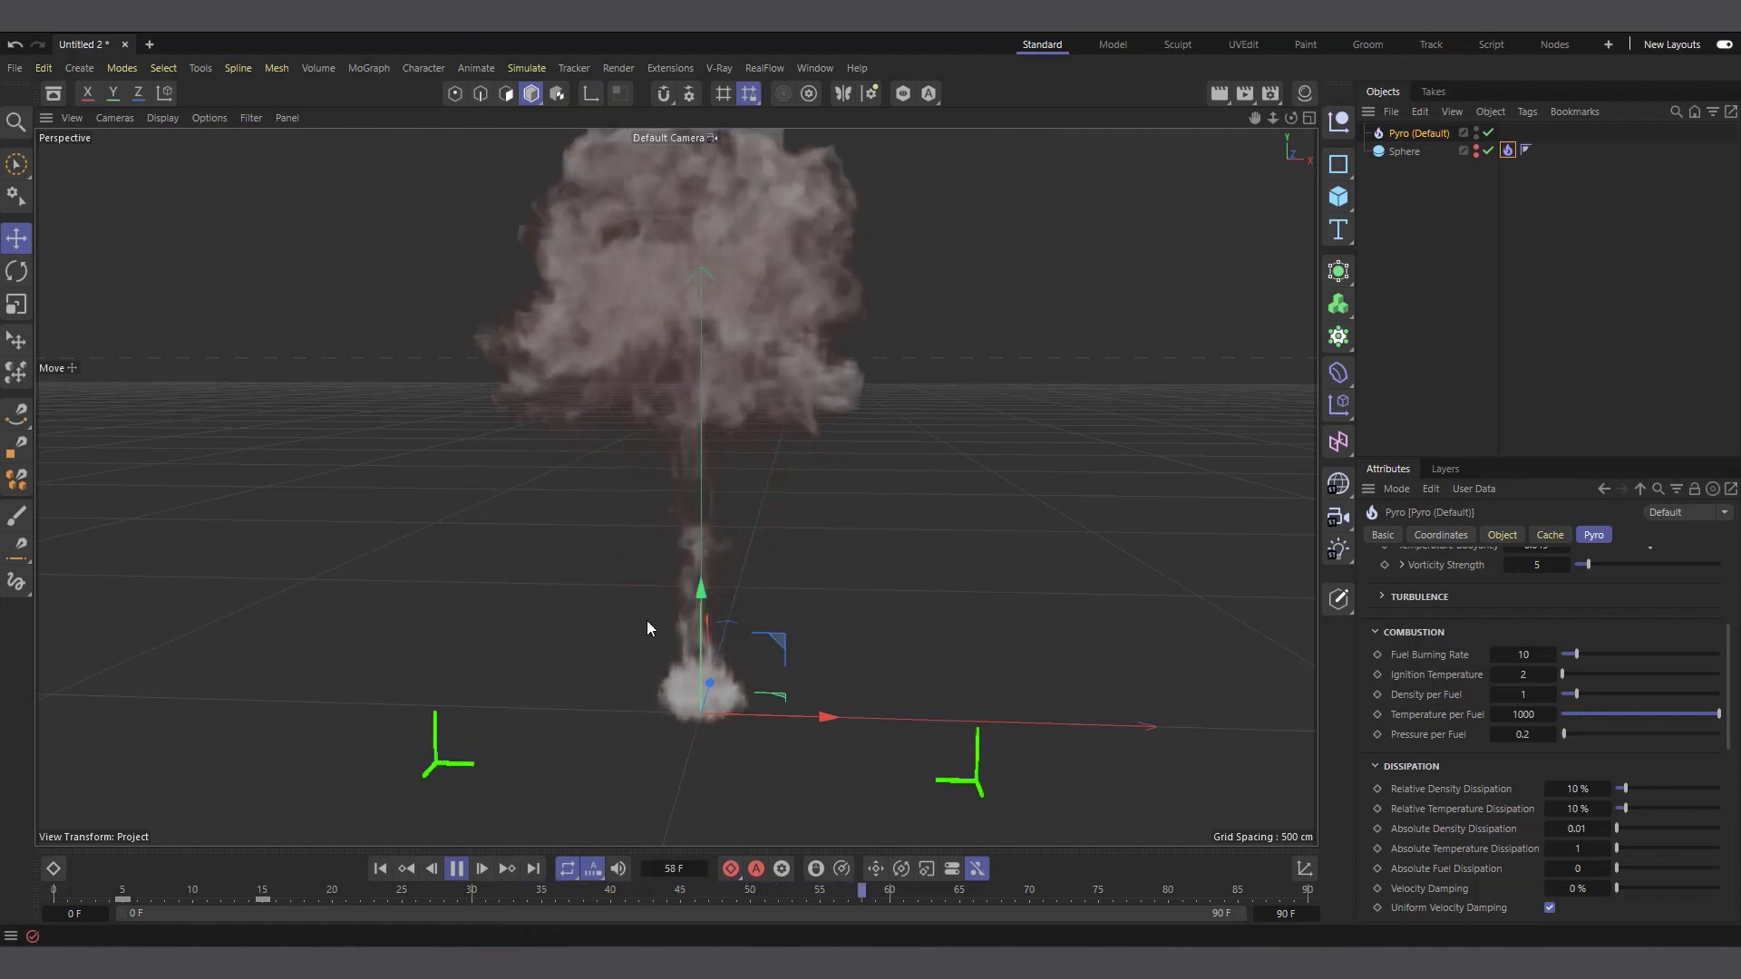
pyautogui.click(457, 869)
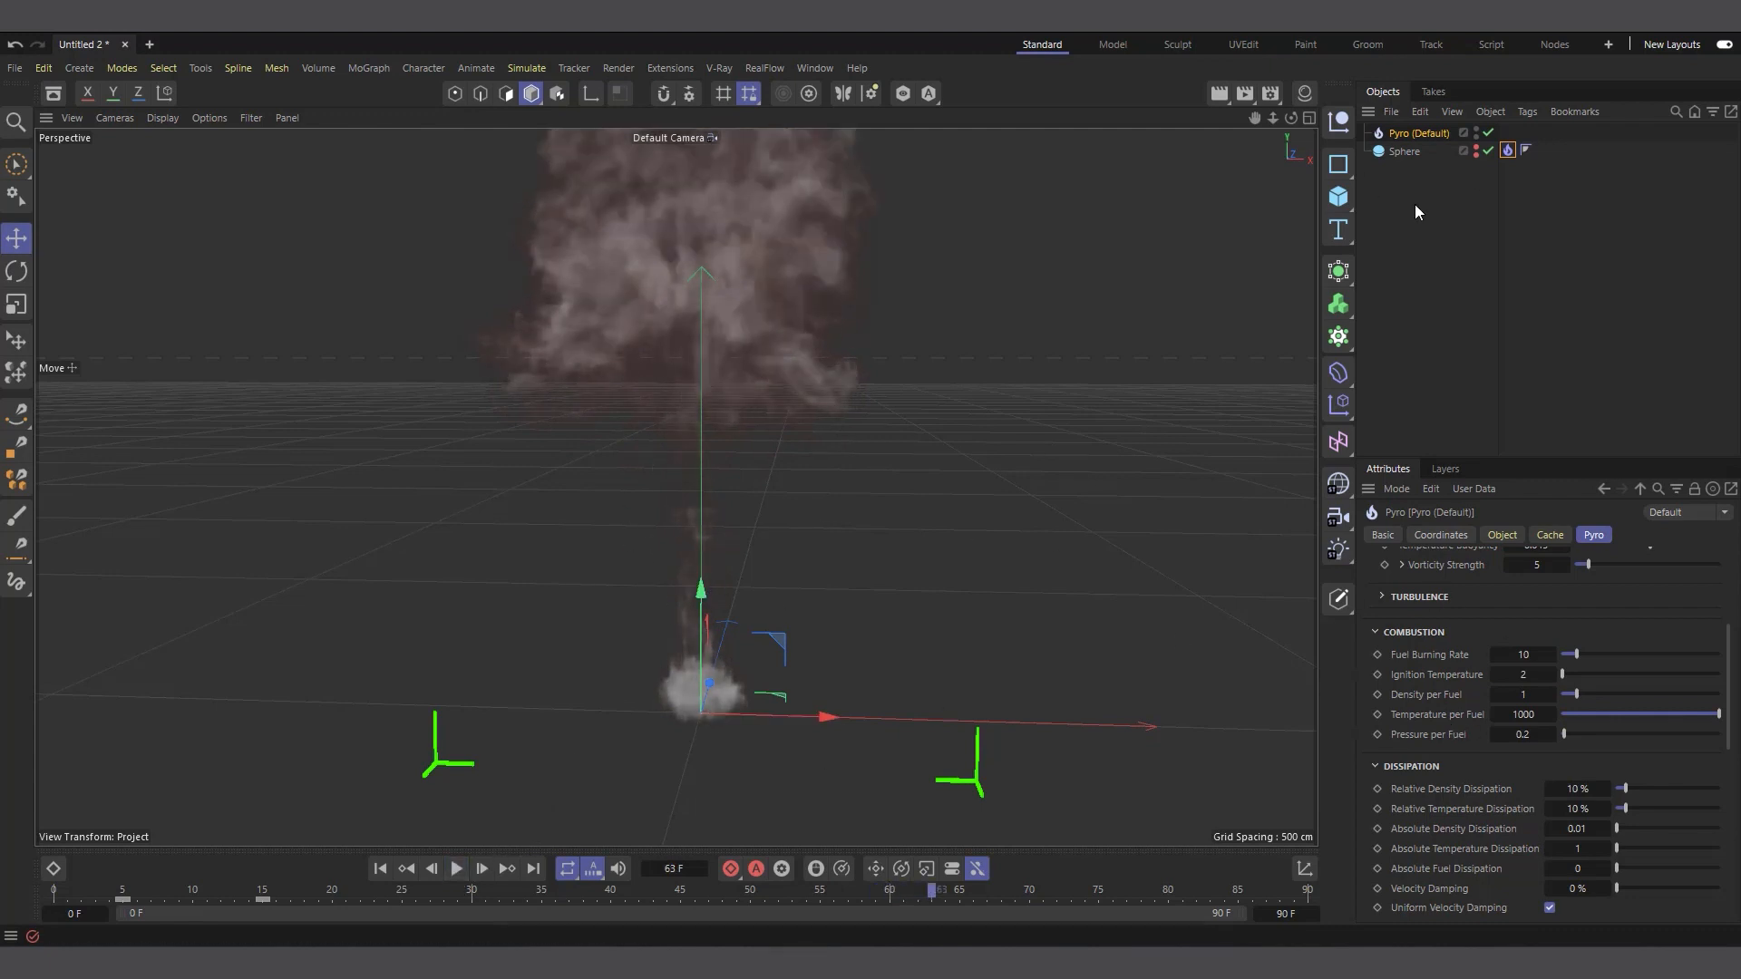
# Return to the first frame and add a MoGraph Matrix object with nothing else selected
pyautogui.click(1419, 248)
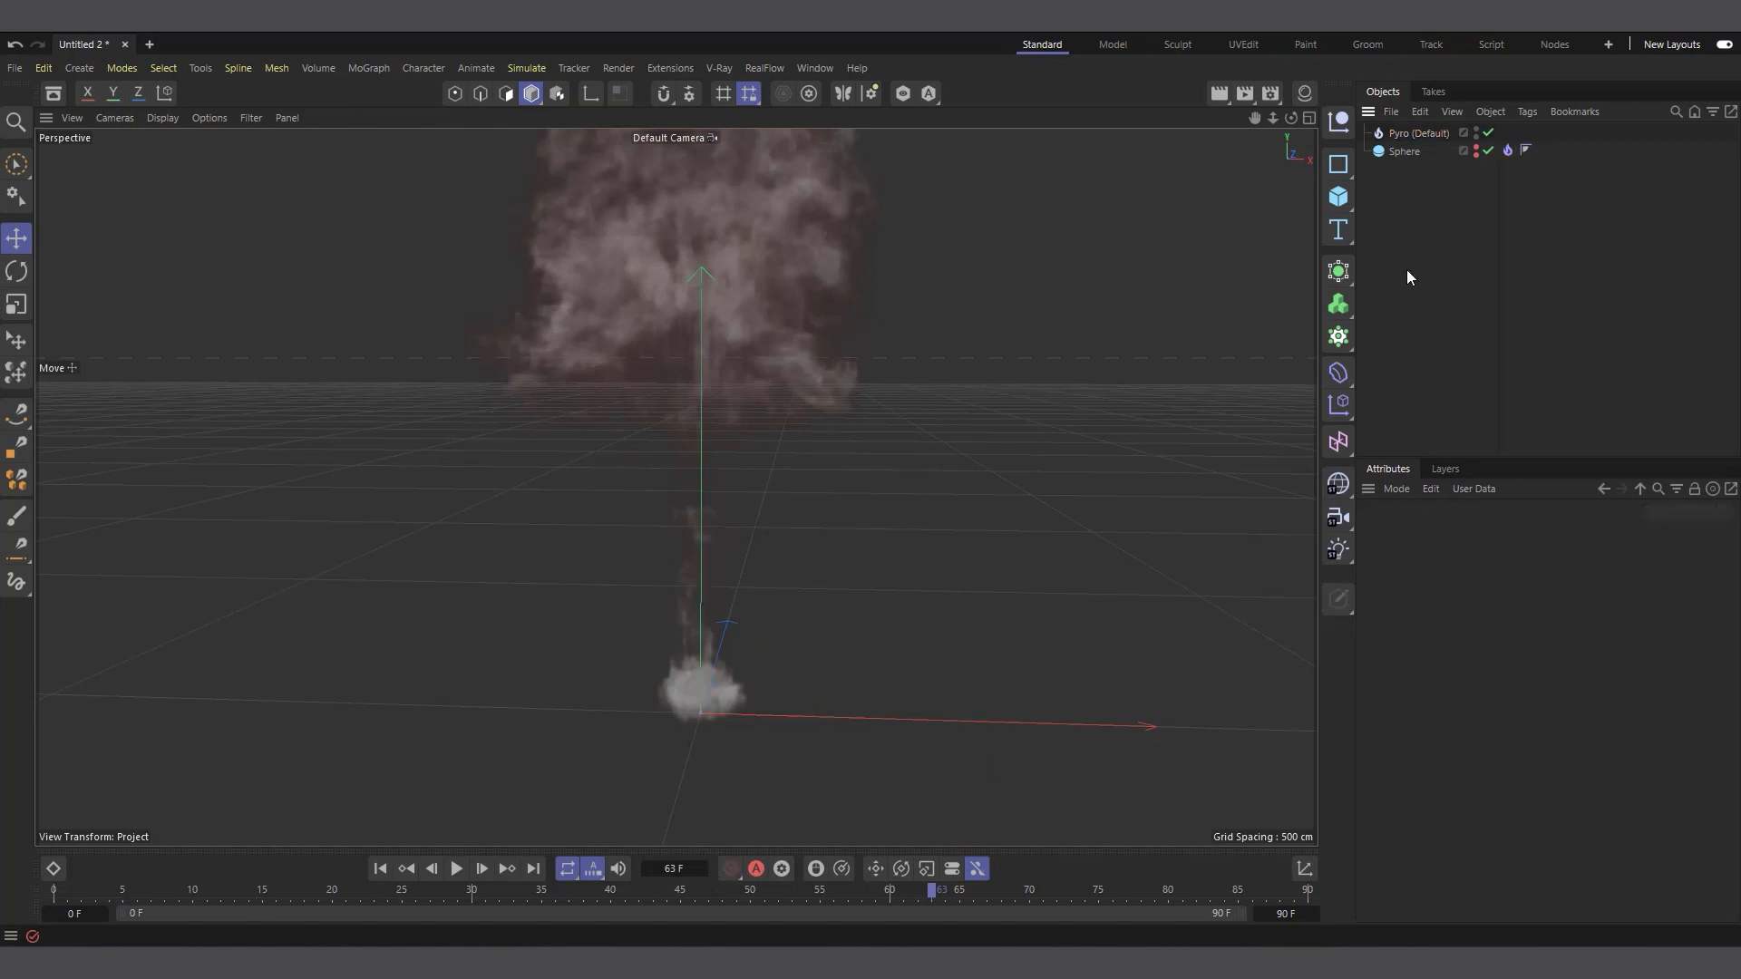
pyautogui.click(372, 870)
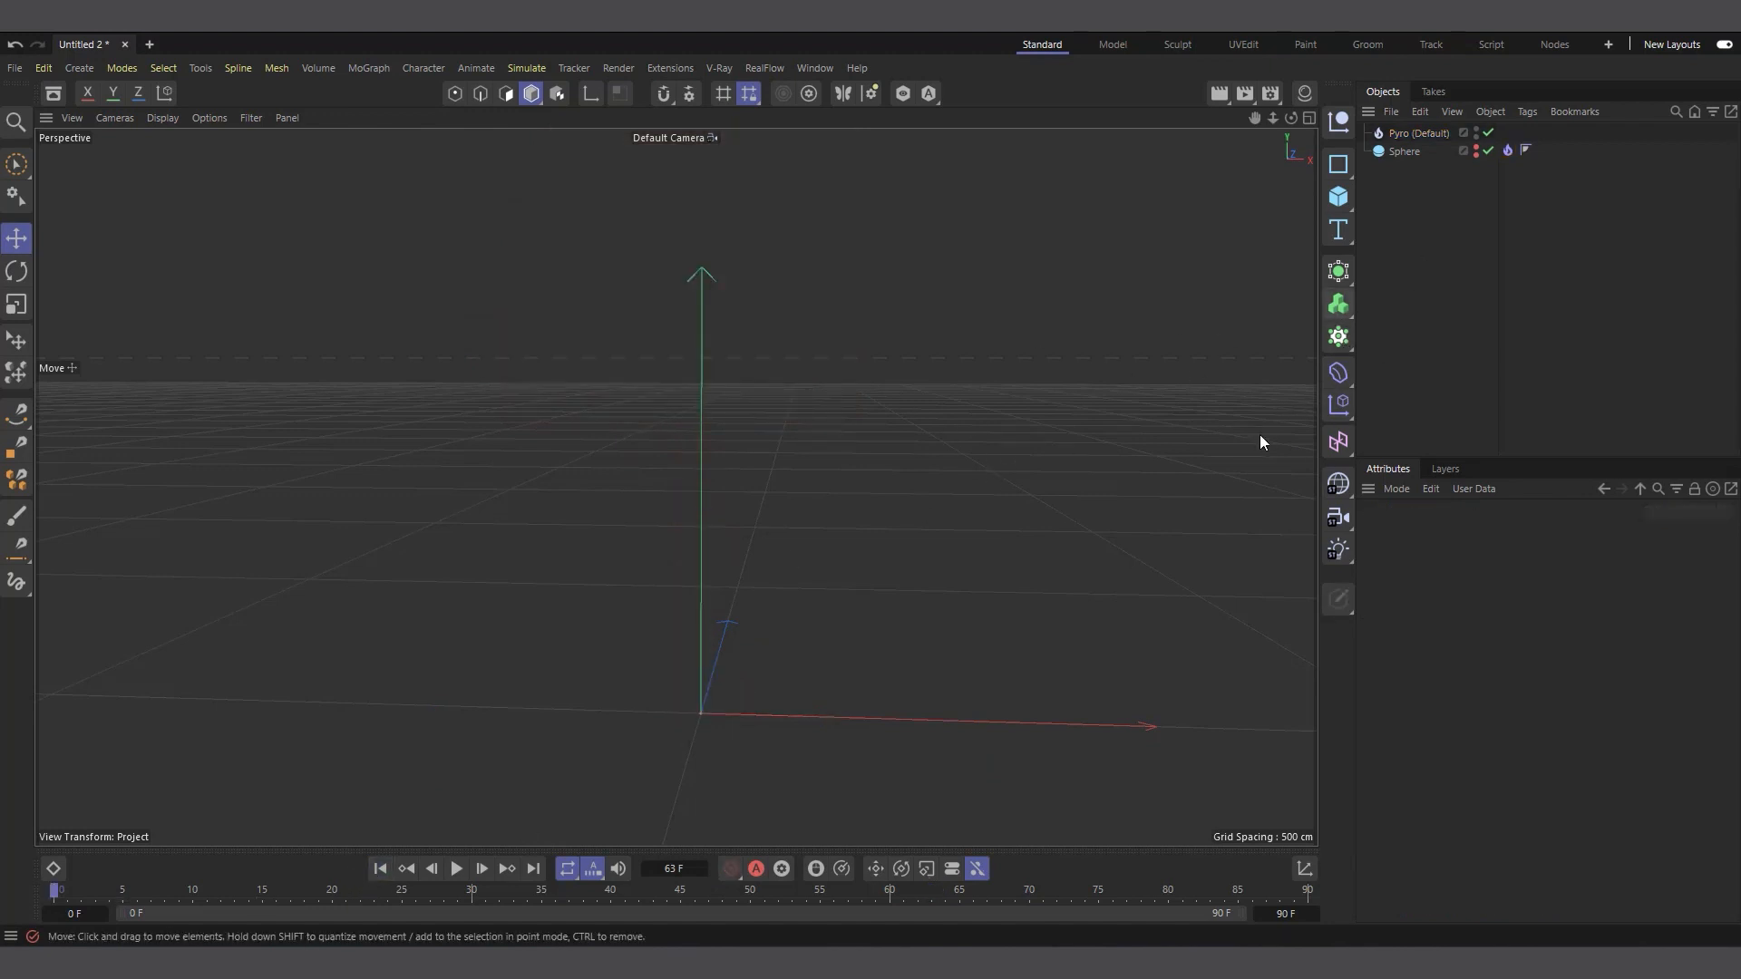
pyautogui.click(1338, 337)
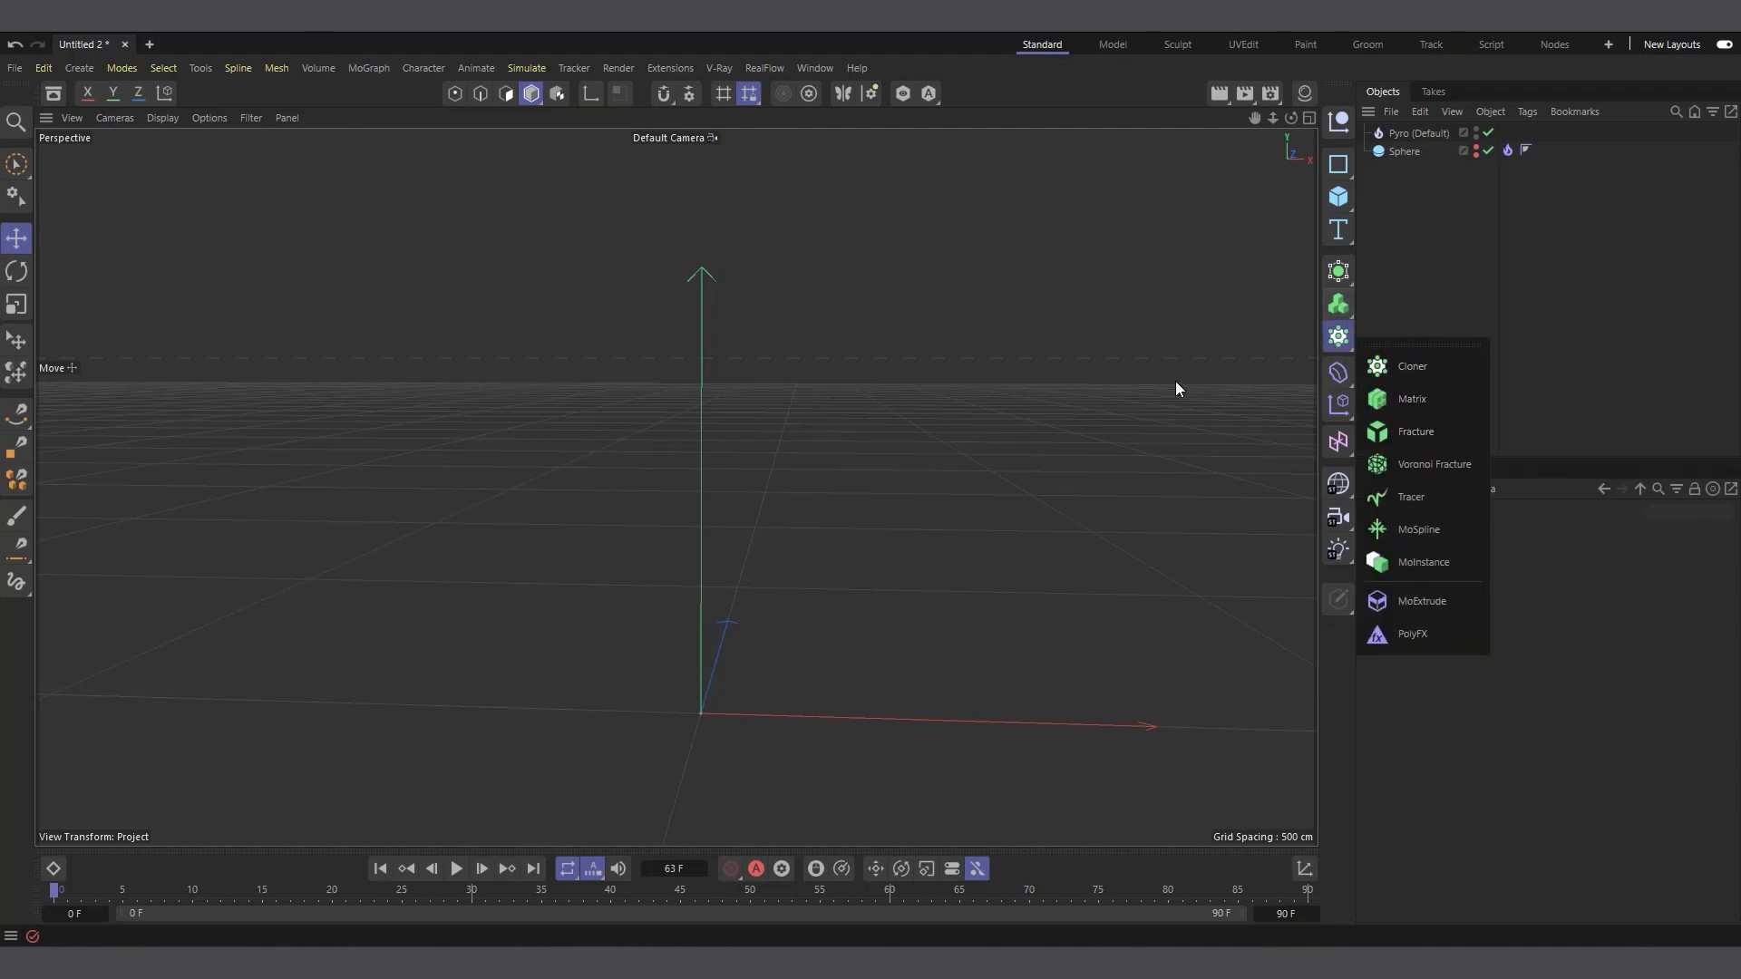
pyautogui.click(1418, 400)
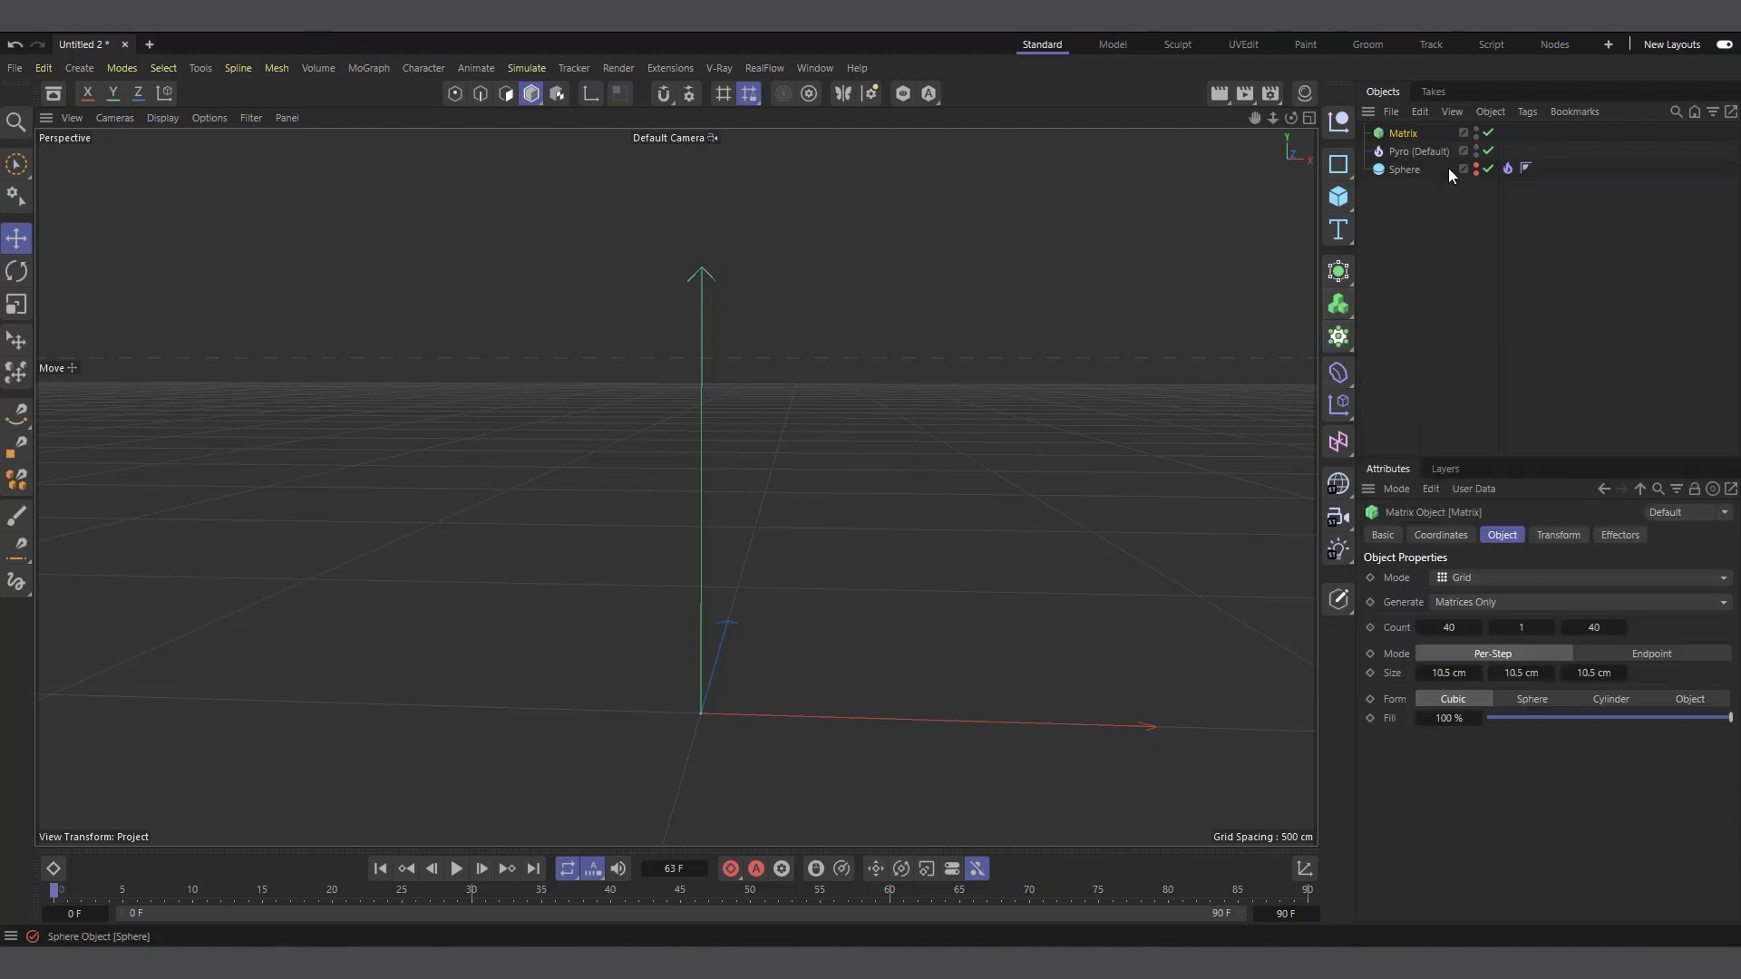
# Play the simulation to frame 59 to compare the size of the mushroom cloud with the Matrix grid
pyautogui.click(459, 867)
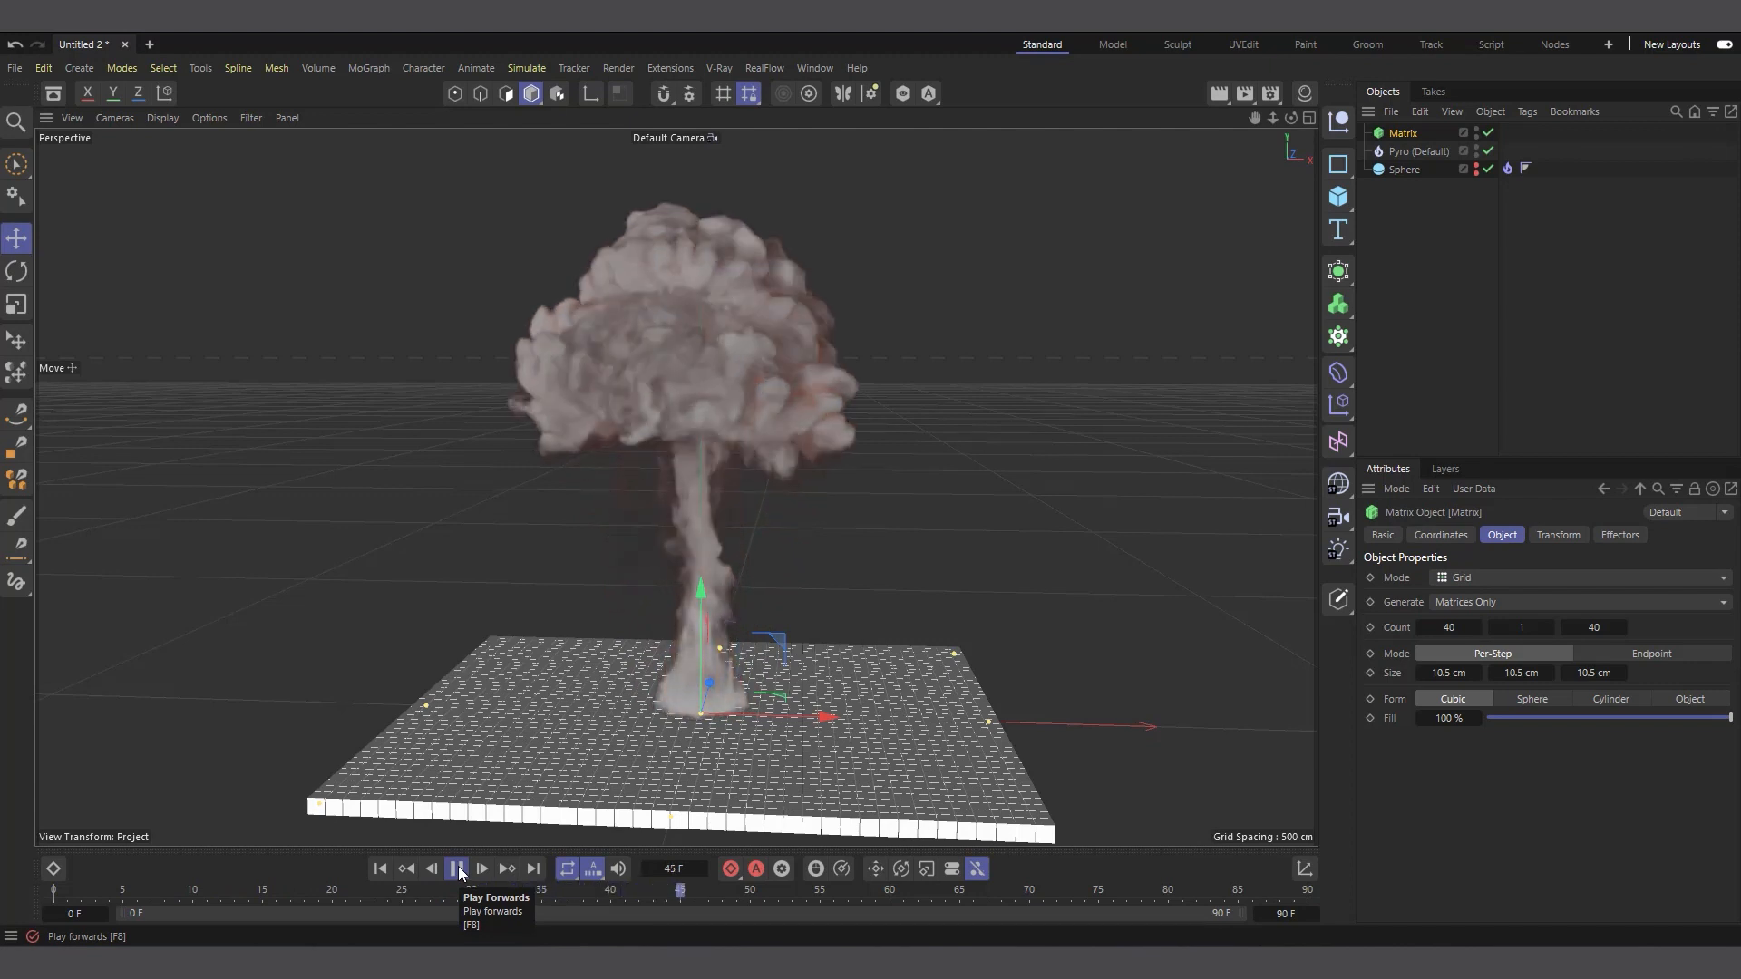
pyautogui.click(457, 868)
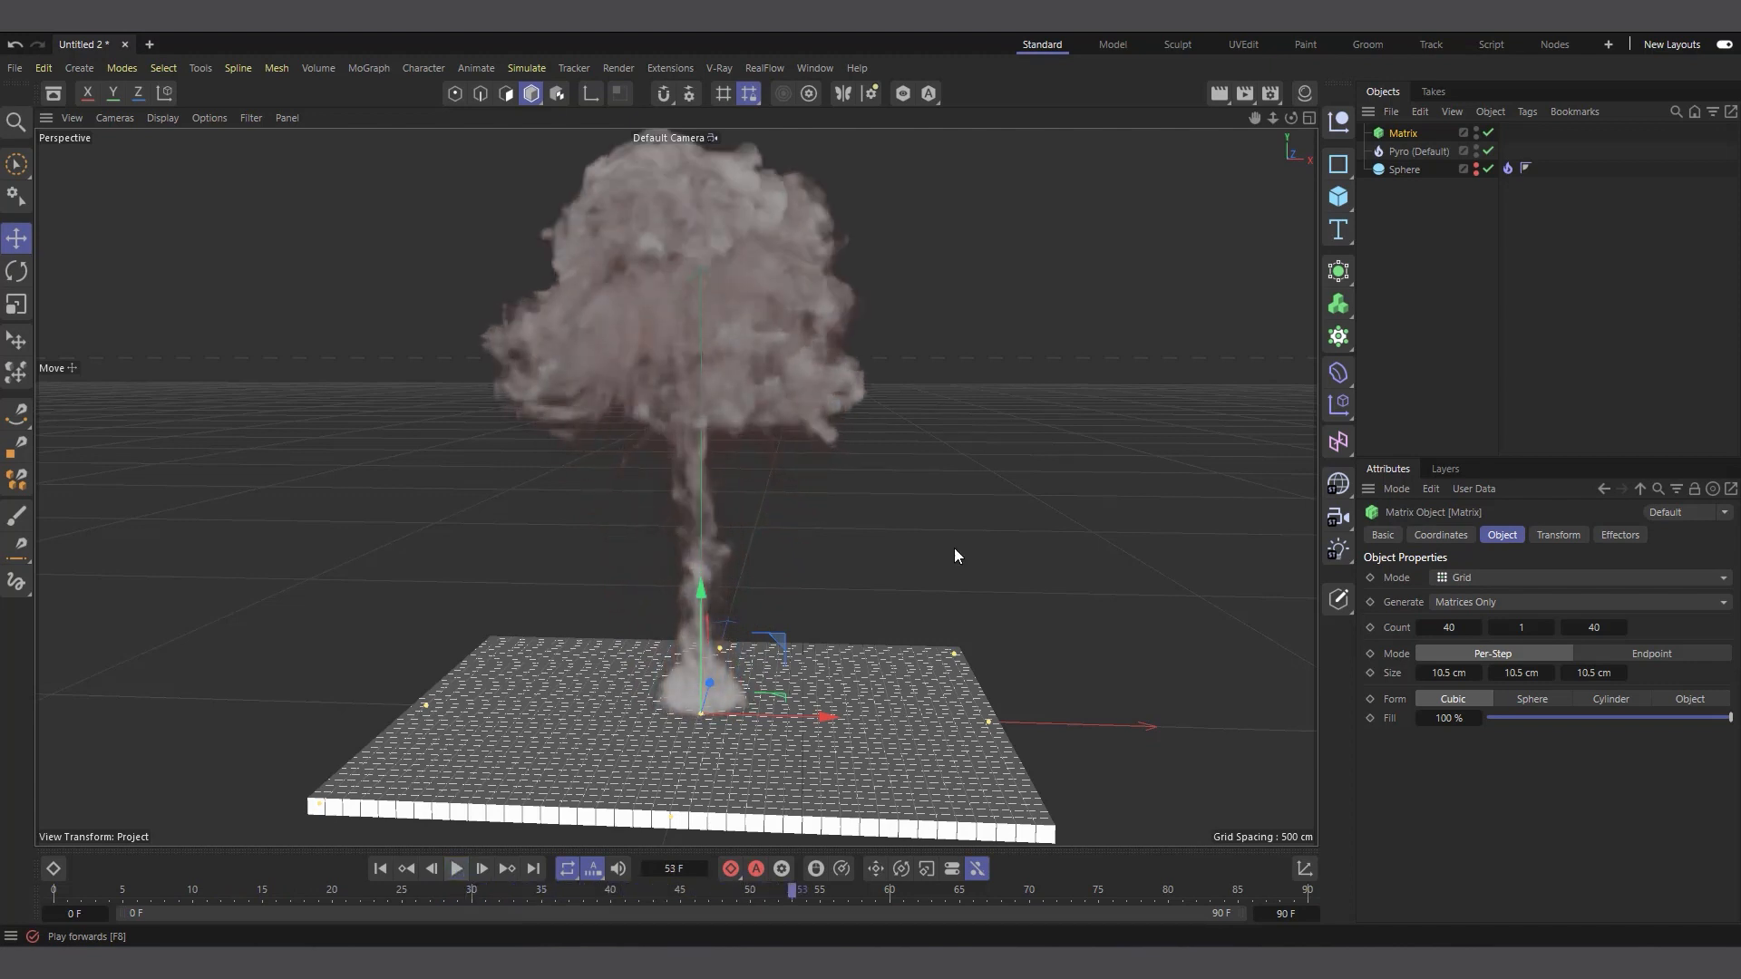
pyautogui.scroll(-2, 676, 487)
pyautogui.scroll(-2, 676, 487)
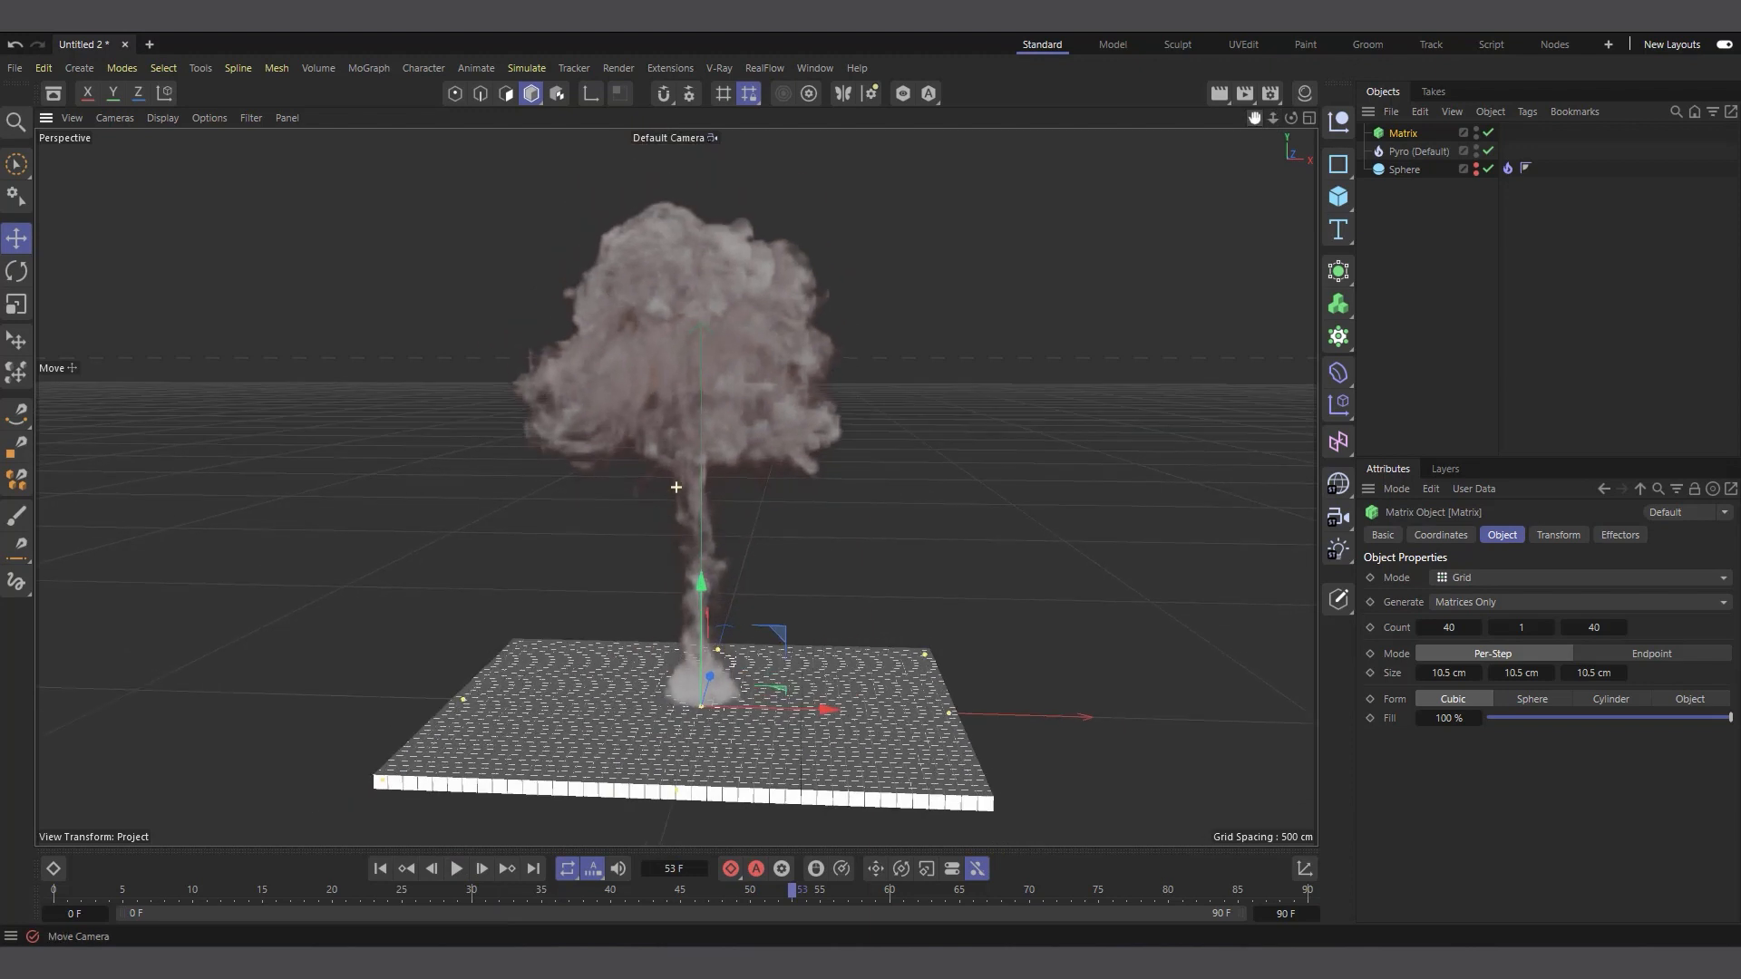
pyautogui.click(457, 868)
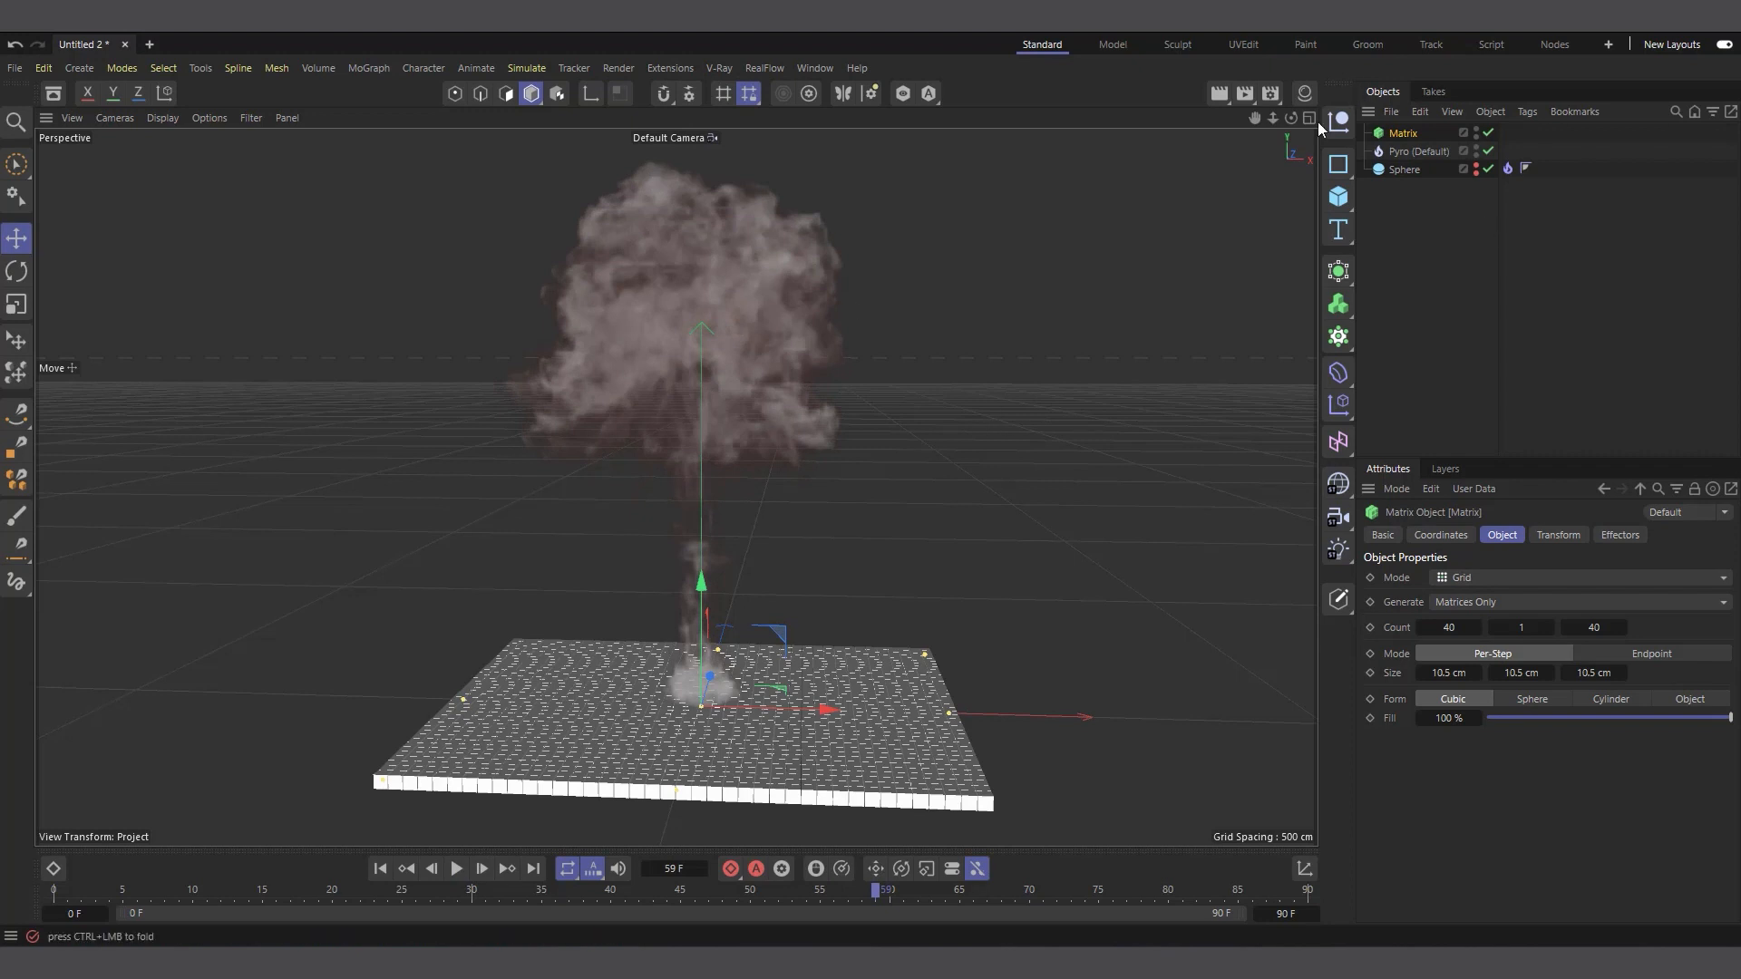
pyautogui.moveTo(1291, 118); pyautogui.dragTo(1293, 176)
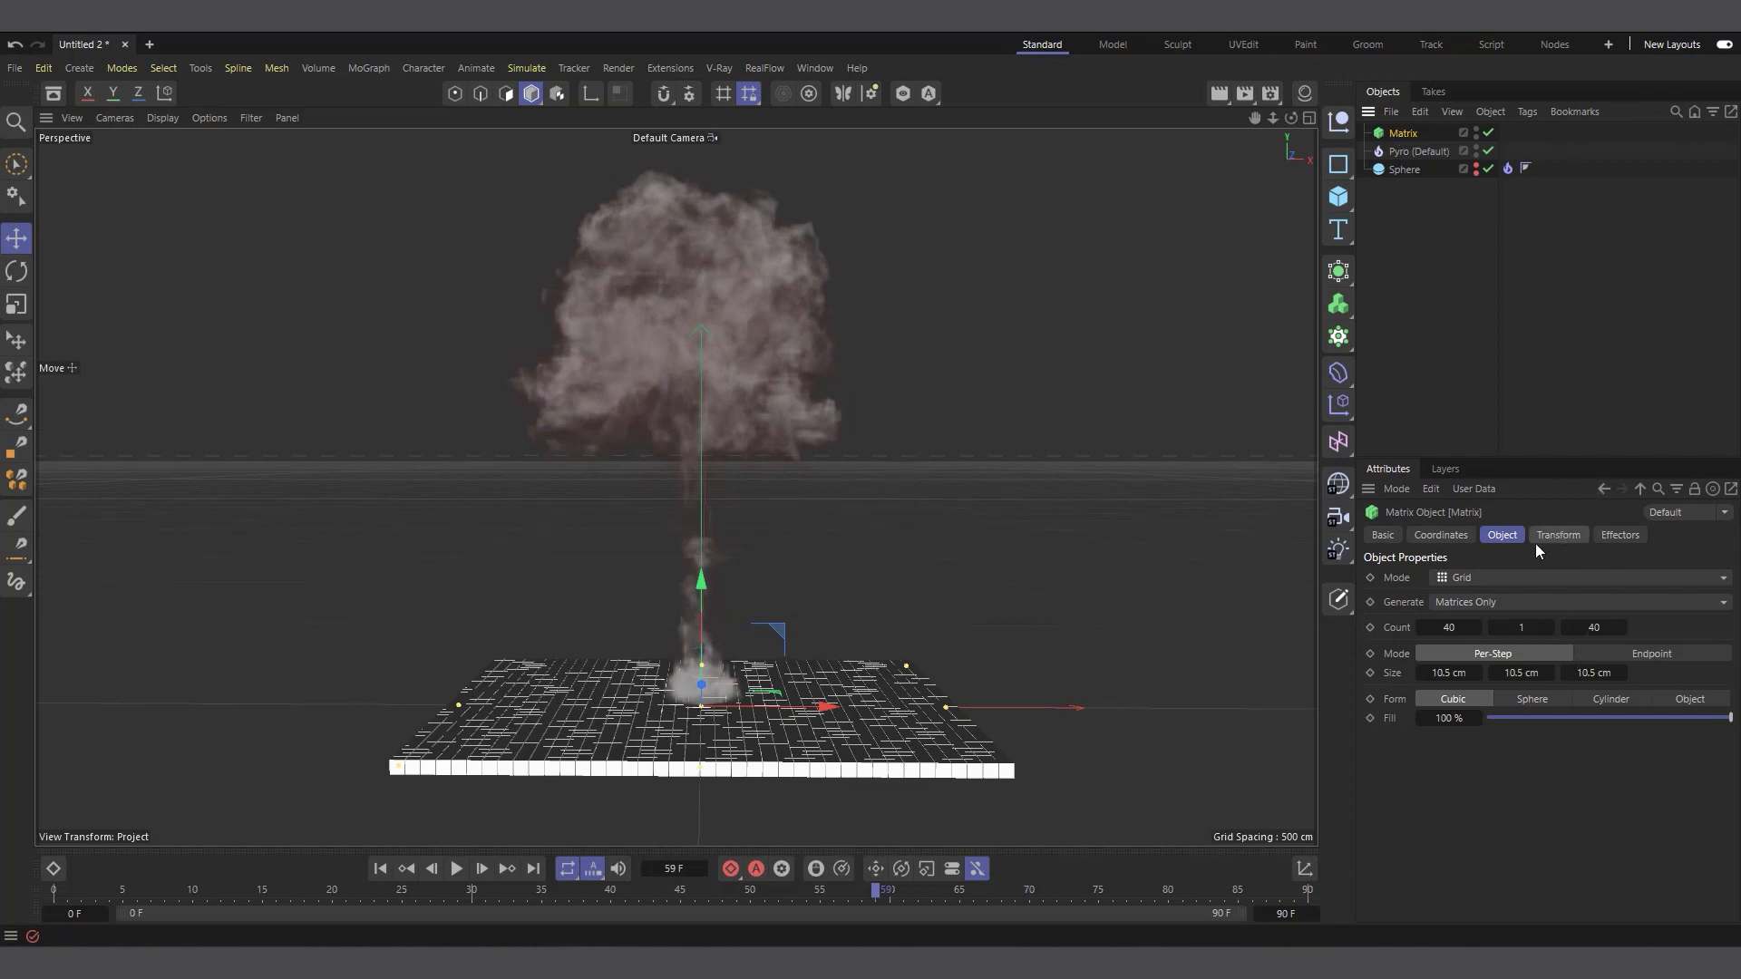
# Set the Matrix object's transform scale to 0.5 on X, Y and Z
pyautogui.click(1558, 535)
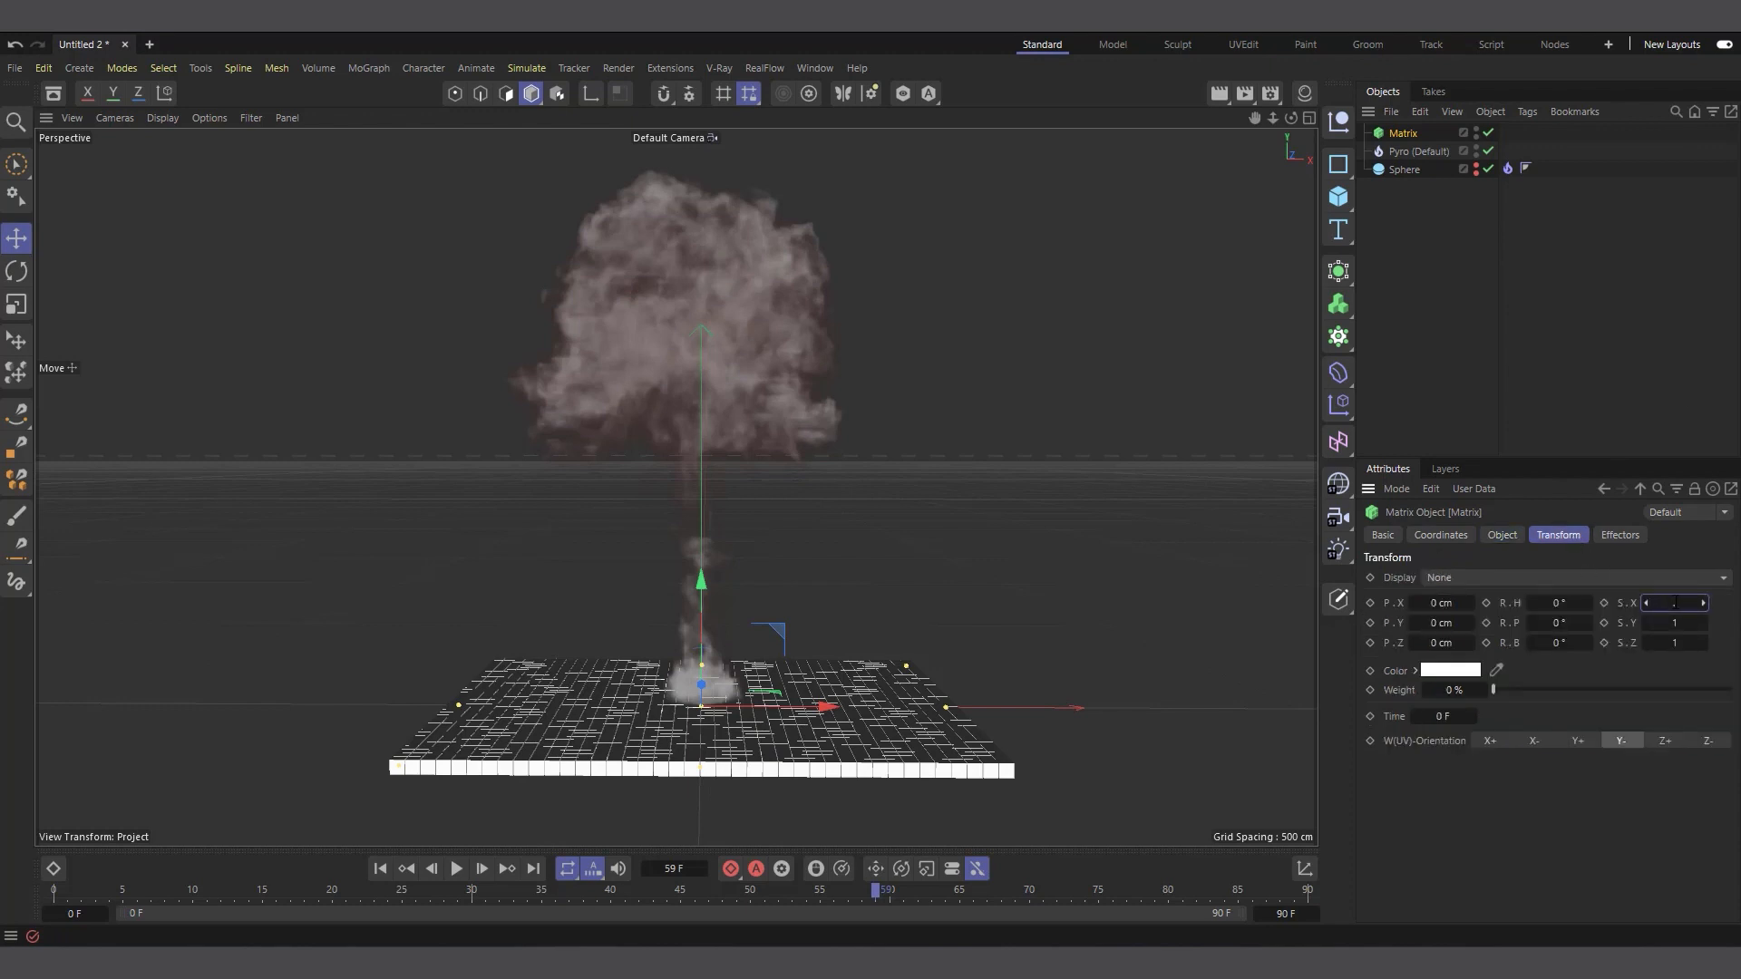
pyautogui.write('.5')
pyautogui.press('Return')
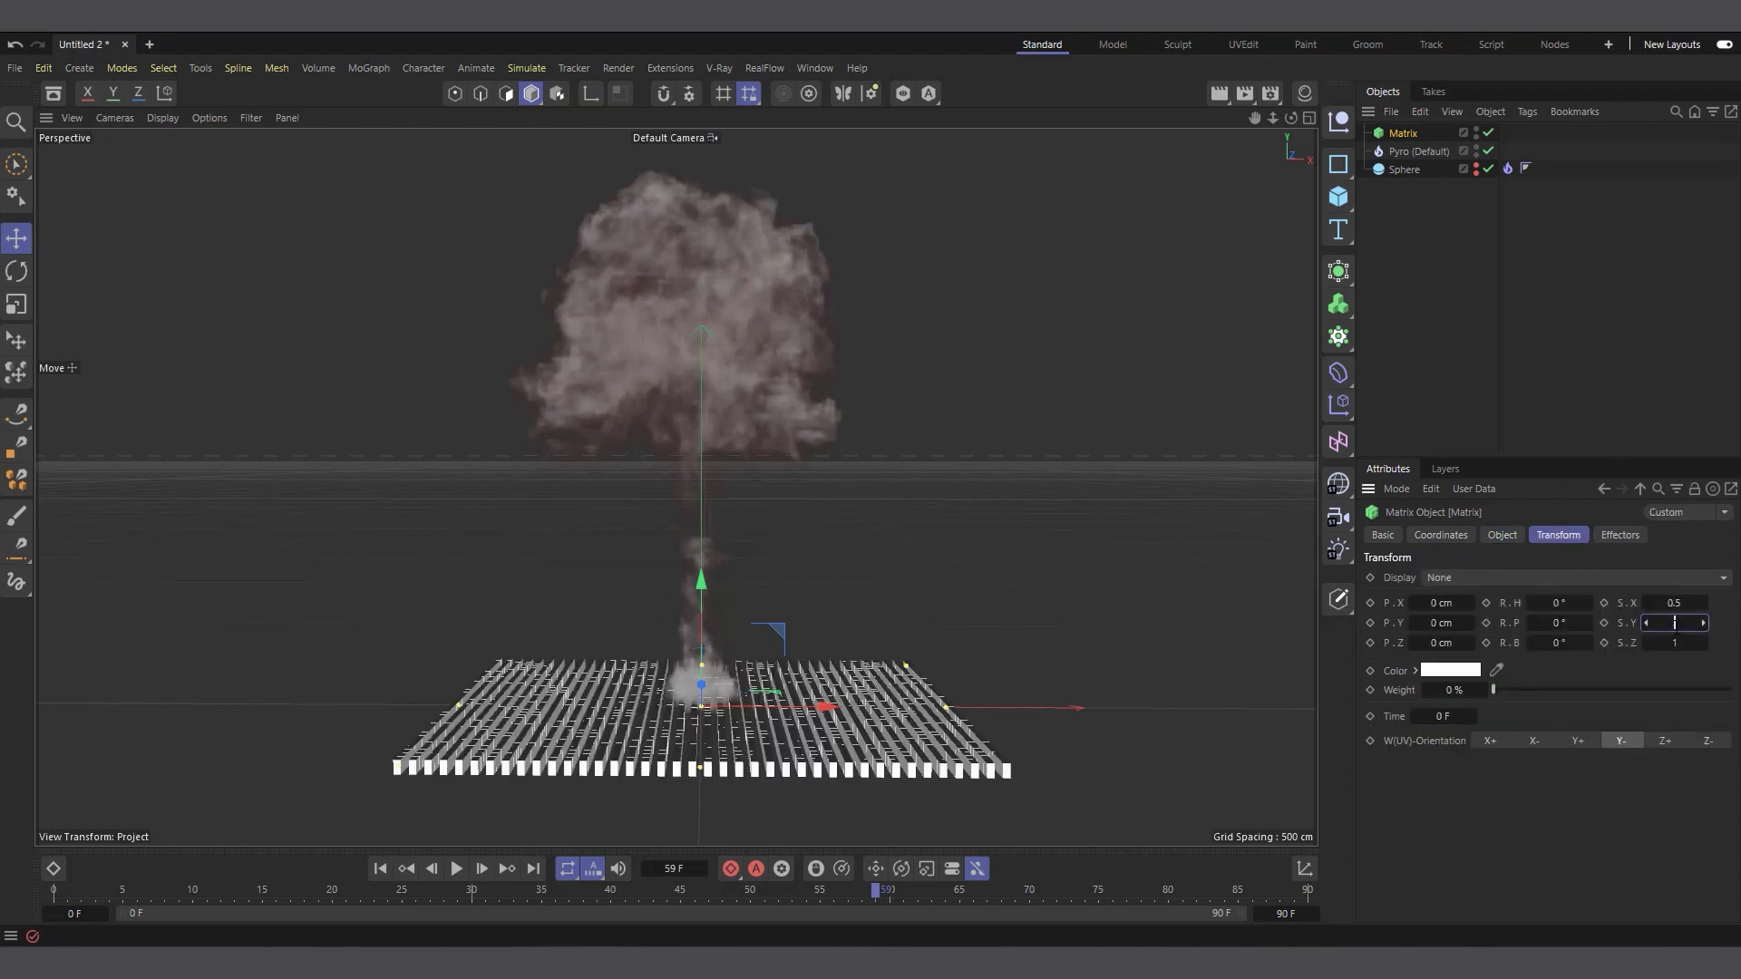
pyautogui.write('.5')
pyautogui.press('Tab')
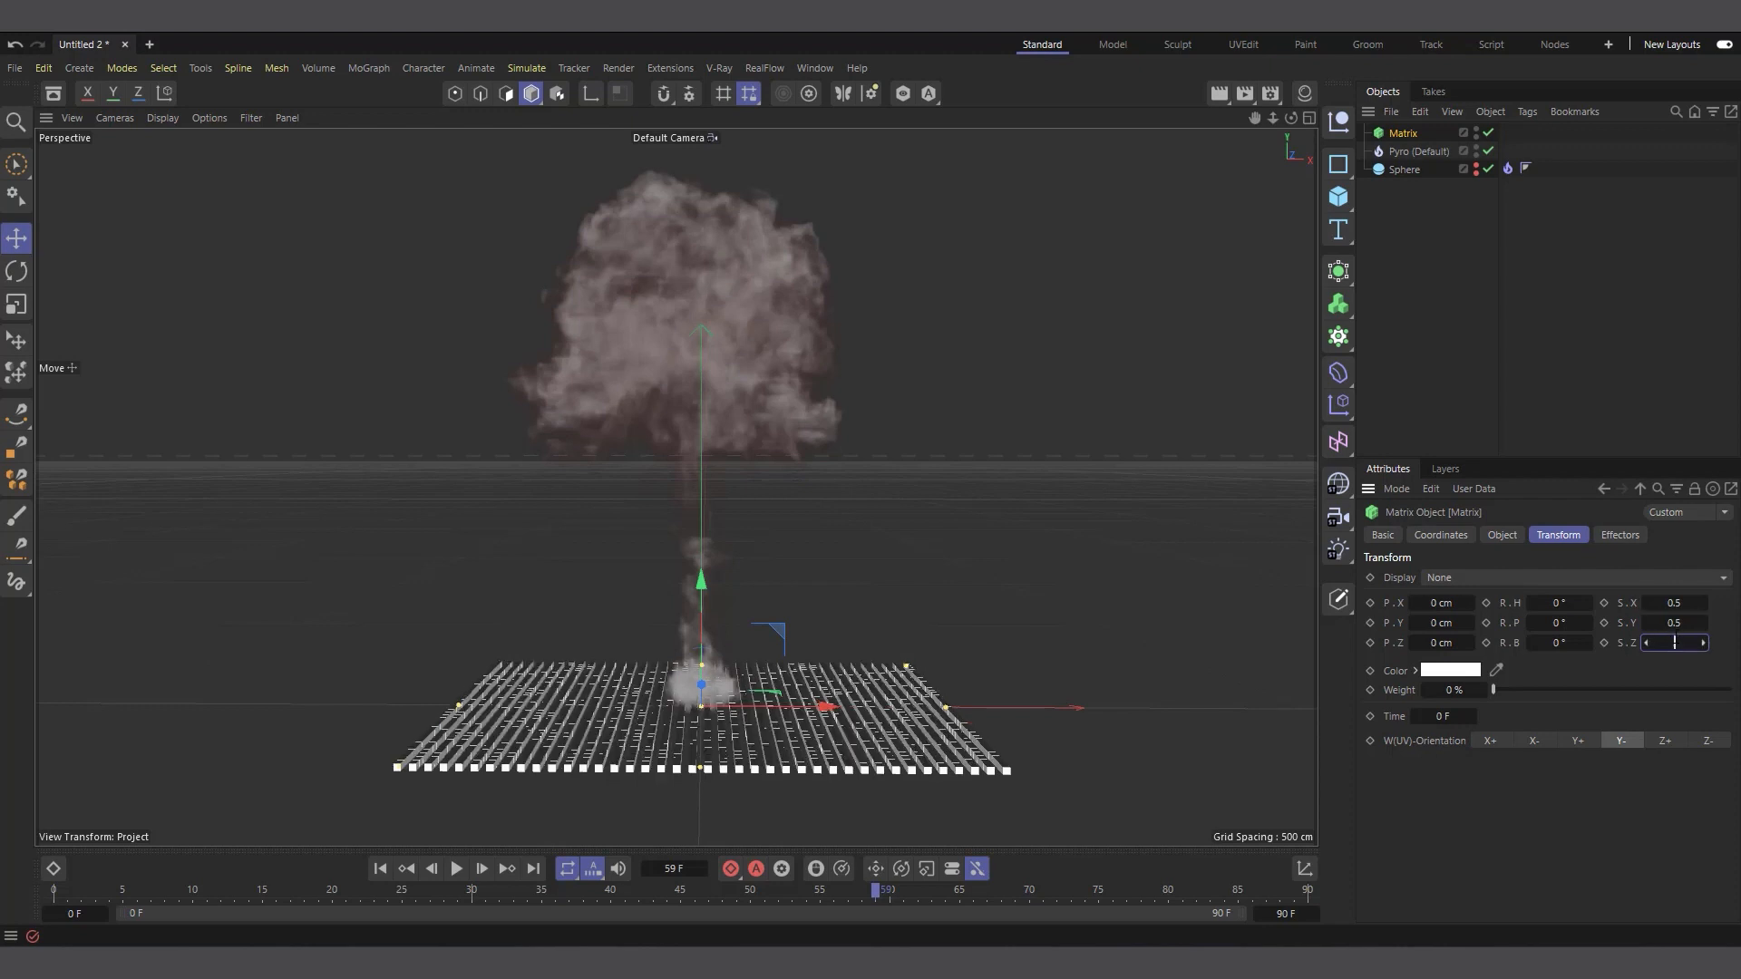
pyautogui.write('.5')
pyautogui.press('Return')
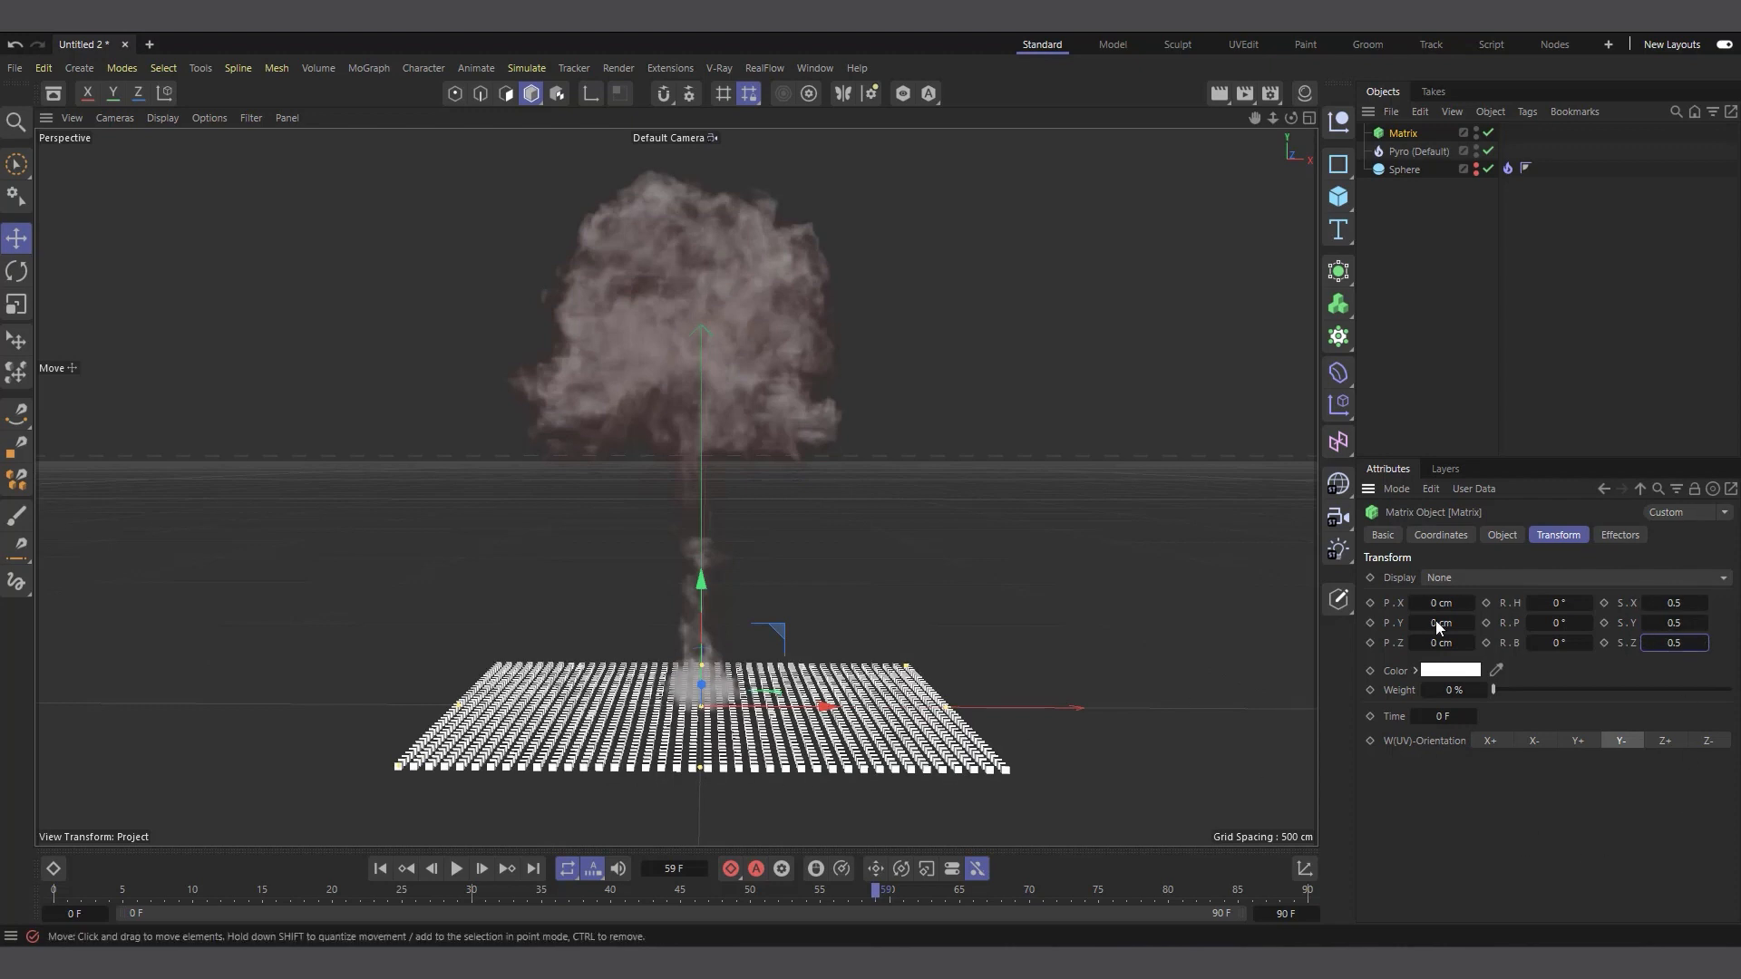
# Set the Matrix grid's per-step Size to 5 cm in all three directions
pyautogui.click(1502, 535)
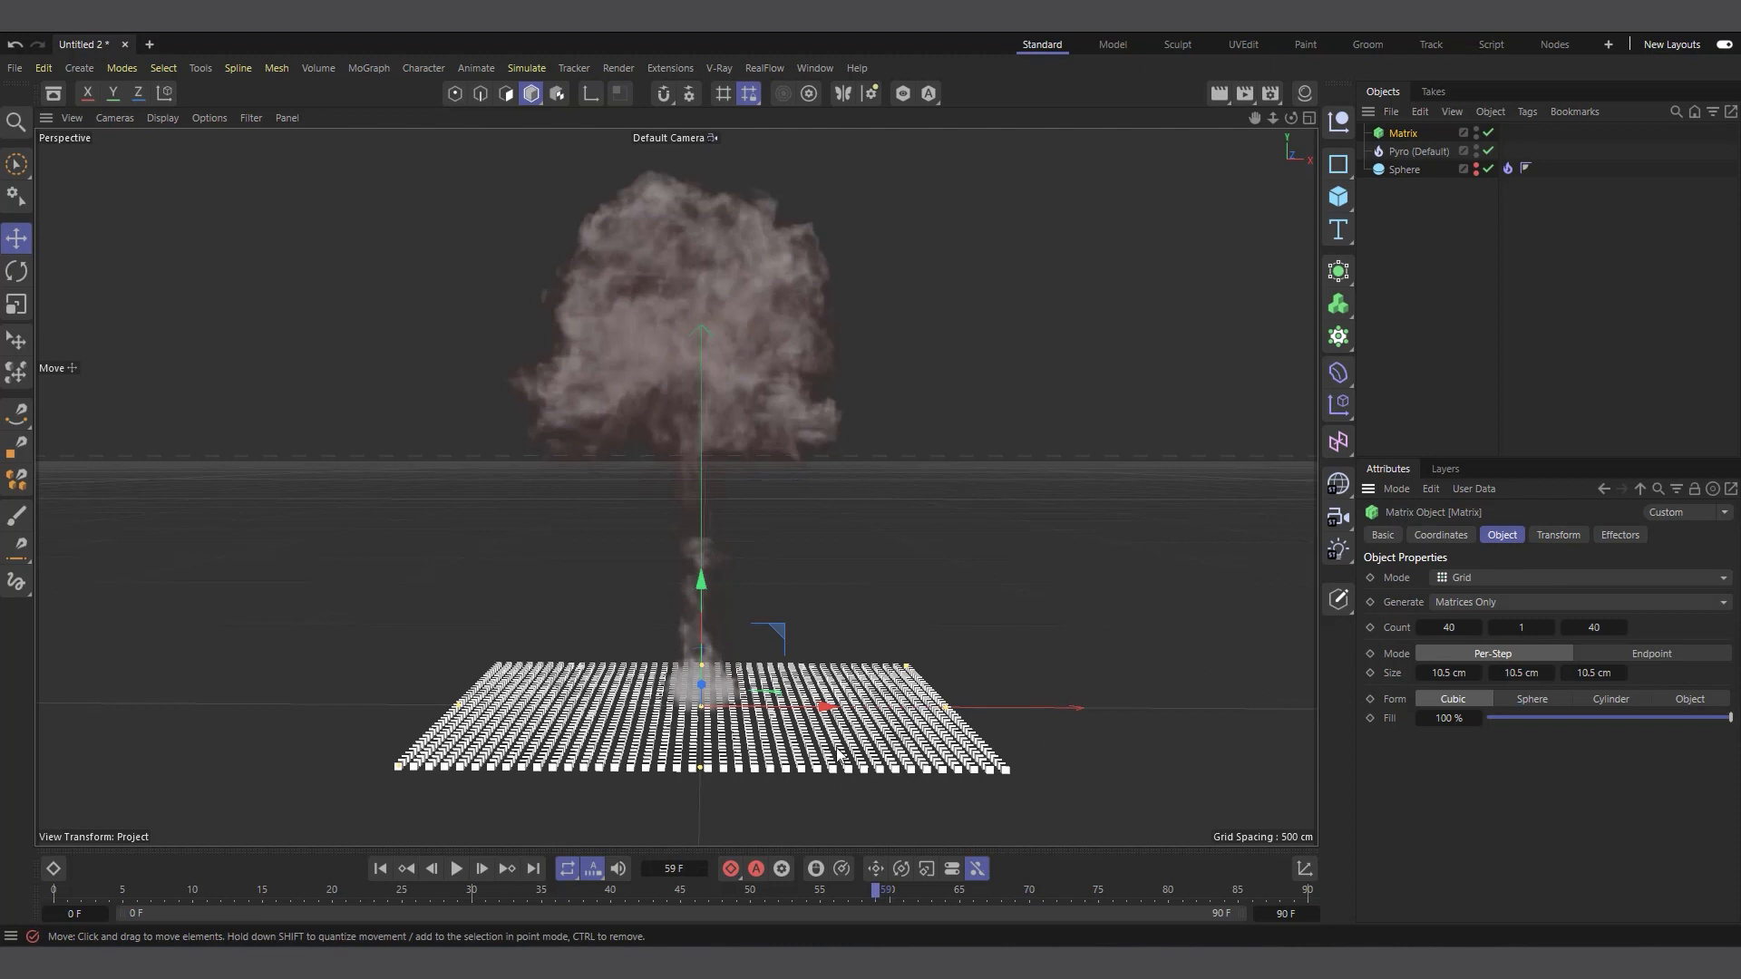
pyautogui.click(1447, 673)
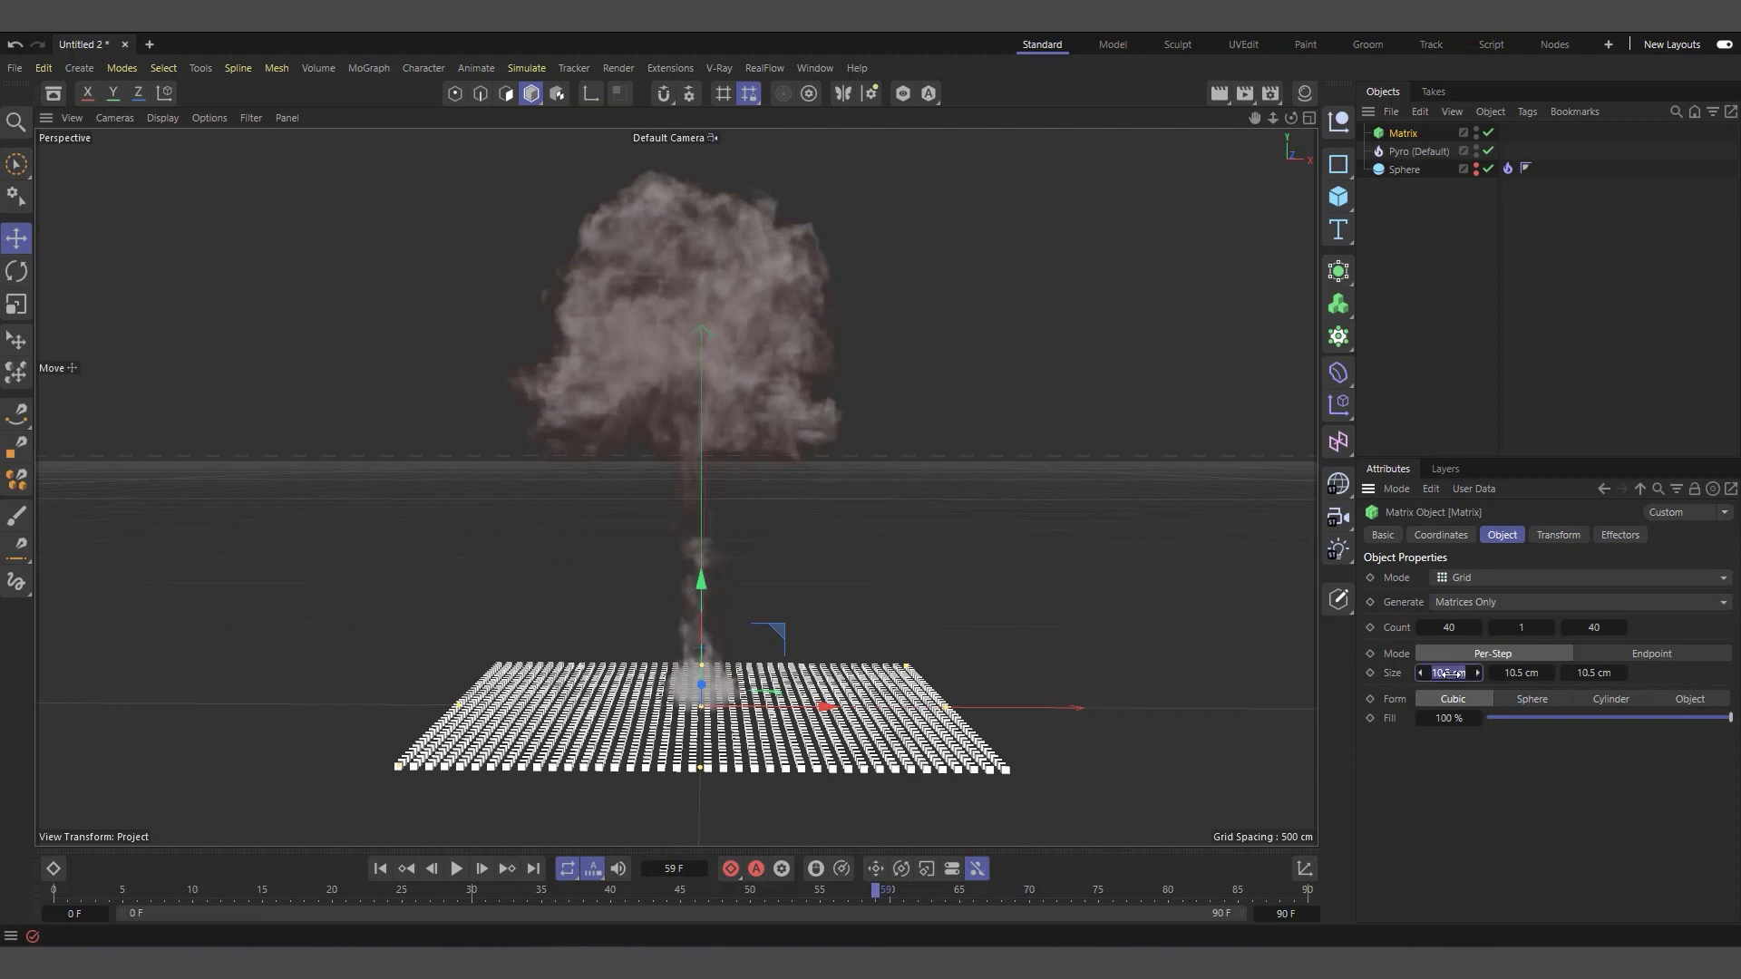
pyautogui.press('BackSpace')
pyautogui.write('5')
pyautogui.press('Return')
pyautogui.click(1594, 673)
pyautogui.write('5')
pyautogui.press('Return')
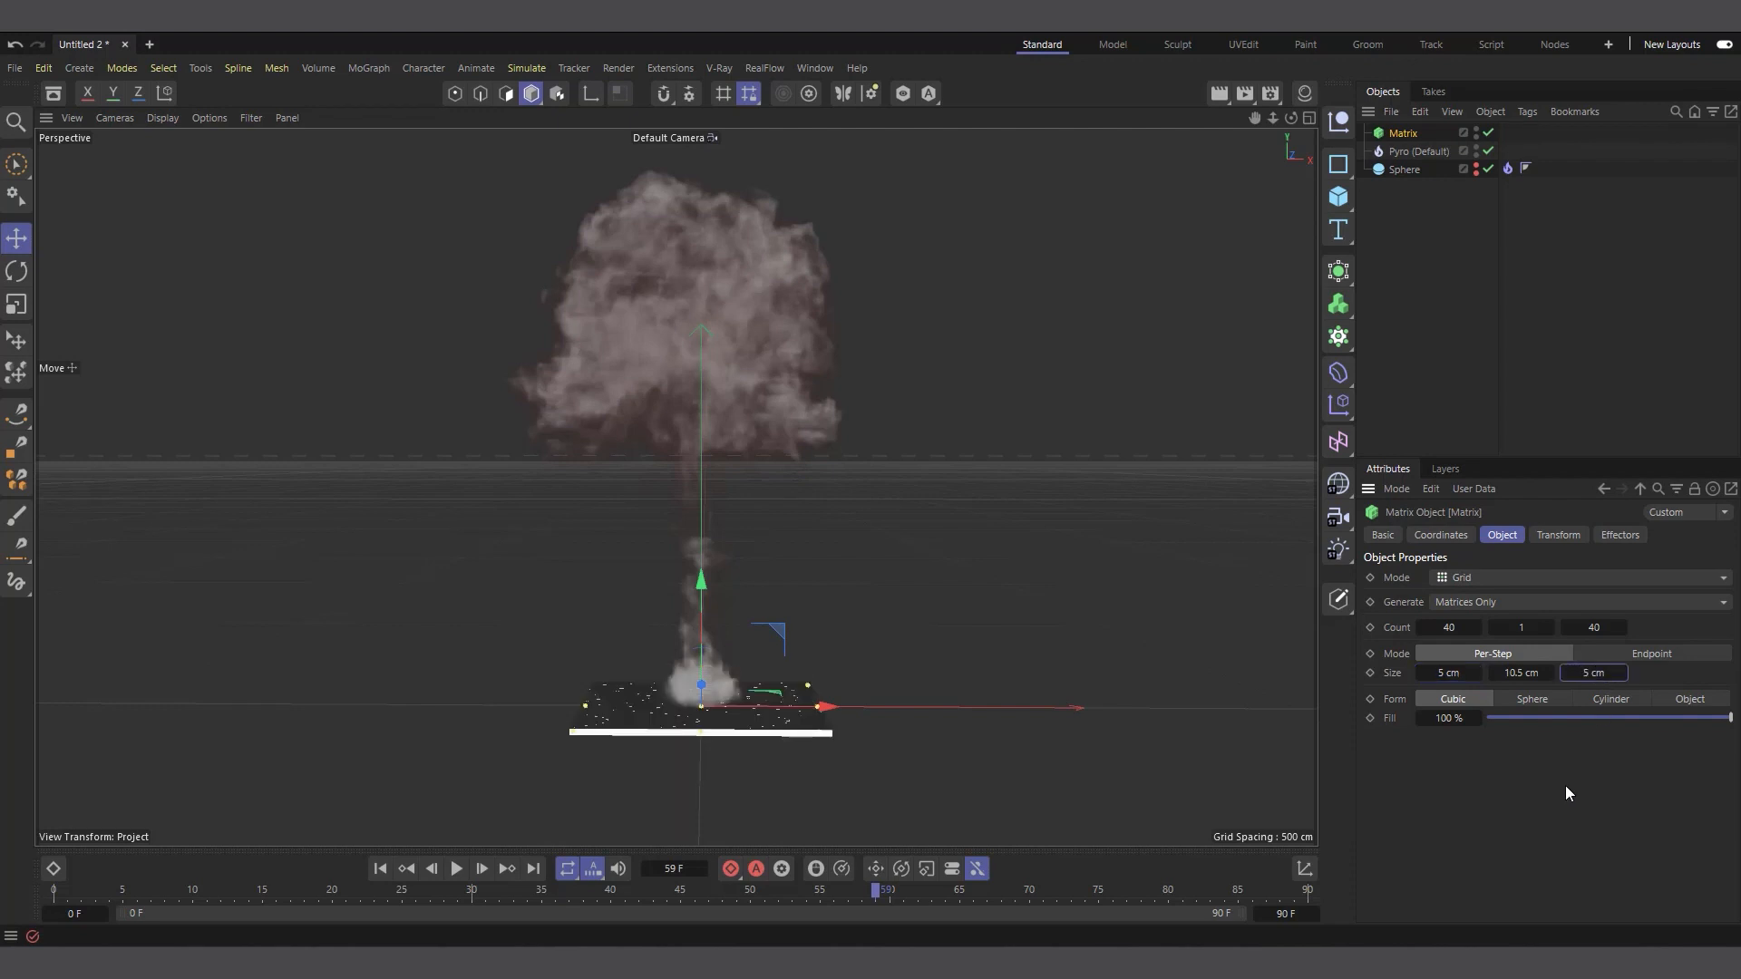
pyautogui.click(1524, 673)
pyautogui.write('5')
pyautogui.press('Return')
# Set the Matrix Count to 60 in both X and Z
pyautogui.write('60')
pyautogui.press('Return')
pyautogui.doubleClick(1596, 628)
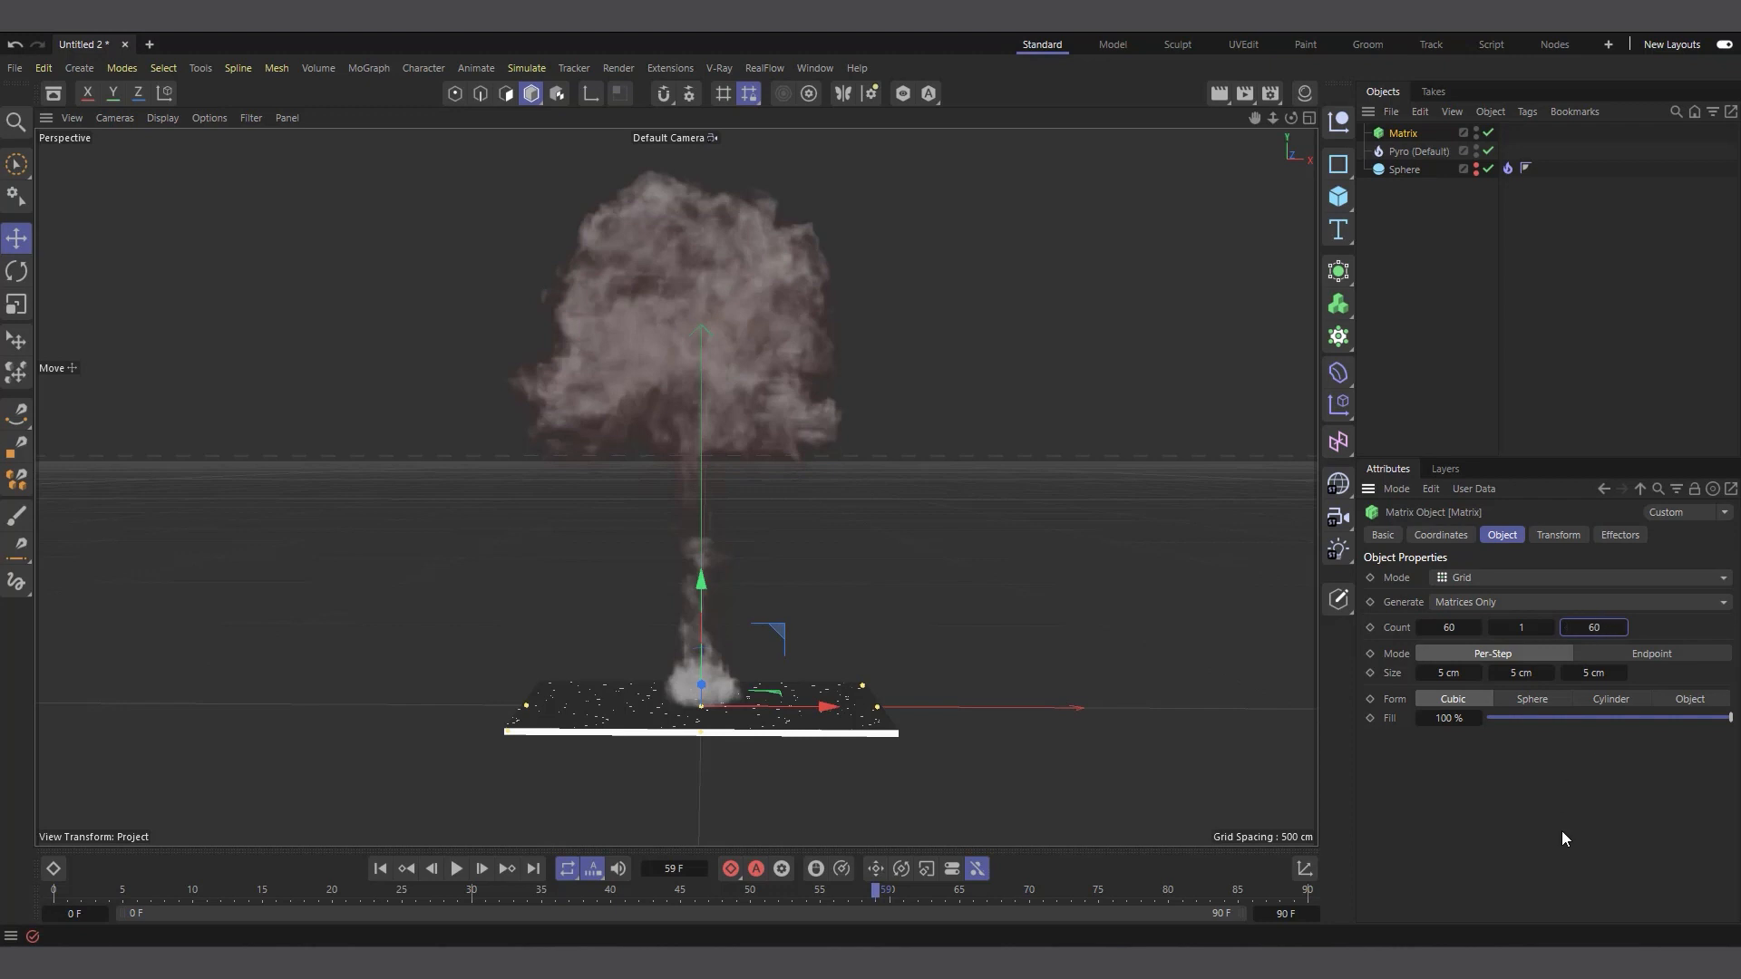
# Try a vertical Count of 150 for the Matrix grid
pyautogui.moveTo(1521, 628); pyautogui.dragTo(1520, 628)
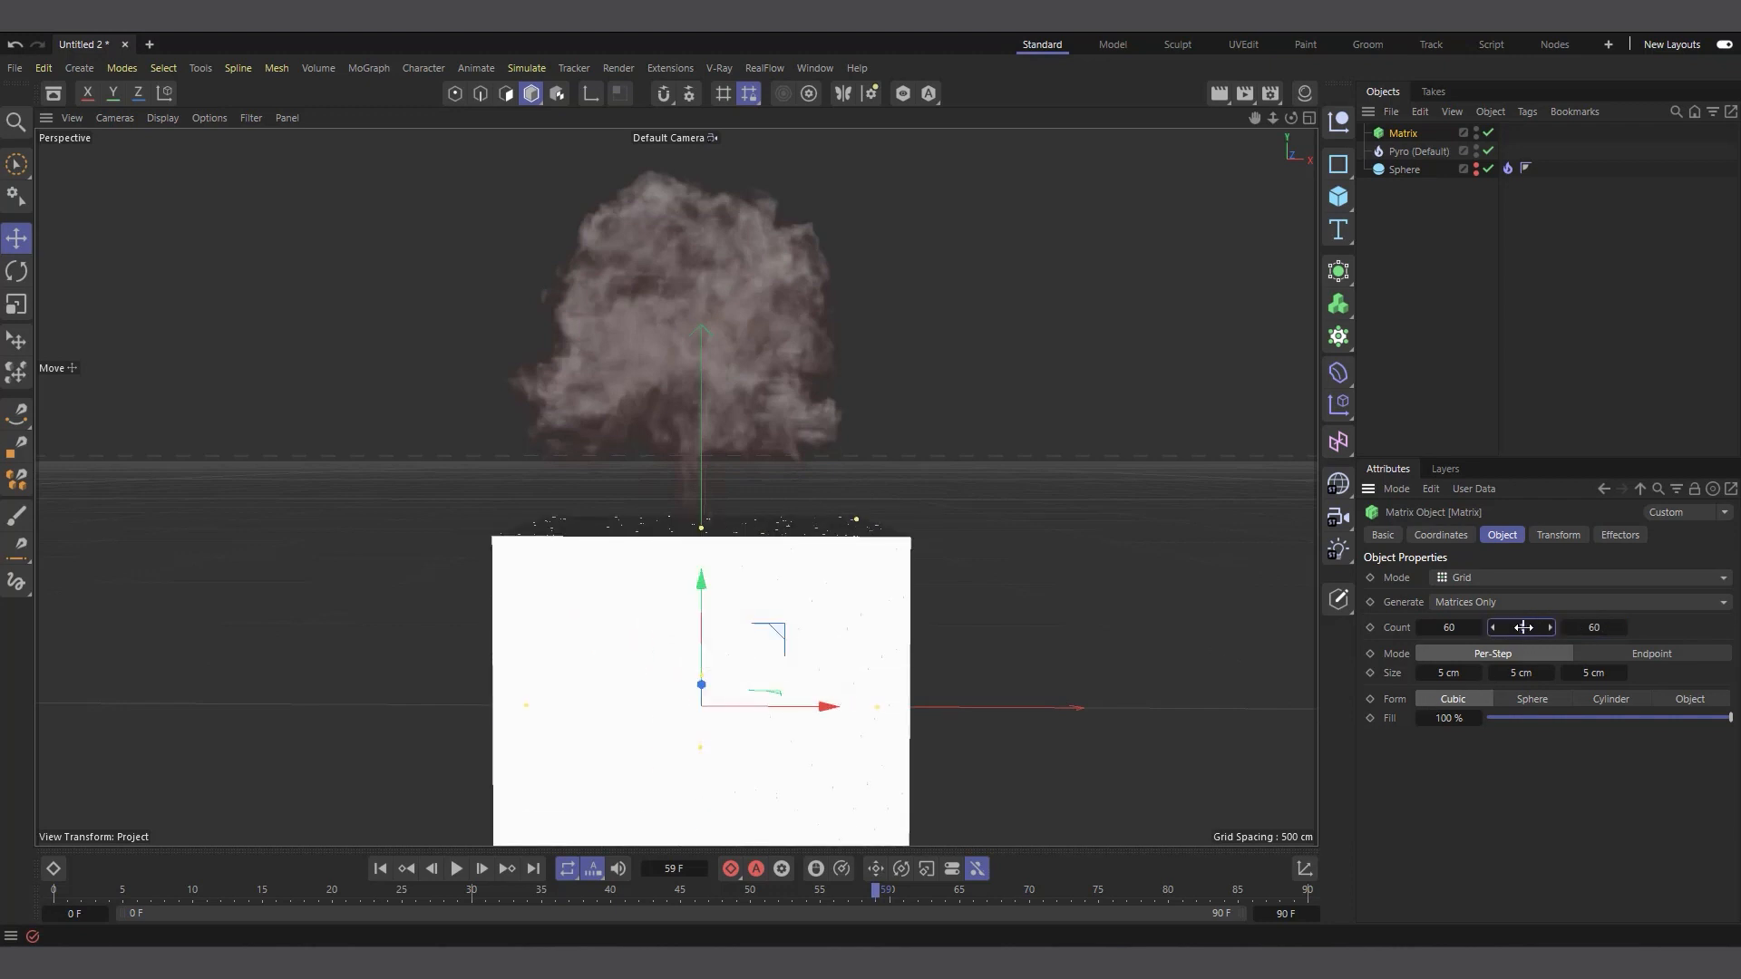
pyautogui.write('150')
pyautogui.press('Return')
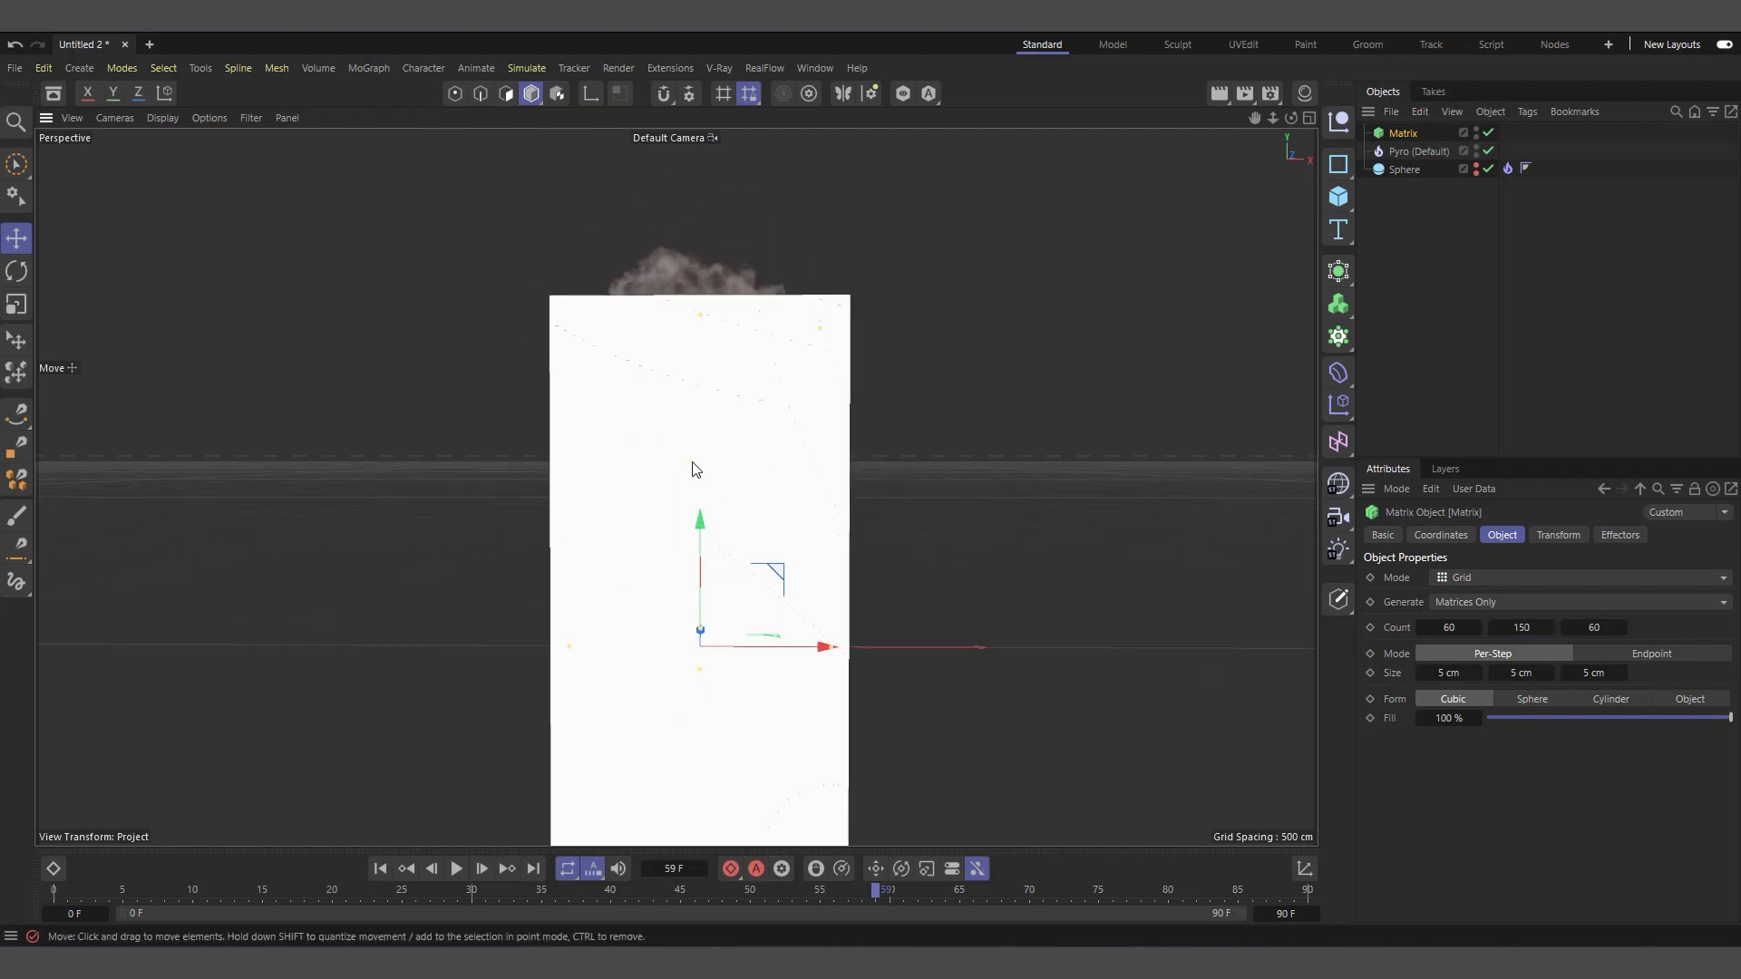
# Set the vertical Count of the Matrix grid to 120
pyautogui.moveTo(1254, 118); pyautogui.dragTo(1215, 36)
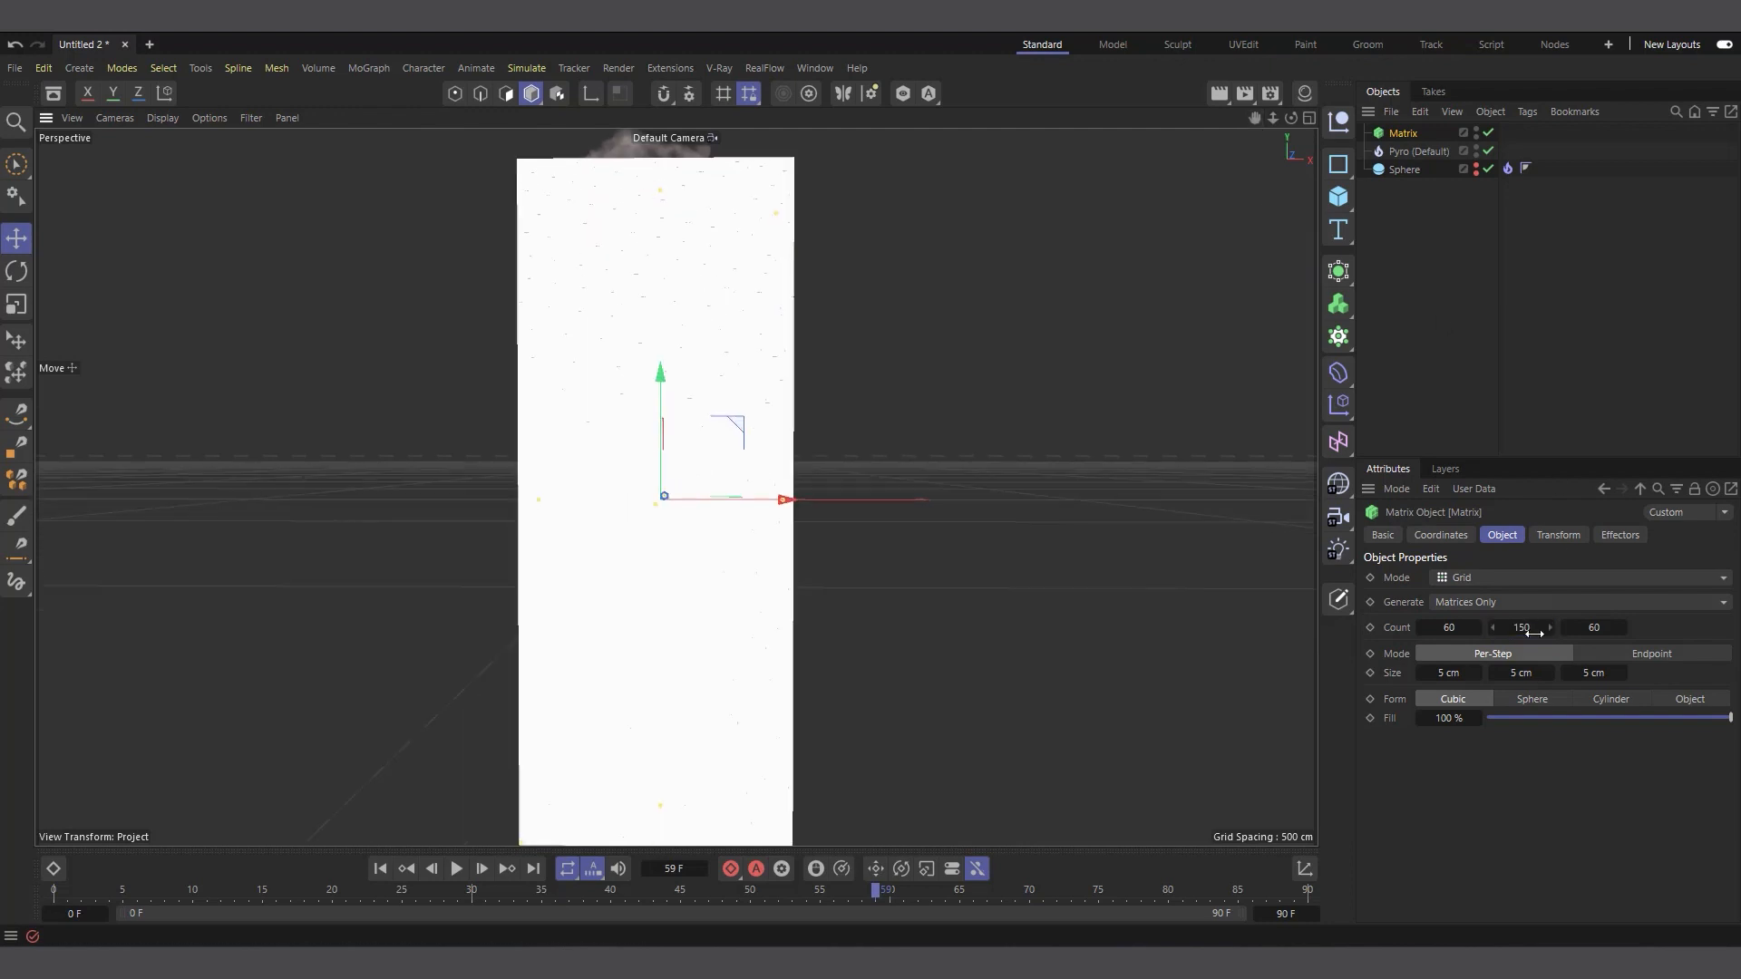
pyautogui.click(1528, 627)
pyautogui.write('120')
pyautogui.press('Return')
pyautogui.scroll(-1, 602, 727)
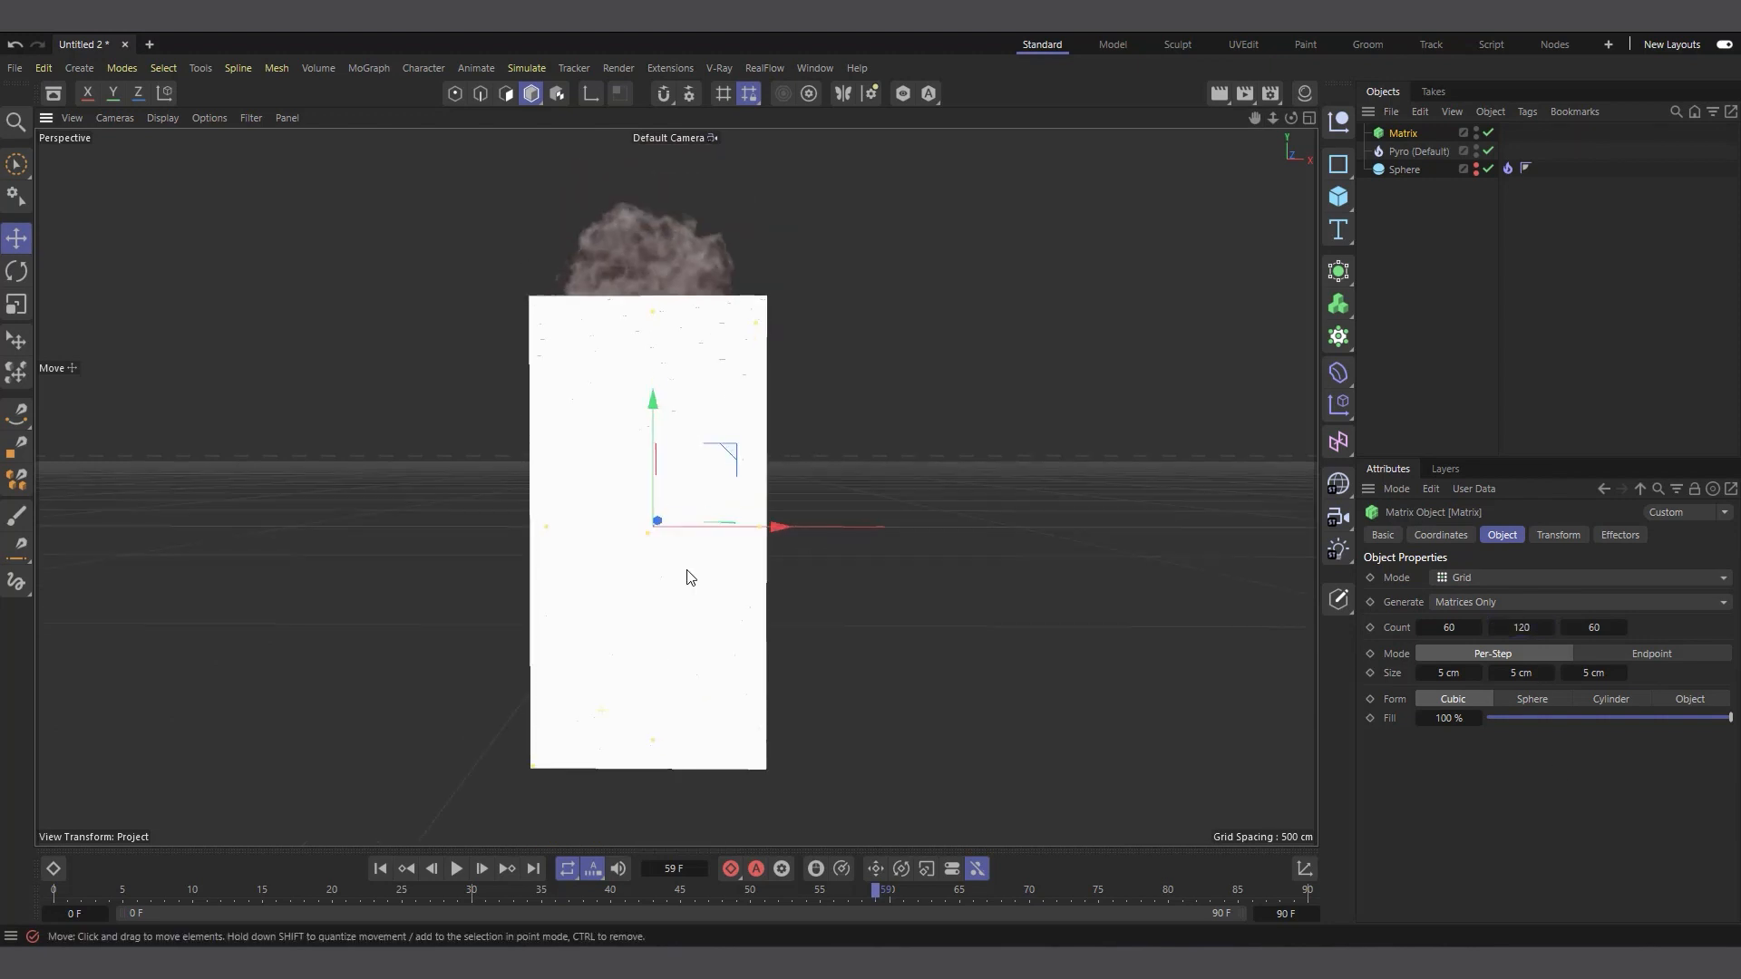
# Raise the Matrix block along the Y axis so that it encloses the mushroom cloud
pyautogui.moveTo(657, 385); pyautogui.dragTo(658, 321)
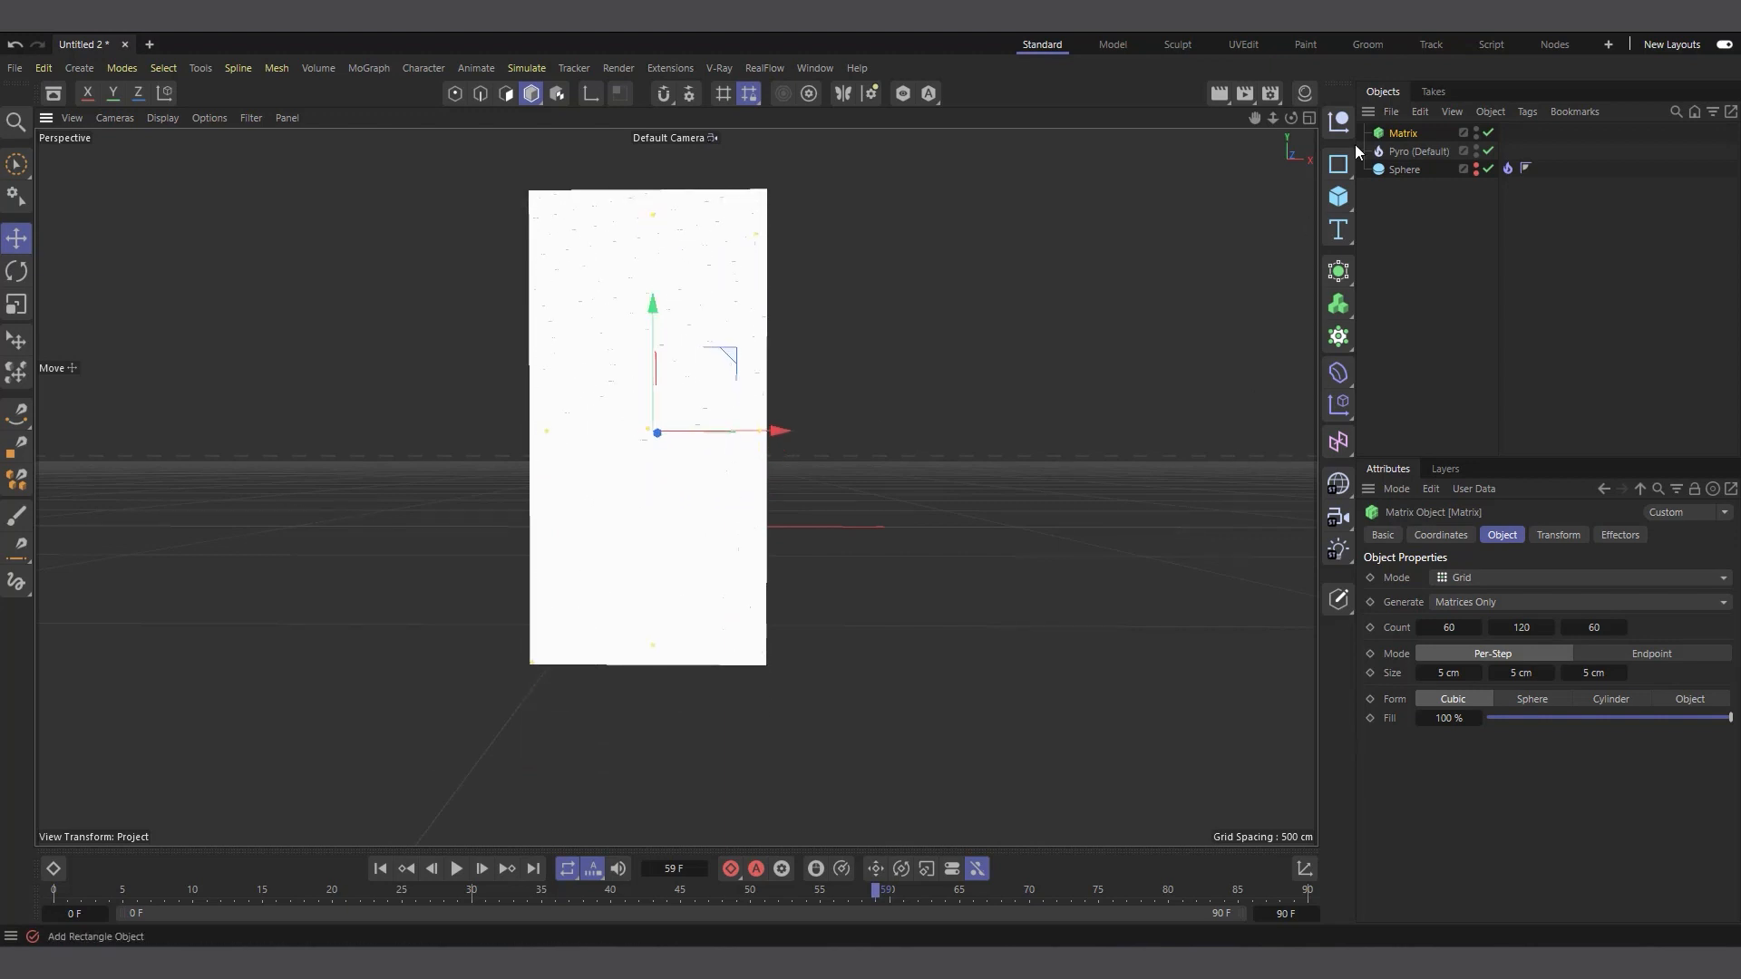
pyautogui.moveTo(1291, 119); pyautogui.dragTo(1279, 211)
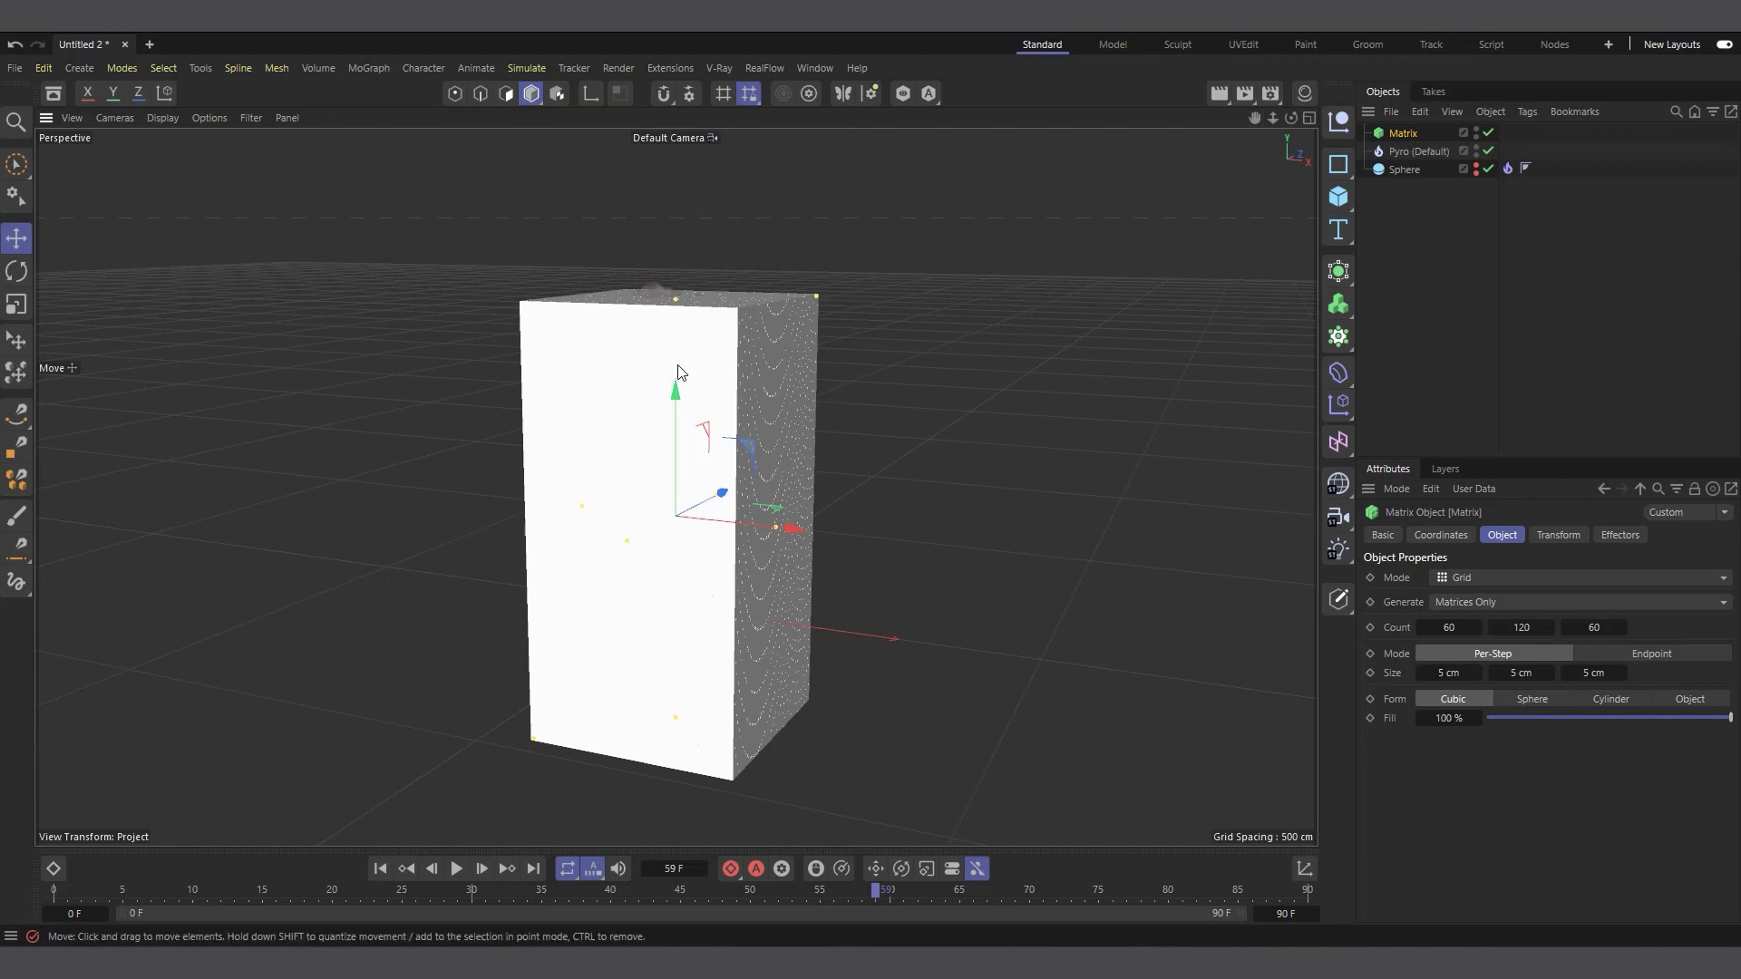
pyautogui.moveTo(677, 390); pyautogui.dragTo(677, 391)
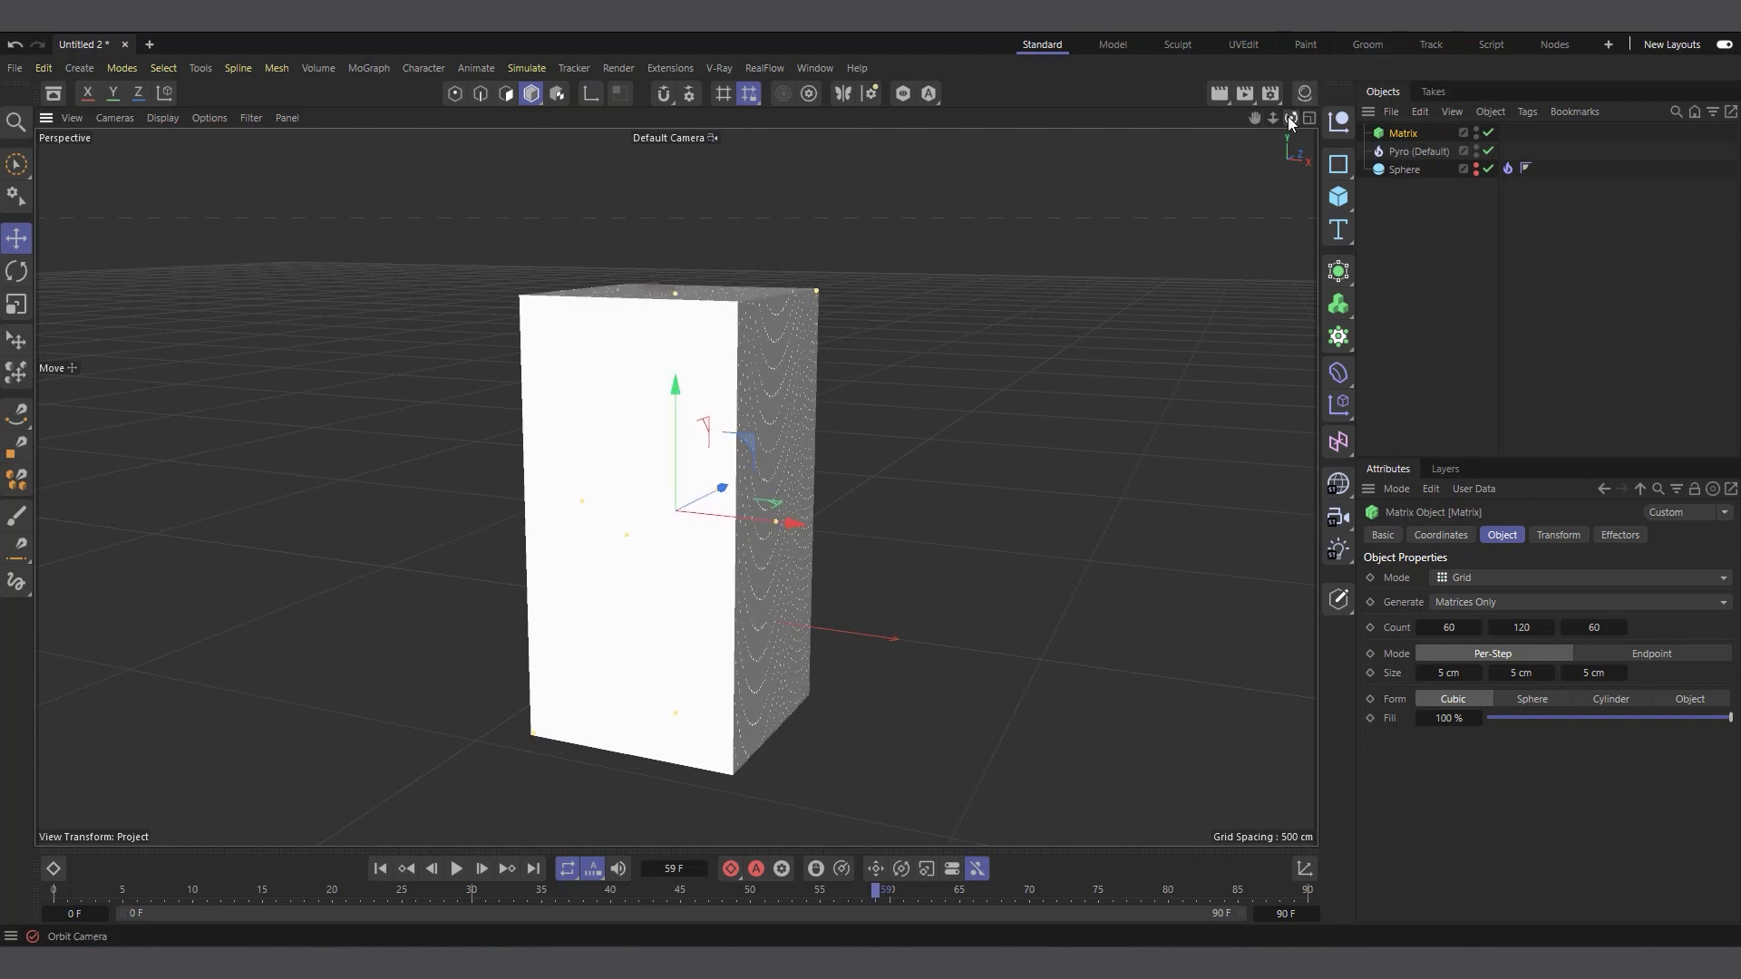
pyautogui.moveTo(1292, 118)
pyautogui.mouseDown()
pyautogui.moveTo(1349, 29)
pyautogui.moveTo(1239, 180)
pyautogui.moveTo(1291, 125)
pyautogui.mouseUp()
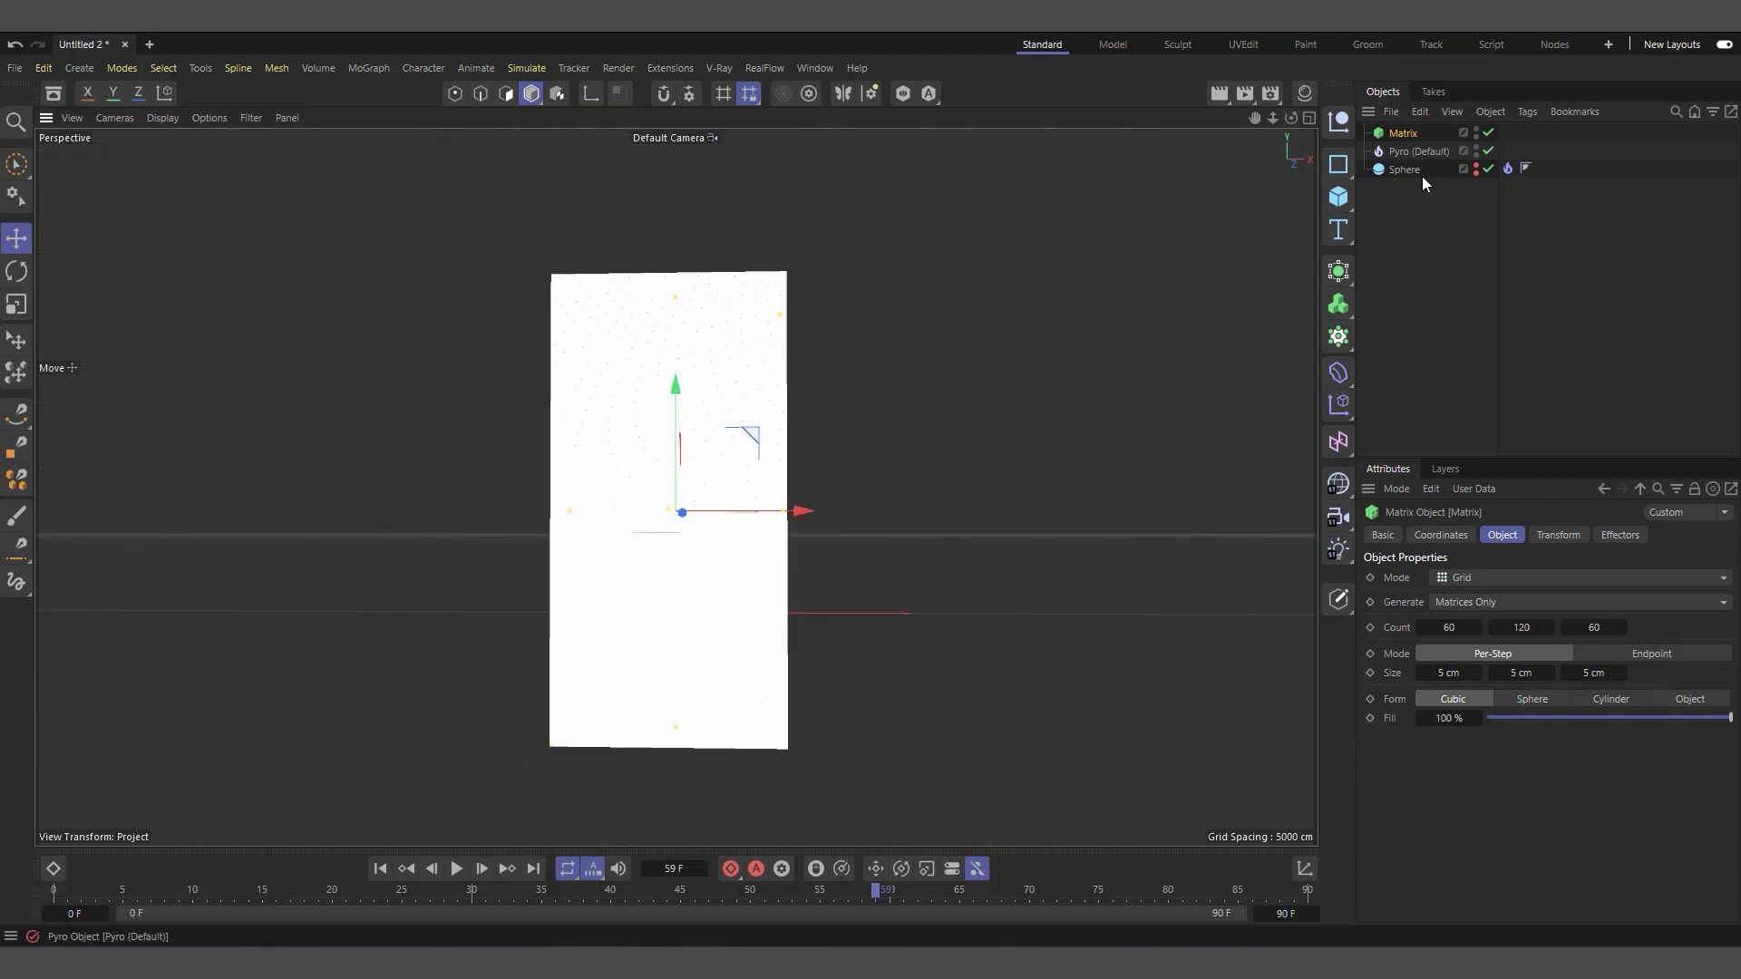
# Add a Plain effector to the Matrix object and check the Matrix's list of effectors for it
pyautogui.click(1351, 416)
pyautogui.click(1407, 443)
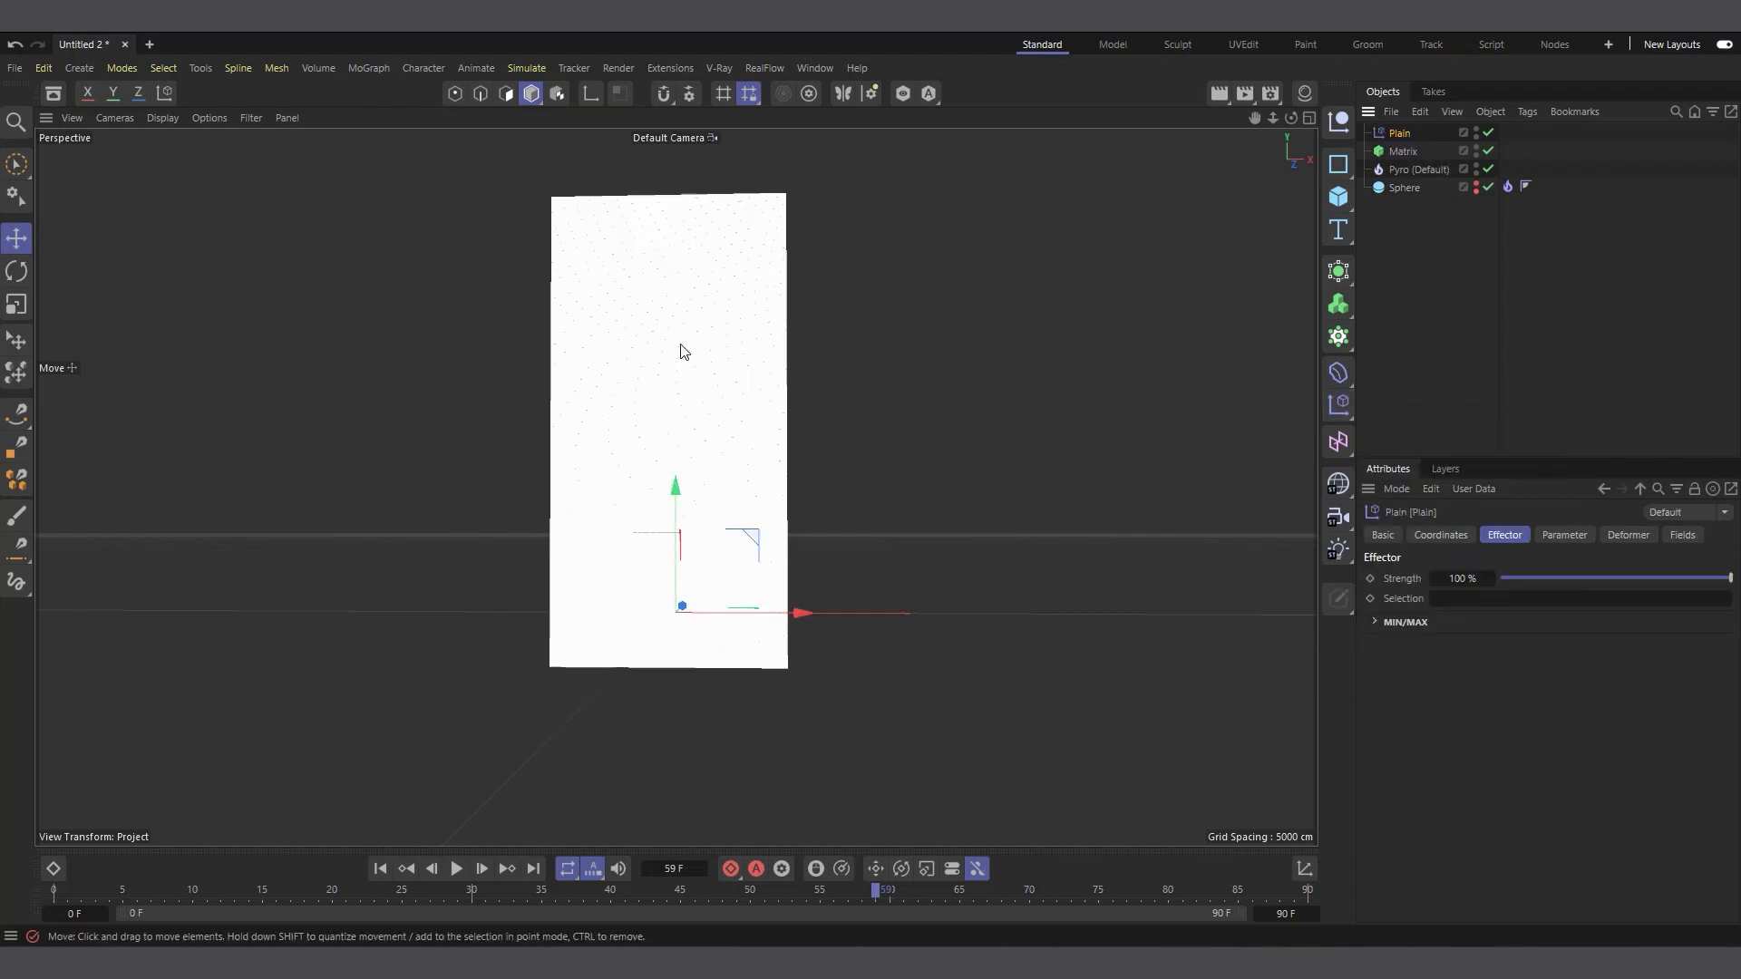
pyautogui.click(1403, 152)
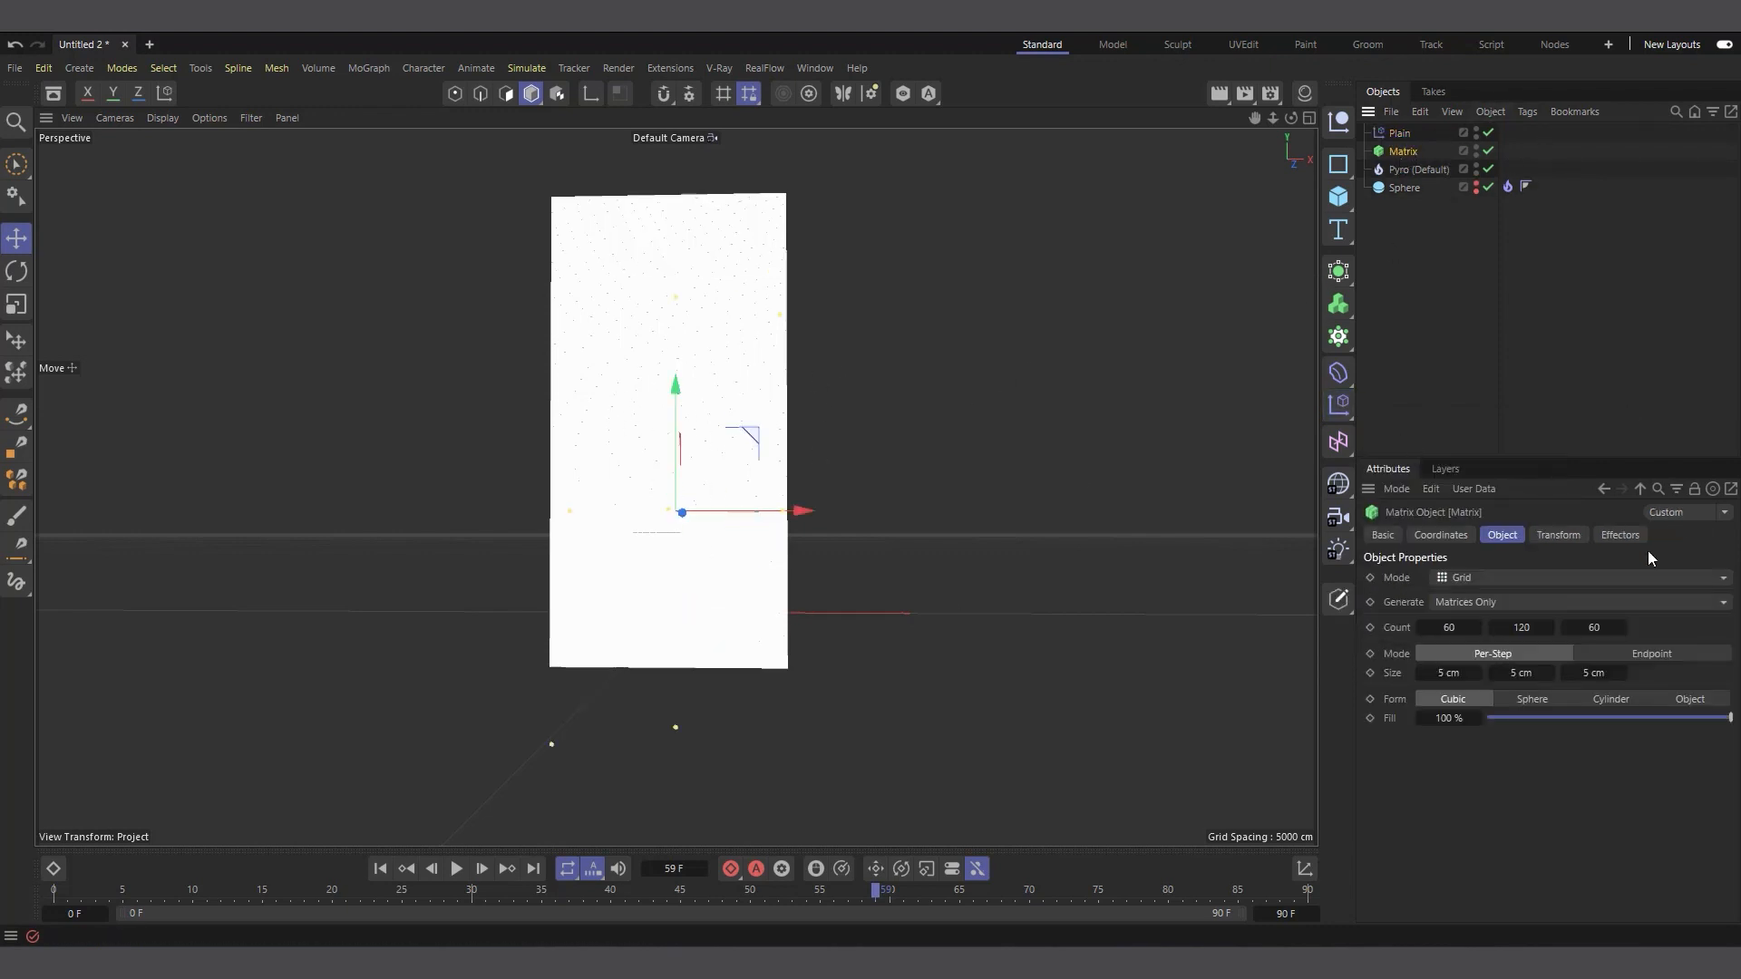
pyautogui.click(1621, 536)
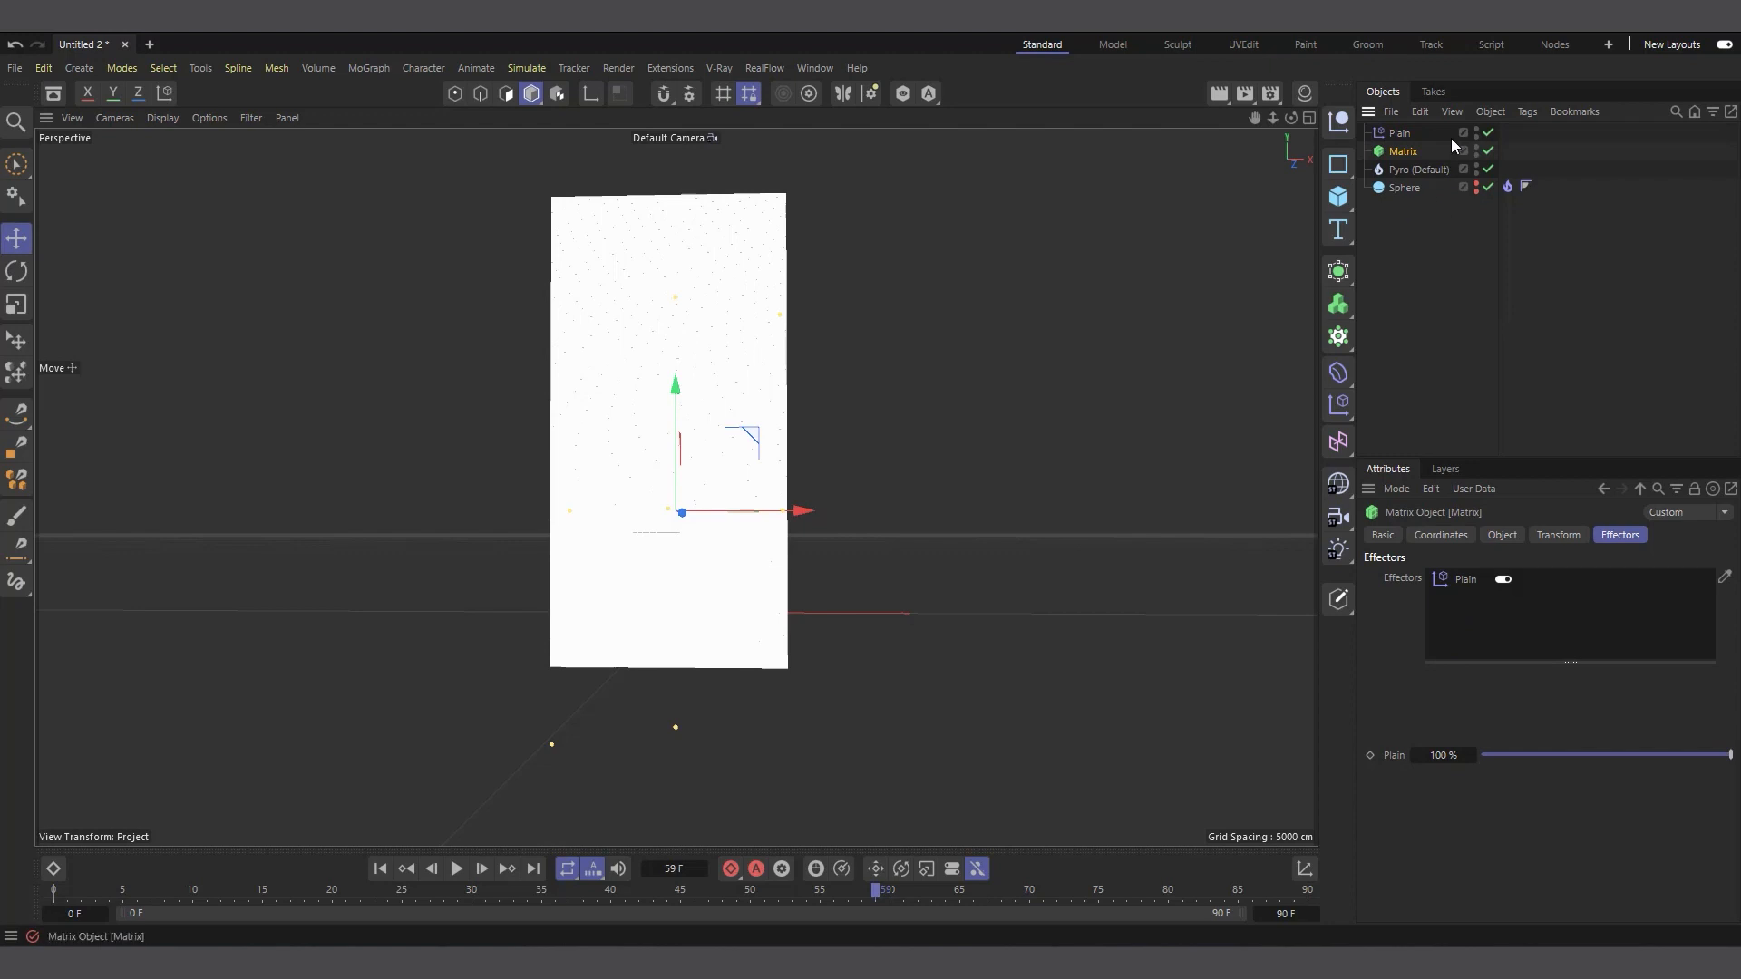
pyautogui.click(1502, 535)
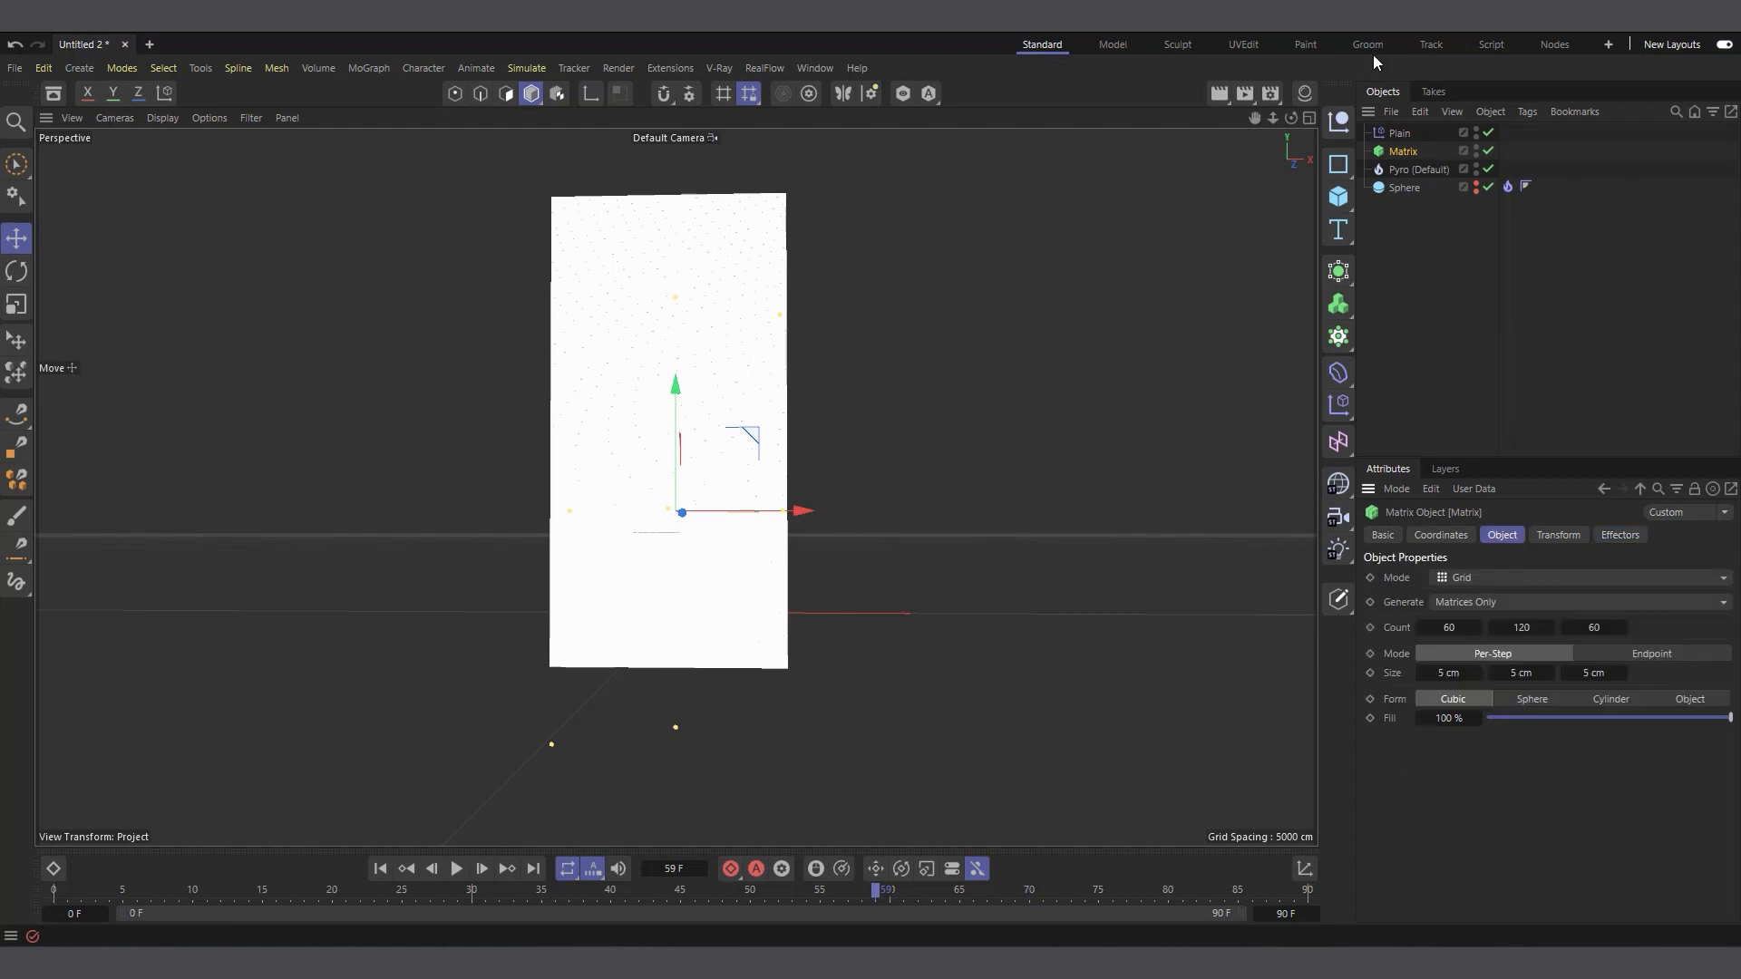
# Turn off Position and turn on Visibility in the Plain effector's parameters
pyautogui.click(1402, 136)
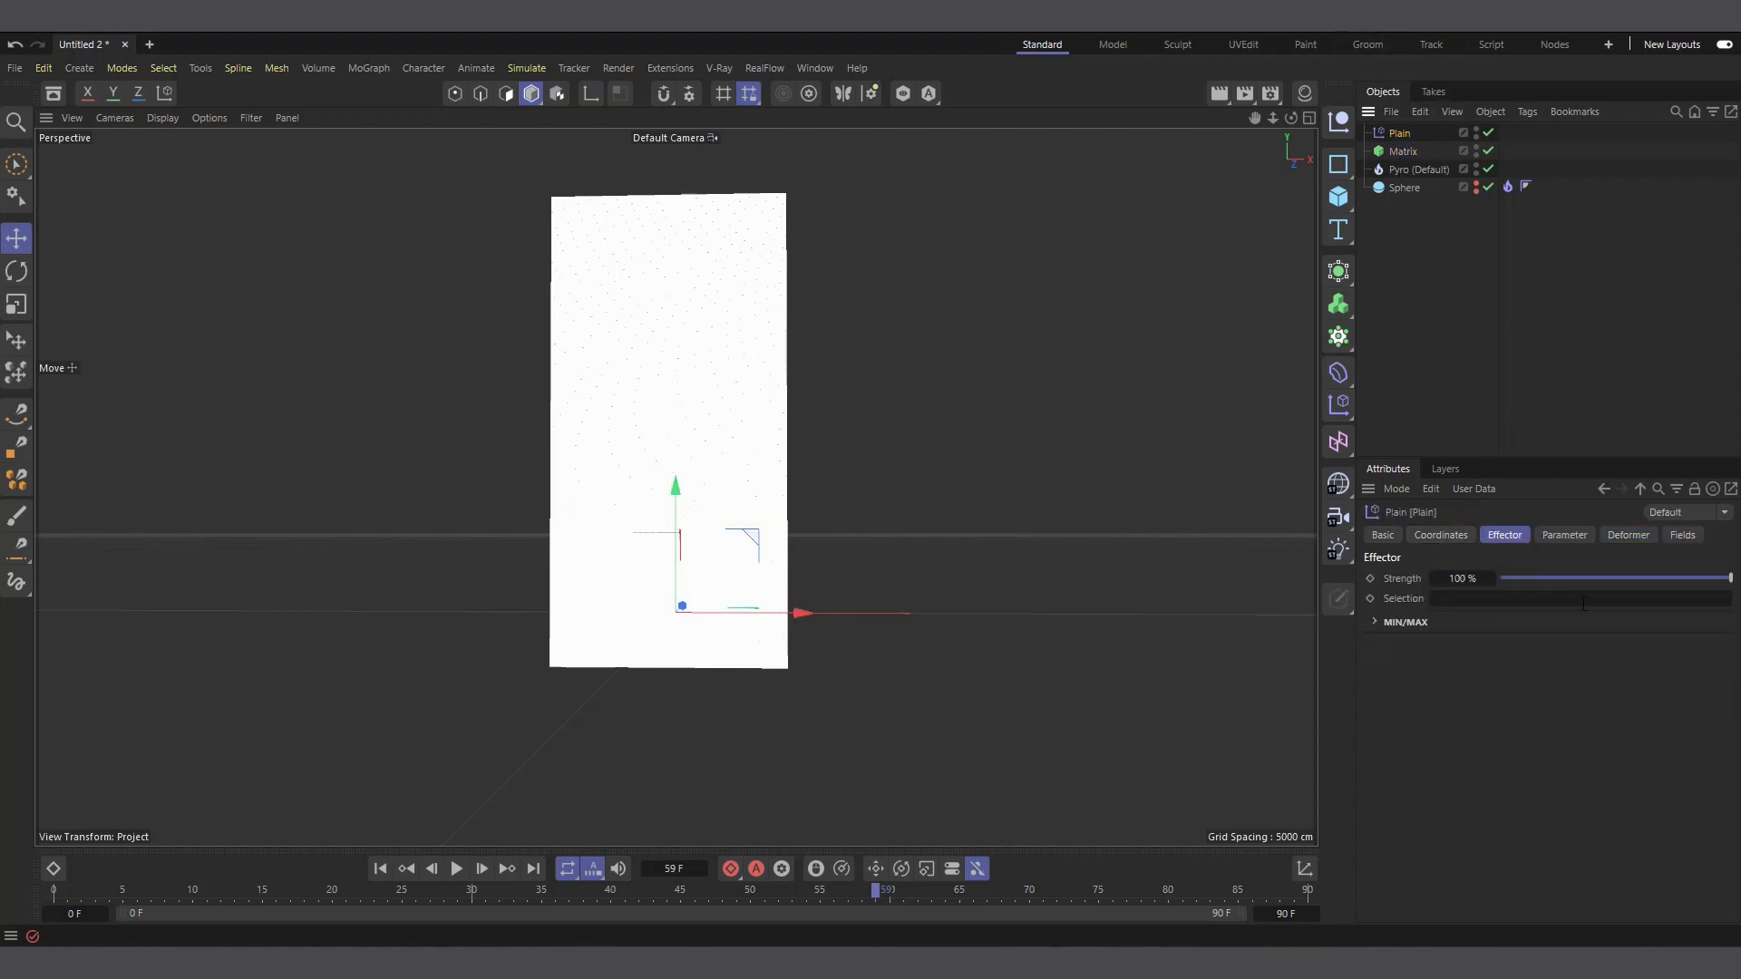
pyautogui.click(1568, 536)
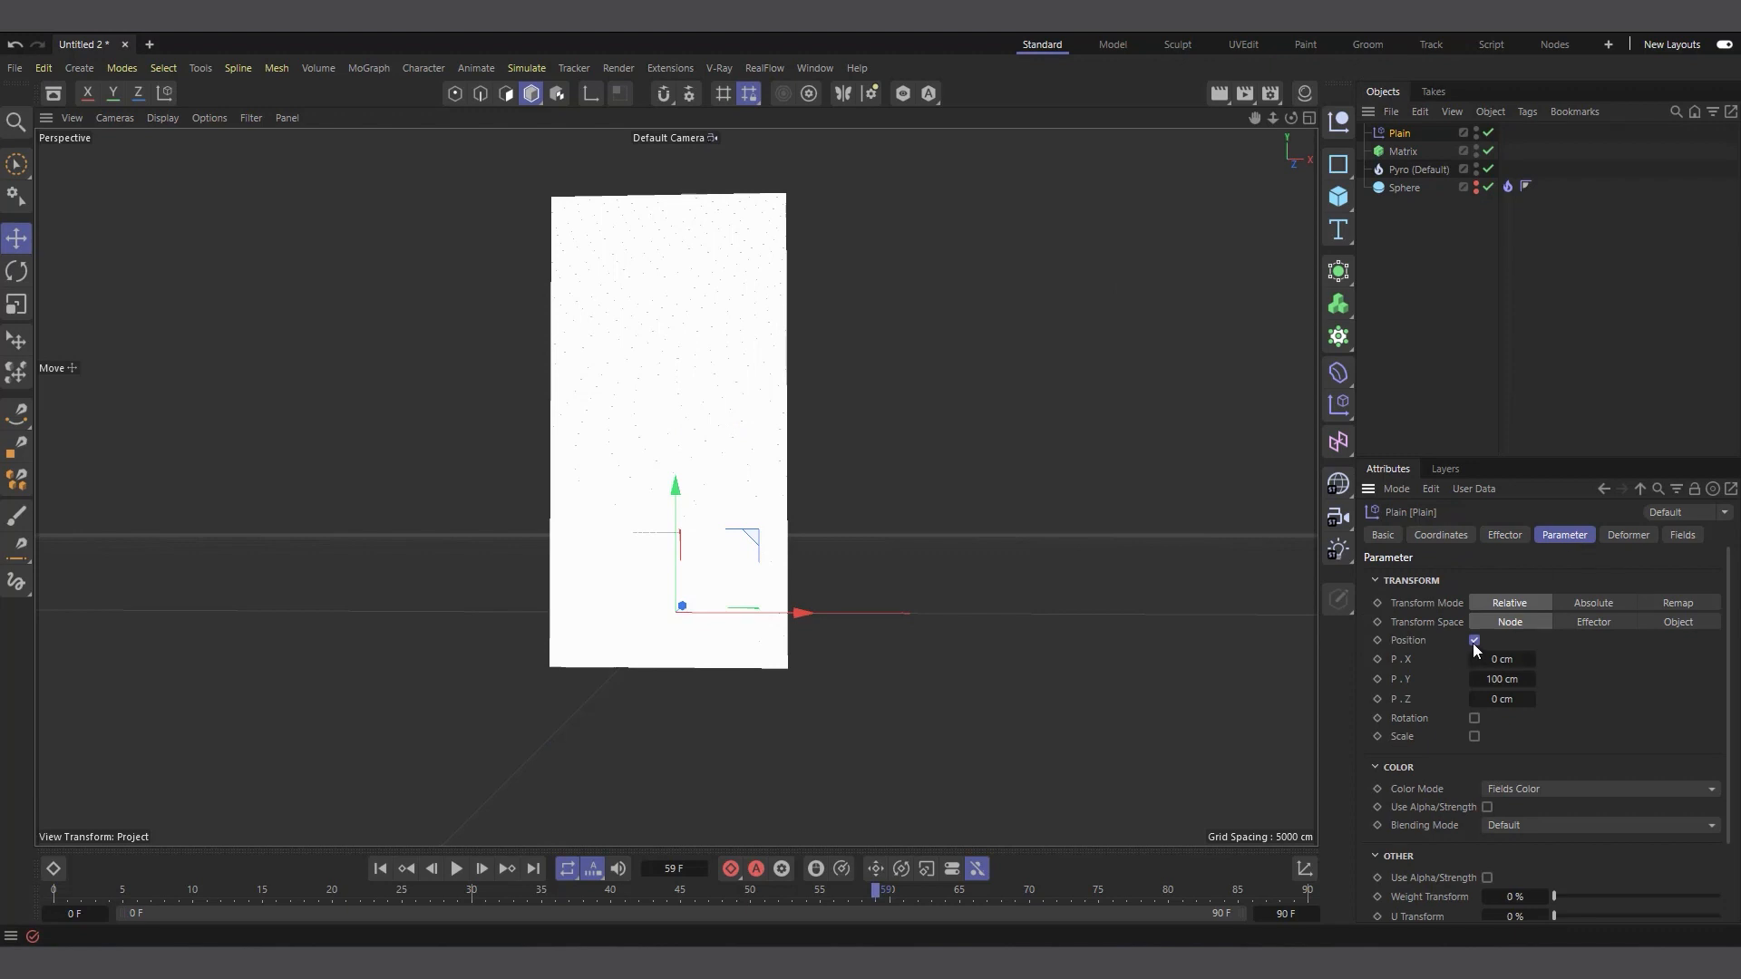
pyautogui.click(1474, 640)
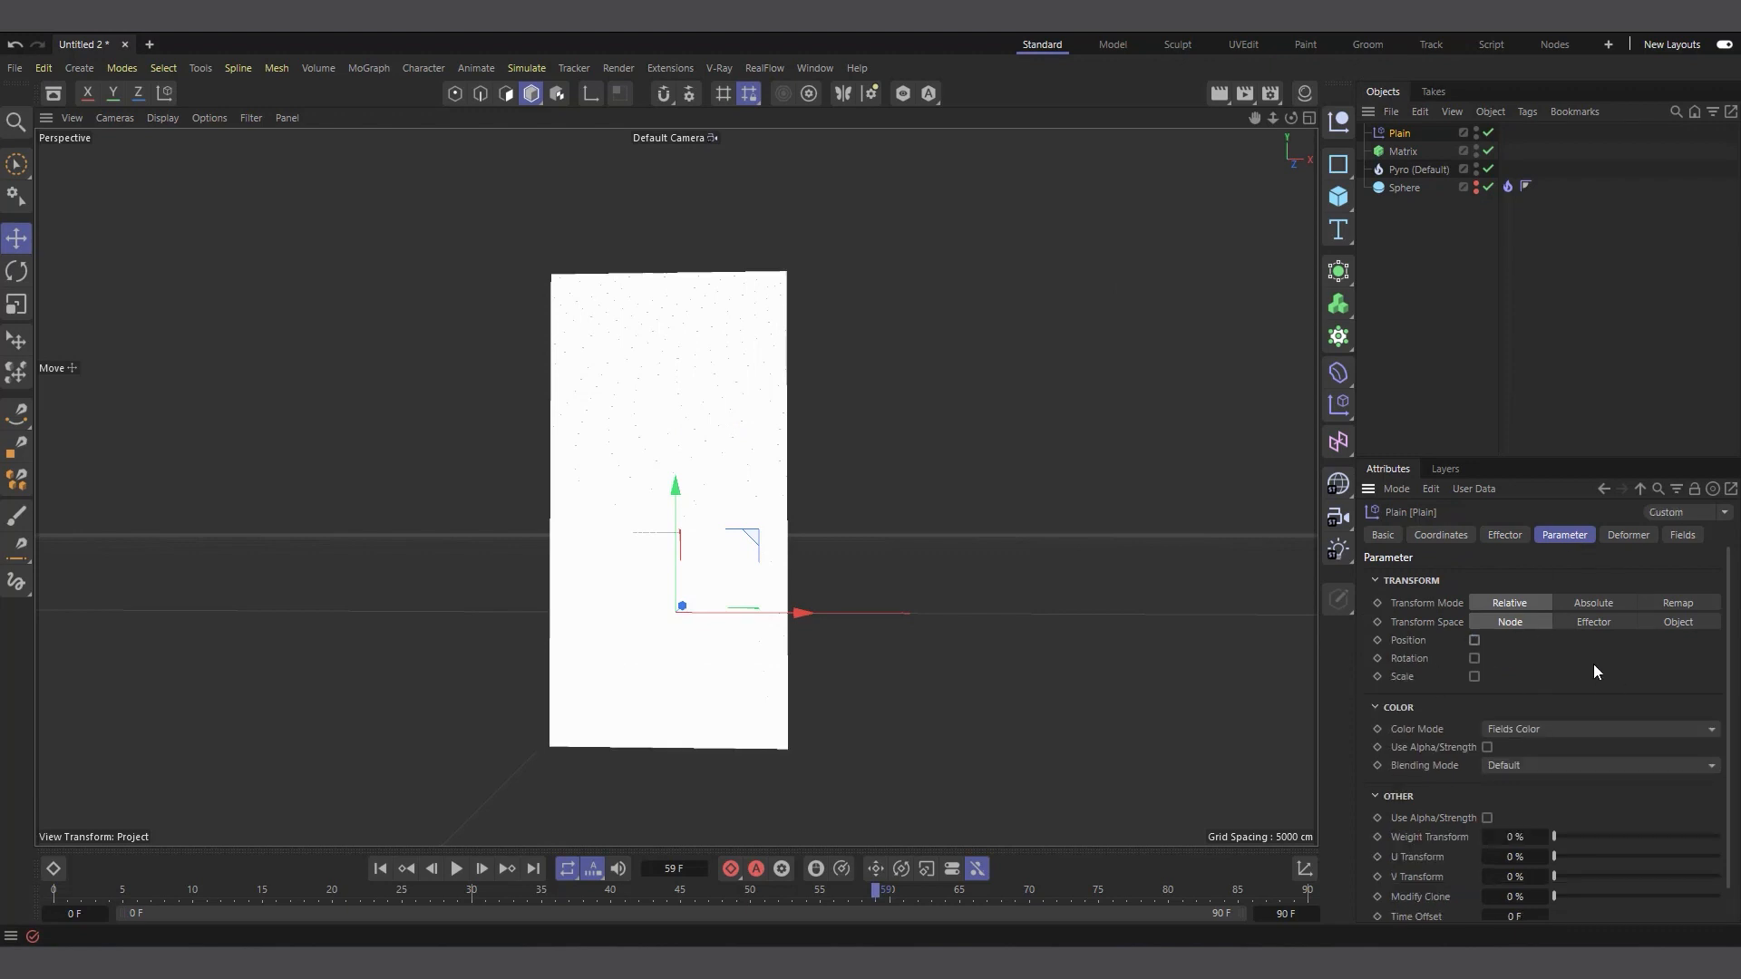
pyautogui.scroll(-1, 1605, 674)
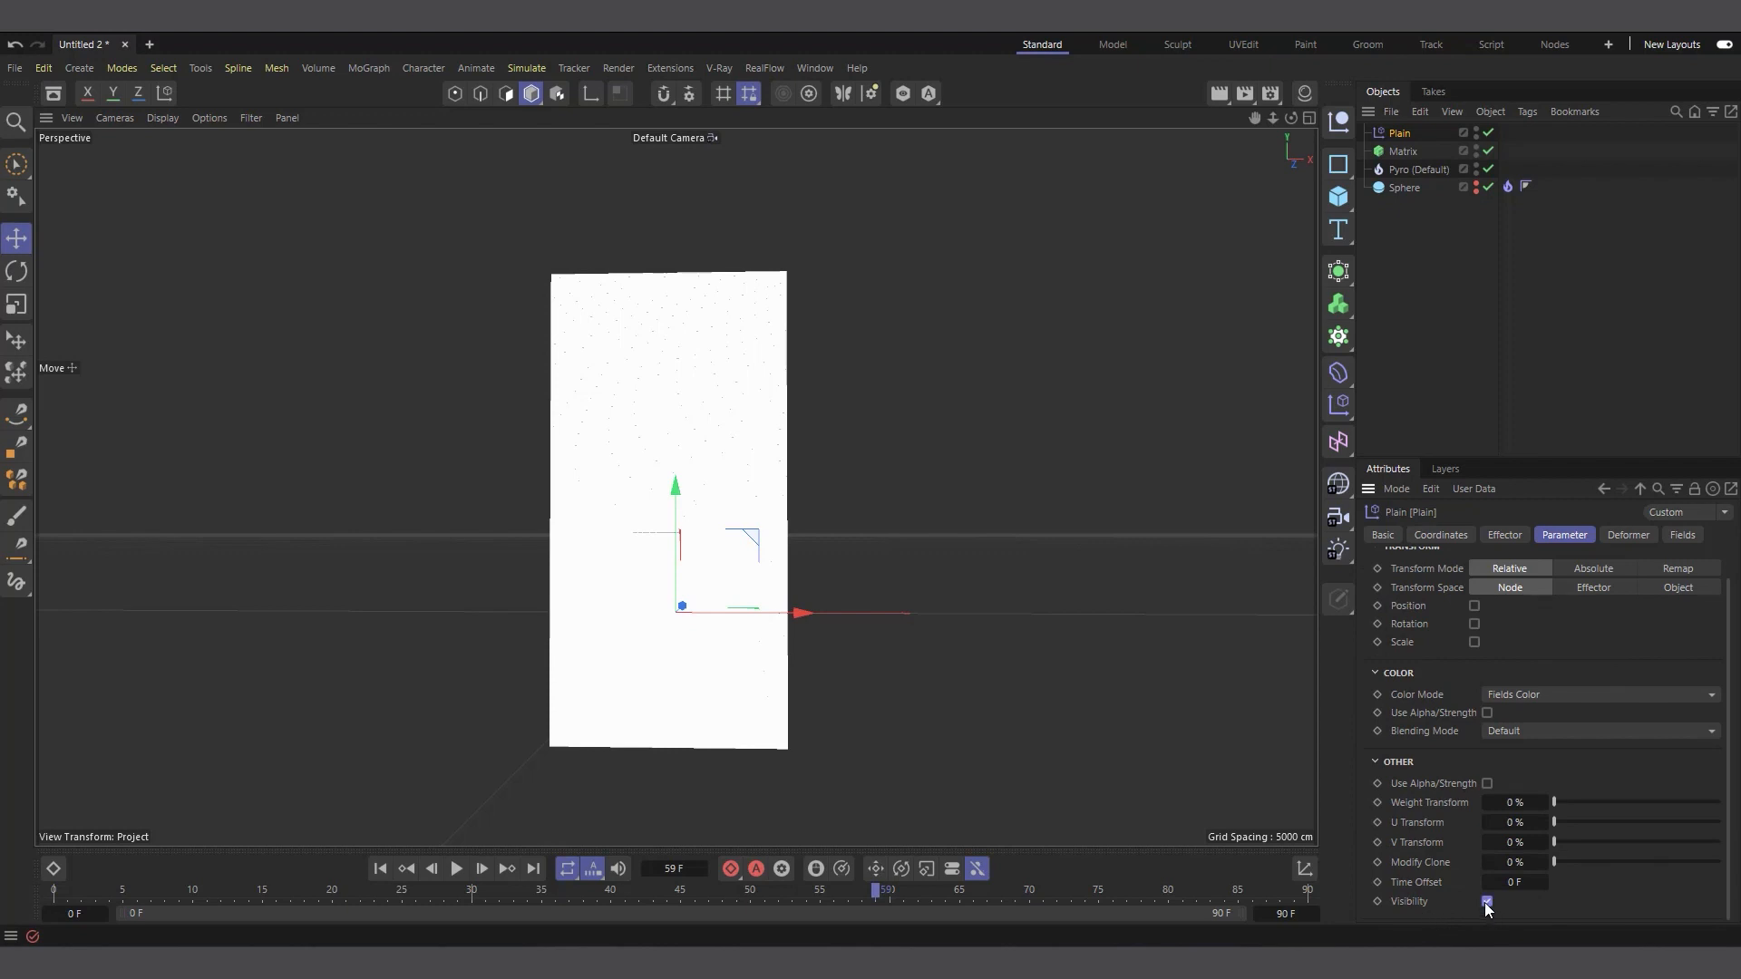
# Assign the Pyro object as the field of the Plain effector so that the cloud controls the Matrix points' visibility
pyautogui.click(1679, 537)
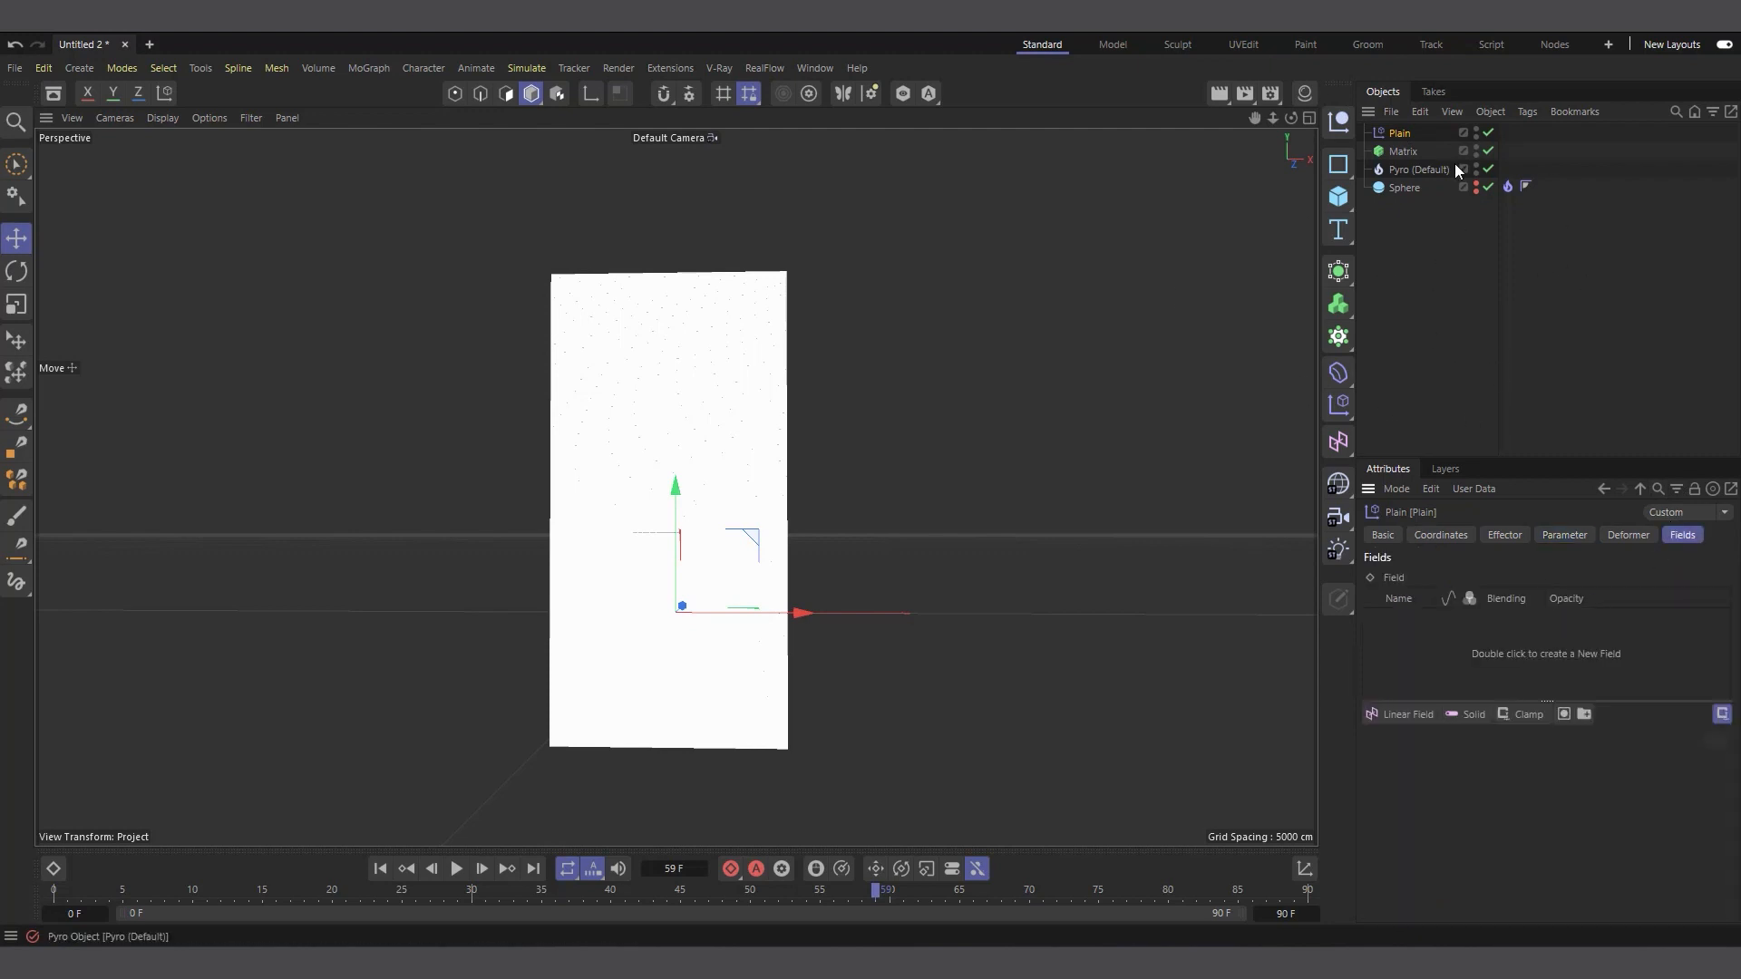
pyautogui.moveTo(1434, 171); pyautogui.dragTo(1425, 647)
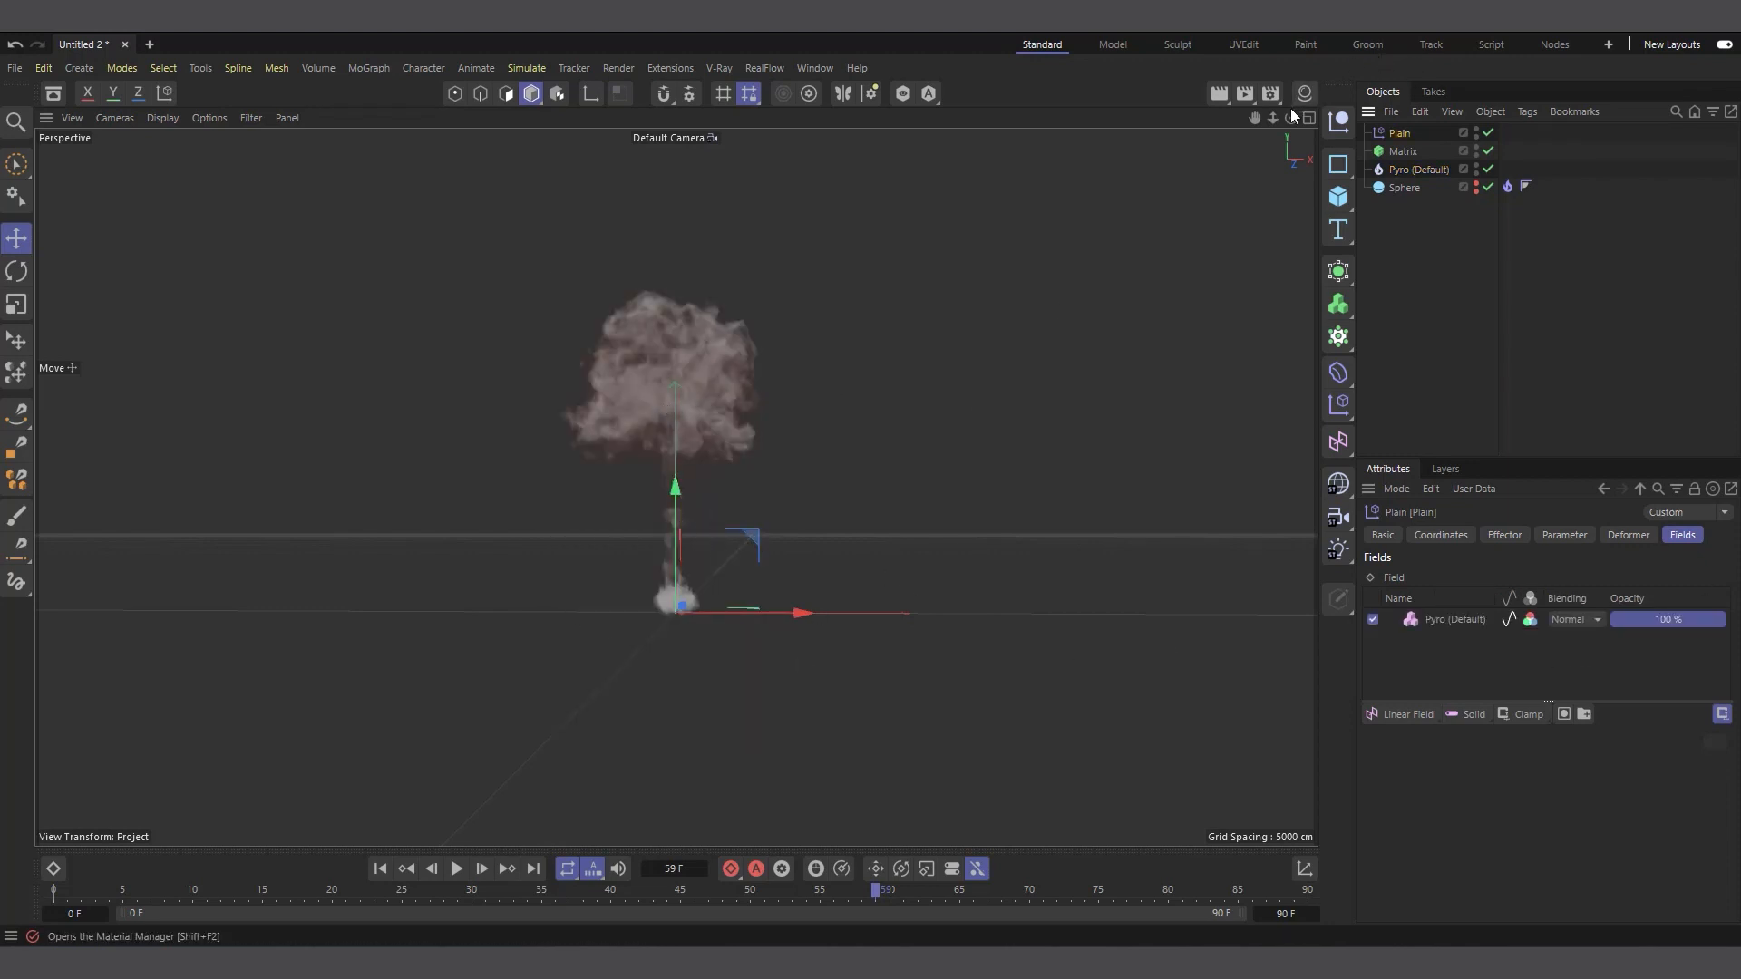
pyautogui.moveTo(1292, 118); pyautogui.dragTo(1291, 172)
pyautogui.moveTo(675, 612); pyautogui.dragTo(590, 526)
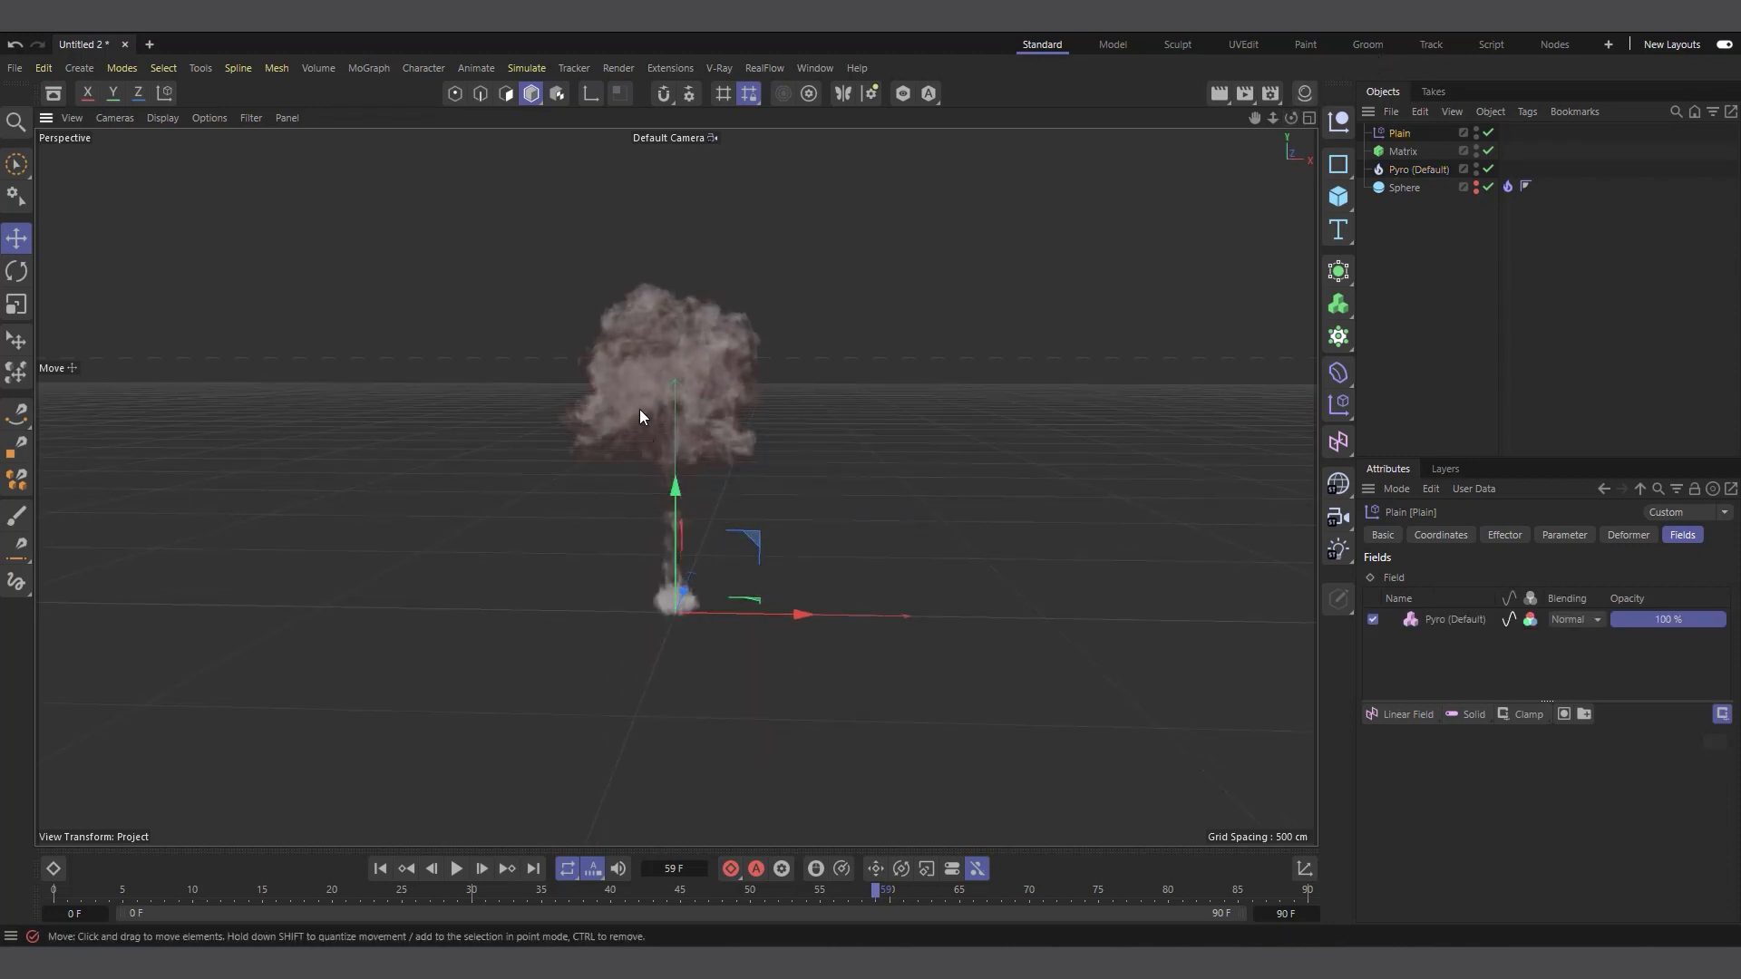
pyautogui.scroll(1, 624, 254)
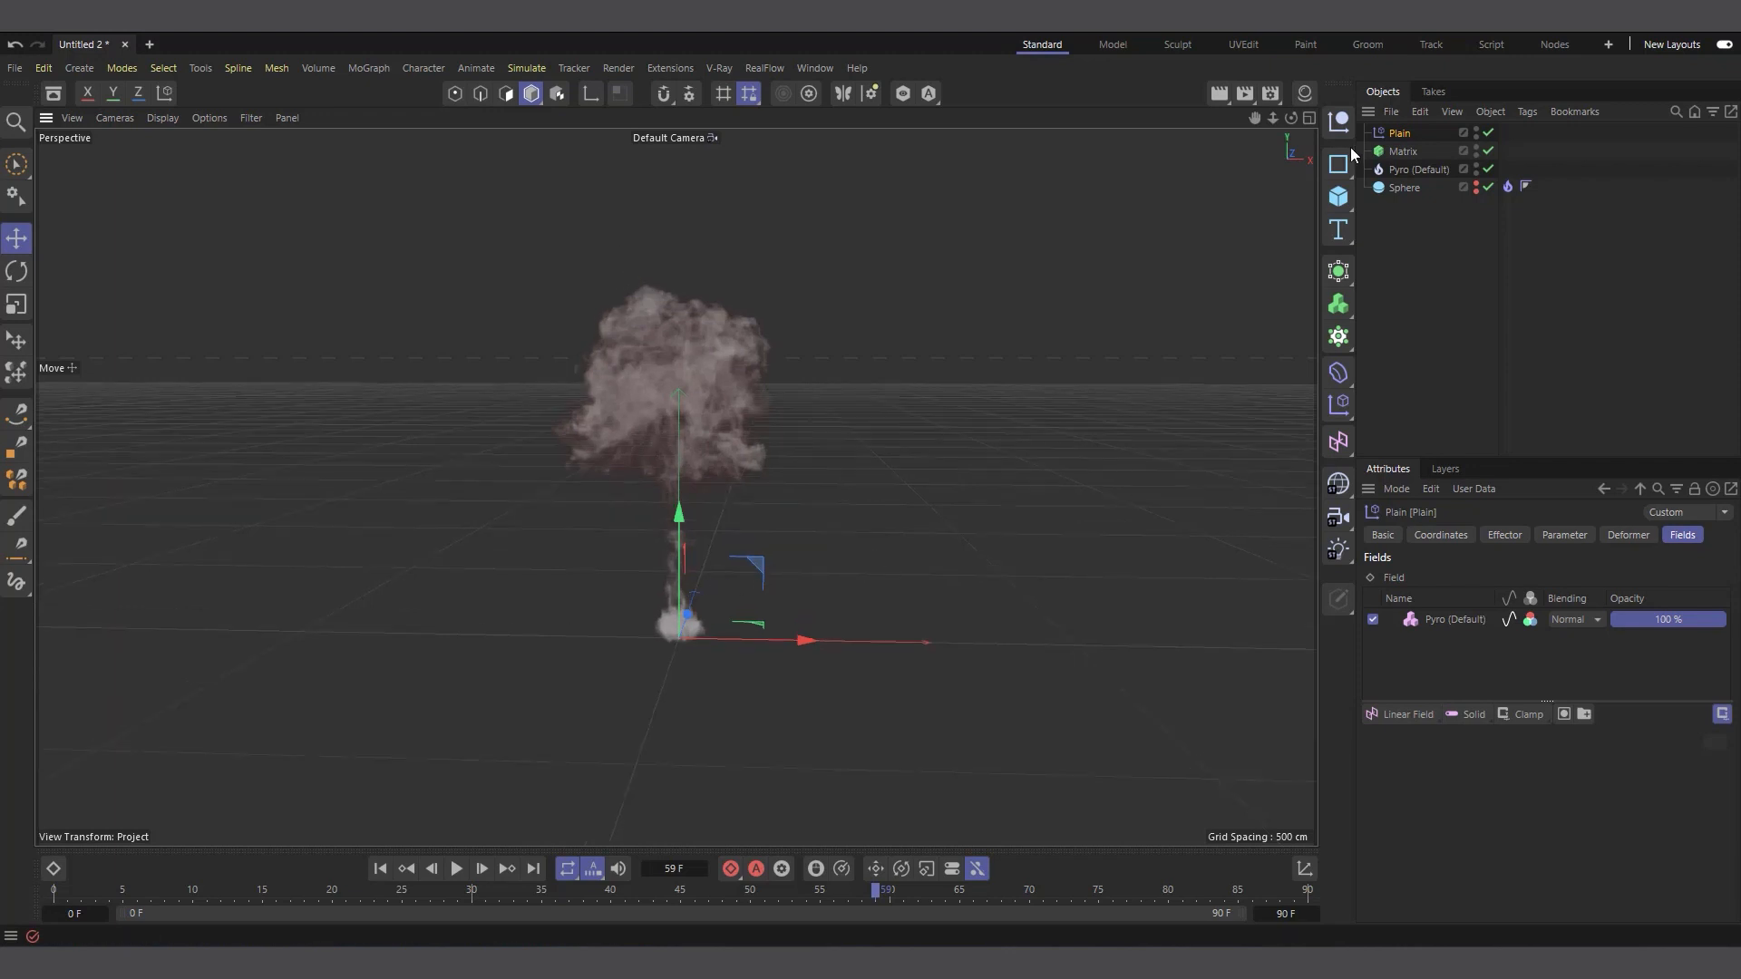
pyautogui.moveTo(1292, 119); pyautogui.dragTo(1291, 101)
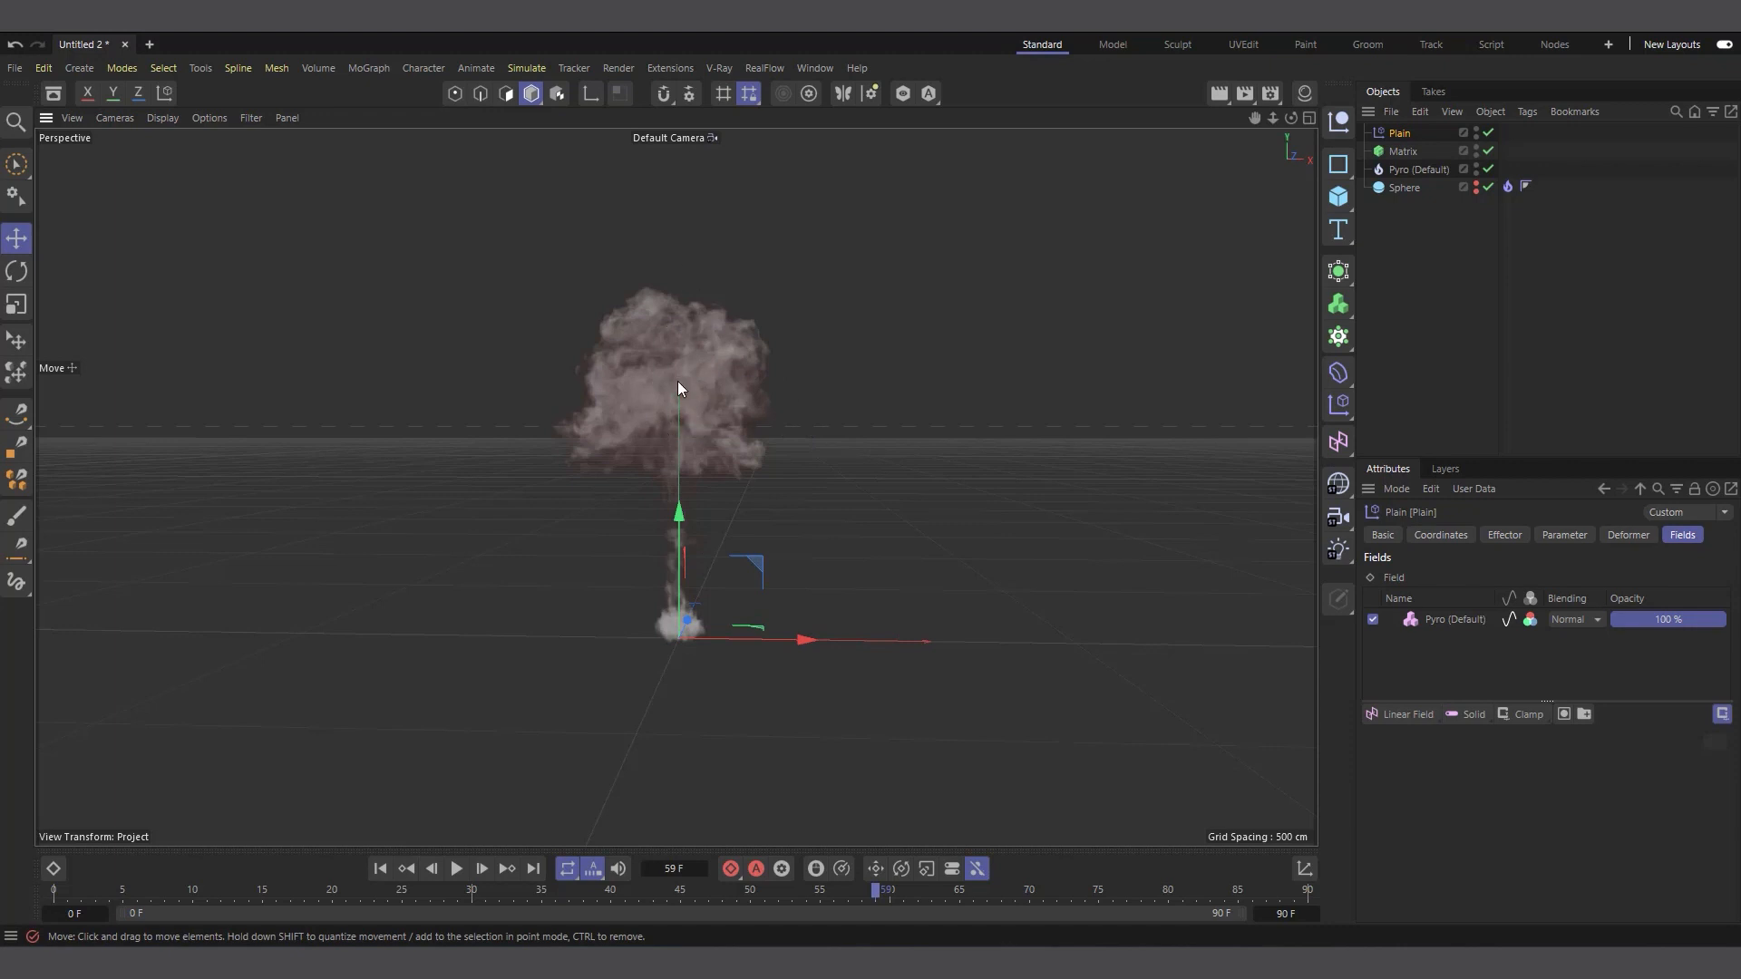
pyautogui.moveTo(1256, 119); pyautogui.dragTo(1255, 169)
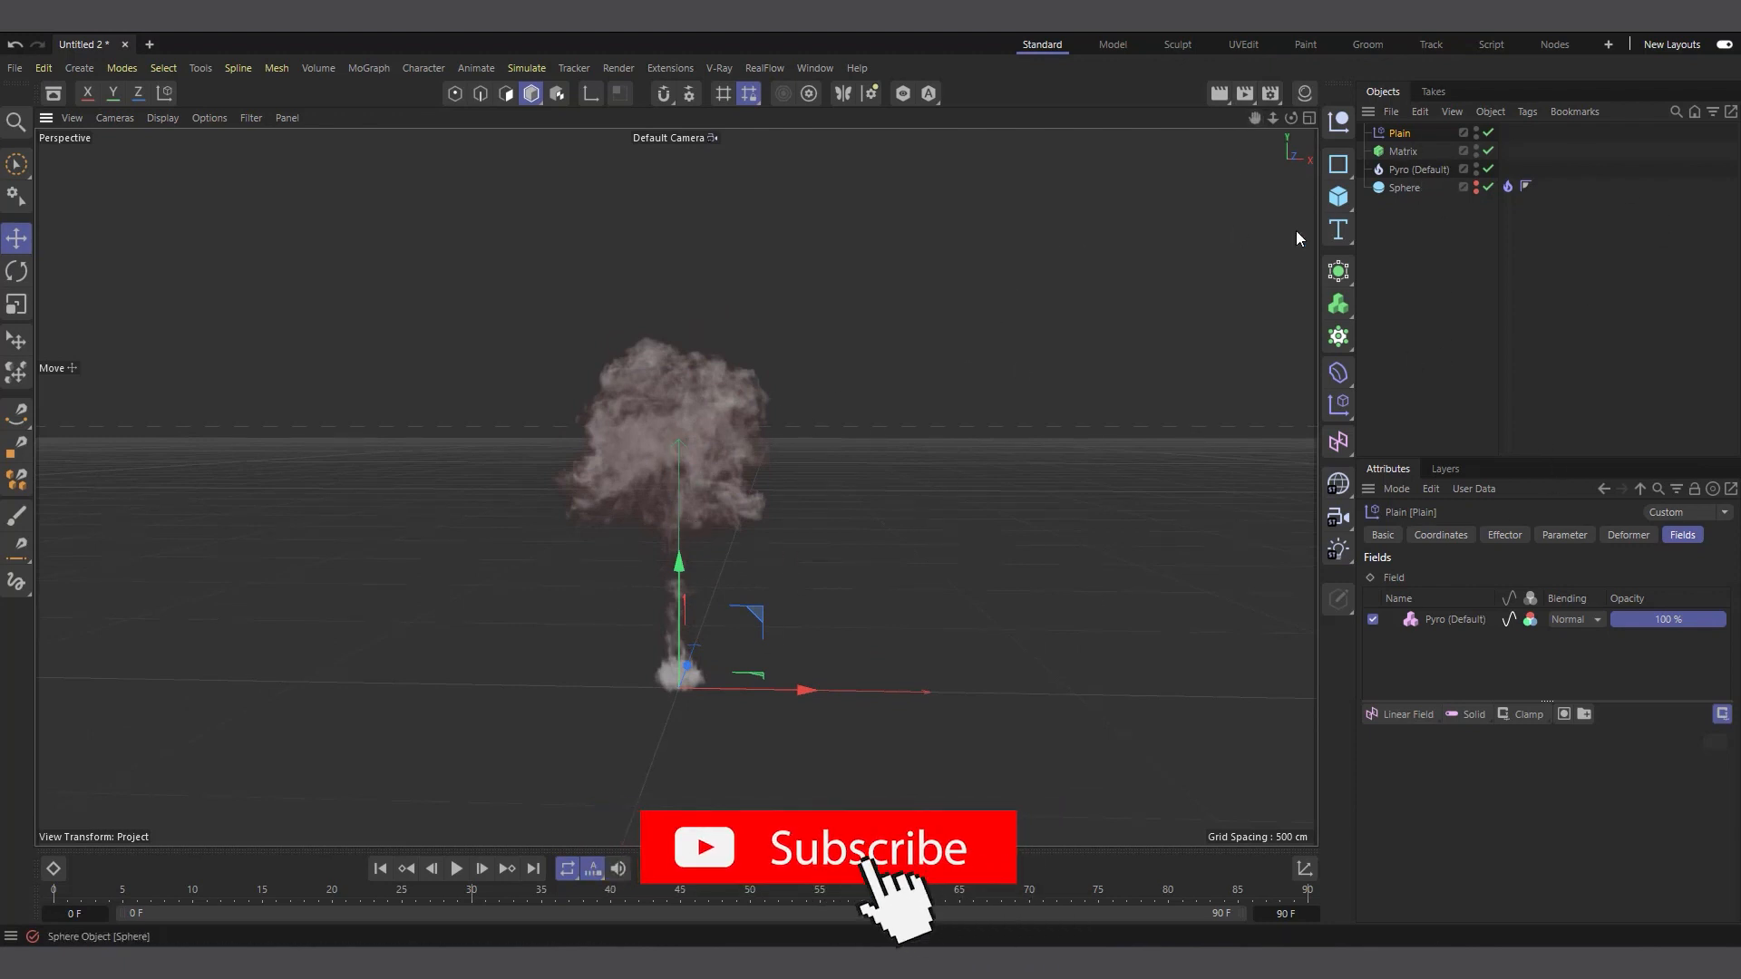
# Set the Pyro object's Fuel, Temperature and Density output channels to On
pyautogui.click(1418, 169)
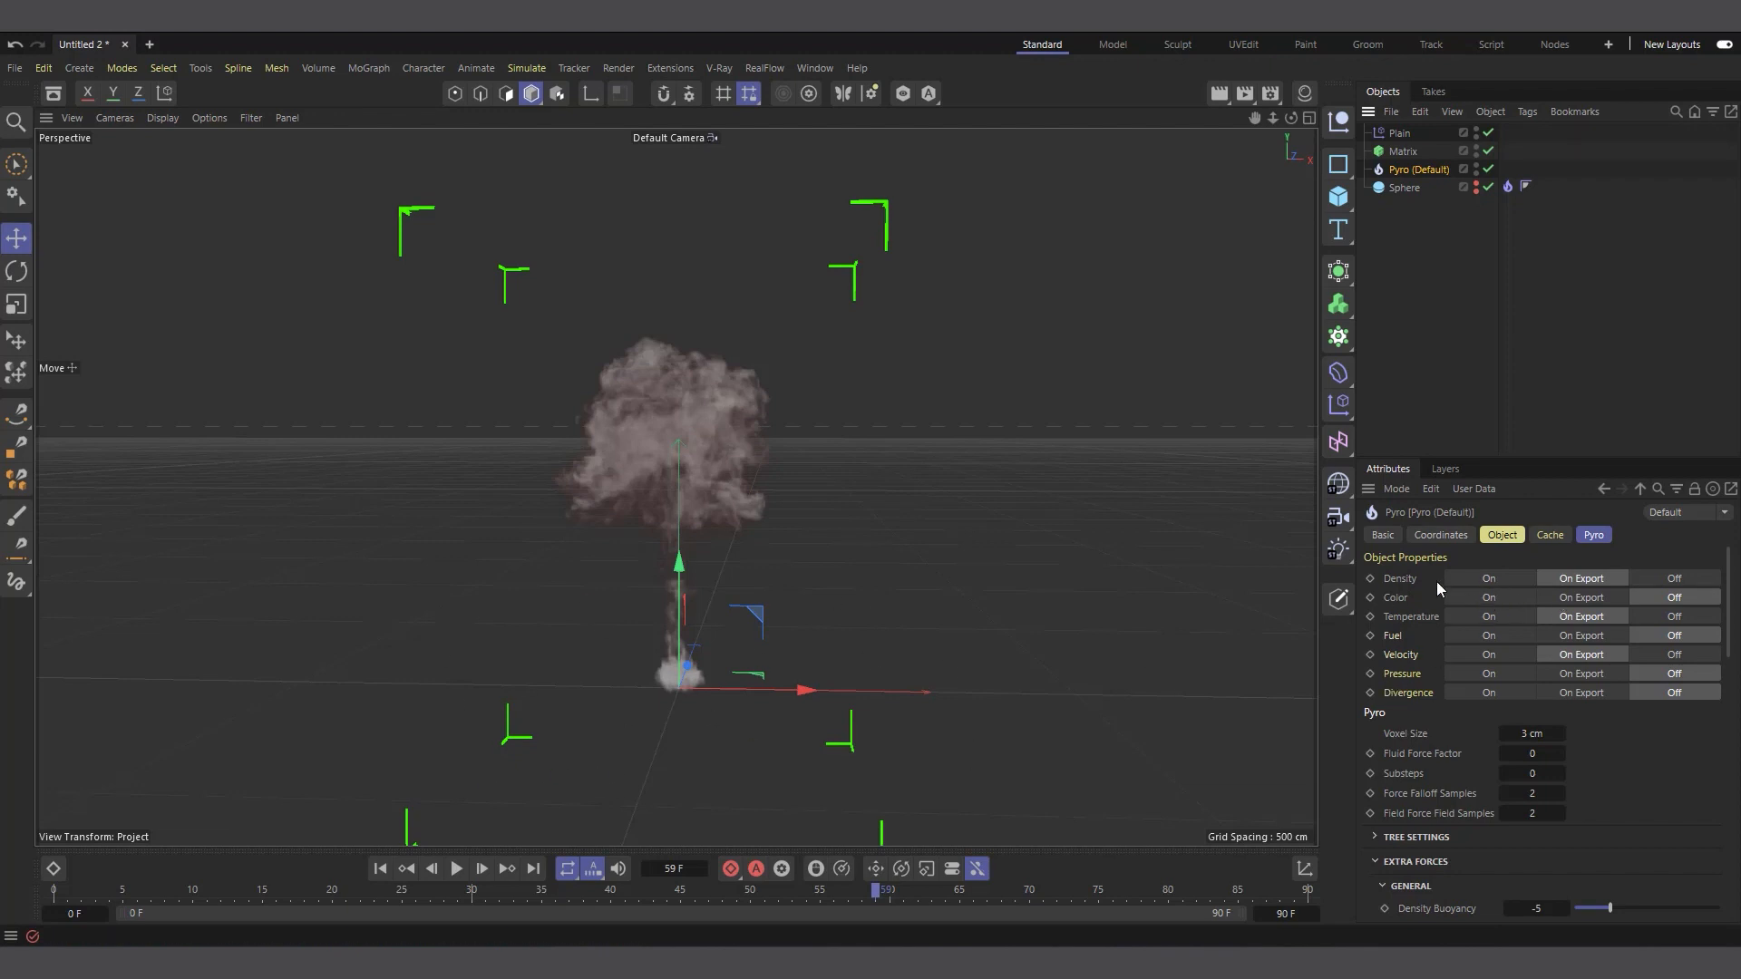
pyautogui.click(1503, 634)
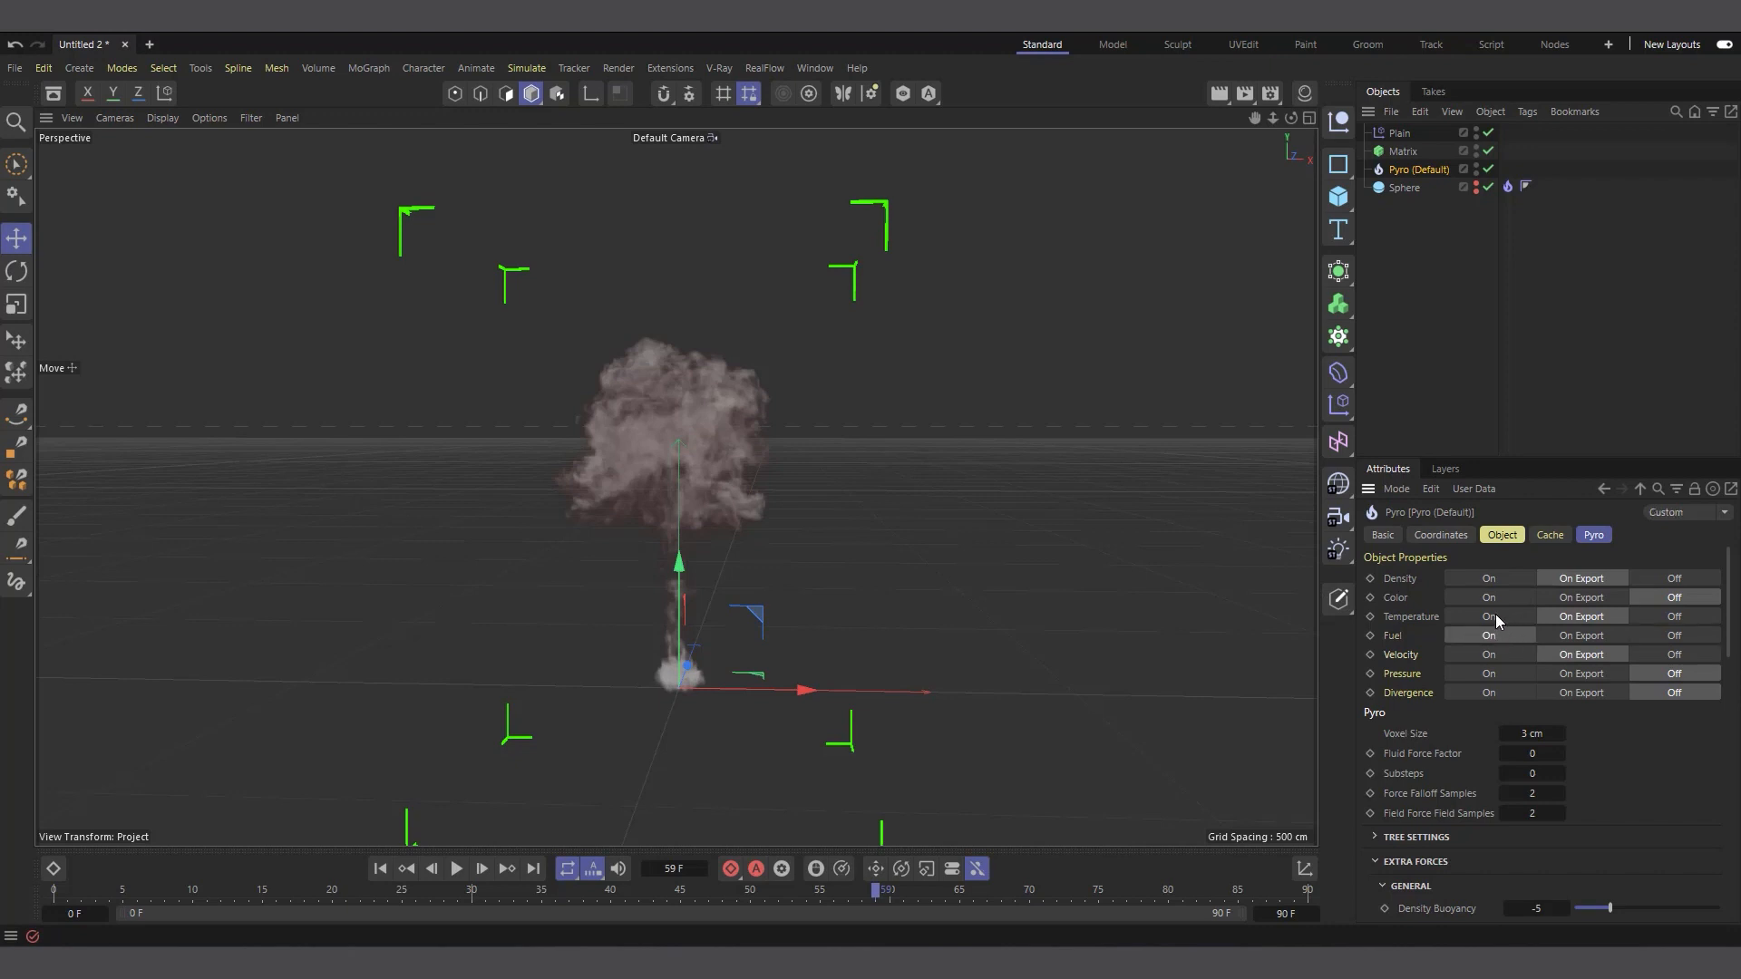
pyautogui.click(1495, 616)
pyautogui.click(1476, 579)
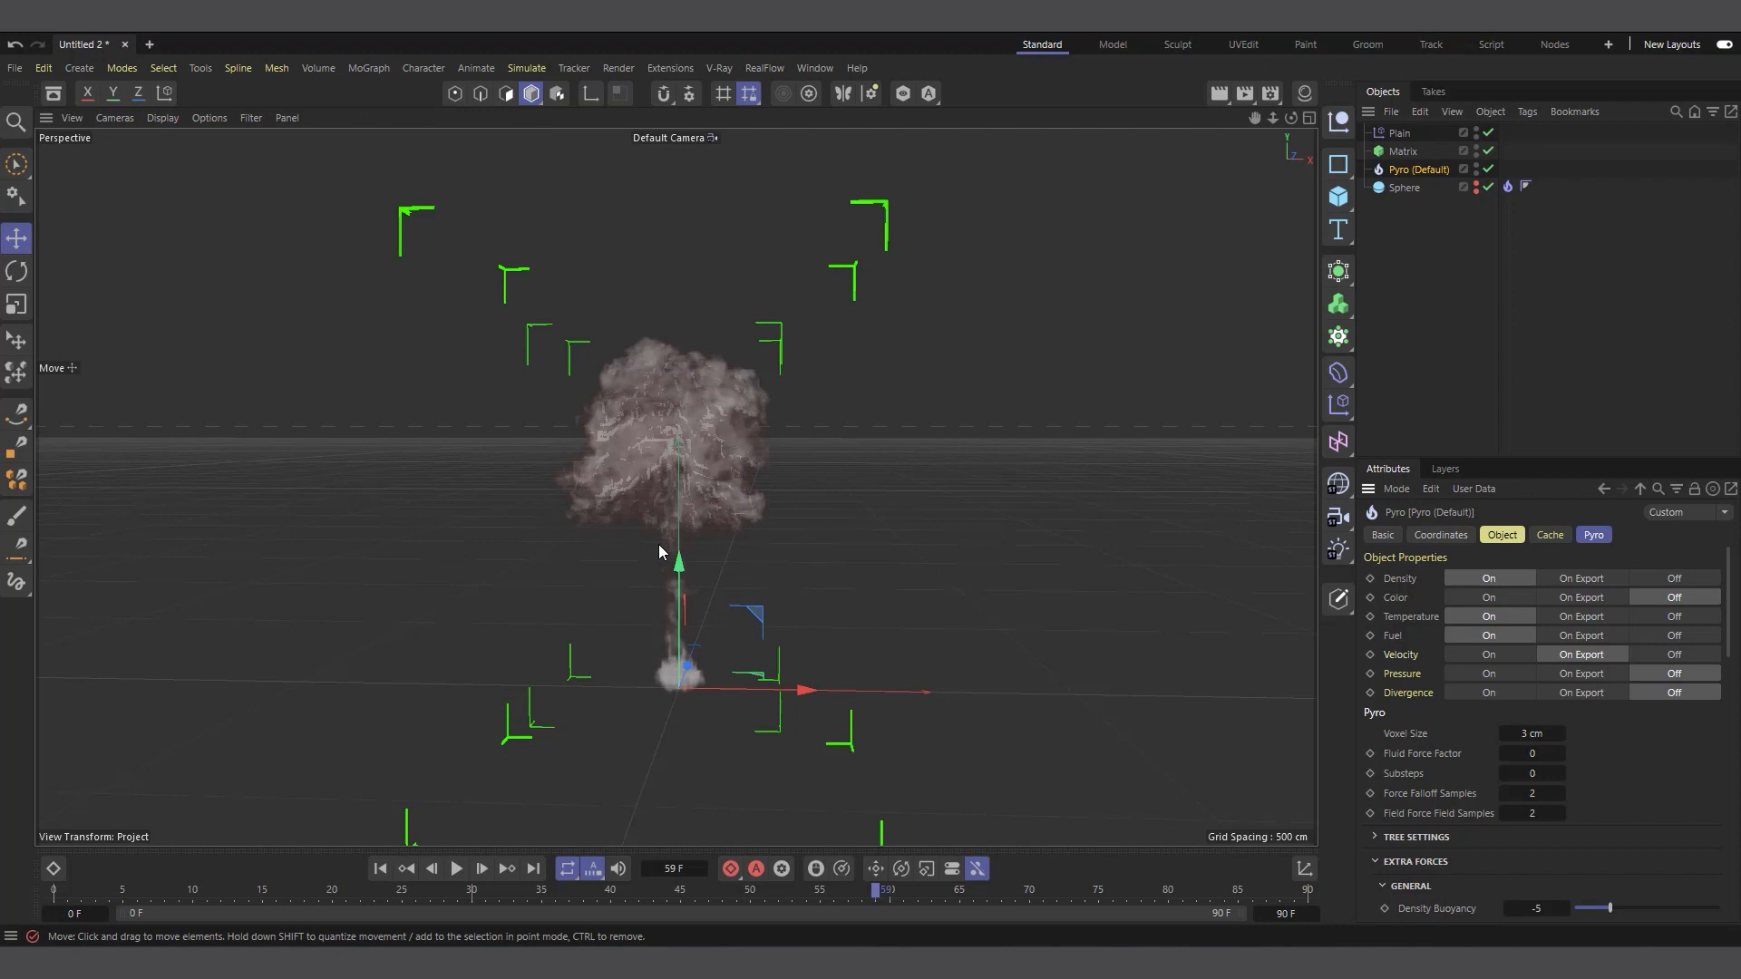
# Check the Matrix object's effectors and the Pyro field layer assigned to the Plain effector, with the Pyro cloud hidden
pyautogui.click(1402, 136)
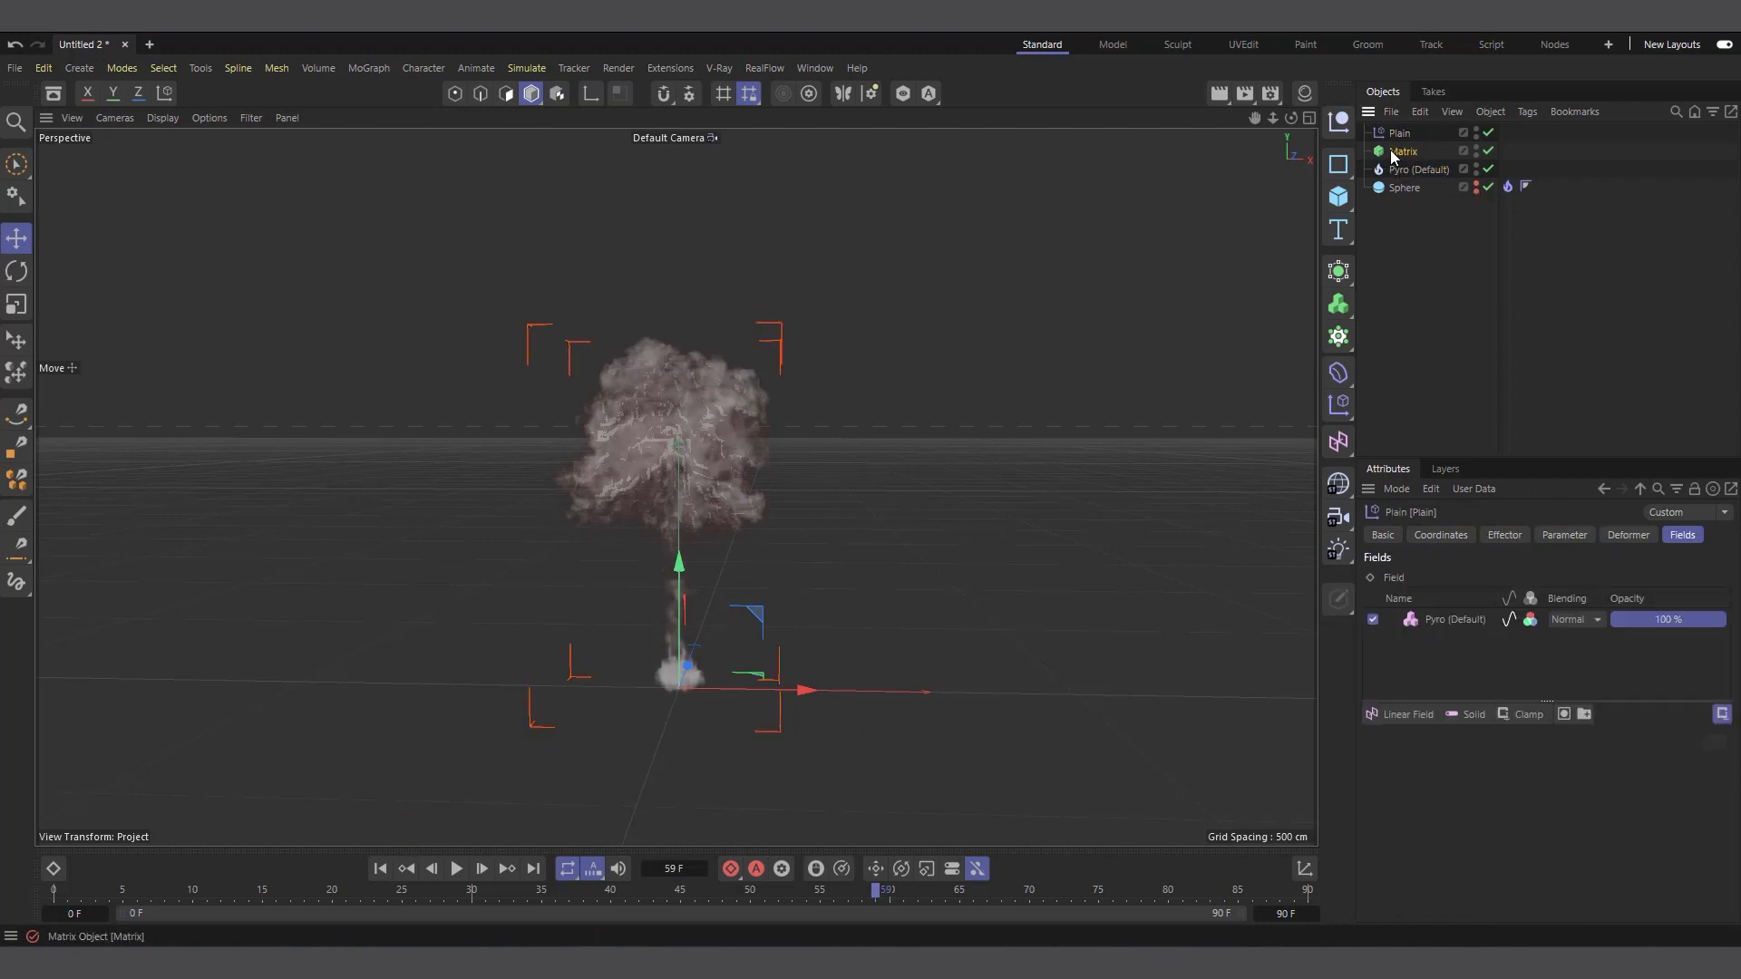
pyautogui.click(1397, 154)
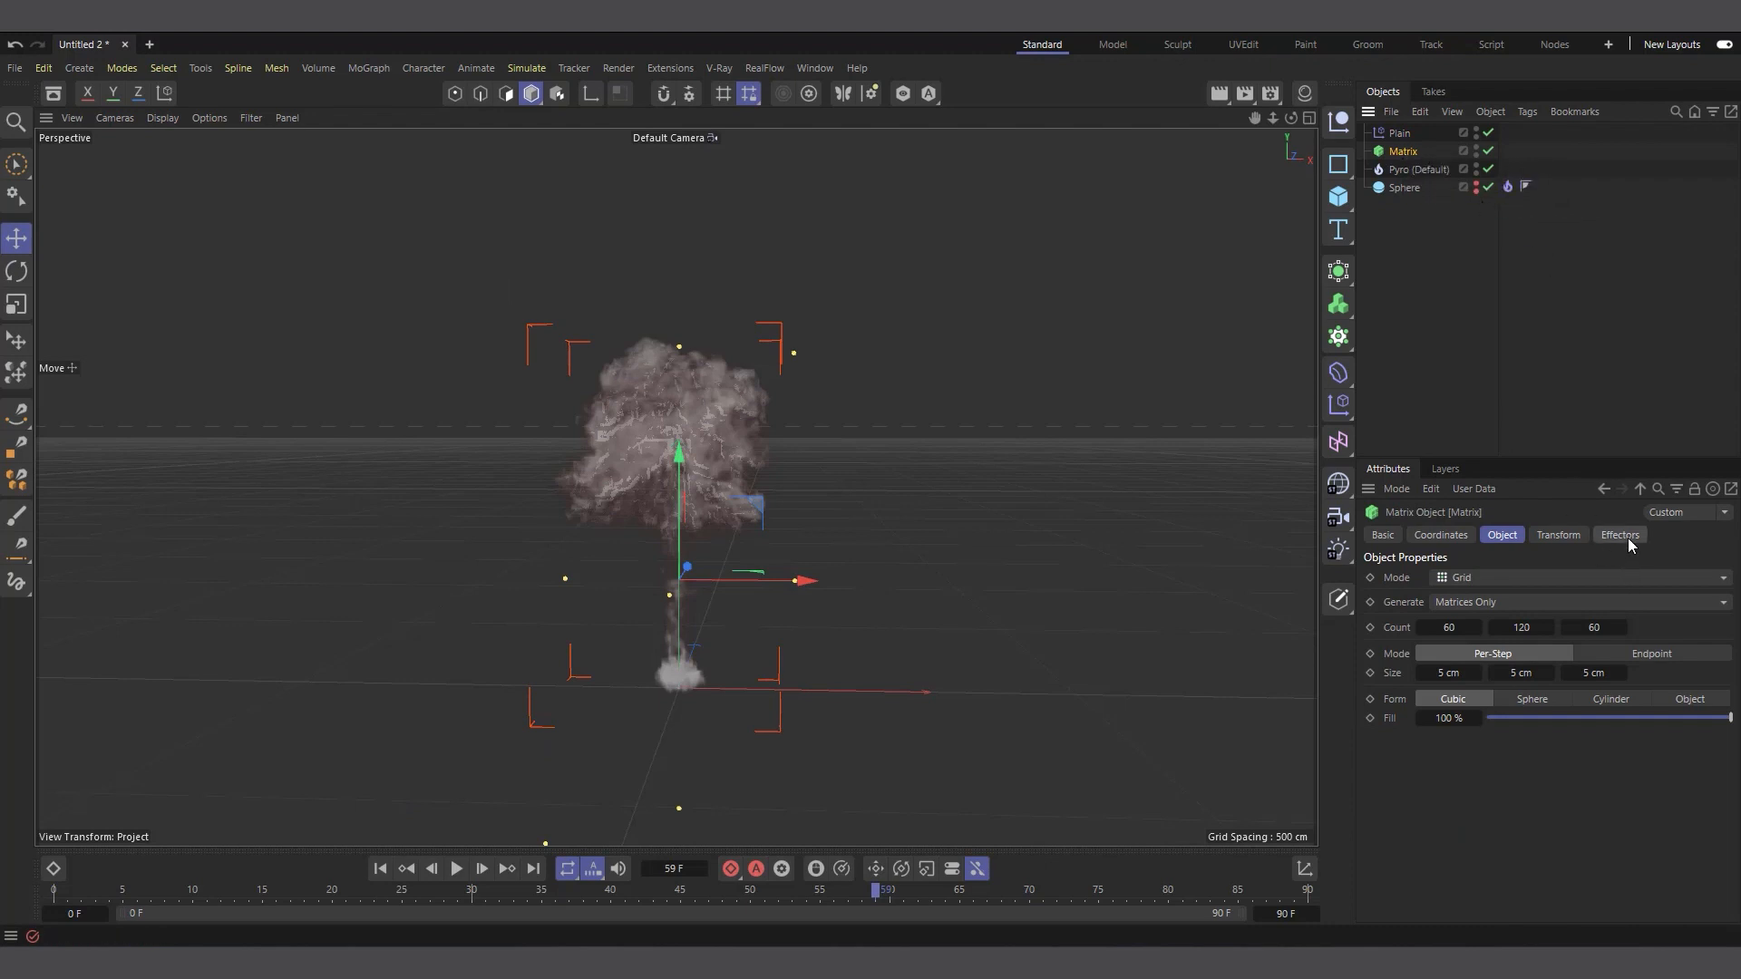
pyautogui.click(1625, 539)
pyautogui.click(1419, 170)
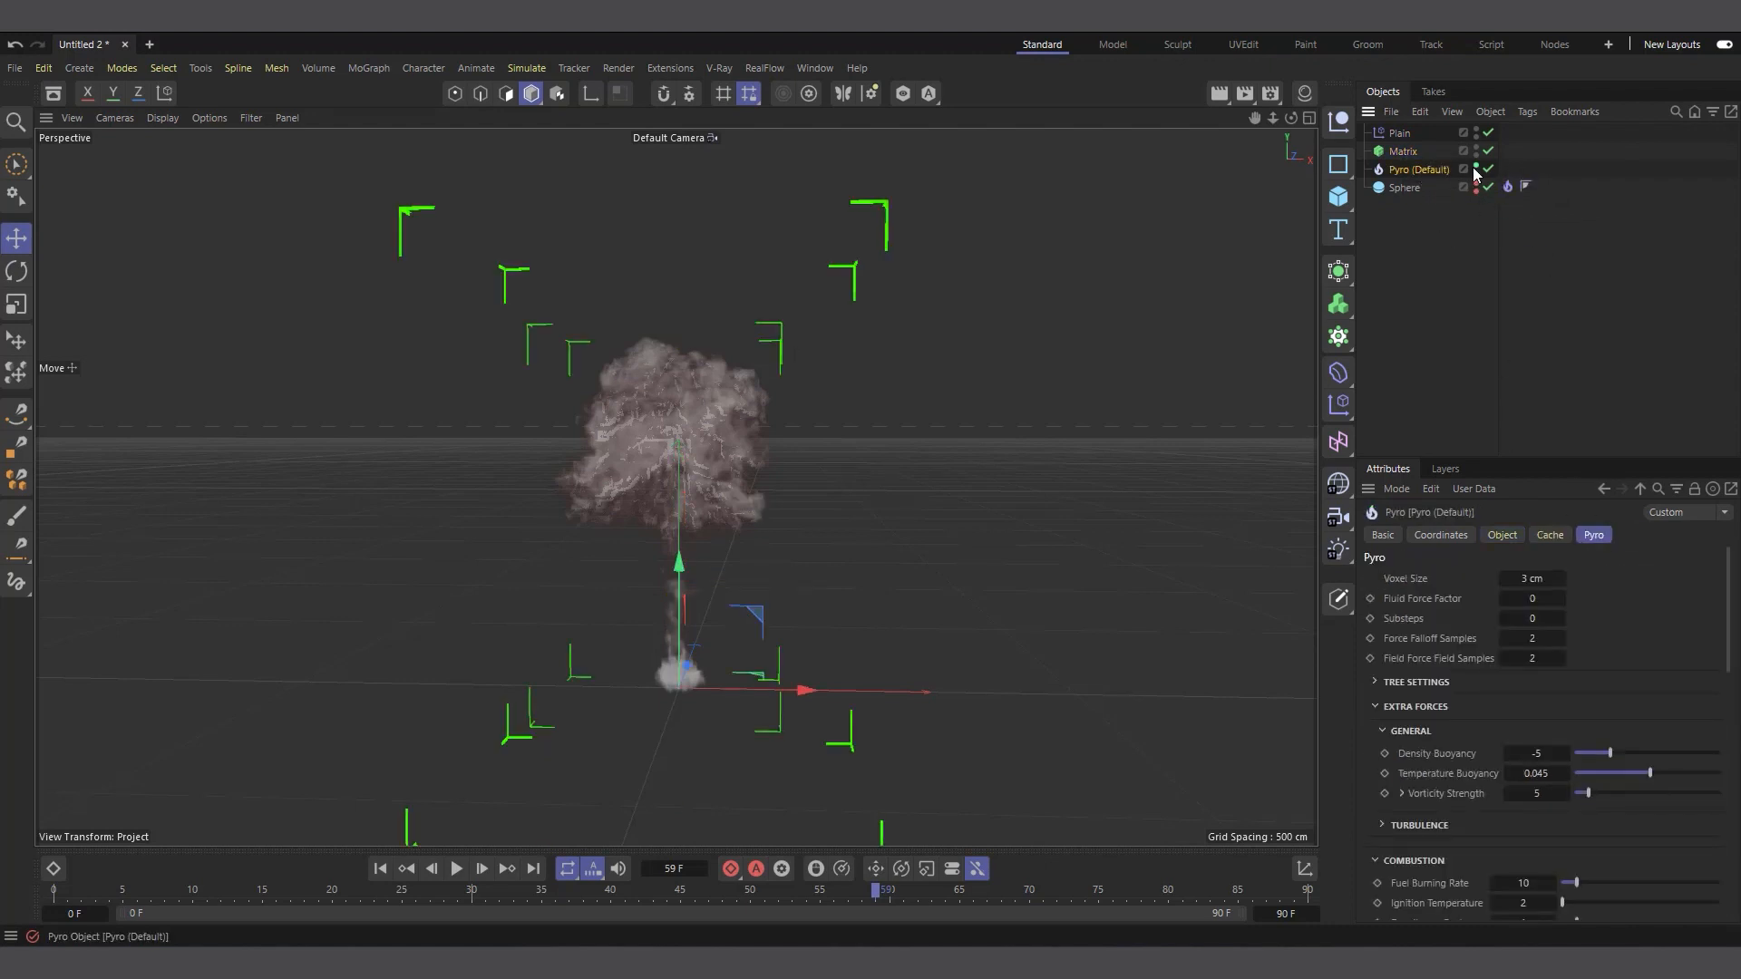
pyautogui.click(1401, 148)
pyautogui.click(1399, 135)
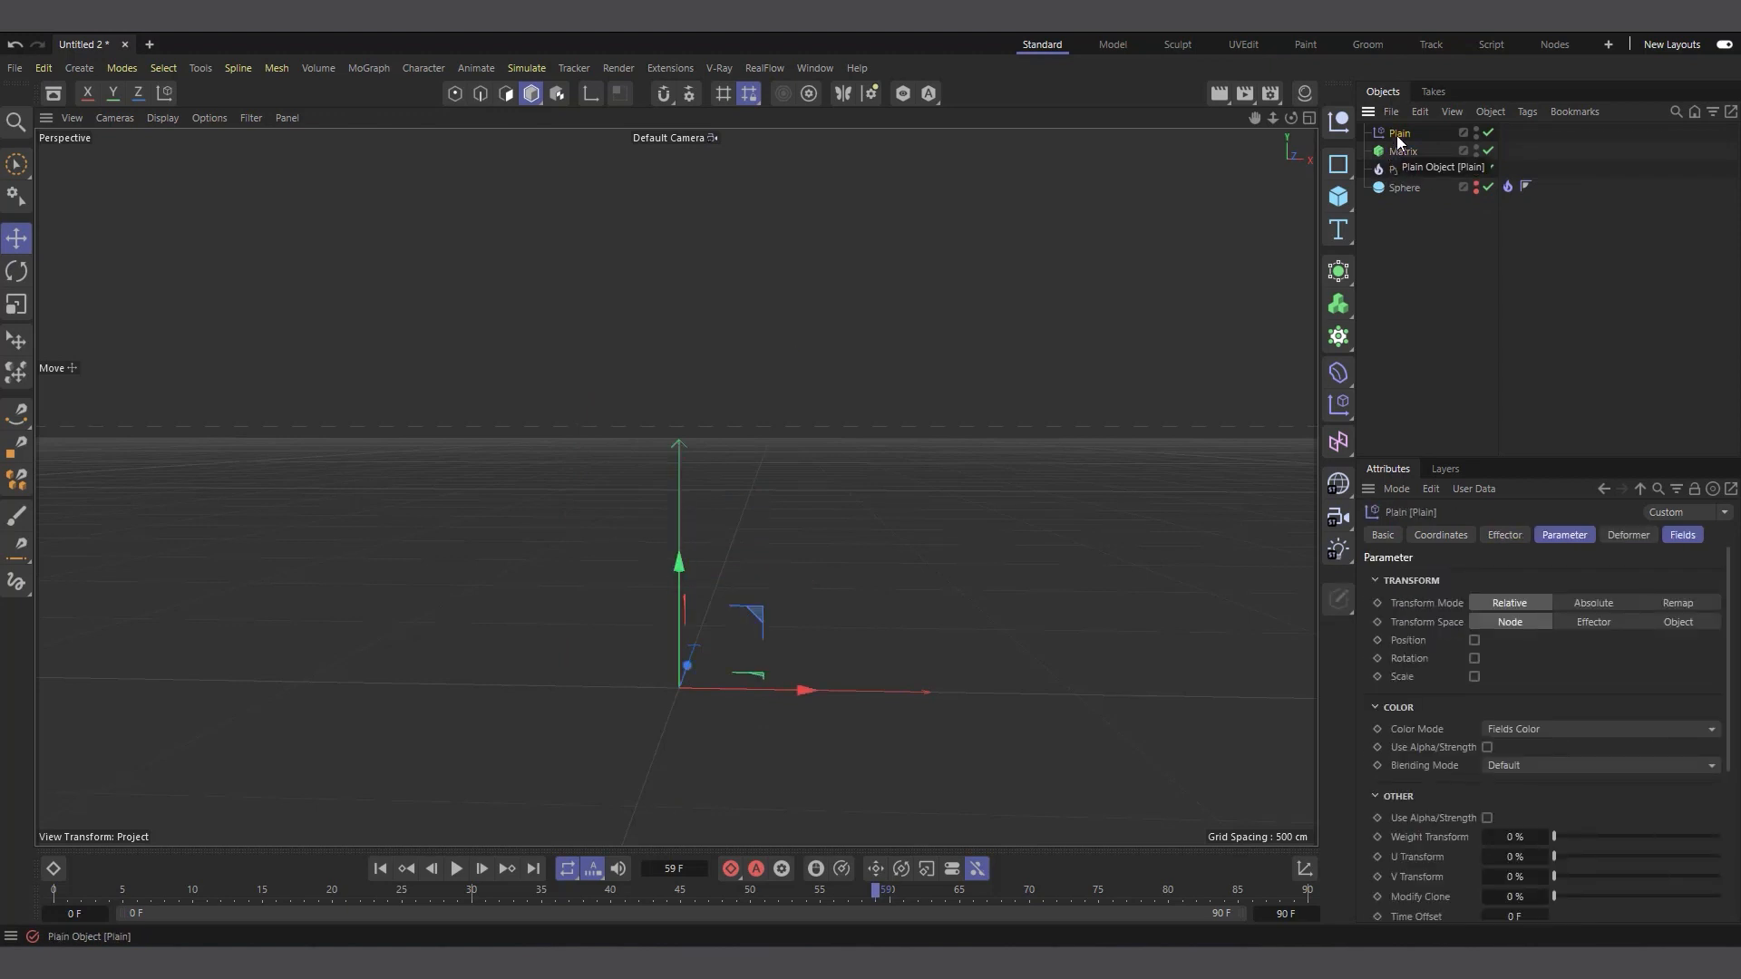
pyautogui.click(1678, 536)
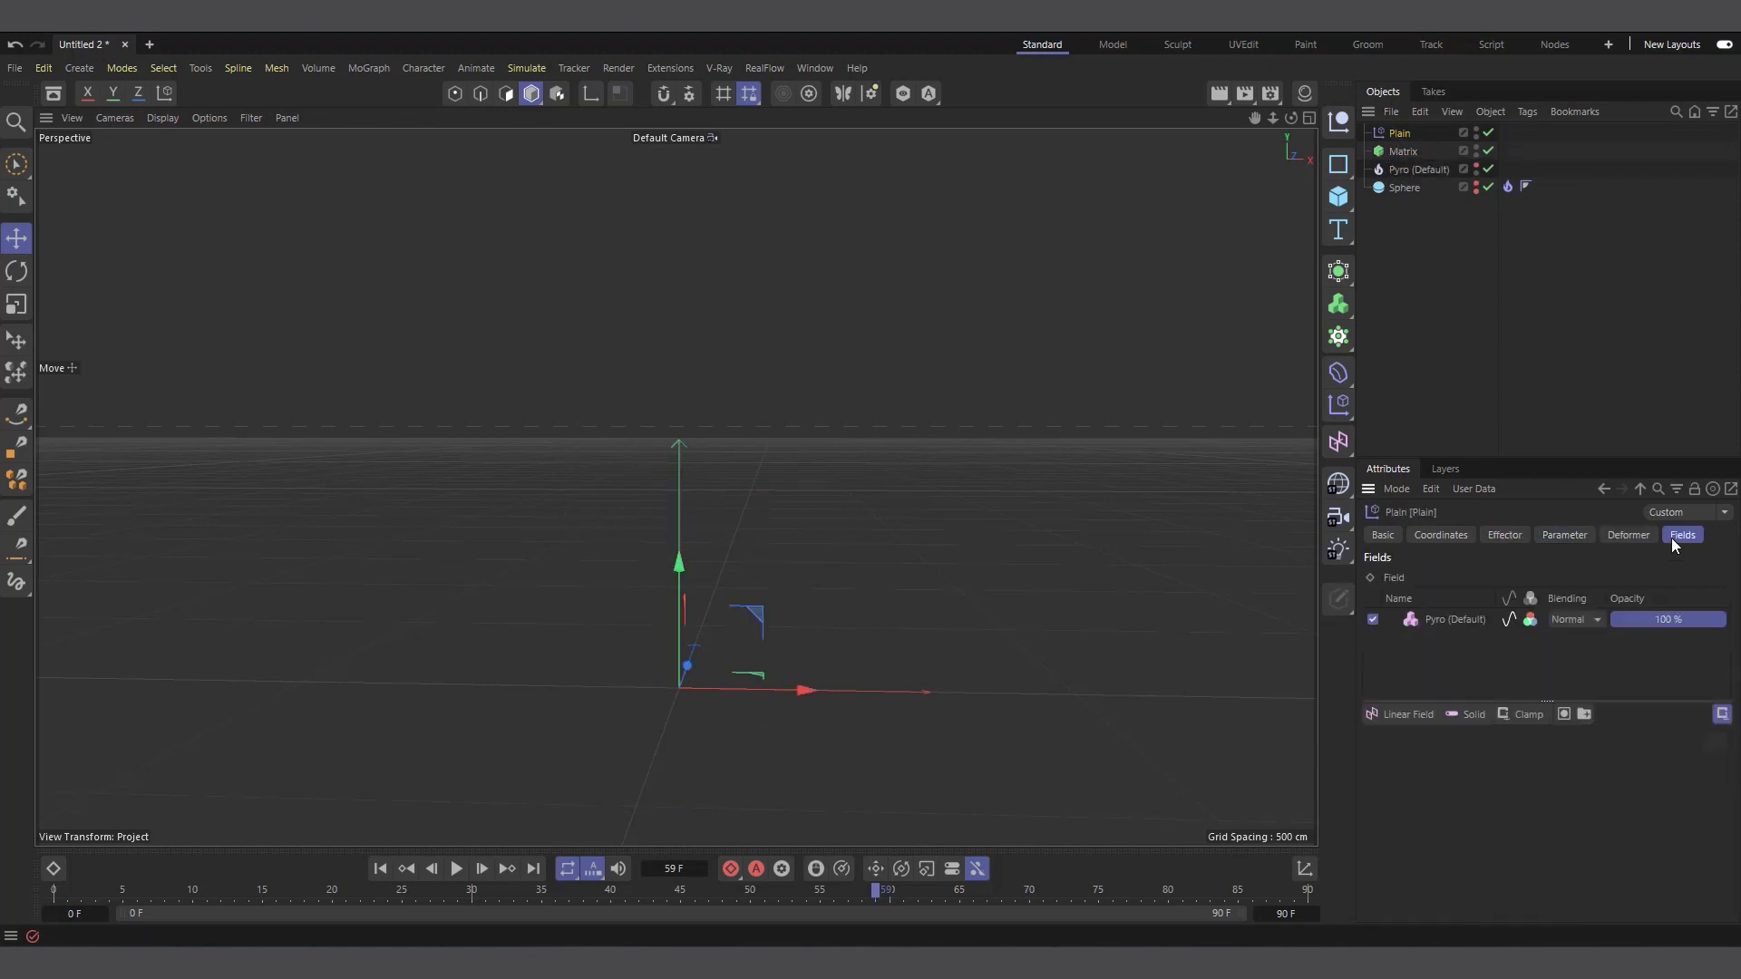
pyautogui.click(1458, 620)
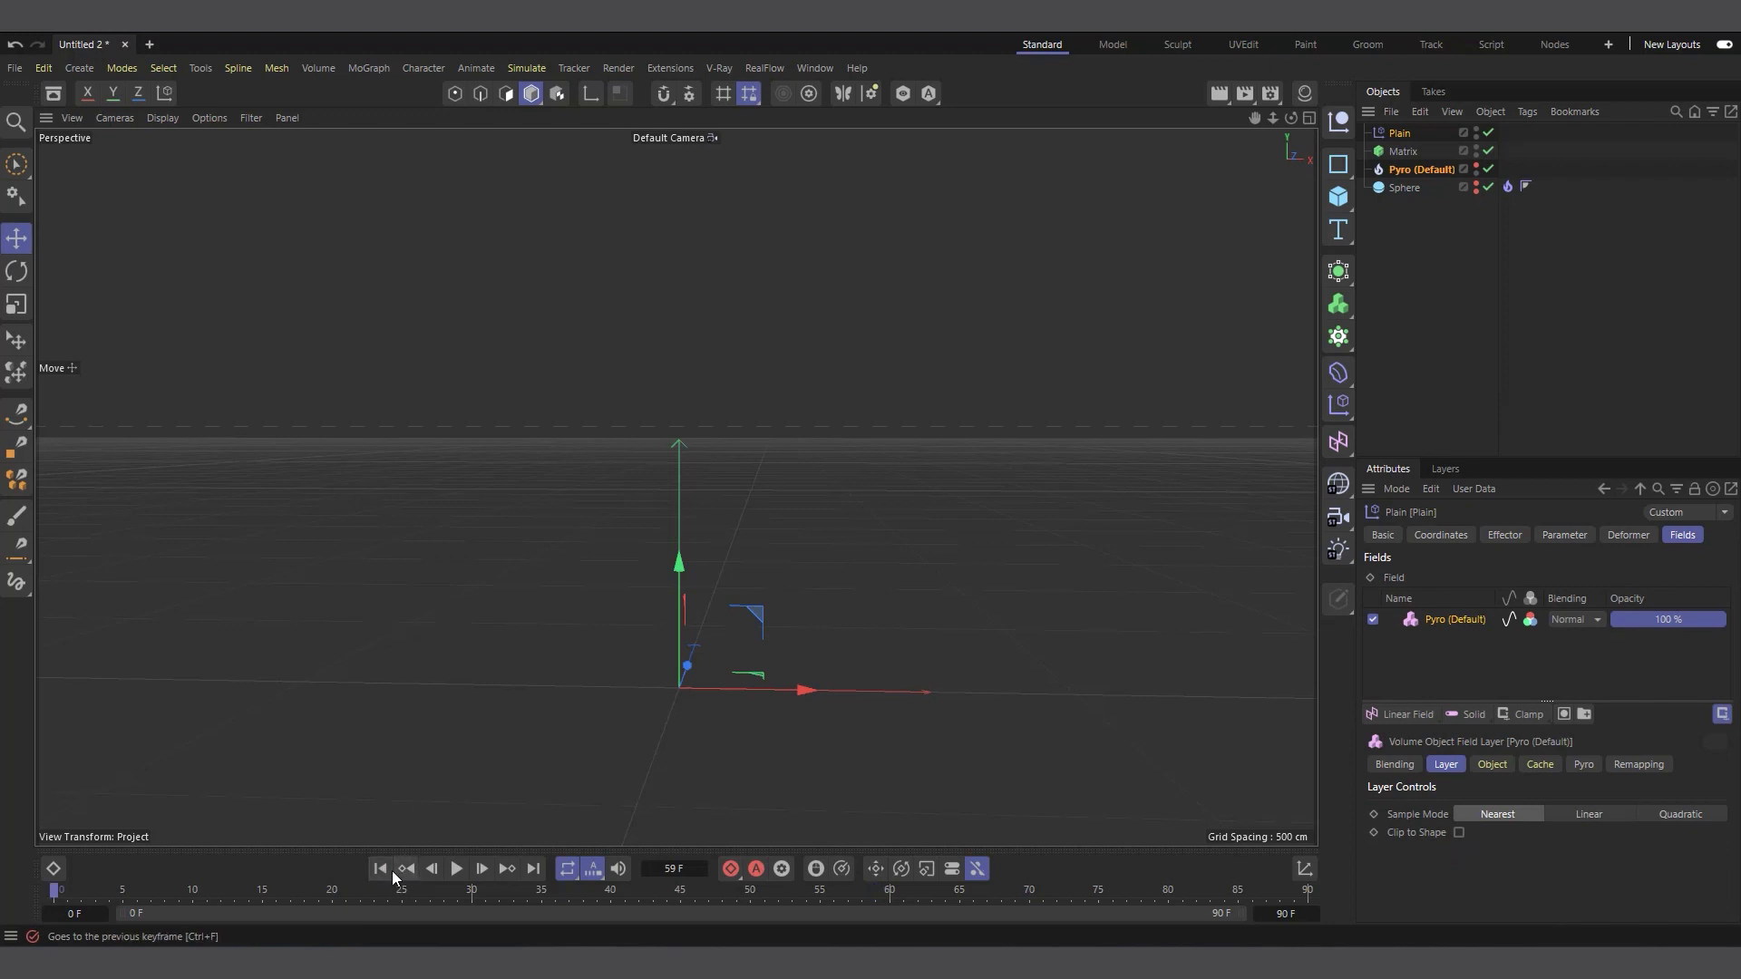
# Play the animation from the first frame and stop it at frame 30 to check the Matrix points controlled by the Plain effector
pyautogui.click(382, 869)
pyautogui.click(459, 869)
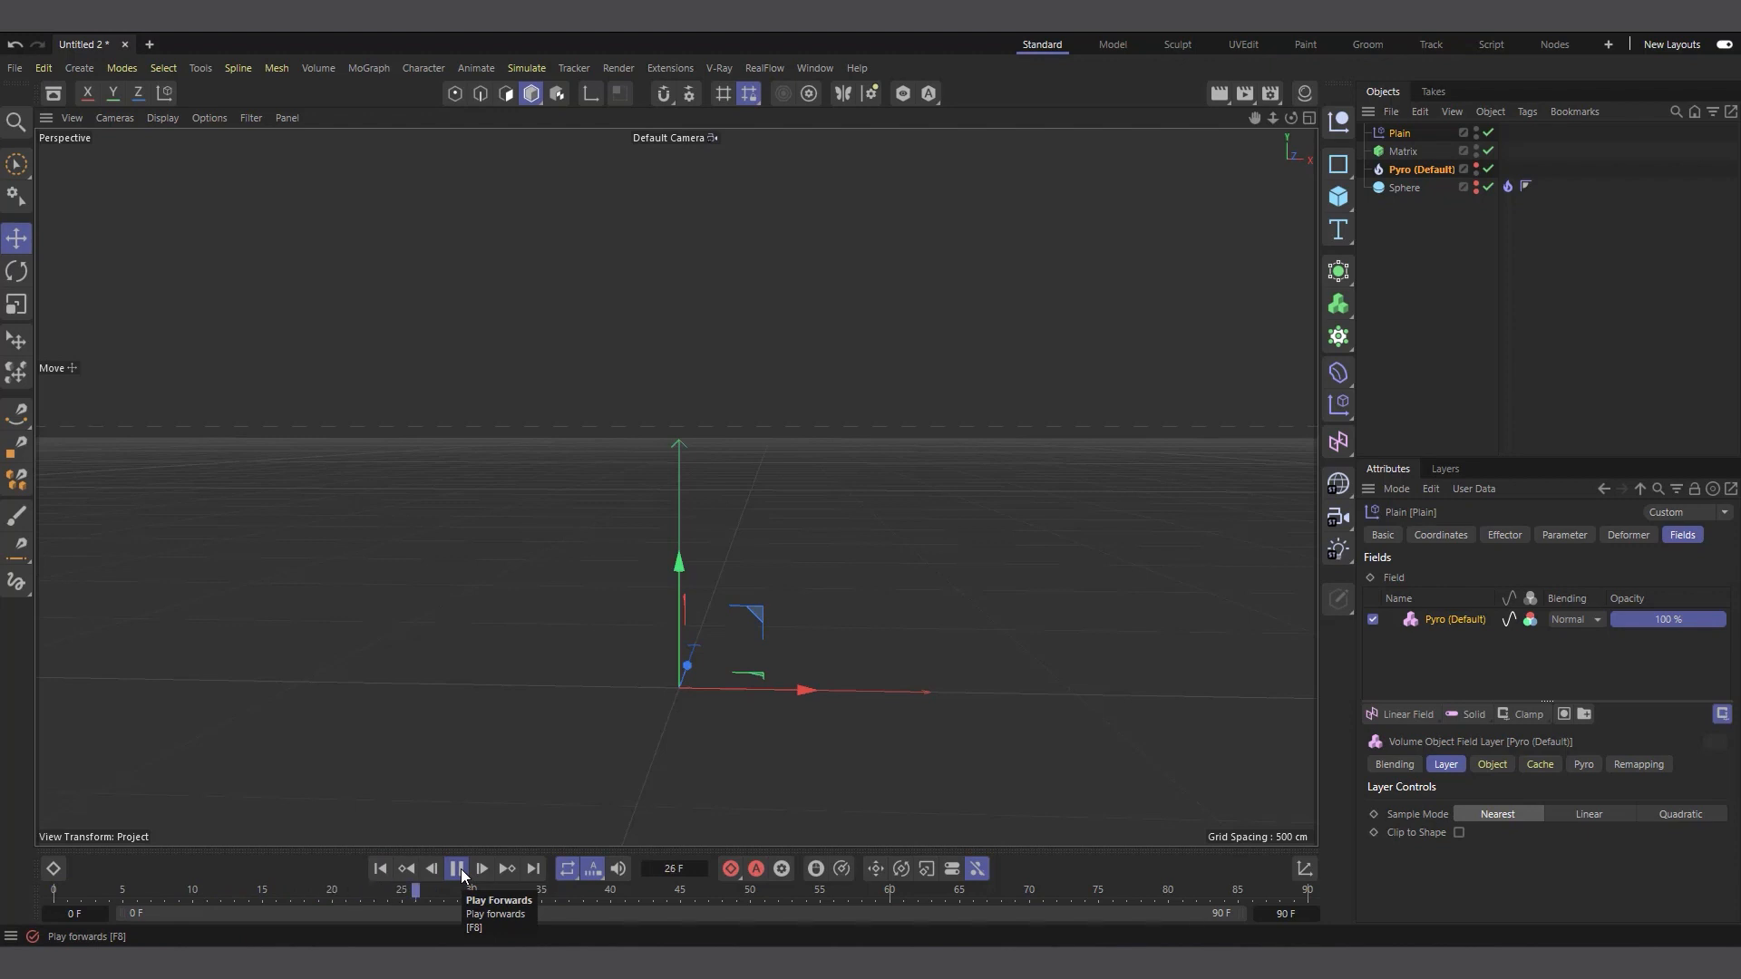
pyautogui.click(458, 869)
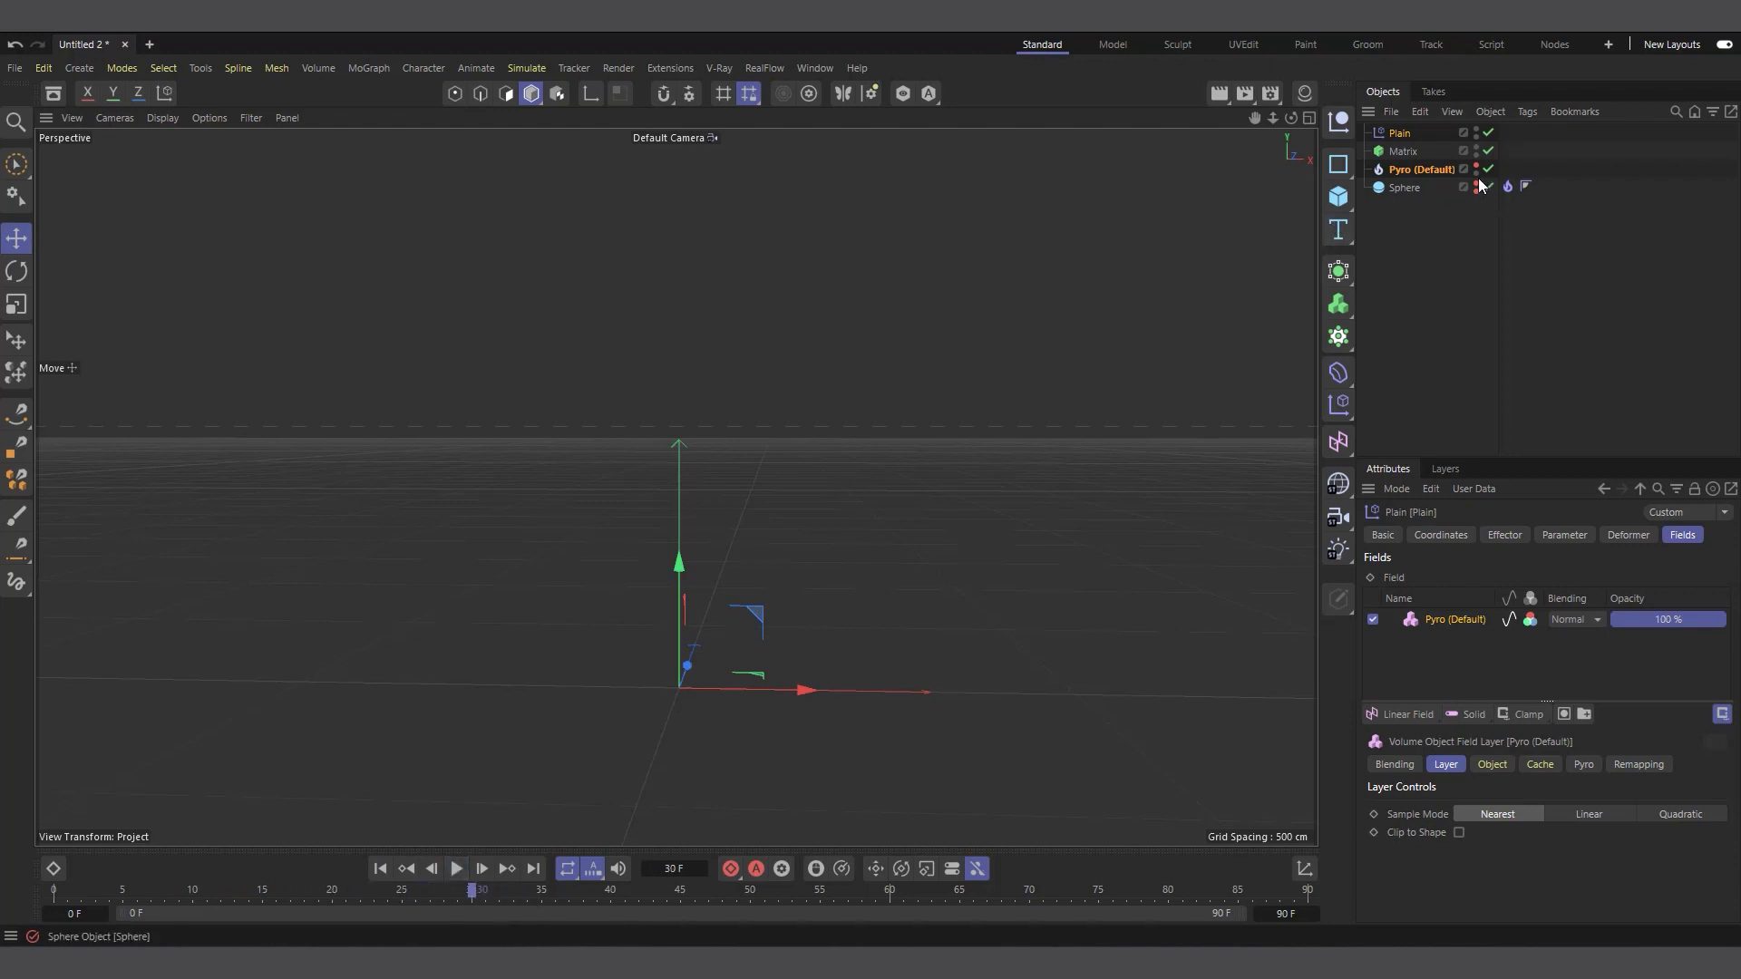
pyautogui.click(1398, 154)
pyautogui.click(1406, 137)
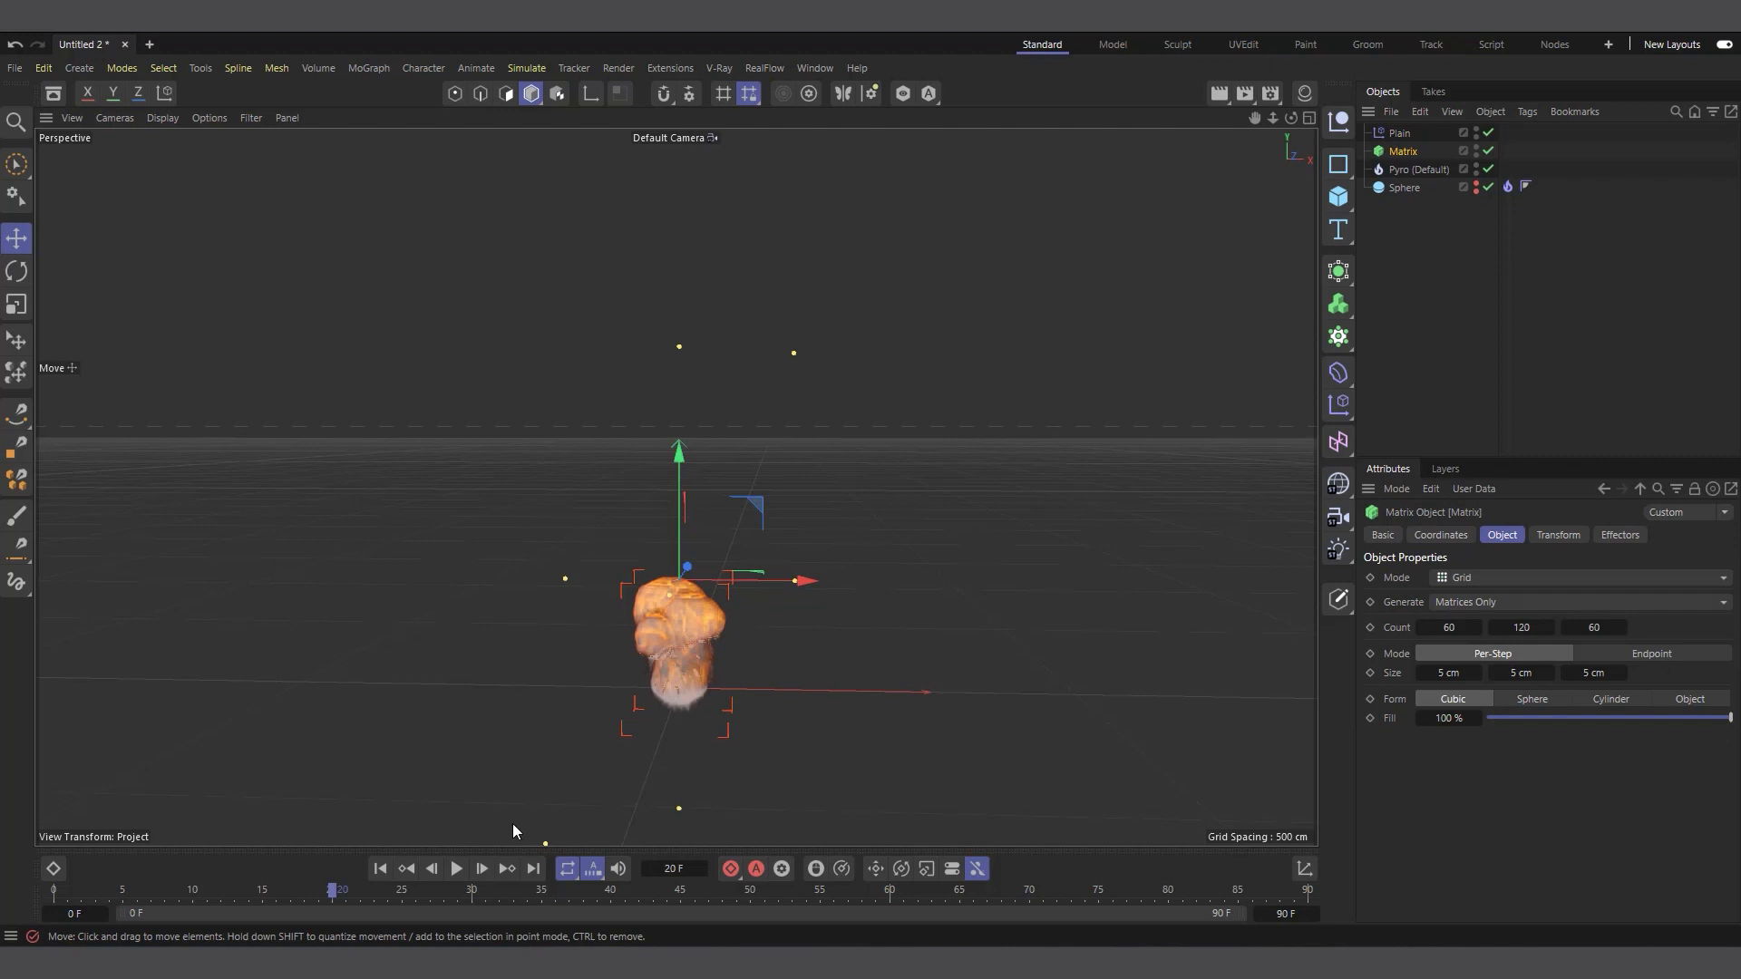
# Replay the simulation from the start to frame 33, toggling the Pyro cloud's visibility to compare the Matrix points with it
pyautogui.click(381, 870)
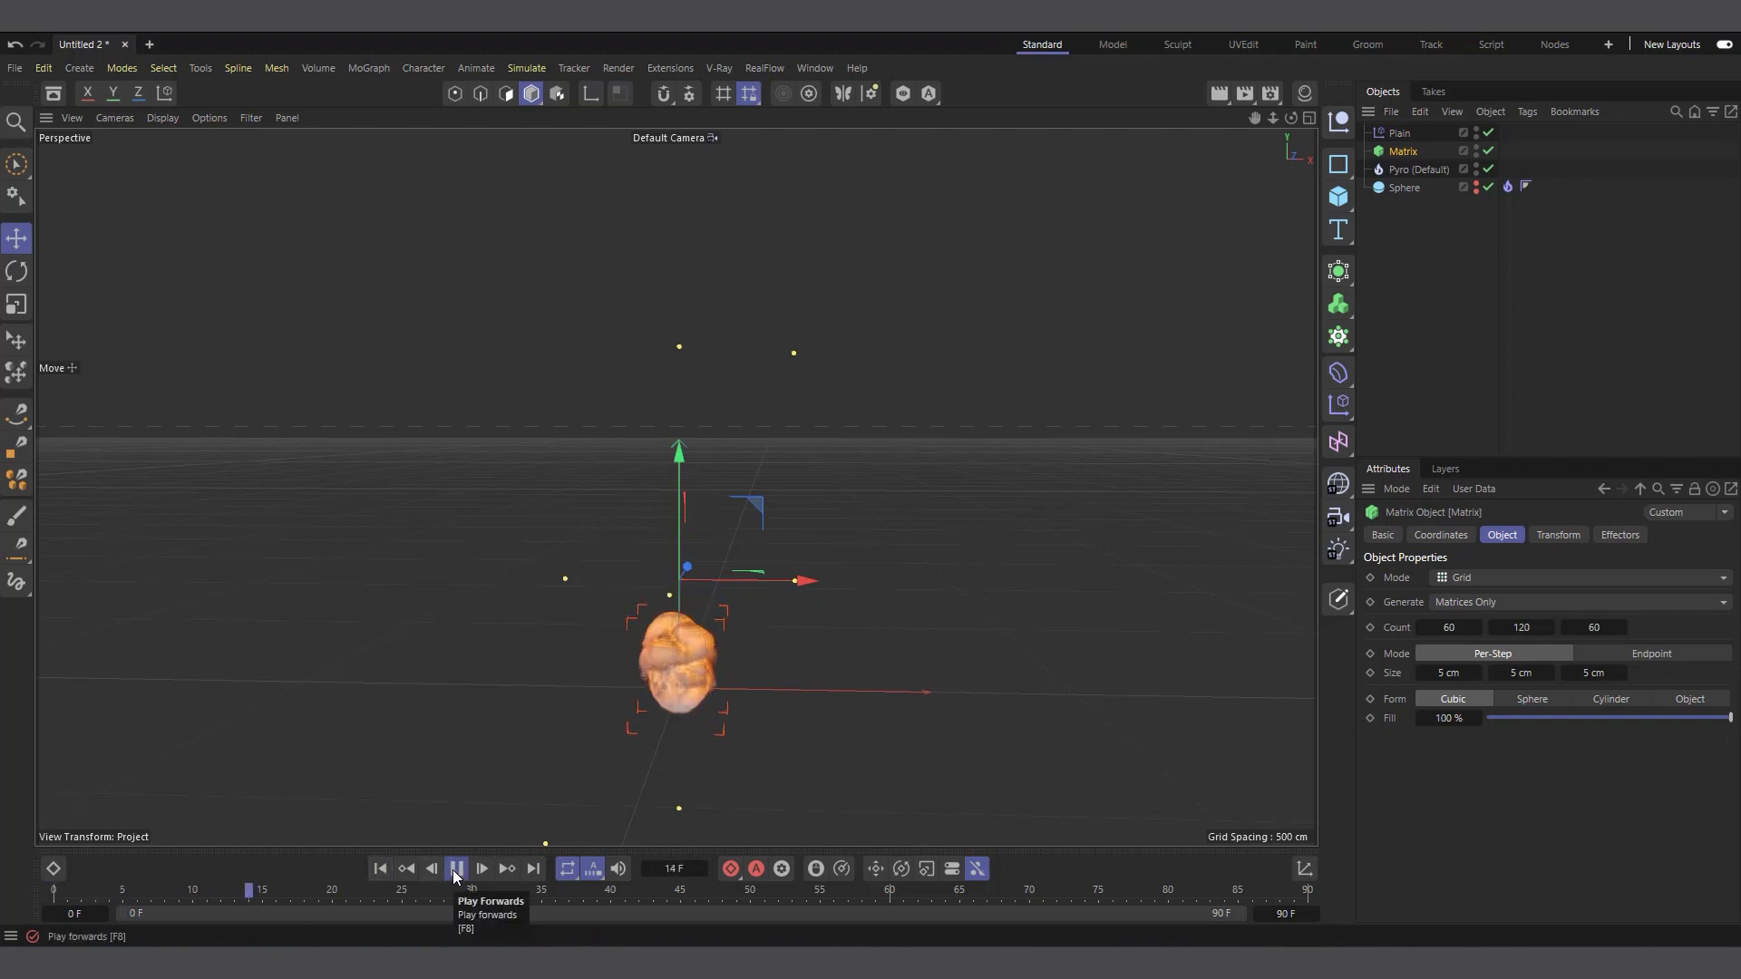
pyautogui.click(456, 870)
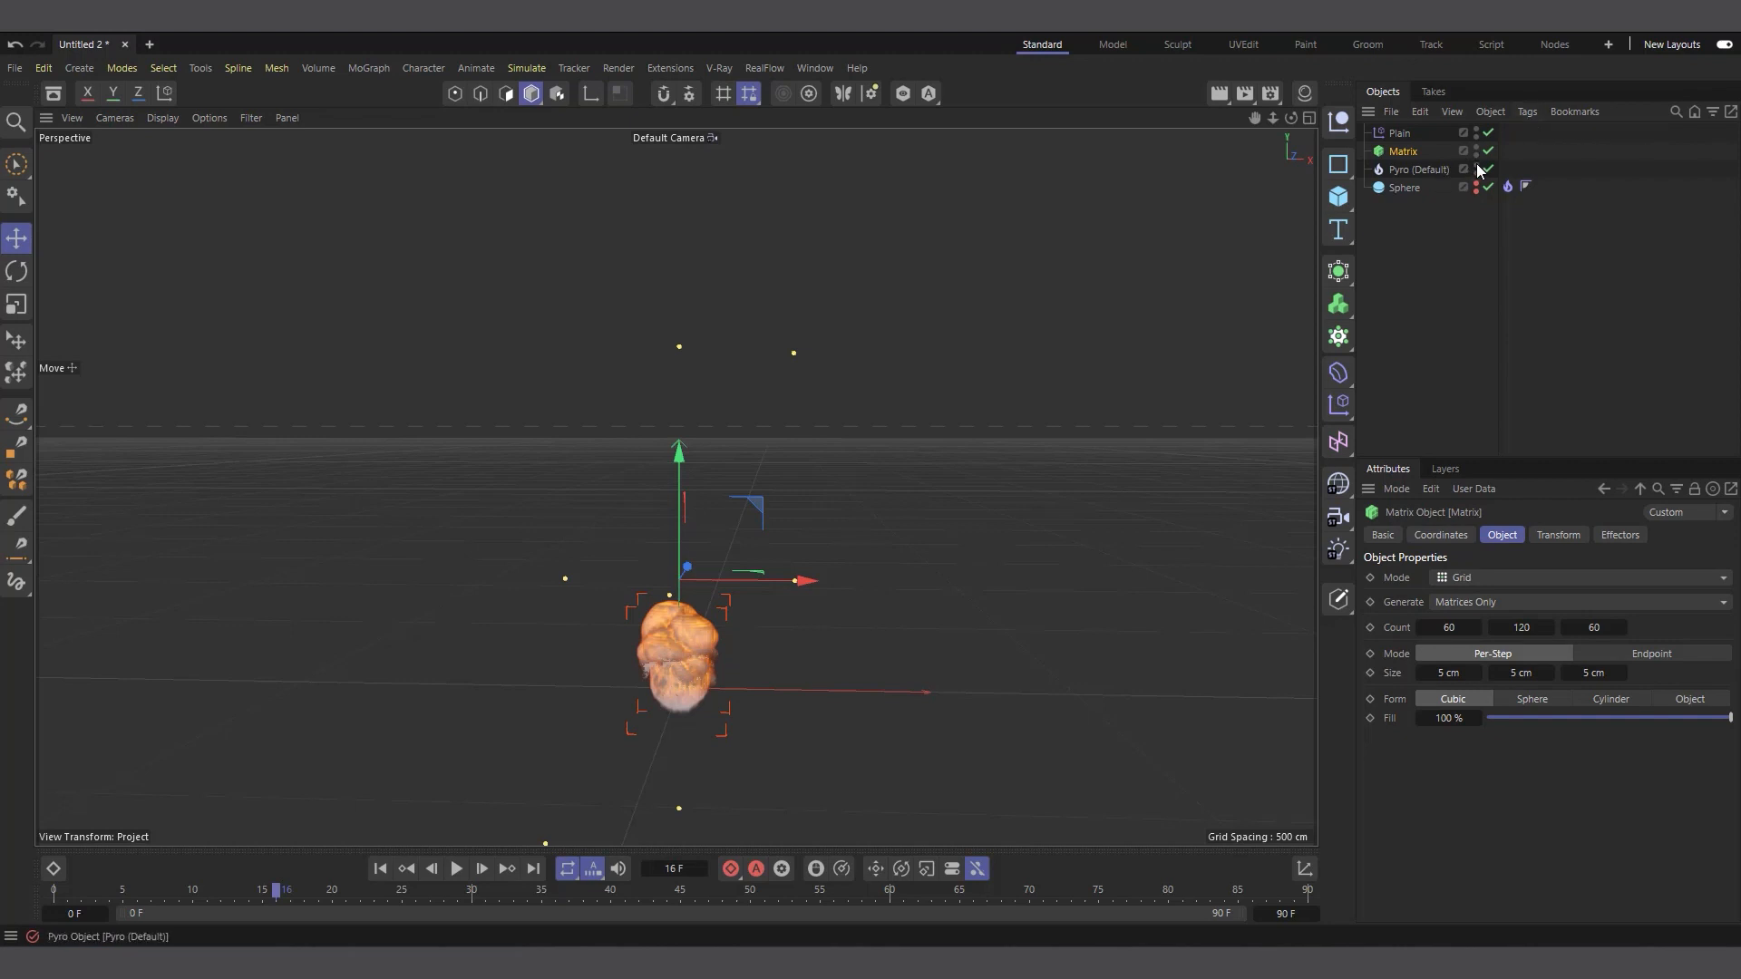
pyautogui.scroll(4, 645, 738)
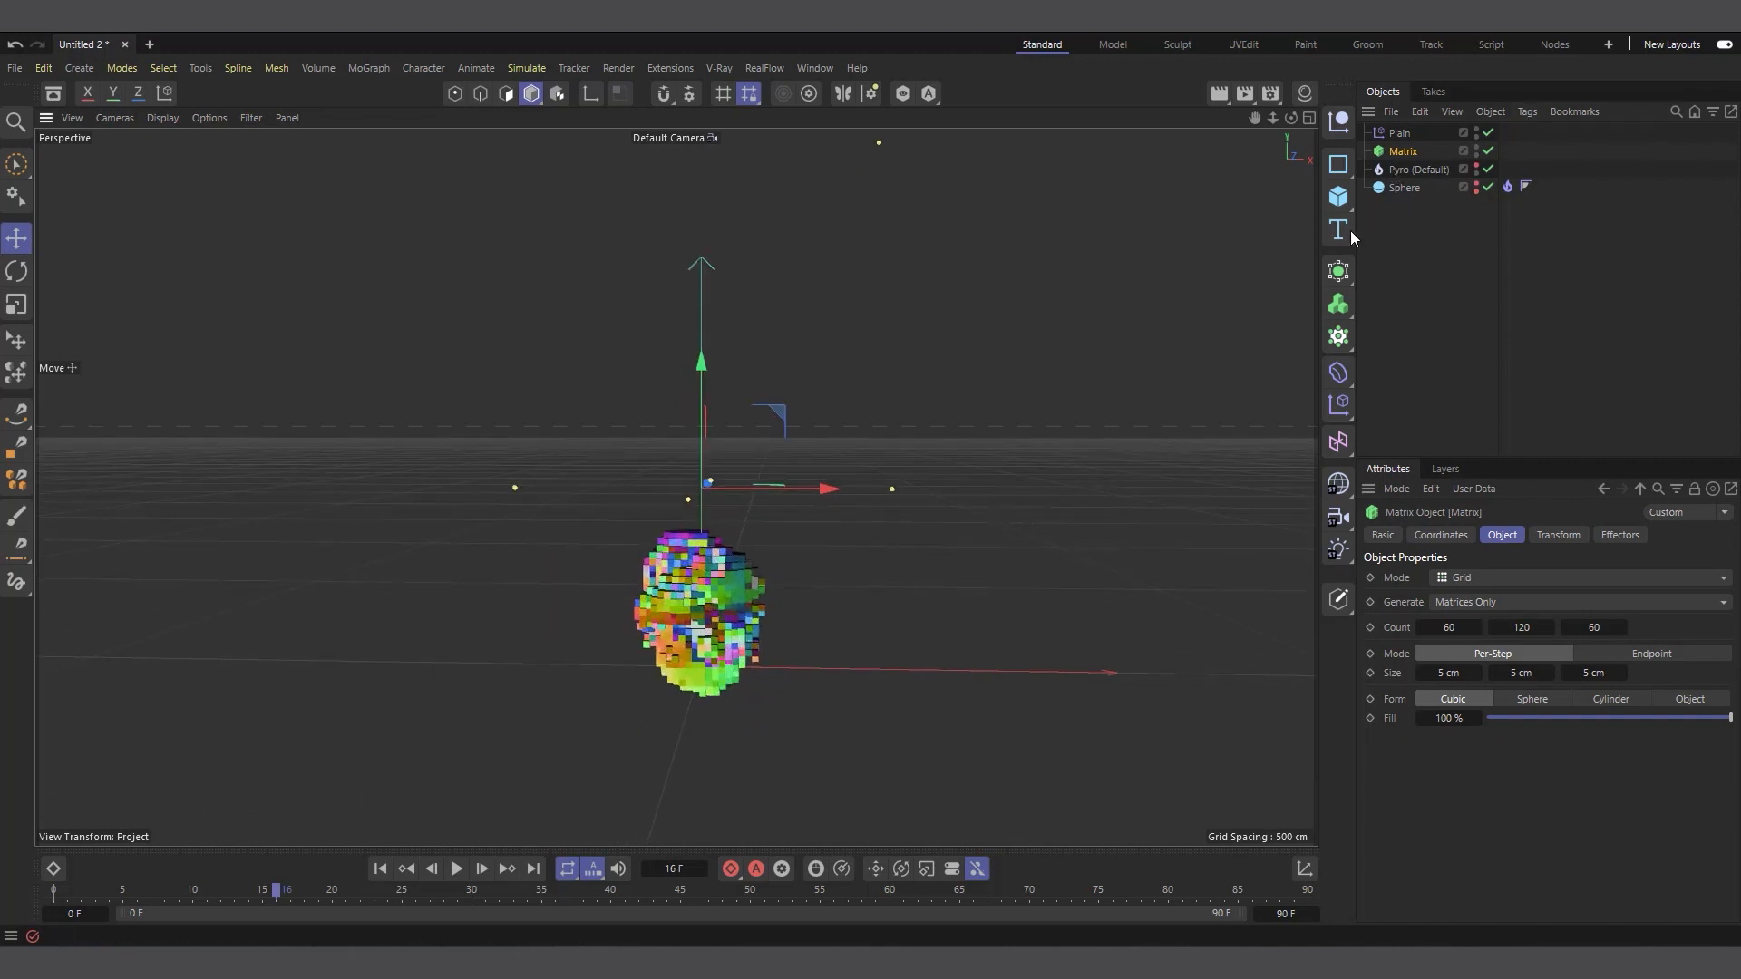
pyautogui.moveTo(1291, 118); pyautogui.dragTo(1288, 100)
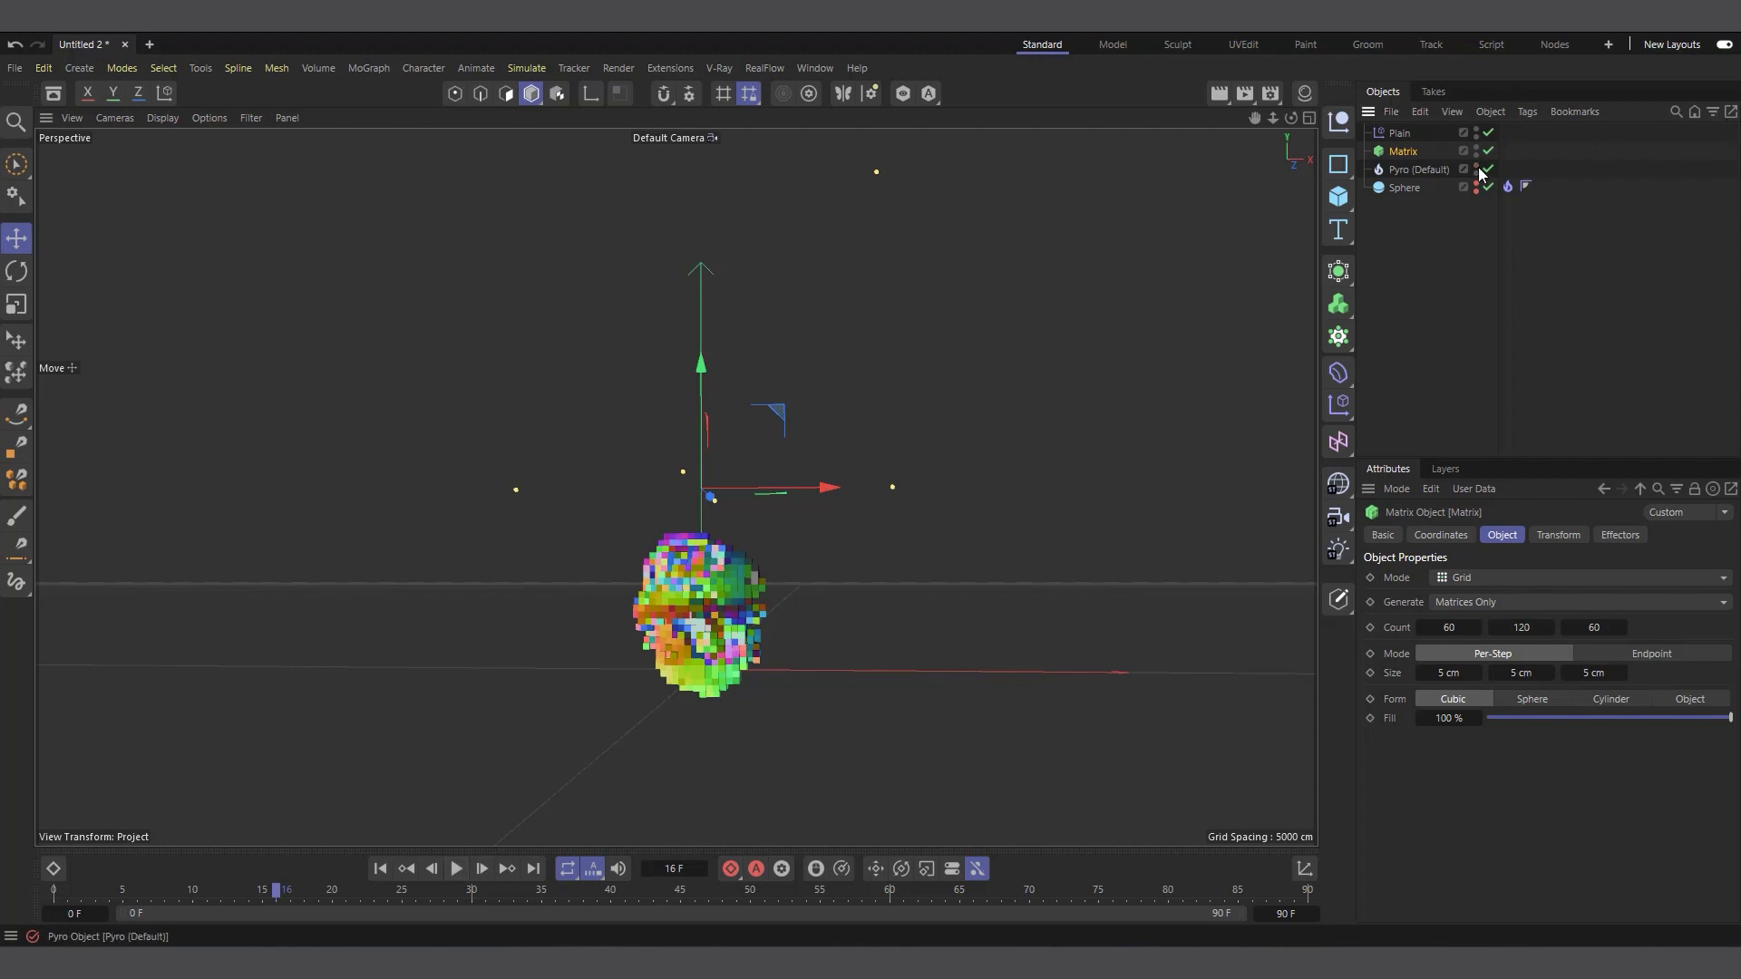
pyautogui.click(457, 870)
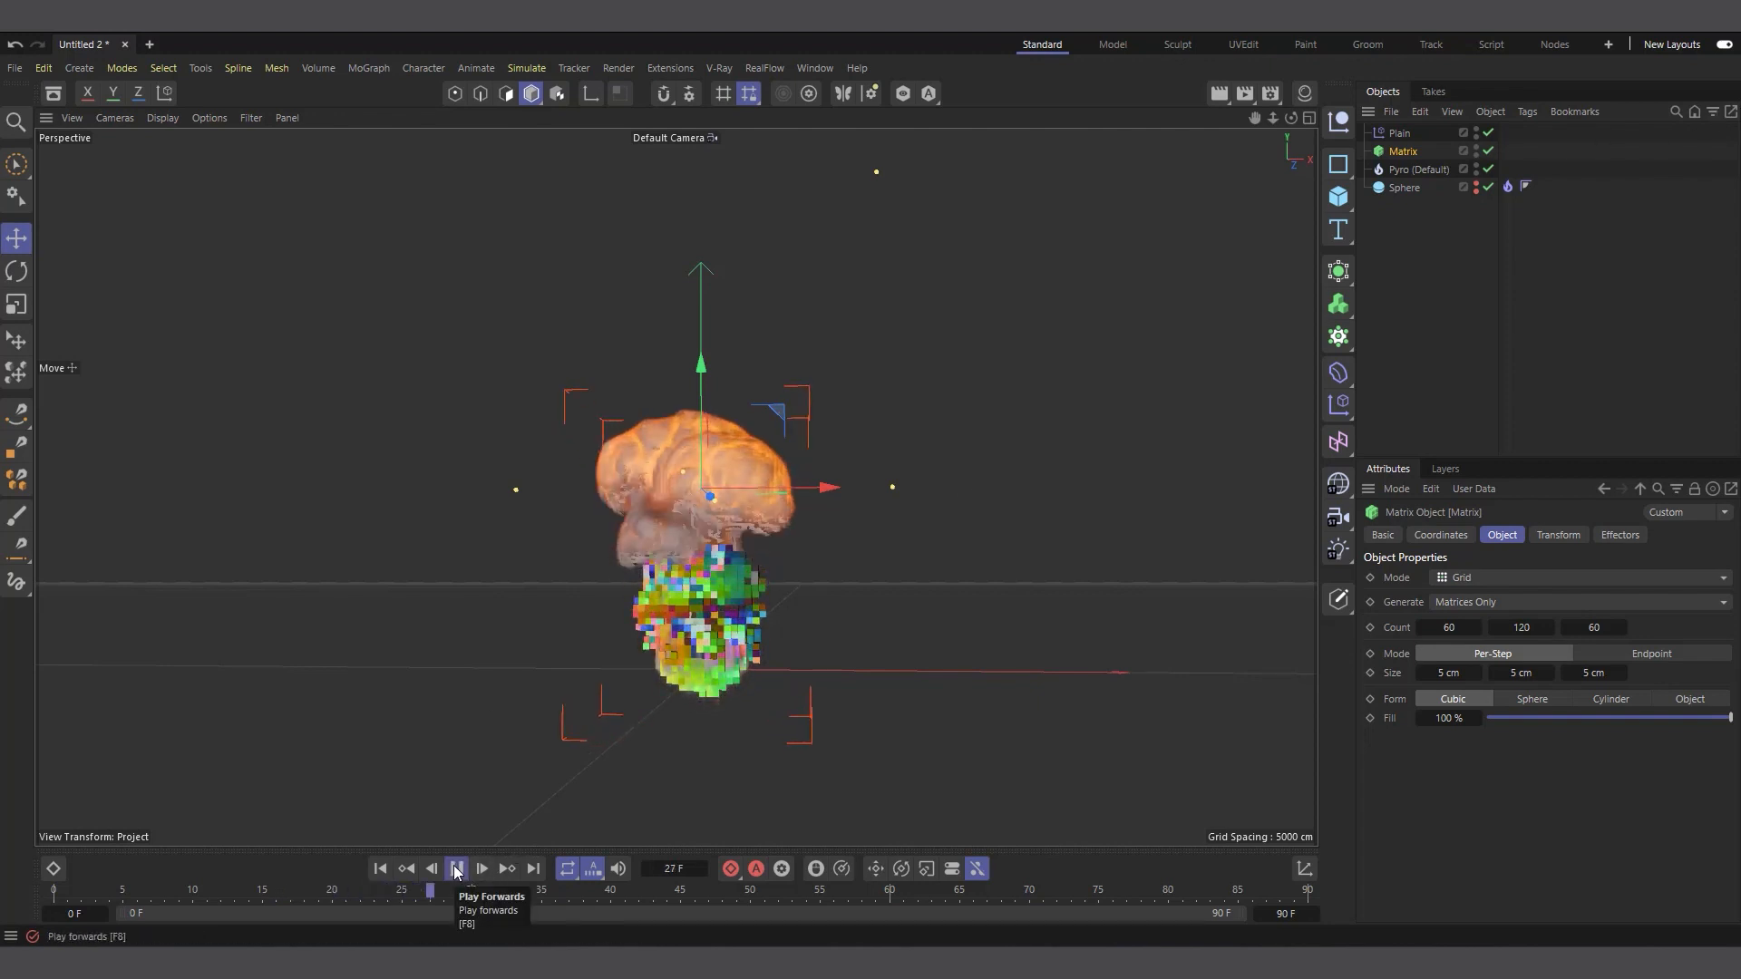
pyautogui.click(457, 870)
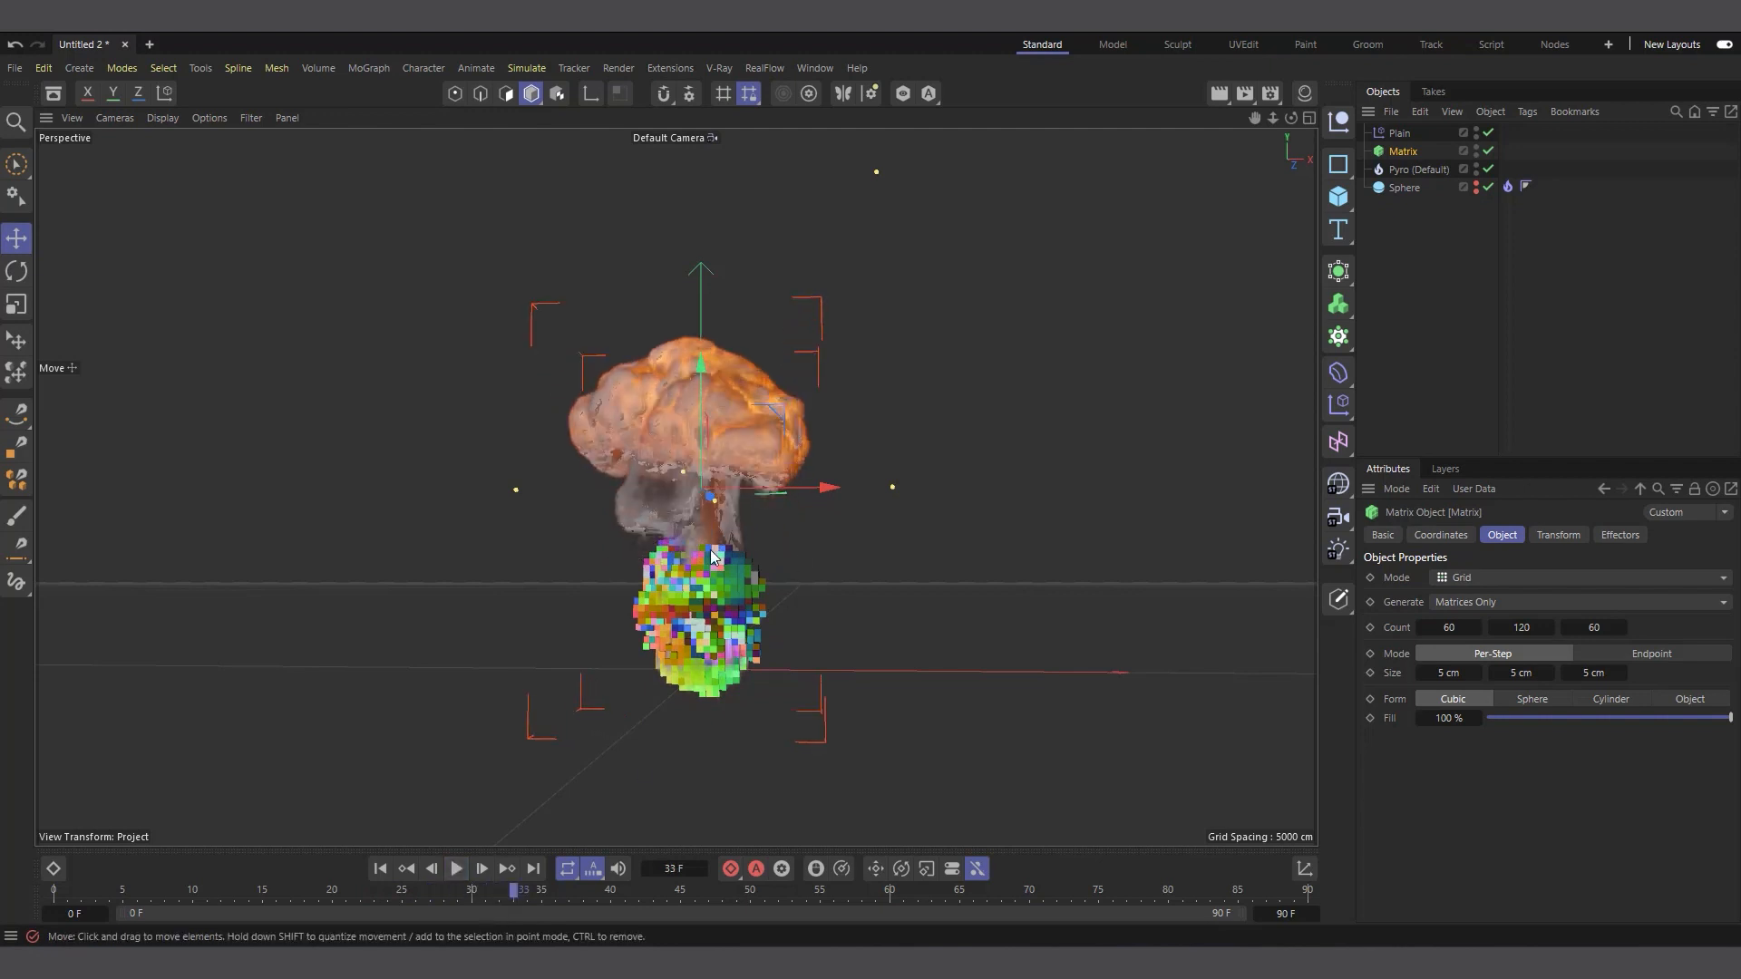
# Set the remapping Min of the Plain effector's Pyro field layer to 1%
pyautogui.click(1400, 133)
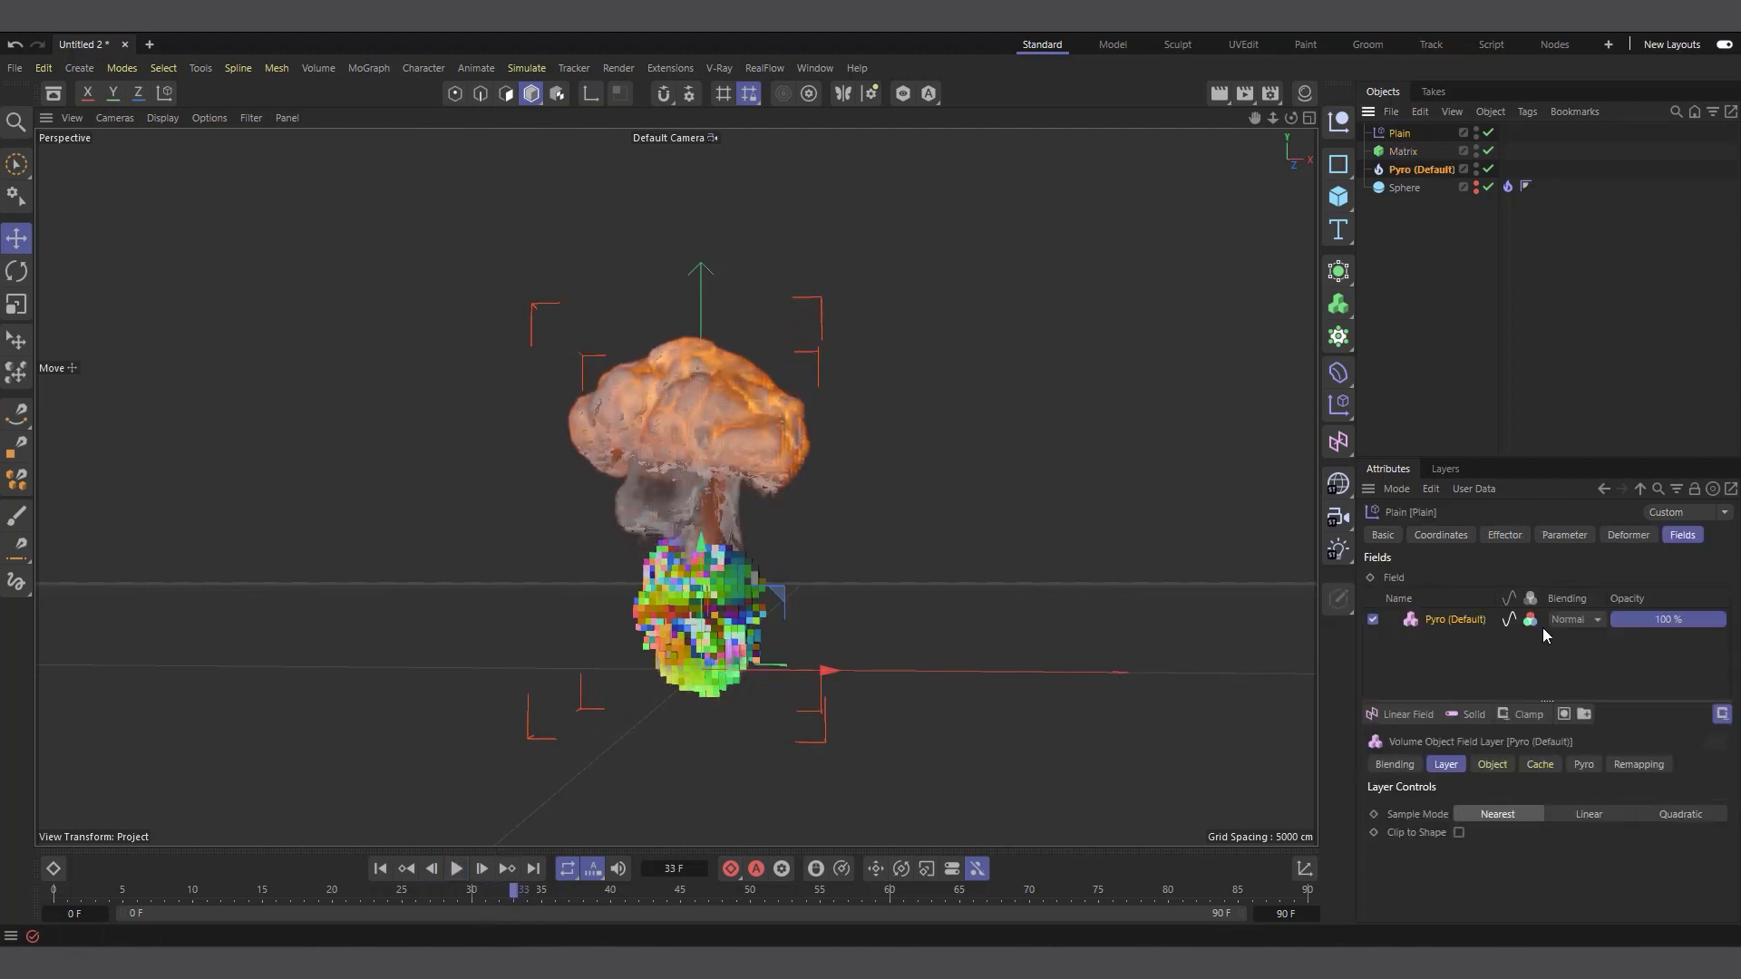
pyautogui.click(1456, 621)
pyautogui.click(1638, 766)
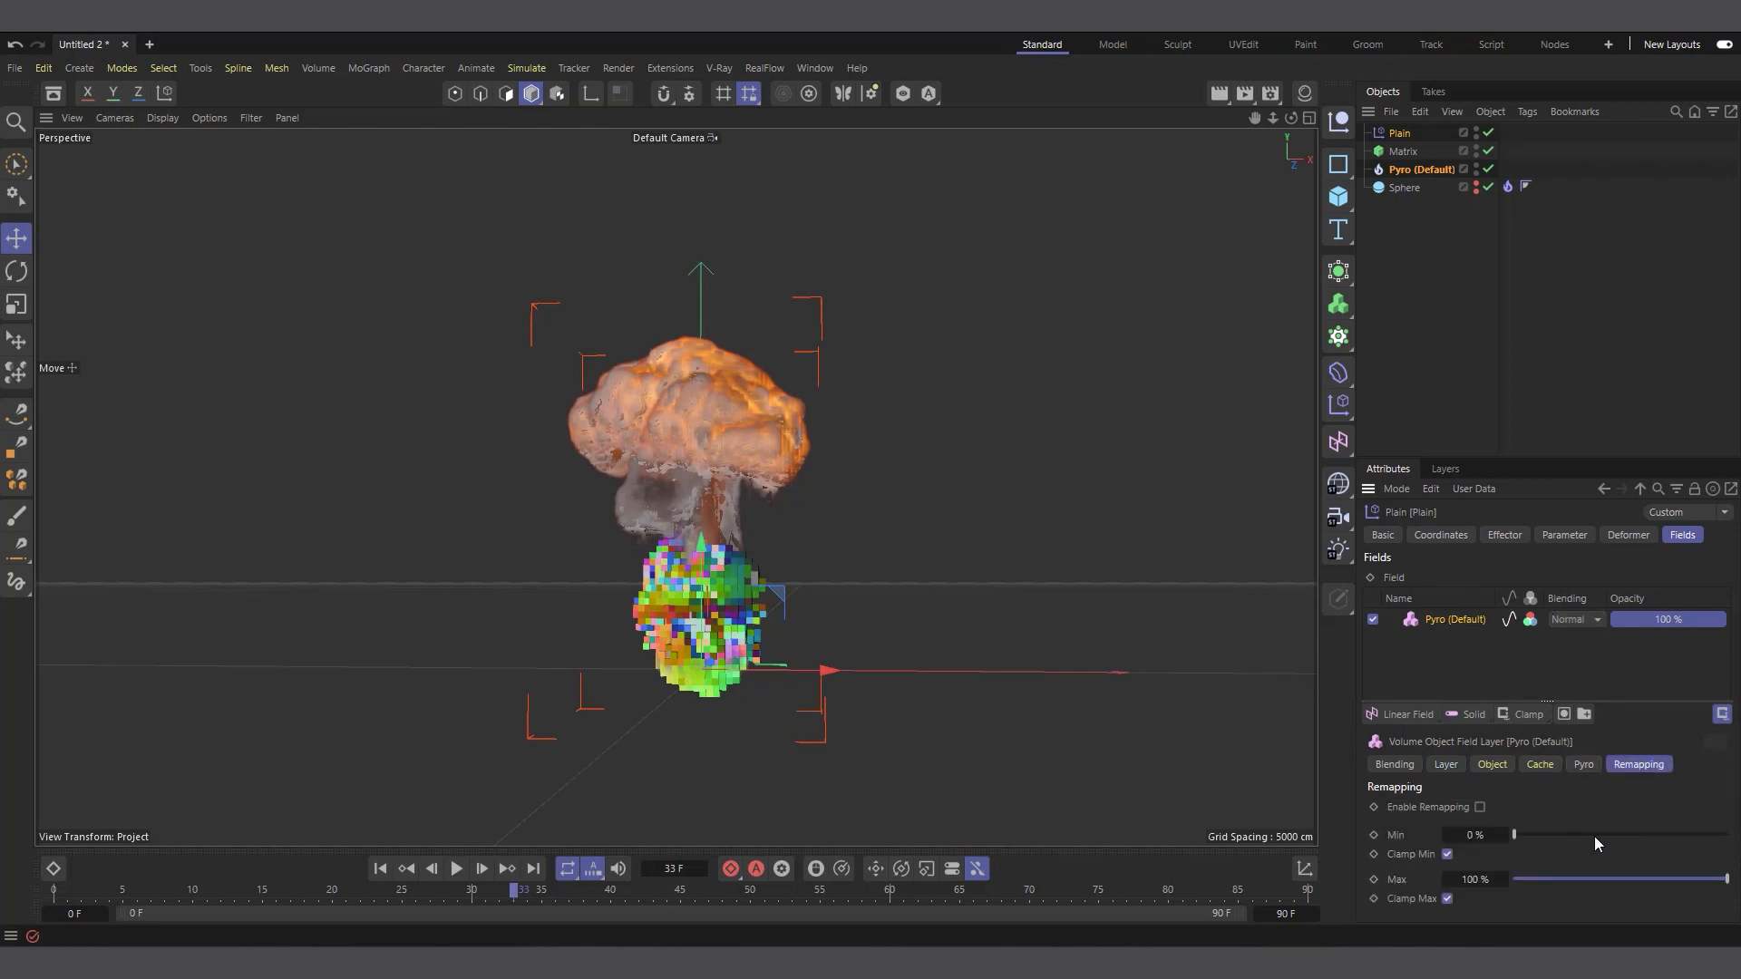
pyautogui.click(1504, 836)
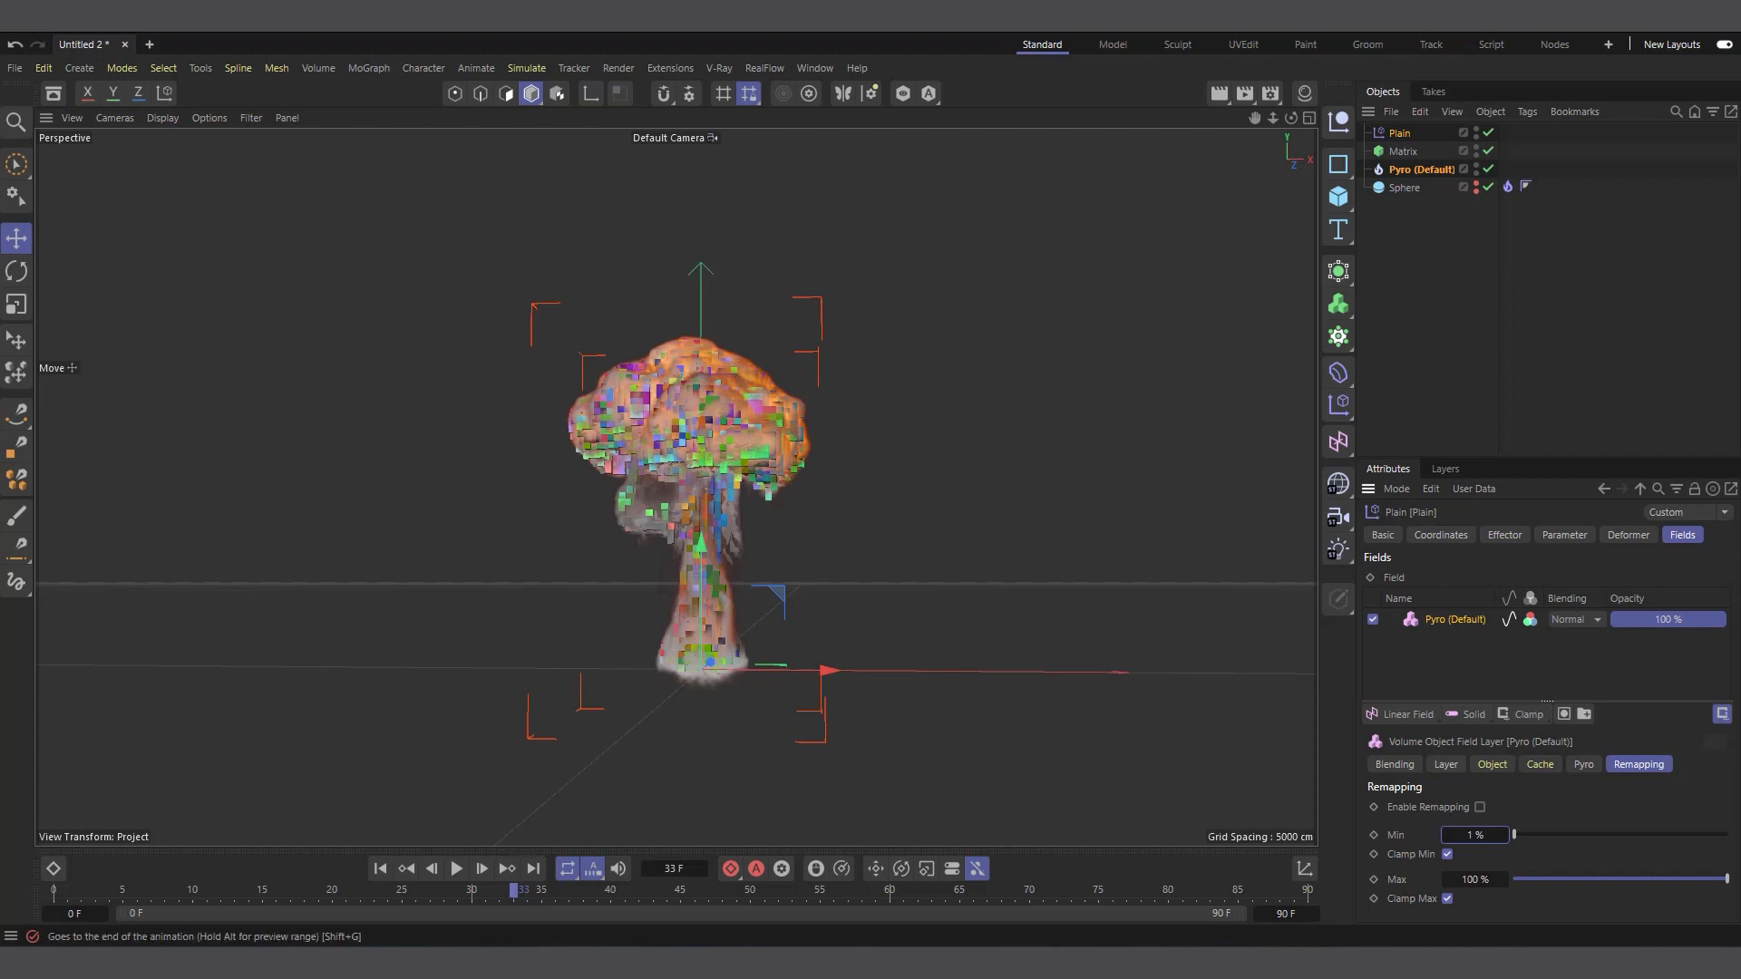
# Keyframe the Pyro field's remapping Min from 0% at frame 0 to 0.01% at frame 90
pyautogui.click(380, 869)
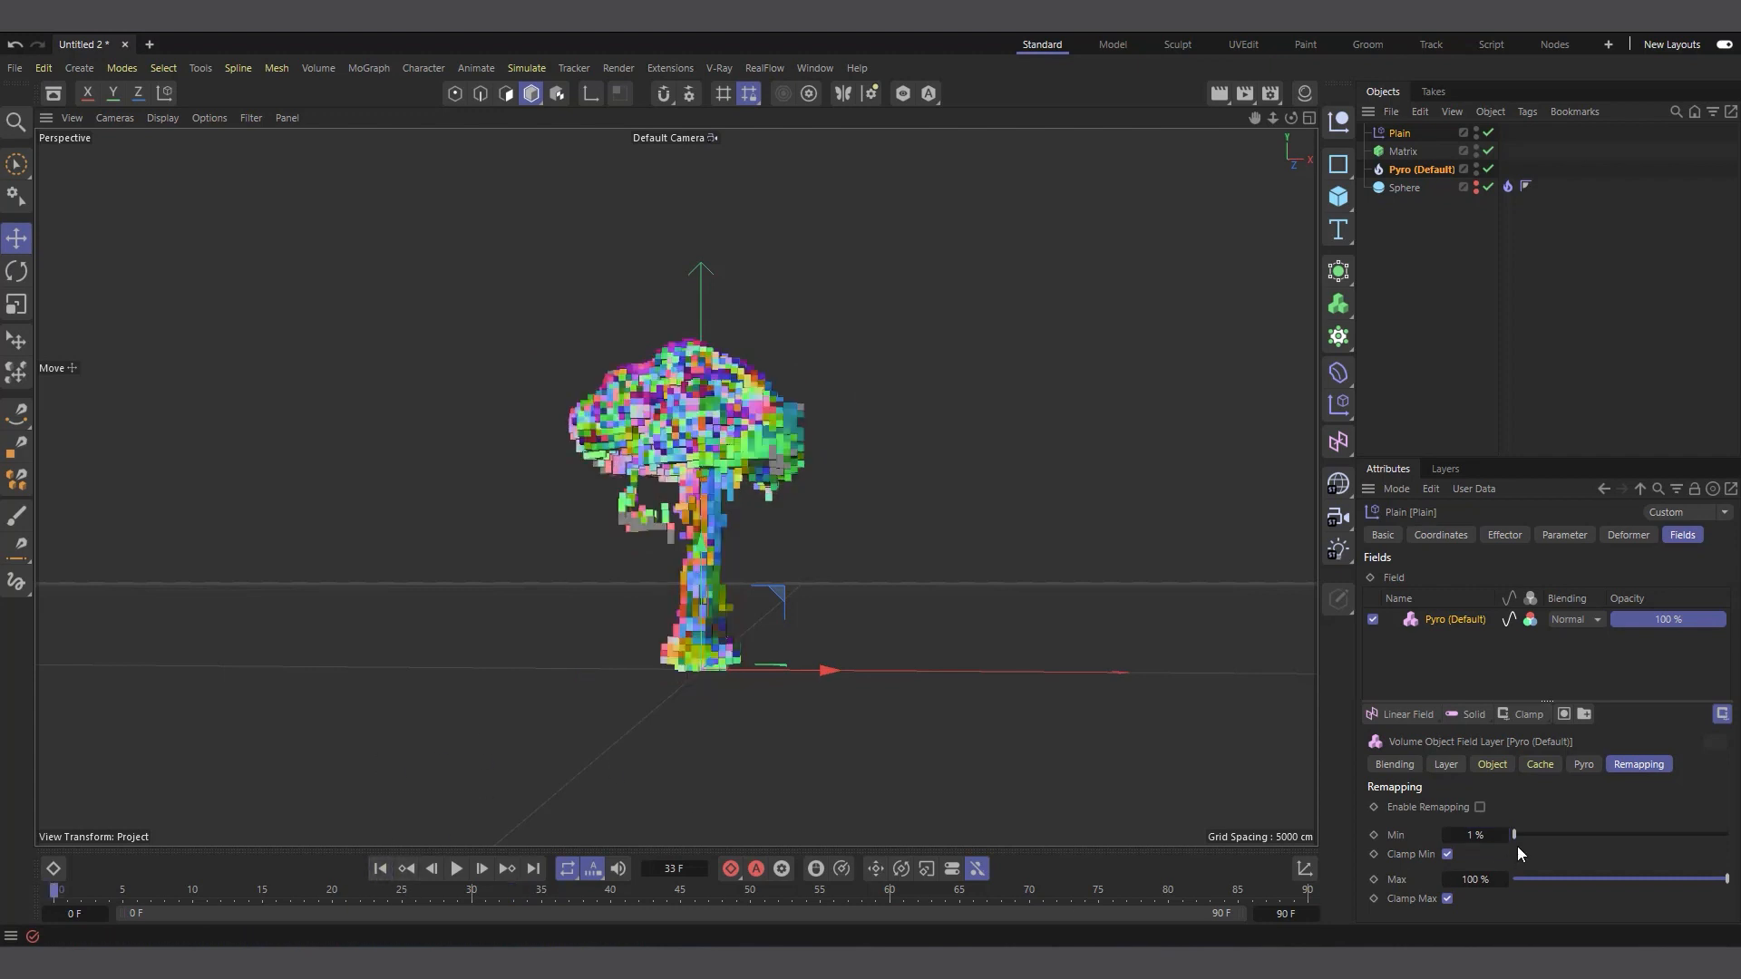
pyautogui.click(1449, 835)
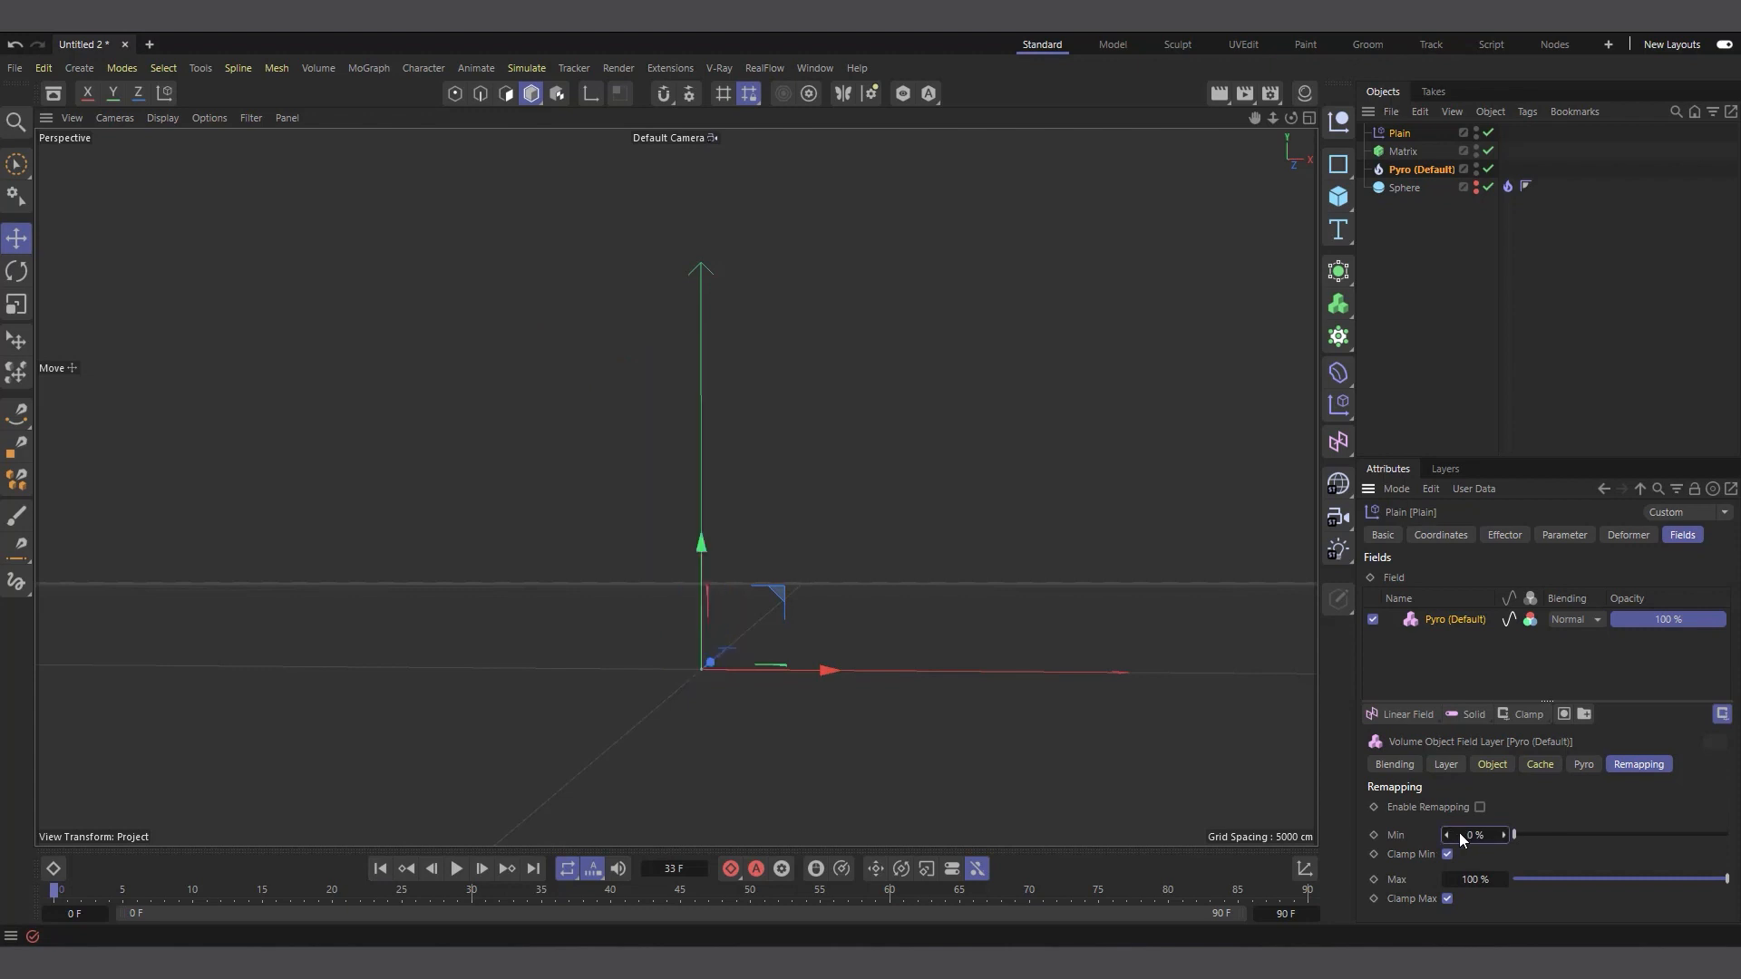
pyautogui.click(1609, 791)
pyautogui.click(1310, 894)
pyautogui.doubleClick(1477, 835)
pyautogui.write('.01')
pyautogui.click(1376, 836)
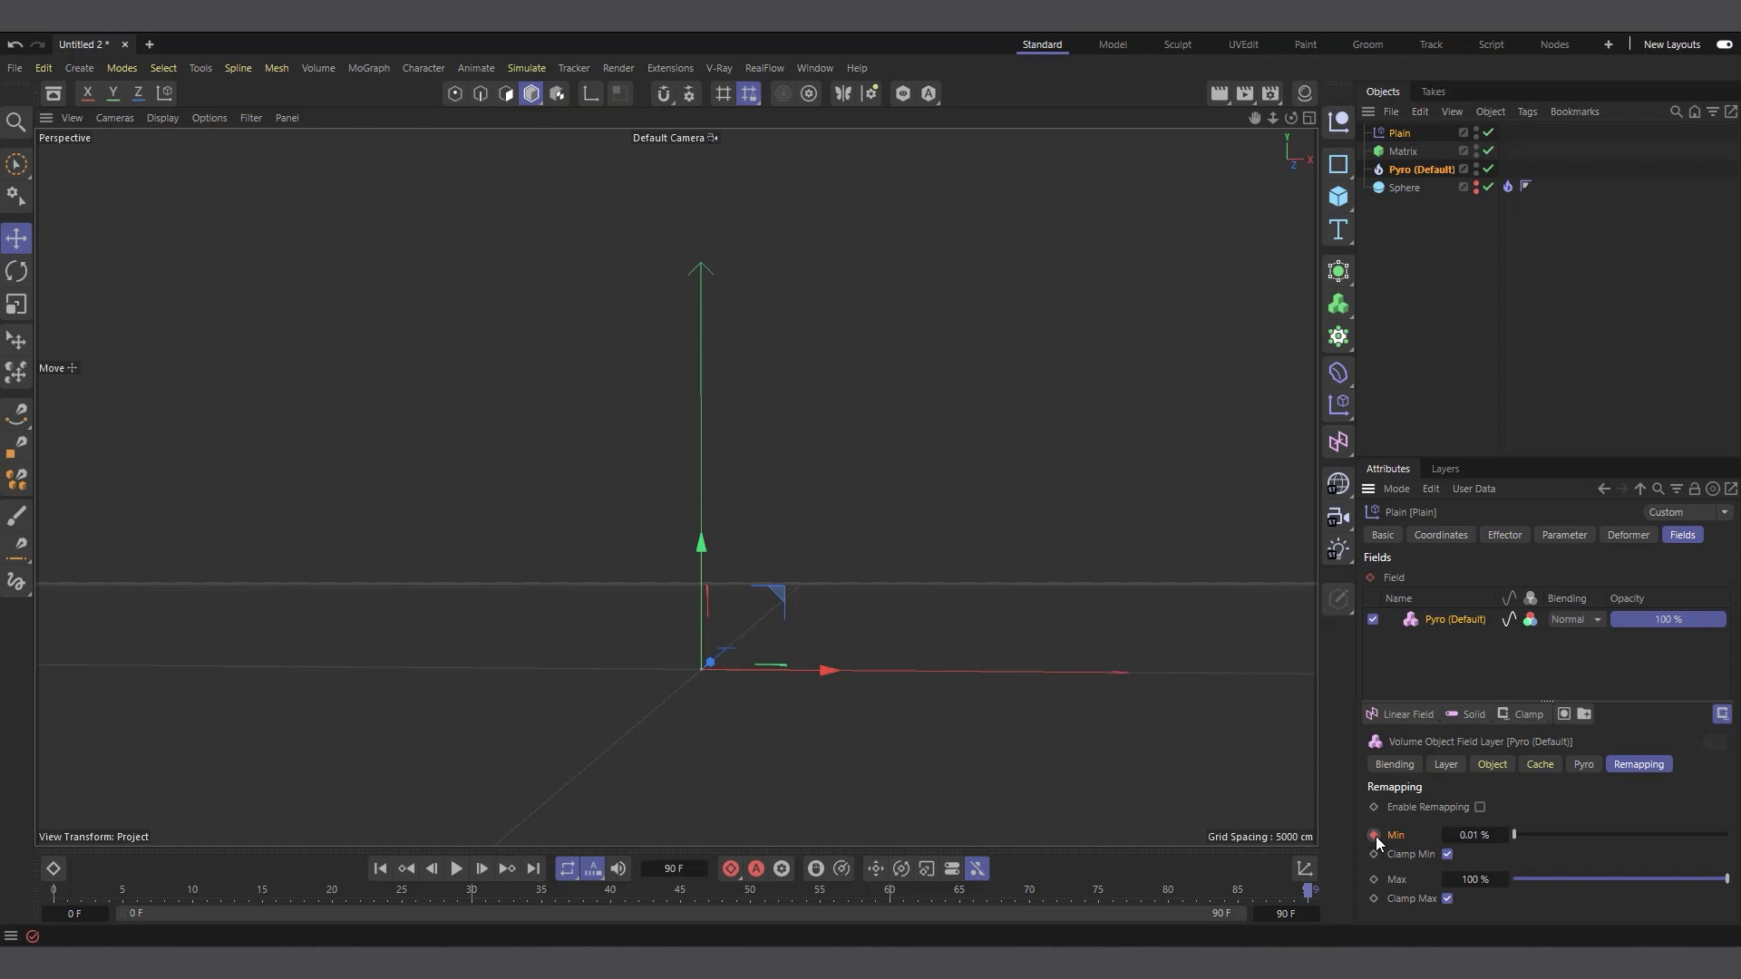
# Play the animation from the start, hide the Pyro object in the viewport and inspect the growing brick cloud up to frame 47
pyautogui.click(382, 870)
pyautogui.click(455, 870)
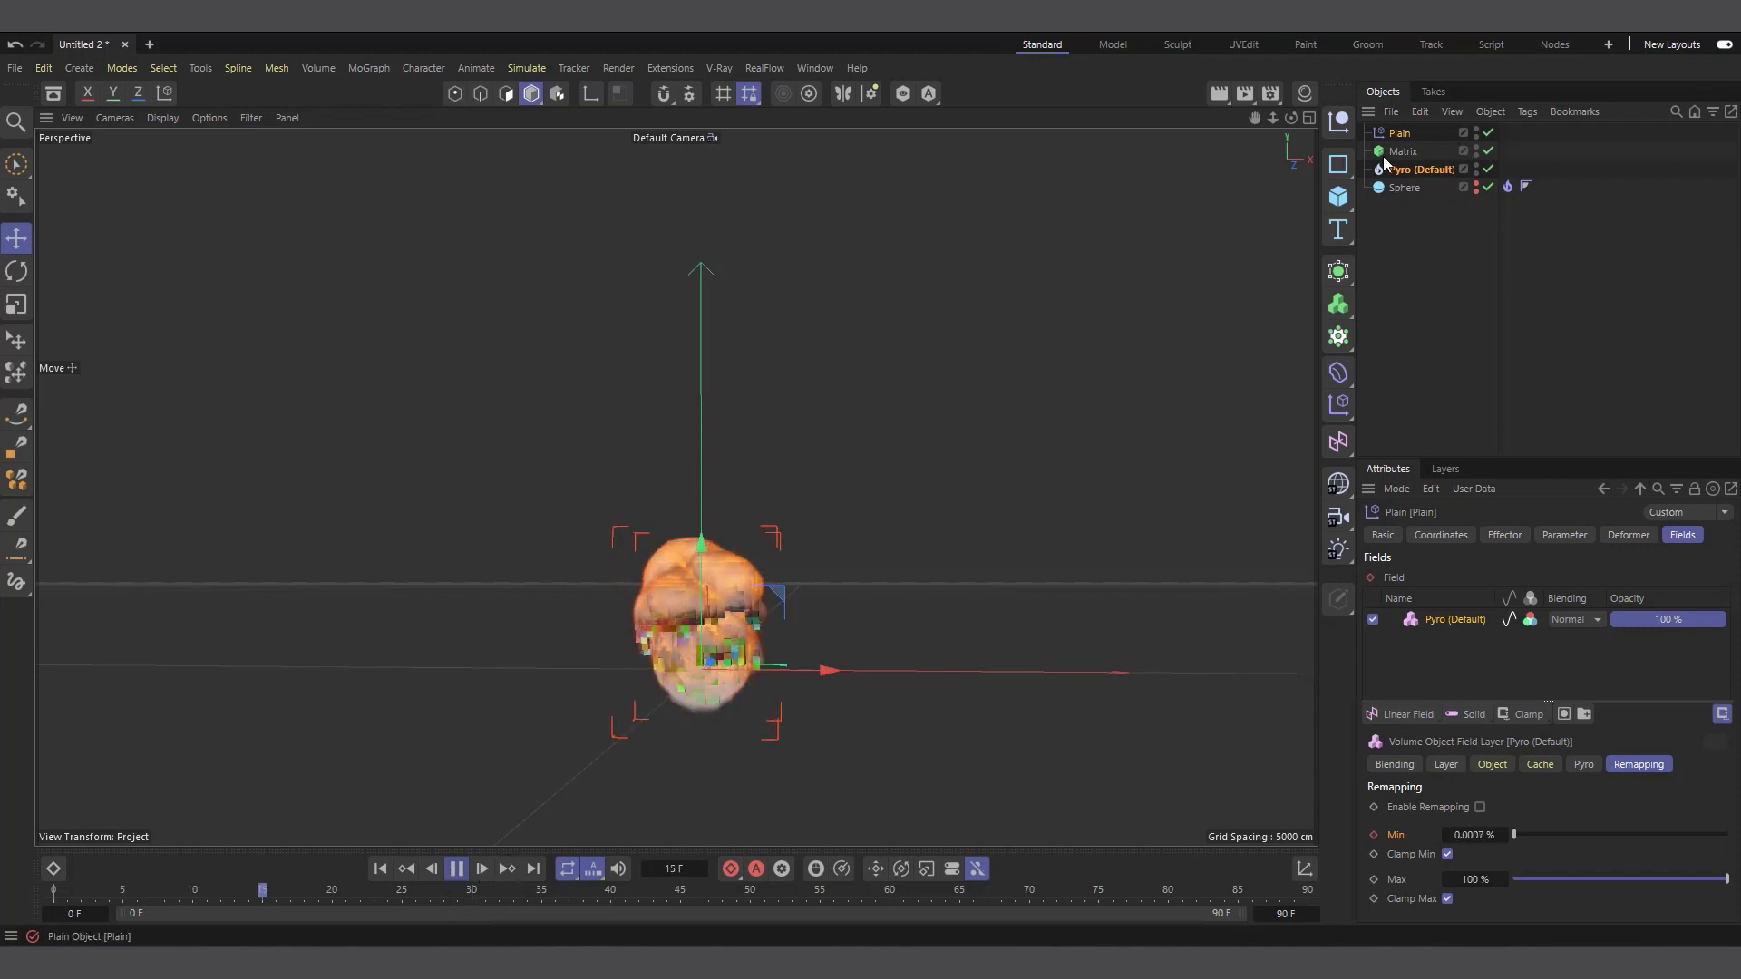
pyautogui.click(1475, 166)
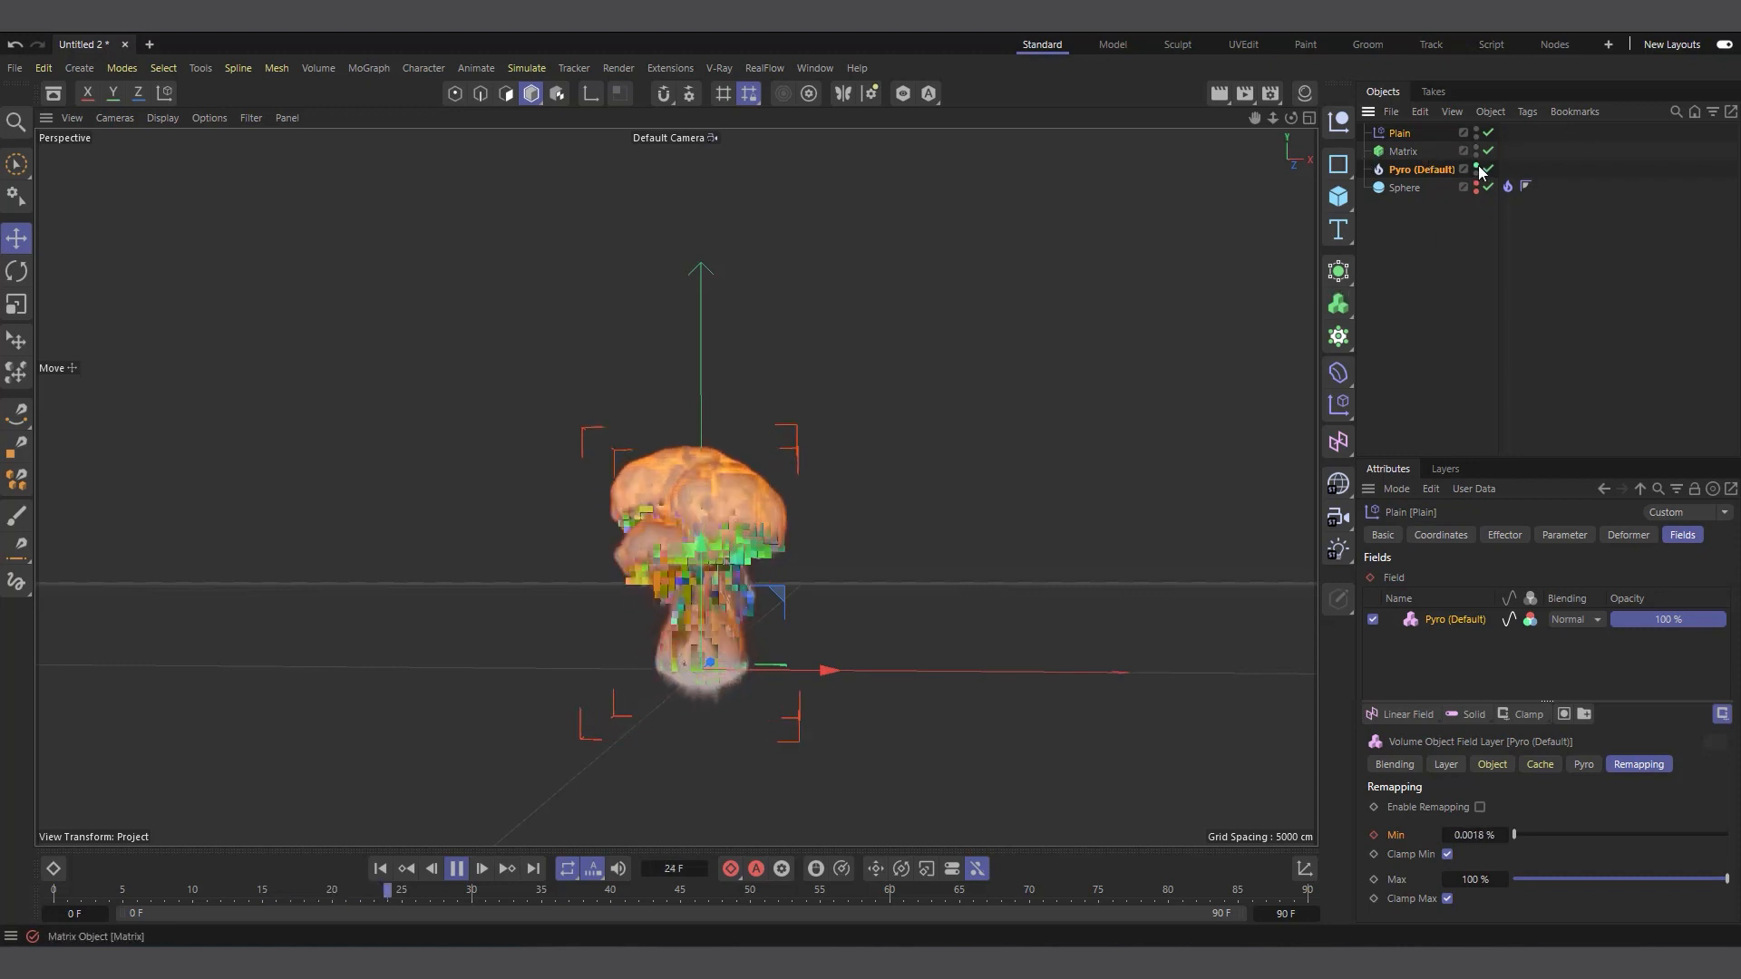
pyautogui.click(1476, 167)
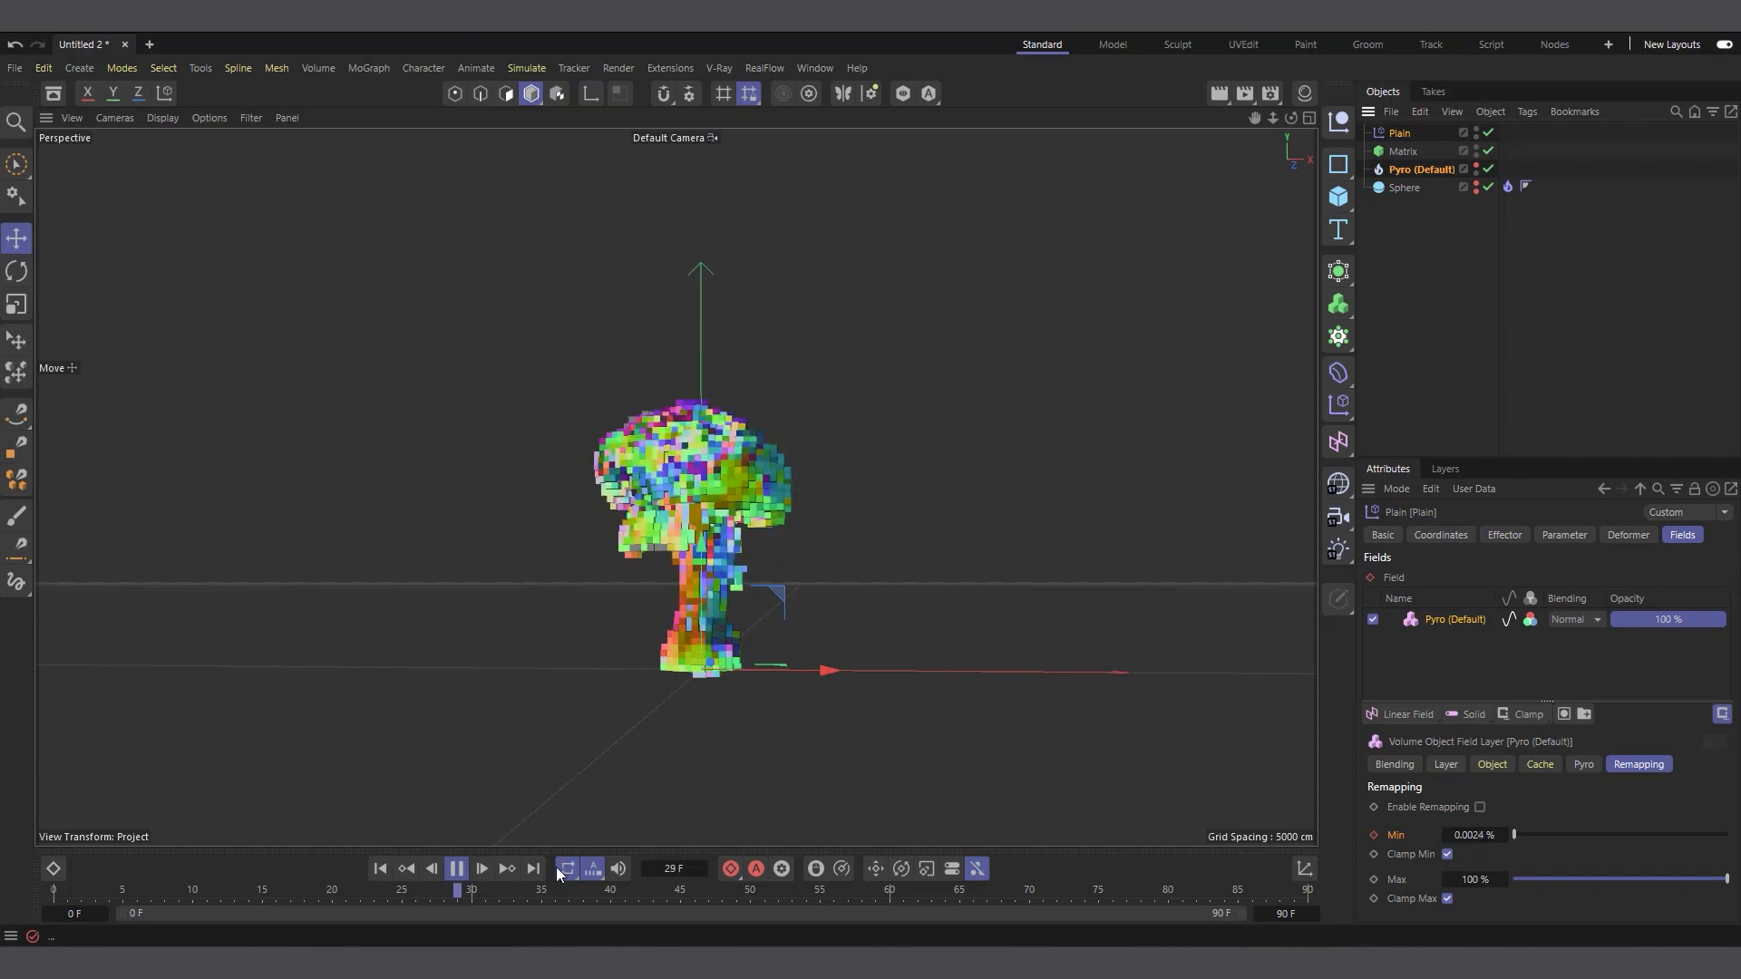
pyautogui.click(457, 869)
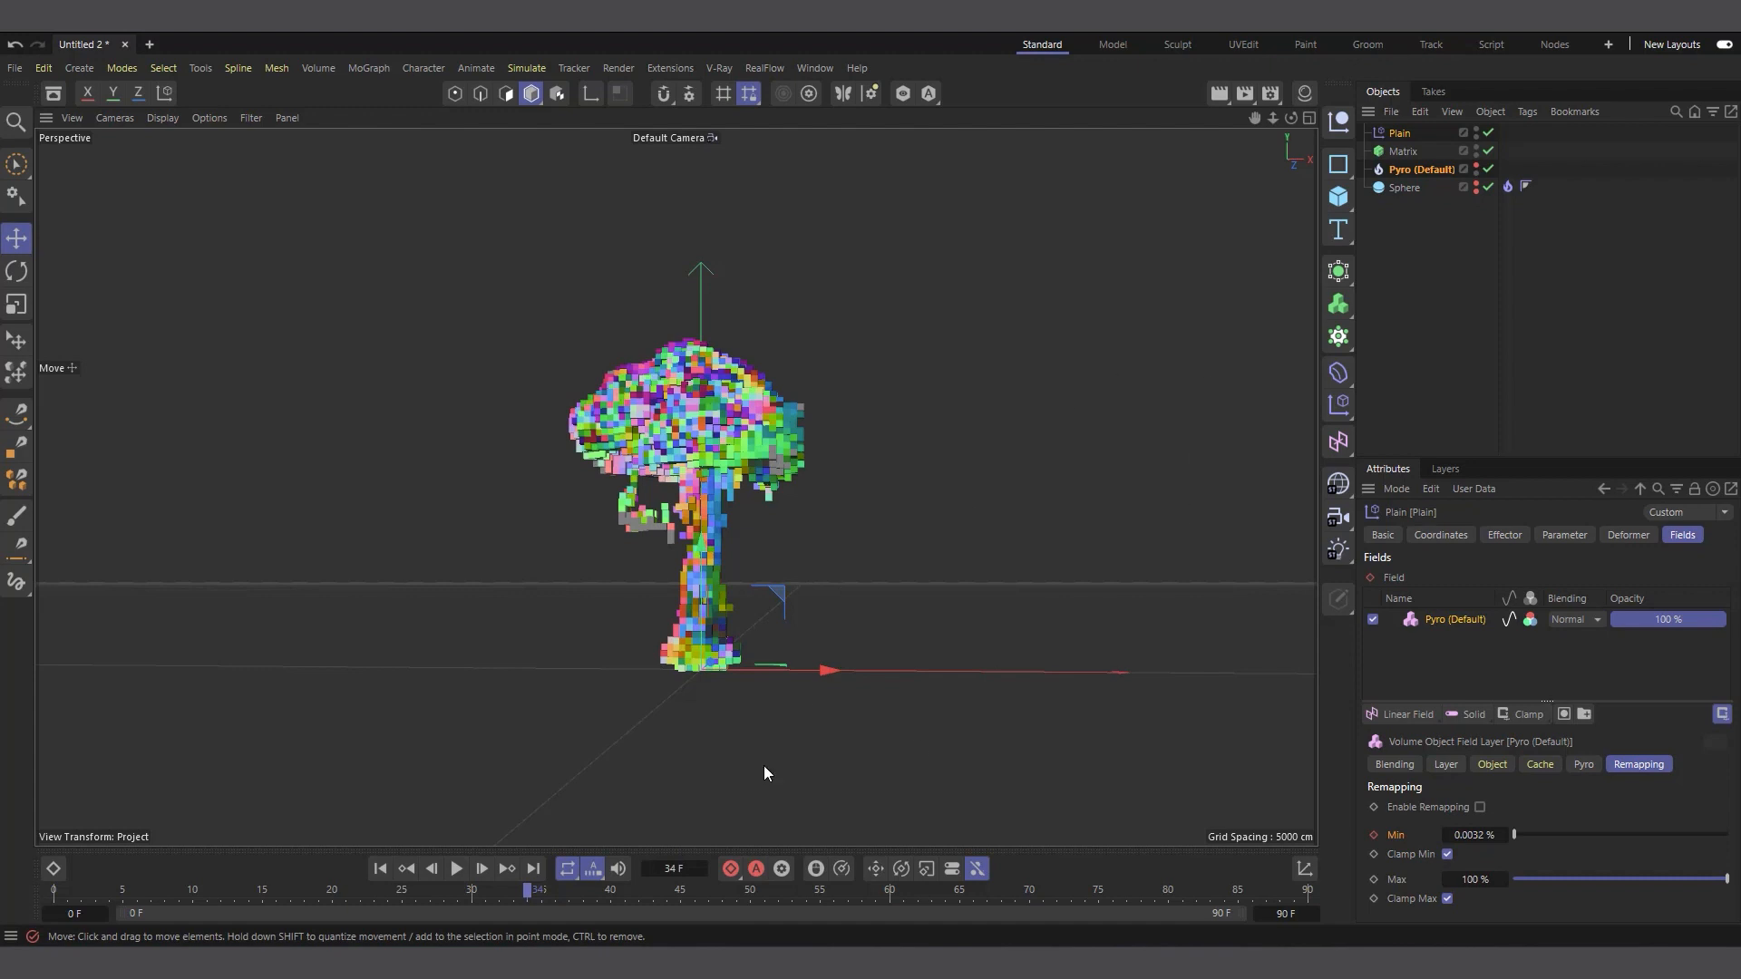
pyautogui.click(456, 869)
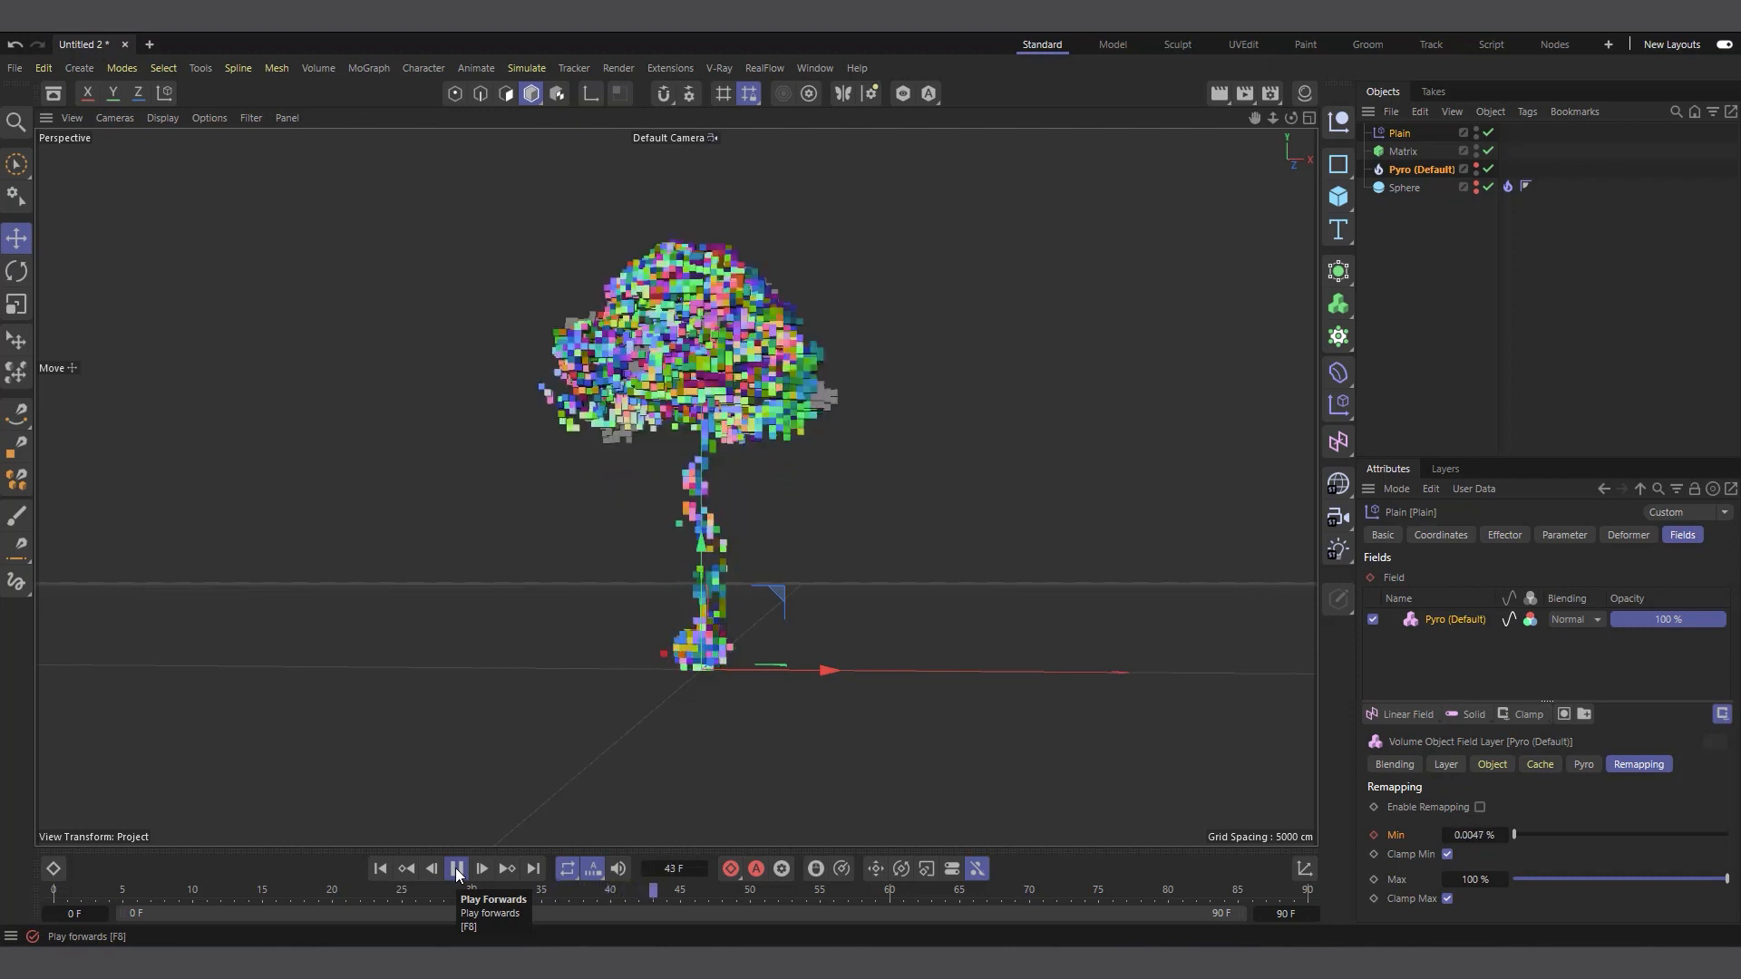
pyautogui.click(456, 868)
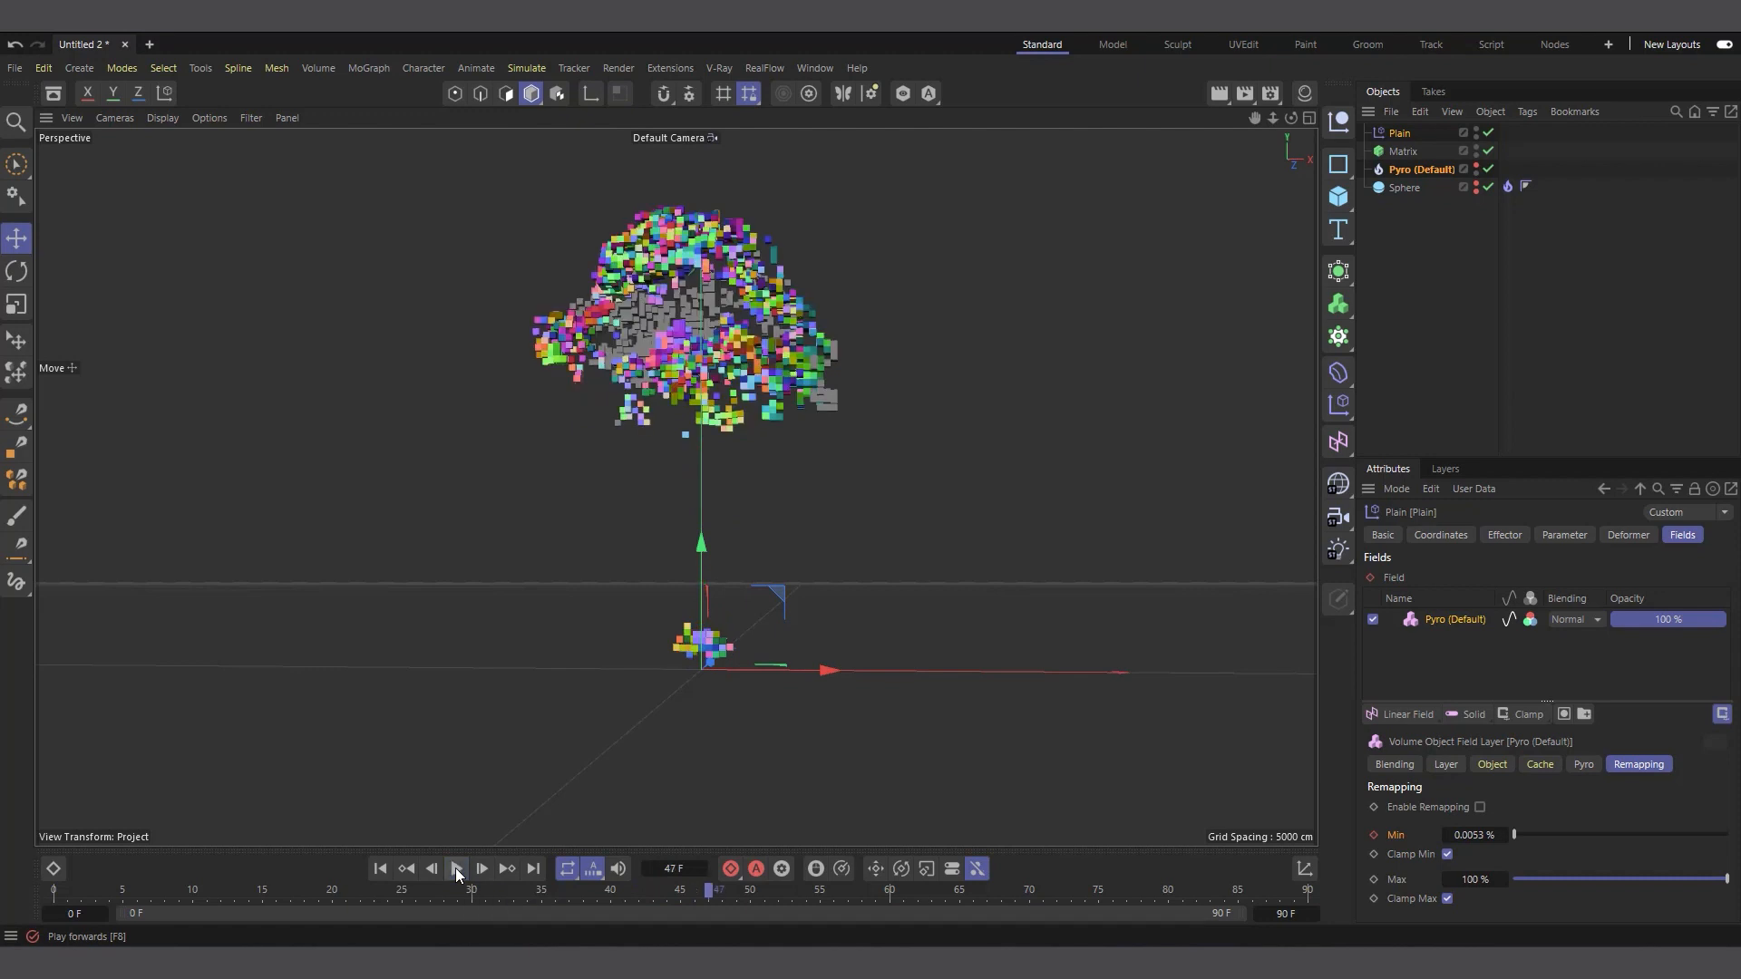
# Return to frame 0, disable the Matrix object, and review the Pyro object's cache and output channel settings
pyautogui.click(1414, 168)
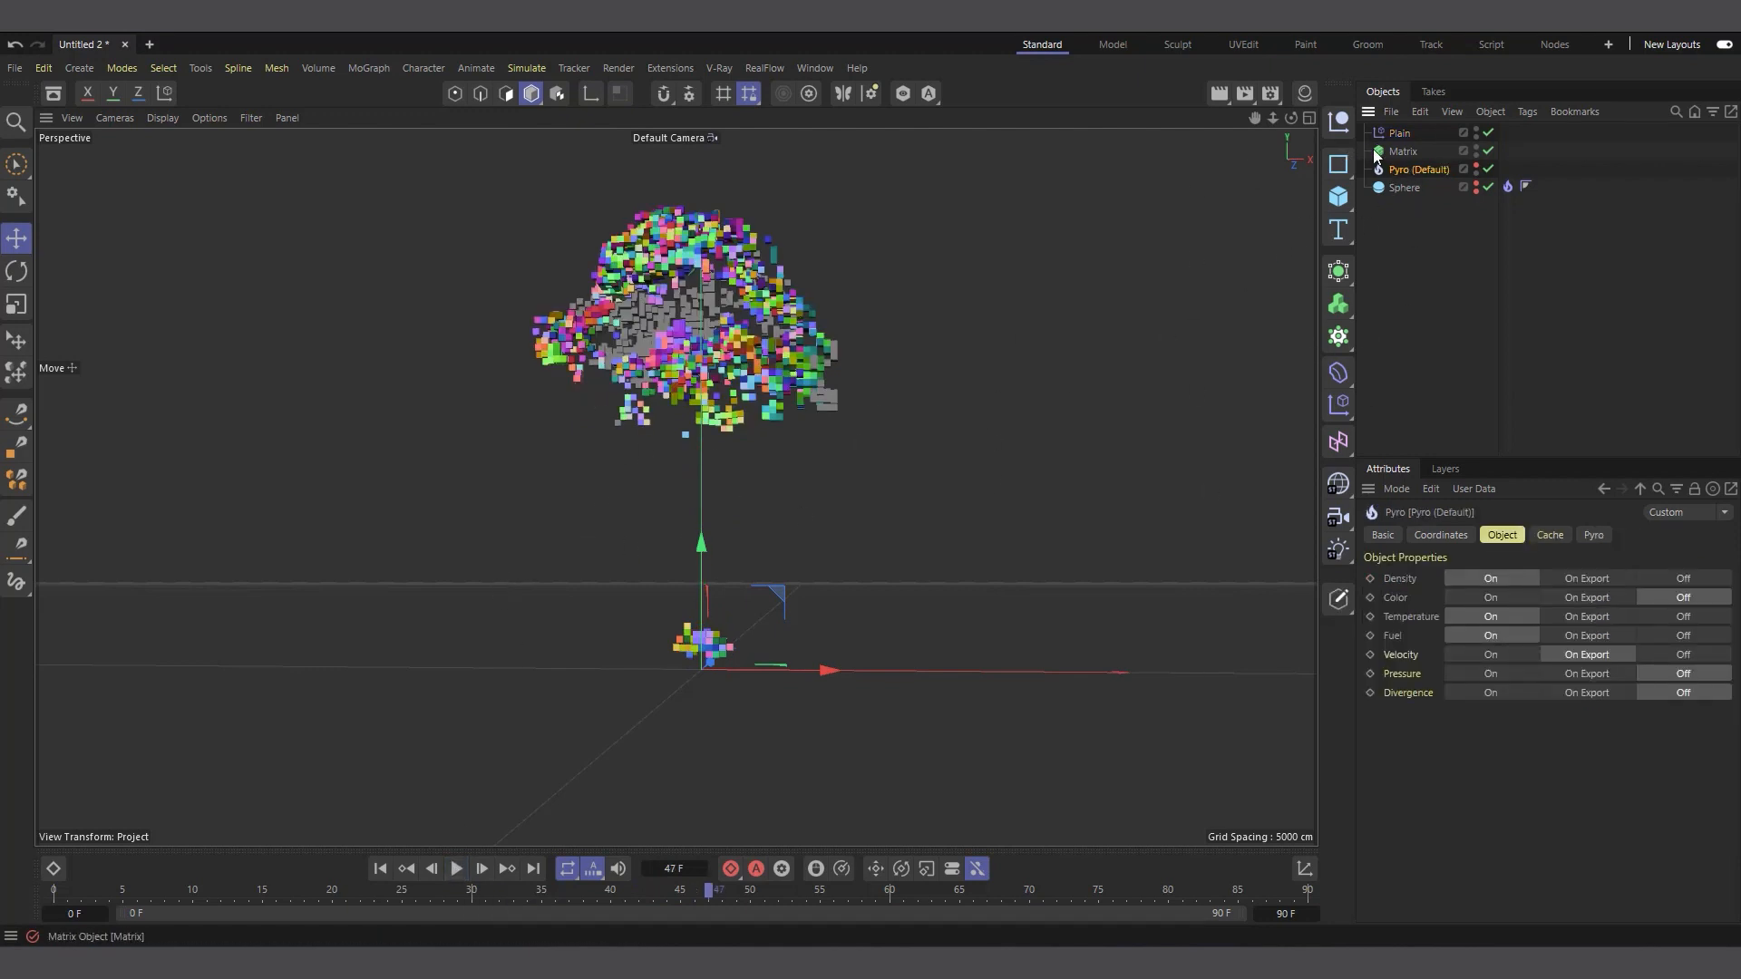
pyautogui.click(1551, 535)
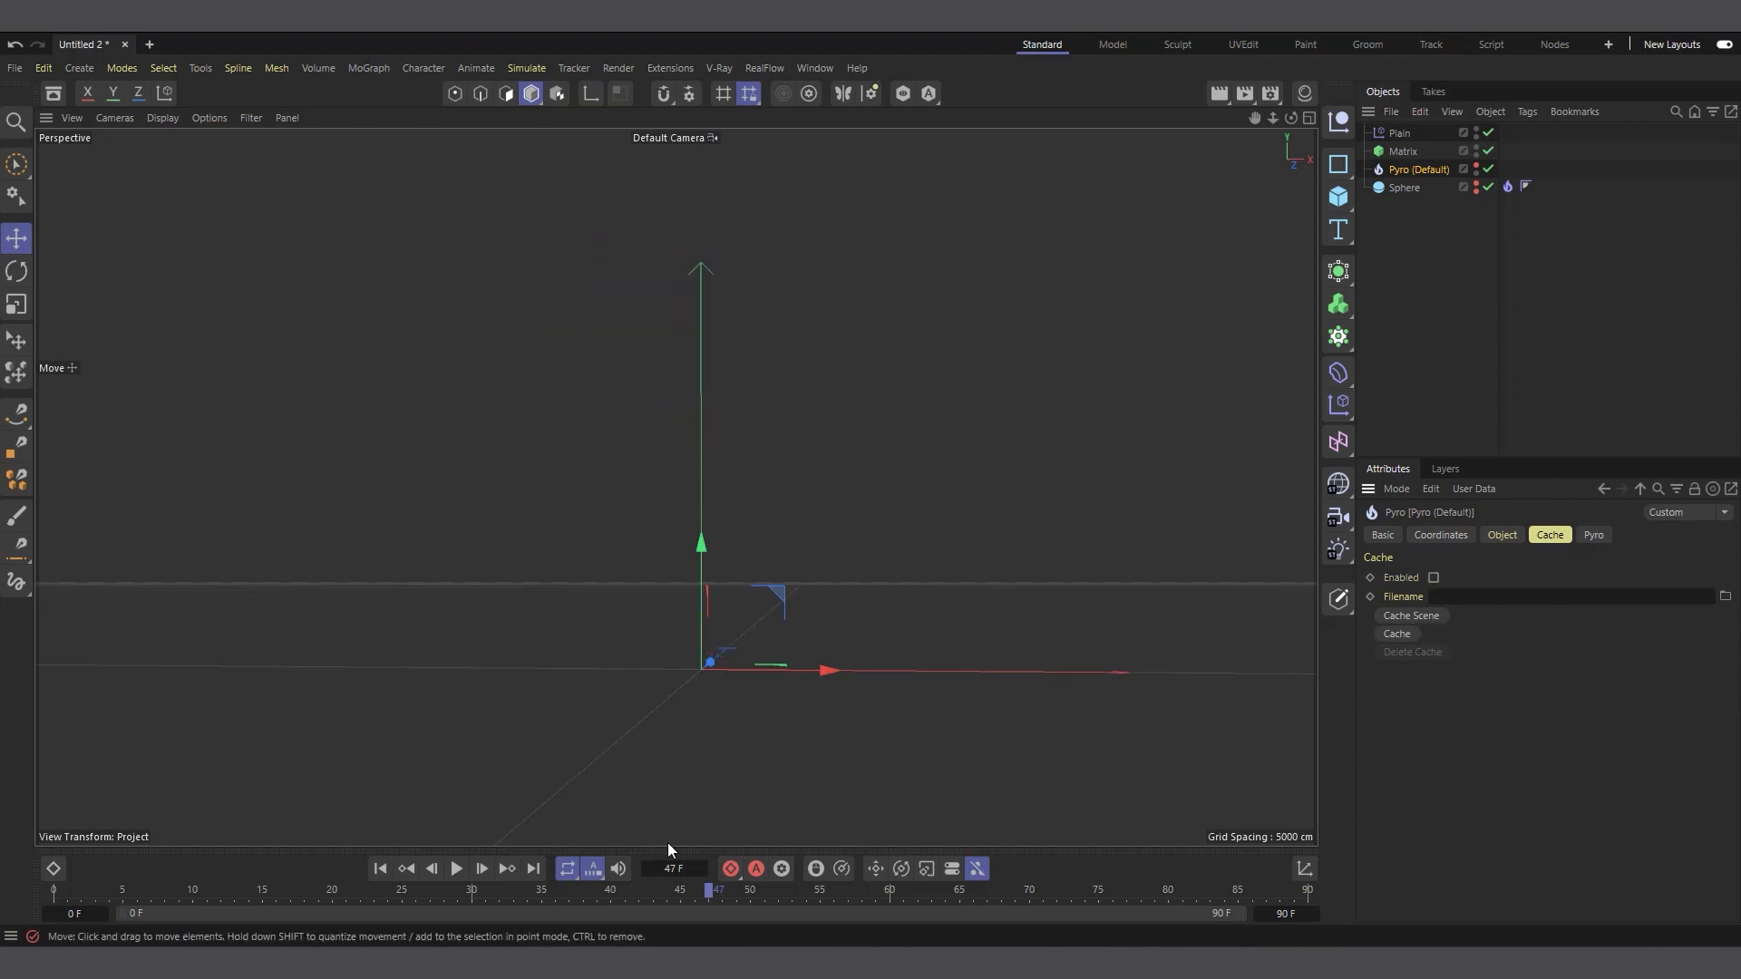
pyautogui.click(376, 869)
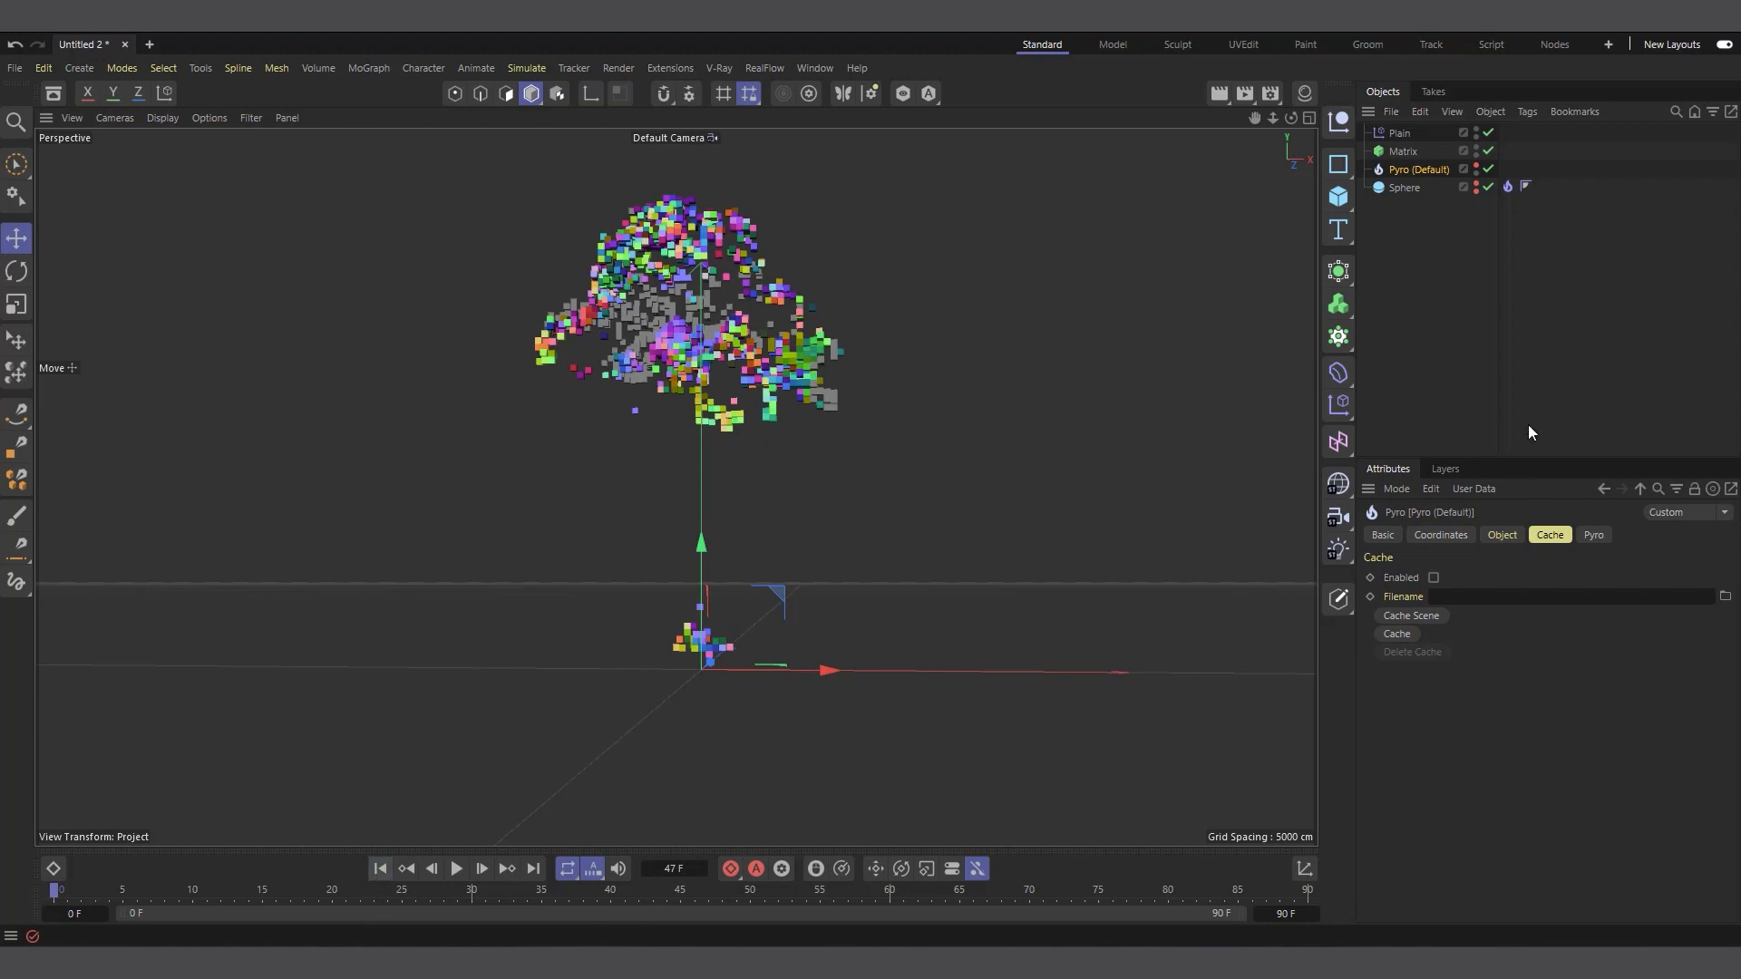
pyautogui.click(1487, 151)
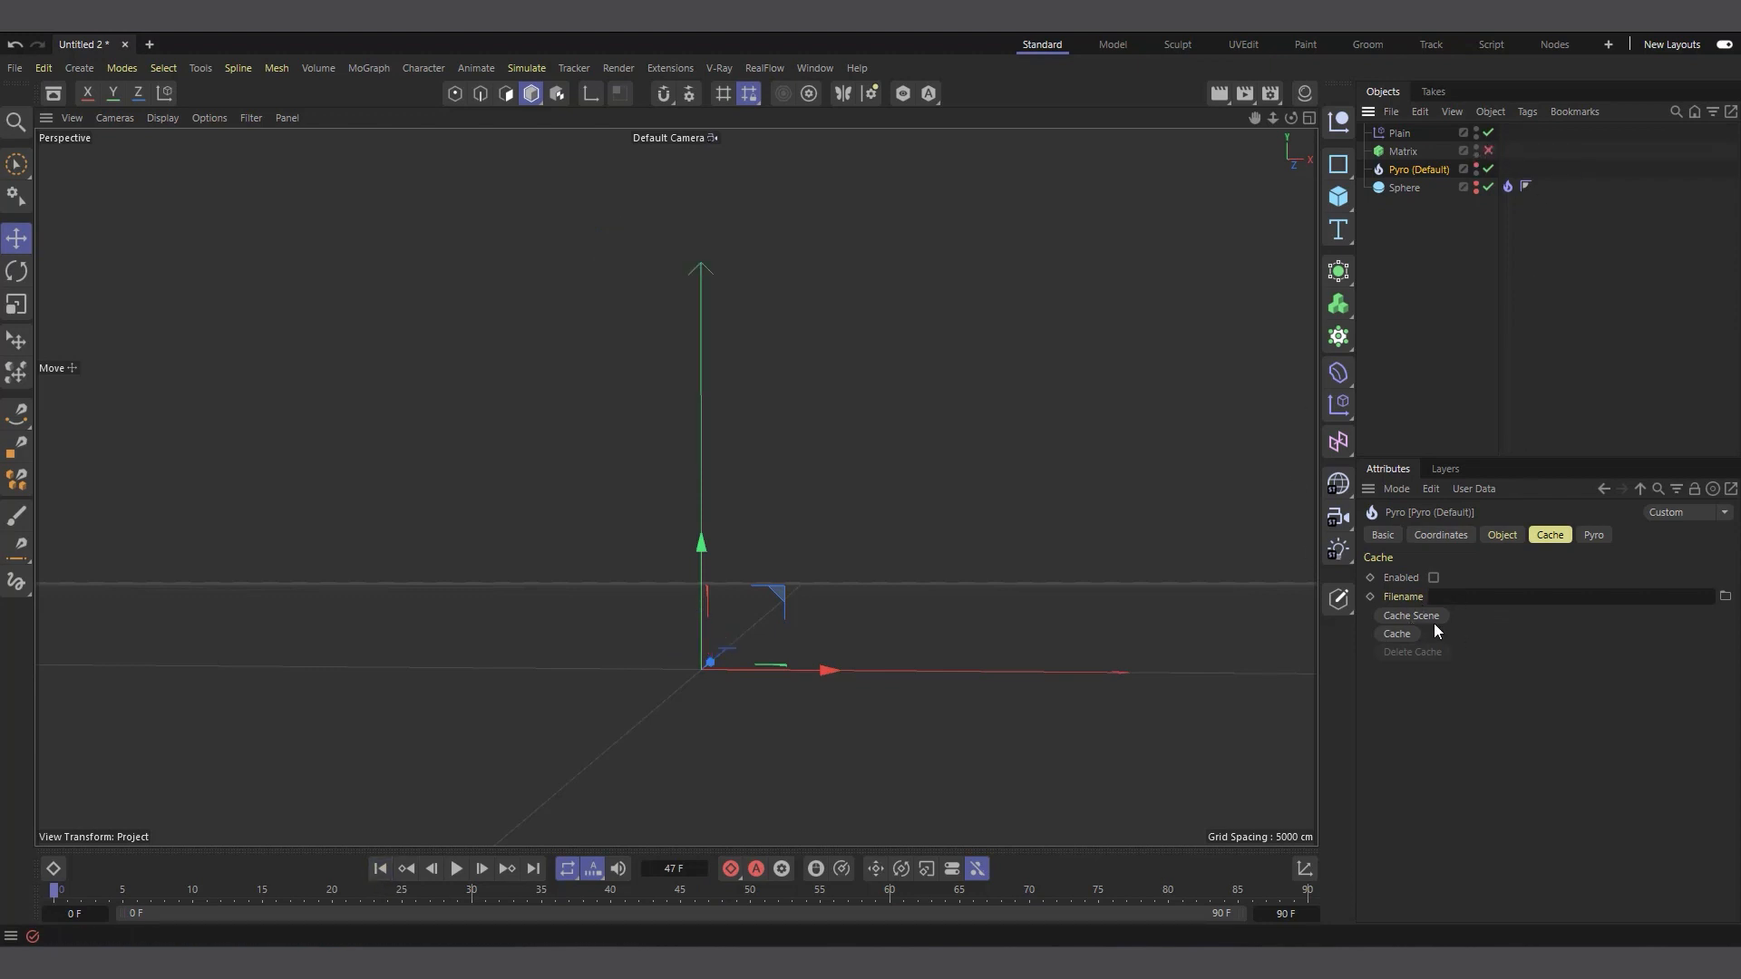
pyautogui.click(1502, 534)
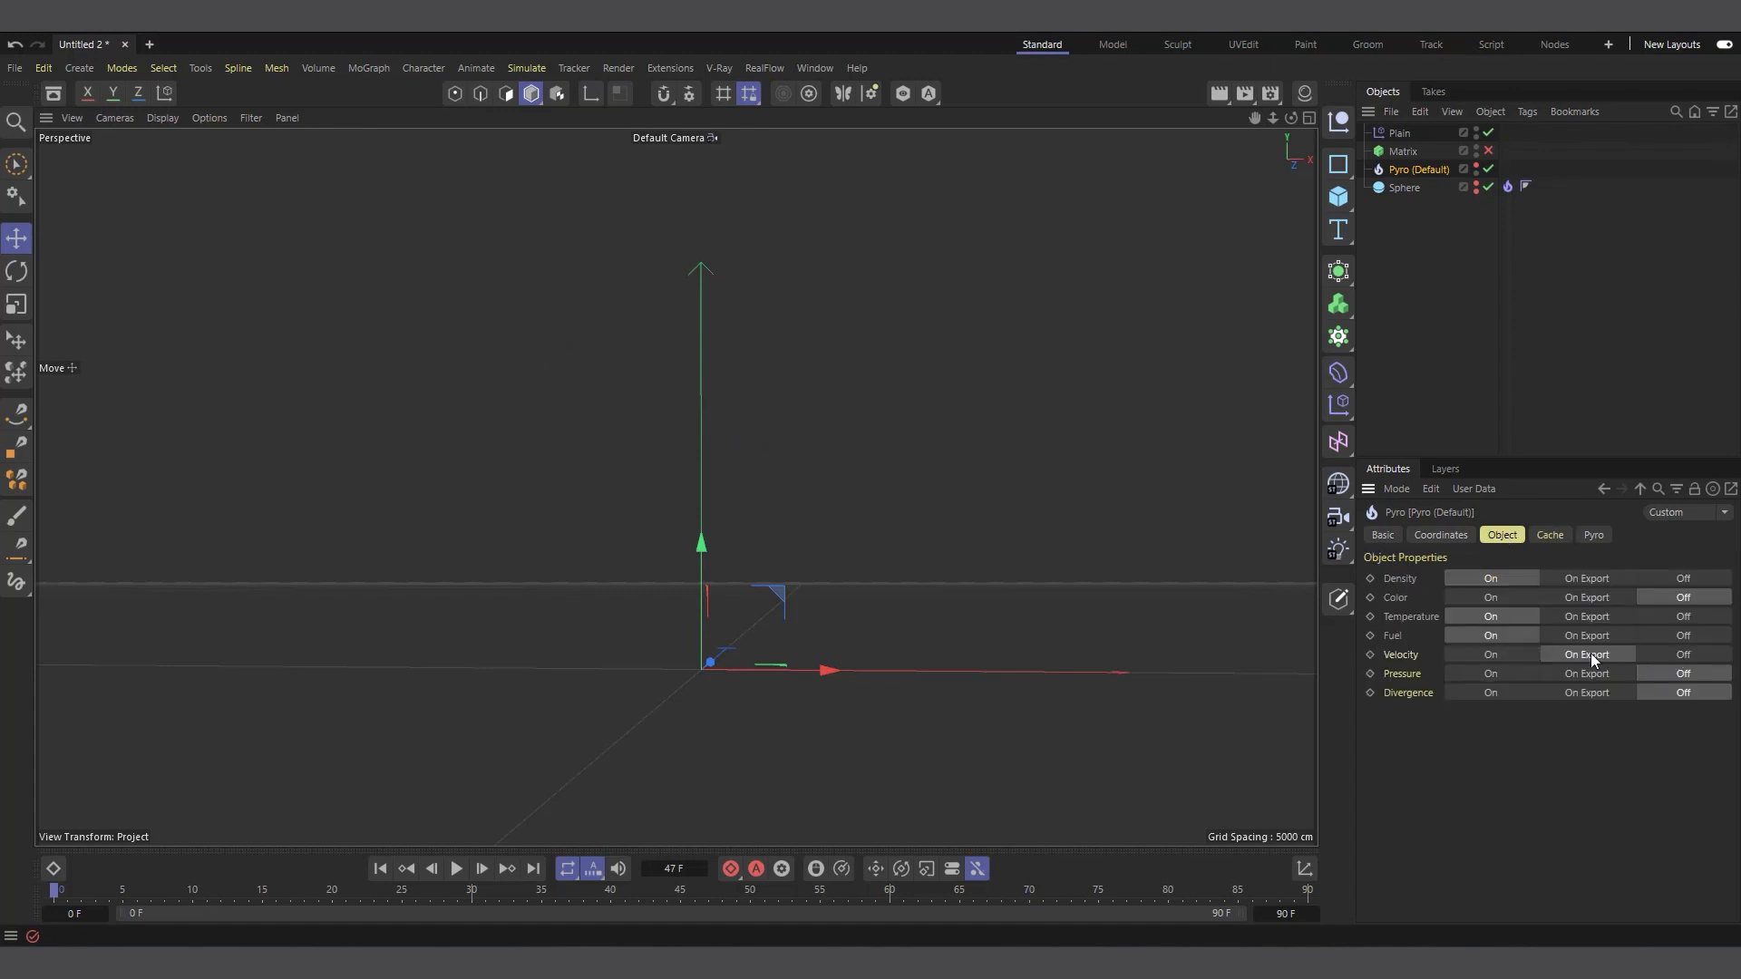
# Set the Pyro output's Density, Temperature and Fuel channels to On Export and switch Velocity off
pyautogui.click(1650, 655)
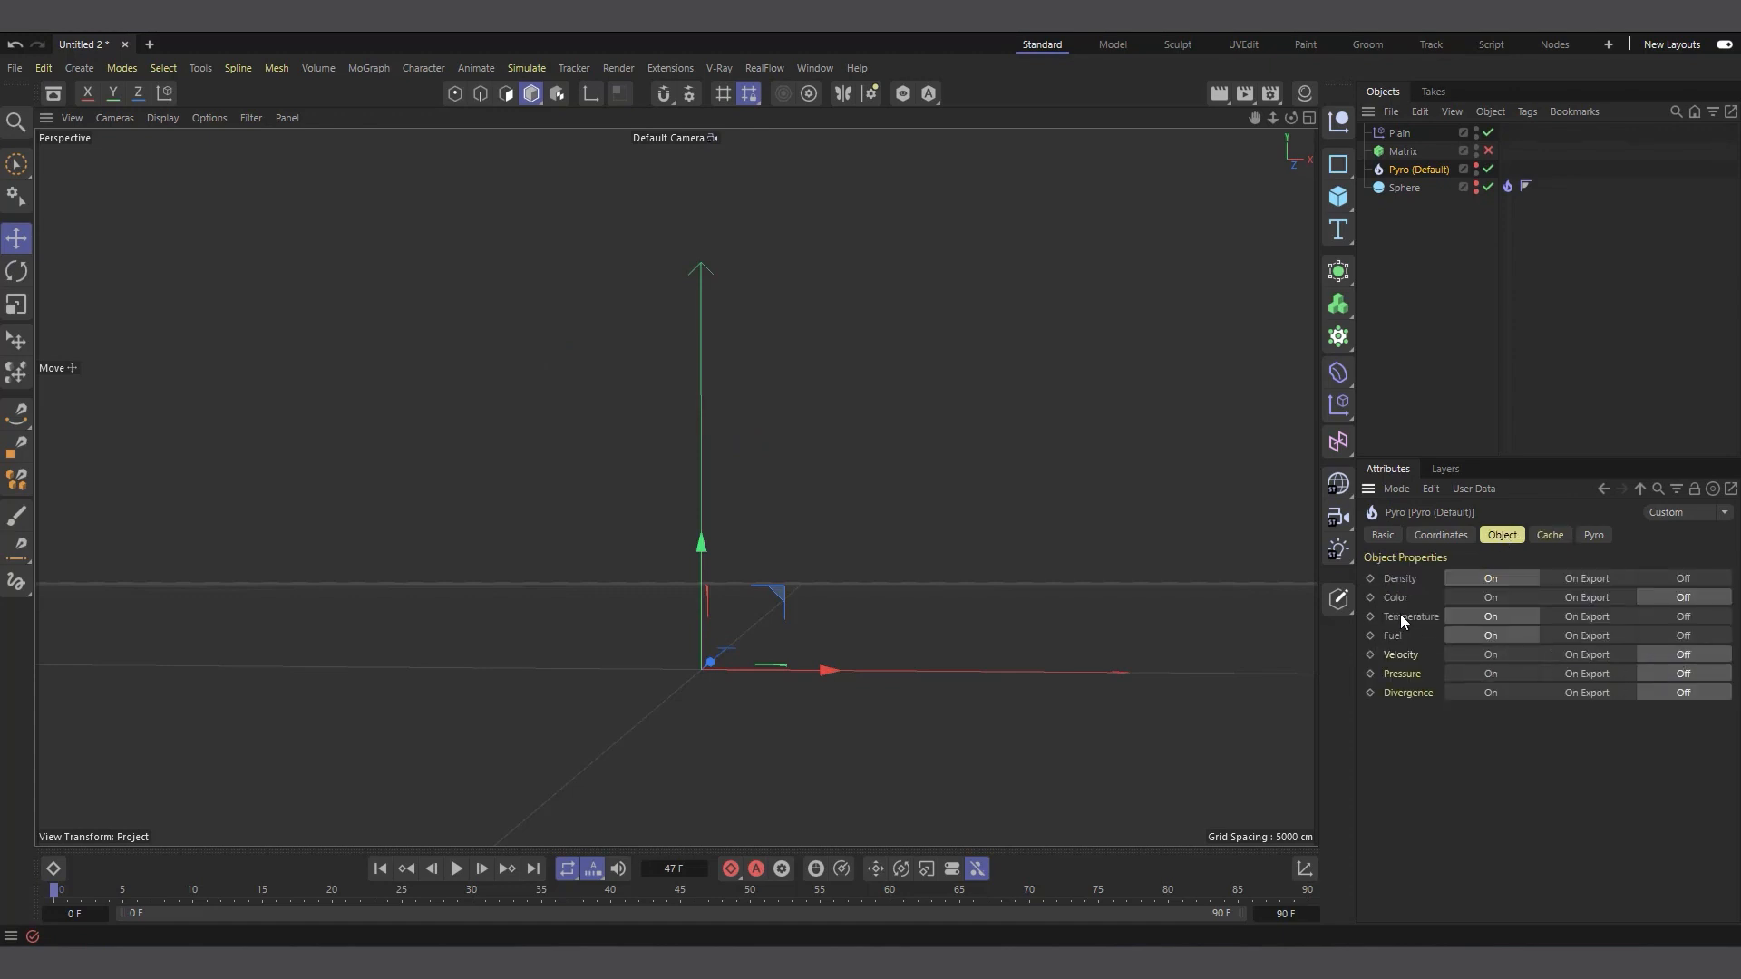
pyautogui.click(1565, 635)
pyautogui.click(1584, 616)
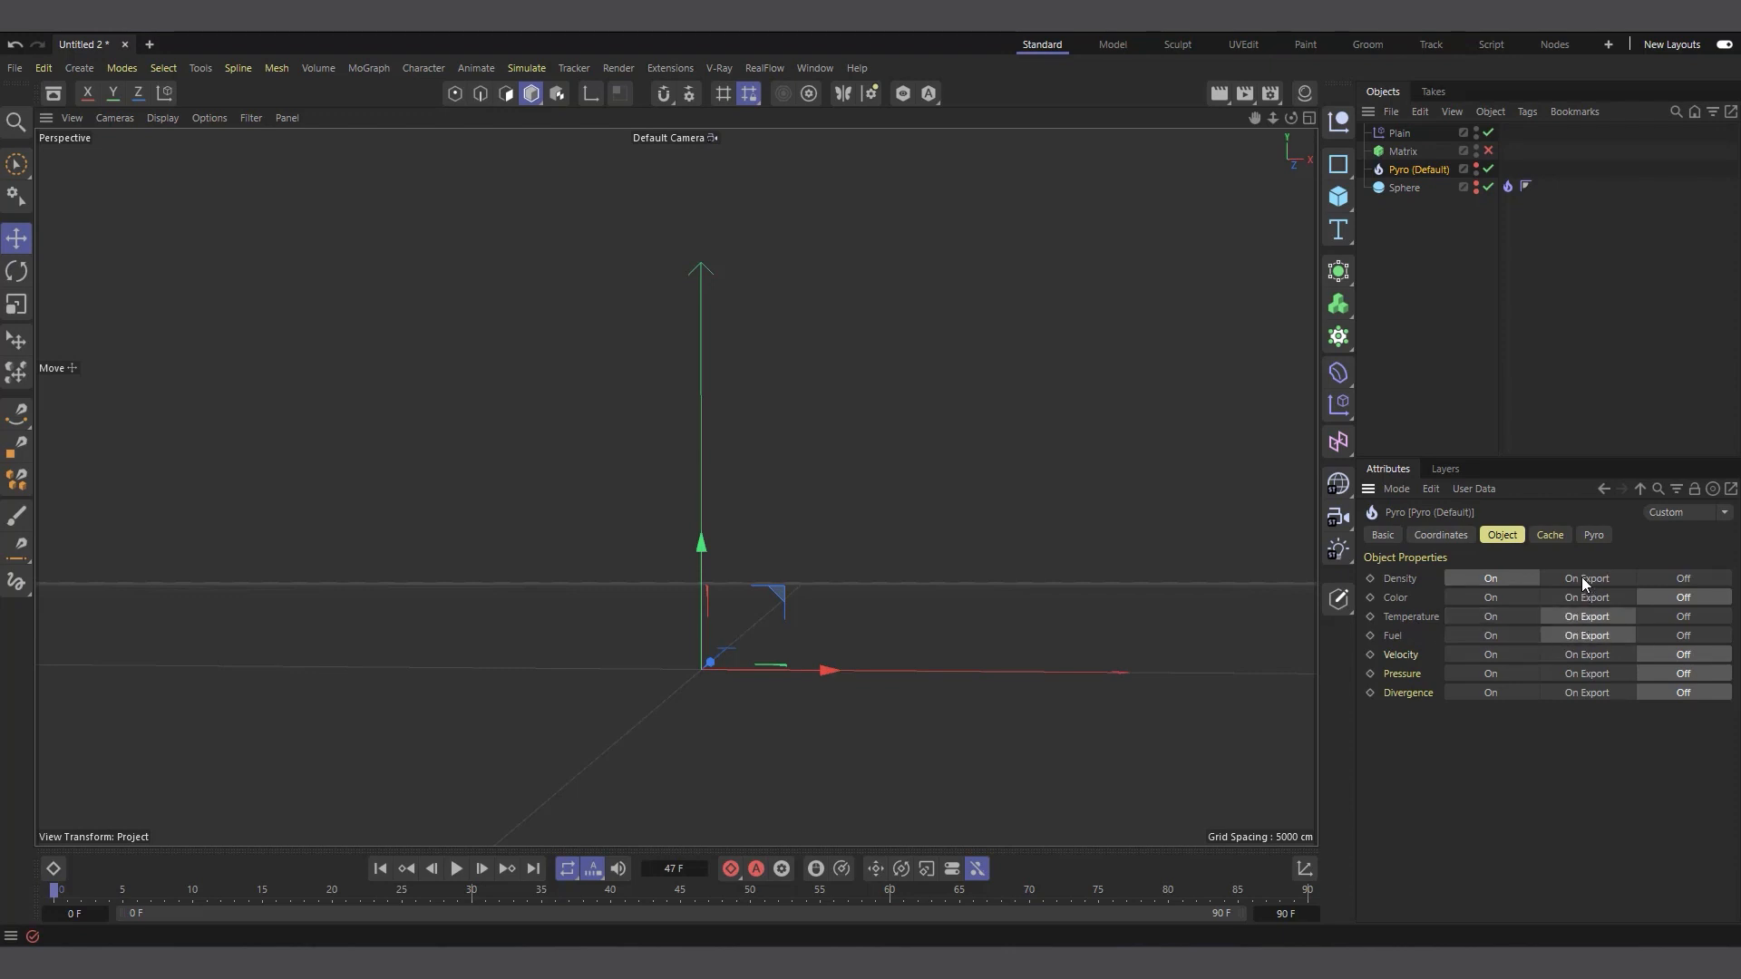
pyautogui.click(1582, 578)
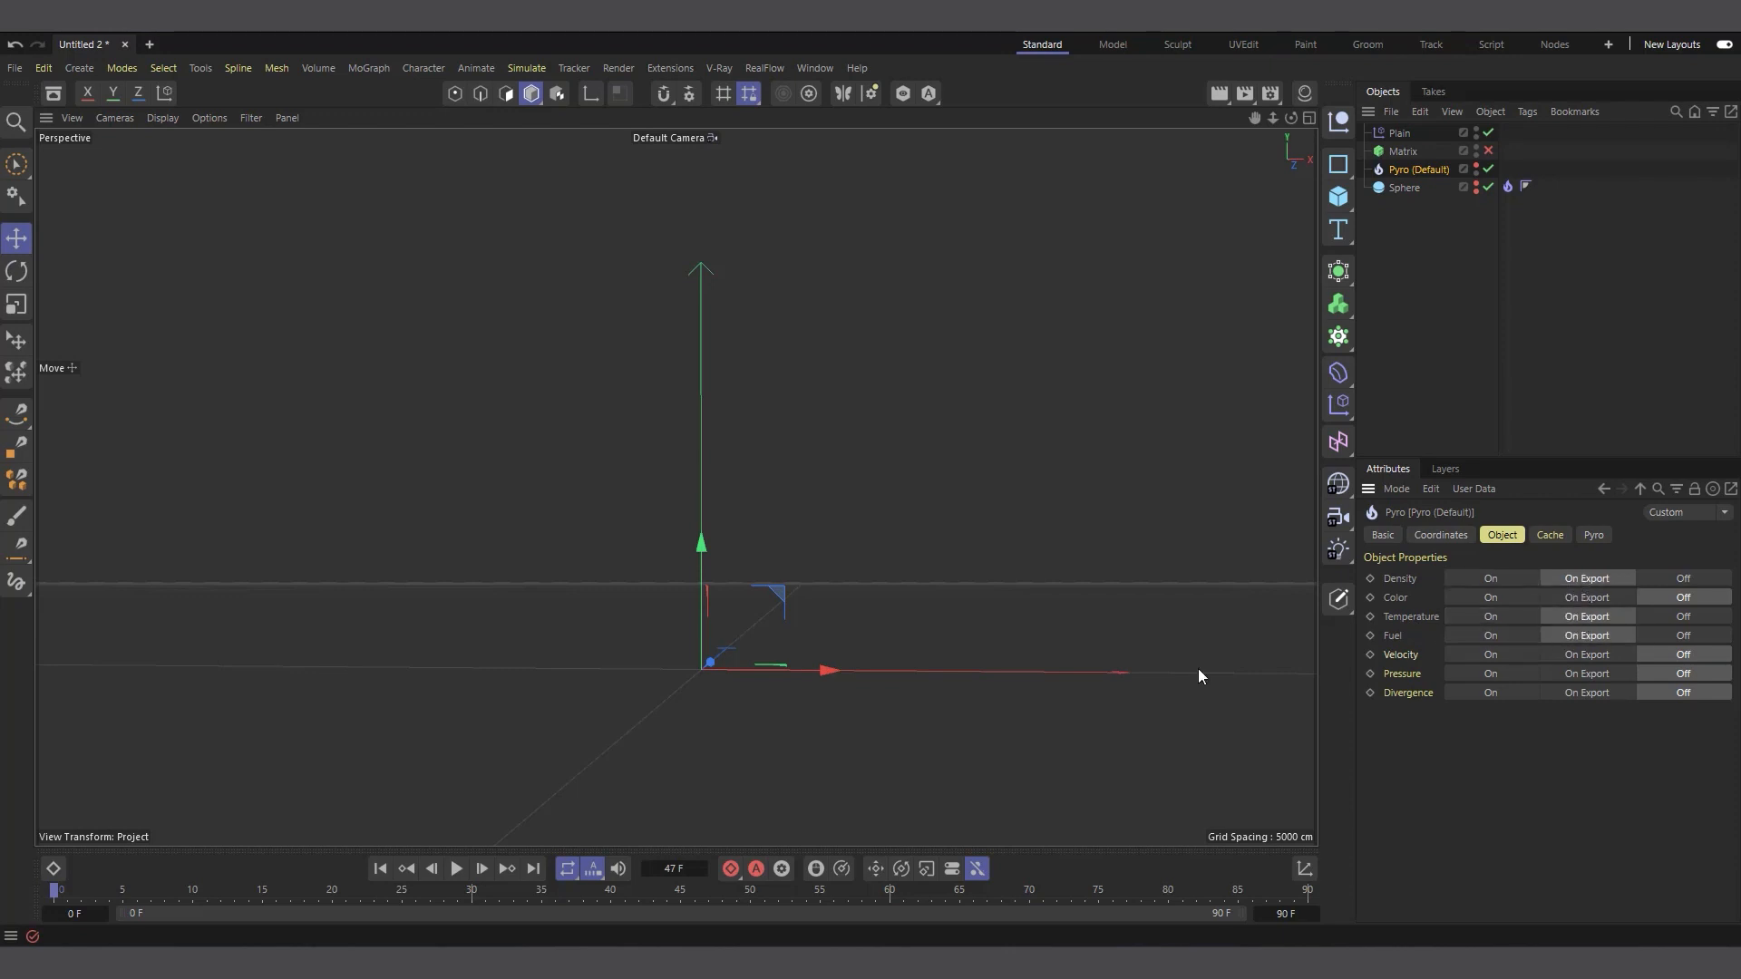
# Cache the scene simulation as OpenVDB files named Simulation Scene in a new folder inside Tuts
pyautogui.click(1549, 536)
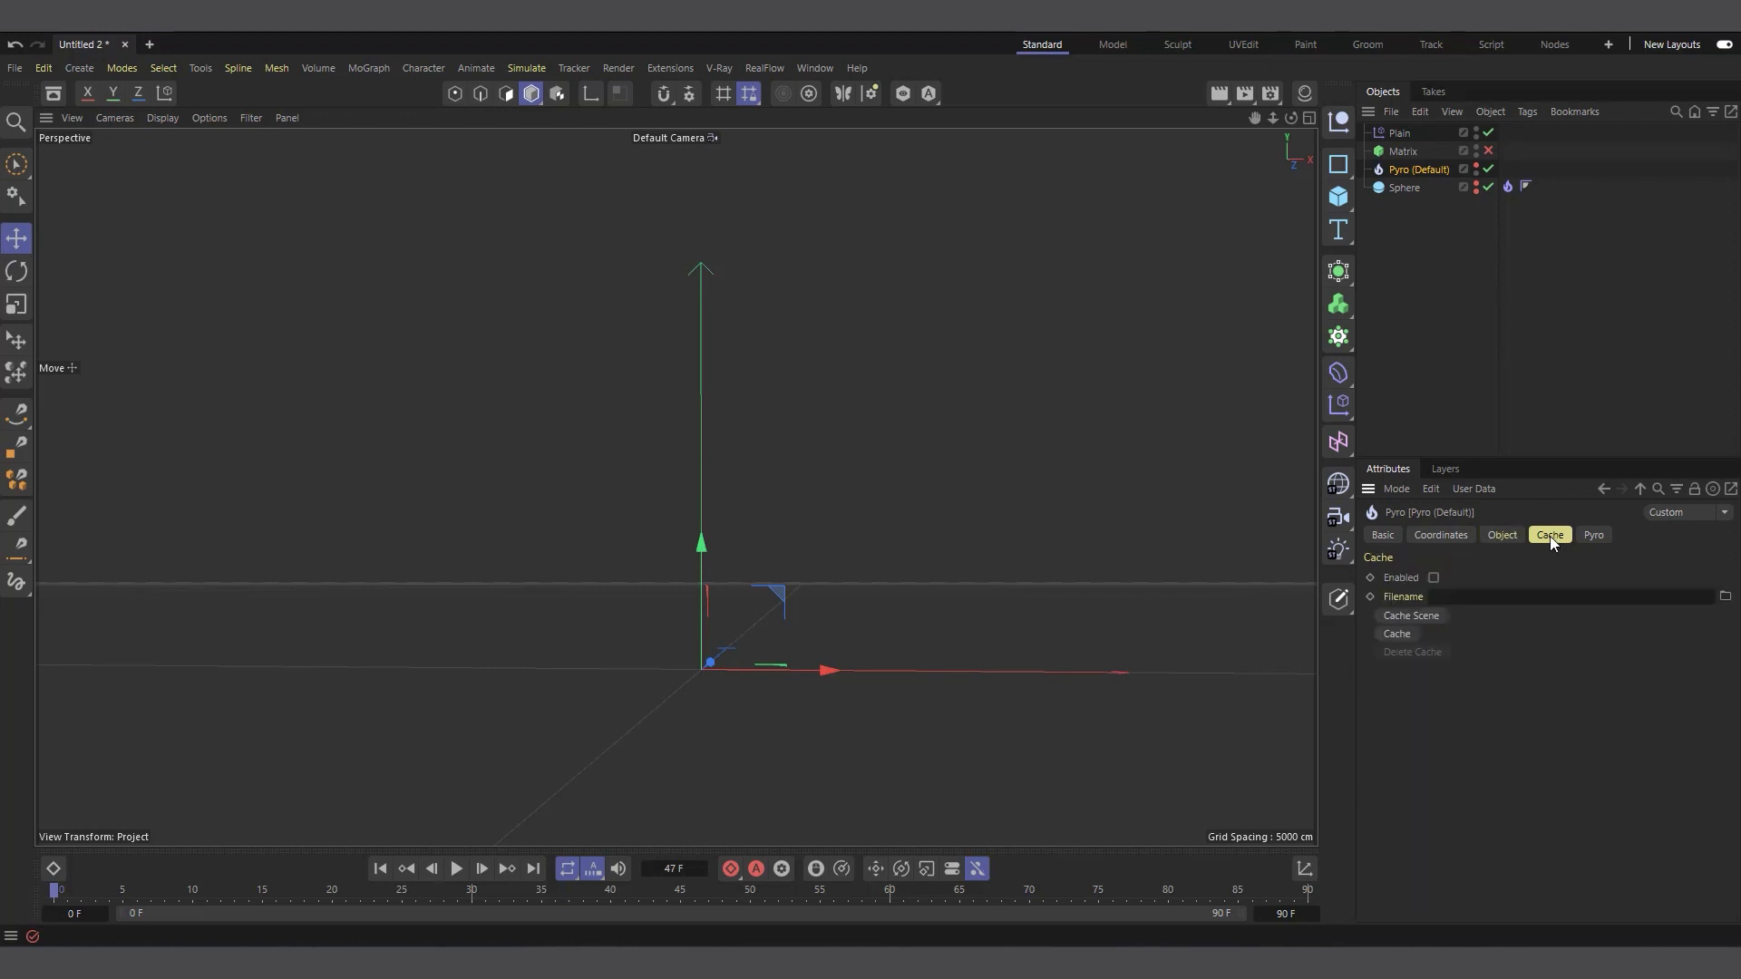
pyautogui.click(1418, 616)
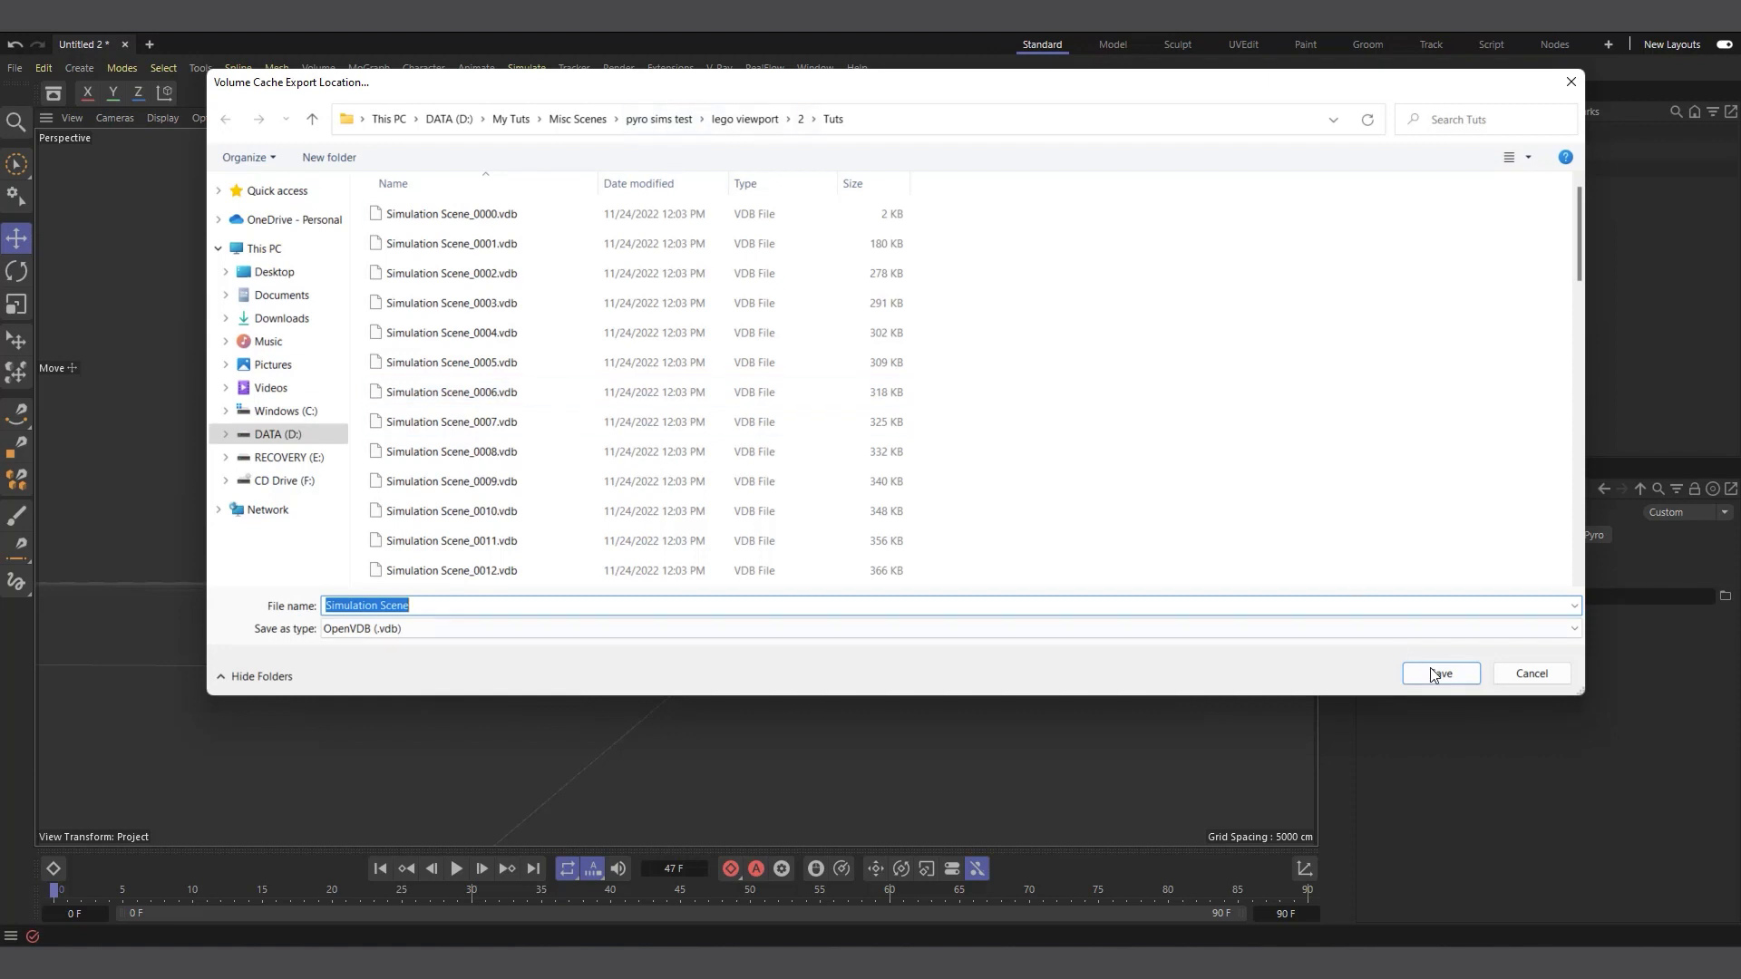
pyautogui.click(337, 164)
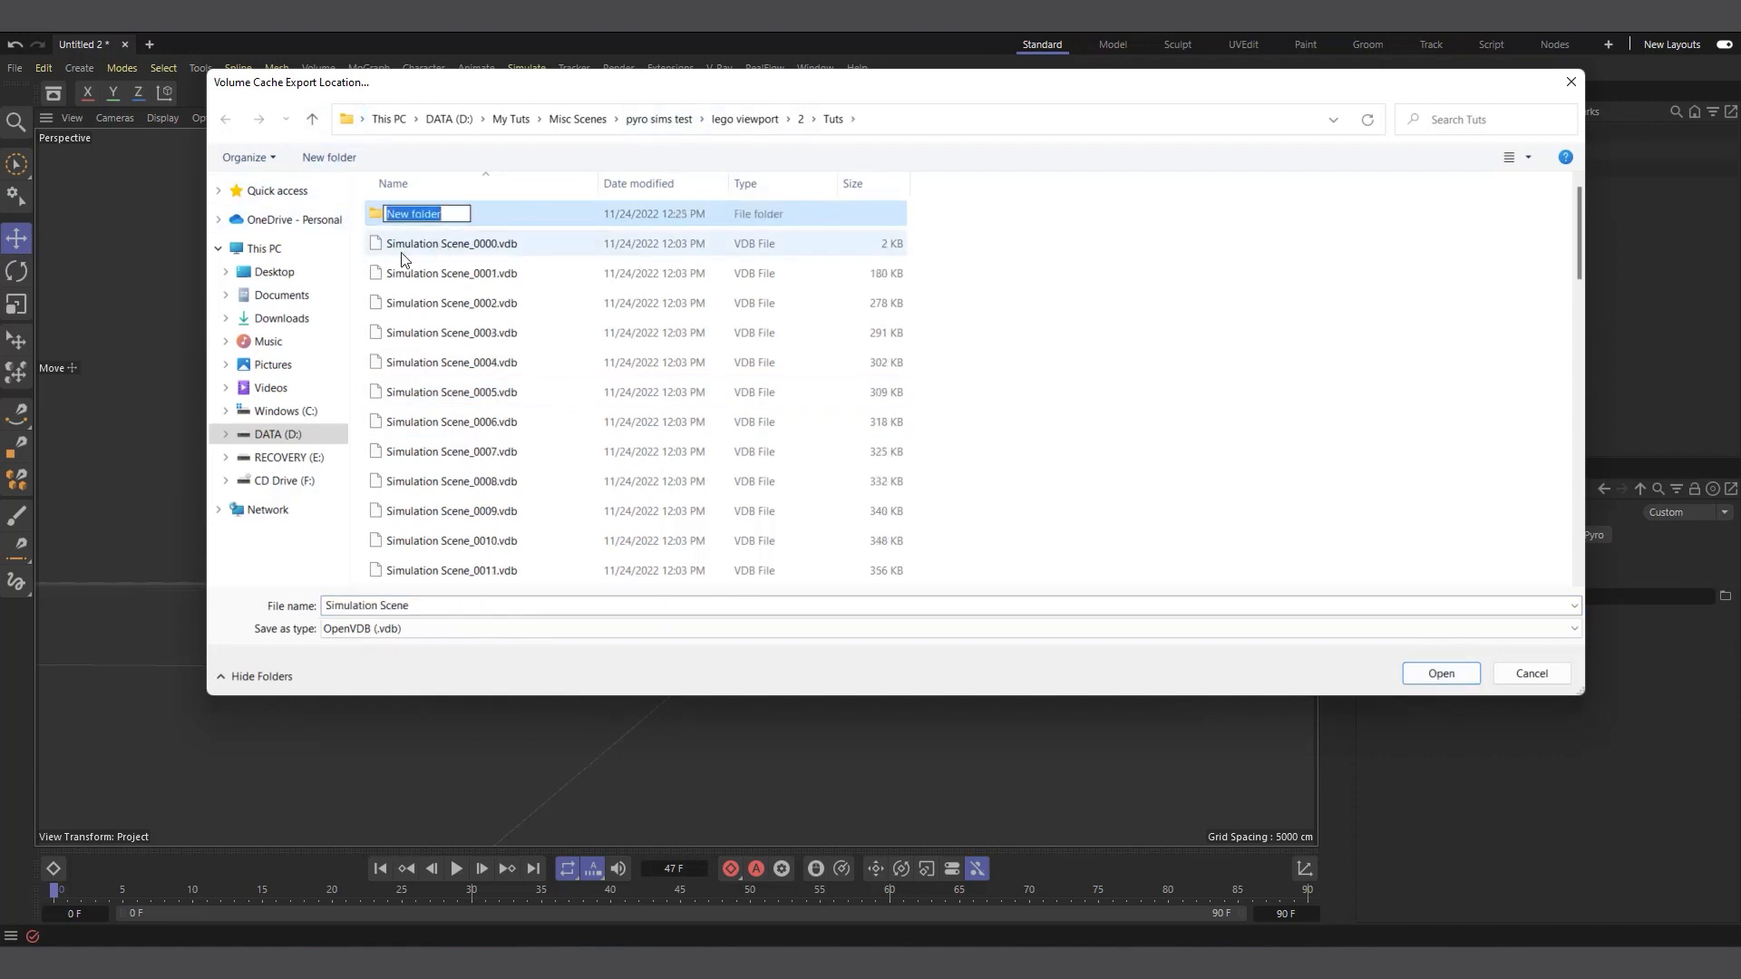
pyautogui.click(512, 224)
pyautogui.doubleClick(428, 224)
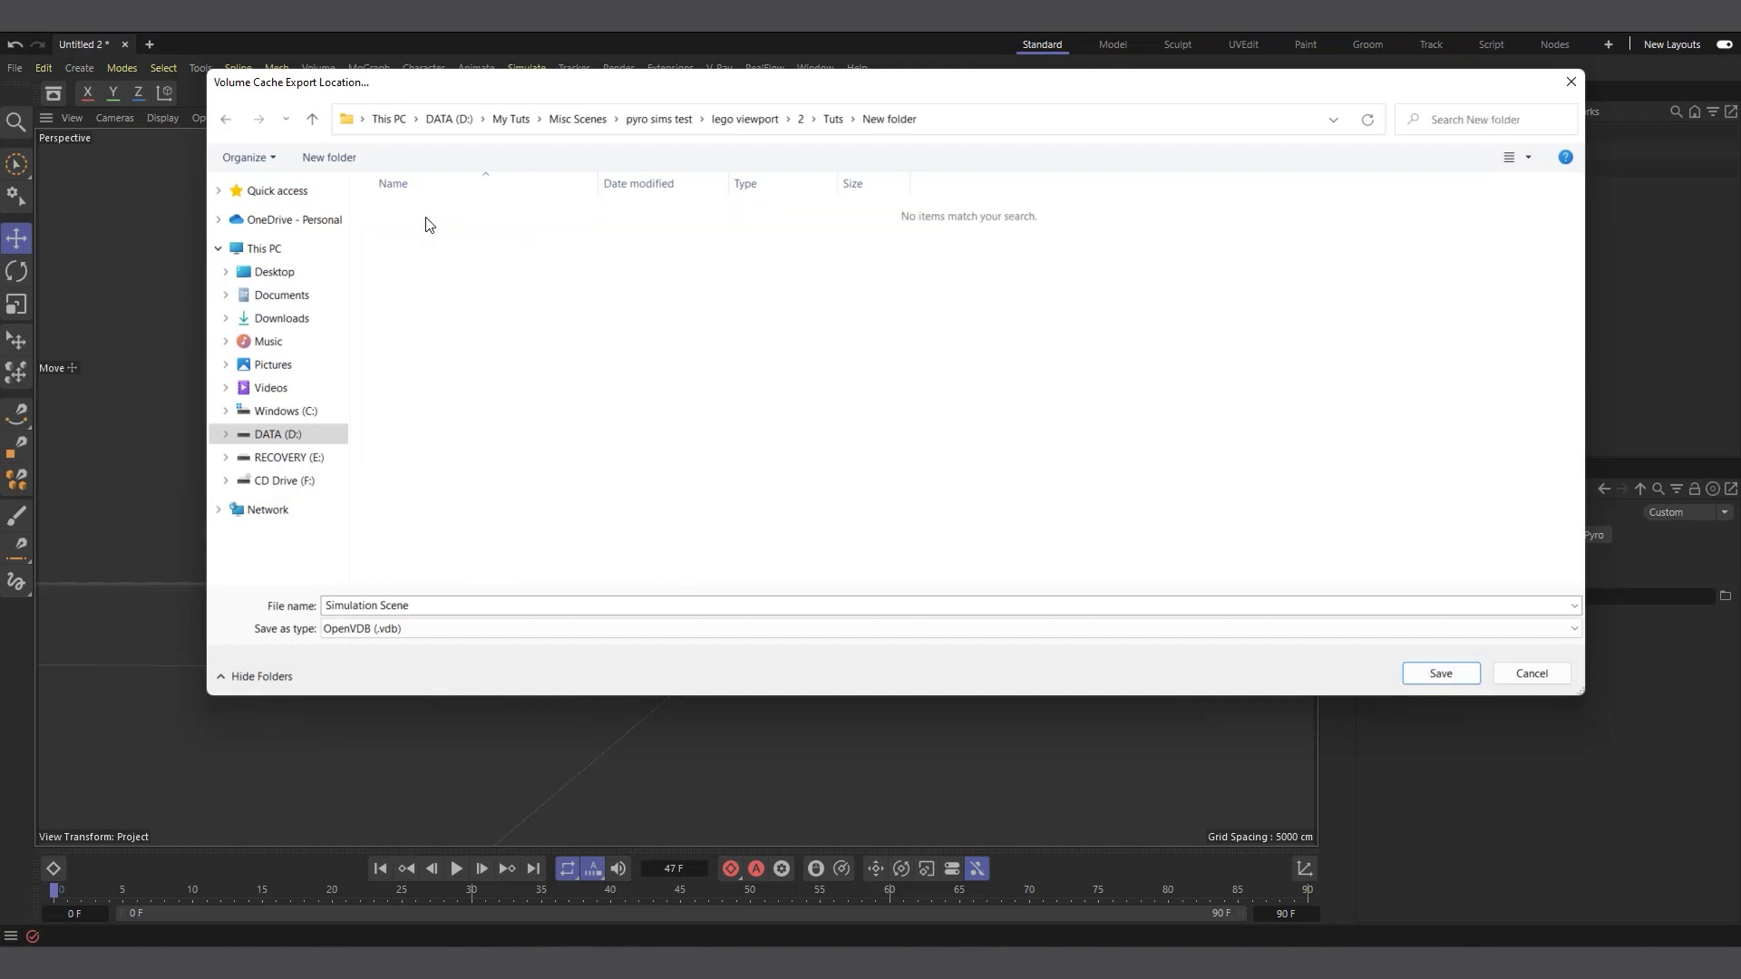
pyautogui.click(1441, 673)
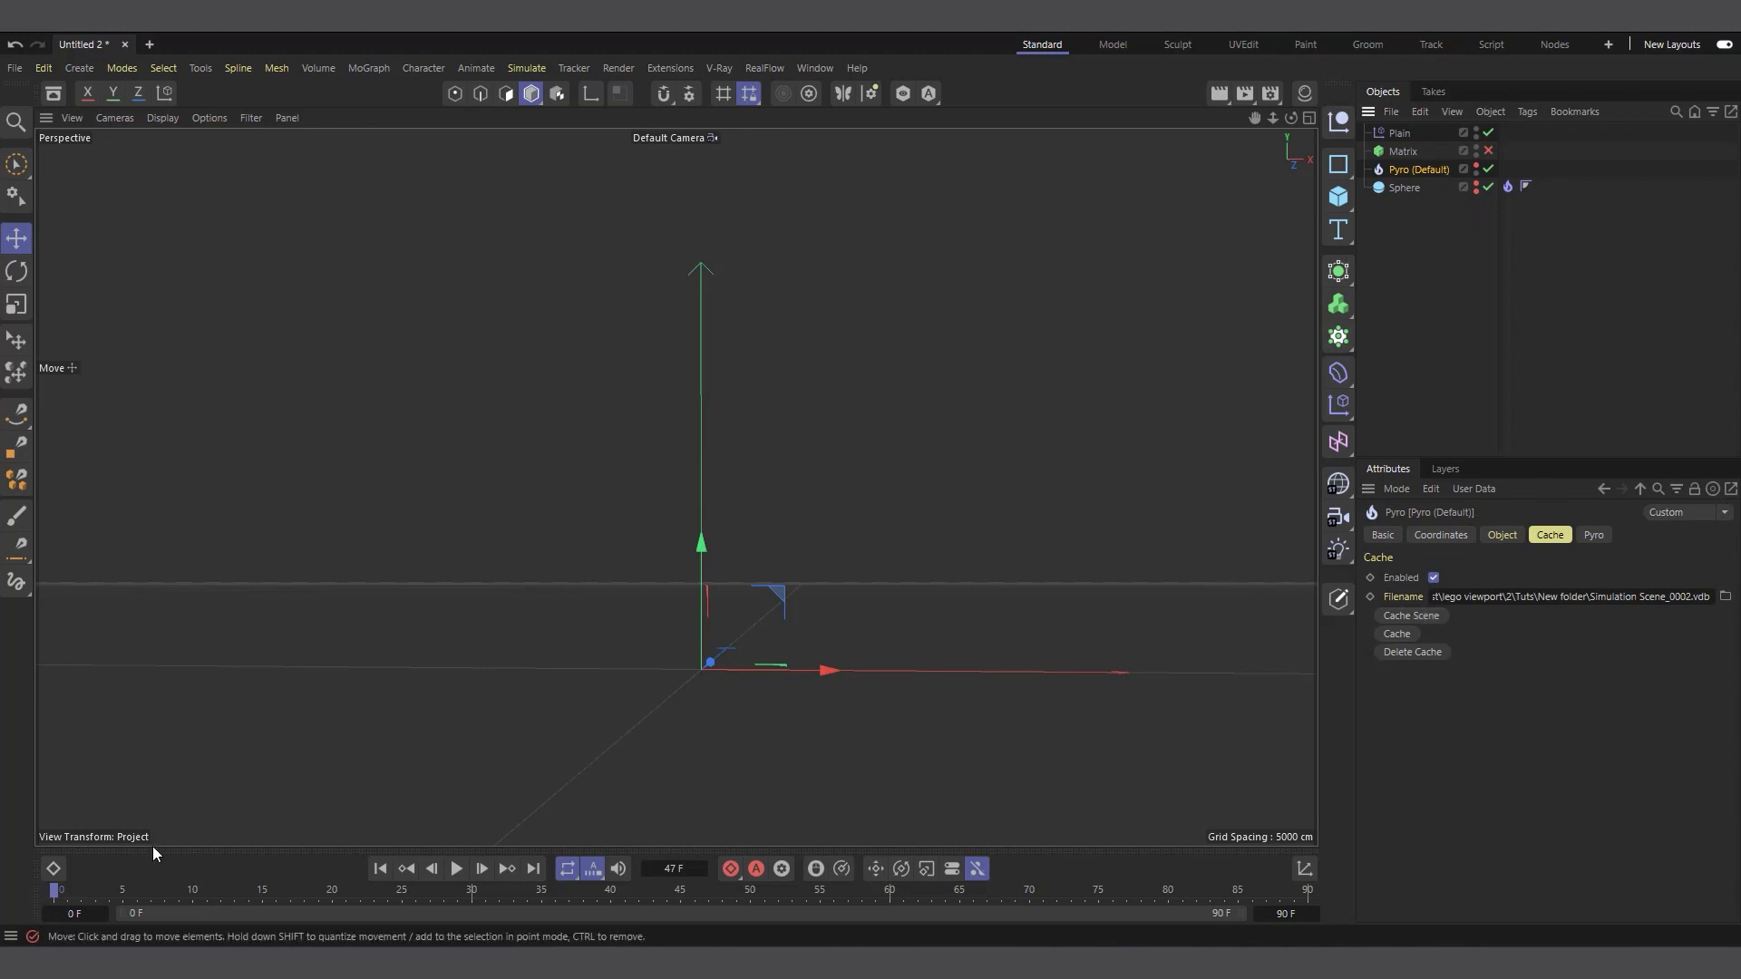
# Return to frame 0, enable the Matrix object again and scrub the cached animation to frame 41
pyautogui.moveTo(100, 900); pyautogui.dragTo(53, 892)
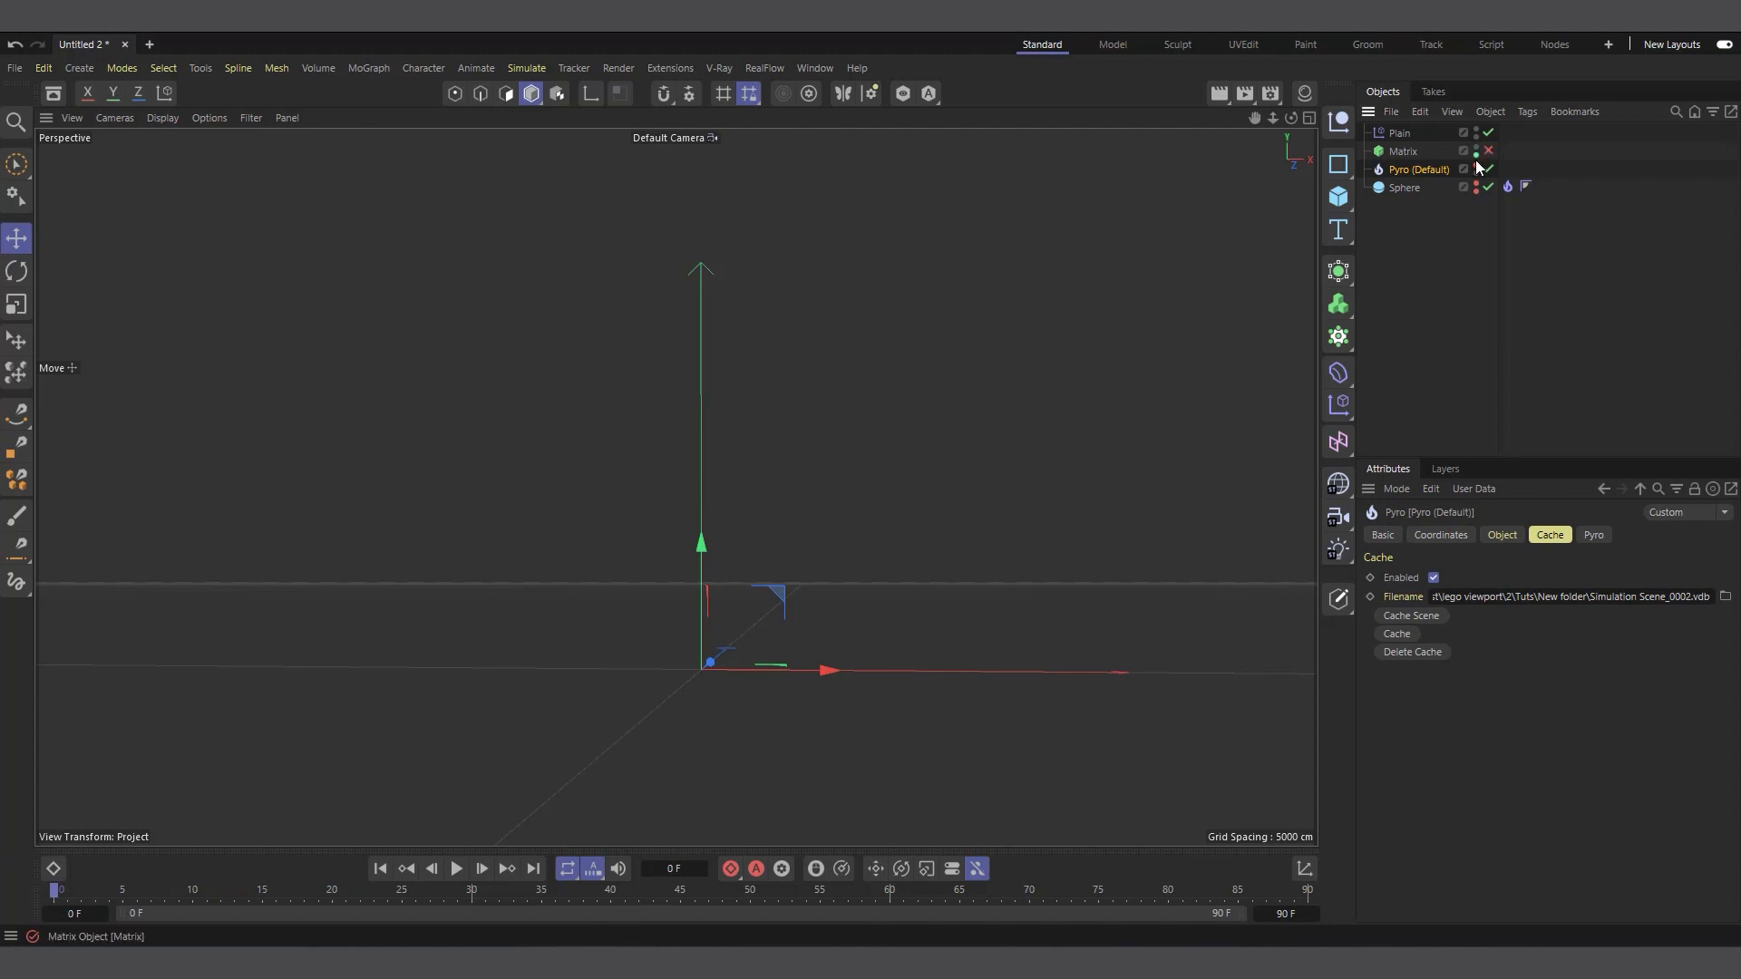
pyautogui.moveTo(56, 894); pyautogui.dragTo(2, 882)
pyautogui.click(1401, 134)
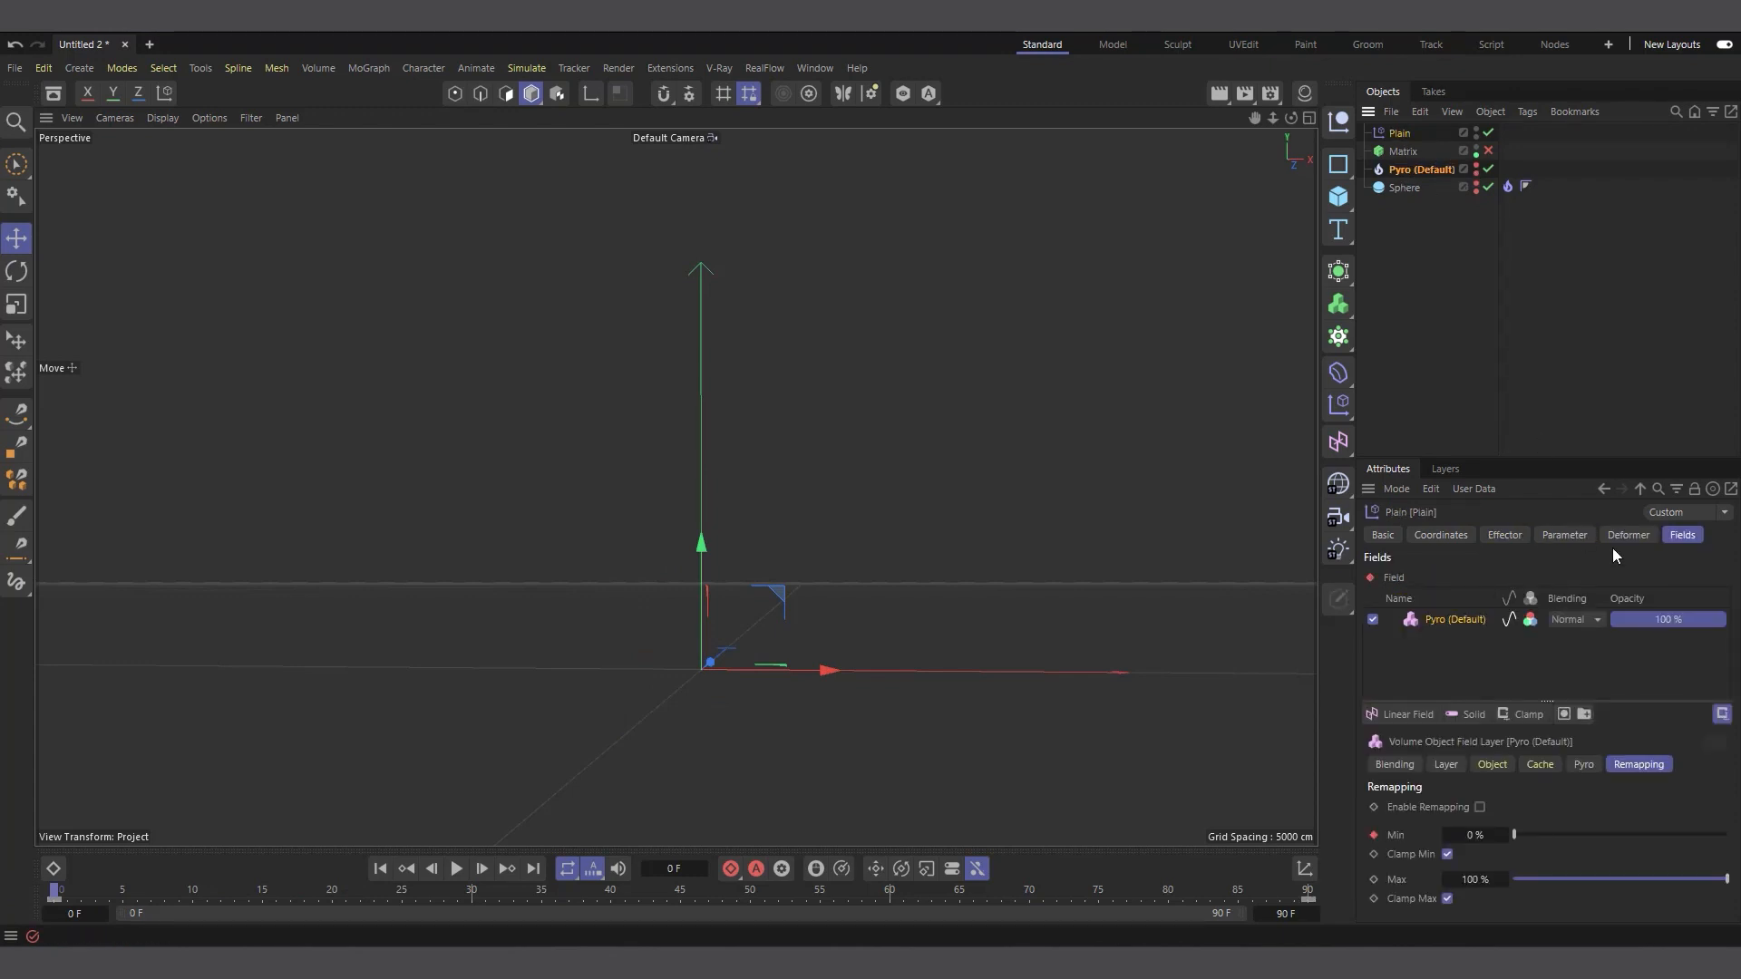
pyautogui.click(1488, 150)
pyautogui.moveTo(124, 893); pyautogui.dragTo(630, 863)
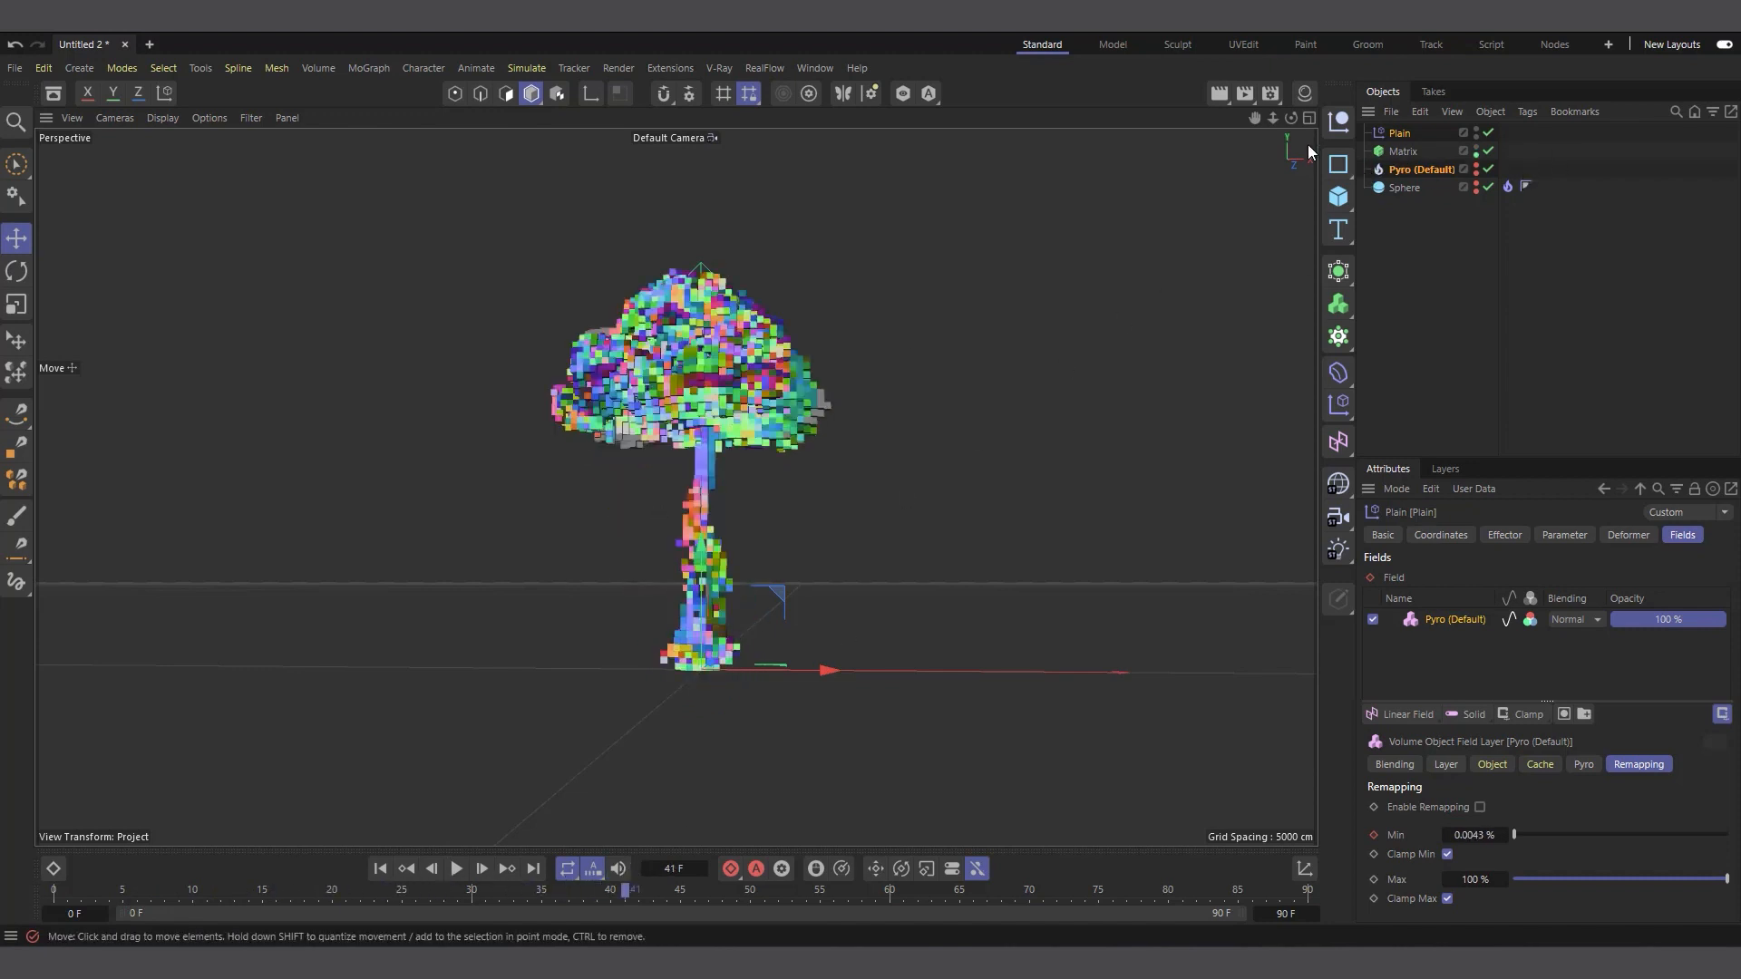
# Show the Pyro object in the viewport and compare its smoke with the brick cloud up close
pyautogui.moveTo(1292, 118); pyautogui.dragTo(1247, 158)
pyautogui.scroll(2, 580, 277)
pyautogui.scroll(1, 809, 522)
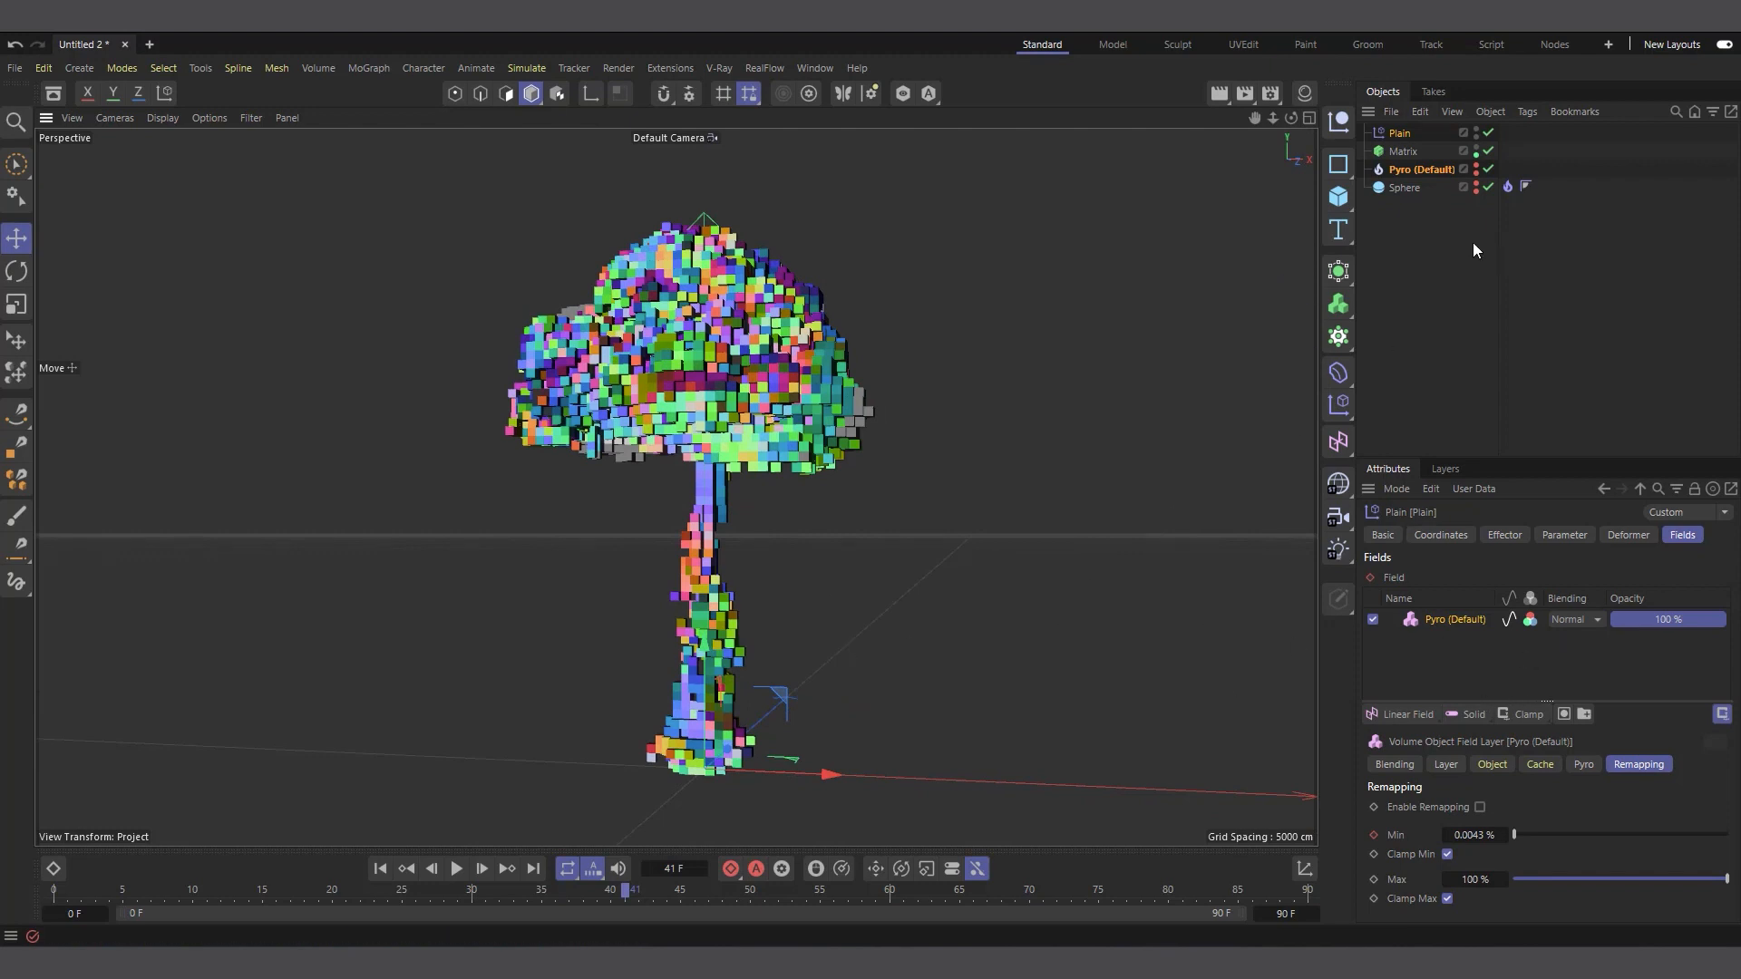
pyautogui.click(1477, 168)
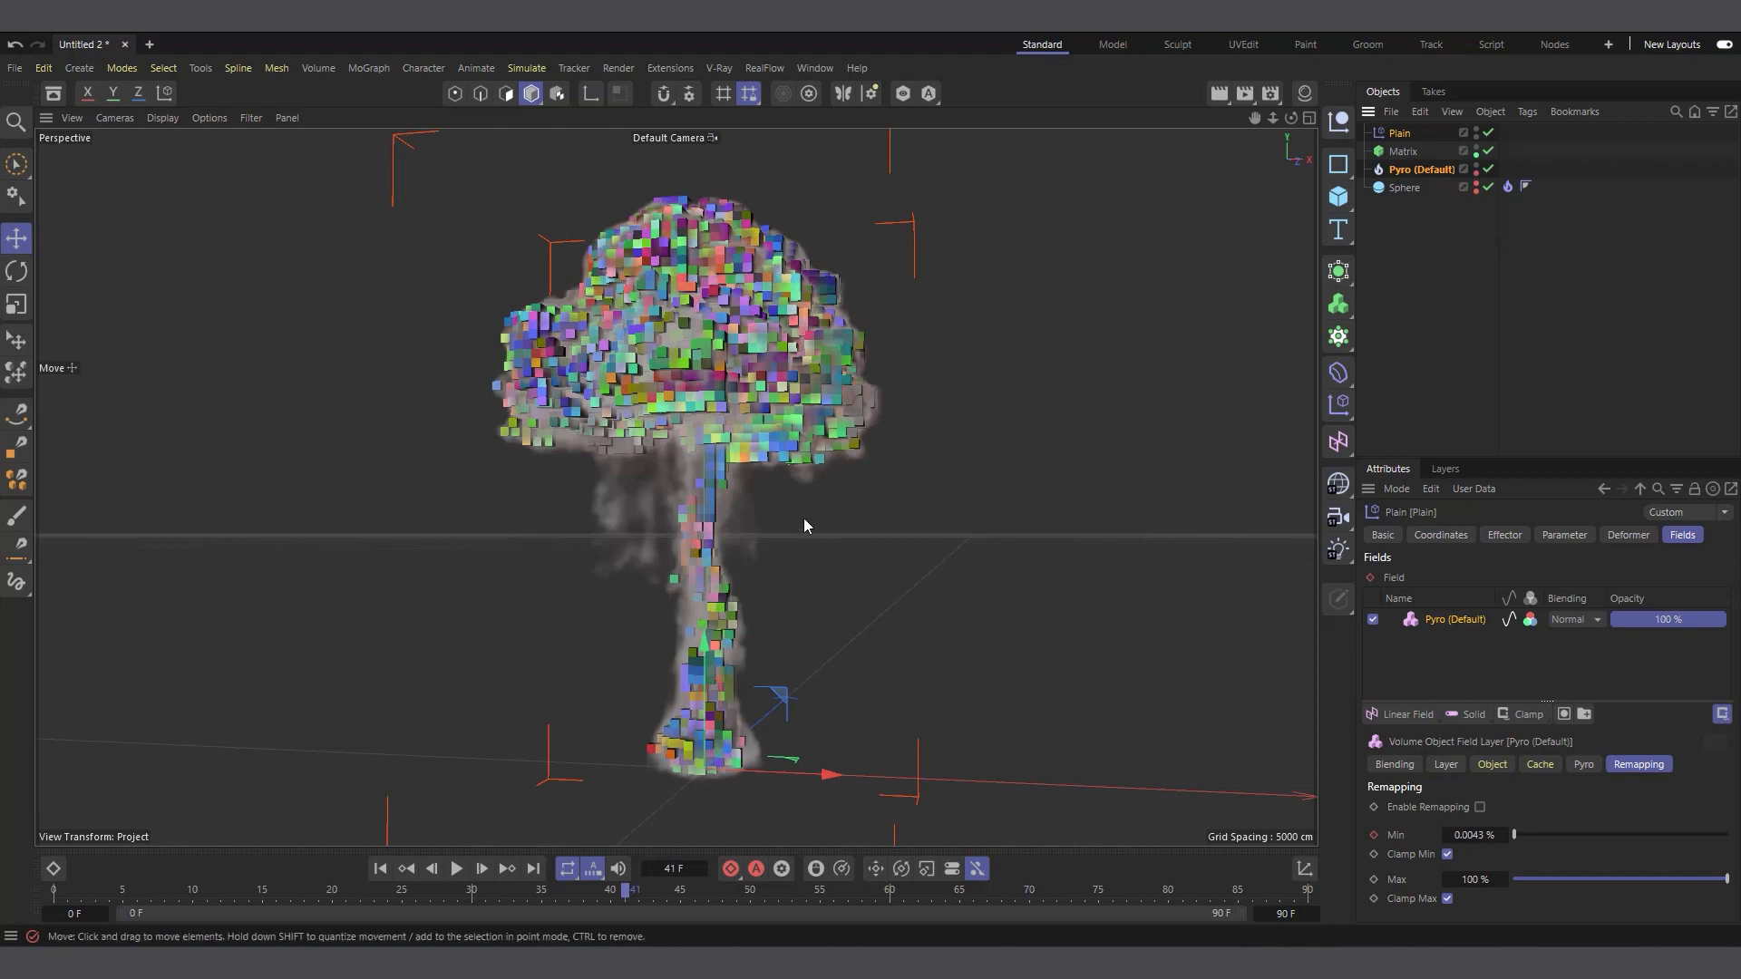
pyautogui.scroll(2, 606, 512)
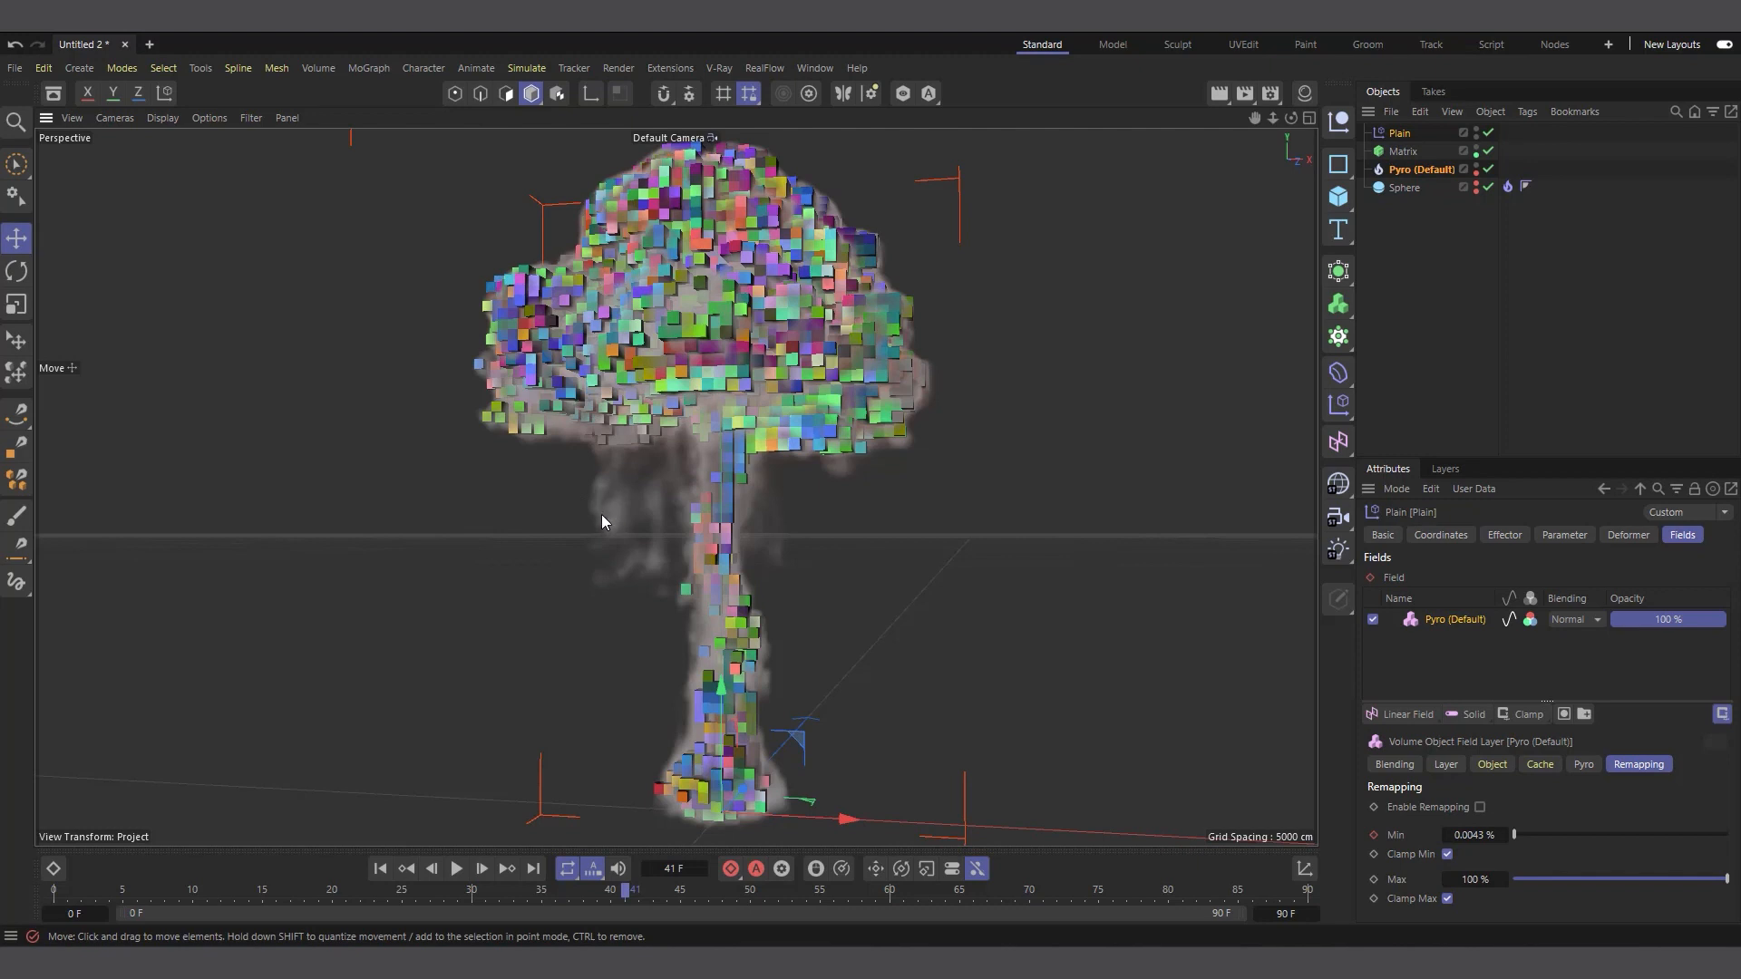
pyautogui.scroll(-1, 601, 514)
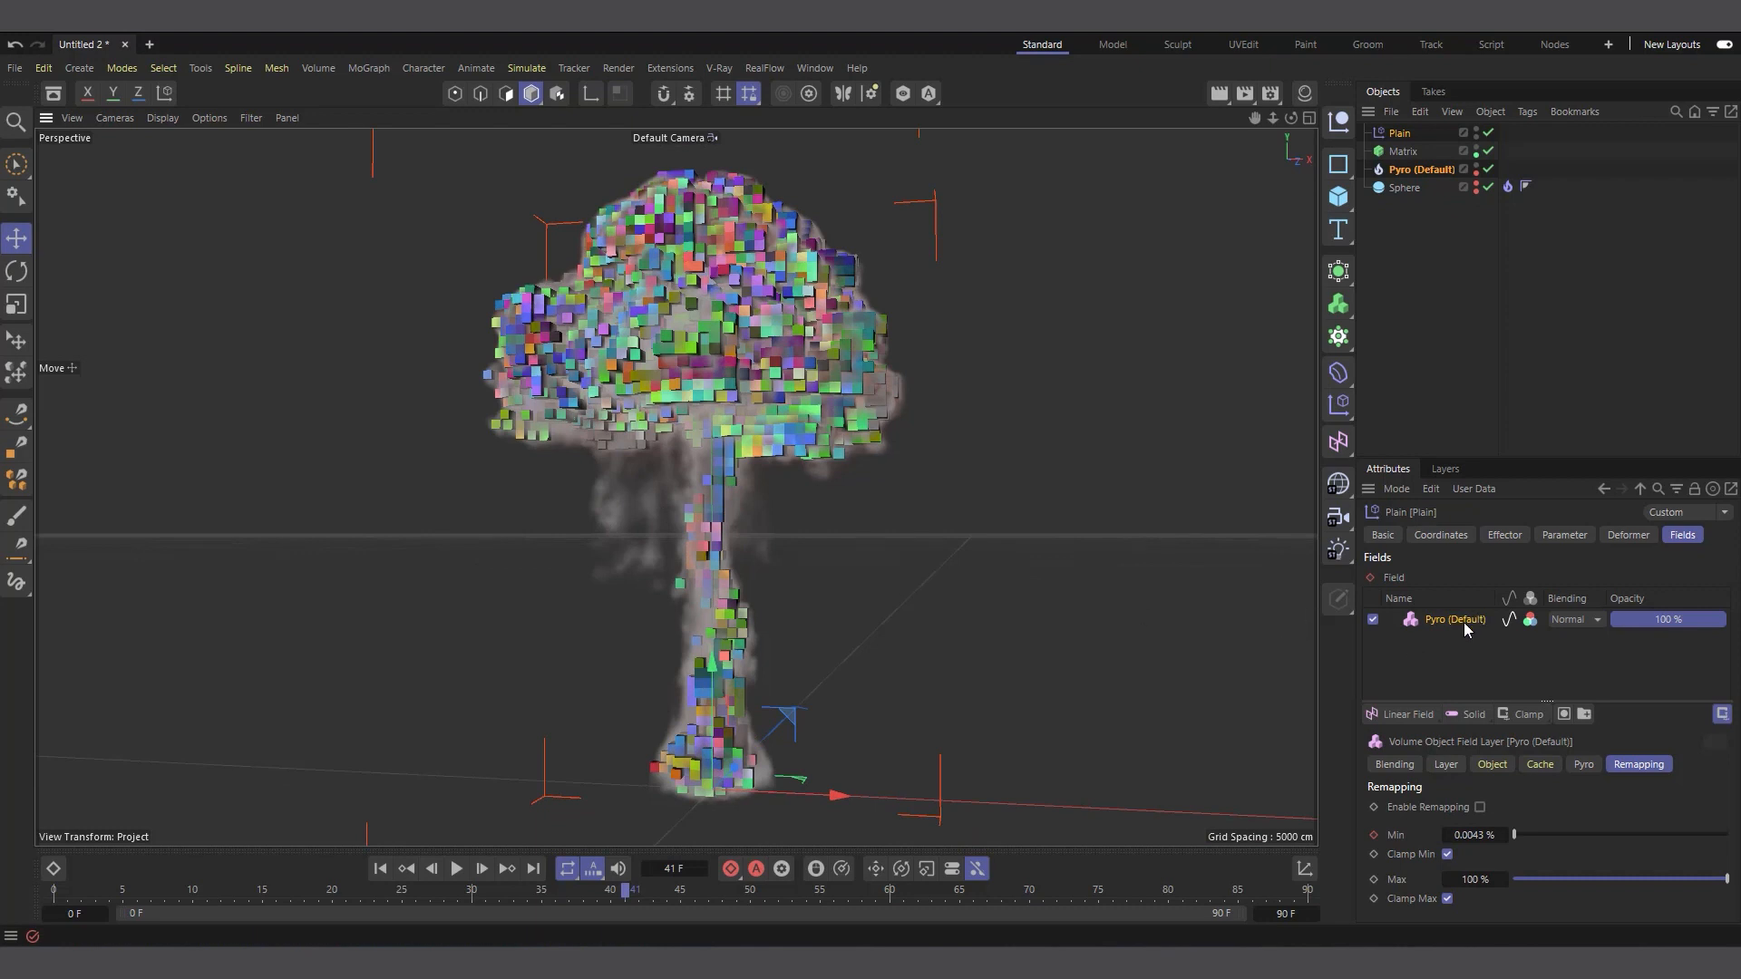
# Add a Curve modifier layer above the Pyro layer in the Plain effector's field list
pyautogui.click(1462, 660)
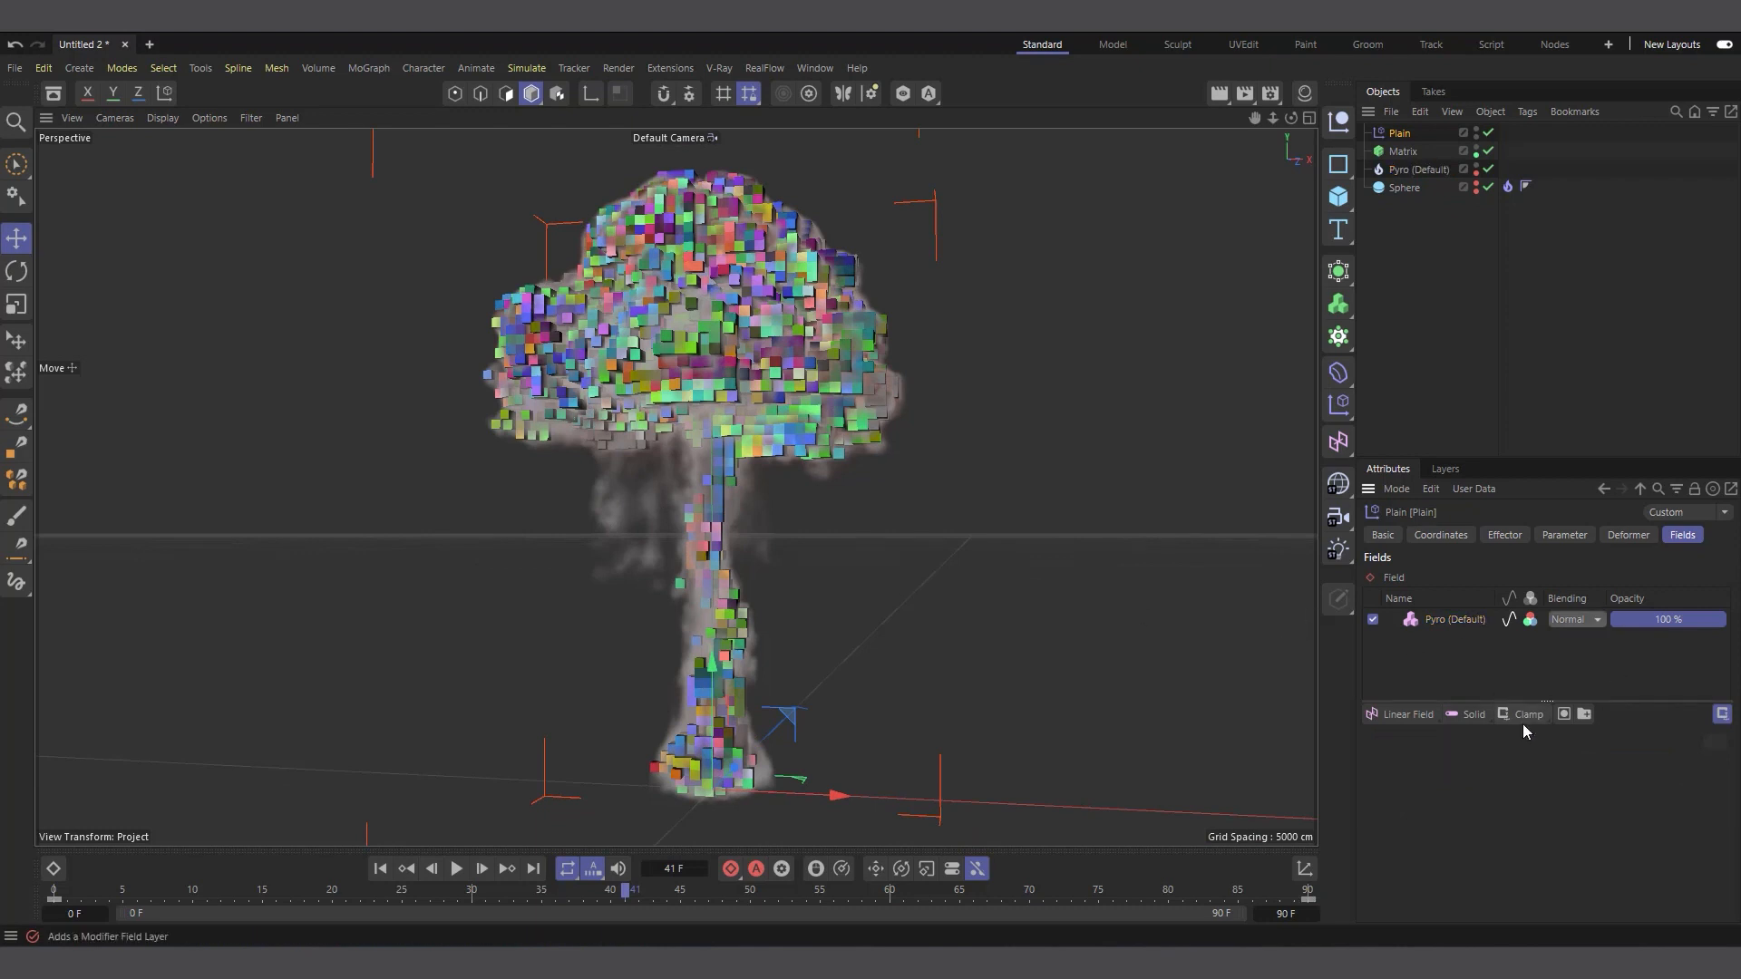
pyautogui.click(1522, 714)
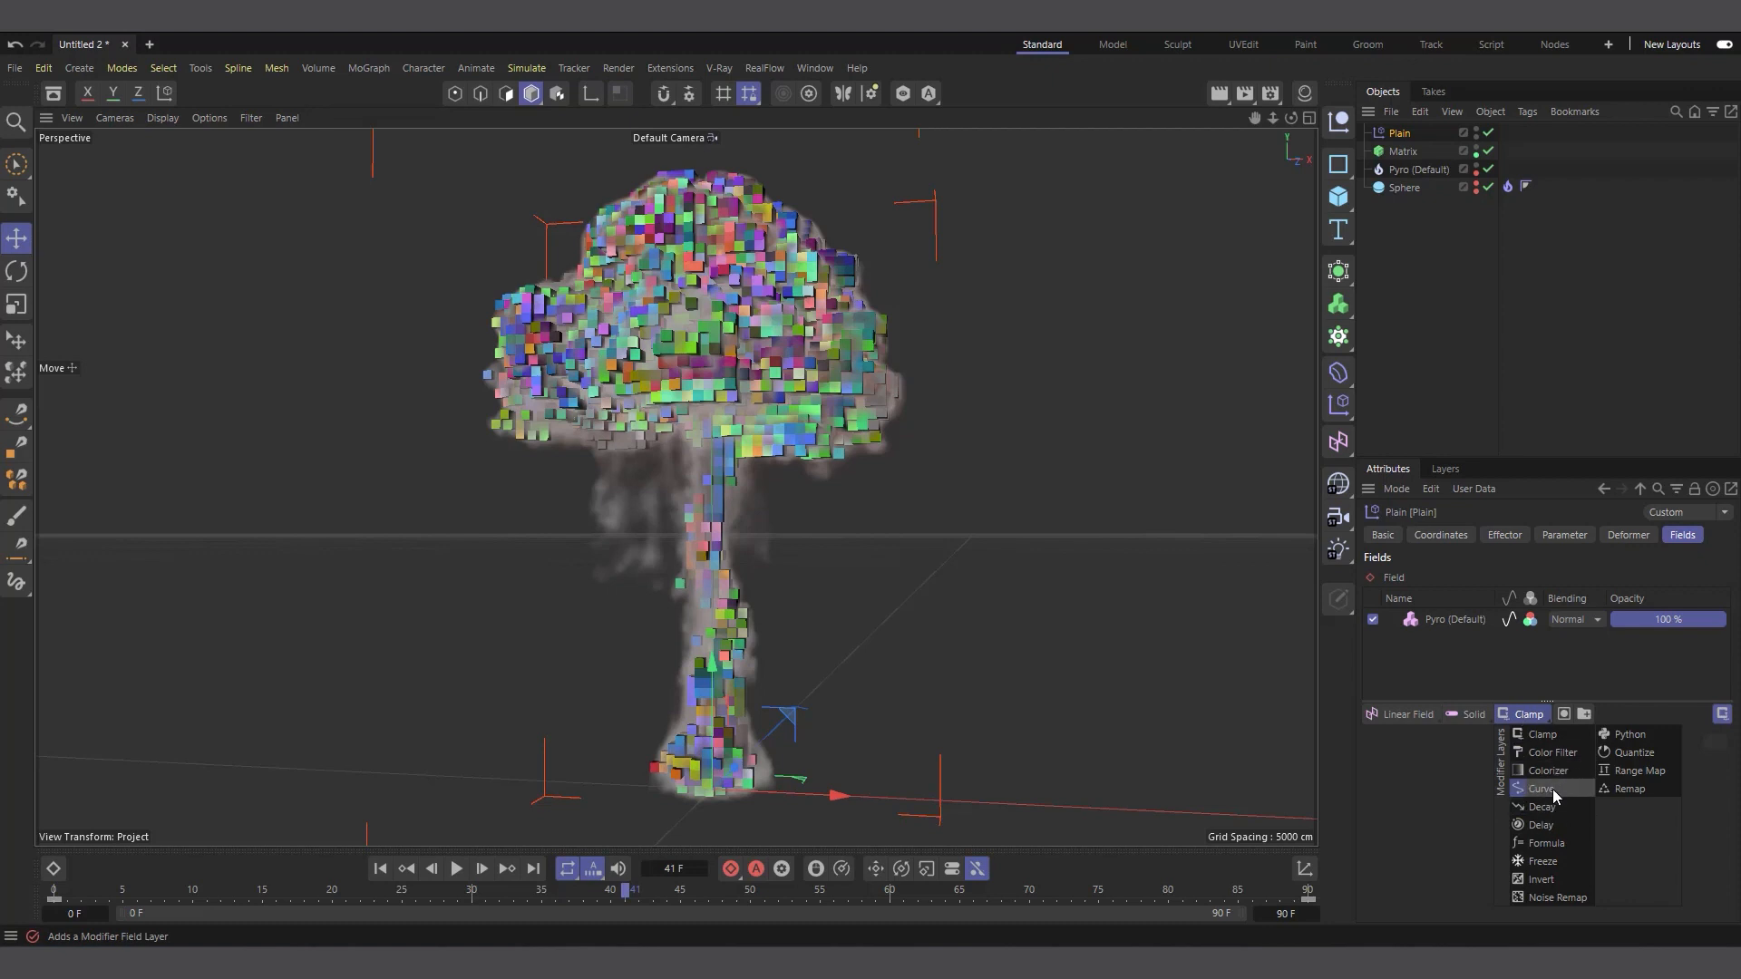
pyautogui.click(1552, 789)
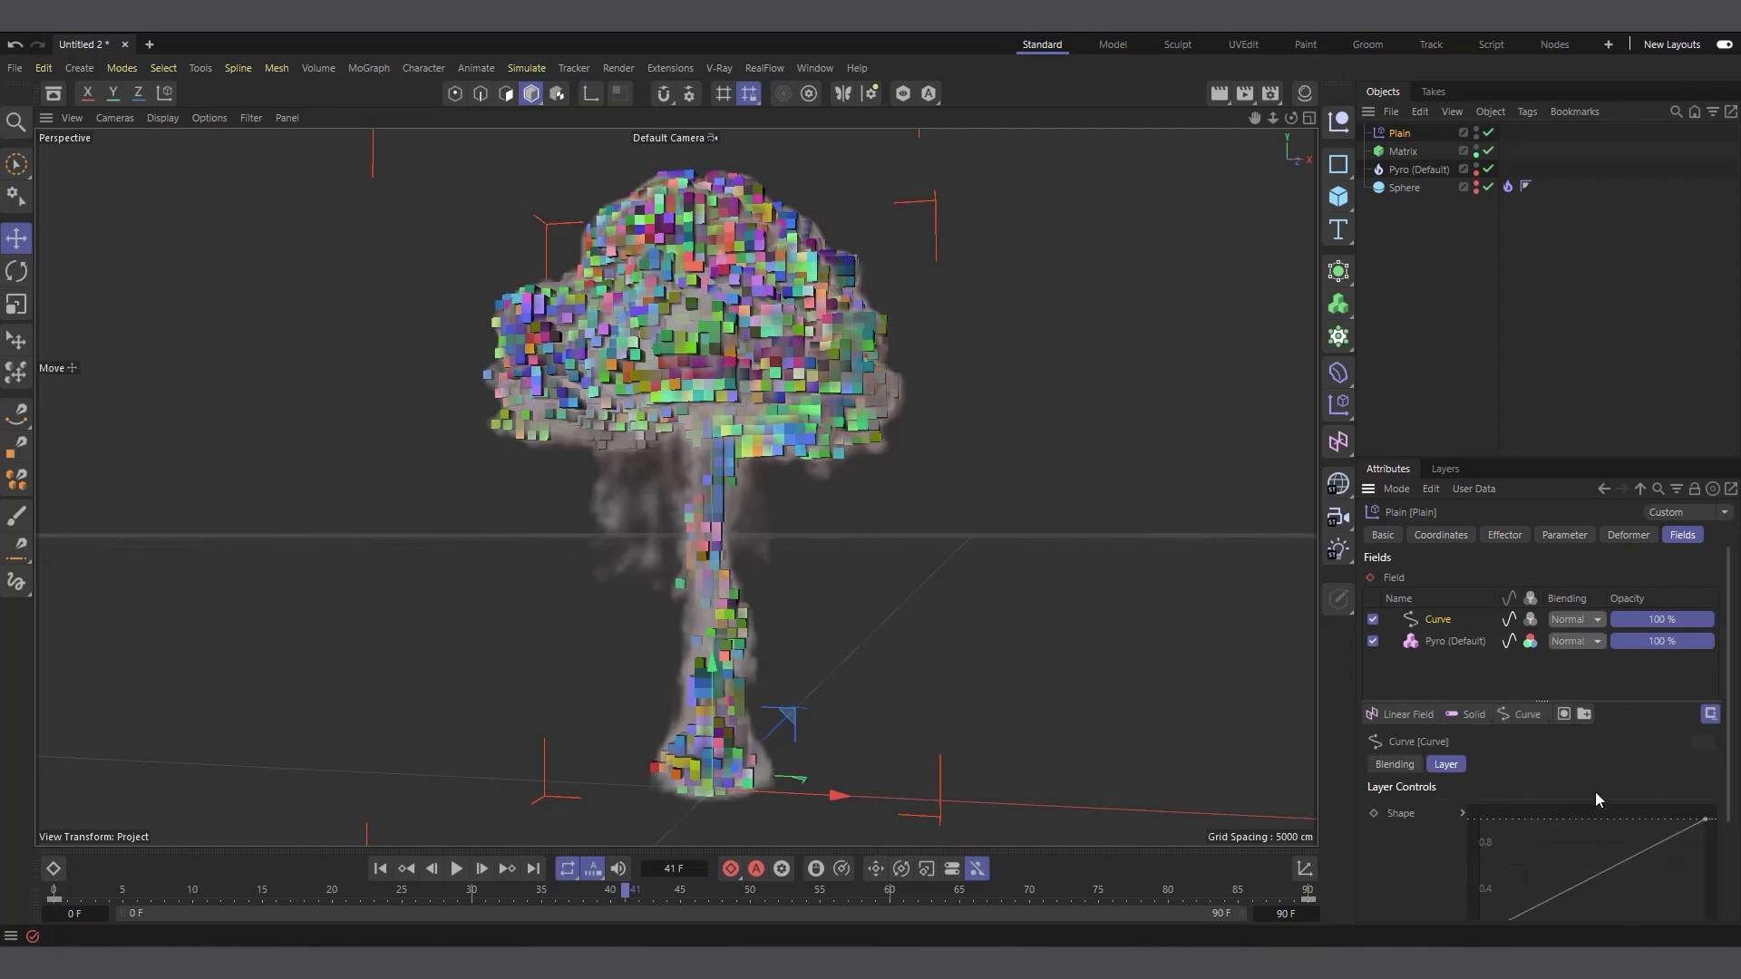
# Steepen the Curve layer's shape by moving its end point close to the start at full height, leaving a smooth S-curve
pyautogui.scroll(-2, 1722, 742)
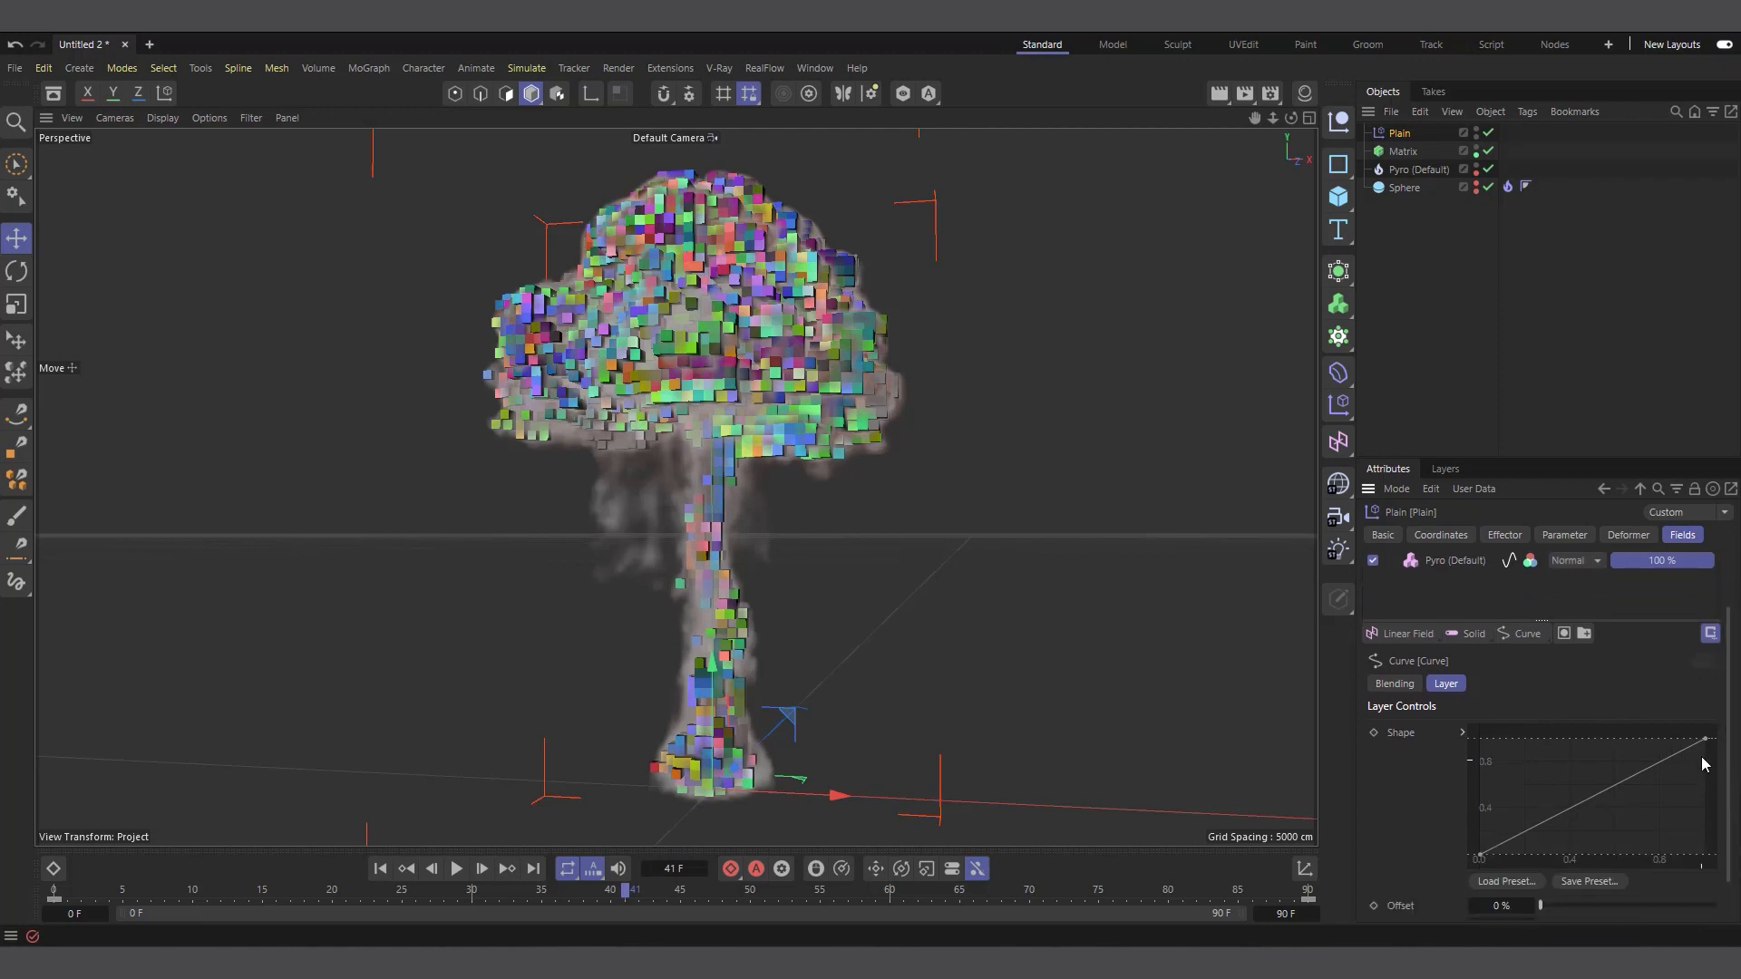
pyautogui.moveTo(1706, 739); pyautogui.dragTo(1573, 744)
pyautogui.moveTo(1564, 744); pyautogui.dragTo(1503, 742)
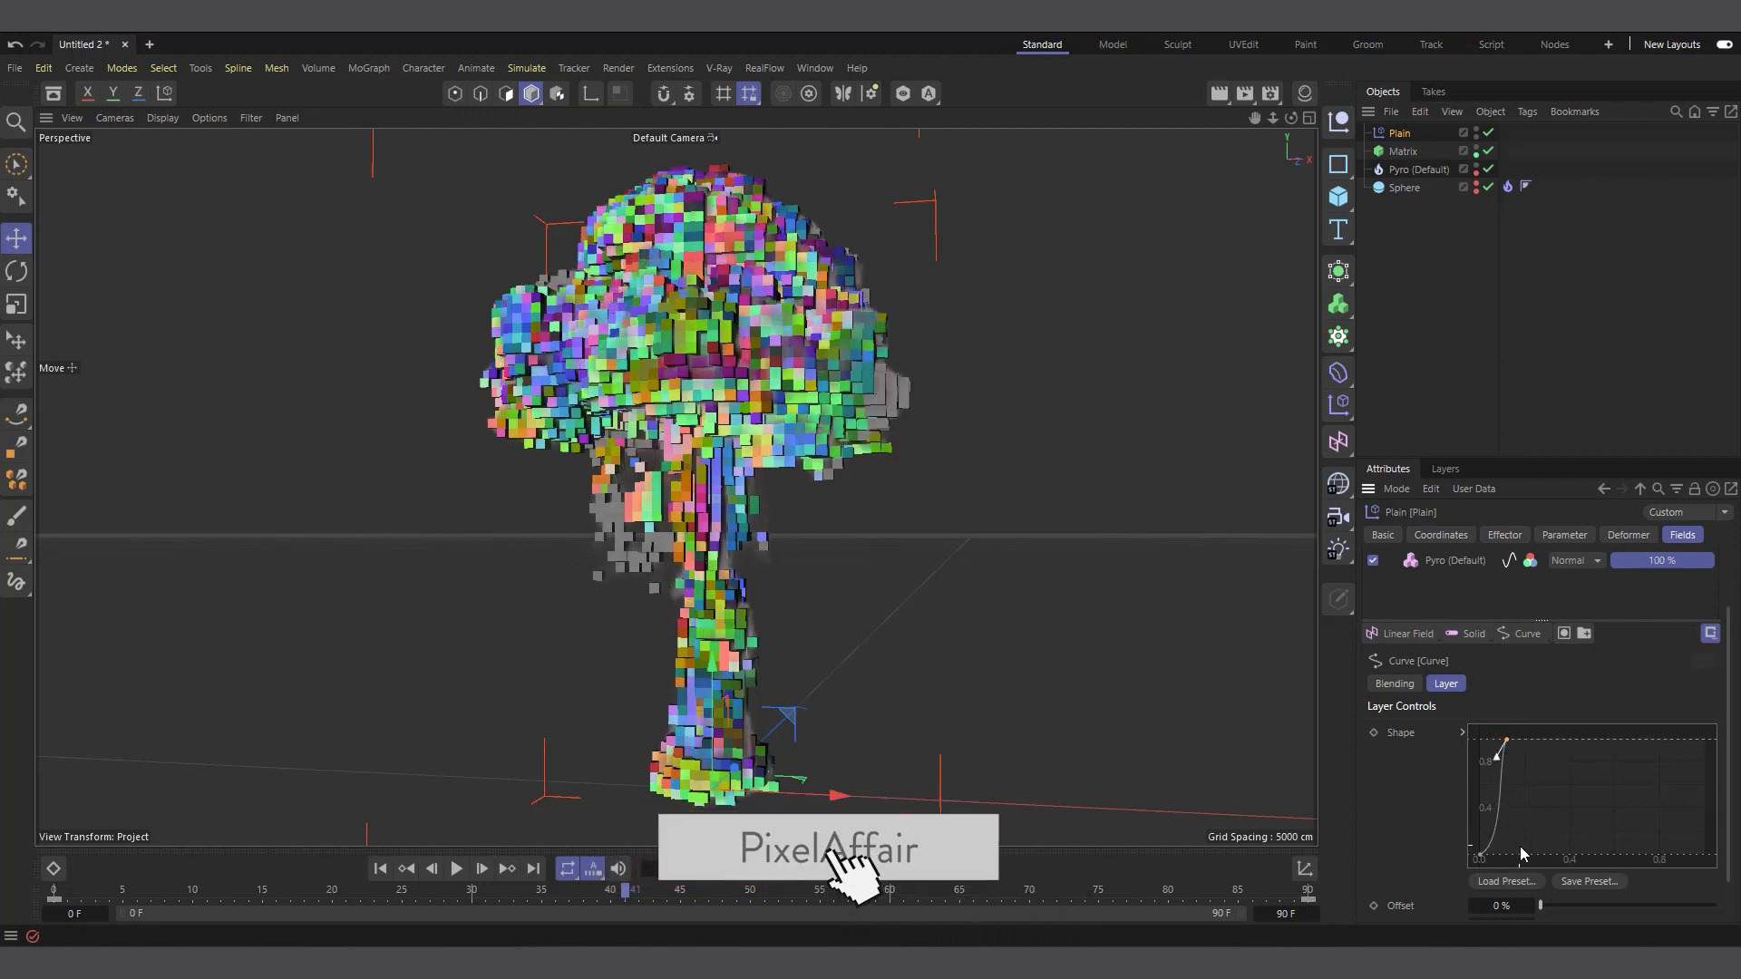
pyautogui.moveTo(1517, 843)
pyautogui.mouseDown()
pyautogui.moveTo(1468, 868)
pyautogui.moveTo(1494, 839)
pyautogui.mouseUp()
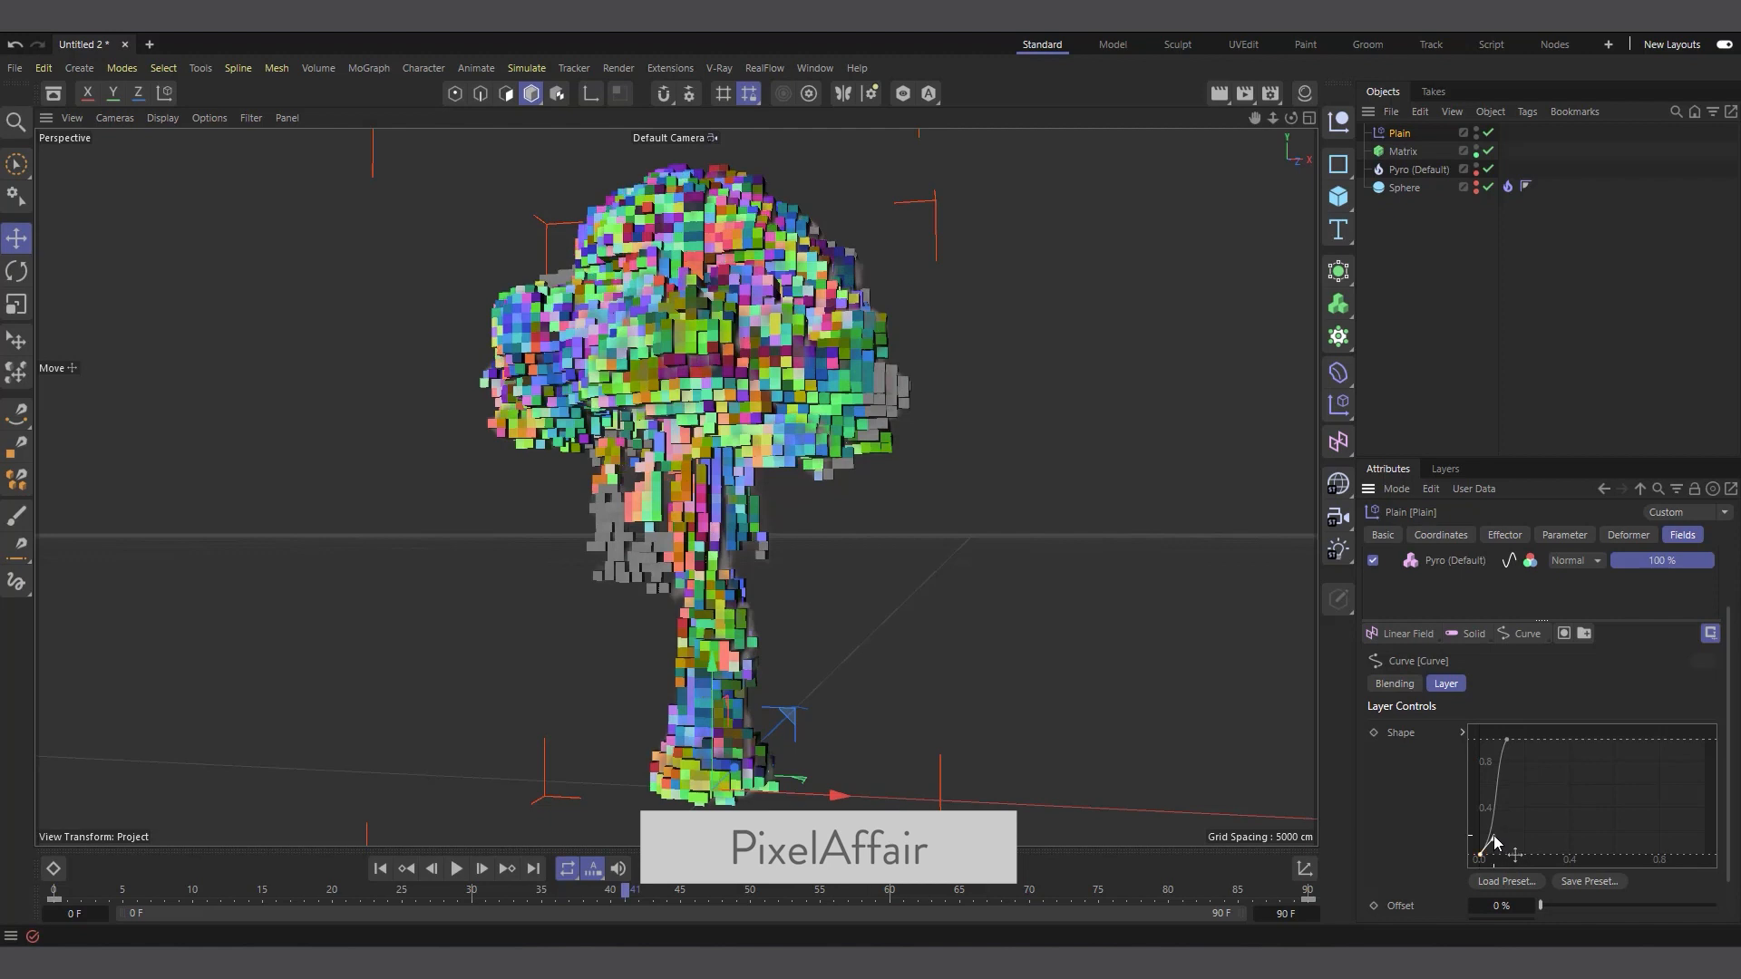
pyautogui.moveTo(1535, 766); pyautogui.dragTo(1513, 738)
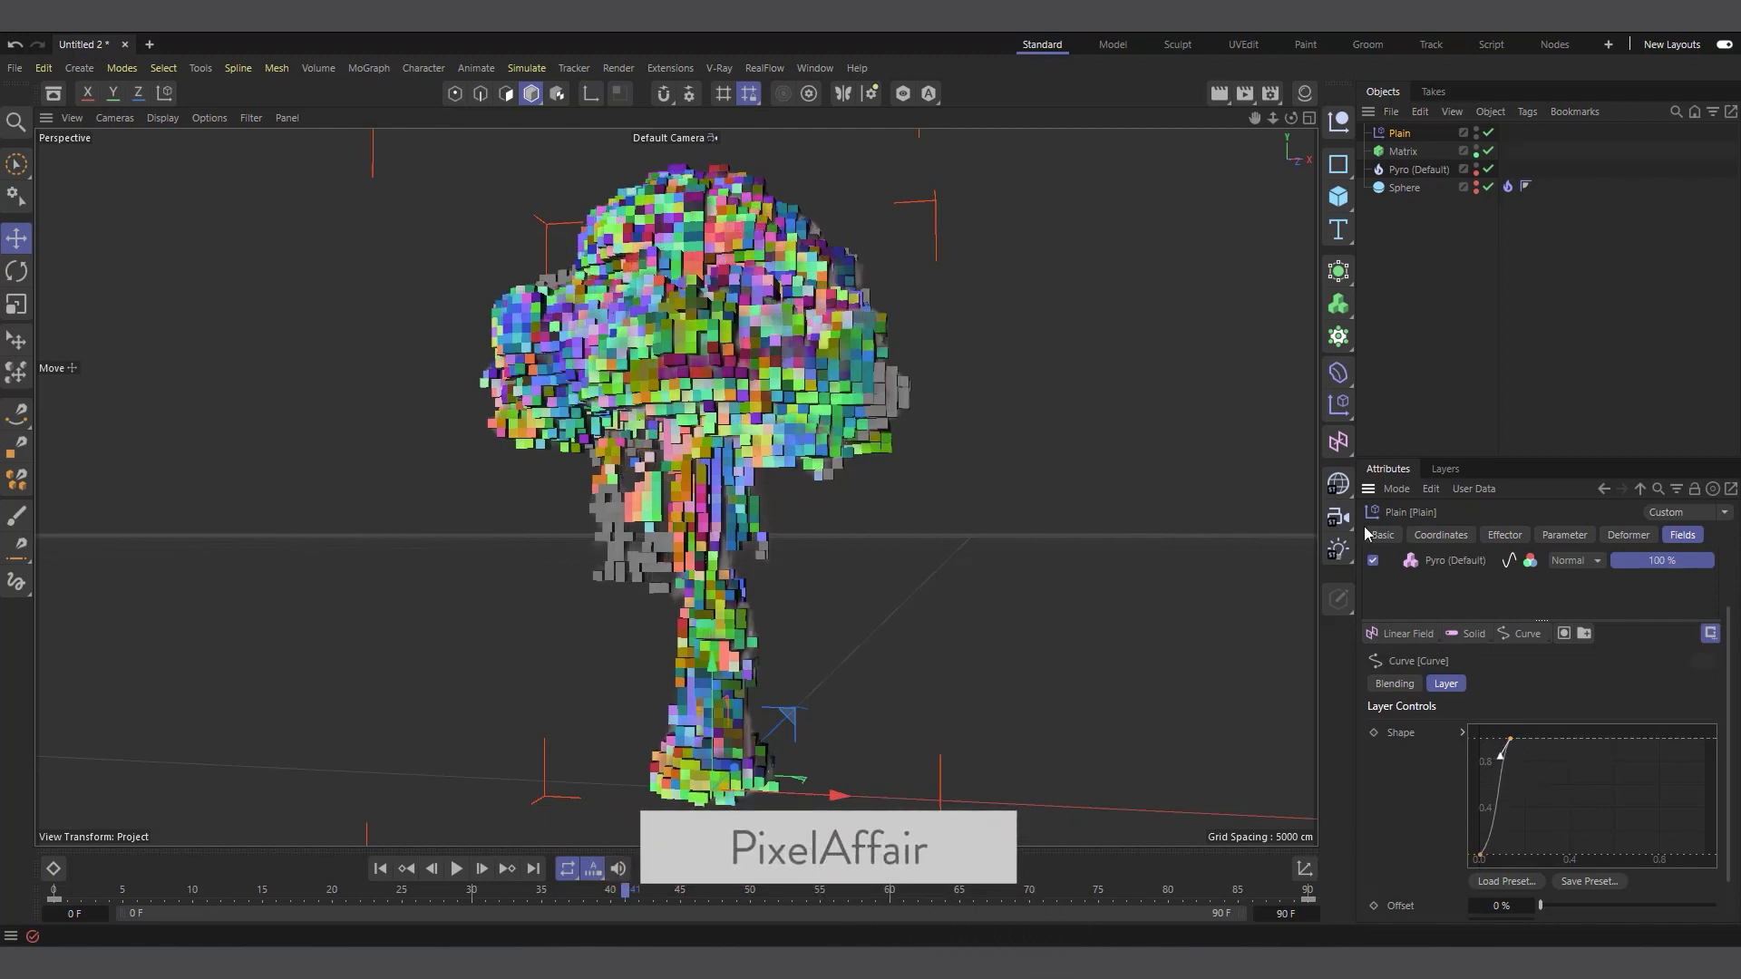
# Inspect the filled-out brick cloud, then enable remapping on the Pyro field layer beneath the Curve layer
pyautogui.moveTo(1297, 122); pyautogui.dragTo(1263, 175)
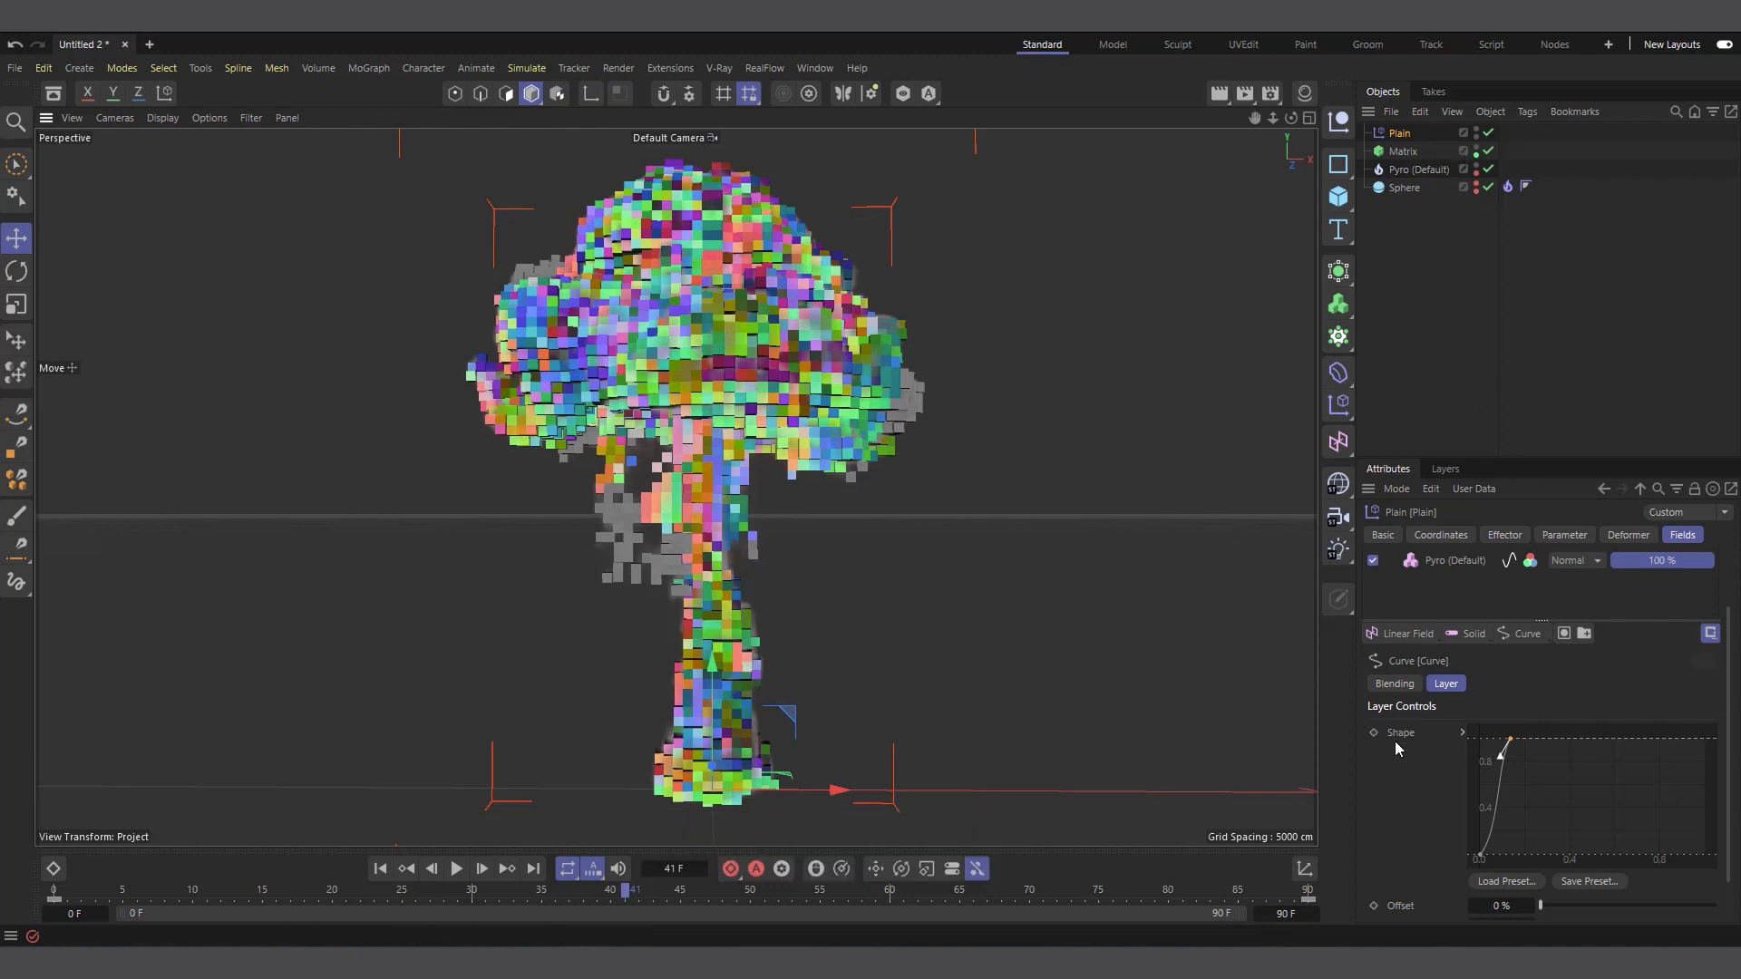
pyautogui.scroll(2, 1396, 753)
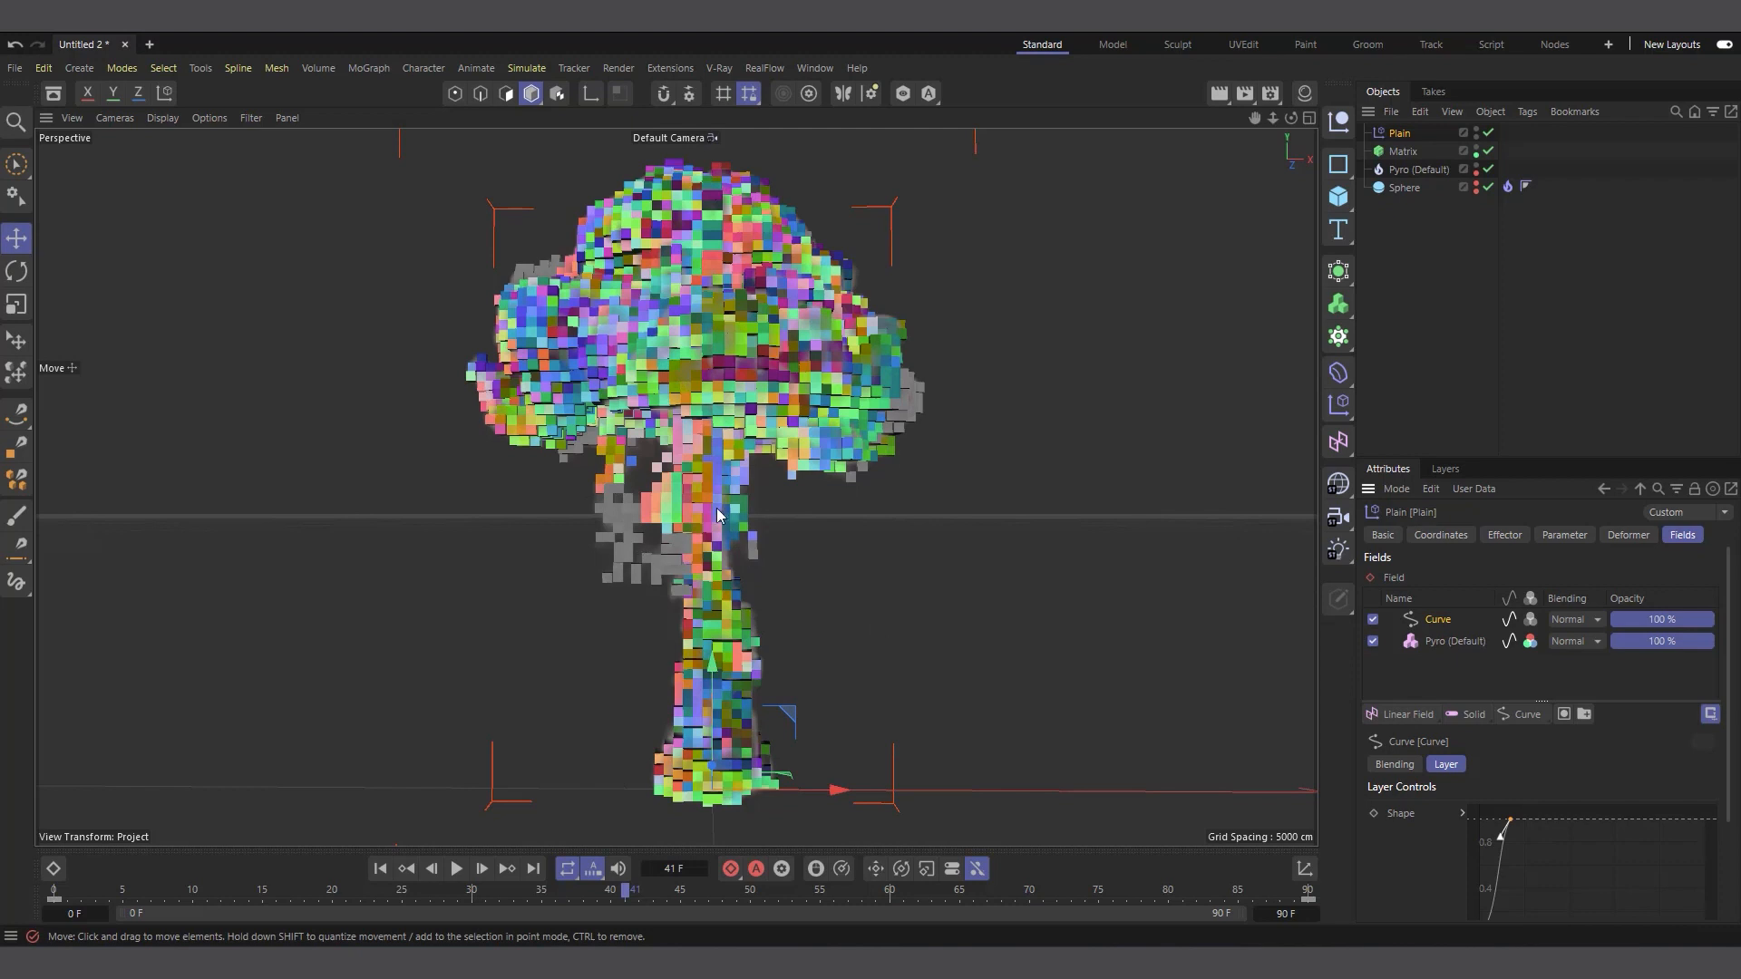
pyautogui.scroll(-1, 726, 617)
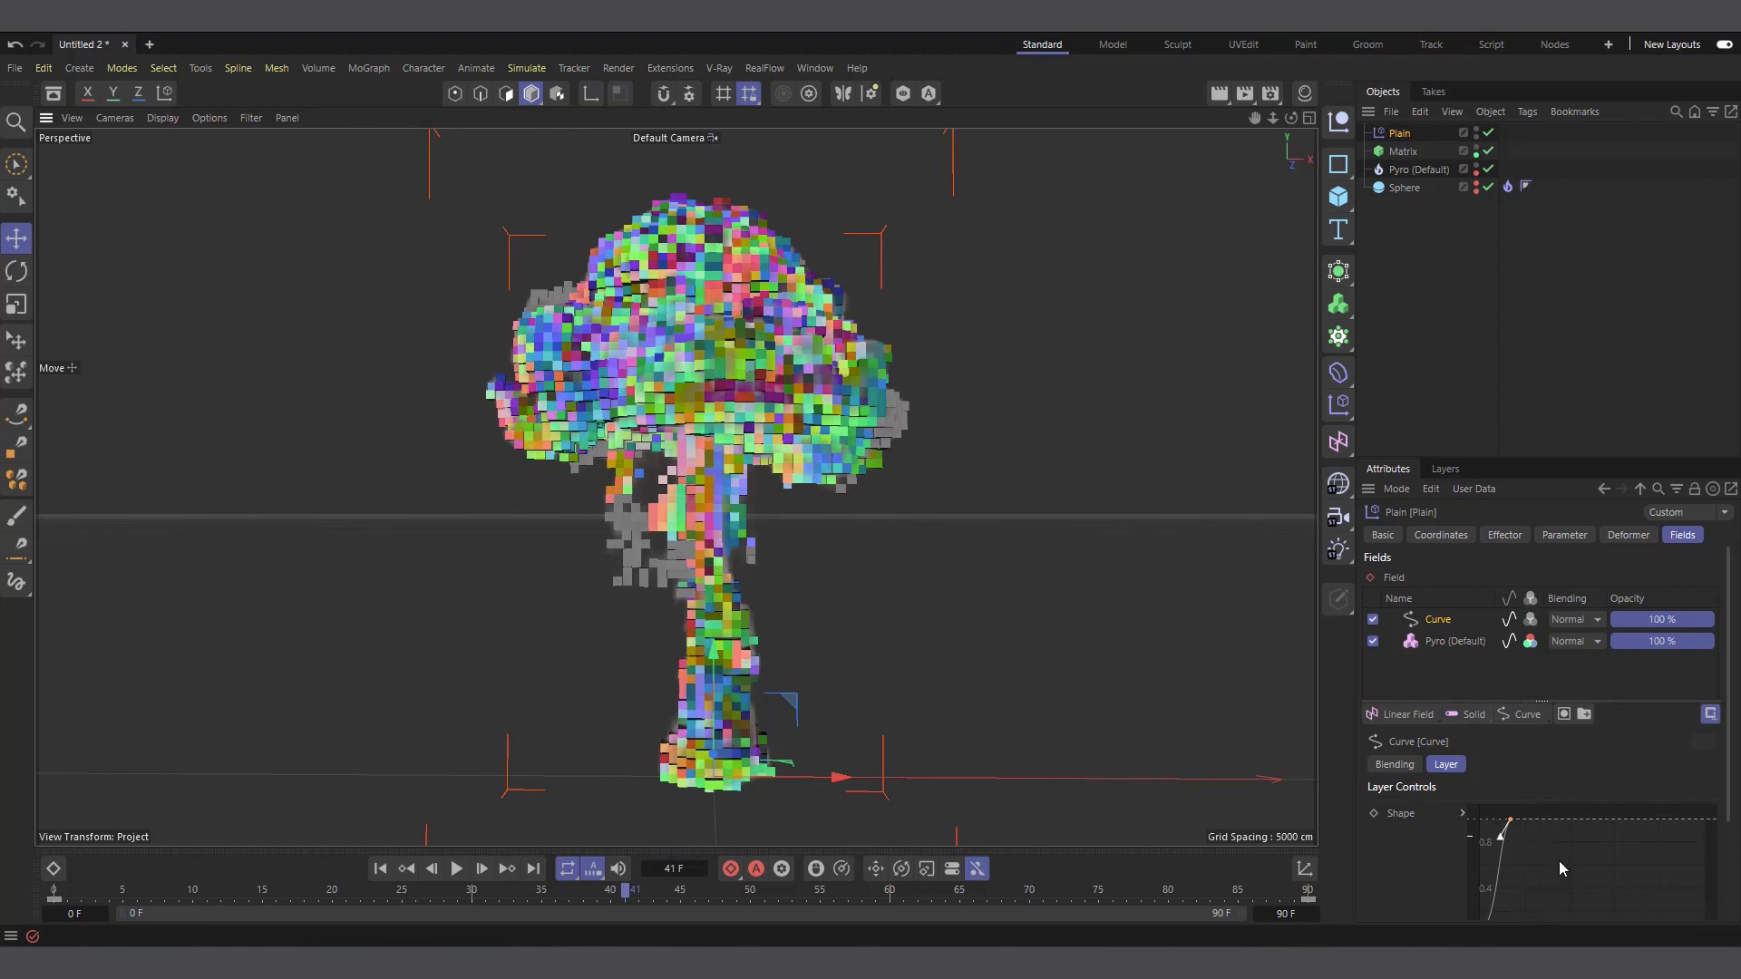
pyautogui.scroll(-3, 1415, 861)
pyautogui.scroll(3, 1402, 831)
pyautogui.click(1456, 641)
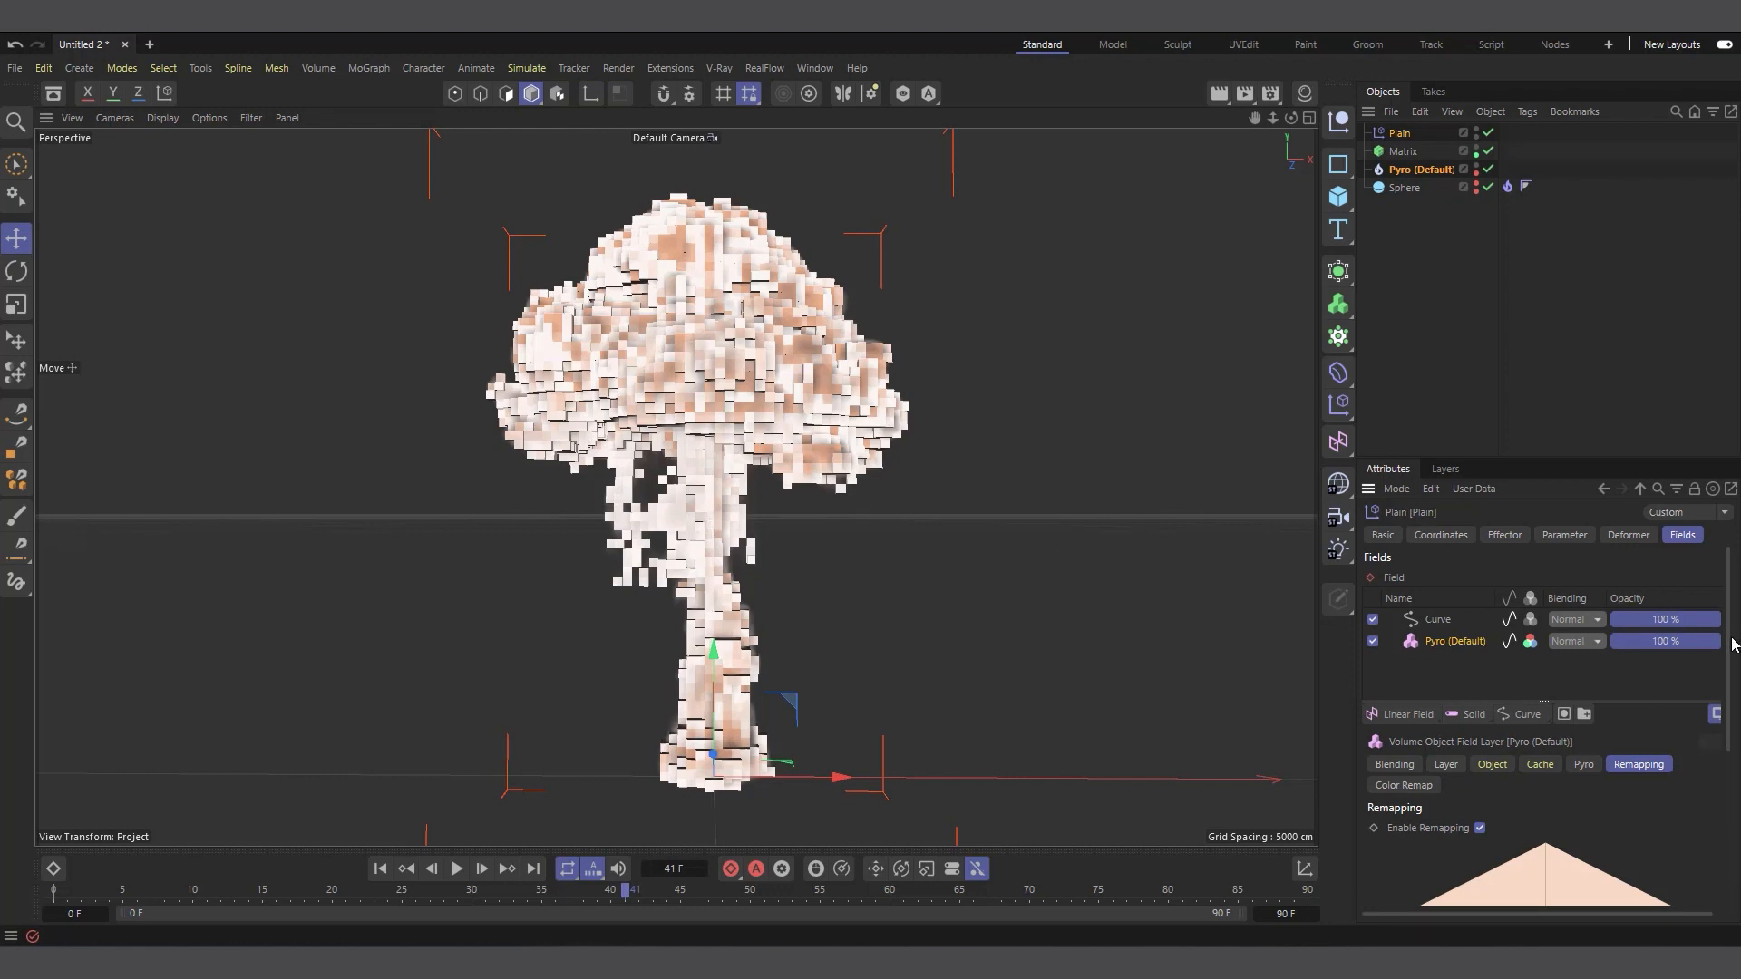
pyautogui.scroll(-3, 1732, 644)
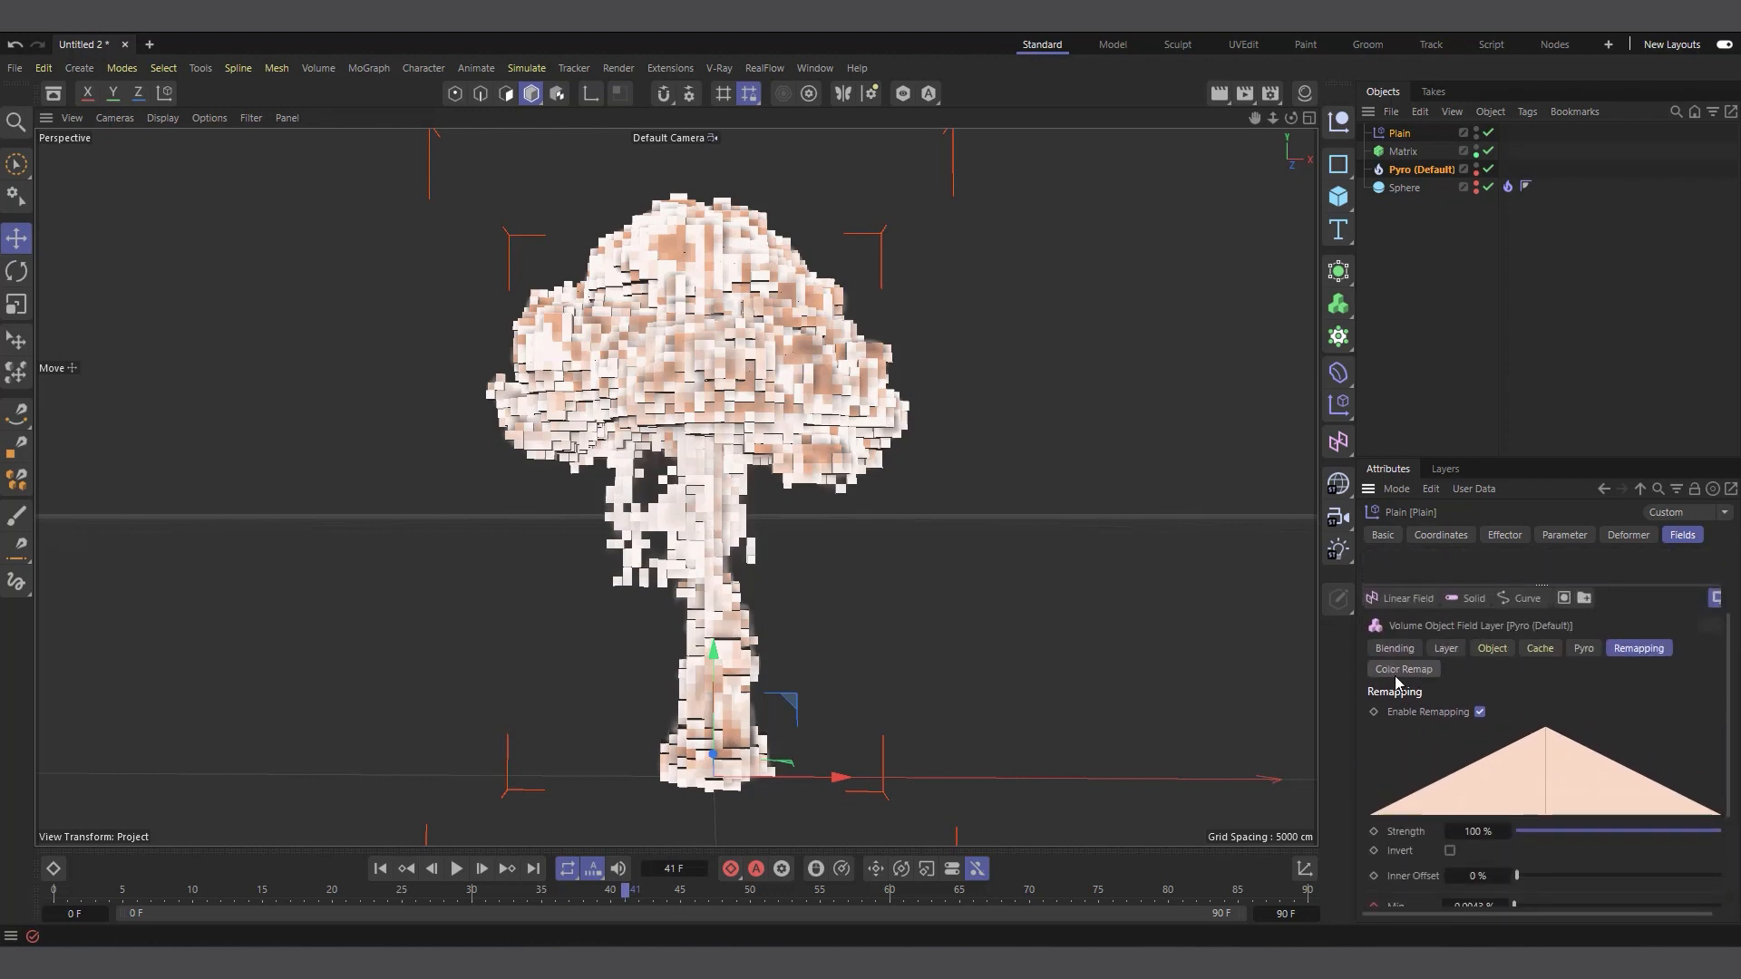
# Set the Pyro field layer's color remap mode to Gradient
pyautogui.click(1401, 671)
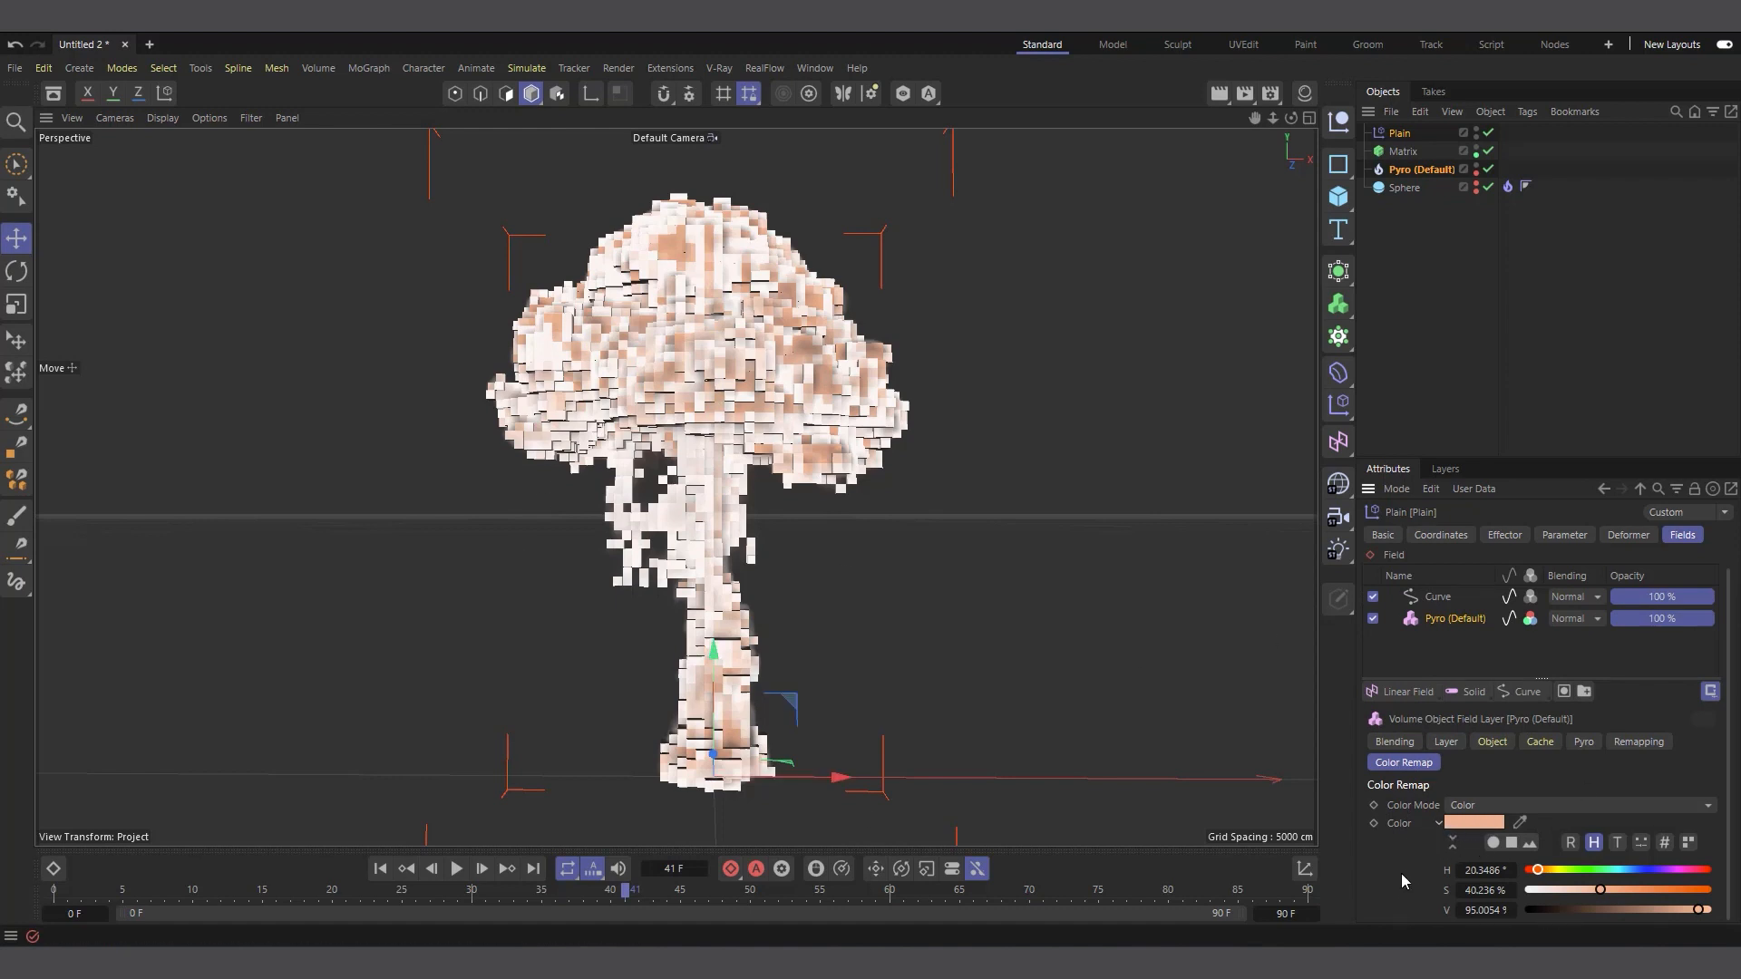
pyautogui.click(1592, 807)
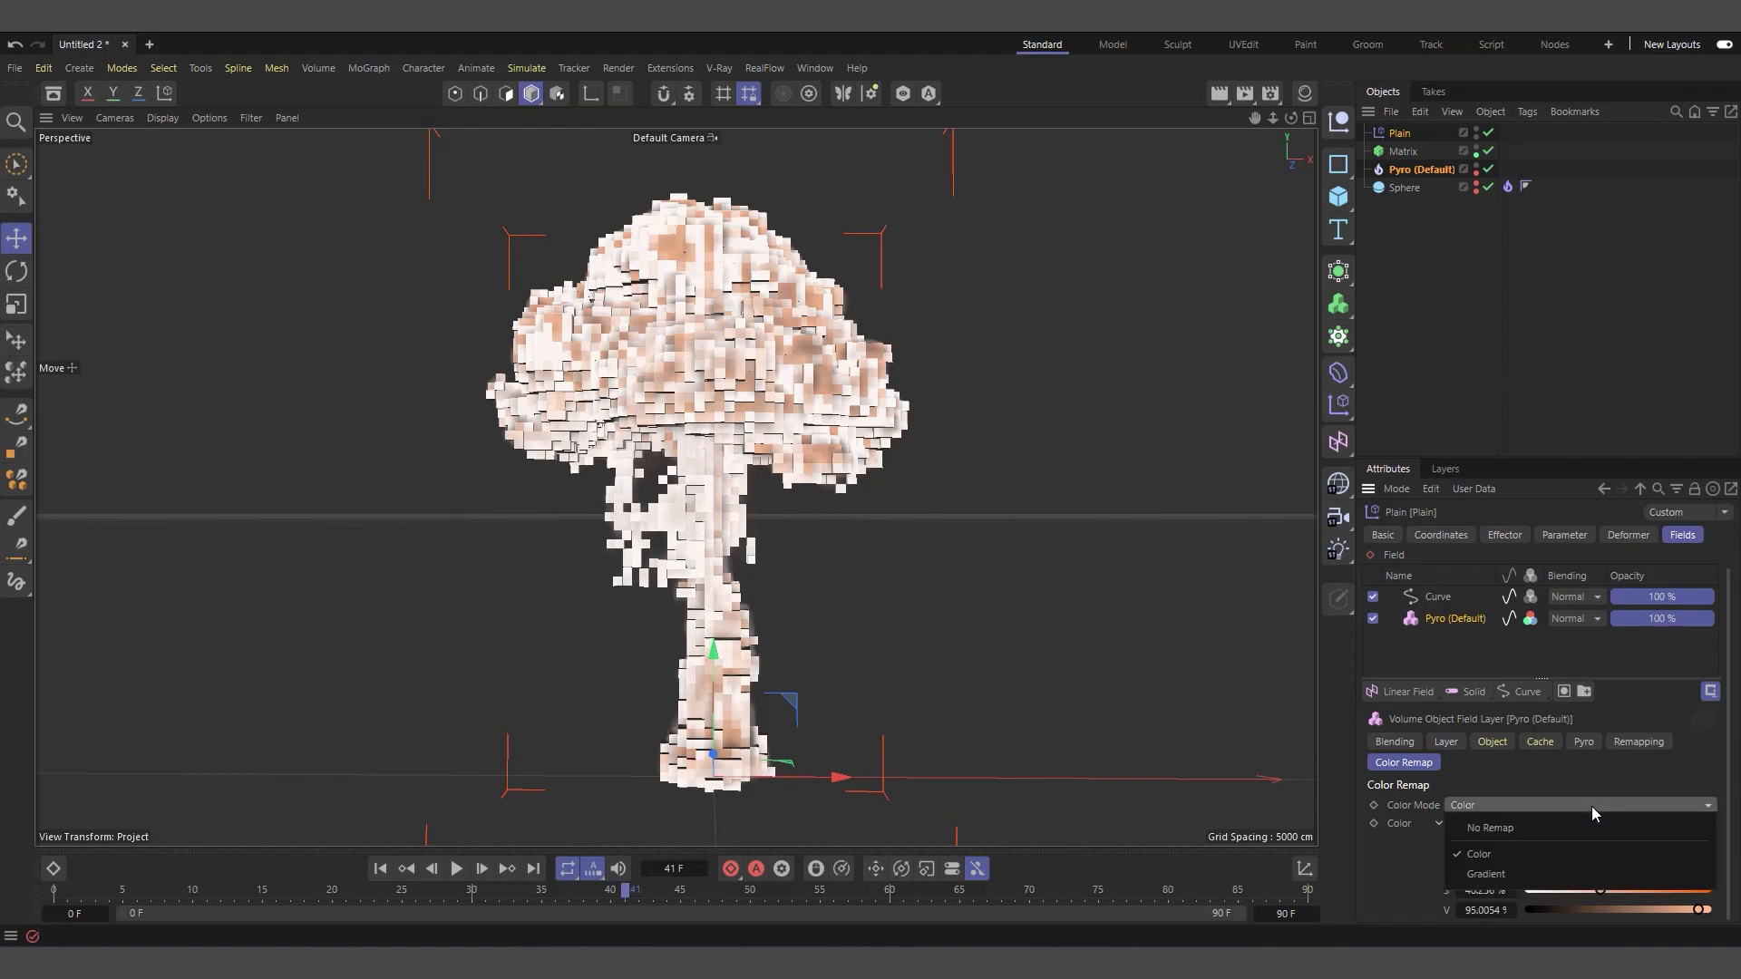
pyautogui.click(1546, 878)
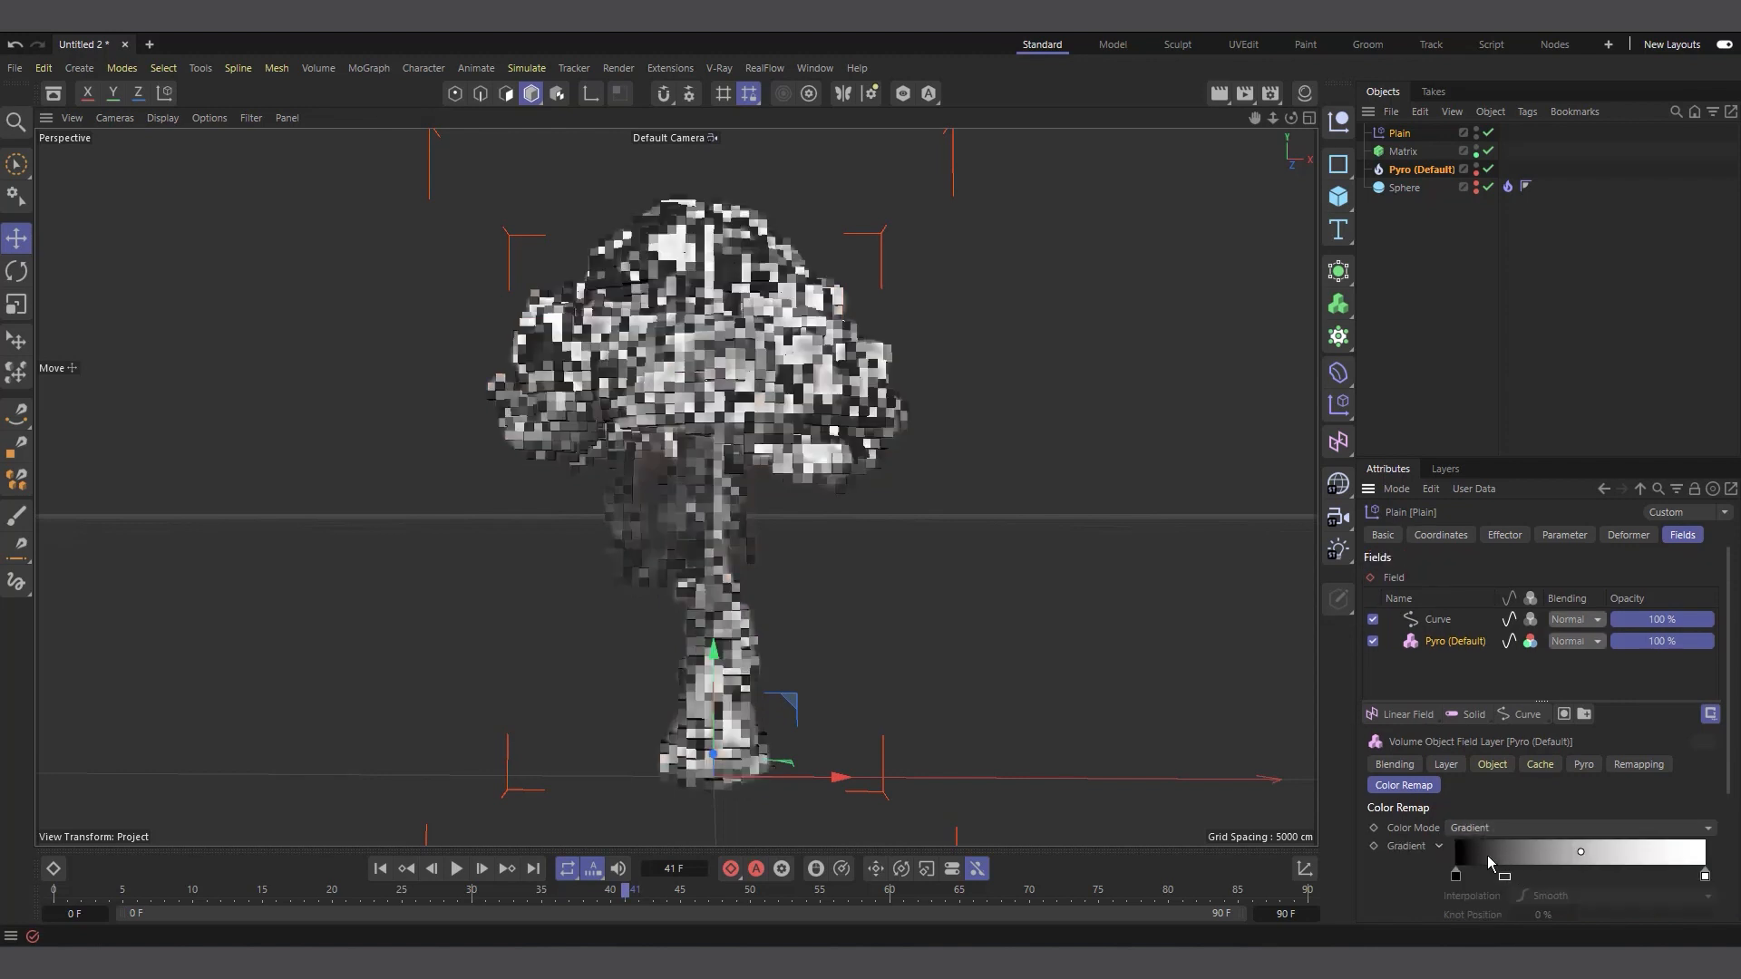
# Color the color remap gradient's starting knot orange with hue 18°, saturation 98% and value 96%
pyautogui.scroll(-3, 1732, 721)
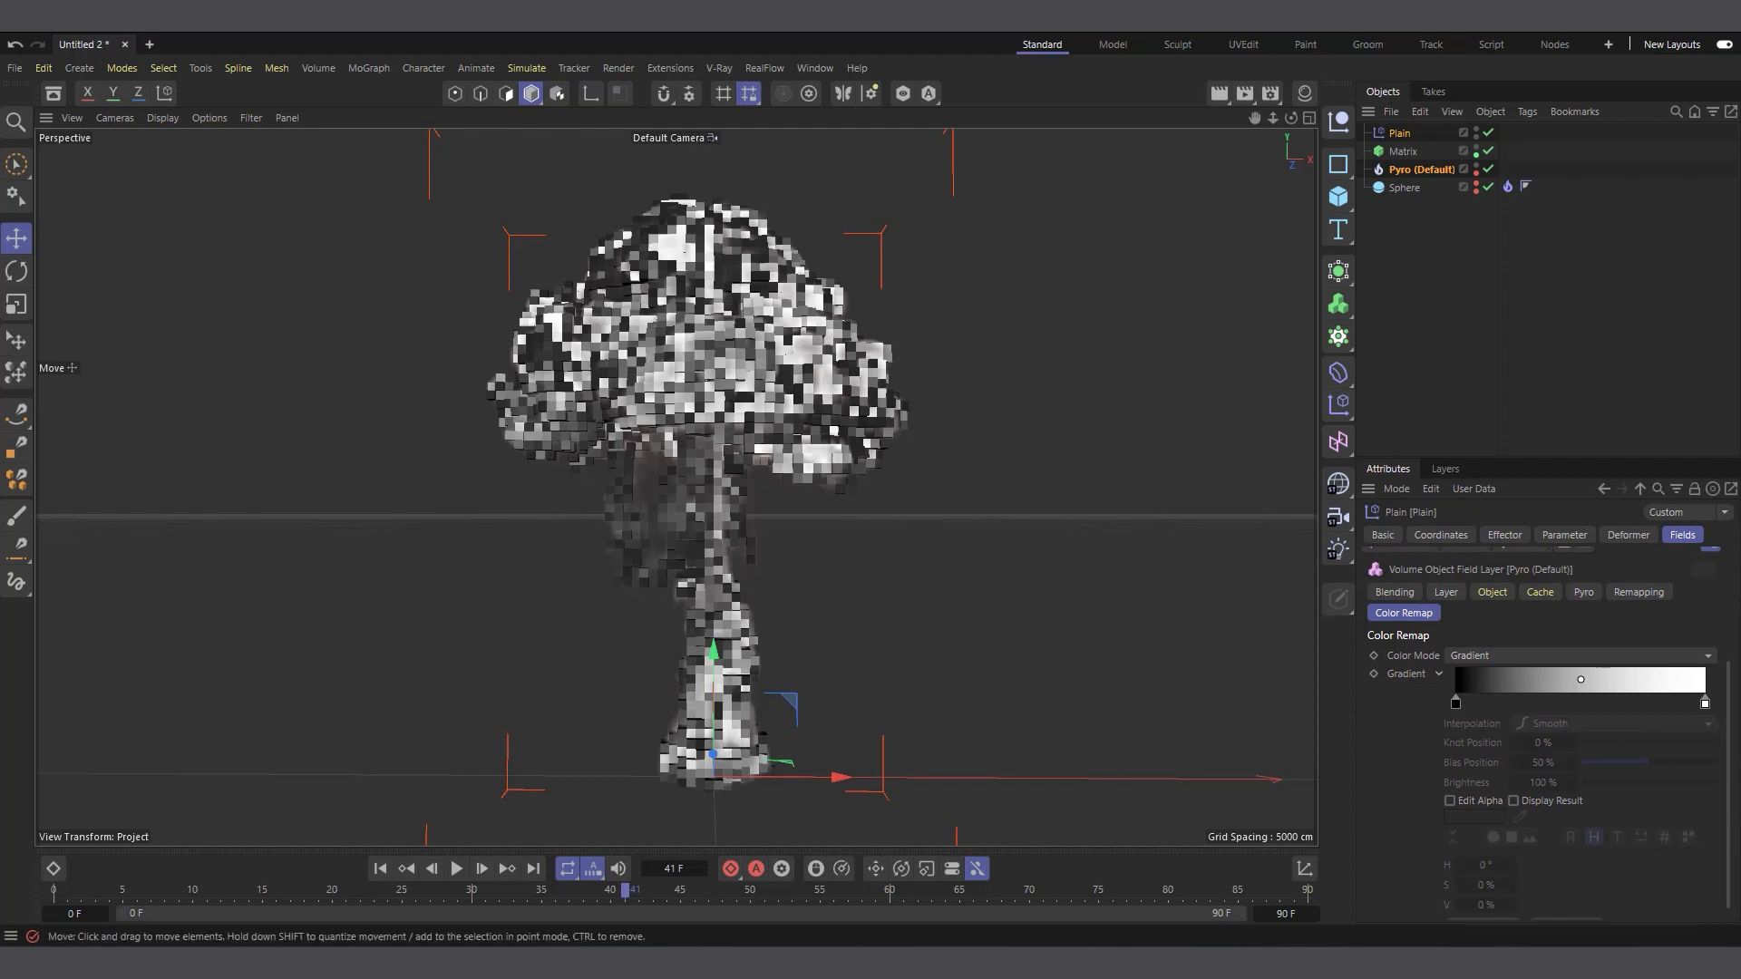
pyautogui.scroll(-1, 1469, 785)
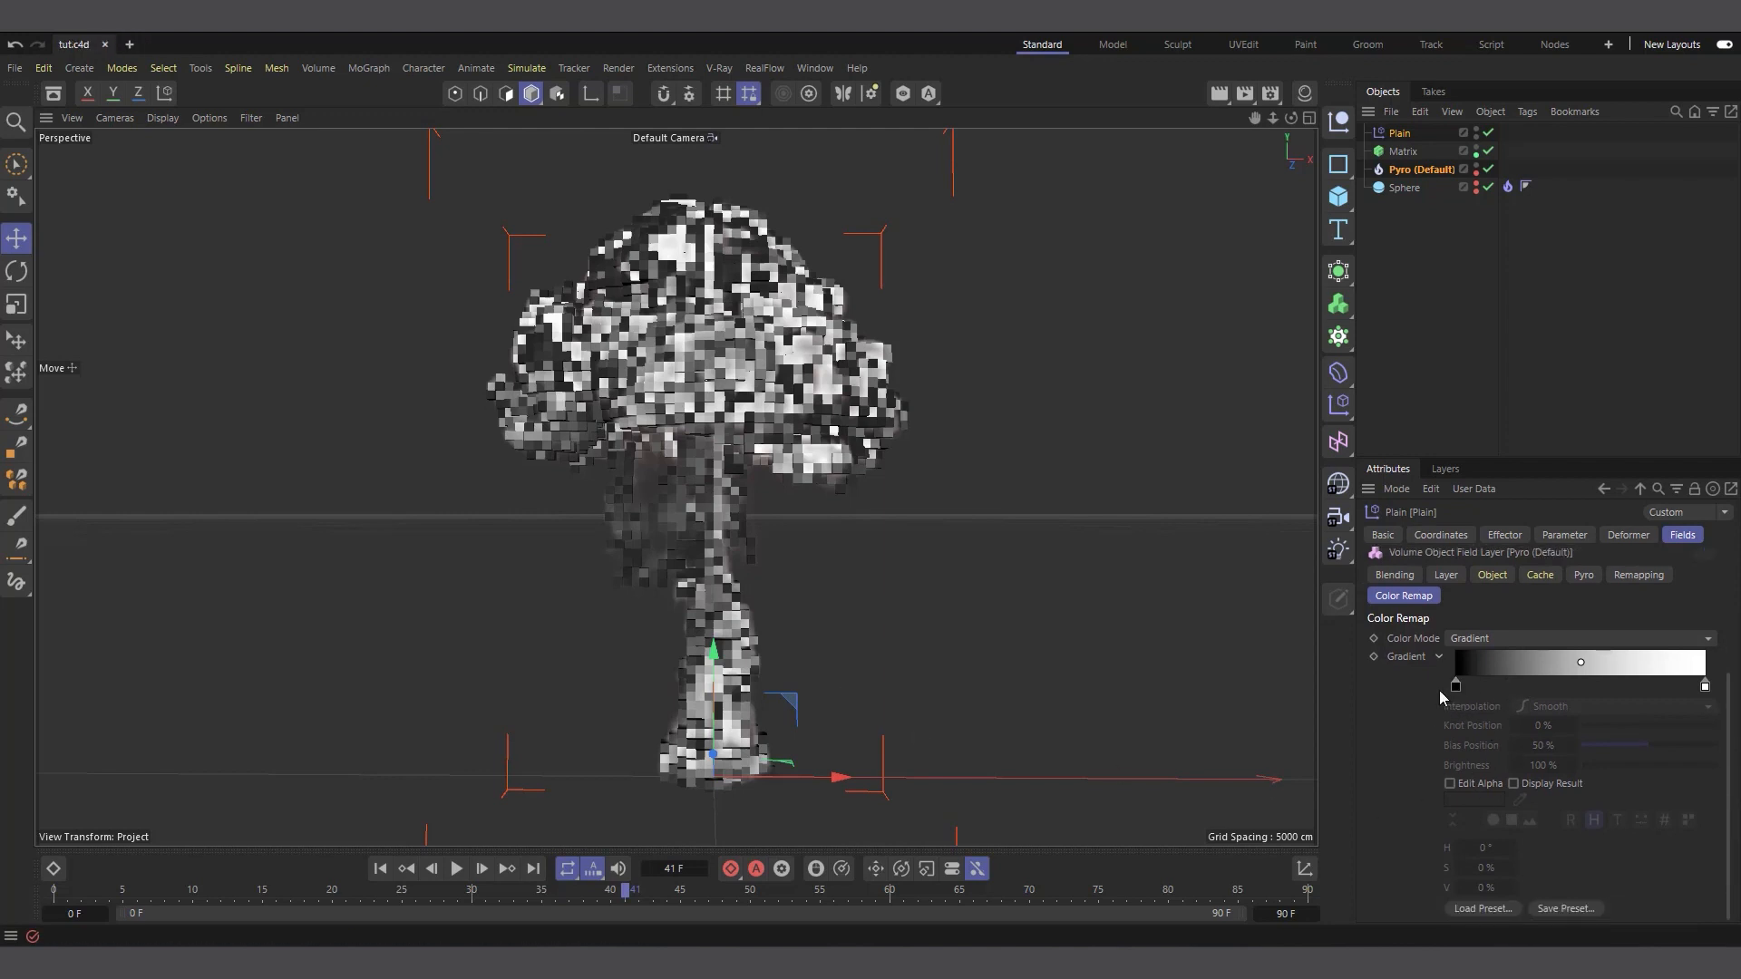
pyautogui.click(1471, 687)
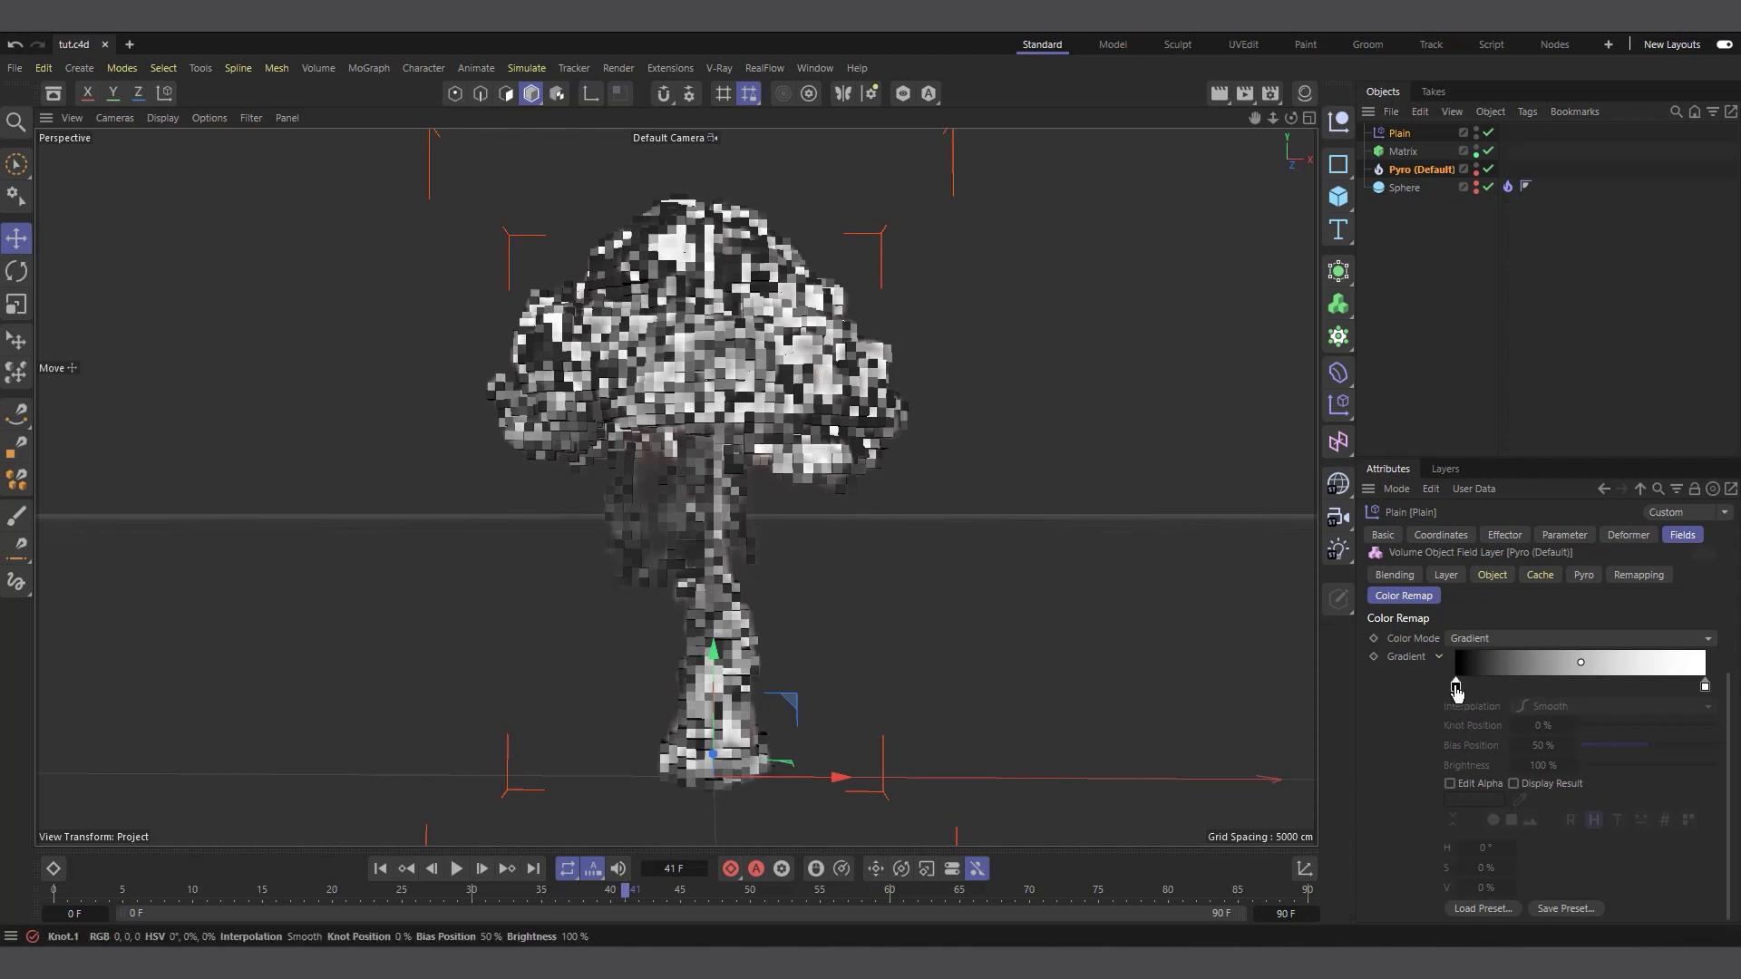
pyautogui.moveTo(1469, 694)
pyautogui.mouseDown()
pyautogui.moveTo(1553, 698)
pyautogui.moveTo(1449, 705)
pyautogui.mouseUp()
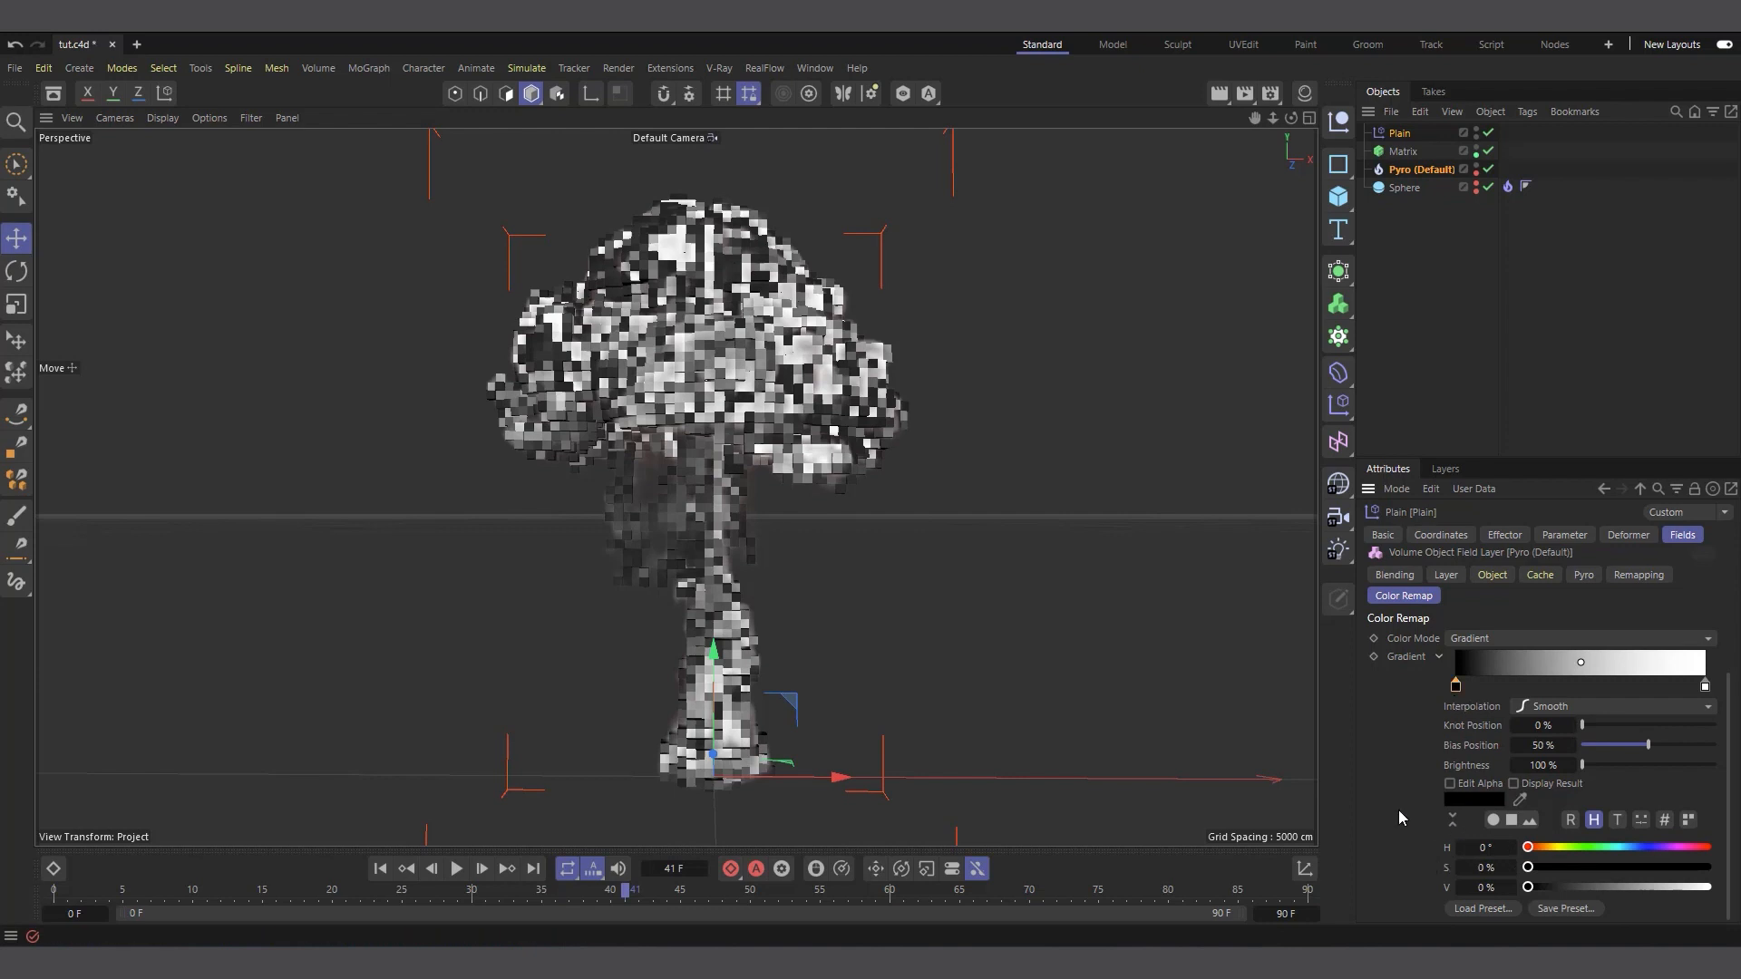
pyautogui.moveTo(1521, 848); pyautogui.dragTo(1538, 848)
pyautogui.click(1689, 868)
pyautogui.click(1706, 868)
pyautogui.click(1702, 887)
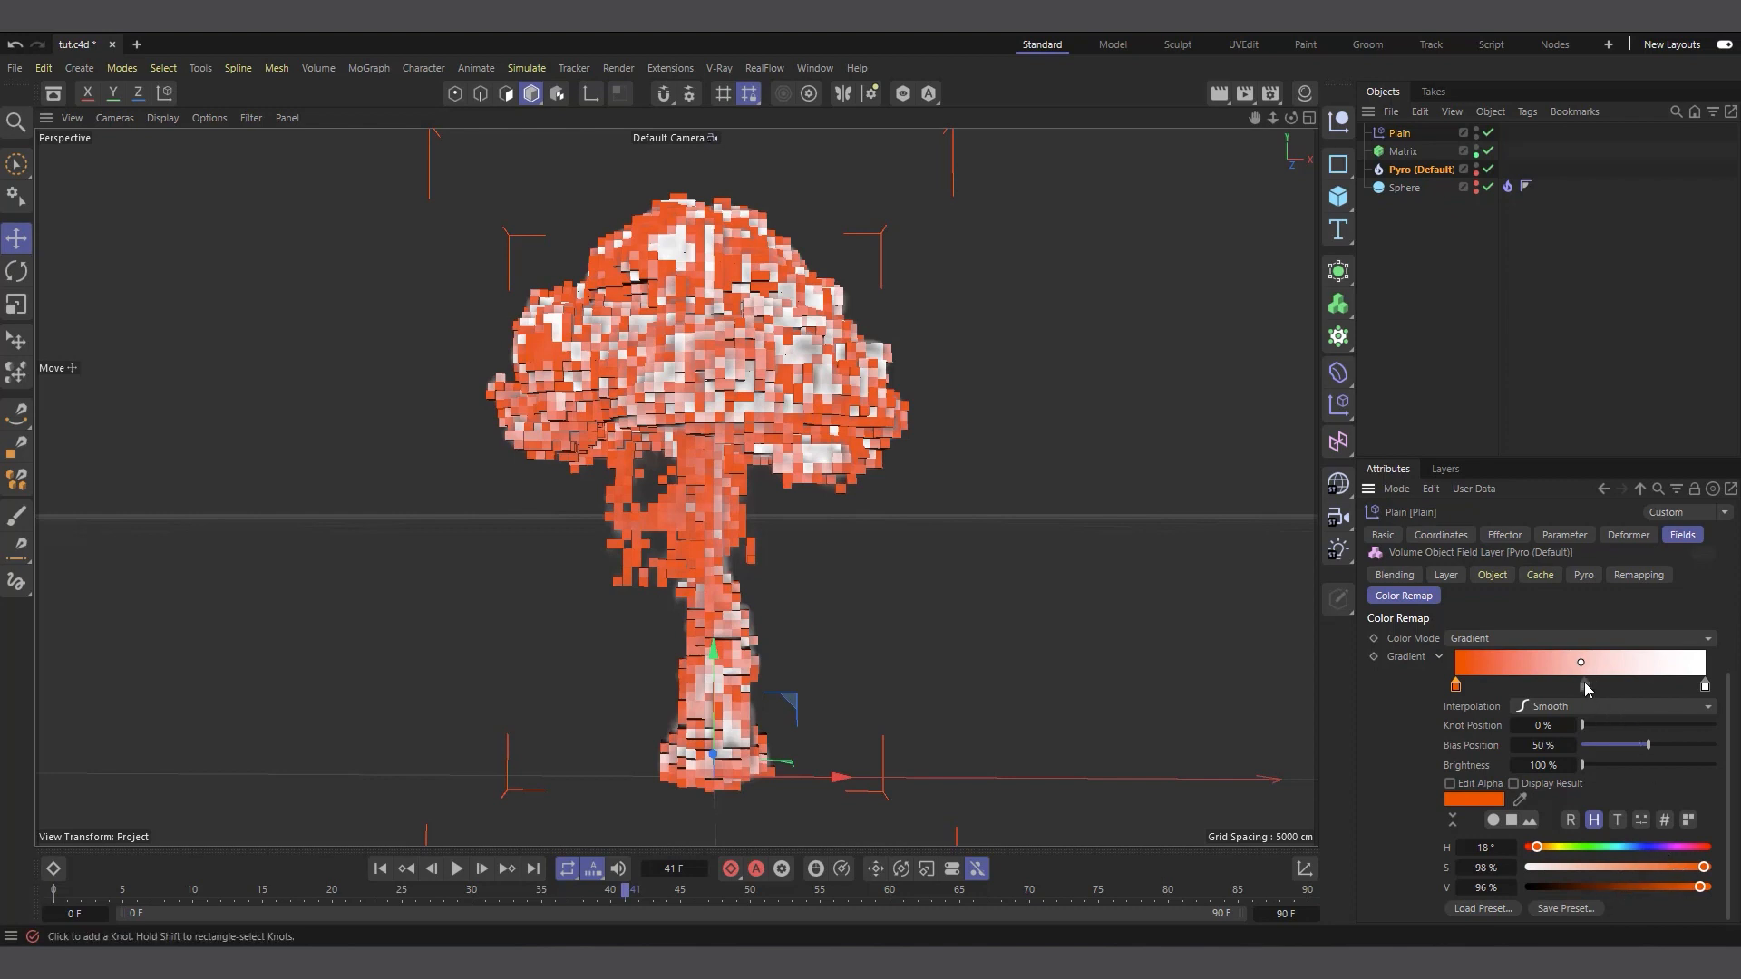
# Add a middle knot near 51.6% on the color remap gradient and color it amber with hue 43° and saturation 100%
pyautogui.click(1586, 685)
pyautogui.scroll(3, 1585, 684)
pyautogui.scroll(-3, 1587, 695)
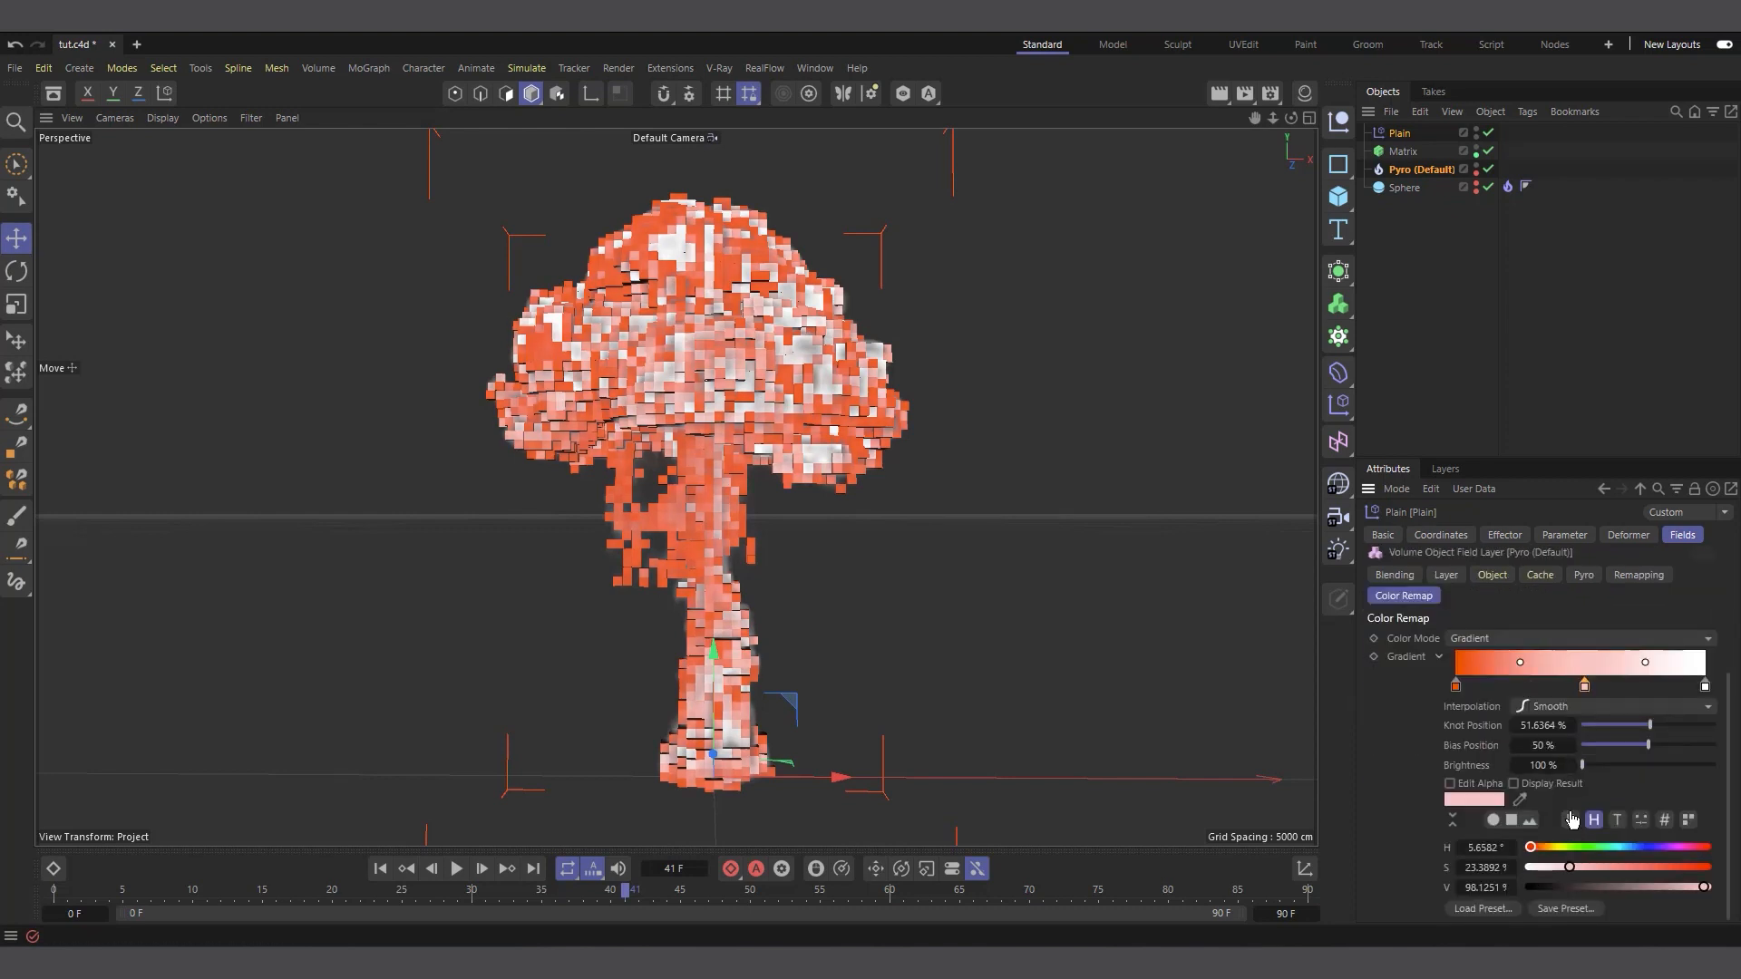
pyautogui.click(1549, 845)
pyautogui.click(1708, 867)
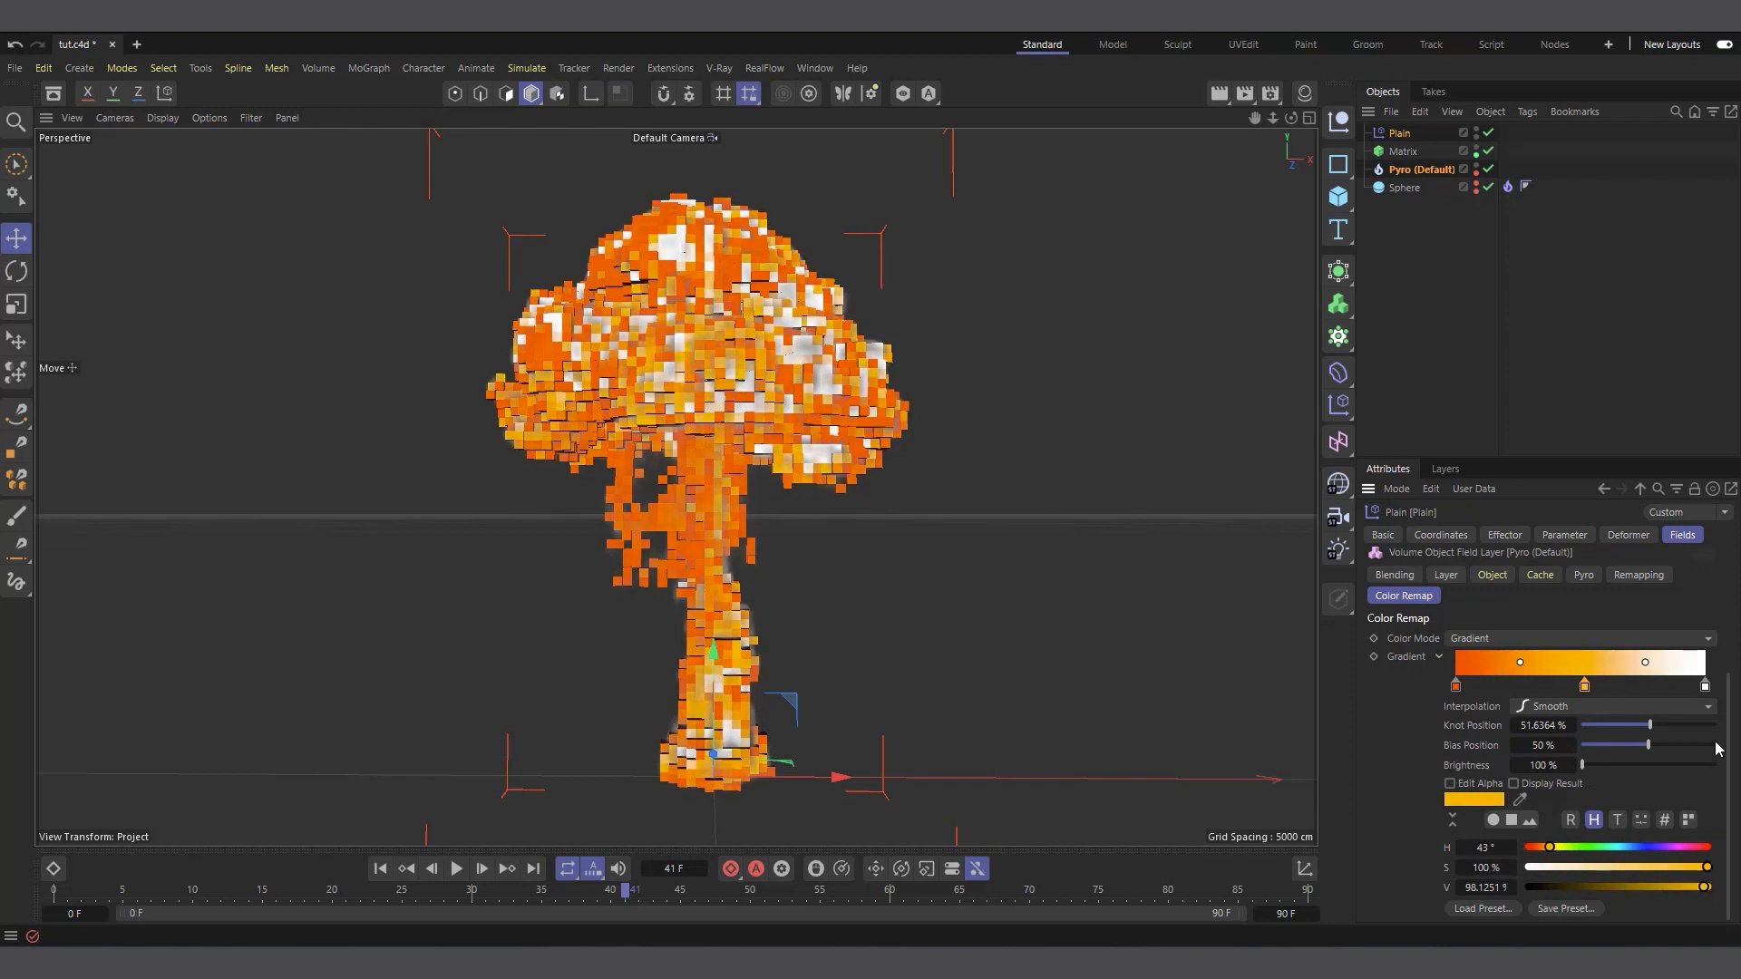
# Try cream and then cyan on the gradient's end knot, using hue 175° and saturation 80% for the cyan
pyautogui.click(1705, 686)
pyautogui.click(1560, 867)
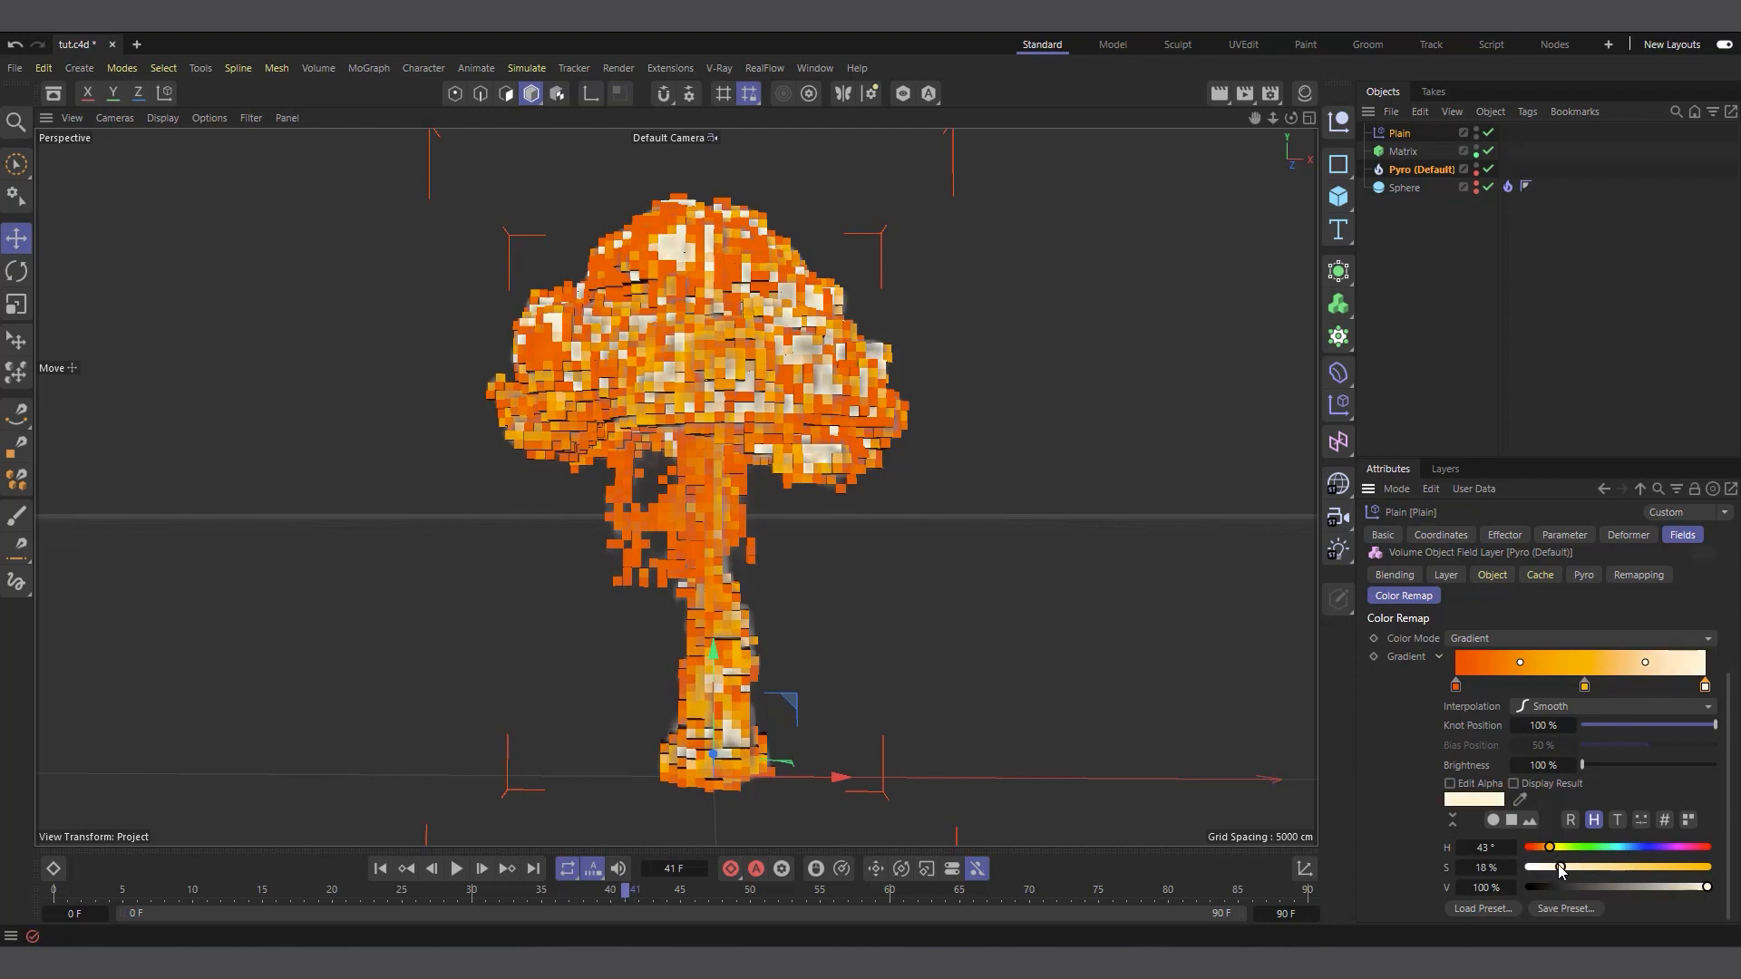
pyautogui.click(1615, 847)
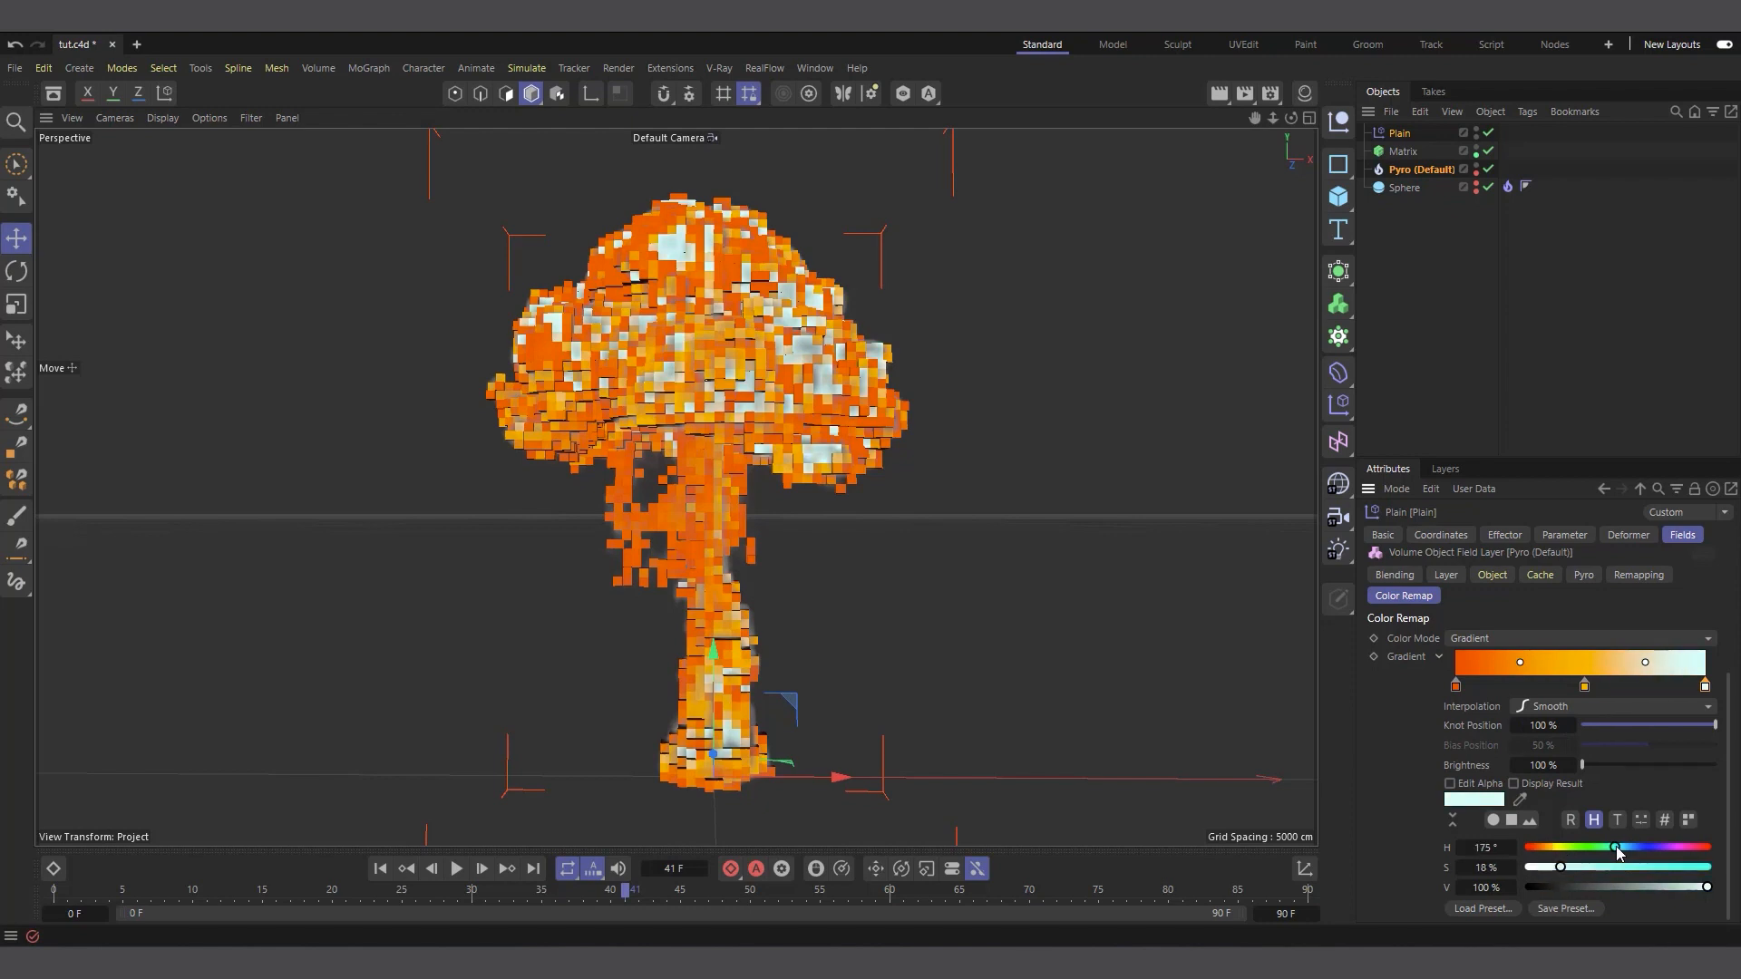
pyautogui.click(1672, 868)
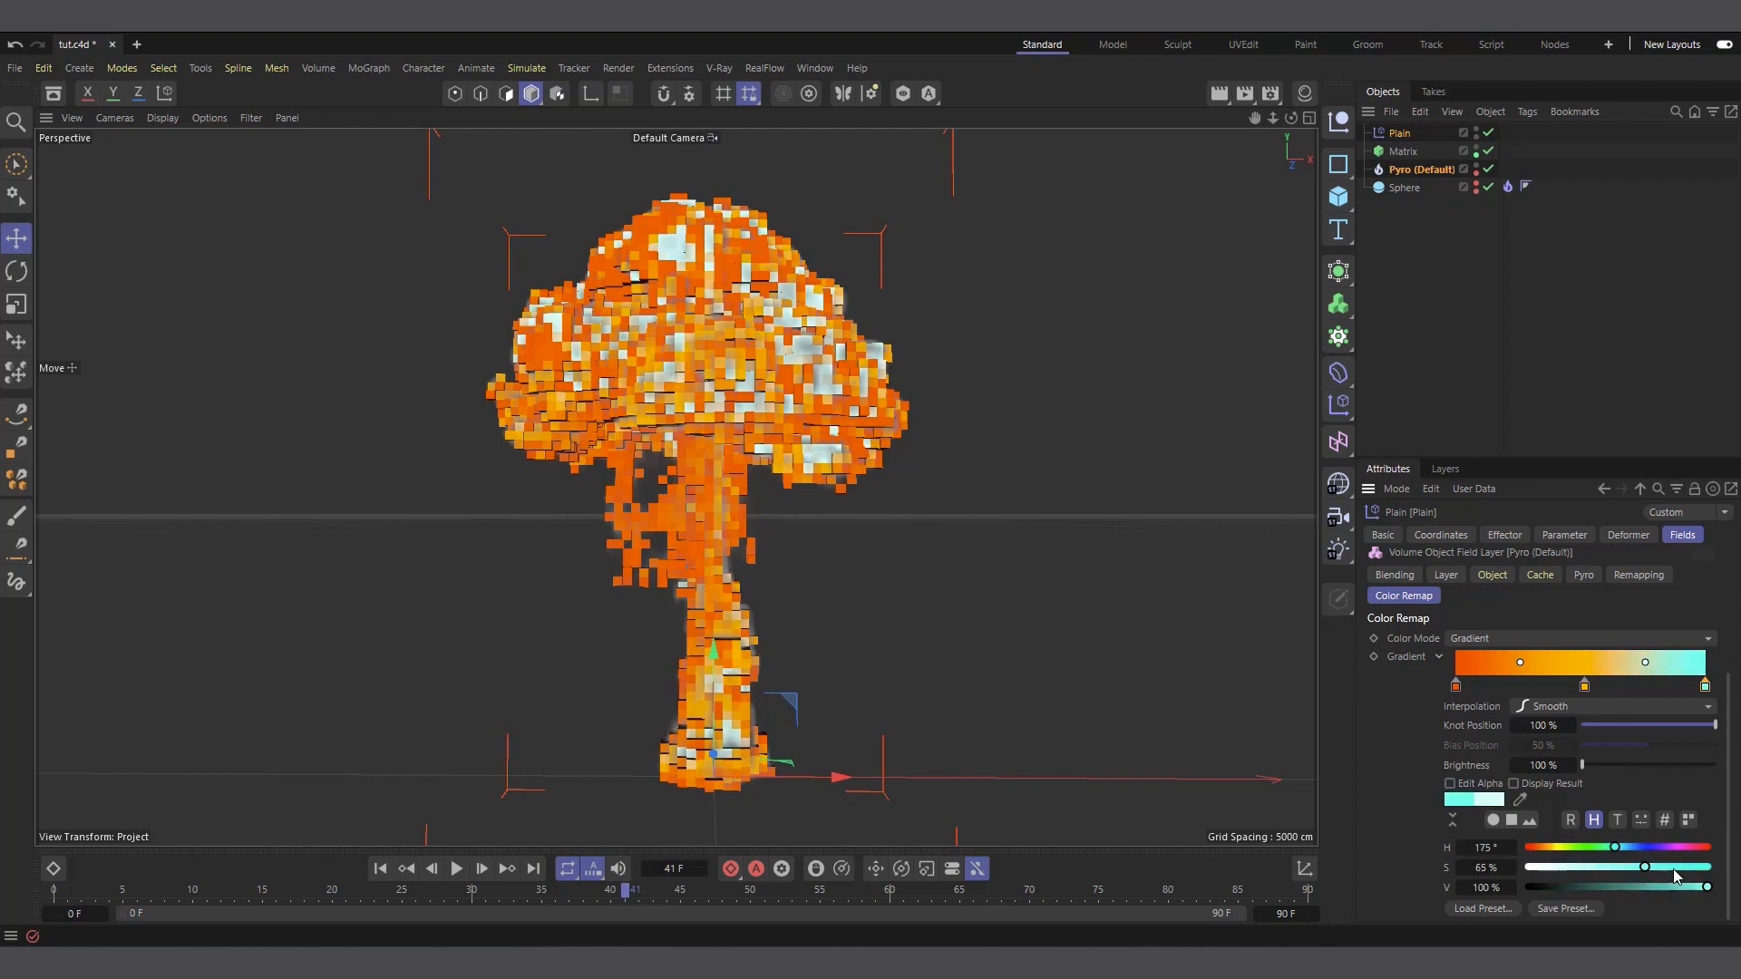
# Try green with hue 92° and then blue with hue 232° on the gradient's starting knot
pyautogui.click(1456, 686)
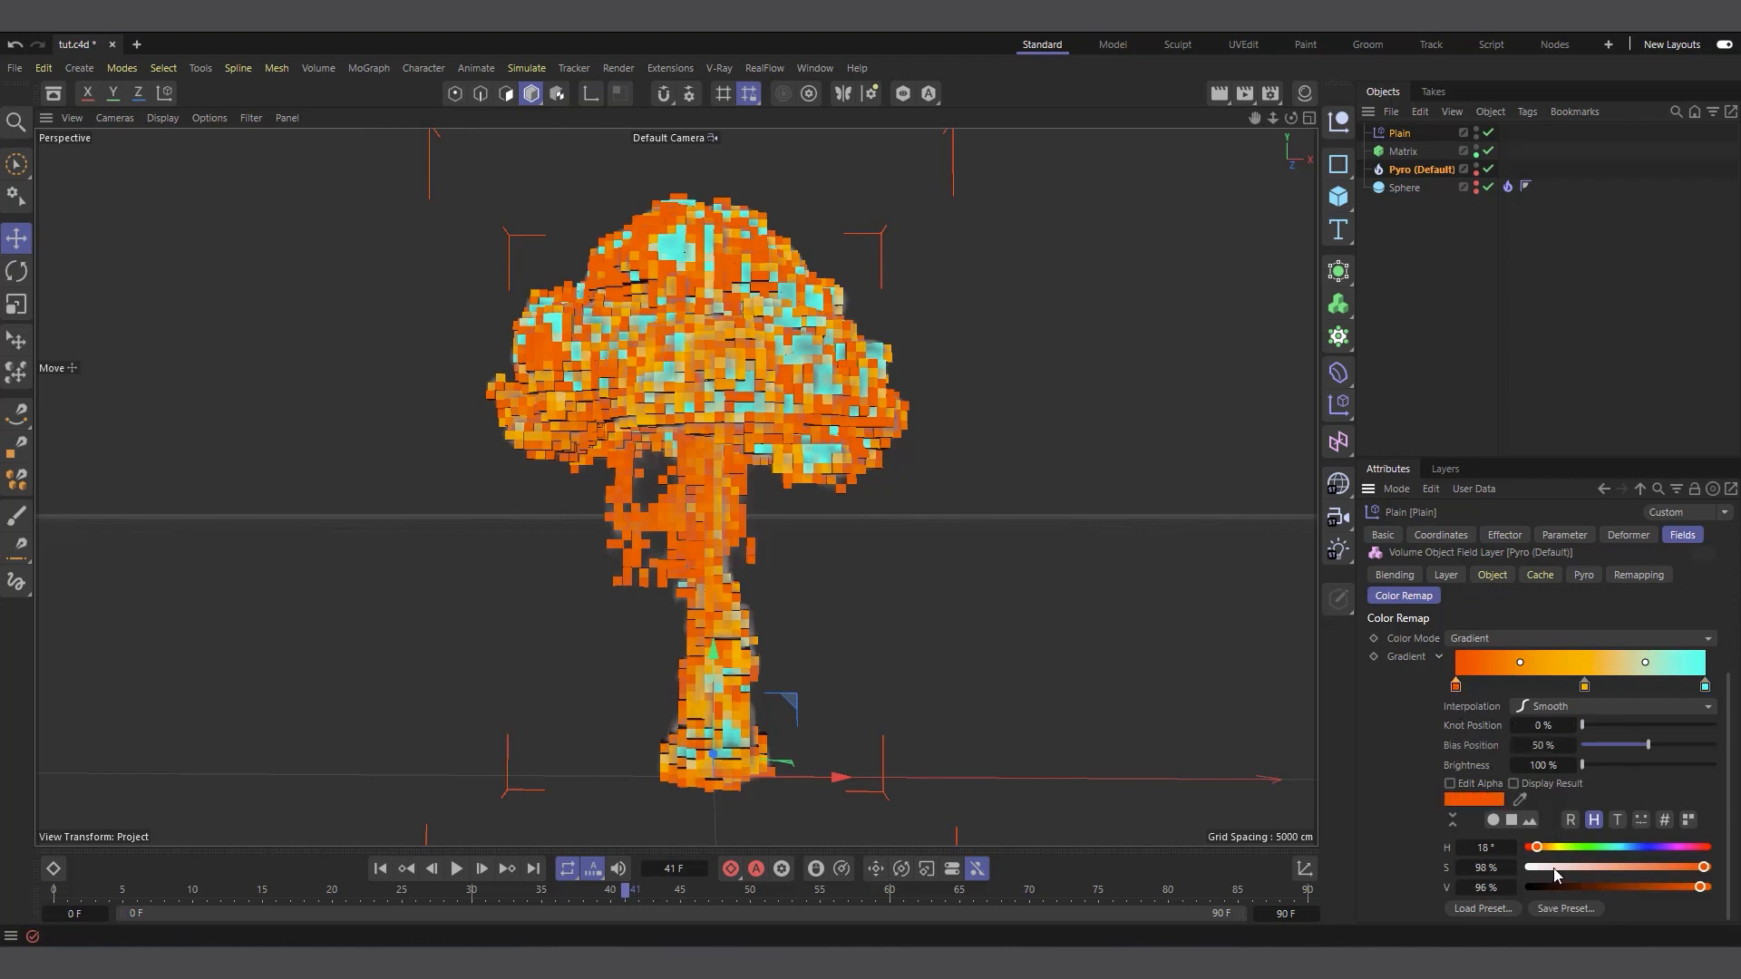
pyautogui.click(1574, 847)
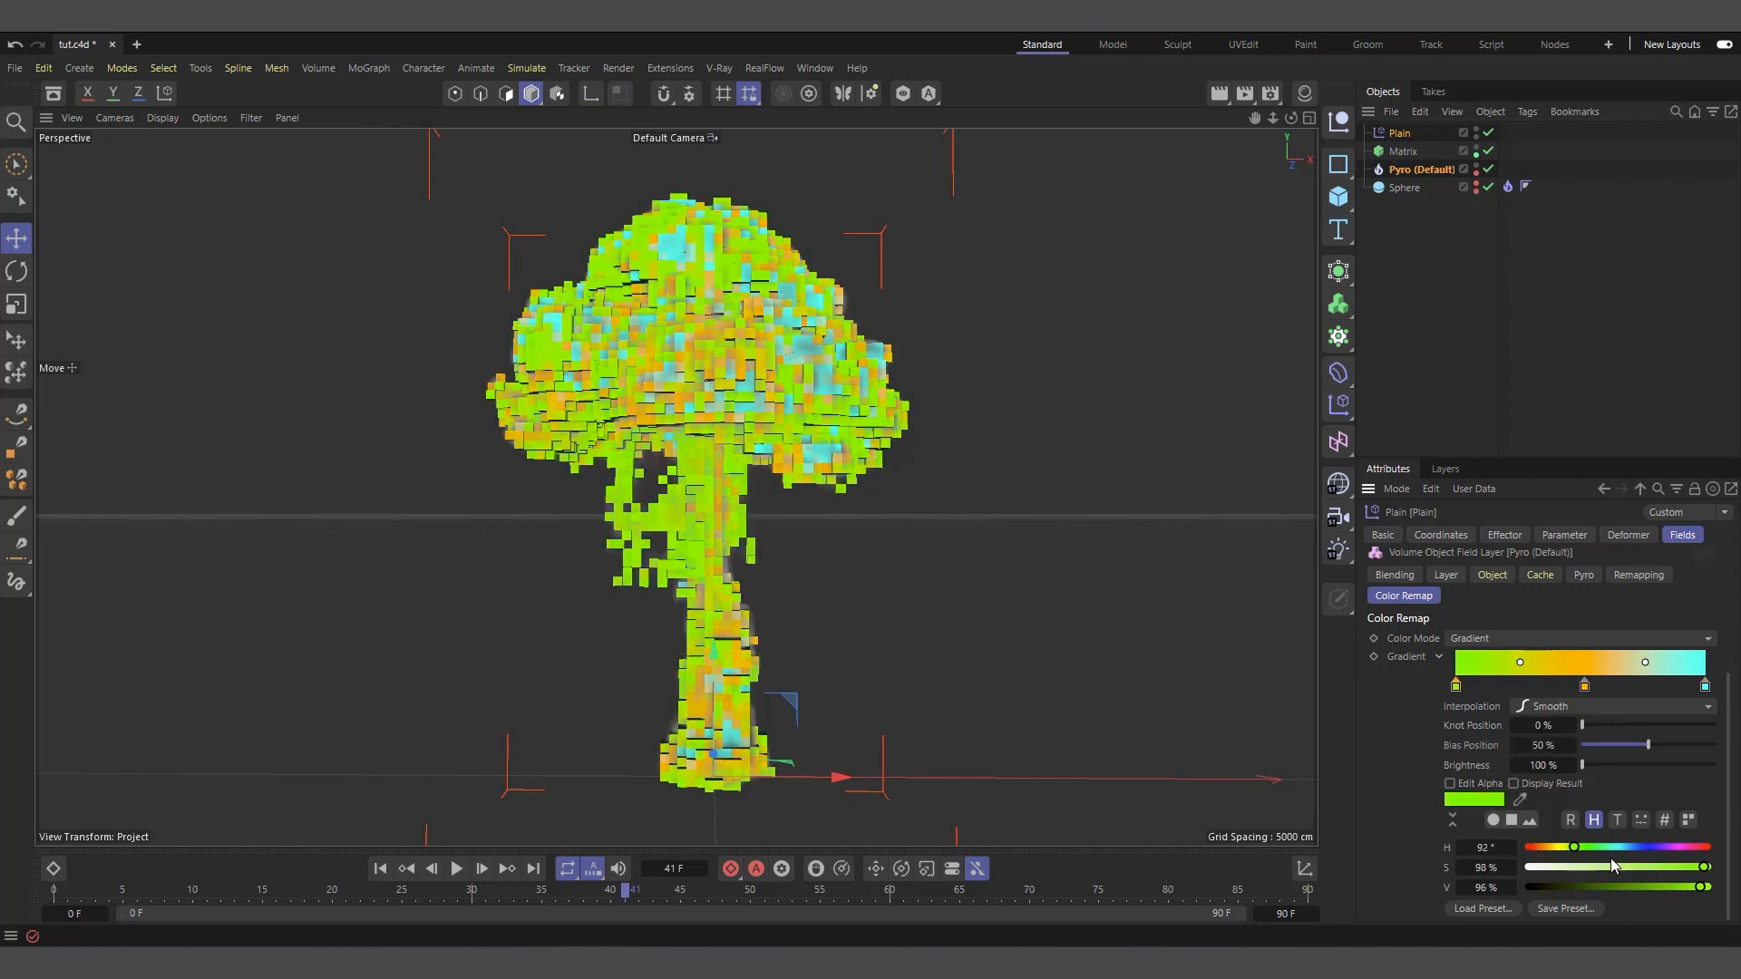
pyautogui.click(1645, 847)
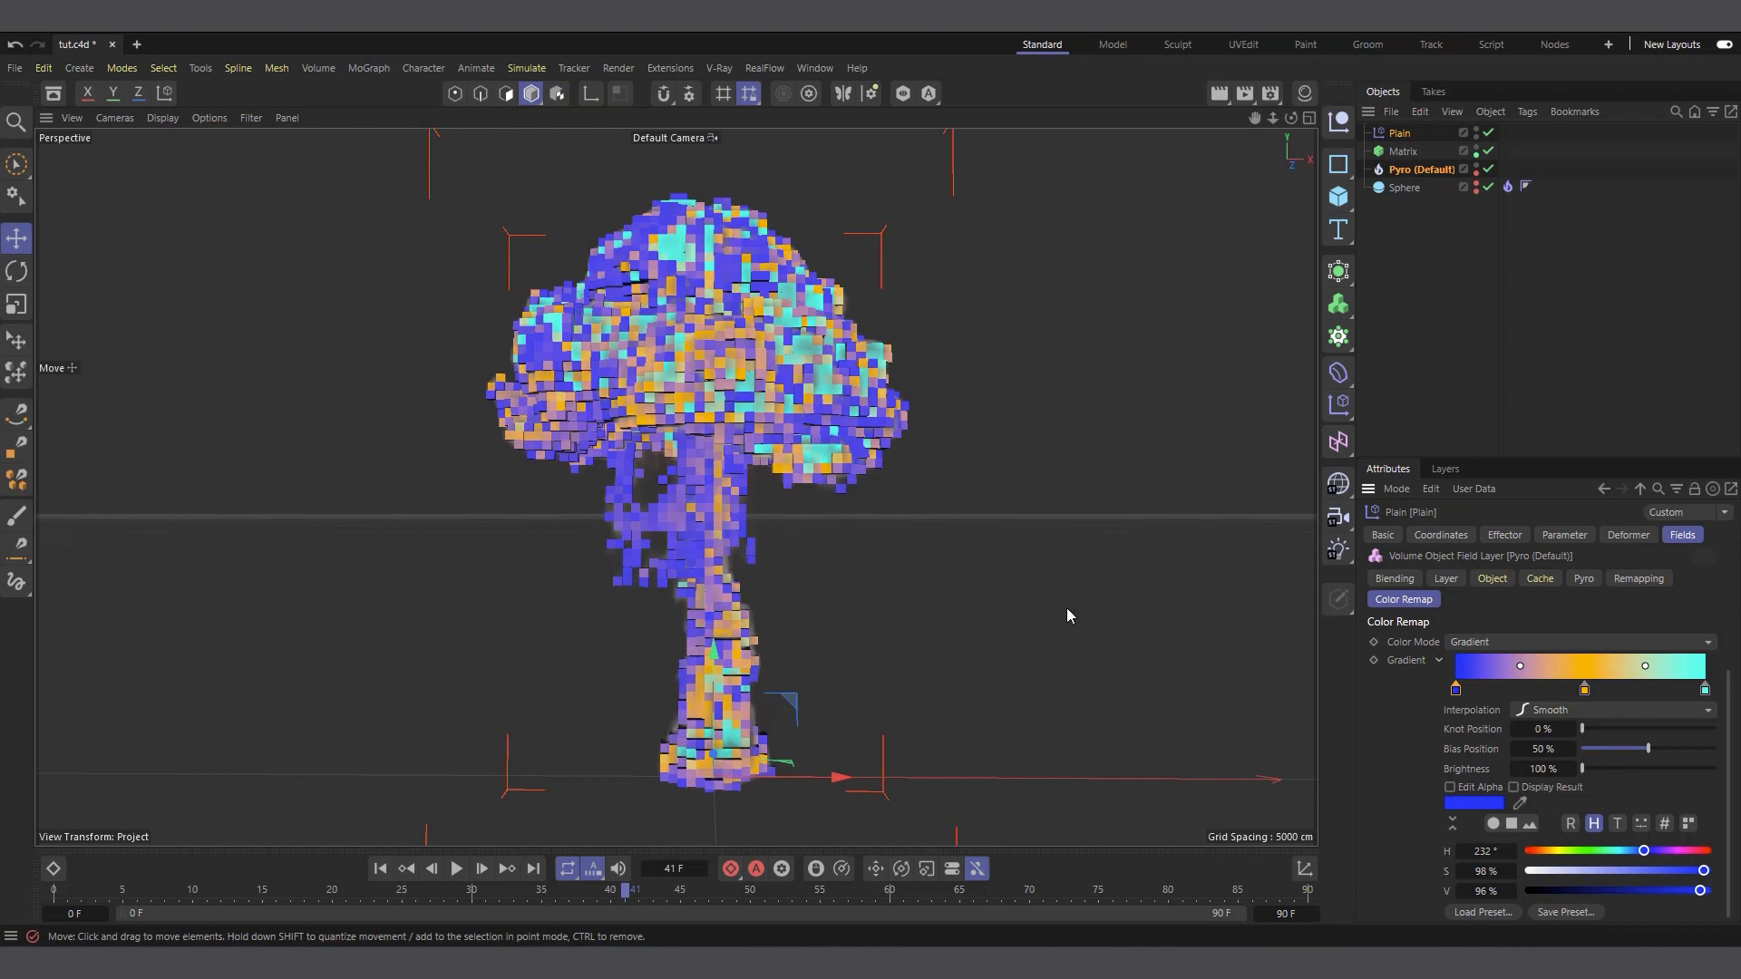
# Darken the gradient's starting knot to near-black red with hue 0° and value 9%
pyautogui.click(1545, 853)
pyautogui.moveTo(1546, 854); pyautogui.dragTo(1528, 854)
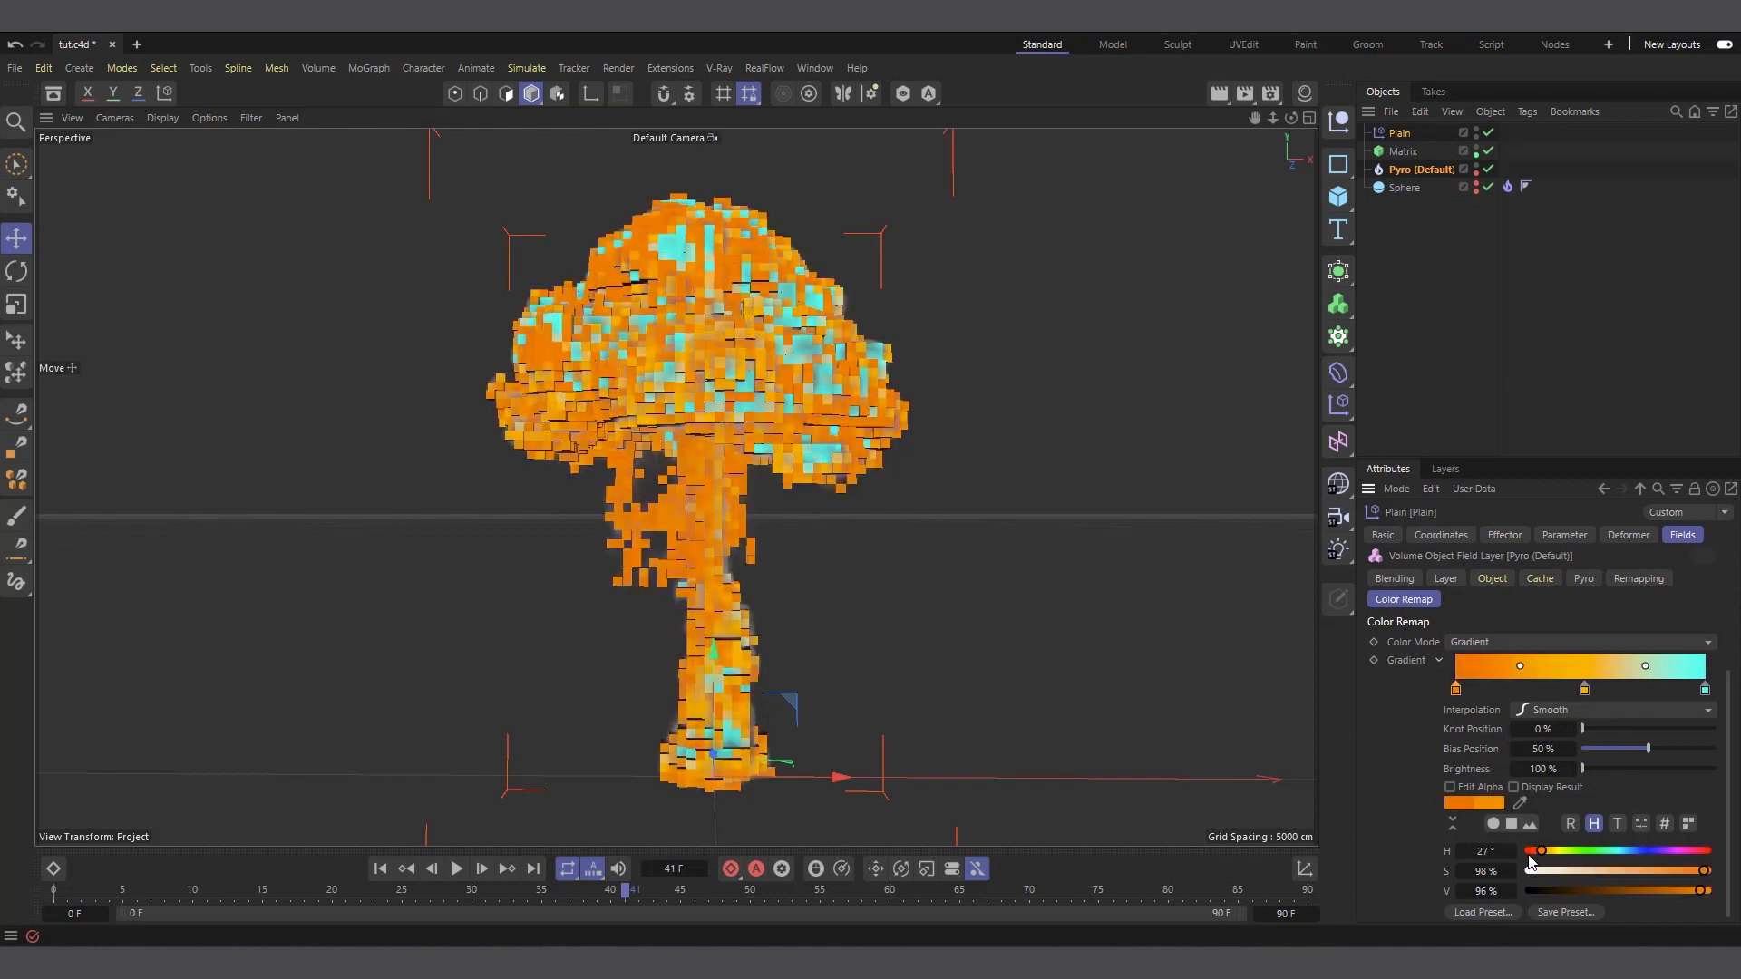
pyautogui.click(1632, 891)
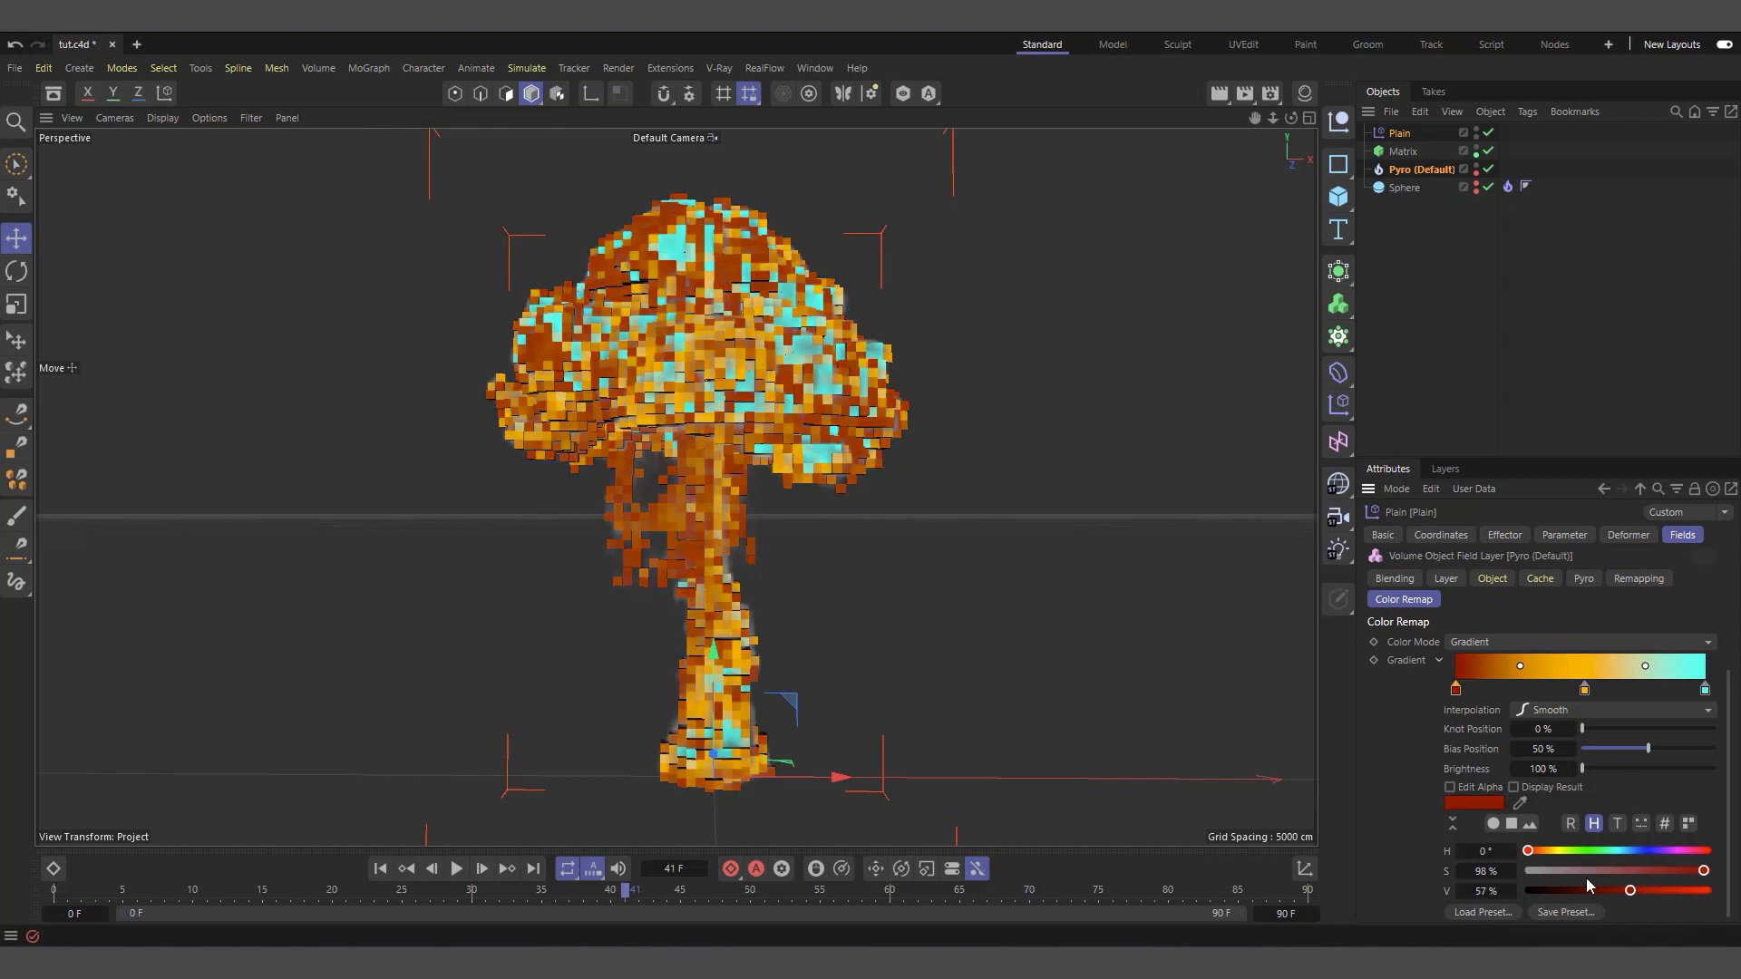
pyautogui.click(1539, 891)
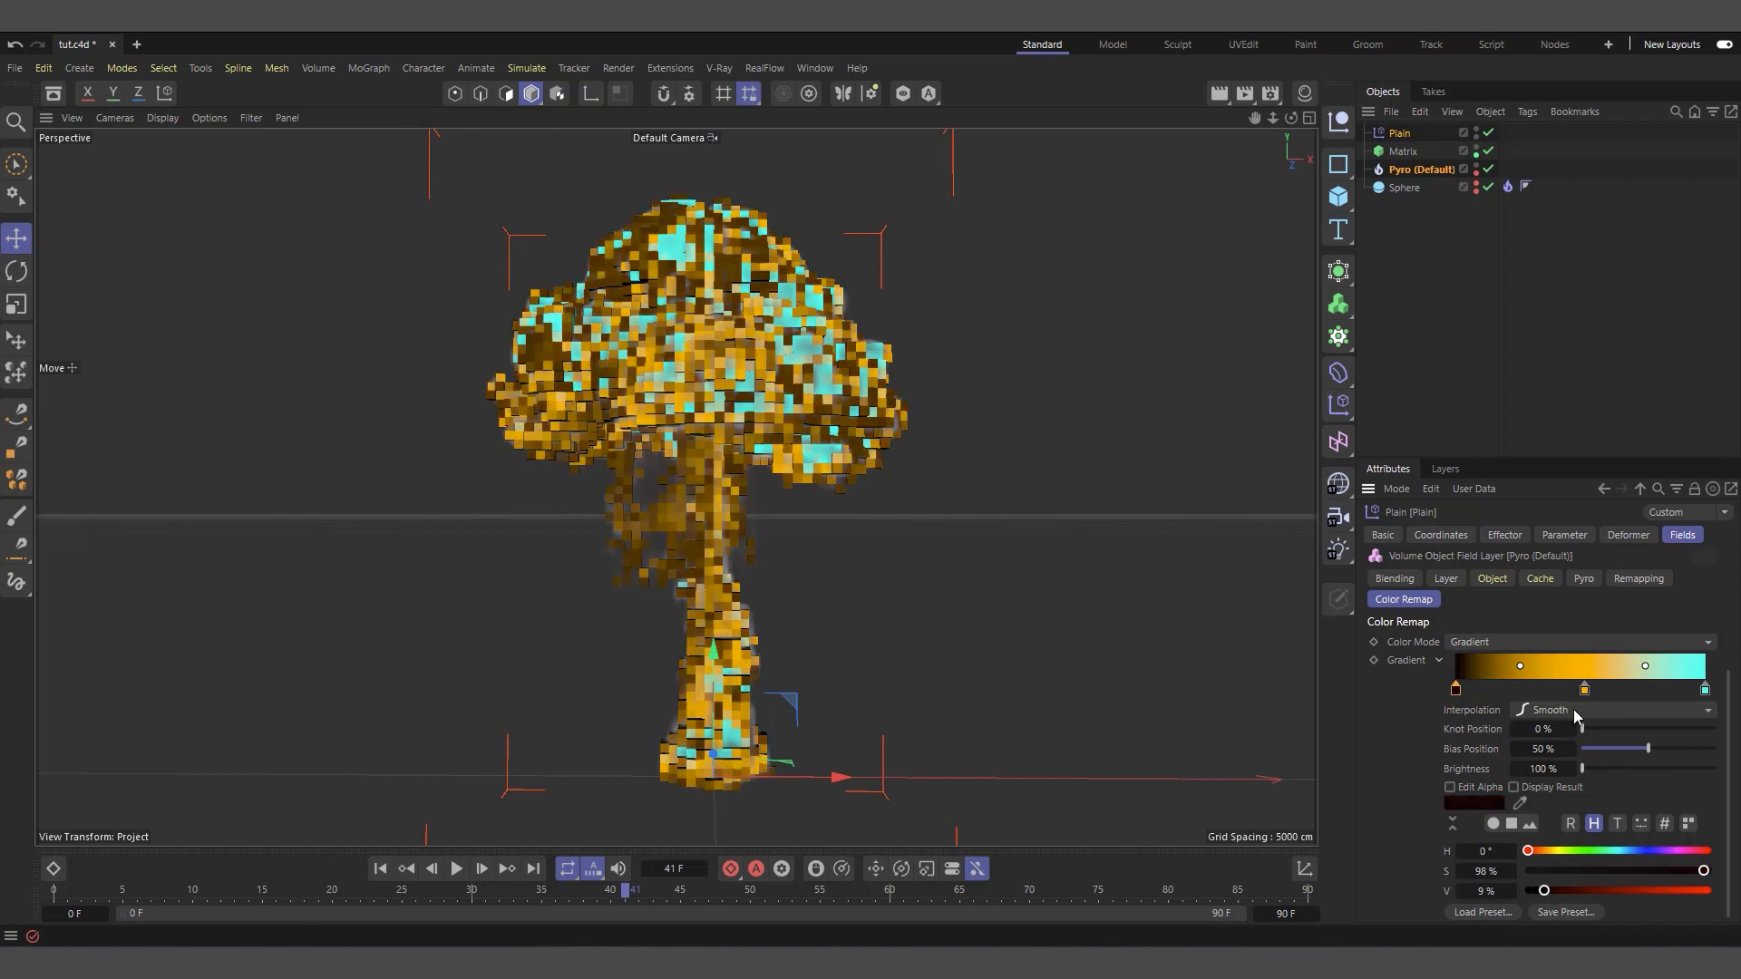
# Color the gradient's middle knot orange with hue 24° and its end knot pale cream with hue 40° and saturation 13%
pyautogui.click(1584, 690)
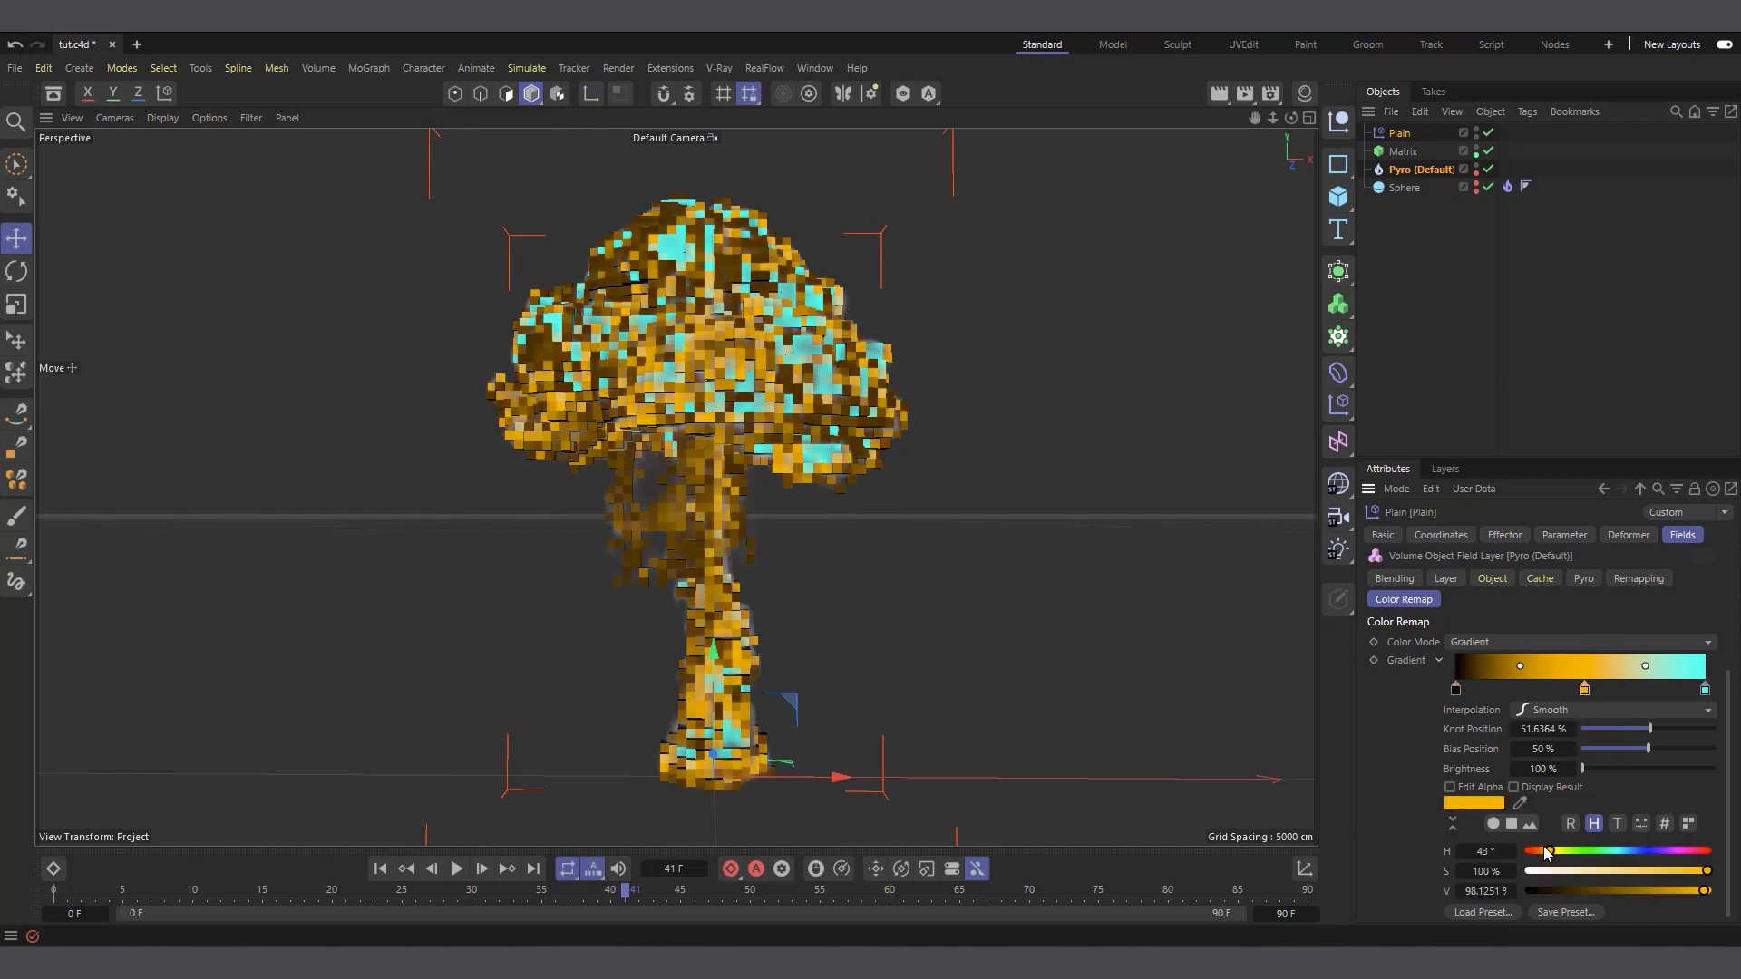
pyautogui.moveTo(1547, 855); pyautogui.dragTo(1539, 853)
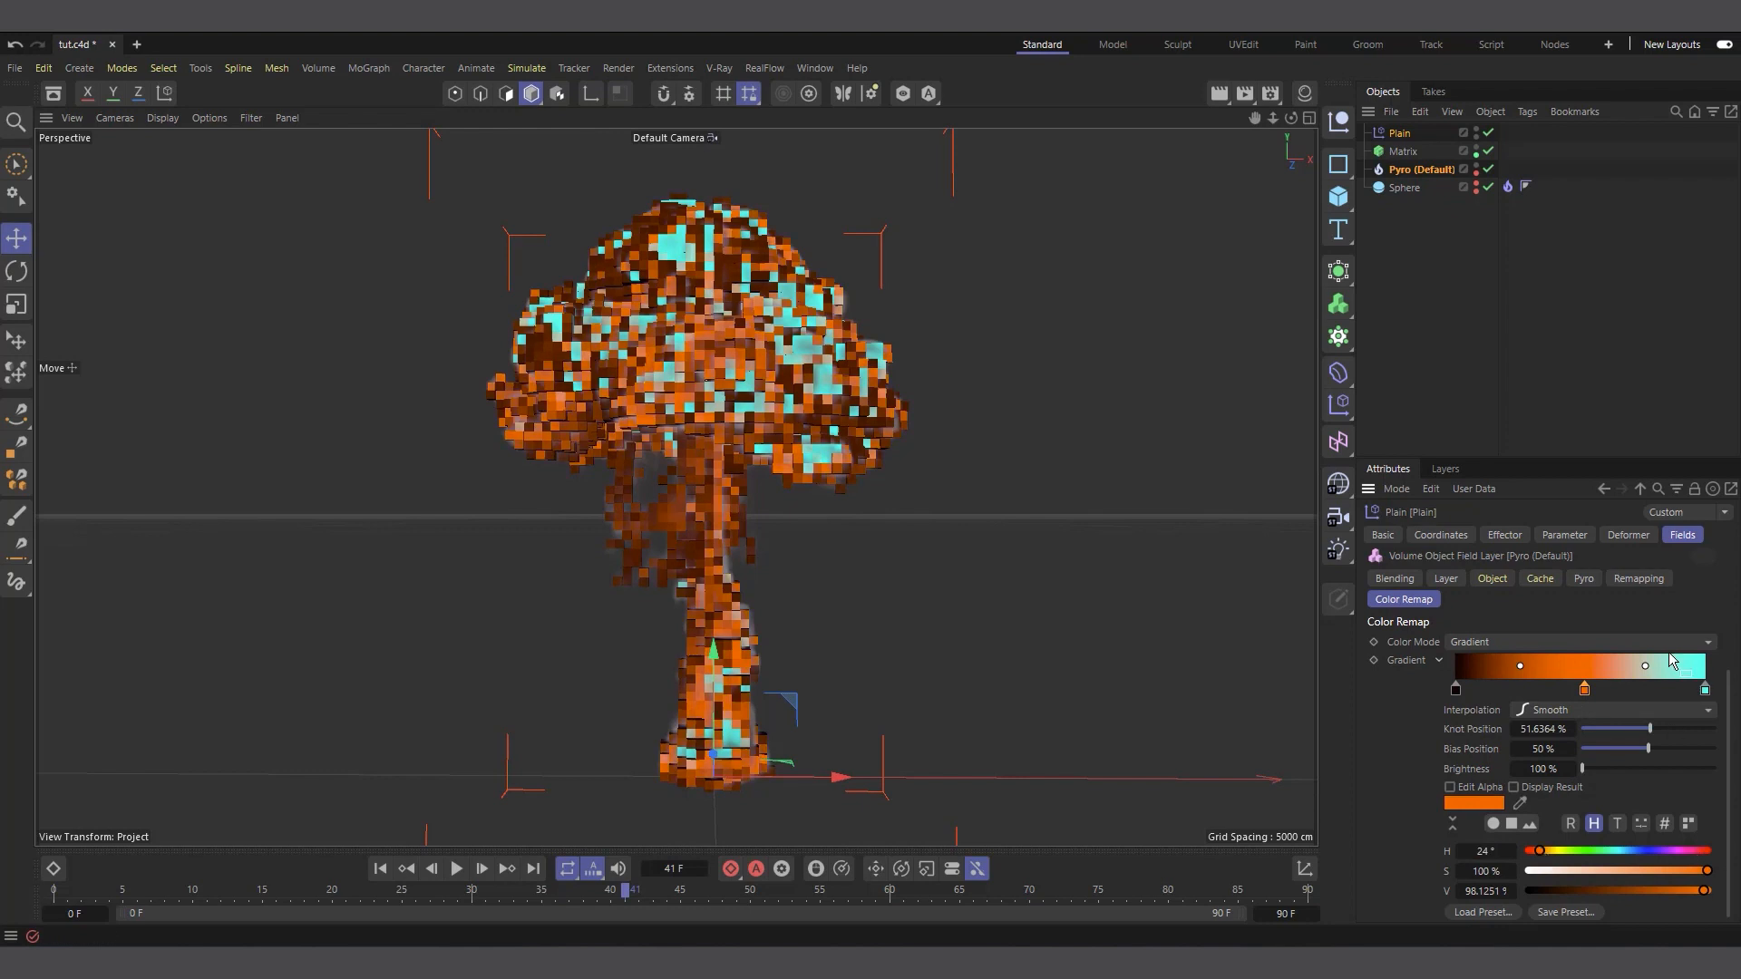
pyautogui.click(1705, 689)
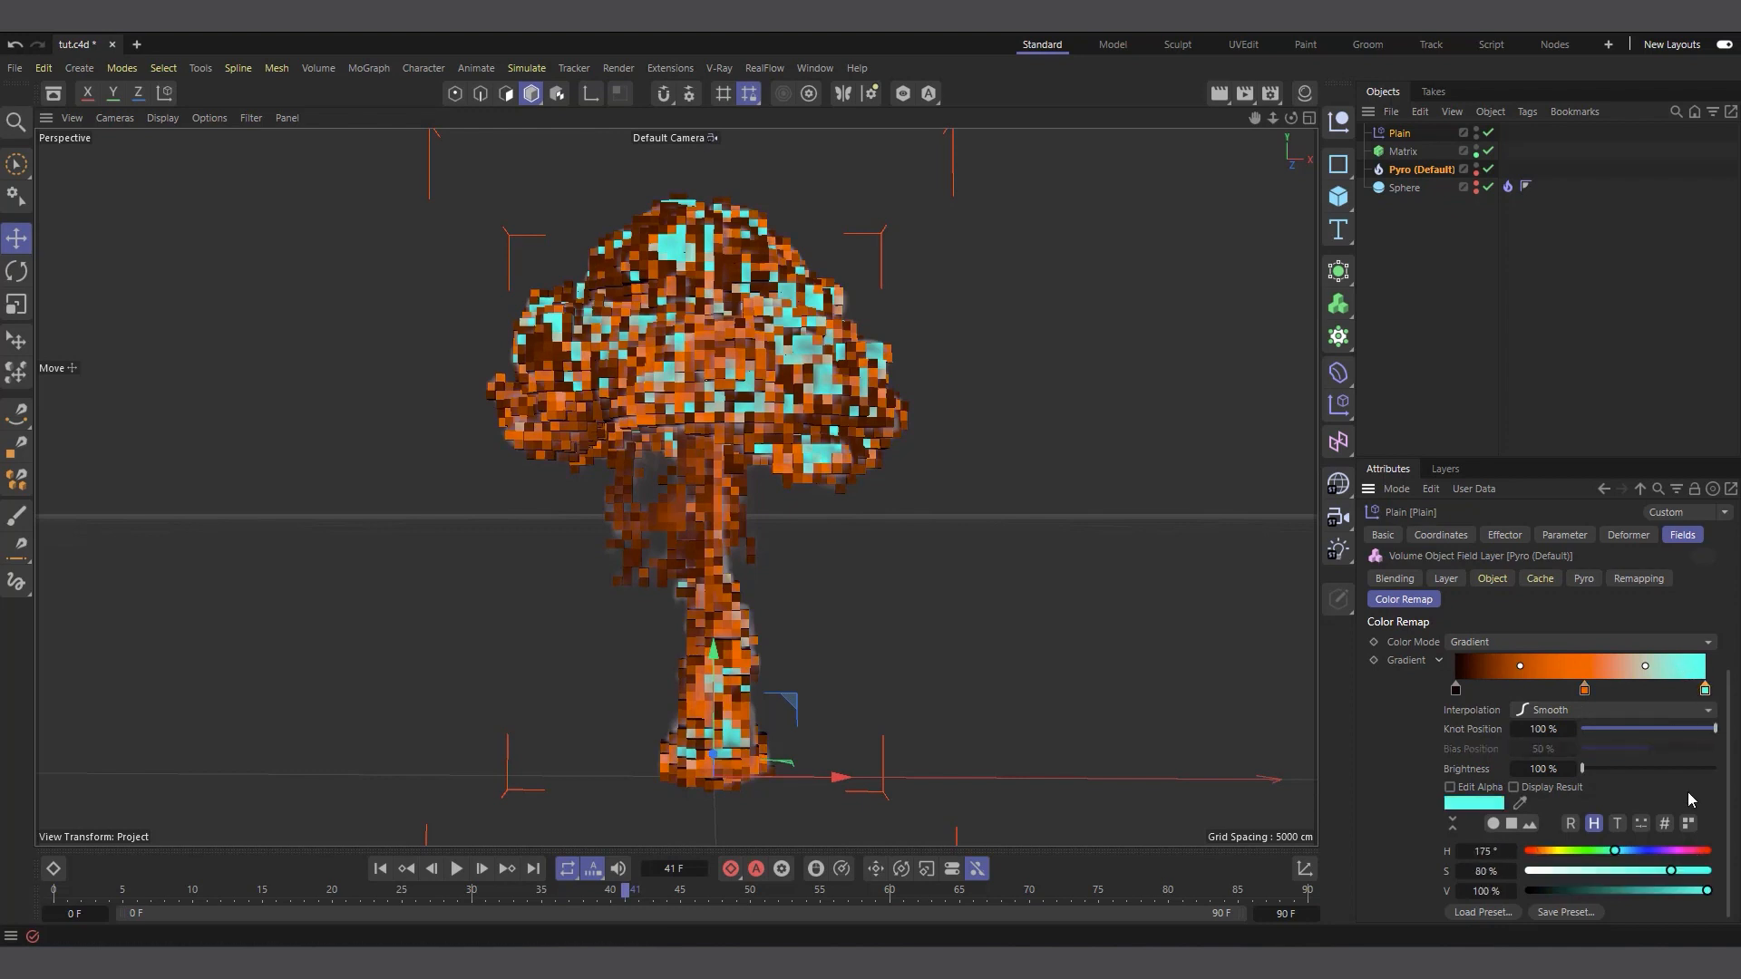
pyautogui.click(1548, 852)
pyautogui.click(1572, 872)
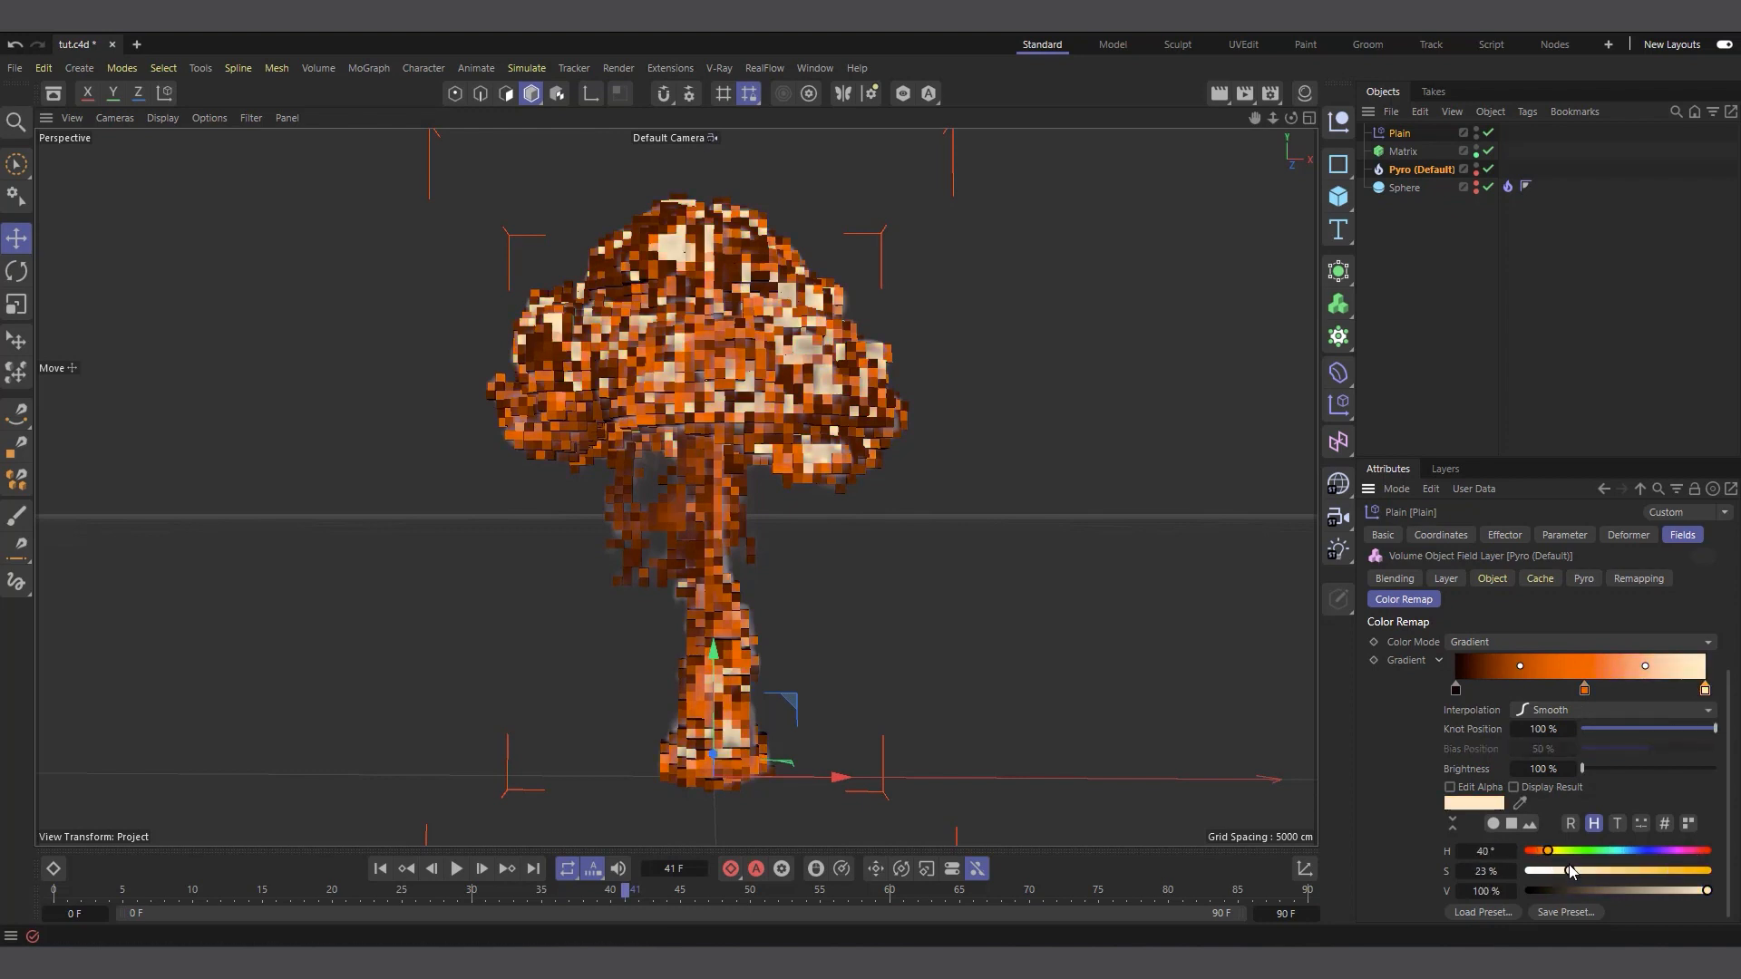
pyautogui.moveTo(1571, 872); pyautogui.dragTo(1552, 871)
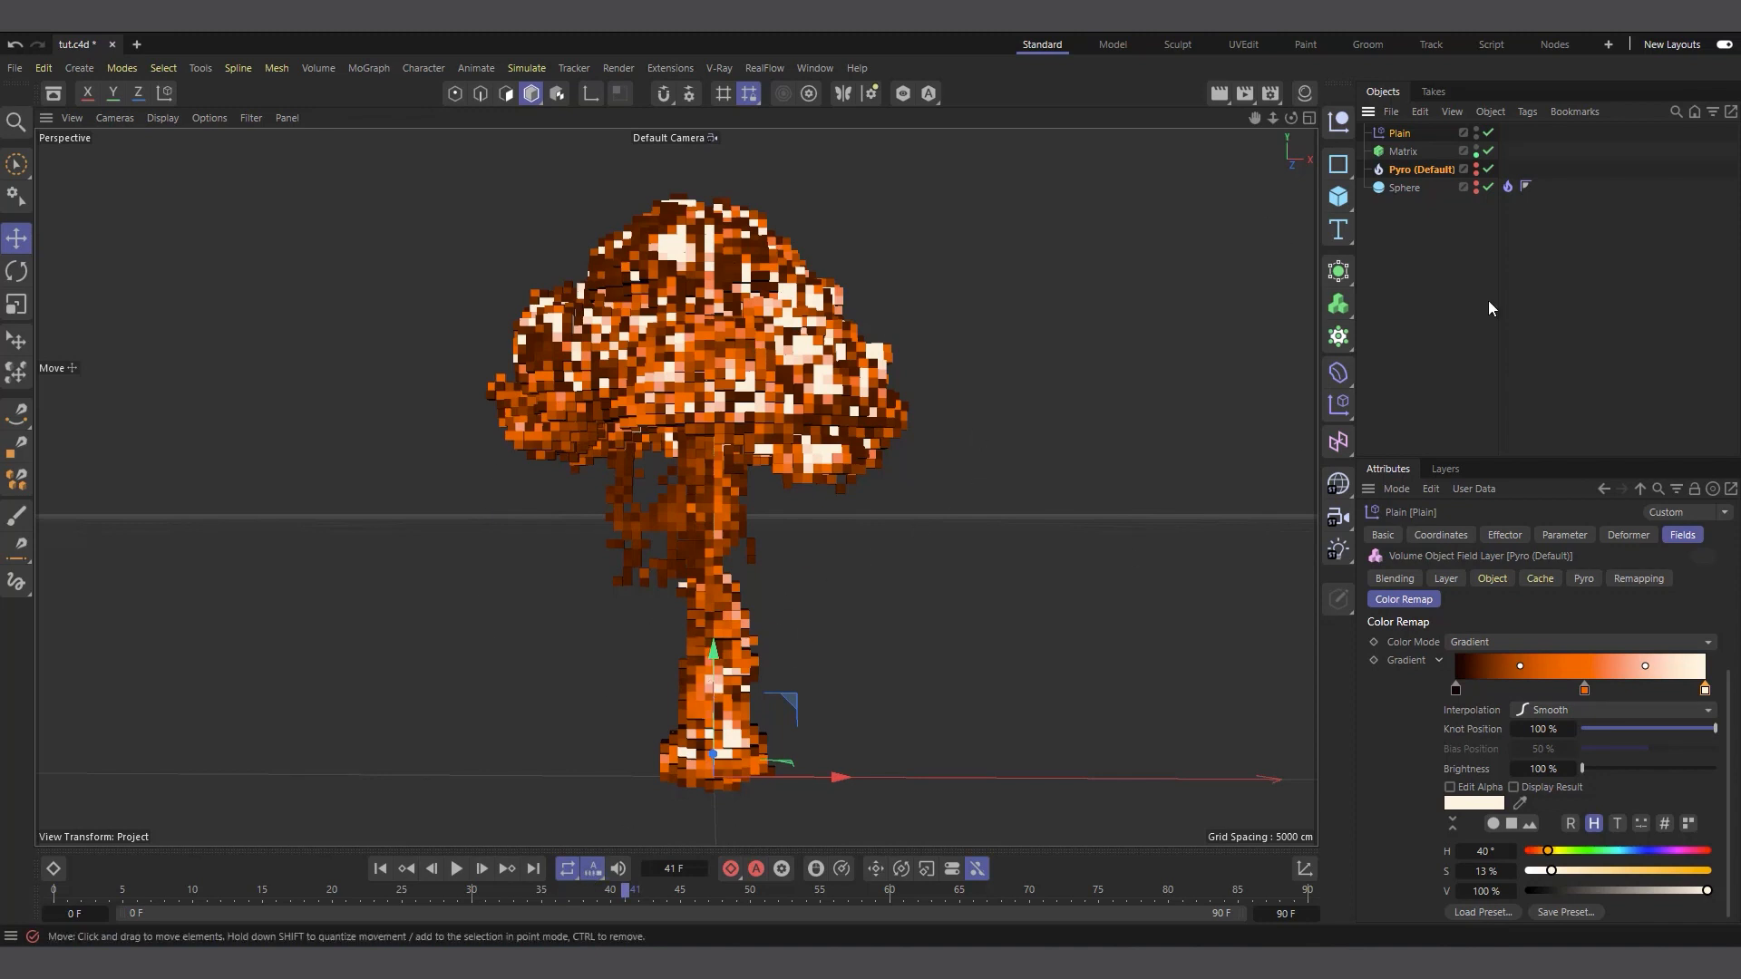
pyautogui.click(1404, 169)
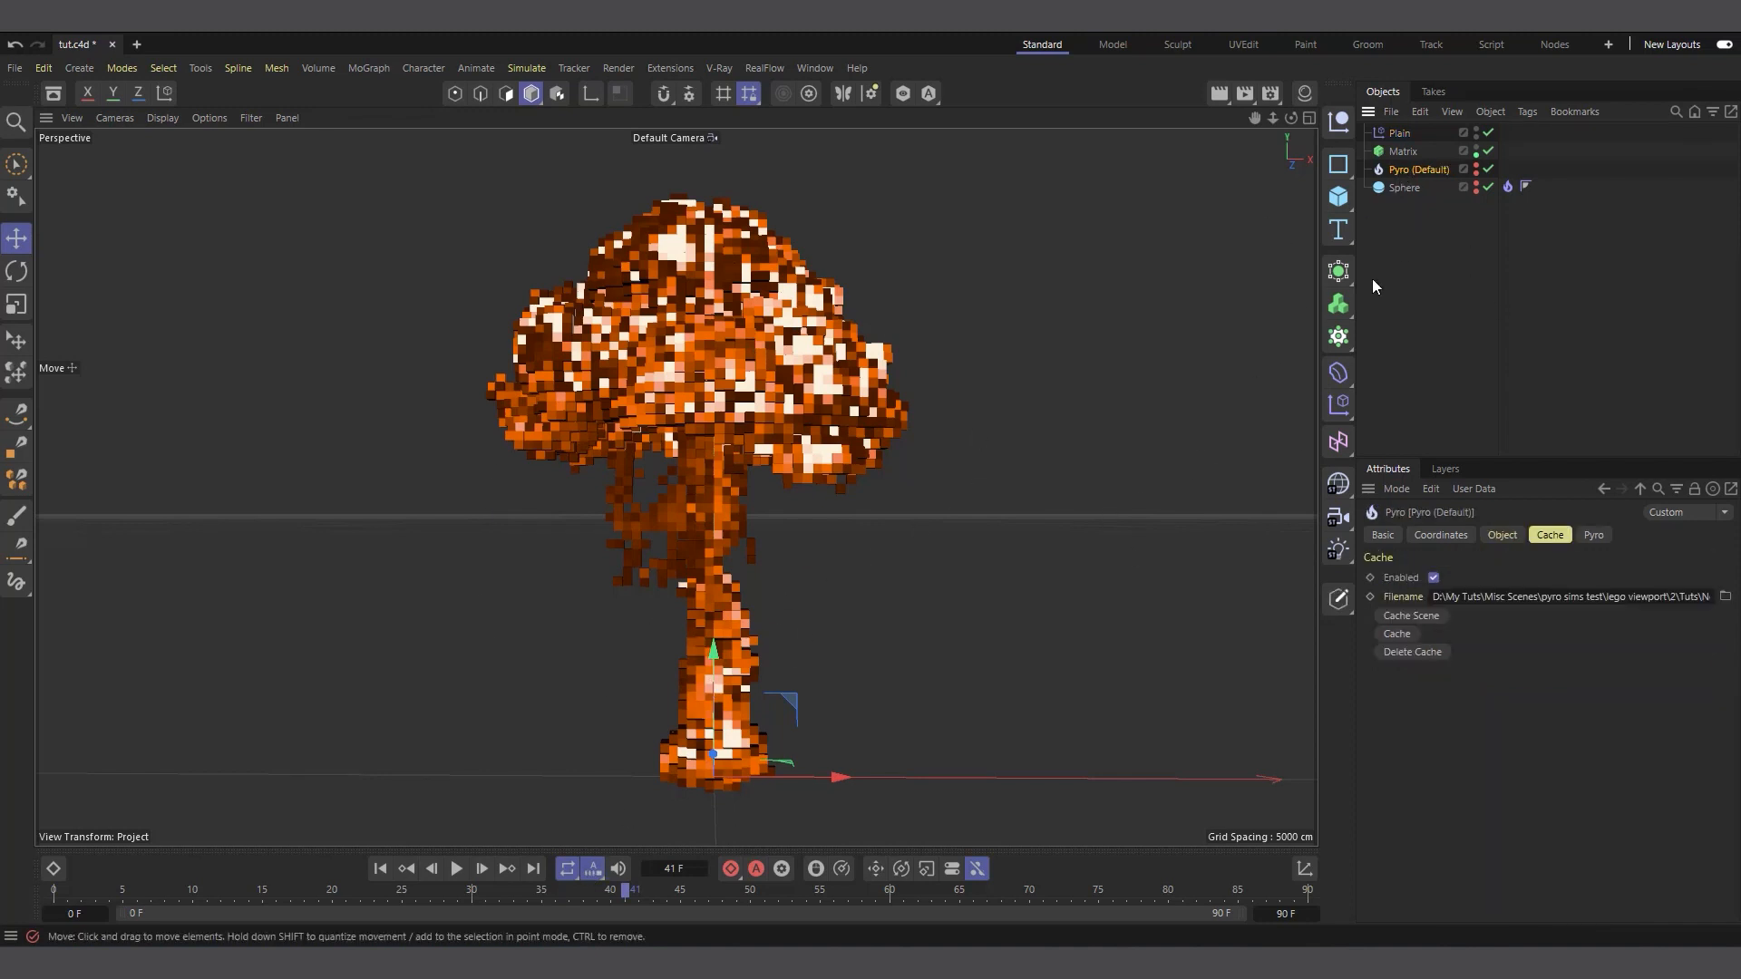
pyautogui.rightClick(1402, 151)
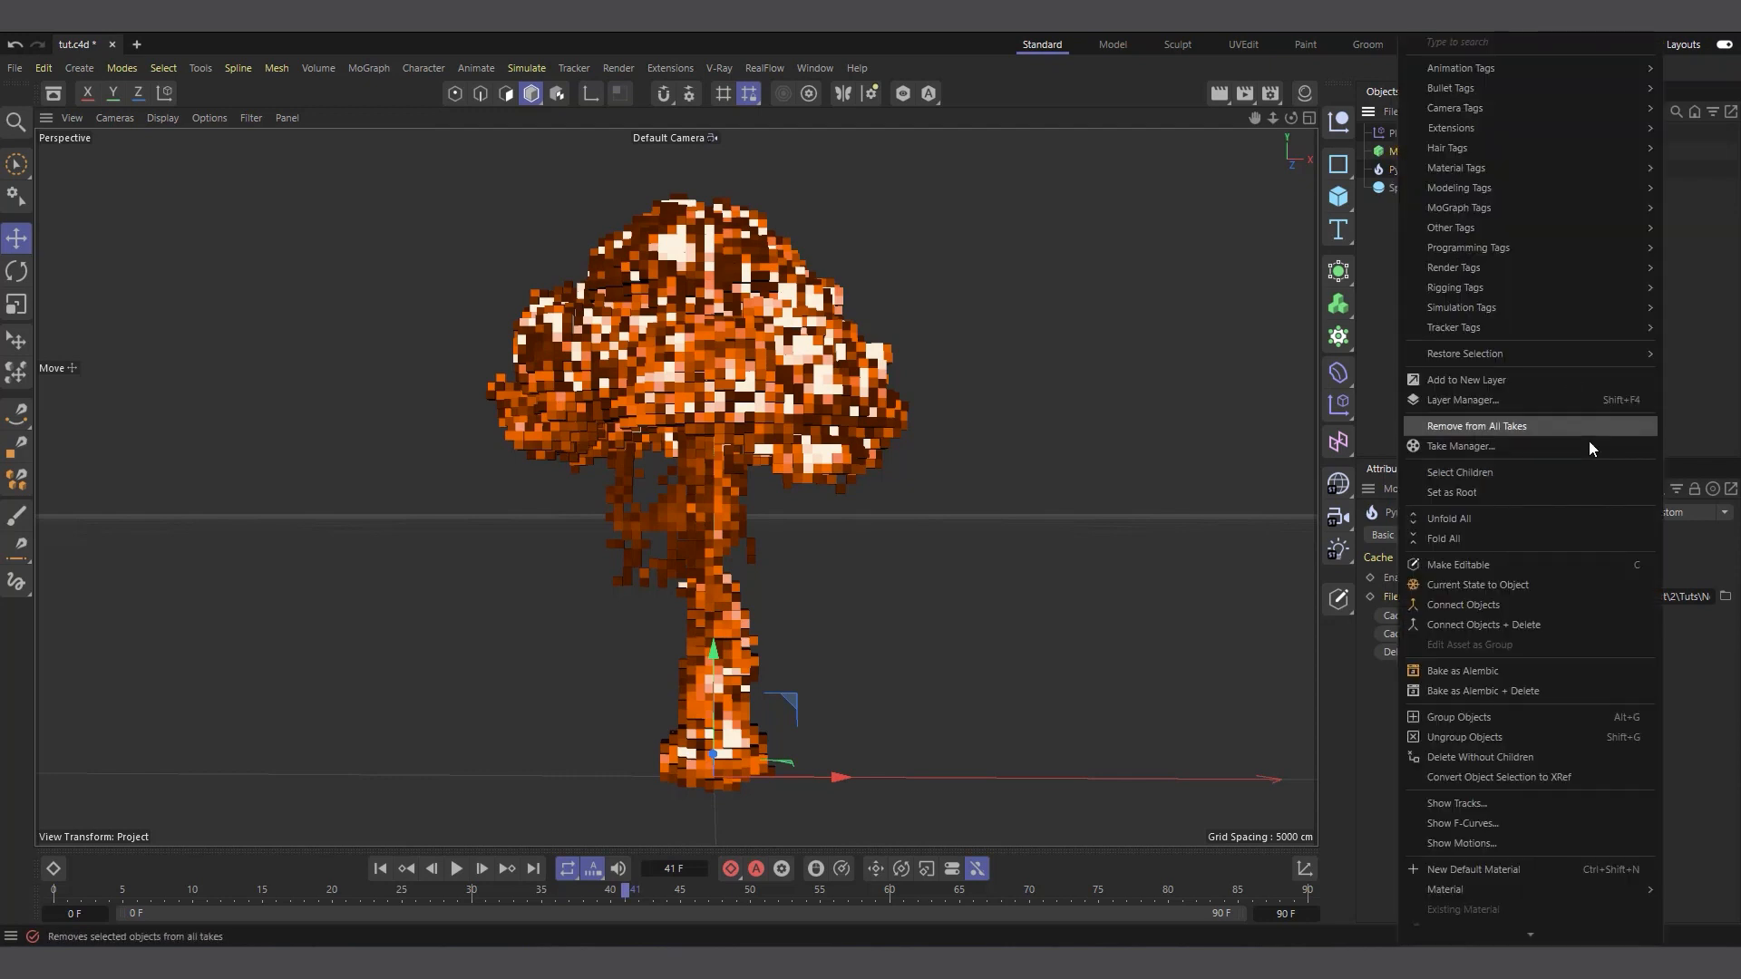
pyautogui.moveTo(1478, 252)
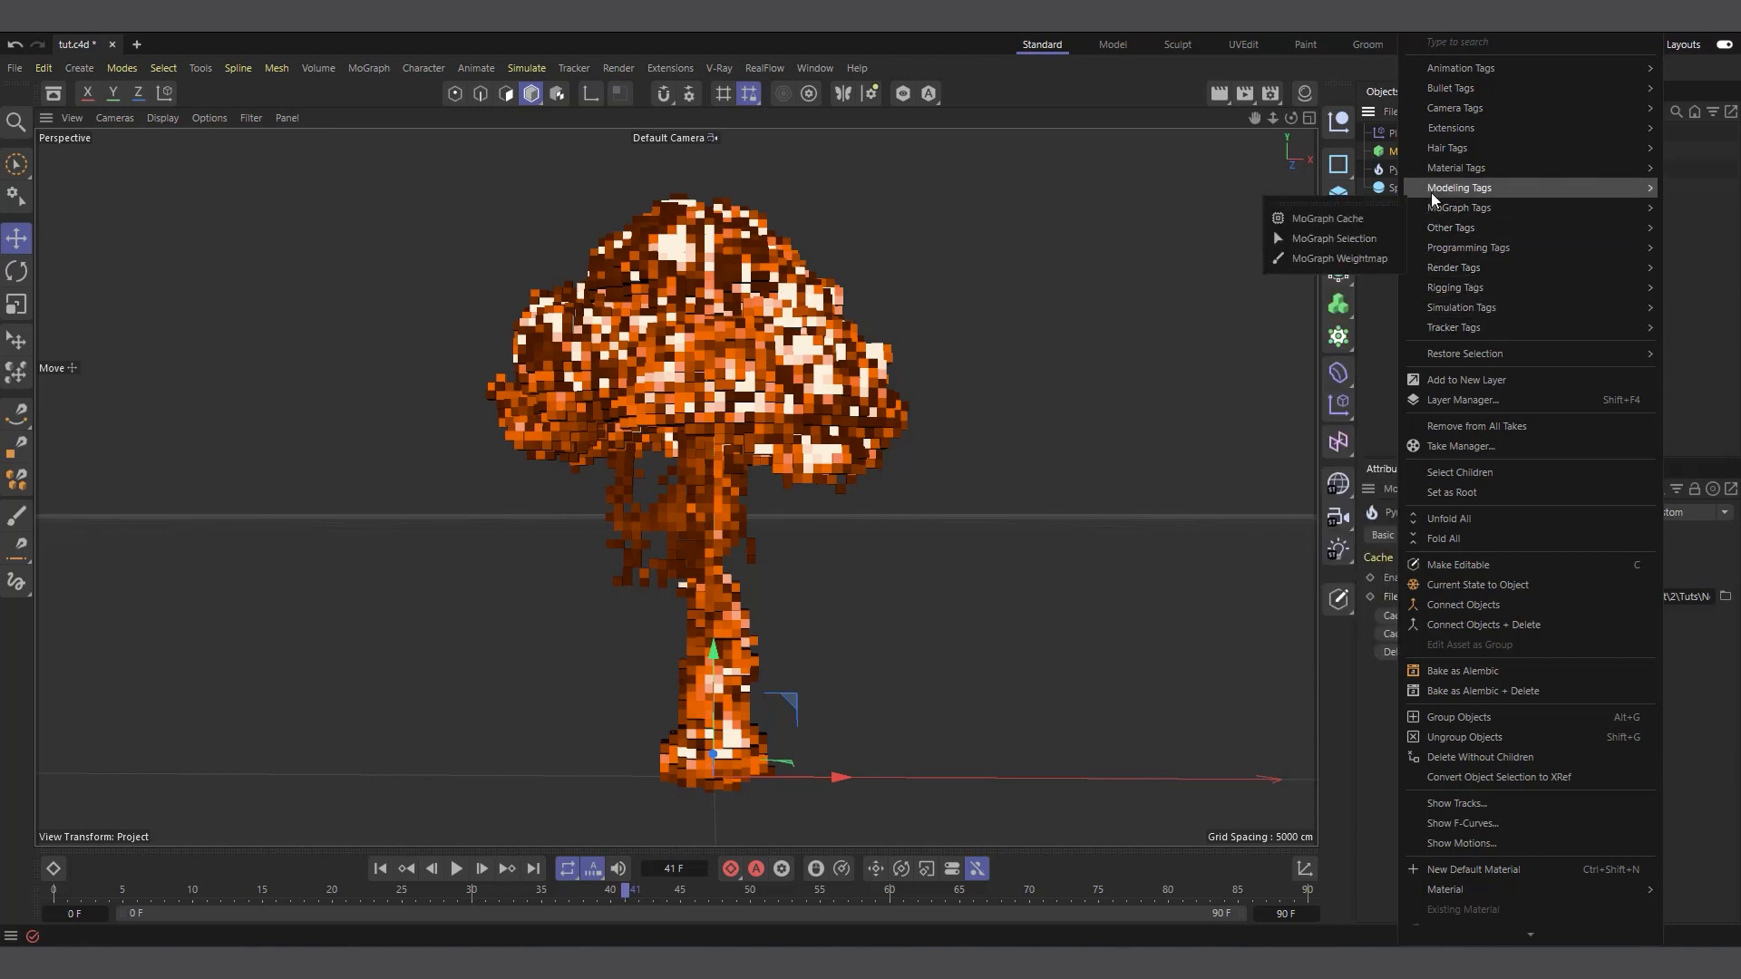
pyautogui.click(1254, 187)
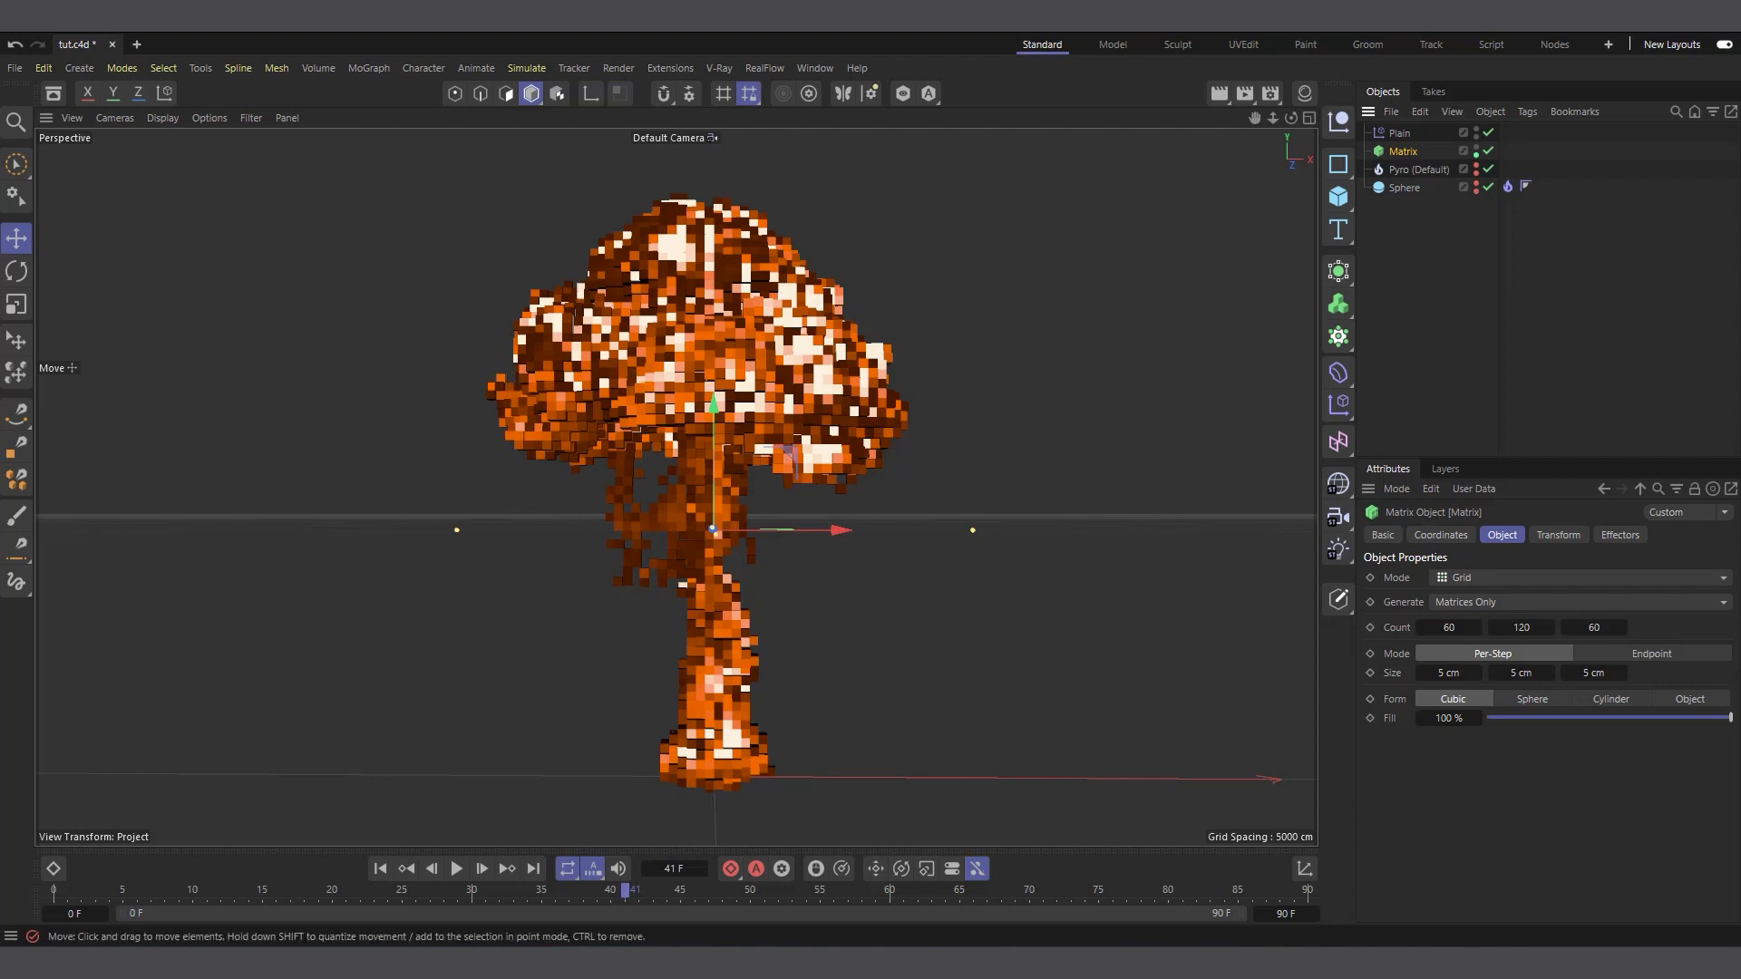
# Create a new project and add a cube sized 5 cm in X, Y and Z
pyautogui.click(135, 45)
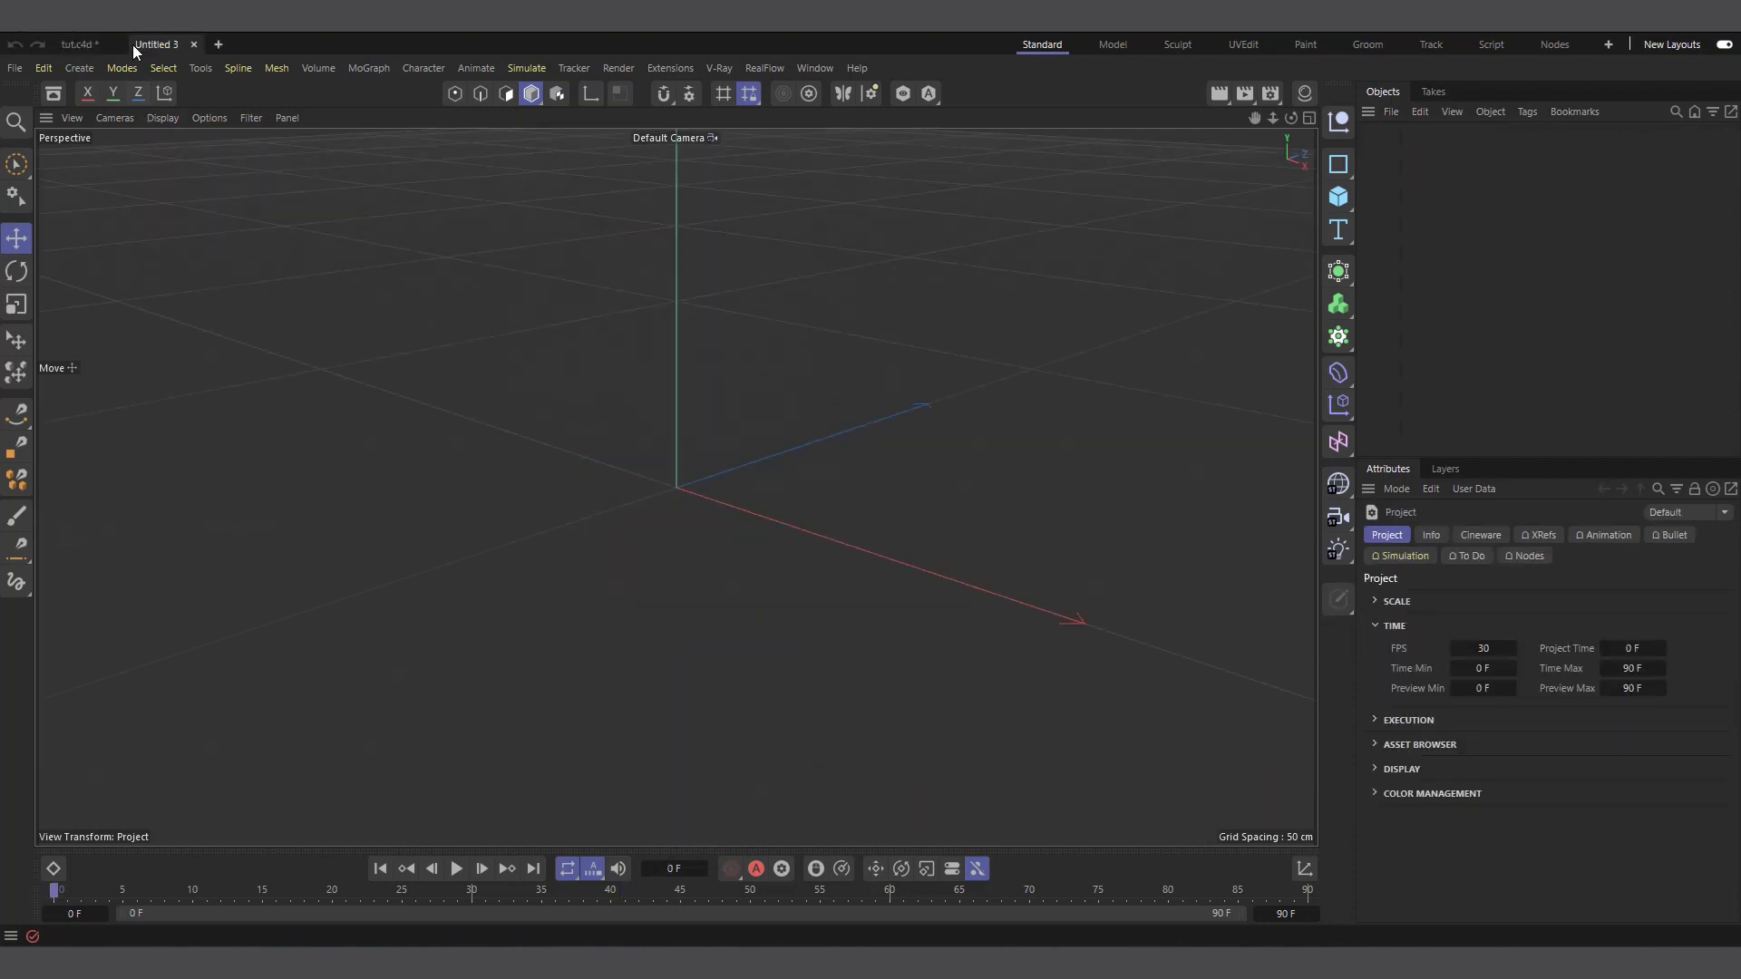
pyautogui.click(1338, 201)
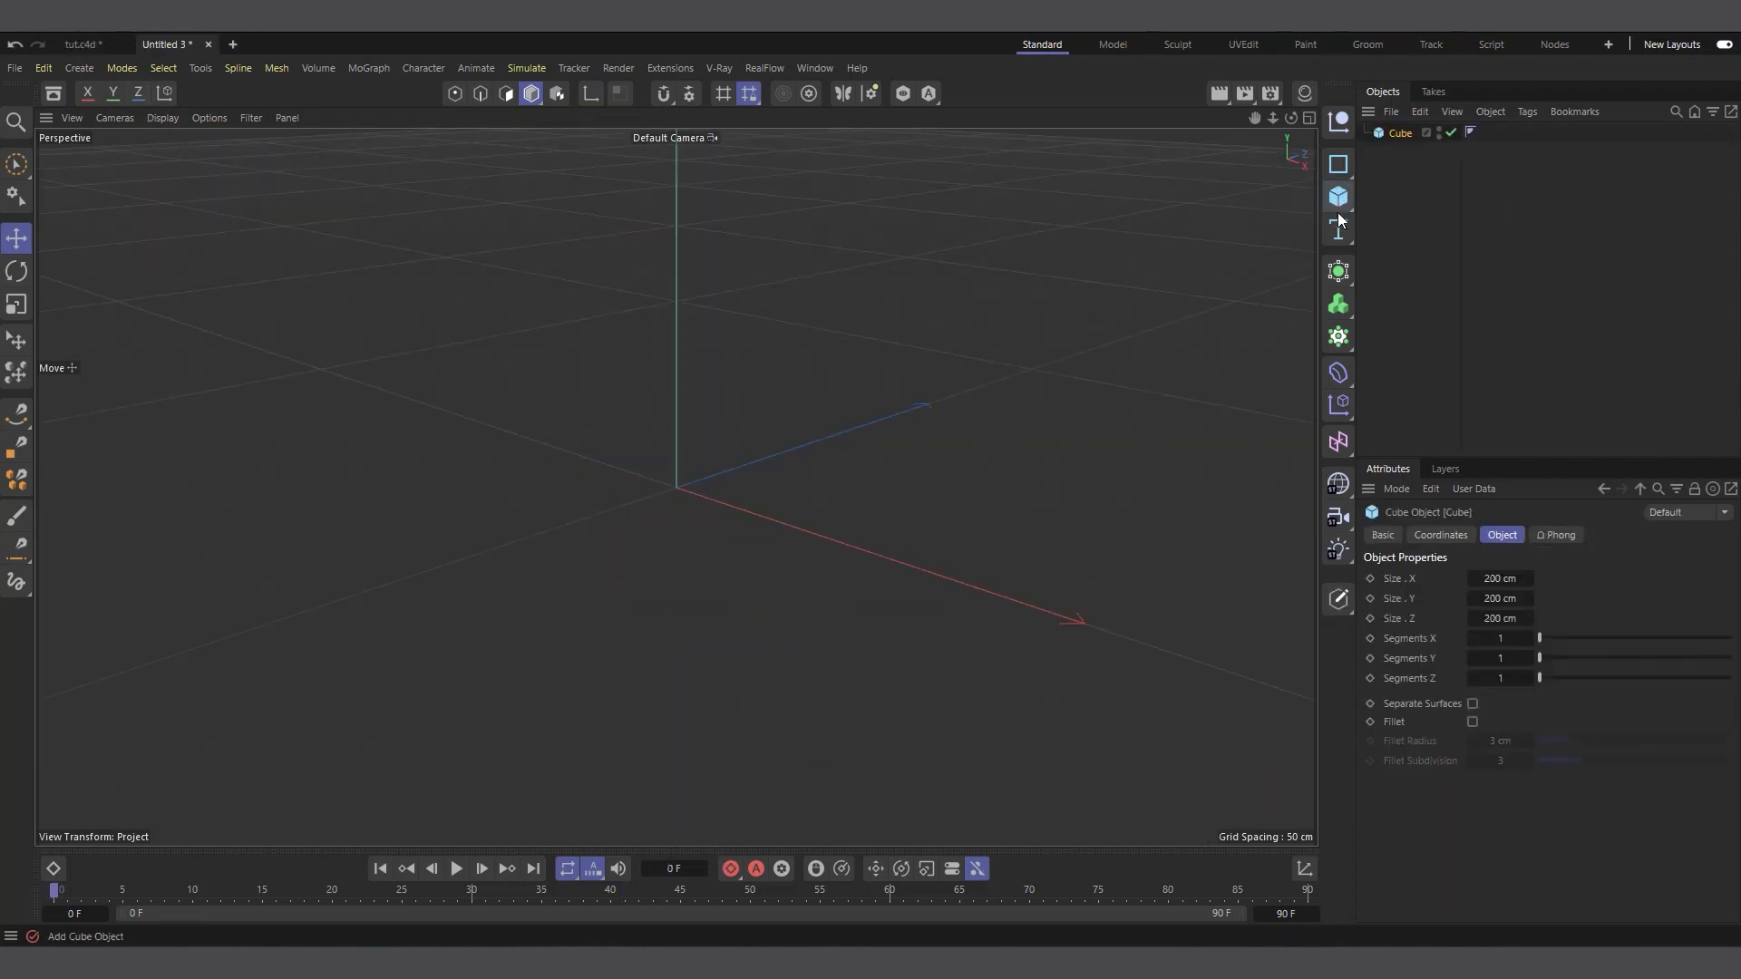
pyautogui.doubleClick(1498, 578)
pyautogui.write('5')
pyautogui.doubleClick(1500, 599)
pyautogui.write('5')
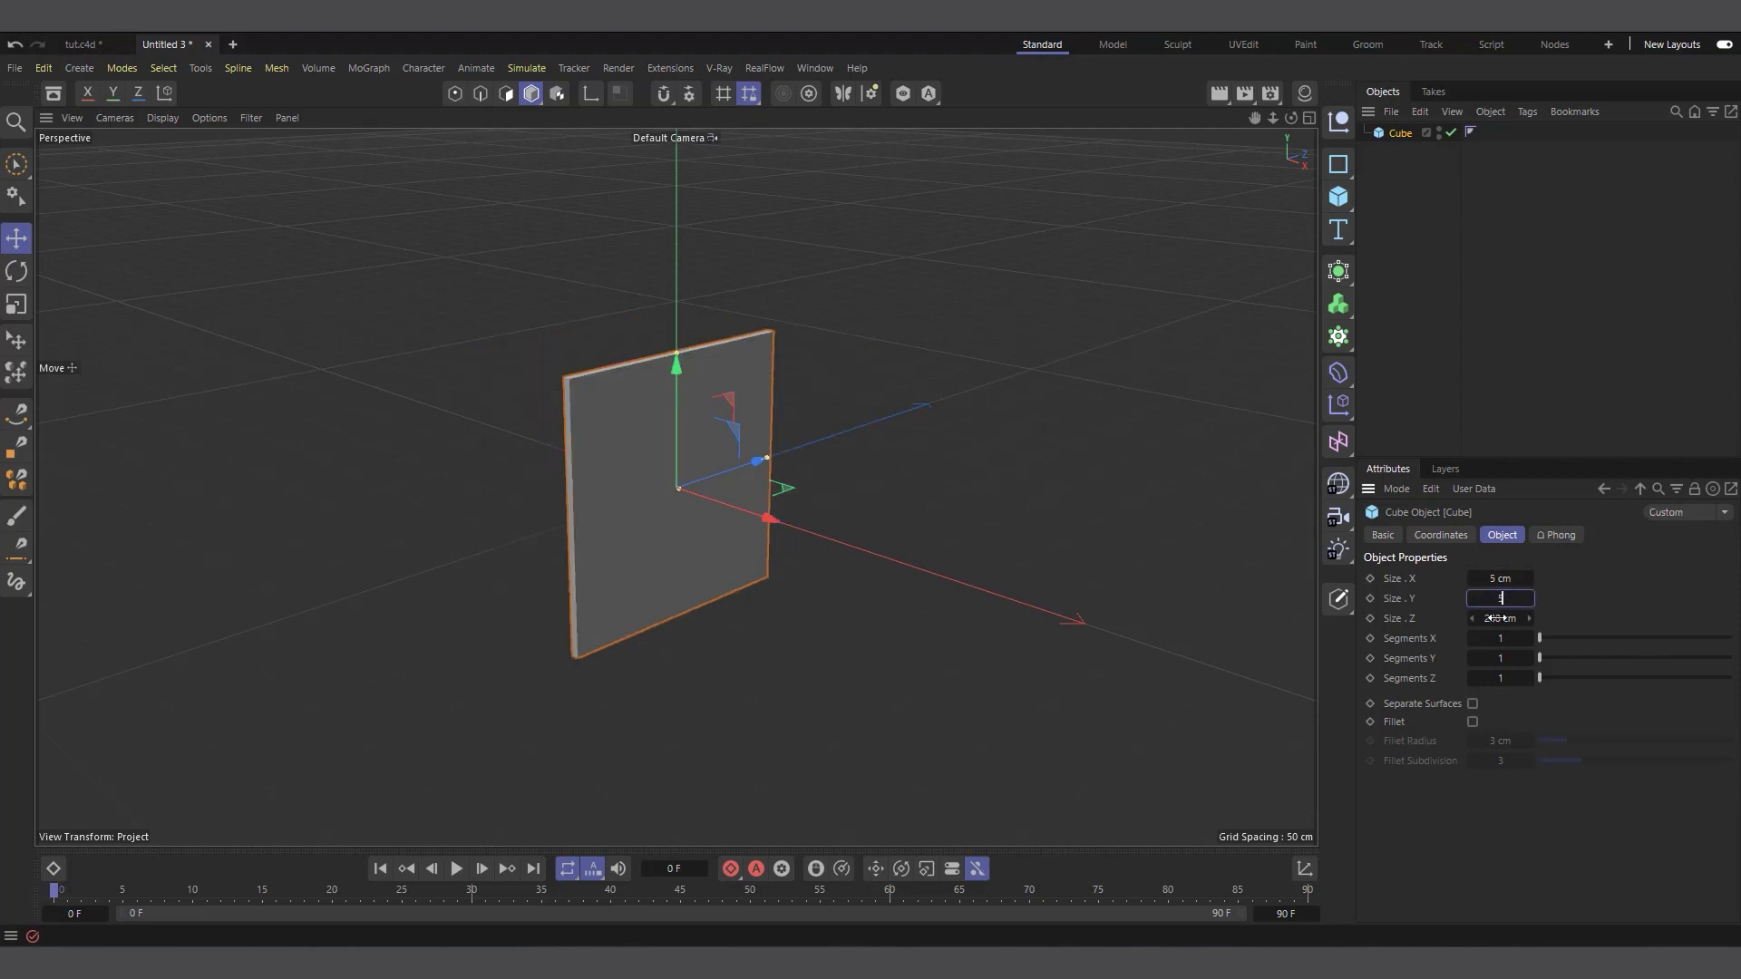
pyautogui.doubleClick(1500, 619)
pyautogui.write('5')
pyautogui.click(1589, 595)
# Make the small cube an editable polygon object
pyautogui.scroll(1, 674, 445)
pyautogui.scroll(5, 667, 505)
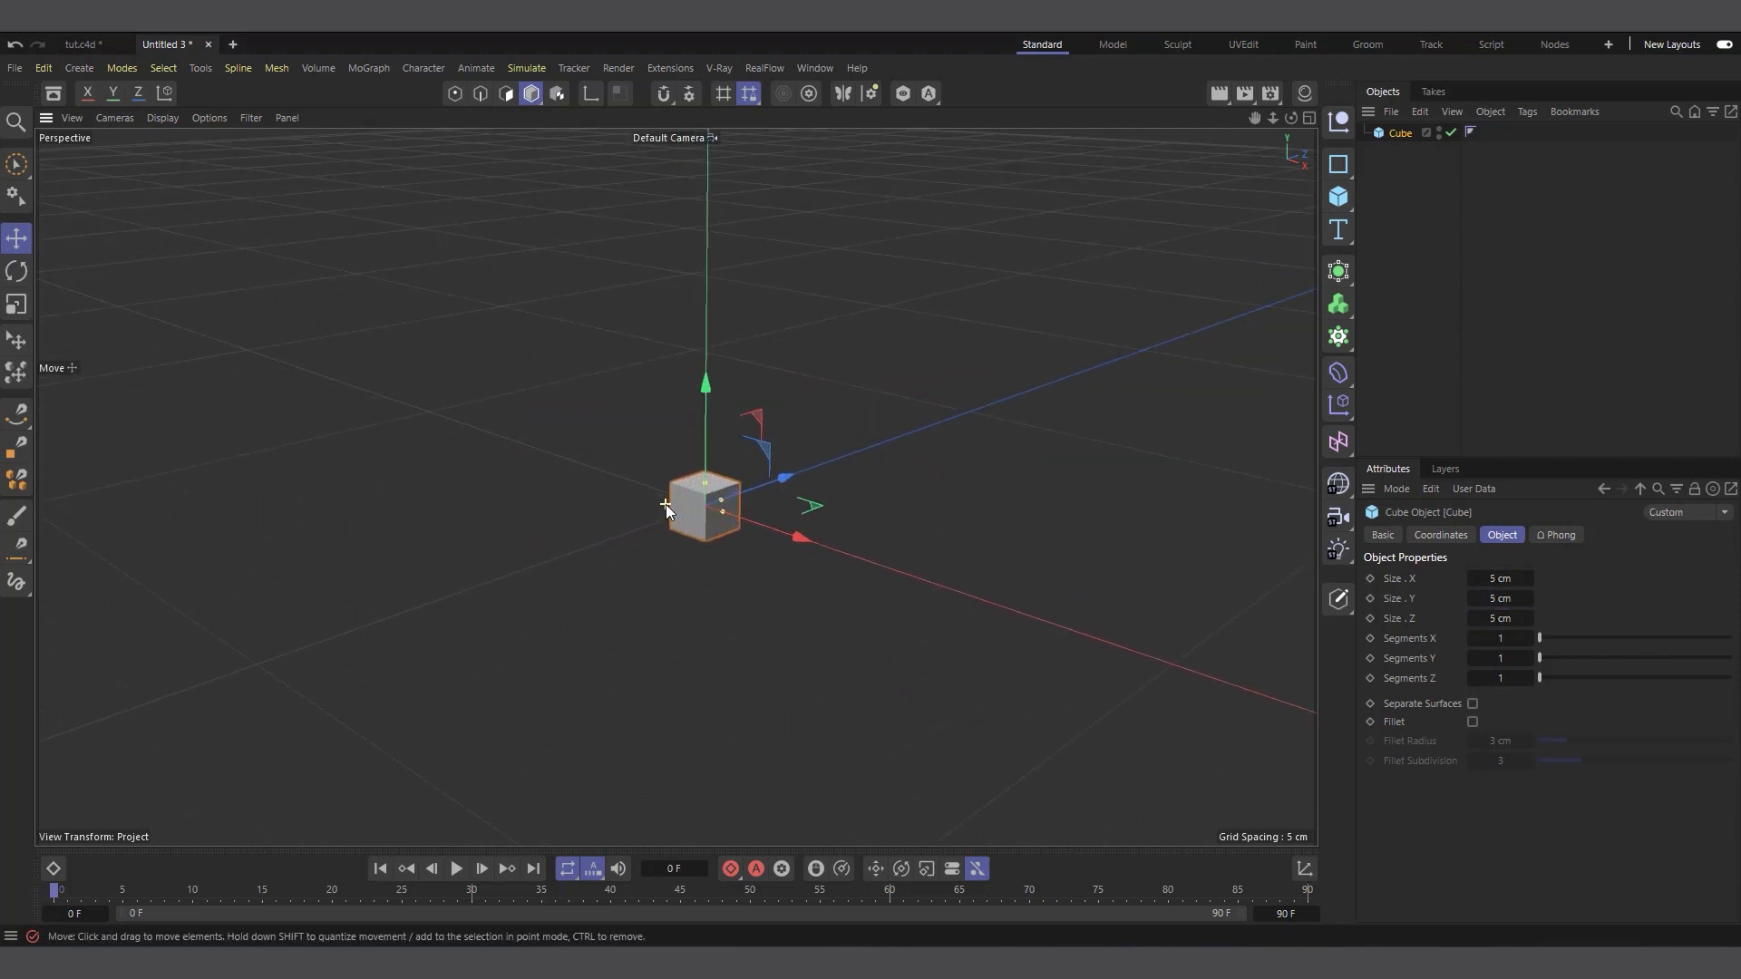
pyautogui.scroll(4, 649, 491)
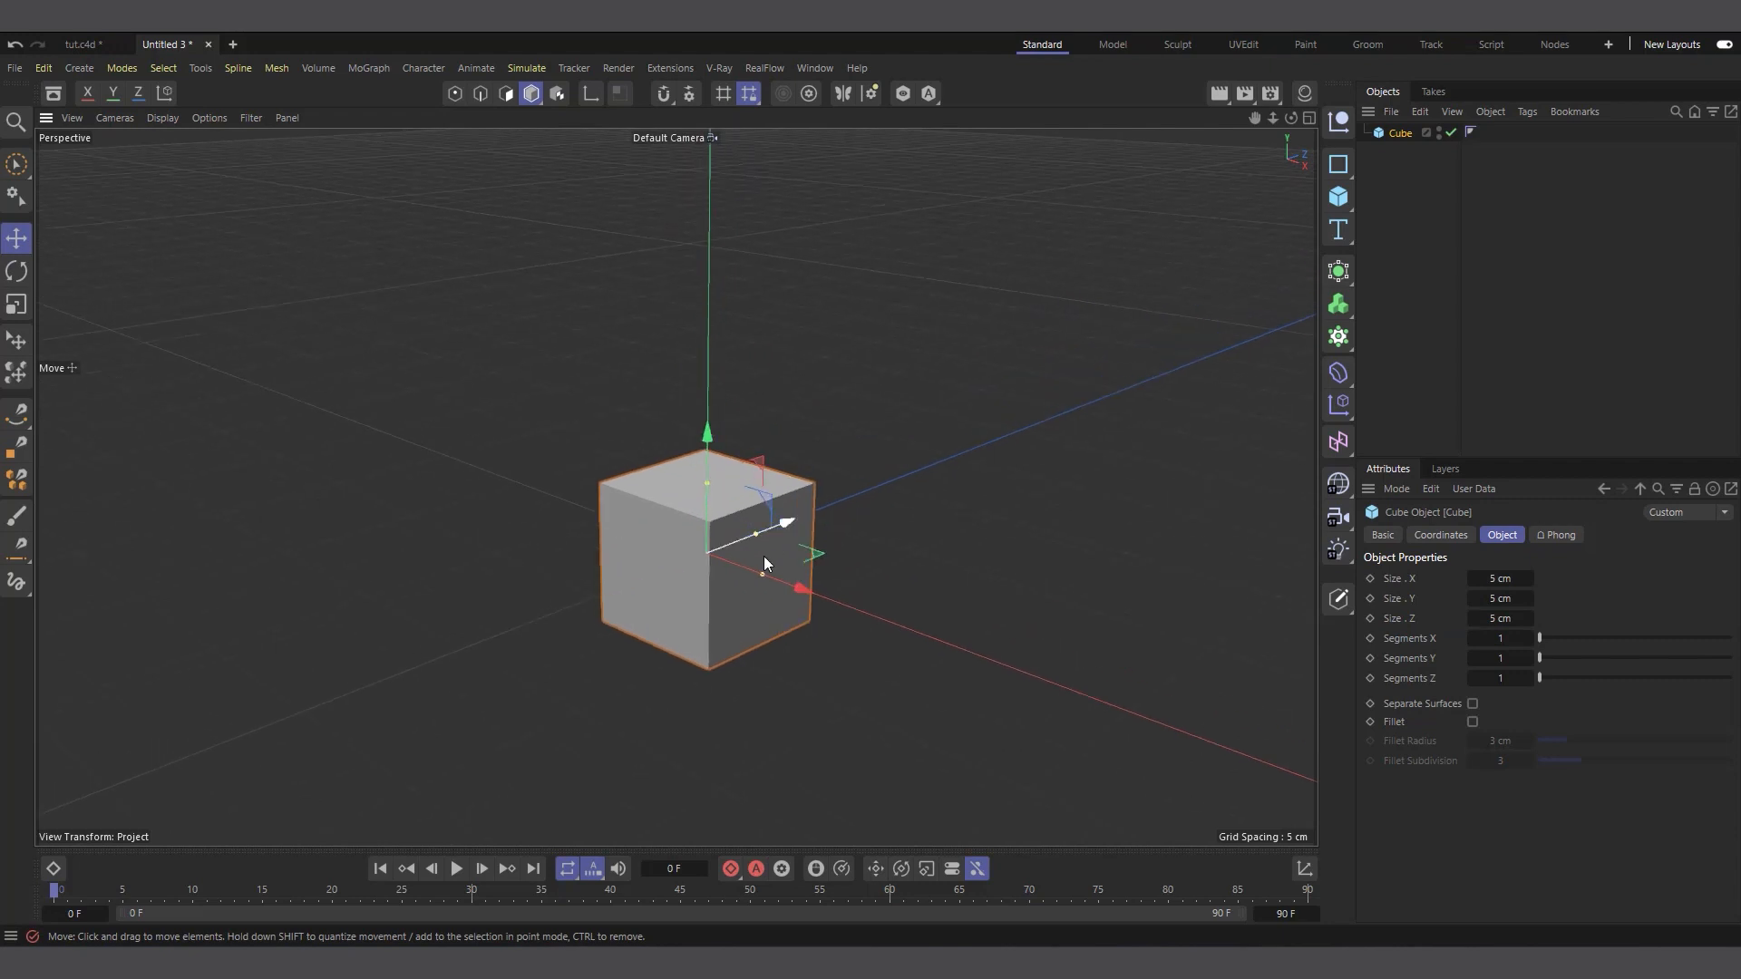
pyautogui.press('c')
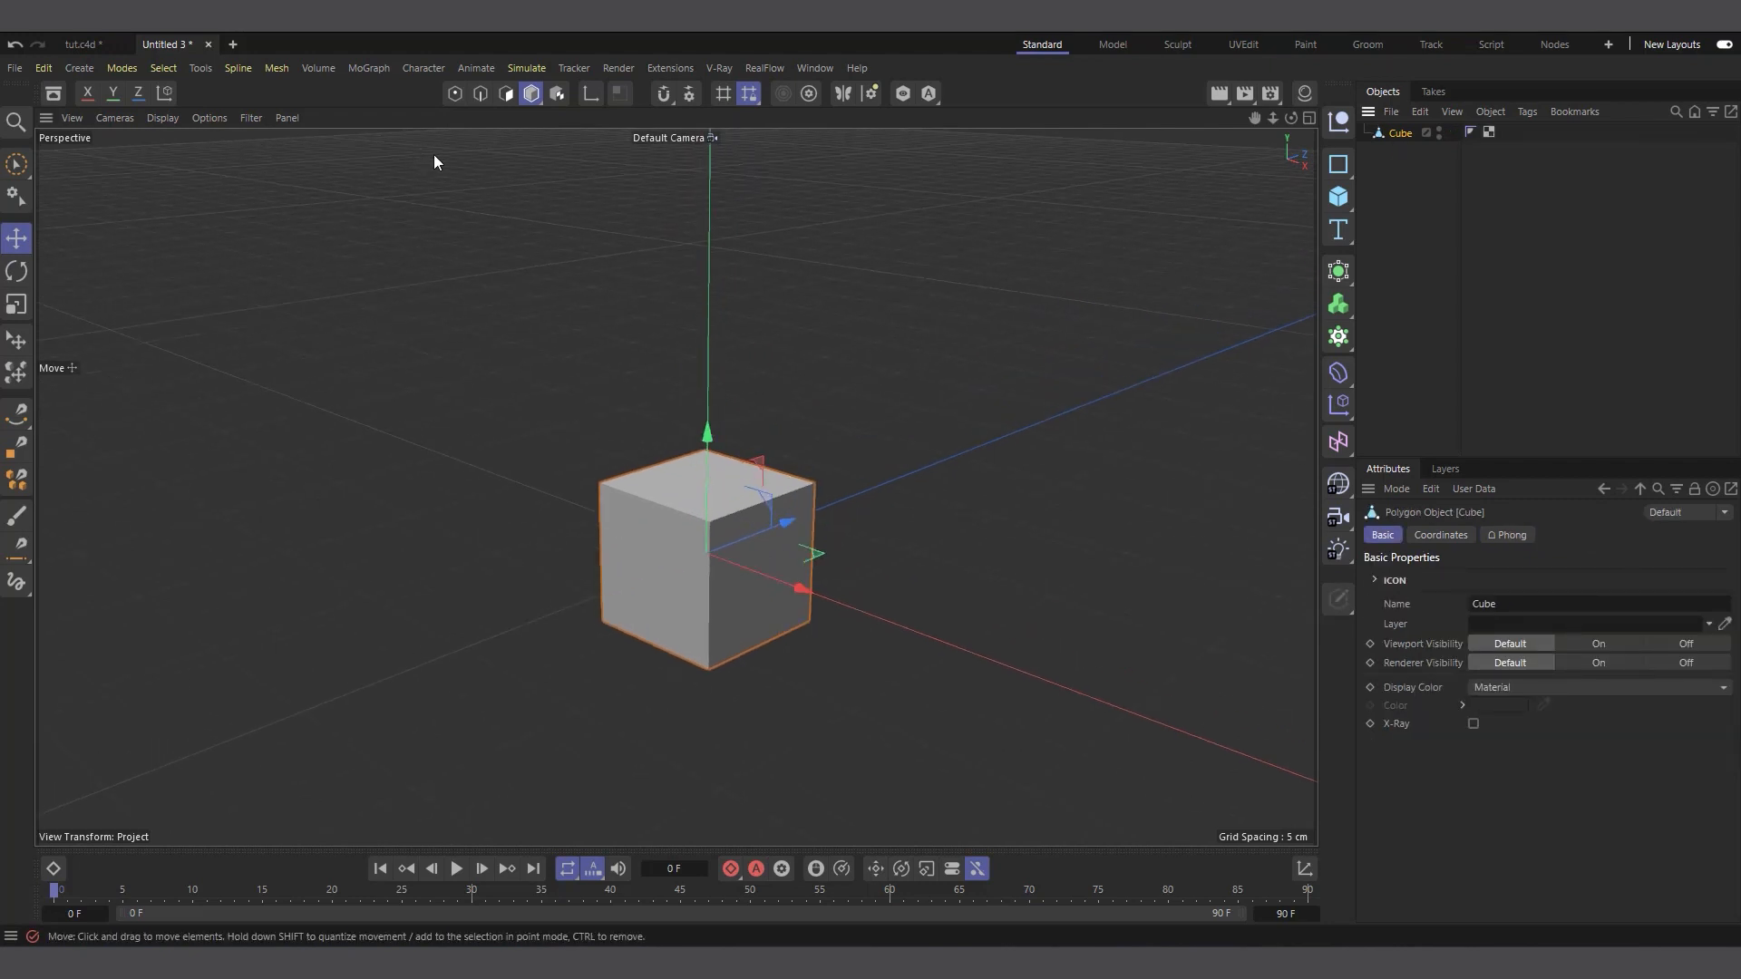
# Inset the cube's top polygon by about 0.98 cm
pyautogui.click(506, 93)
pyautogui.click(703, 490)
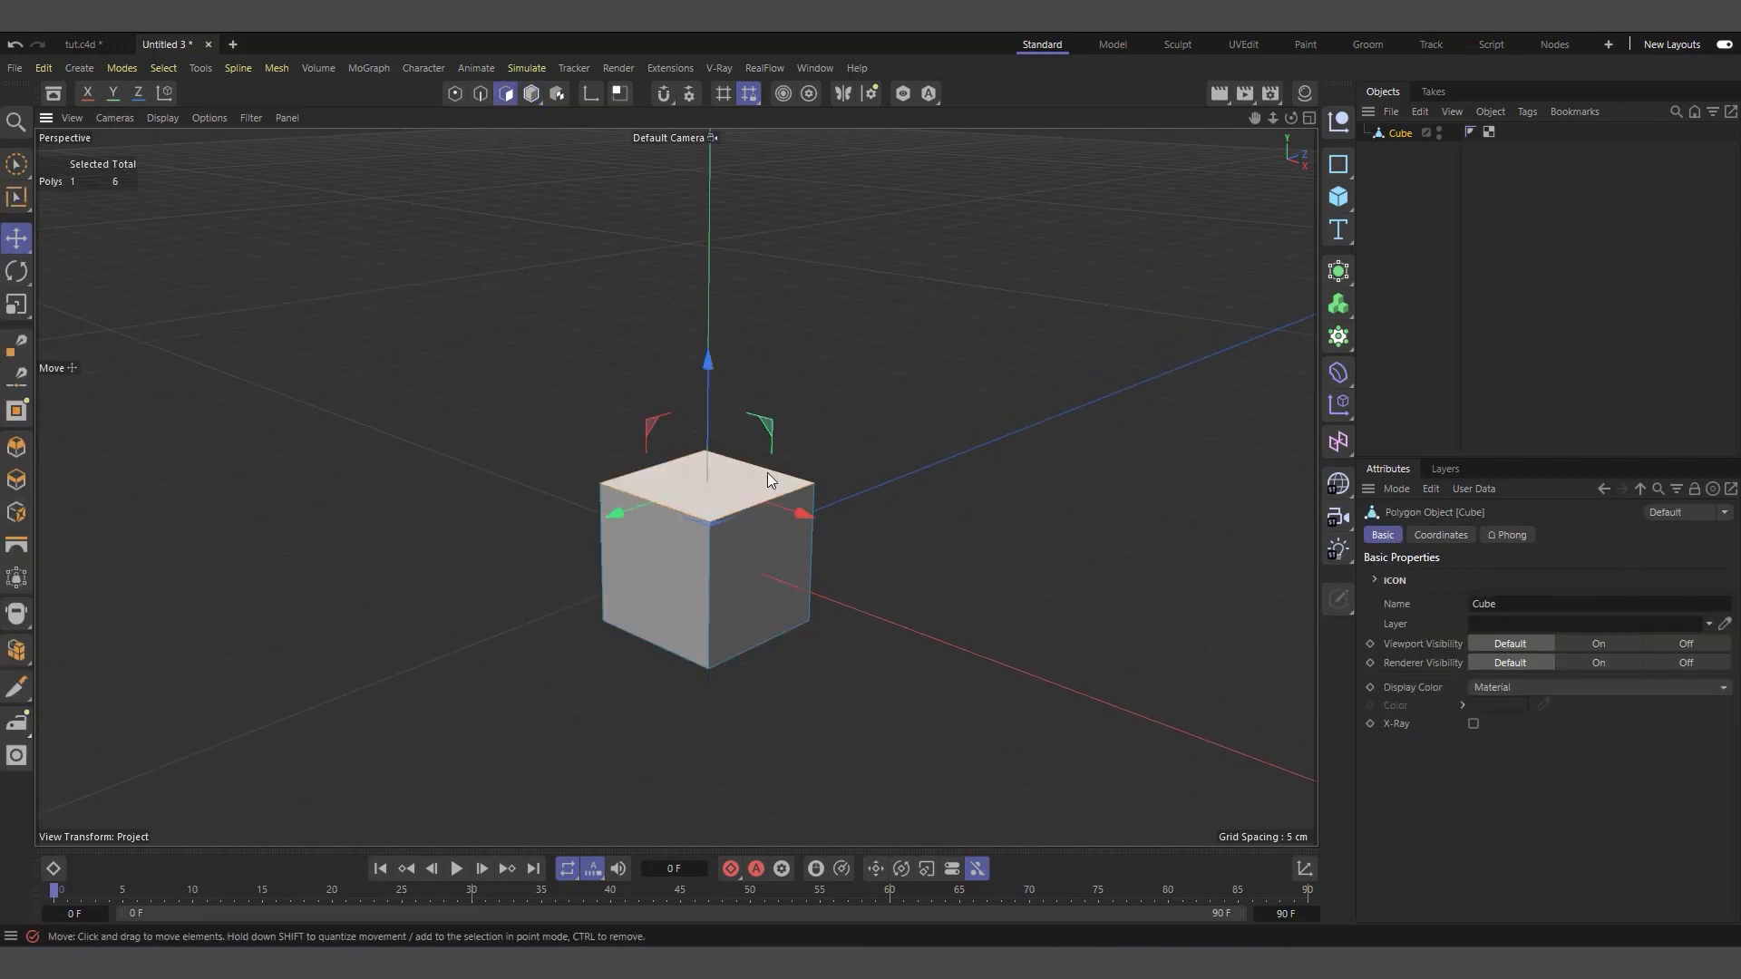
pyautogui.moveTo(1295, 119); pyautogui.dragTo(797, 289)
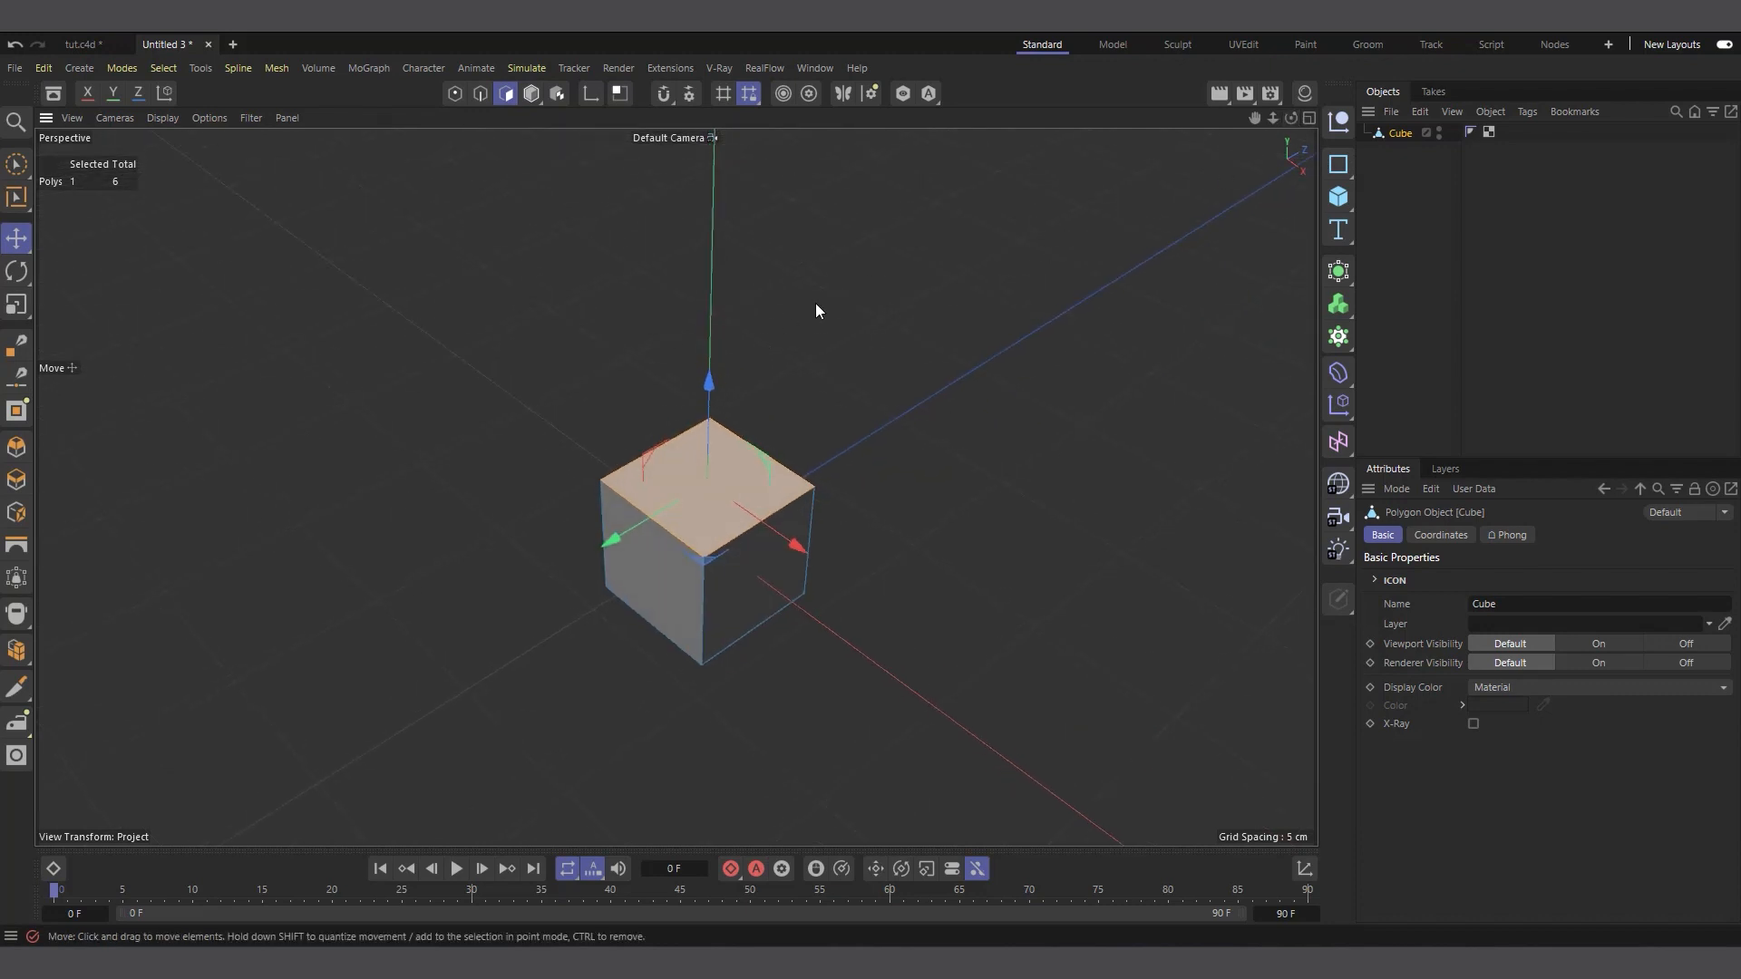
pyautogui.rightClick(777, 319)
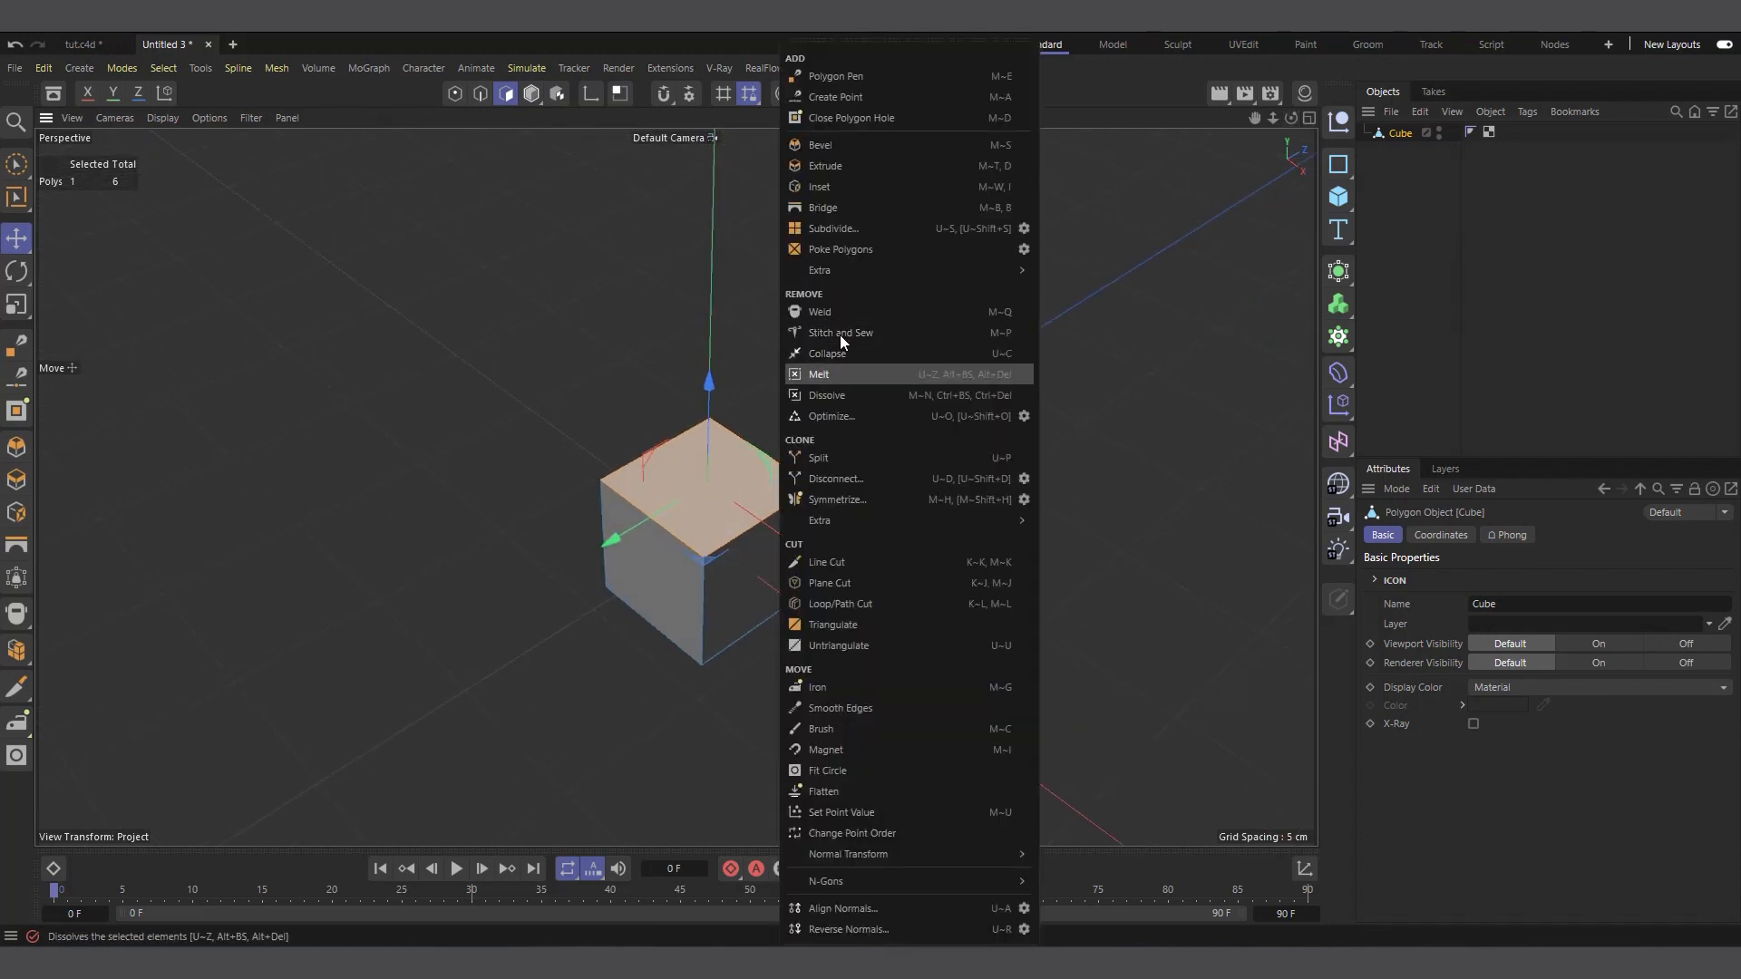
pyautogui.click(845, 186)
pyautogui.moveTo(933, 395); pyautogui.dragTo(985, 398)
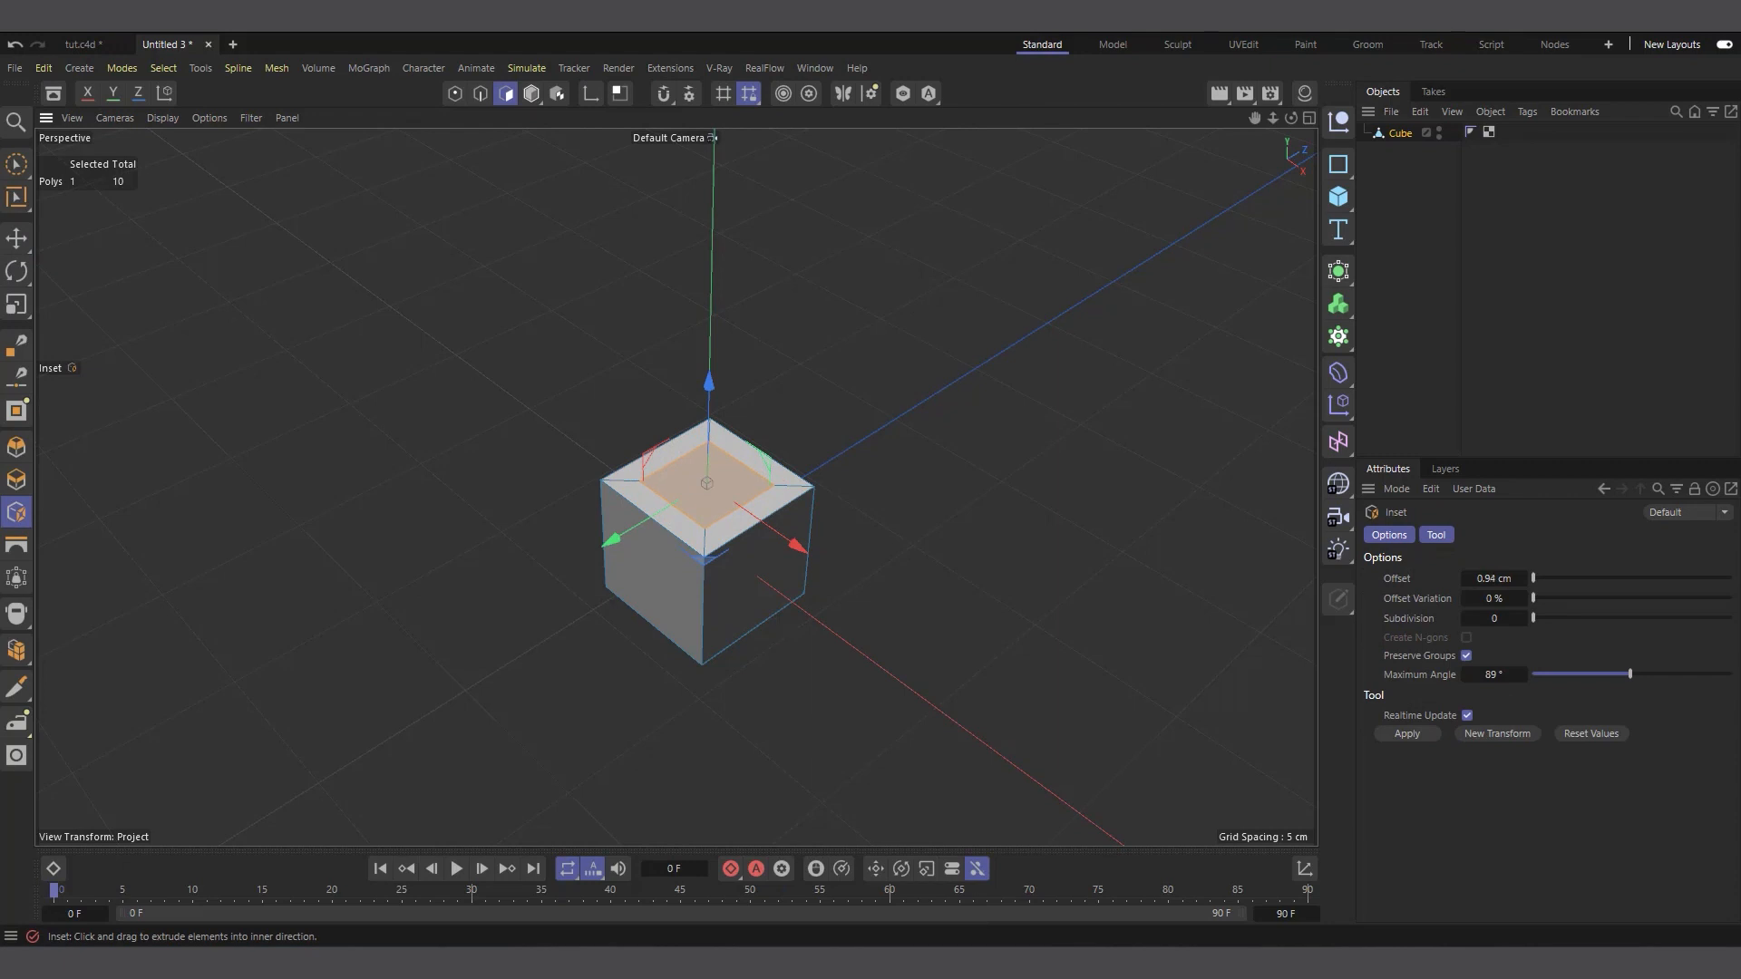
# Extrude the inset top polygon upward by about 1.86 cm to form the brick's stud
pyautogui.rightClick(870, 394)
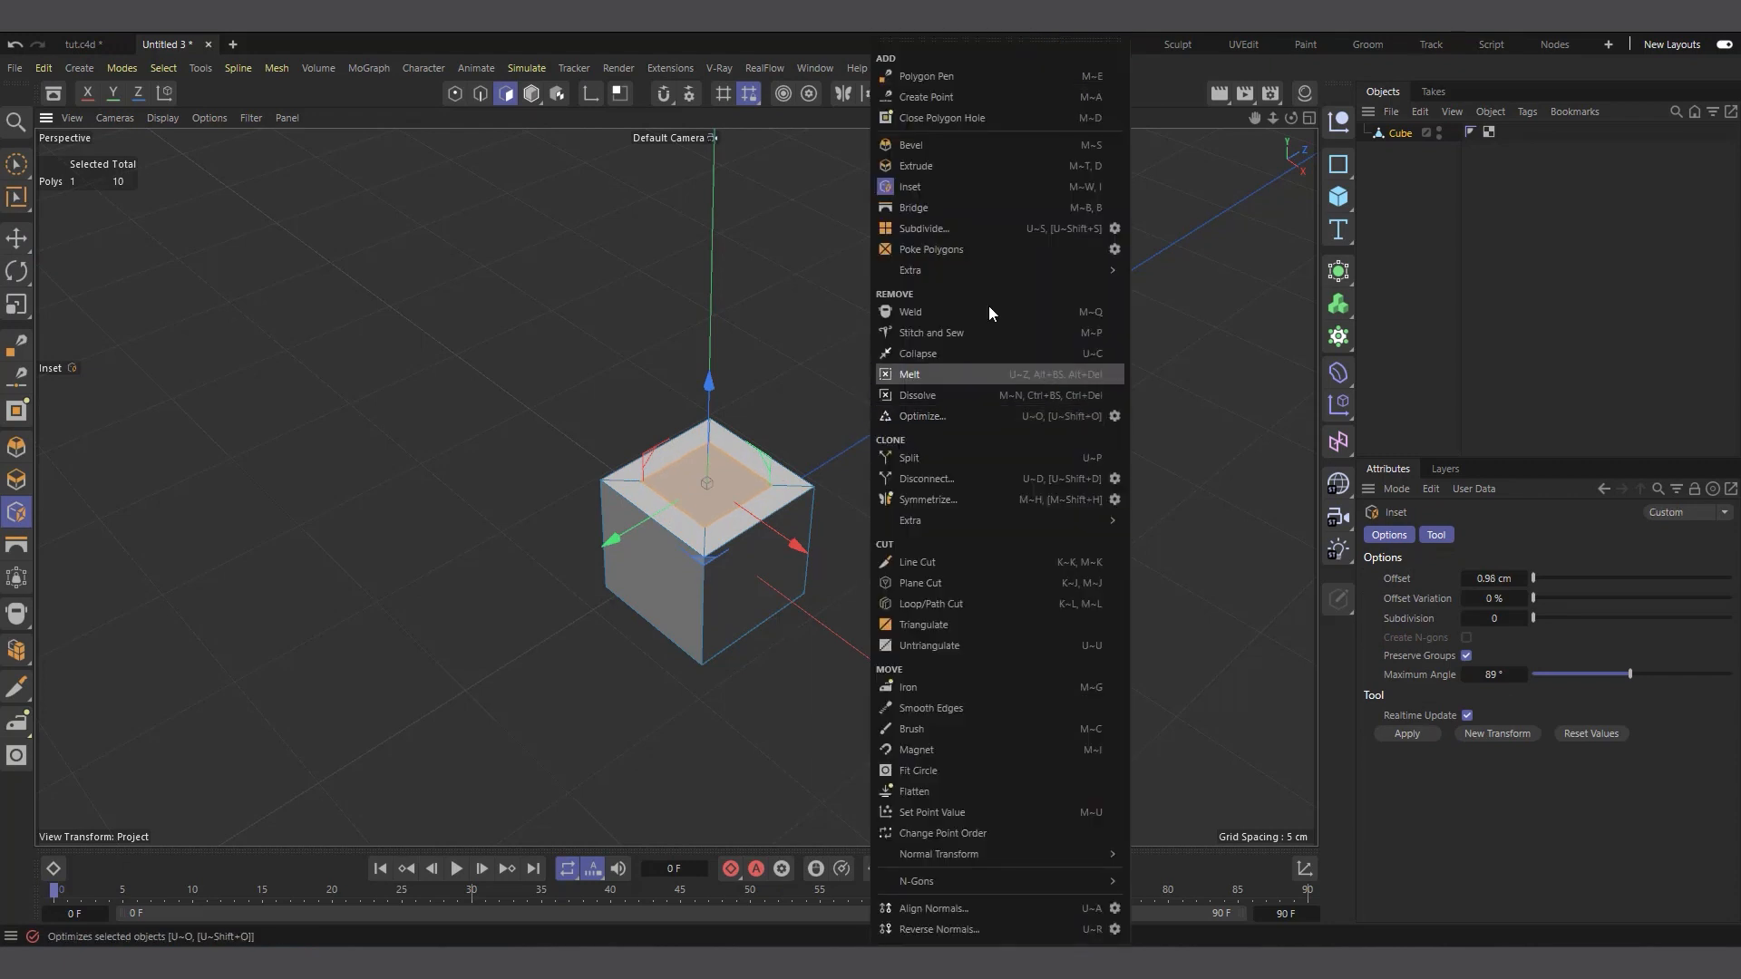
pyautogui.click(953, 176)
pyautogui.moveTo(917, 285); pyautogui.dragTo(994, 289)
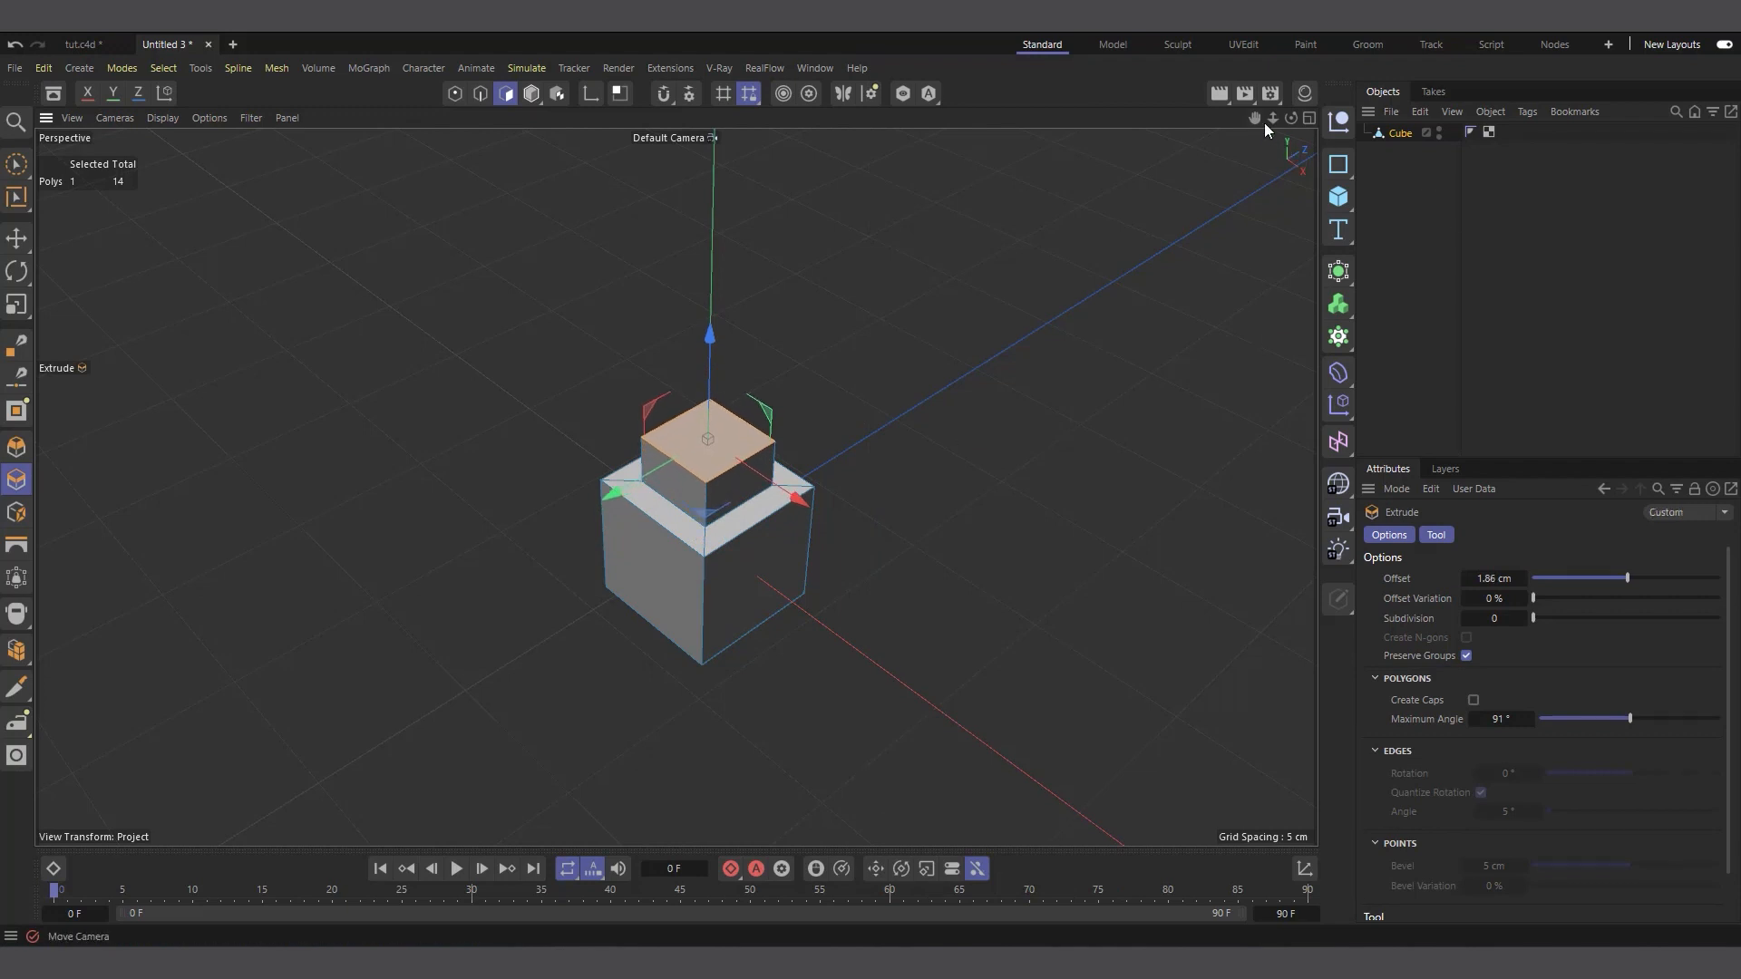
# Bevel the four vertical edges of the brick's stud with an offset of about 2.78 cm
pyautogui.moveTo(1291, 118); pyautogui.dragTo(1312, 80)
pyautogui.scroll(5, 723, 459)
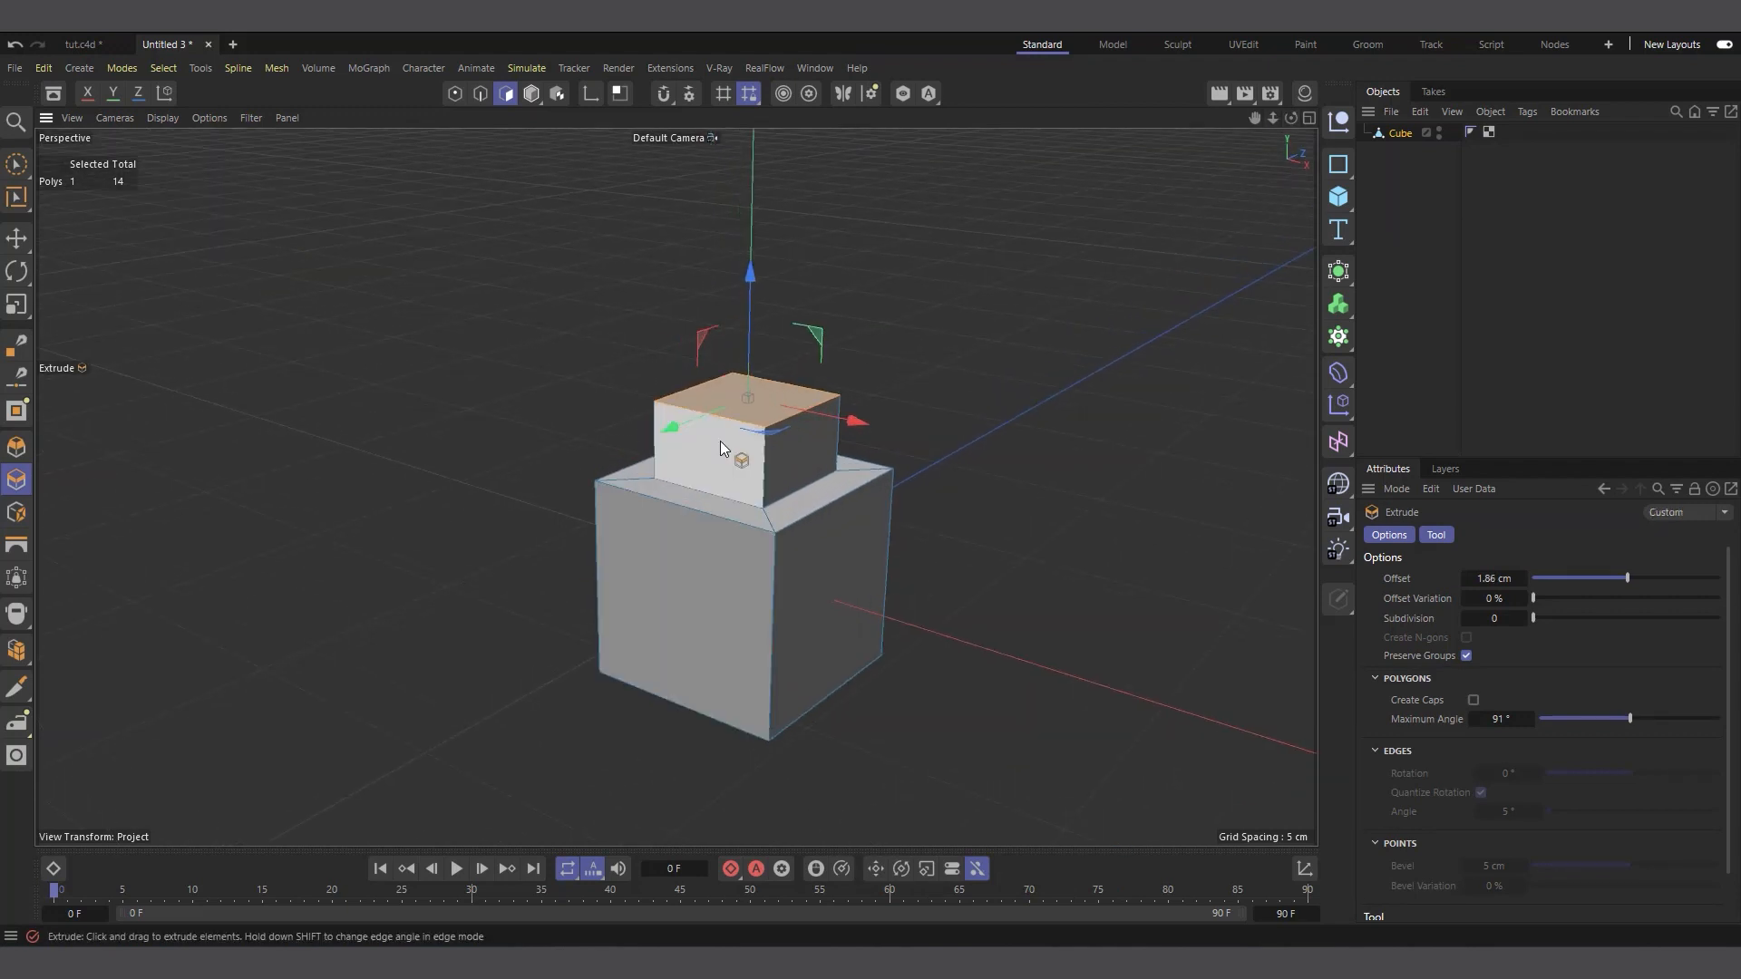
pyautogui.click(481, 93)
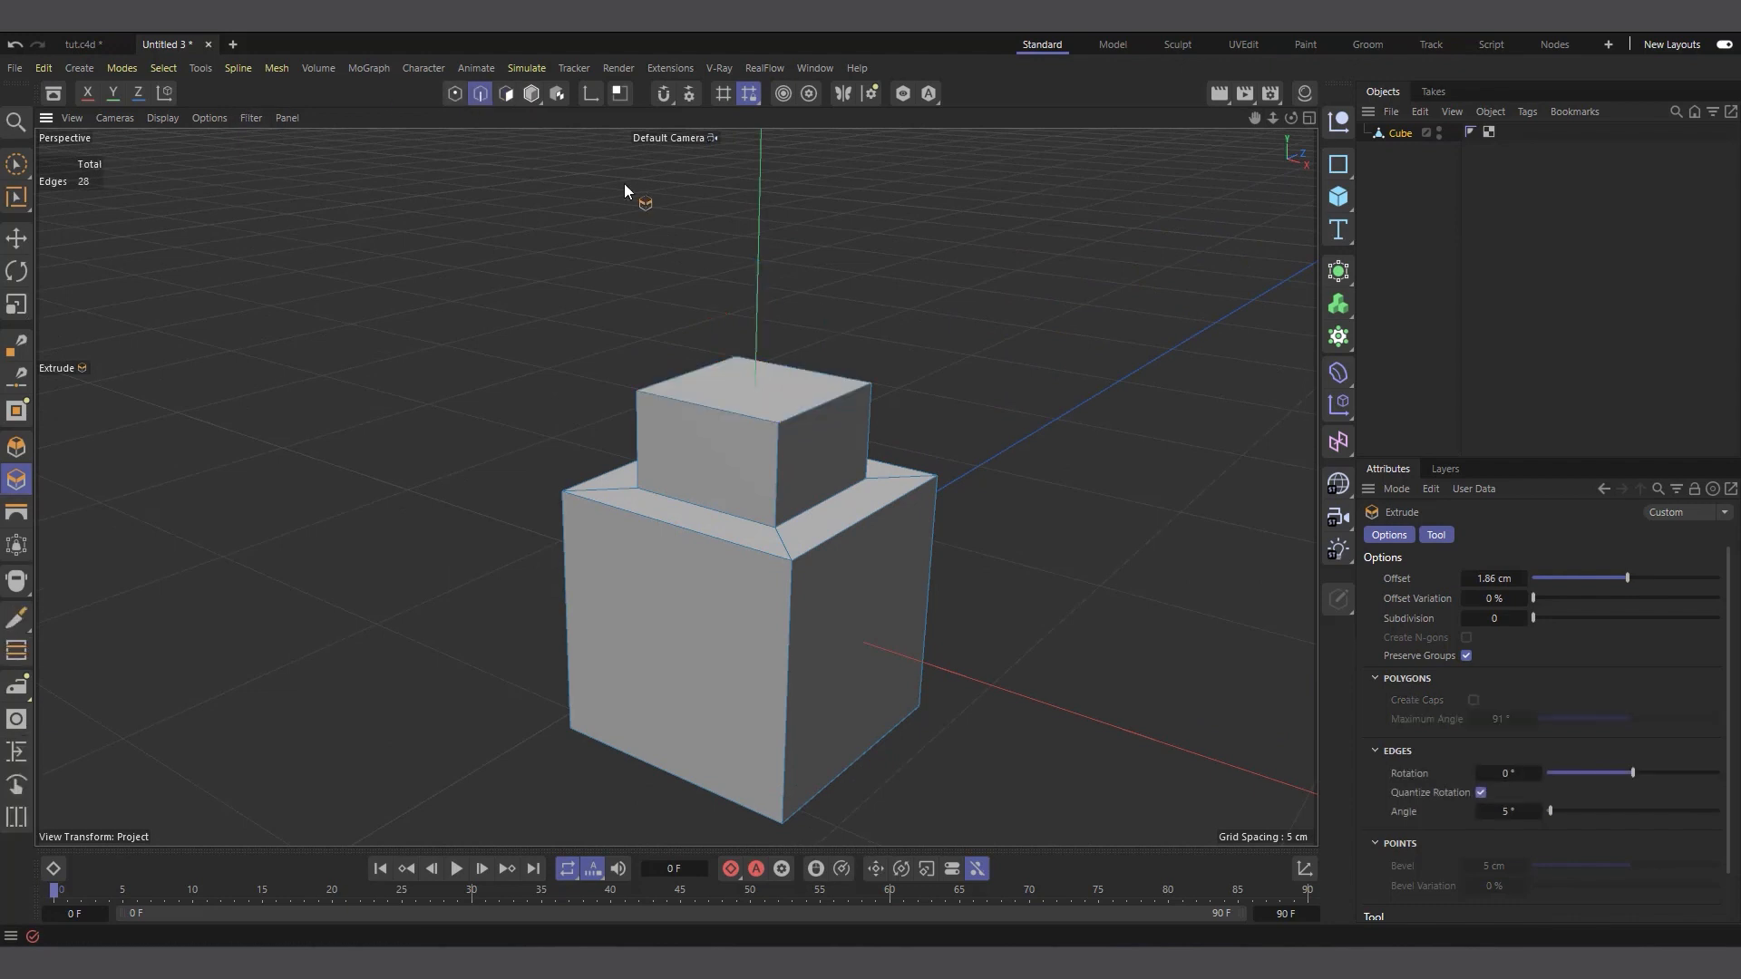
pyautogui.click(17, 238)
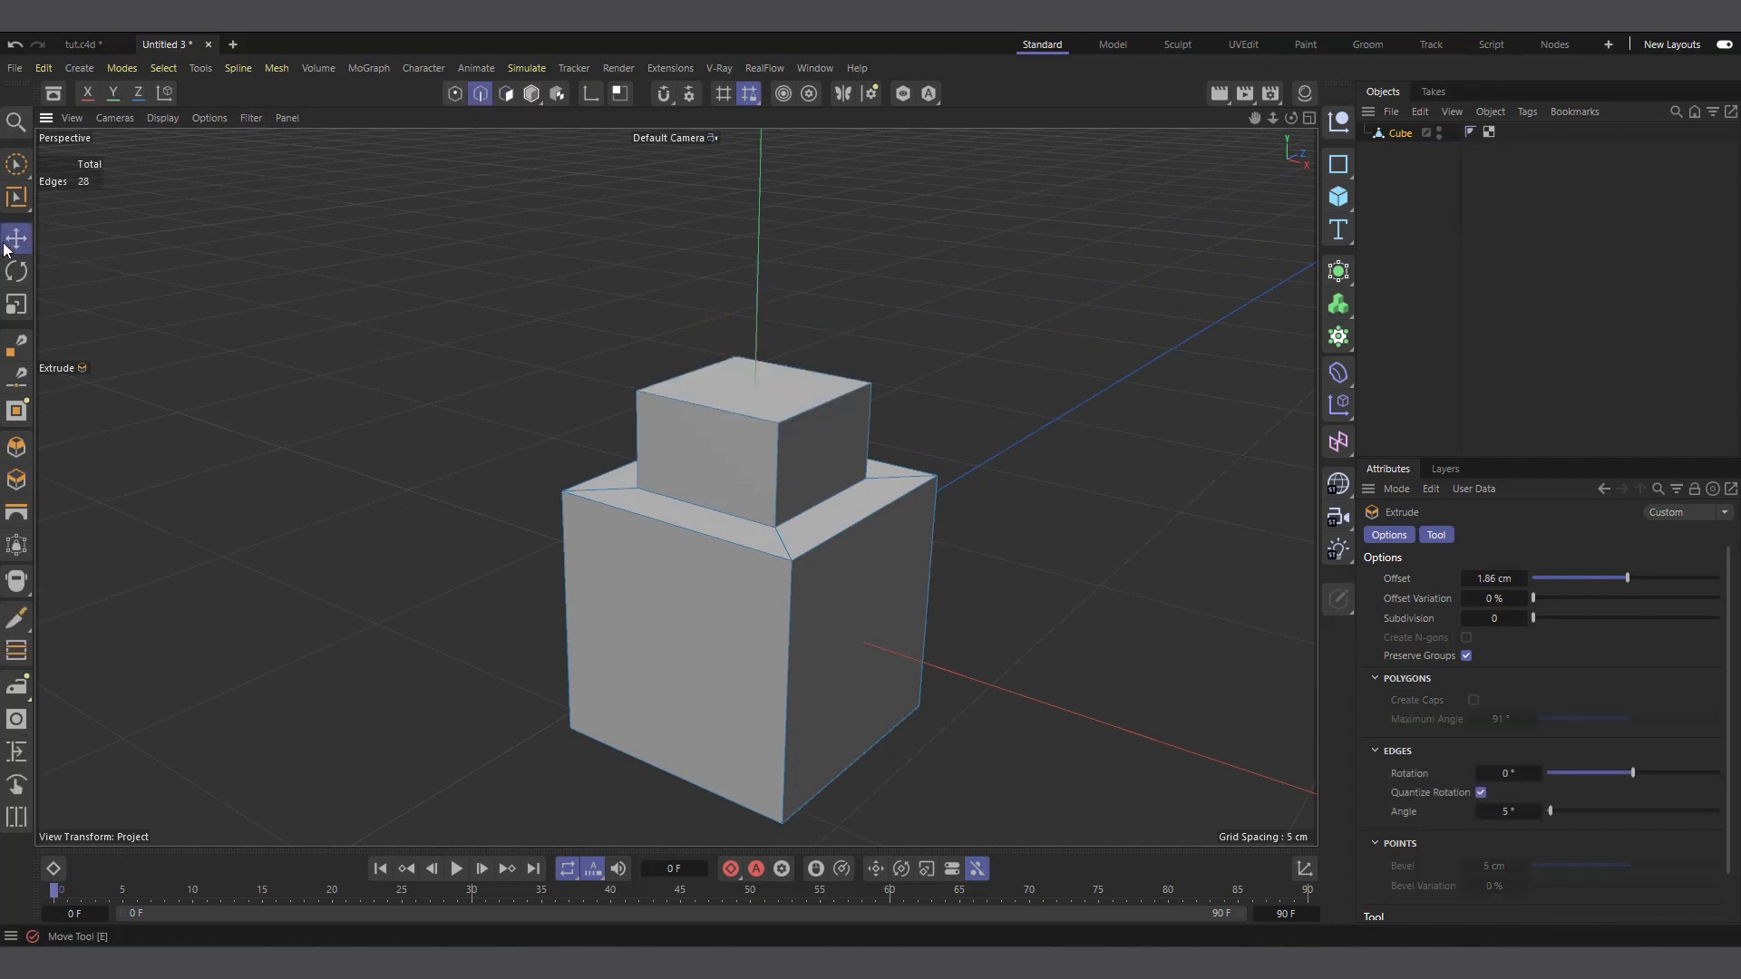
pyautogui.click(778, 489)
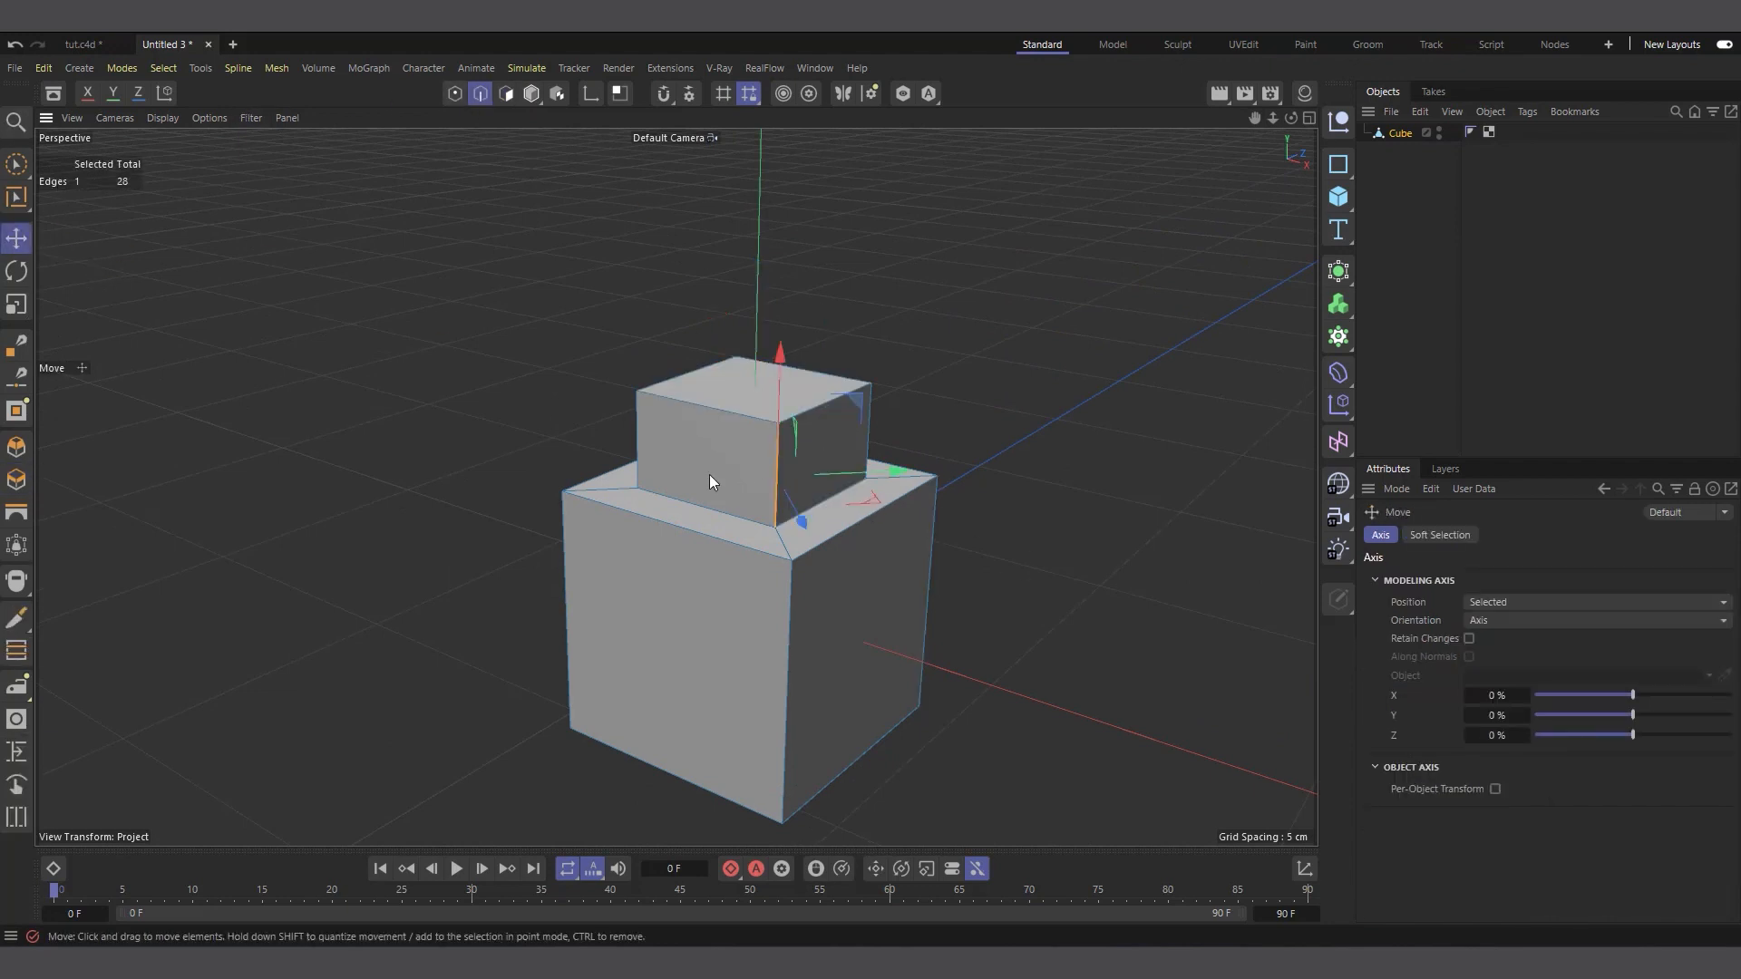
pyautogui.keyDown('shift'); pyautogui.click(639, 450); pyautogui.keyUp('shift')
pyautogui.keyDown('shift'); pyautogui.click(871, 427); pyautogui.keyUp('shift')
pyautogui.moveTo(1290, 119); pyautogui.dragTo(1132, 265)
pyautogui.keyDown('shift'); pyautogui.click(883, 419); pyautogui.keyUp('shift')
pyautogui.rightClick(1009, 287)
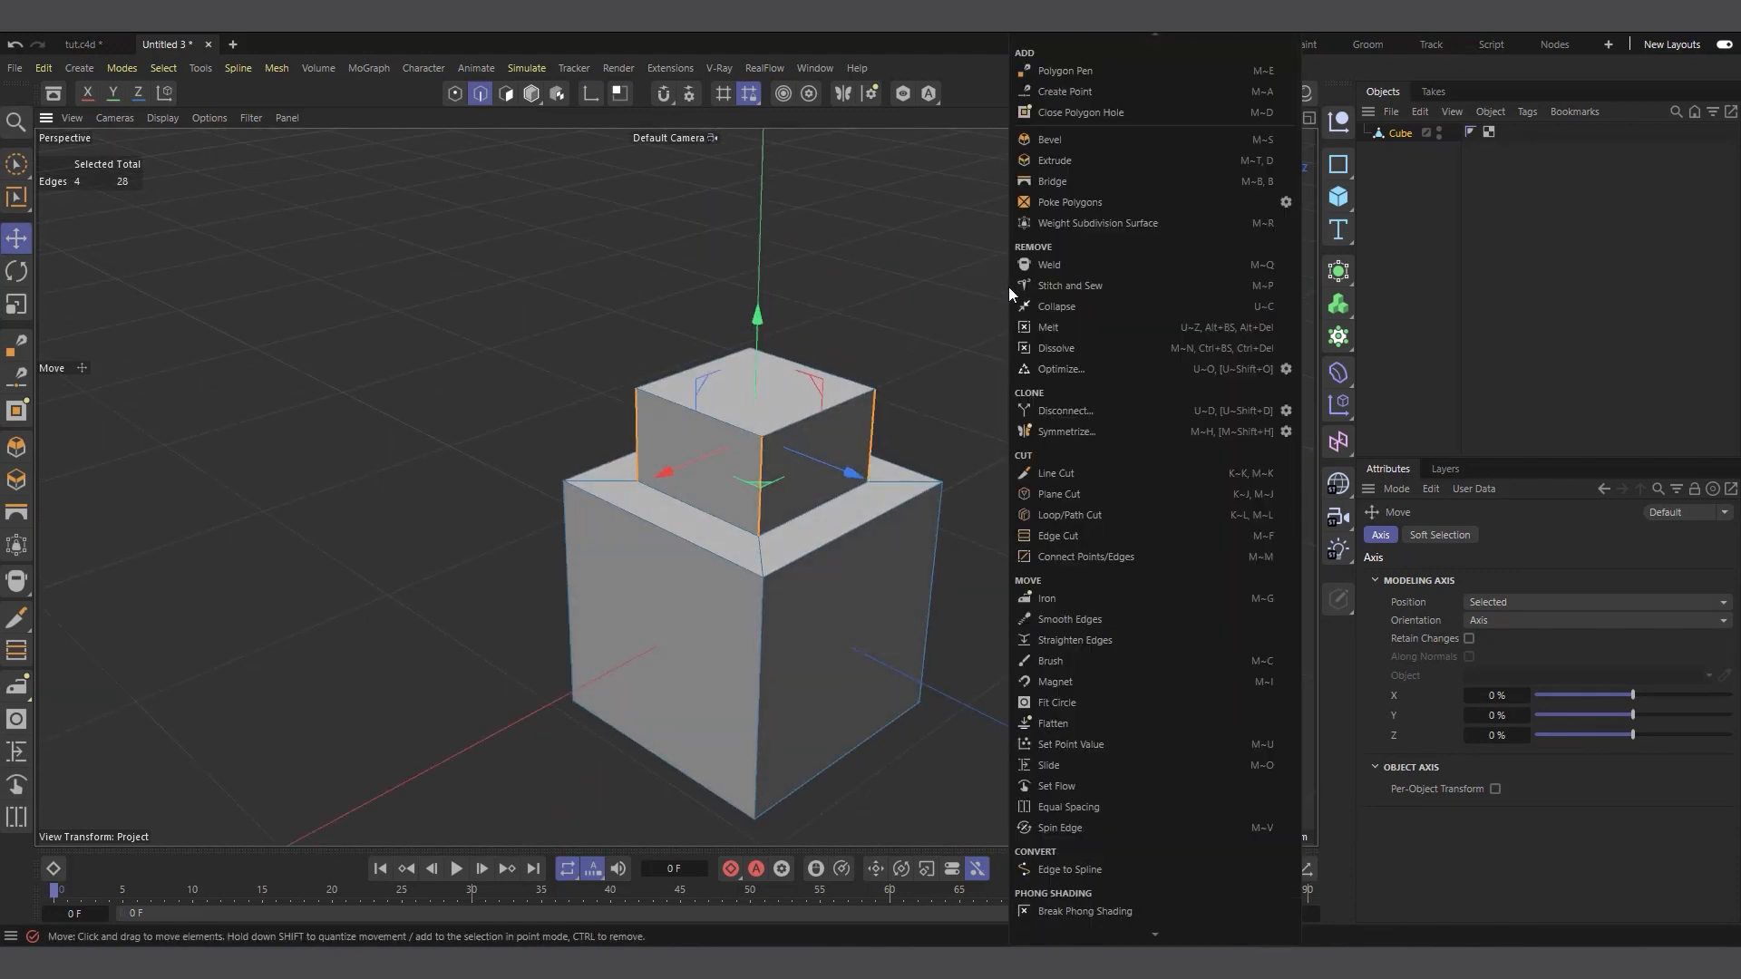
pyautogui.click(1052, 139)
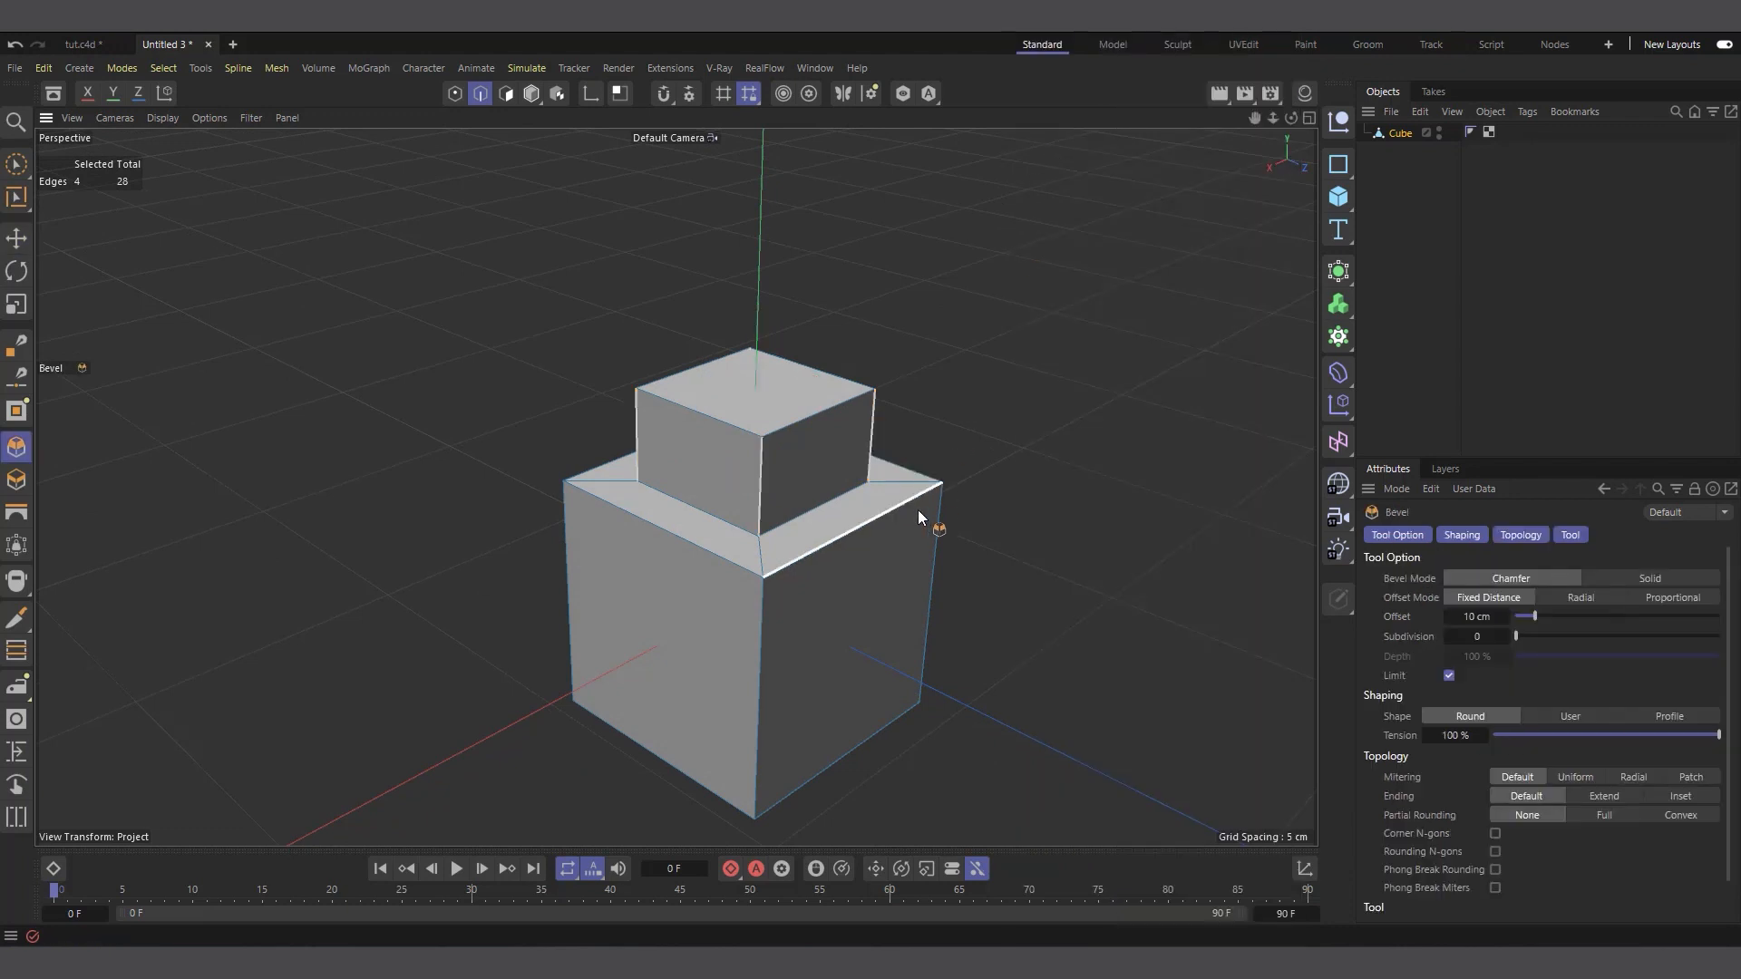
pyautogui.moveTo(960, 357); pyautogui.dragTo(1063, 357)
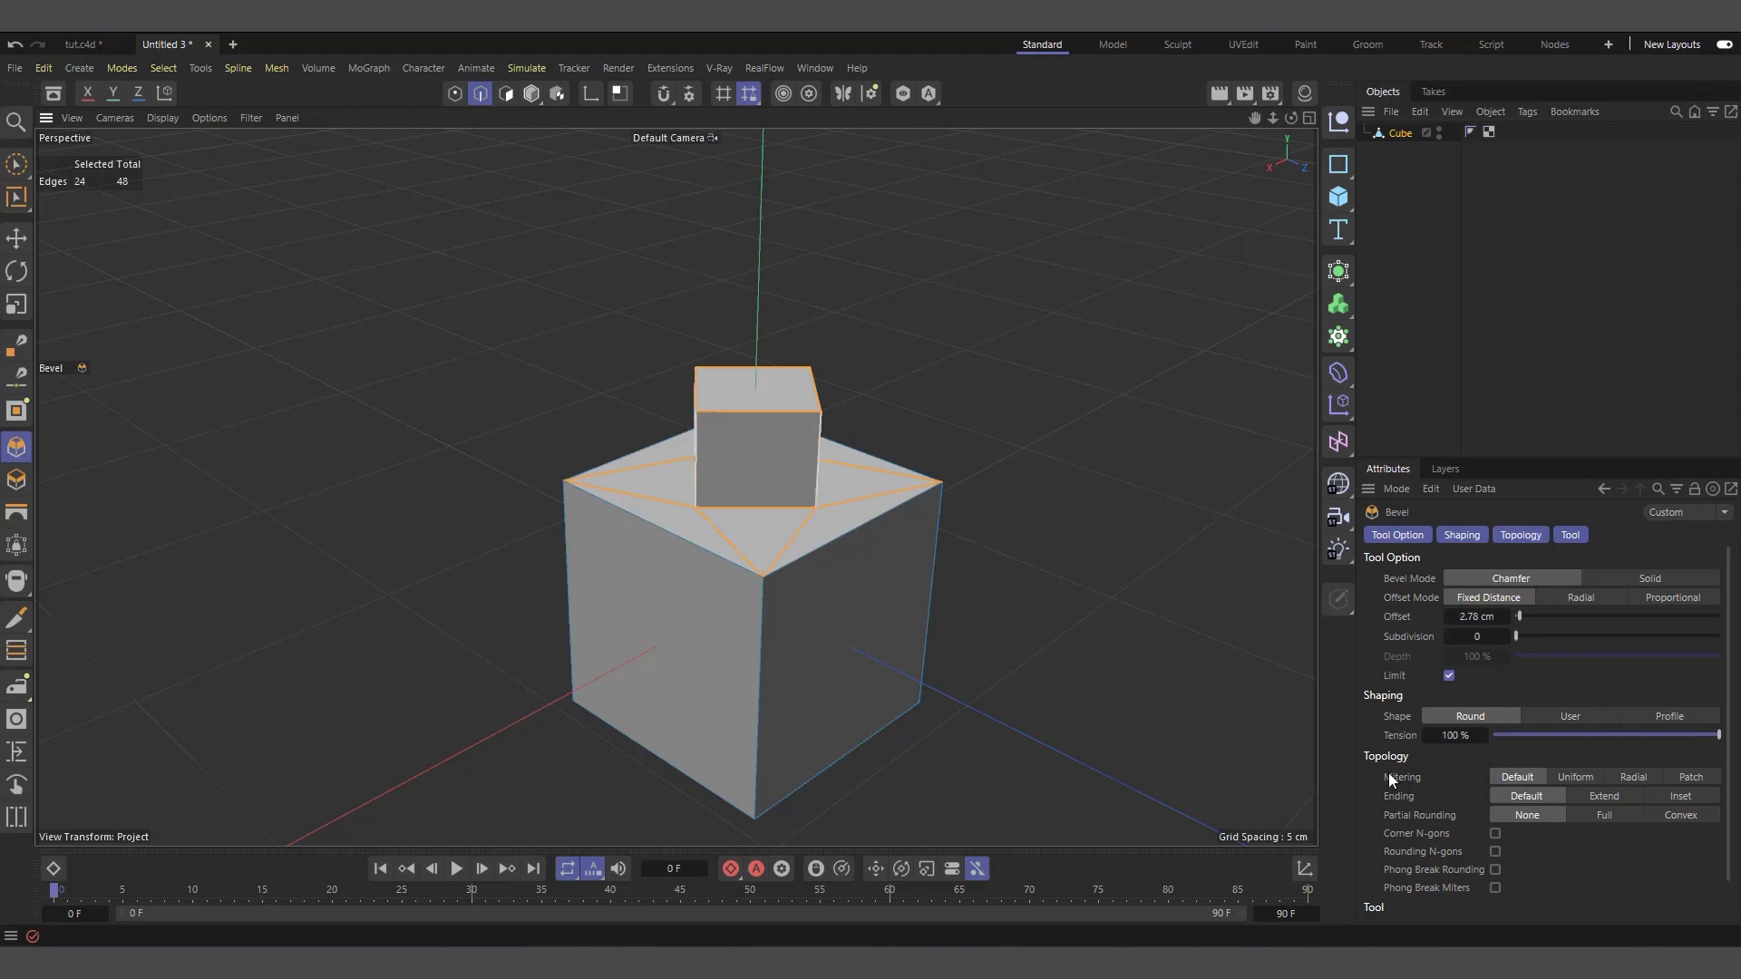
# Round the stud into a cylinder with a bevel subdivision of 5, keeping the bevel limit enabled
pyautogui.click(1450, 676)
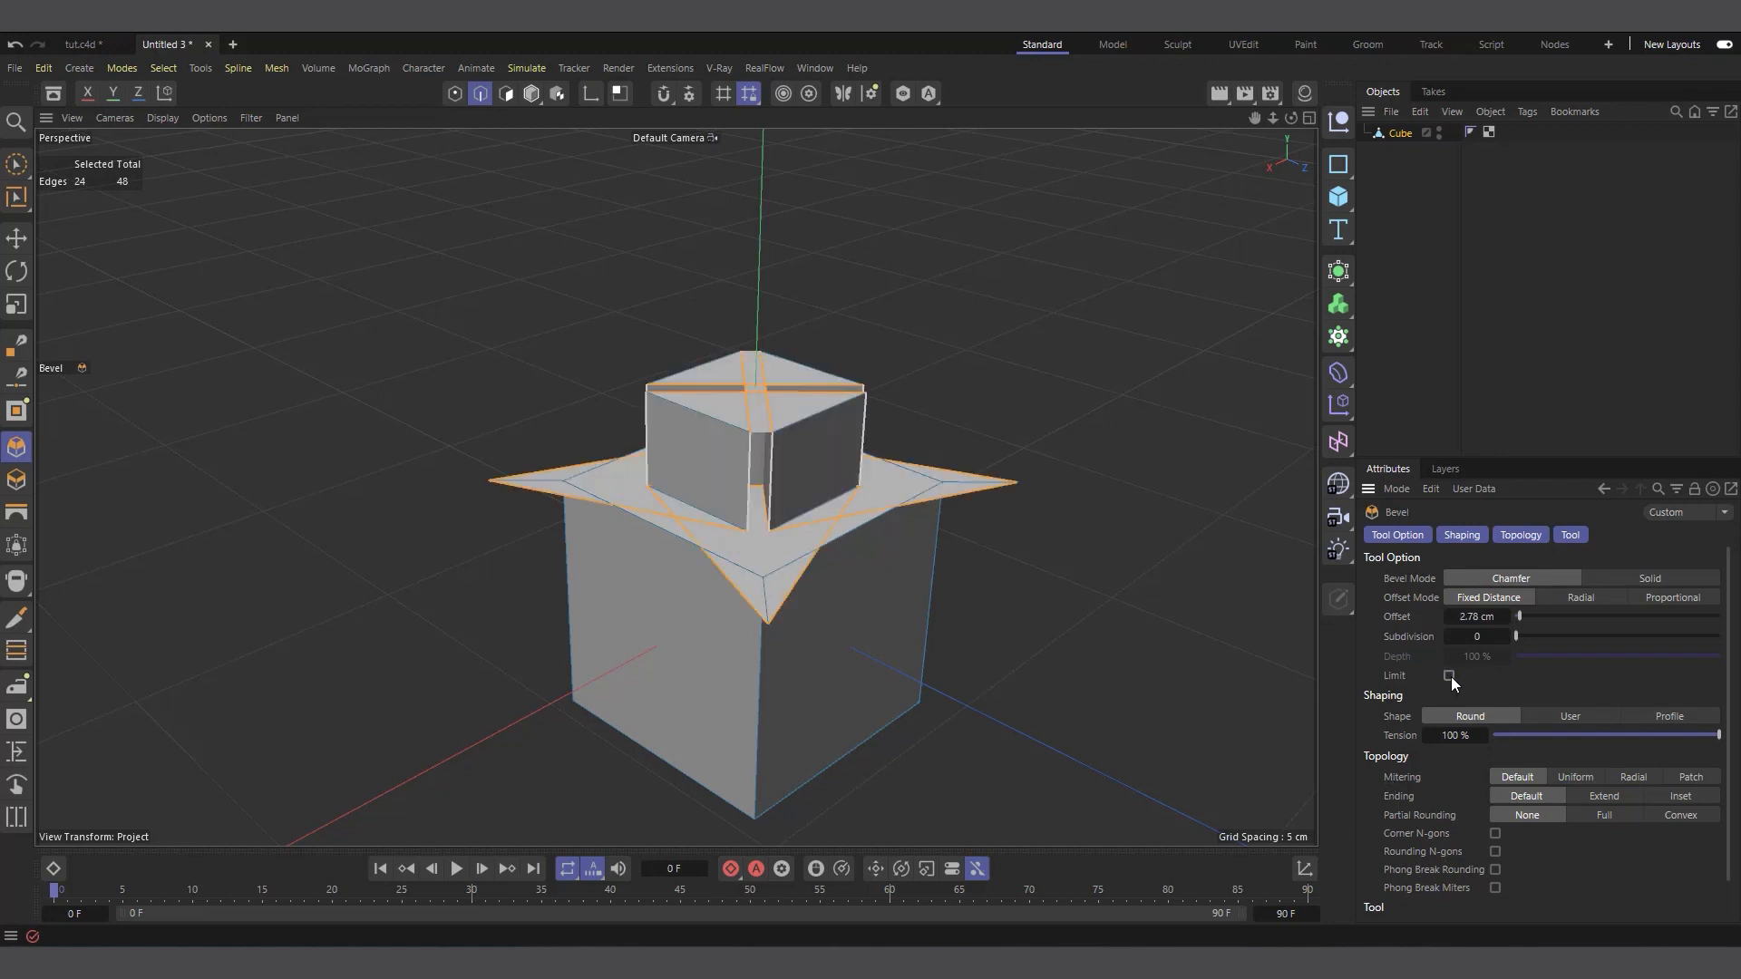
pyautogui.click(1448, 676)
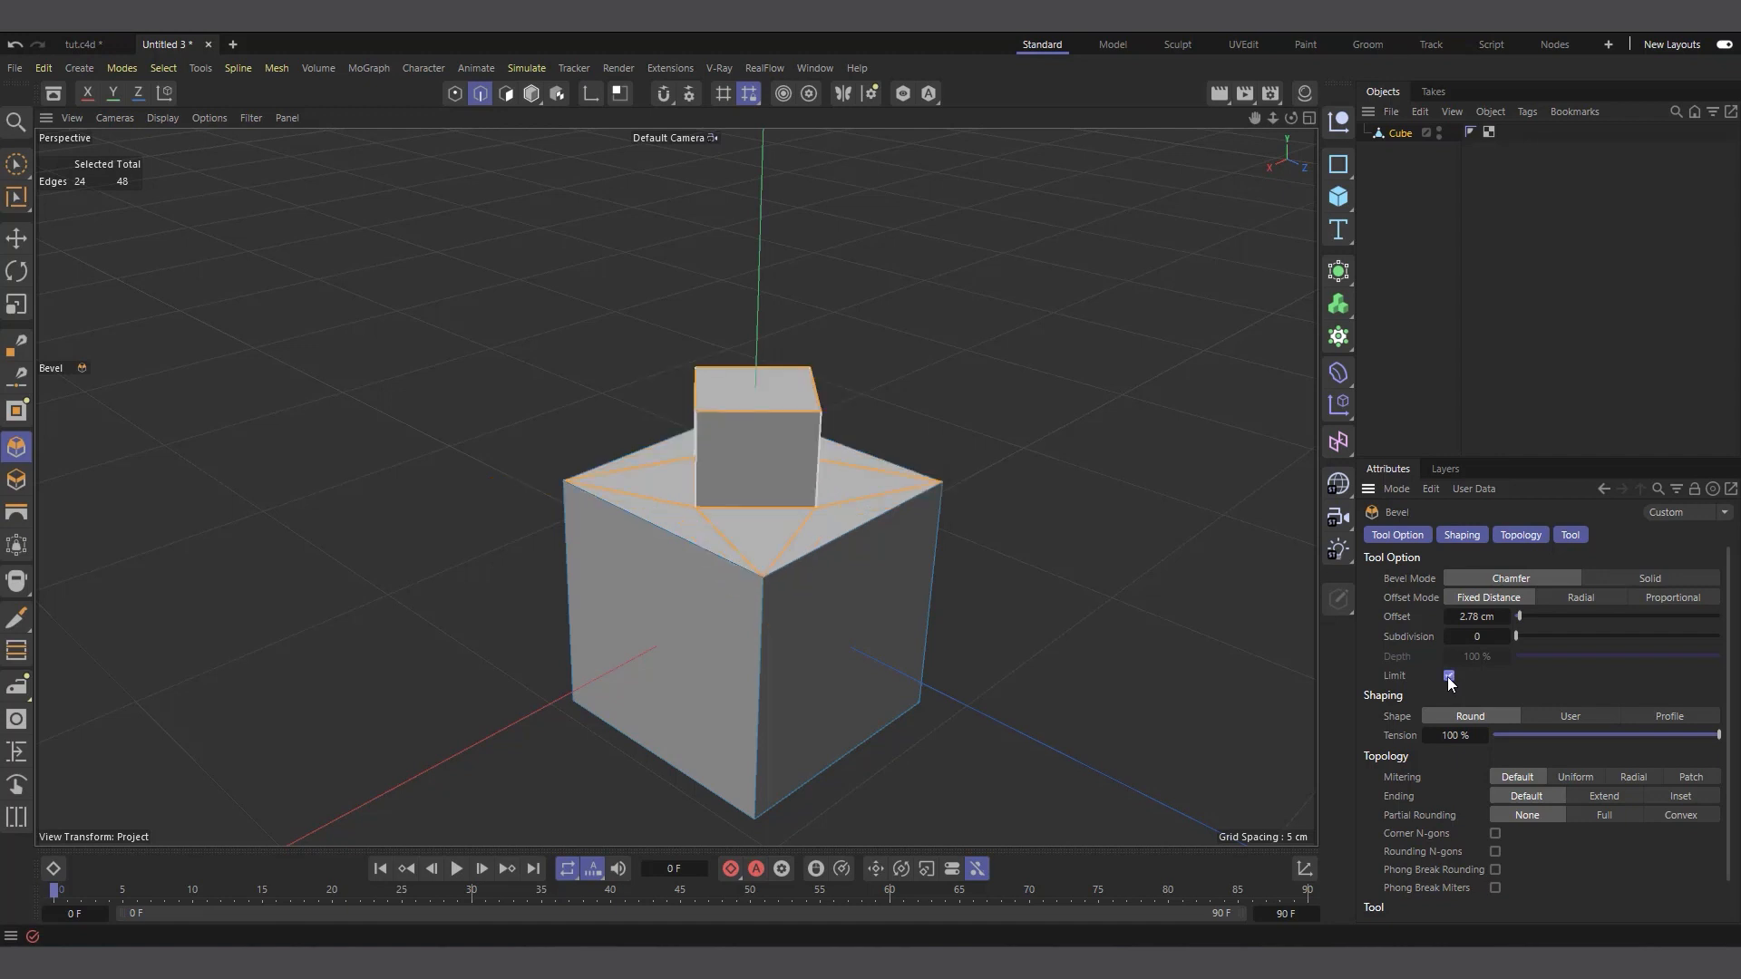
pyautogui.moveTo(1523, 636); pyautogui.dragTo(1586, 636)
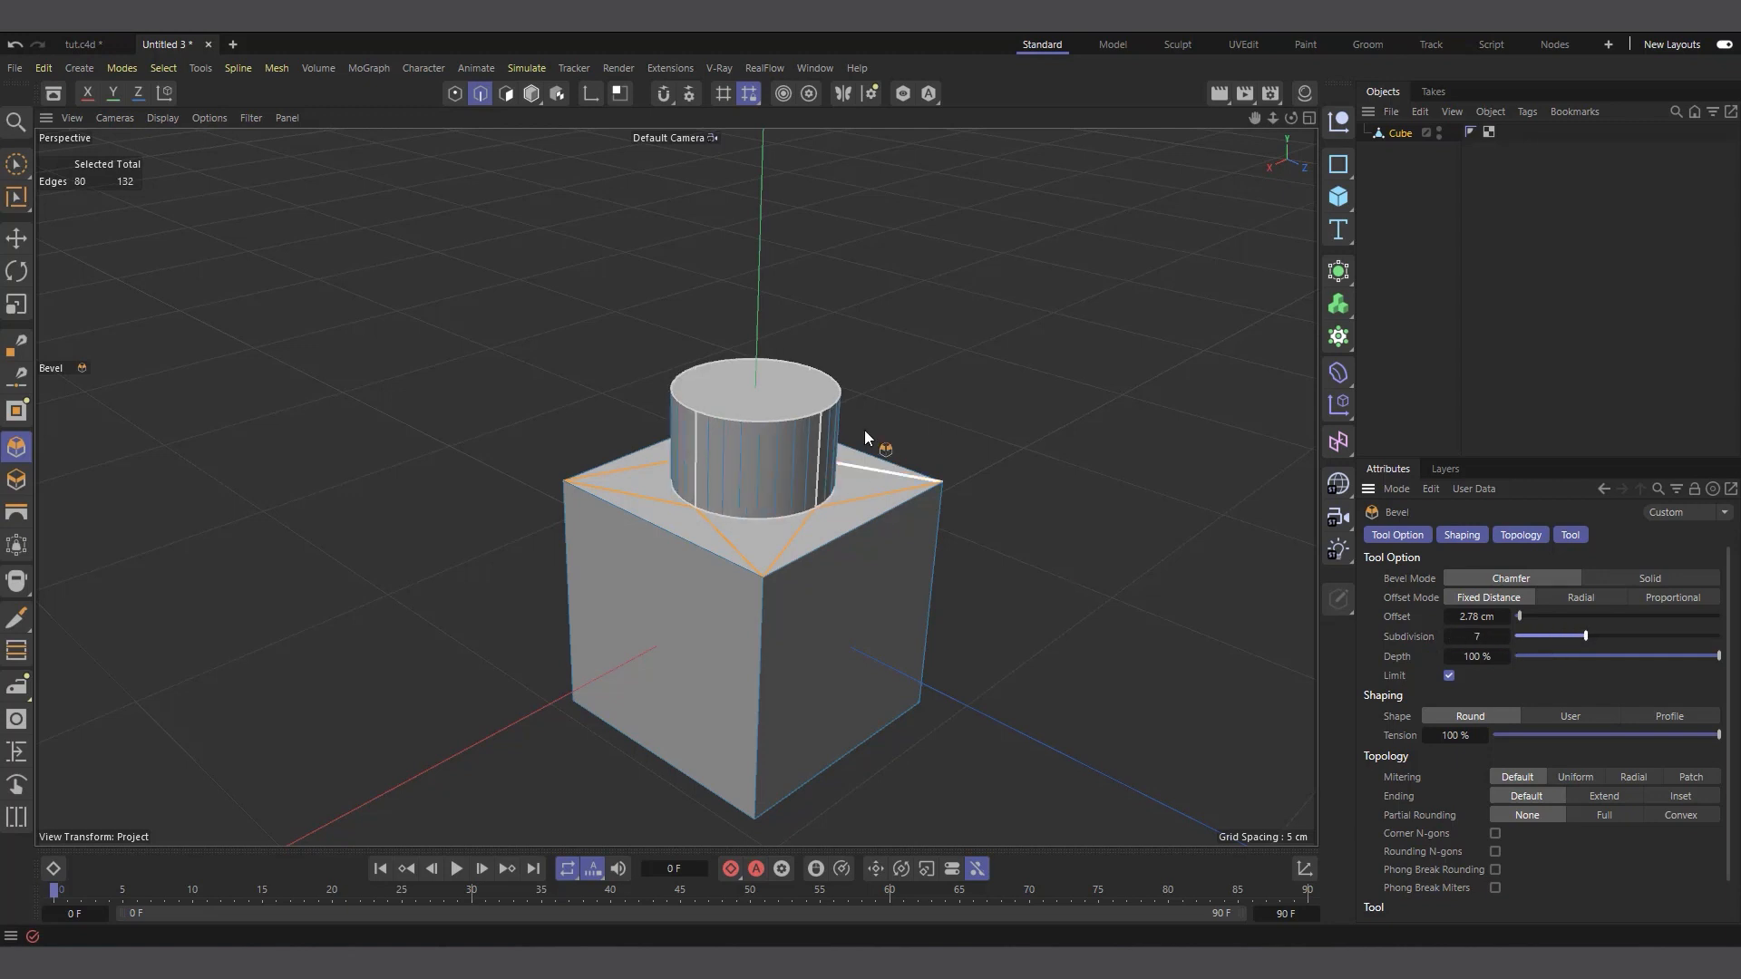
pyautogui.click(1447, 636)
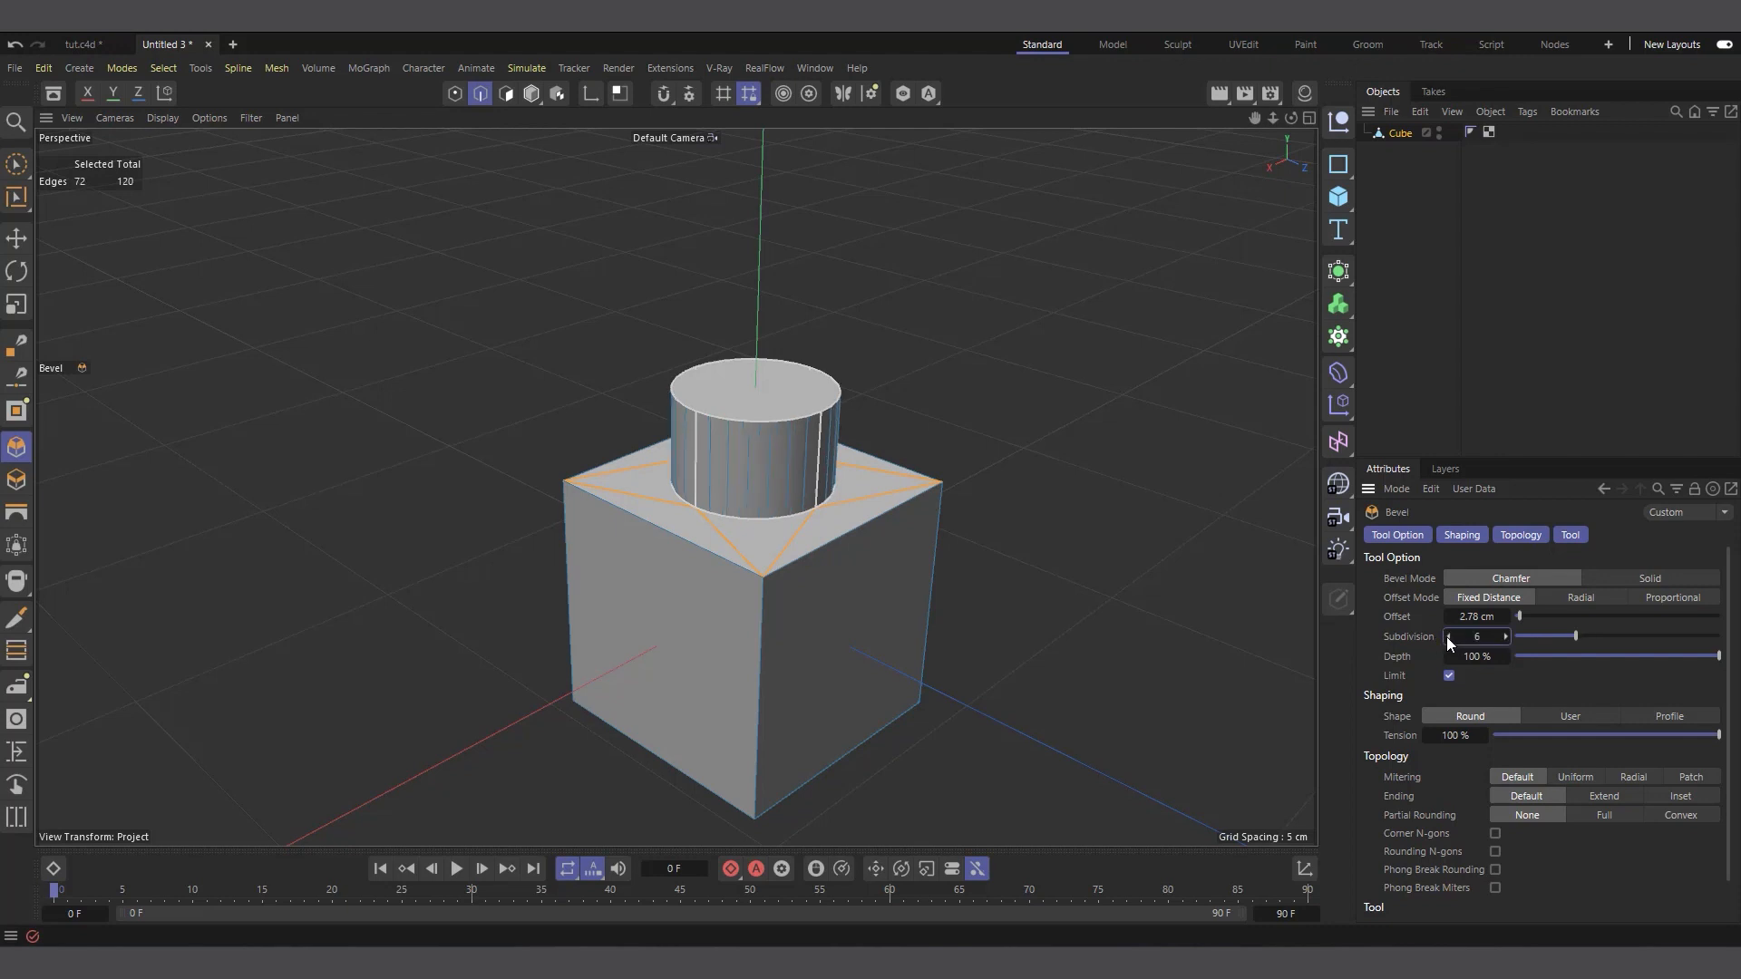
pyautogui.click(1447, 637)
# Select all points of the studded brick in point mode and bring up the modeling commands for them
pyautogui.moveTo(1290, 118); pyautogui.dragTo(1271, 119)
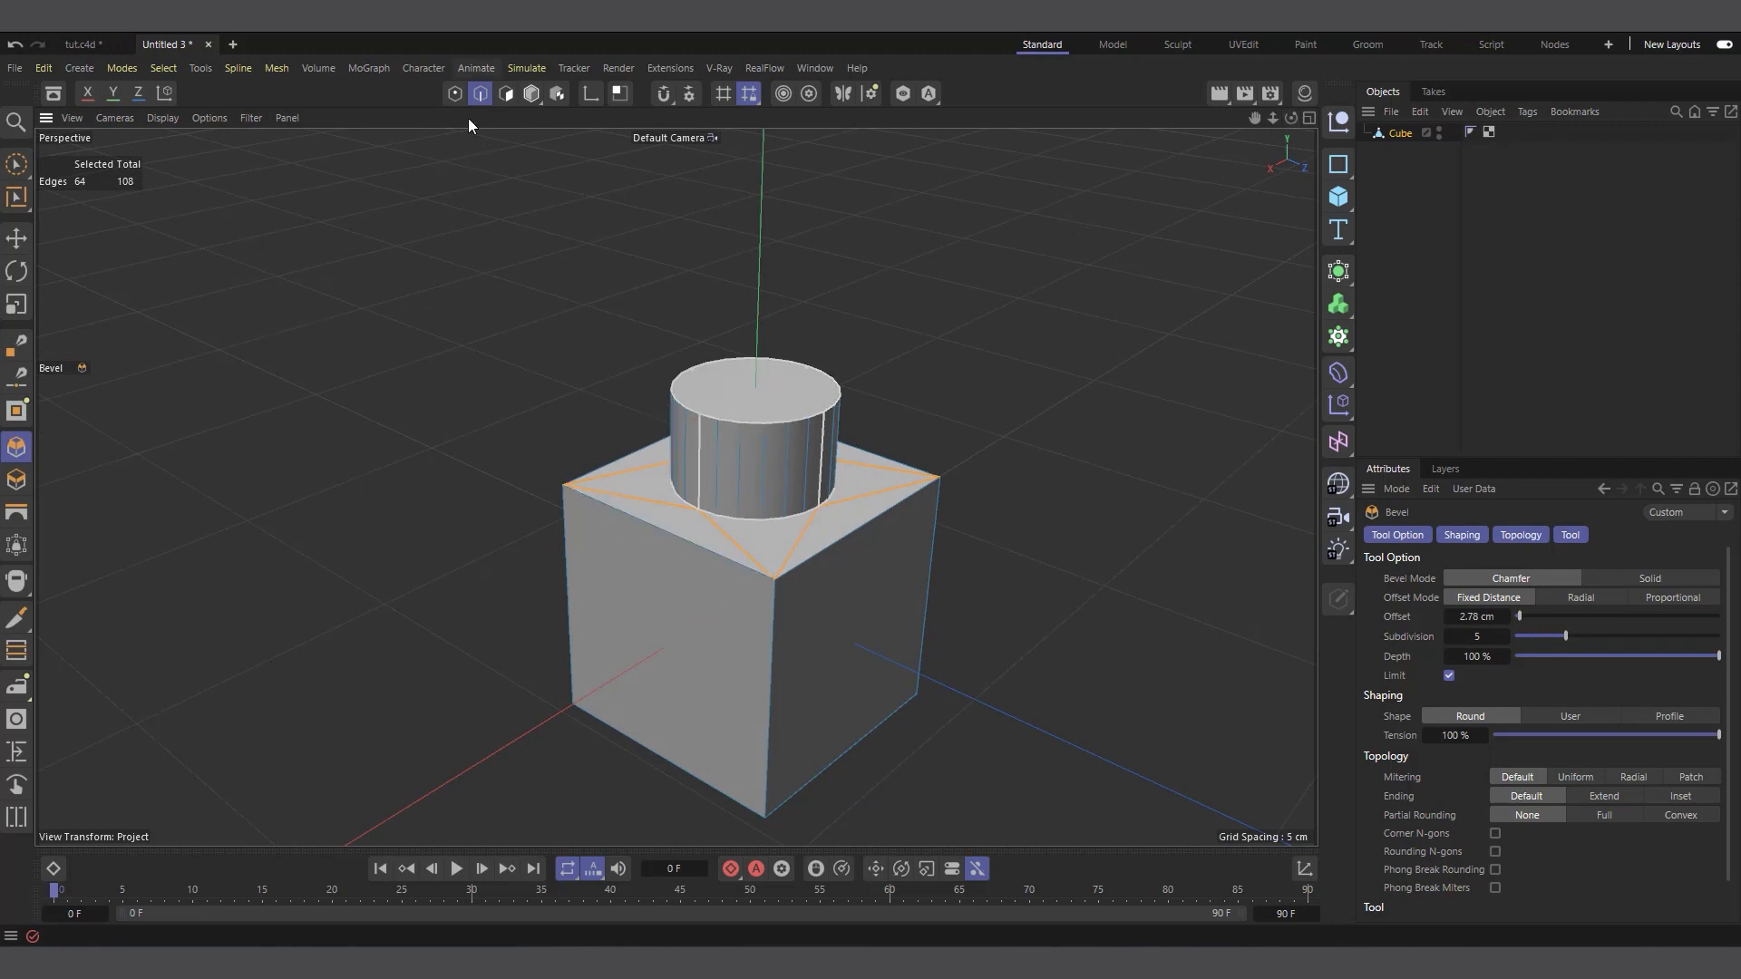
pyautogui.scroll(8, 694, 437)
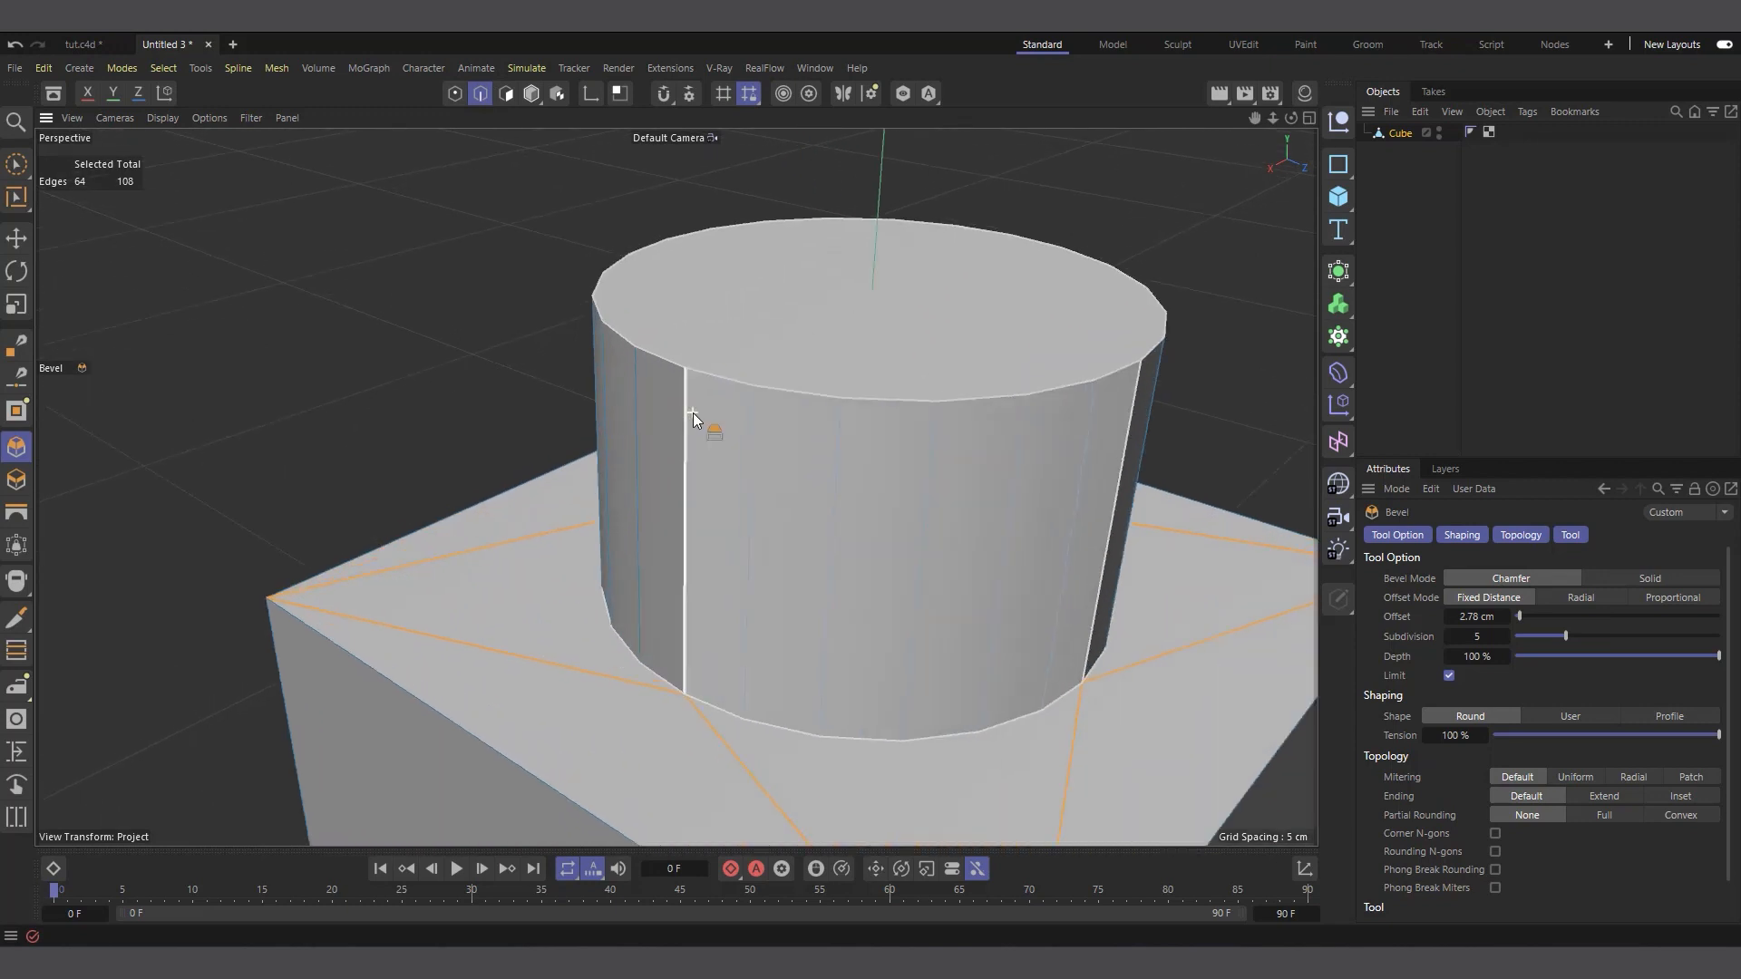
pyautogui.scroll(3, 693, 412)
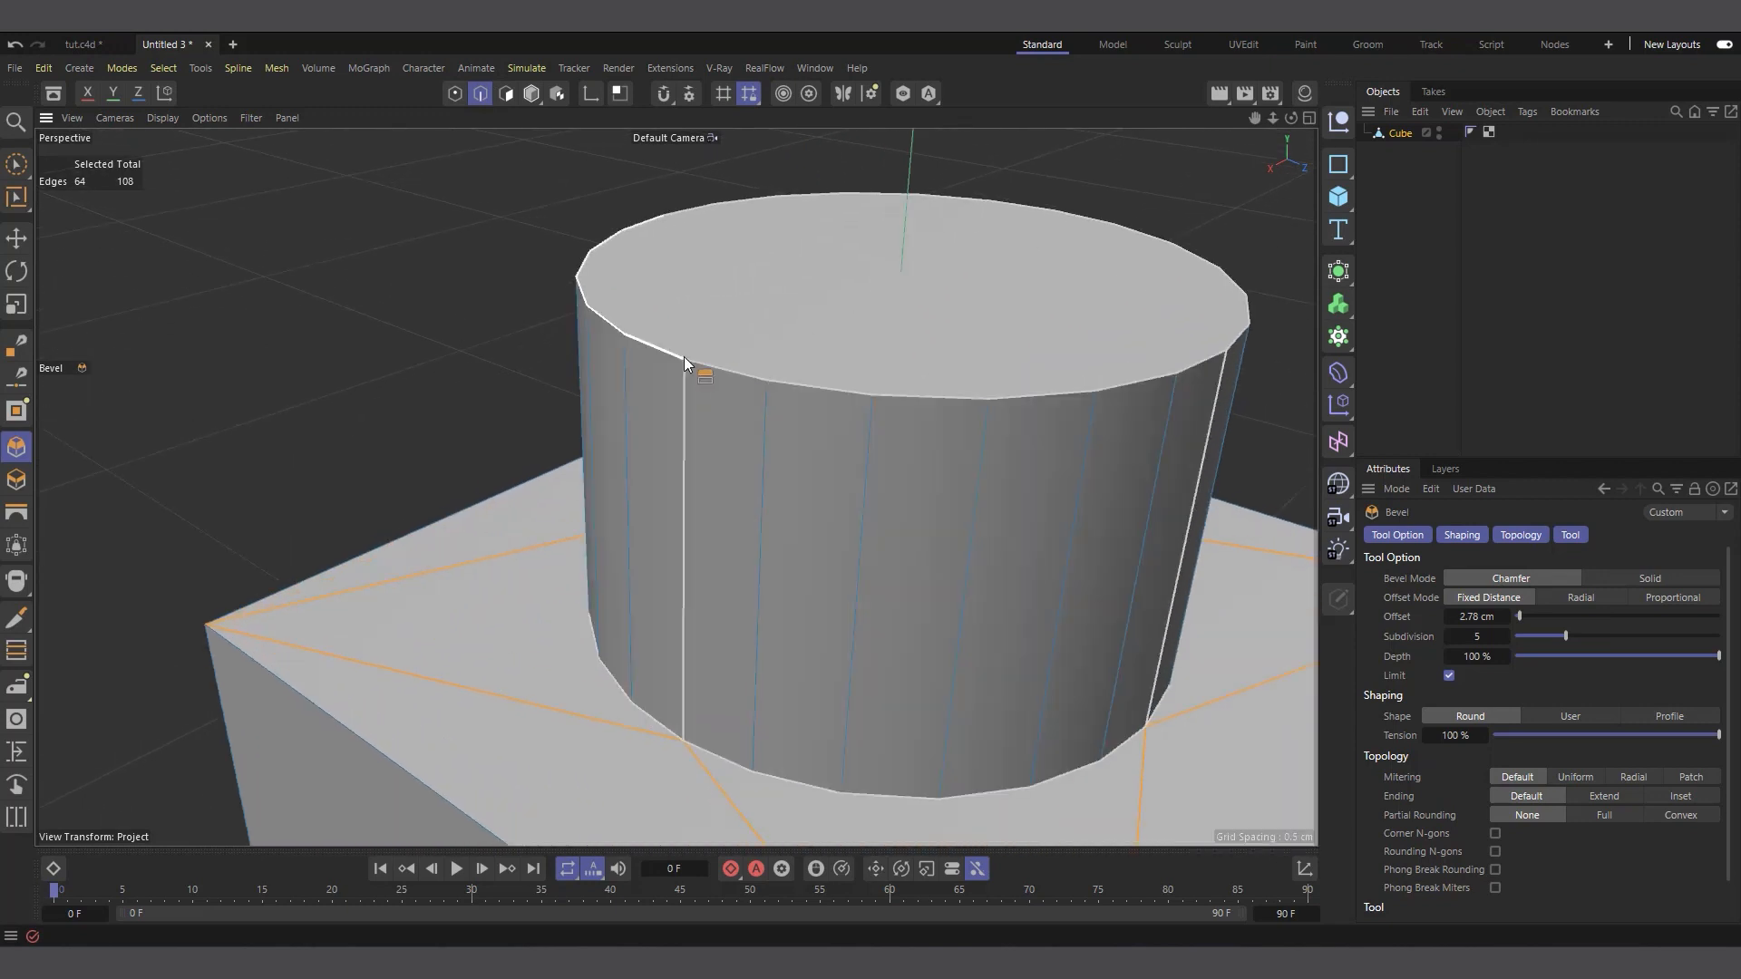
pyautogui.scroll(-8, 592, 519)
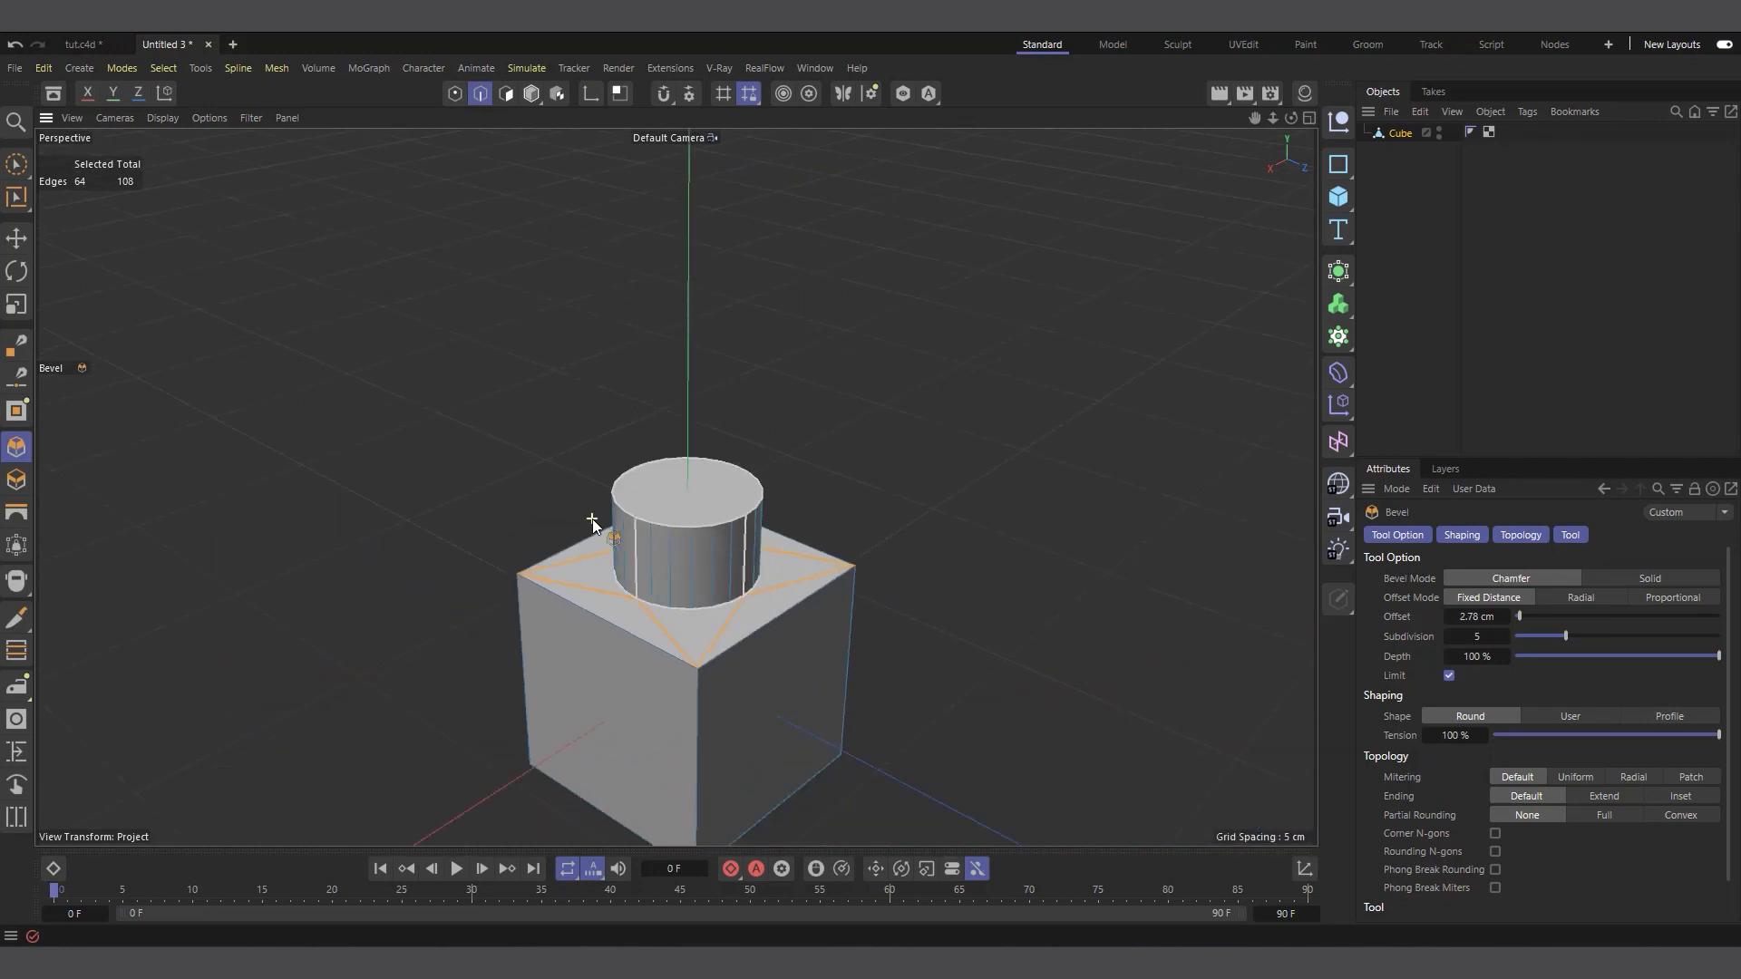
pyautogui.click(455, 94)
pyautogui.scroll(4, 635, 499)
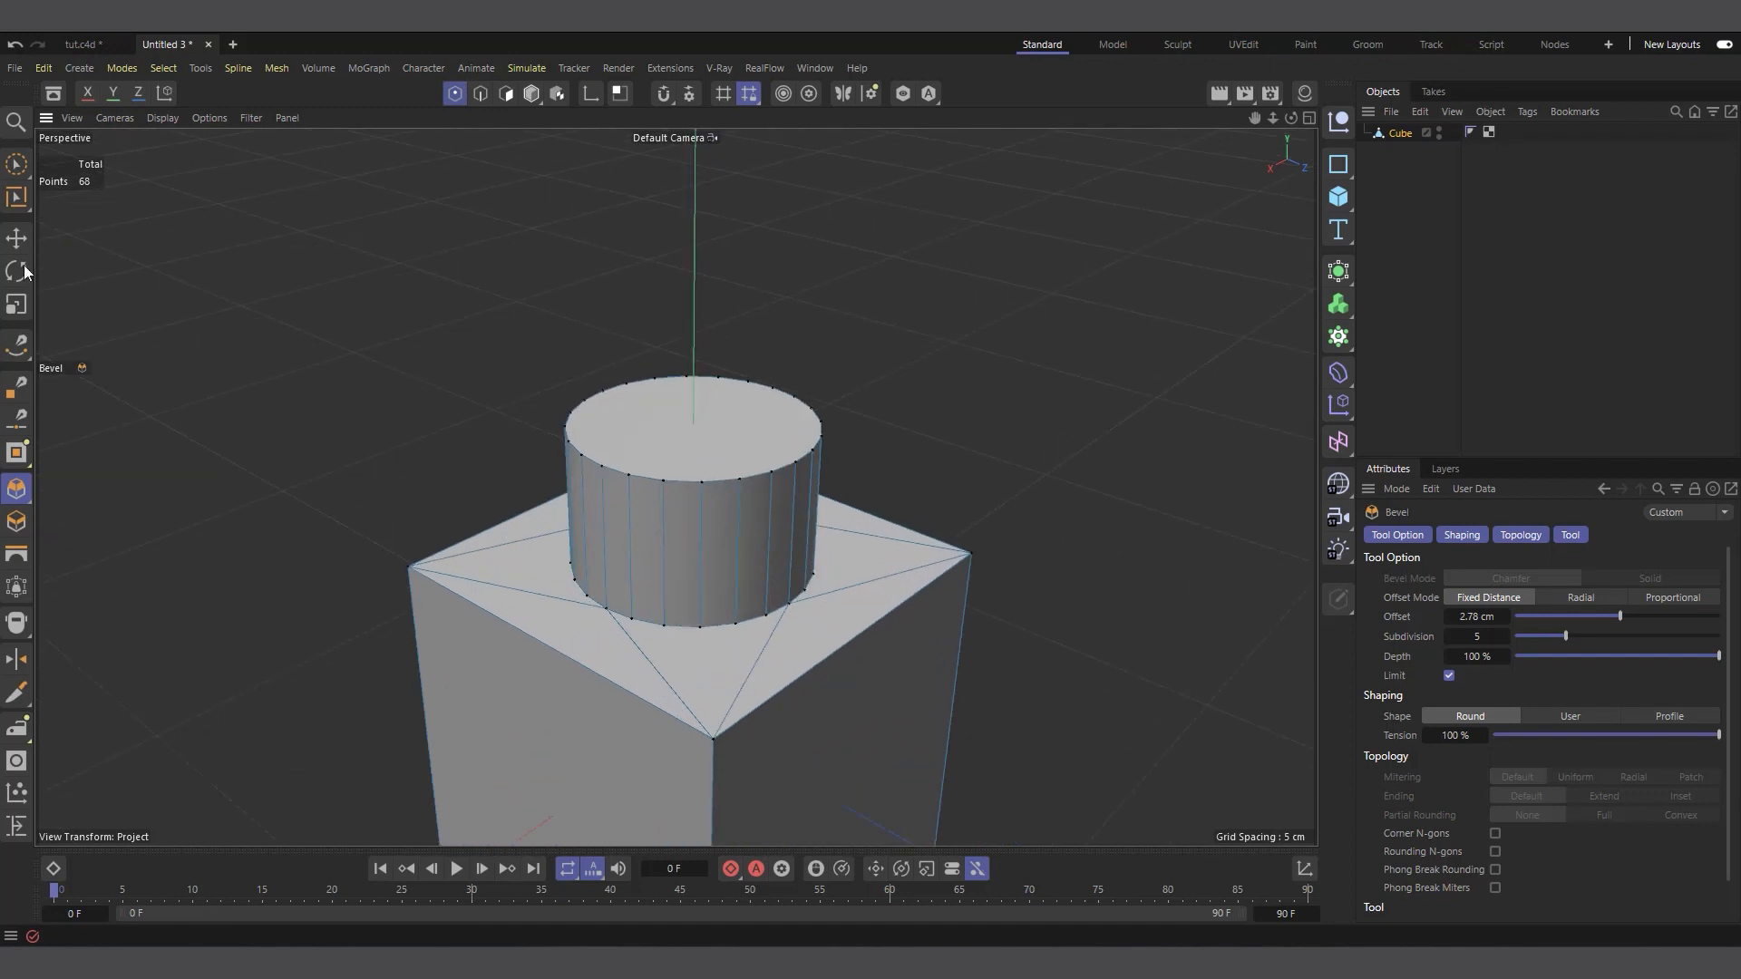
pyautogui.press('e')
pyautogui.click(629, 476)
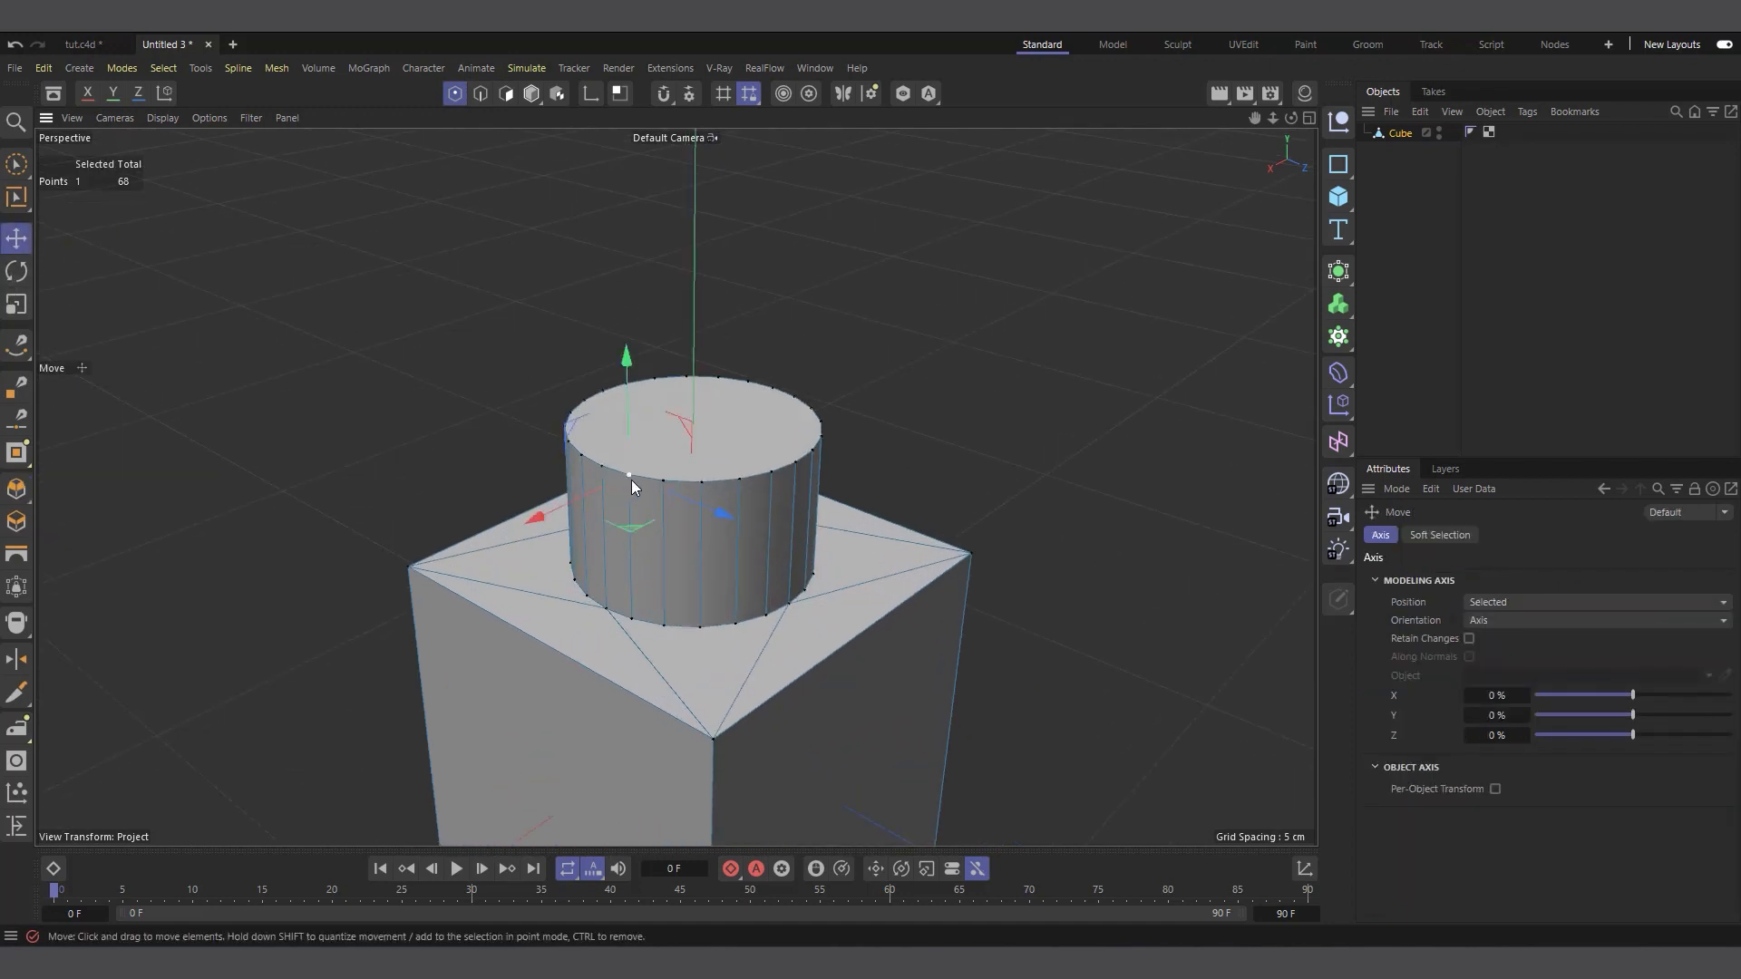
pyautogui.hotkey('ctrl', 'a')
pyautogui.press('m')
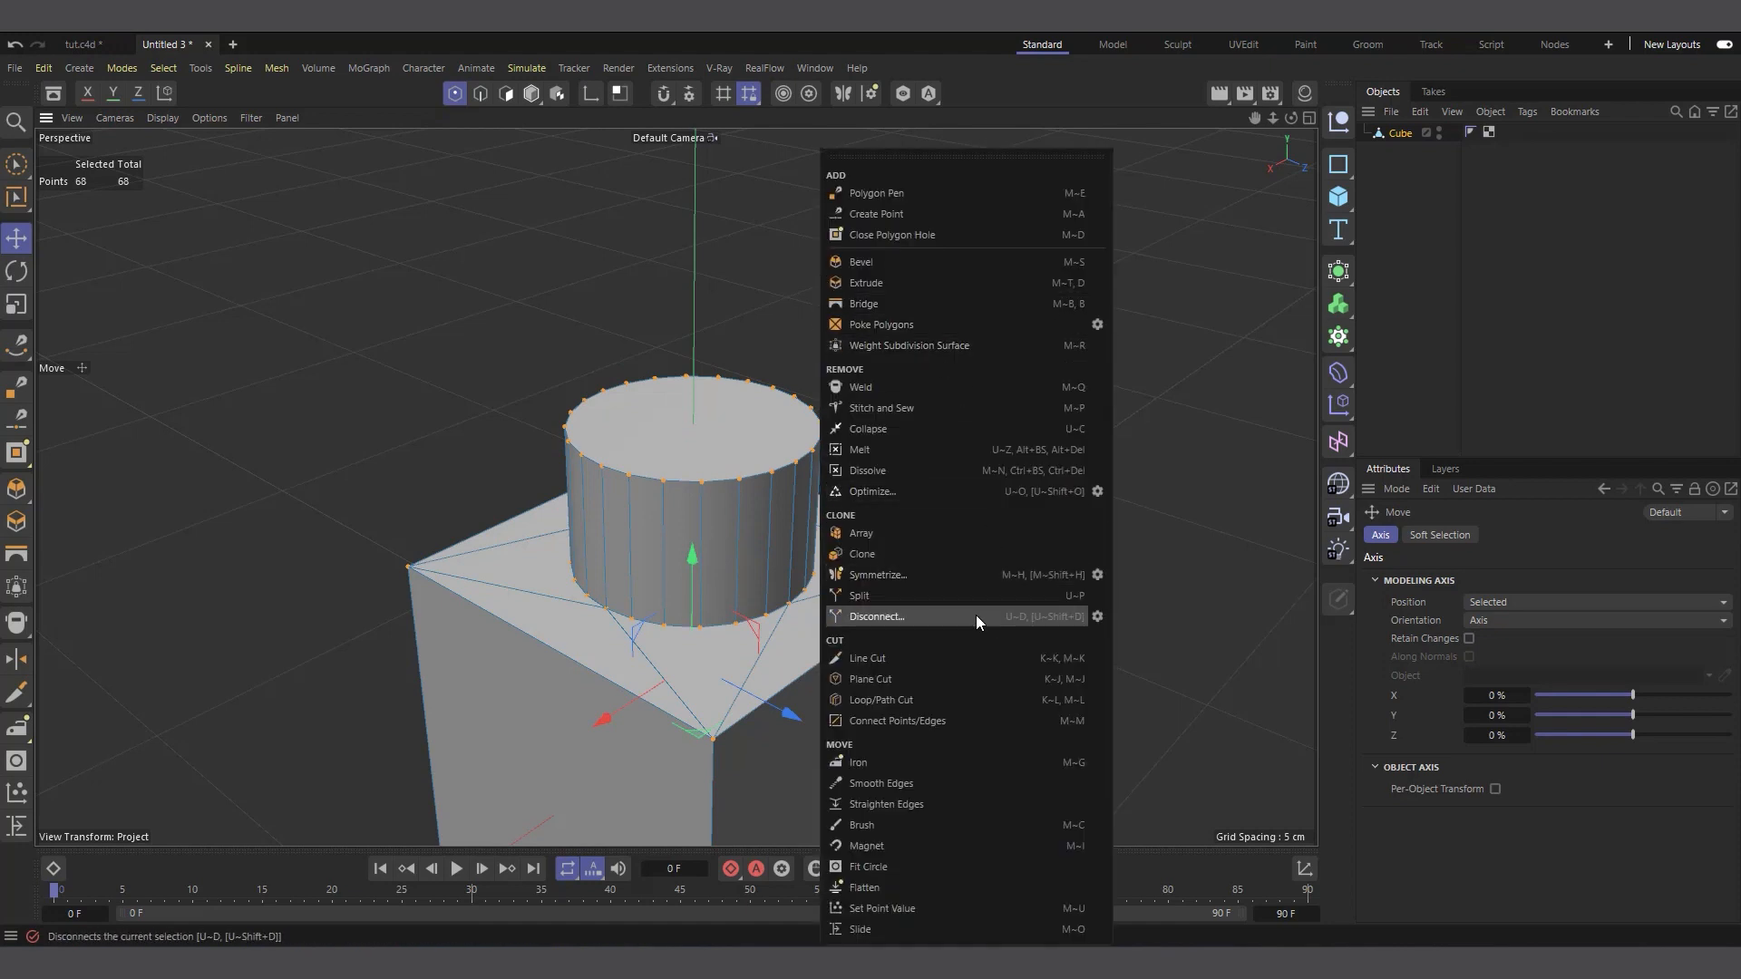
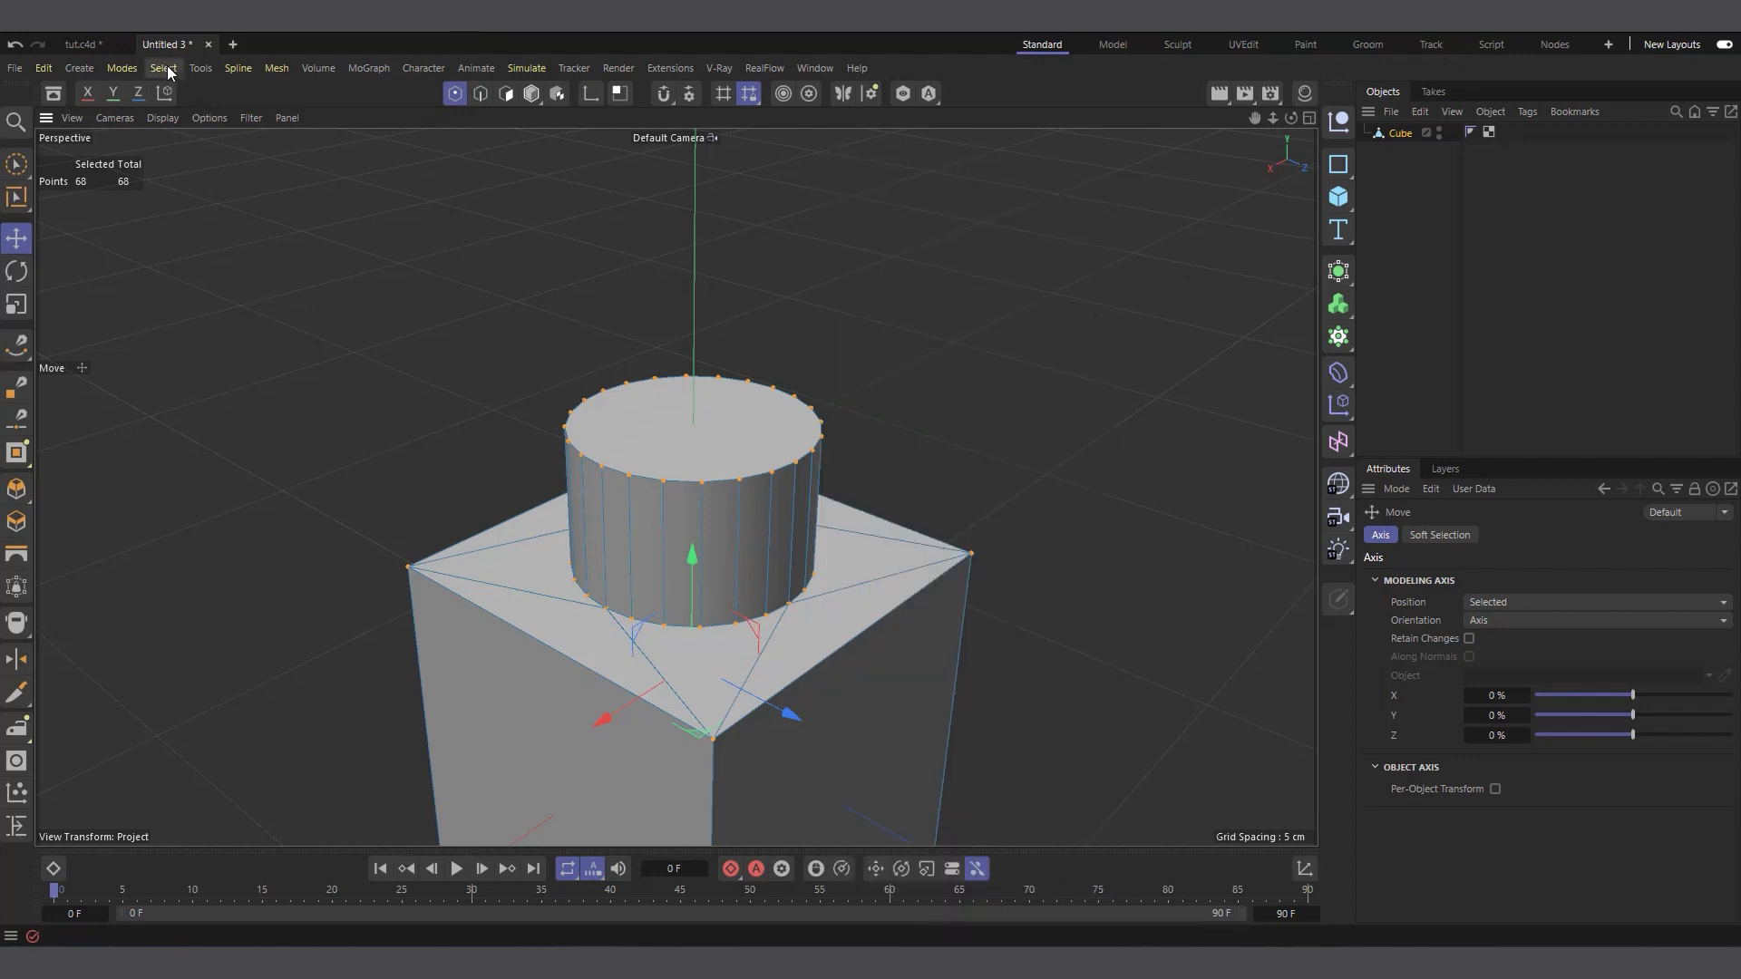
# Run Optimize on the studded brick's selected points to merge its overlapping points
pyautogui.click(271, 68)
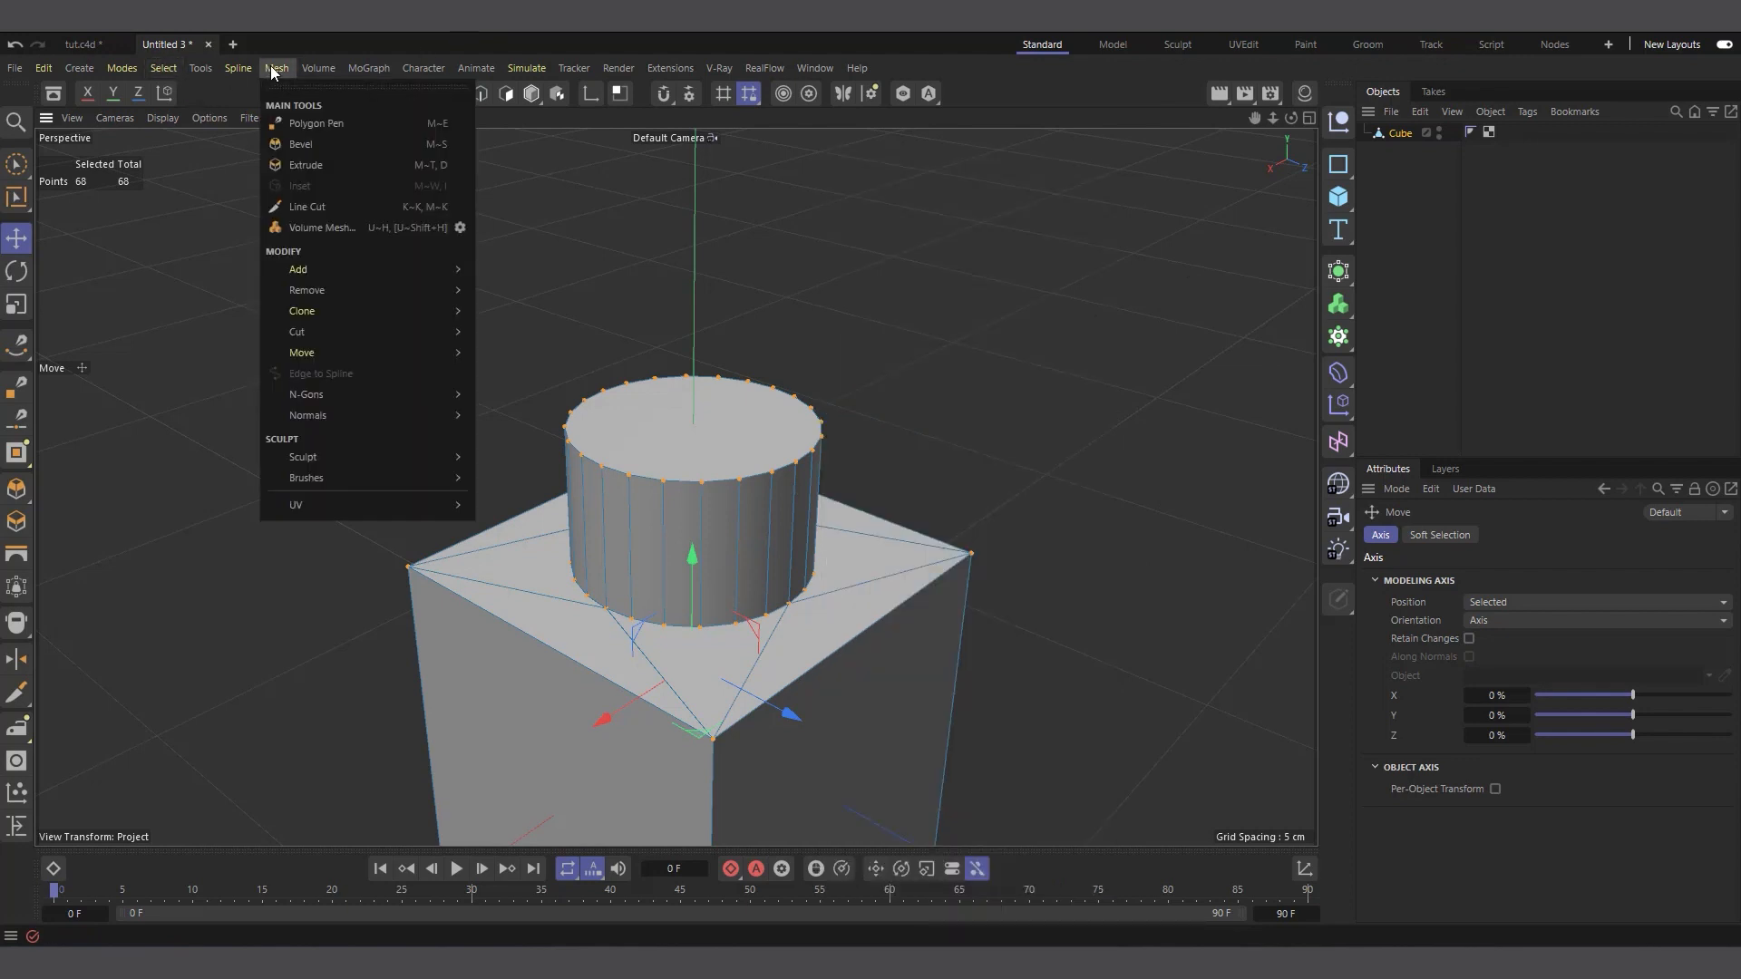
pyautogui.moveTo(317, 289)
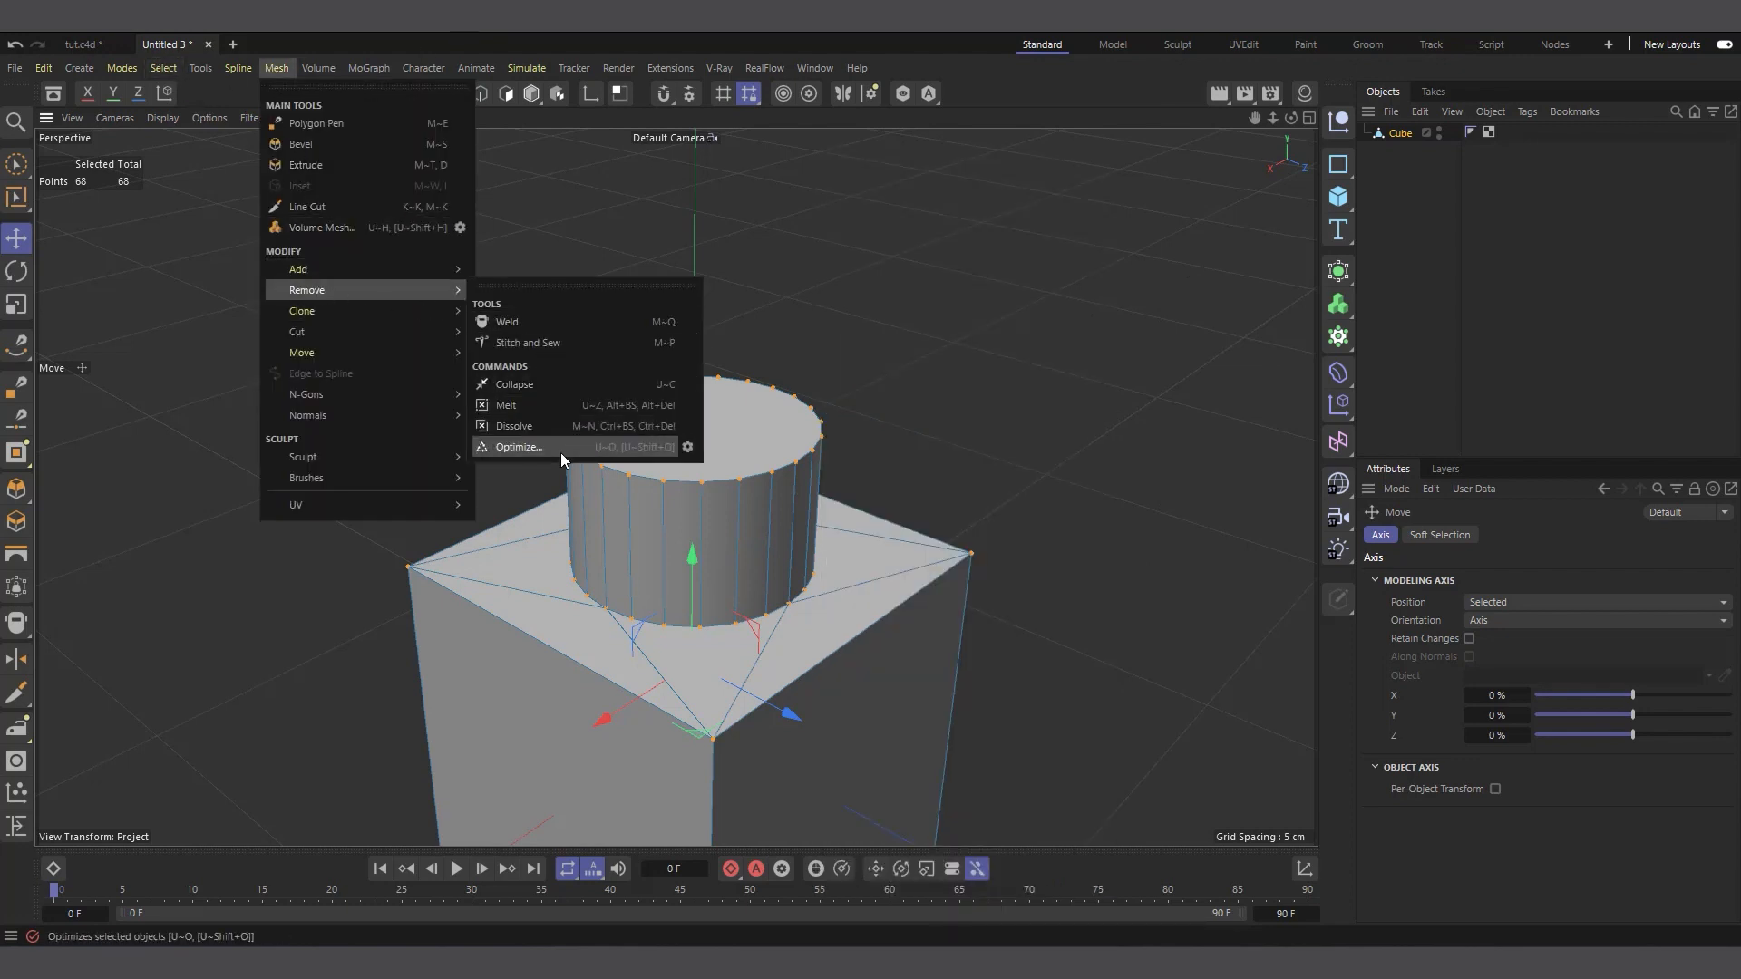
pyautogui.click(513, 449)
pyautogui.scroll(-3, 720, 477)
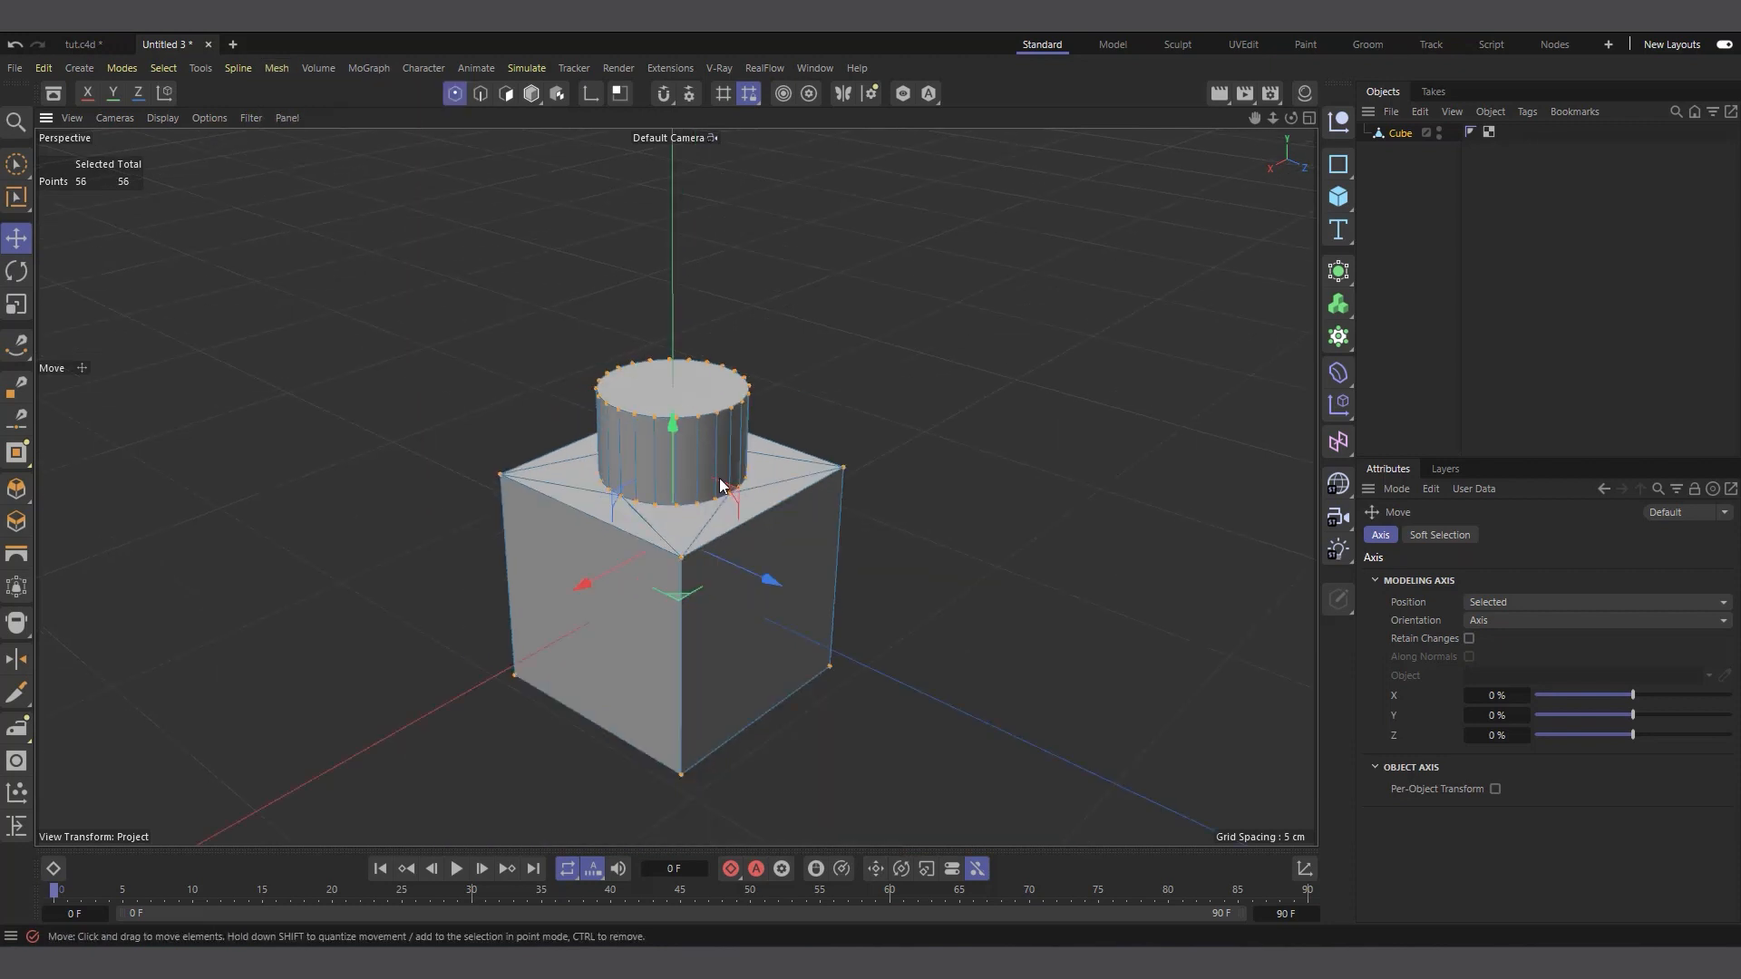
pyautogui.scroll(4, 665, 436)
pyautogui.scroll(-4, 673, 597)
pyautogui.scroll(3, 673, 598)
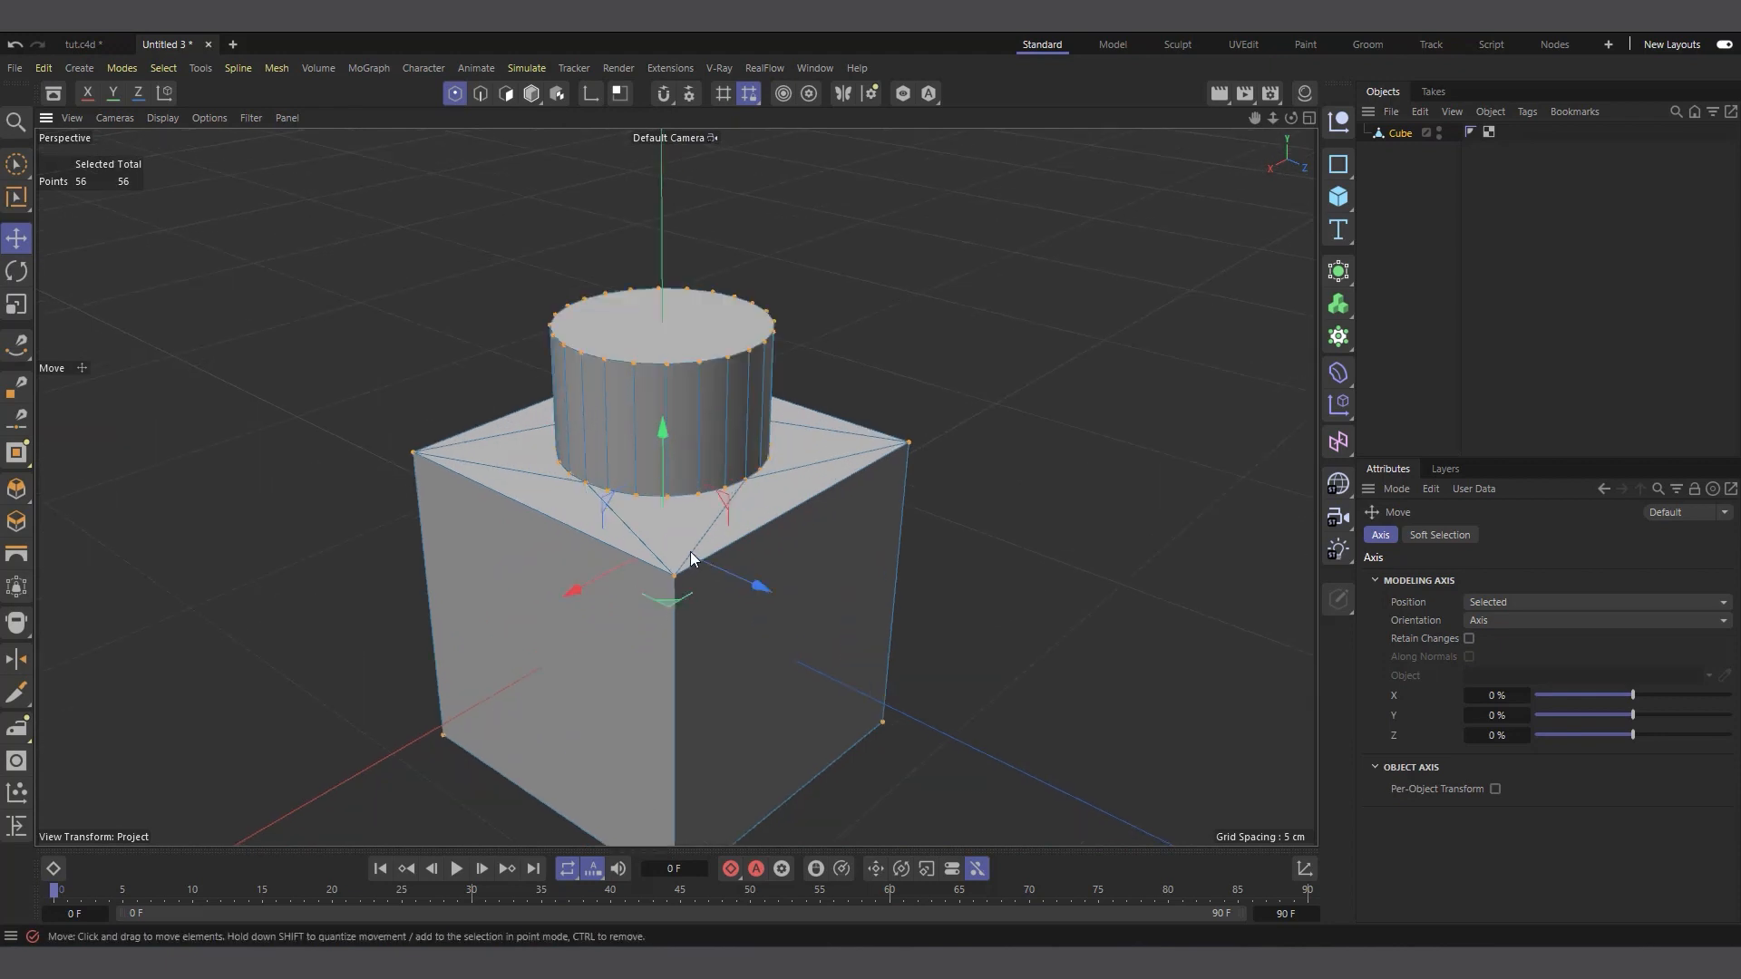
pyautogui.scroll(-2, 686, 572)
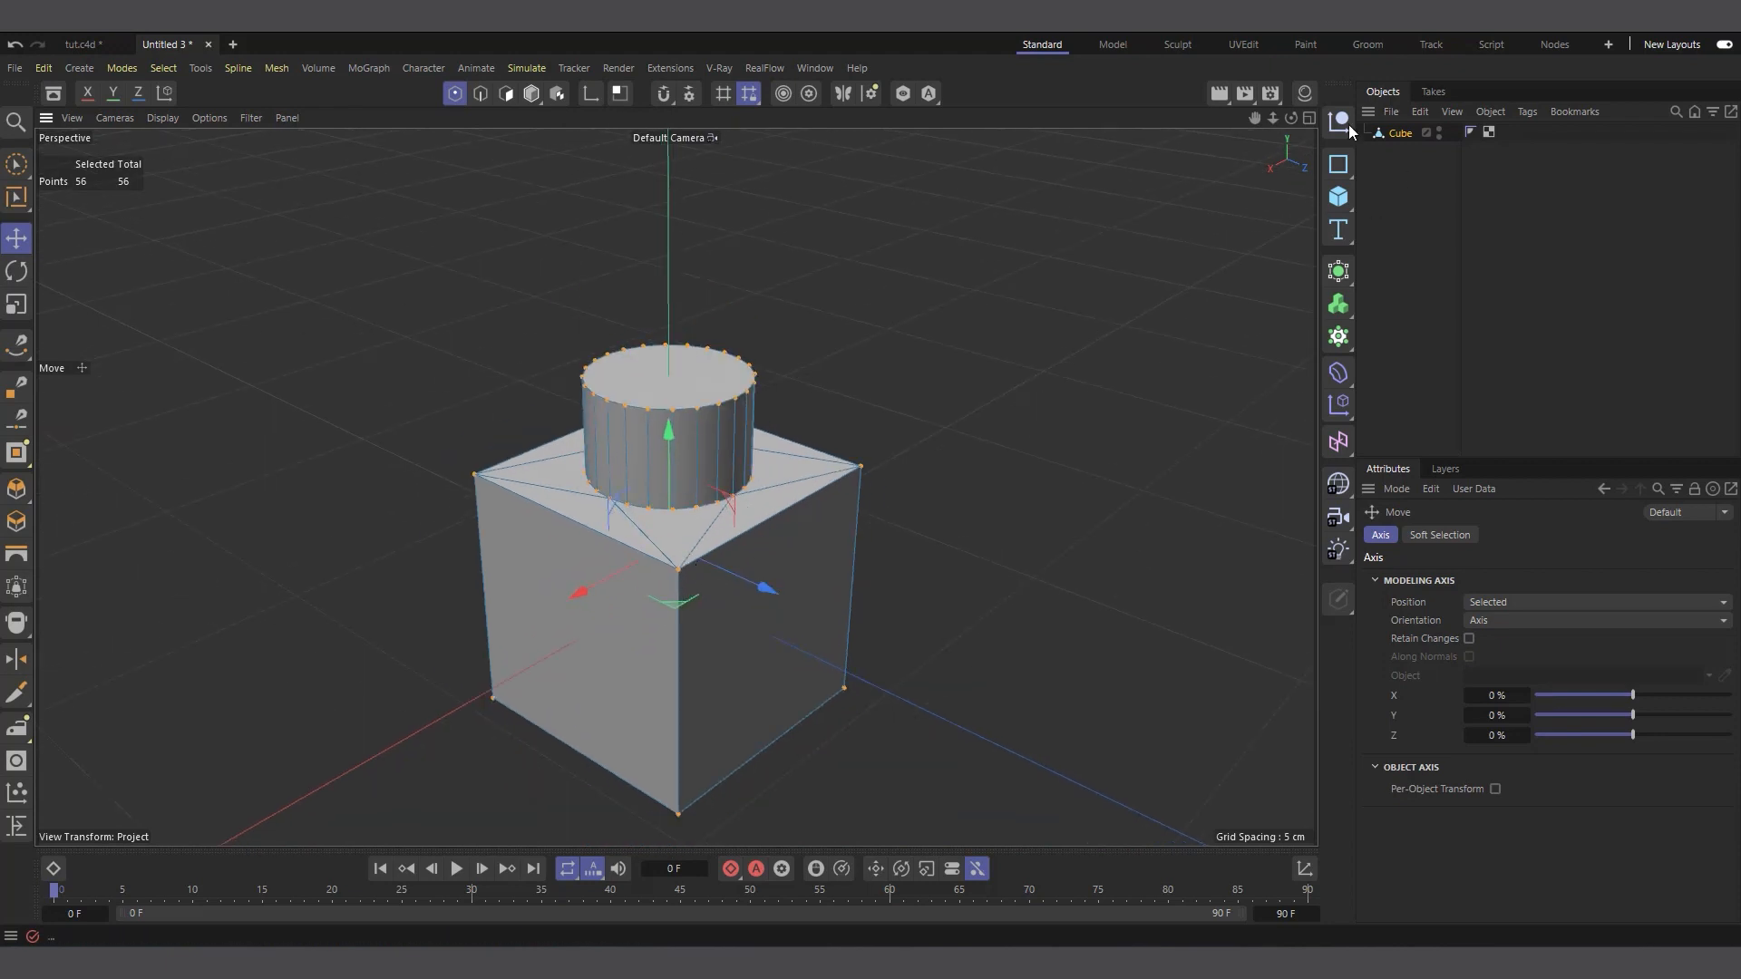
# Add a Bevel deformer and make it a child of the studded brick
pyautogui.moveTo(1291, 118); pyautogui.dragTo(1280, 119)
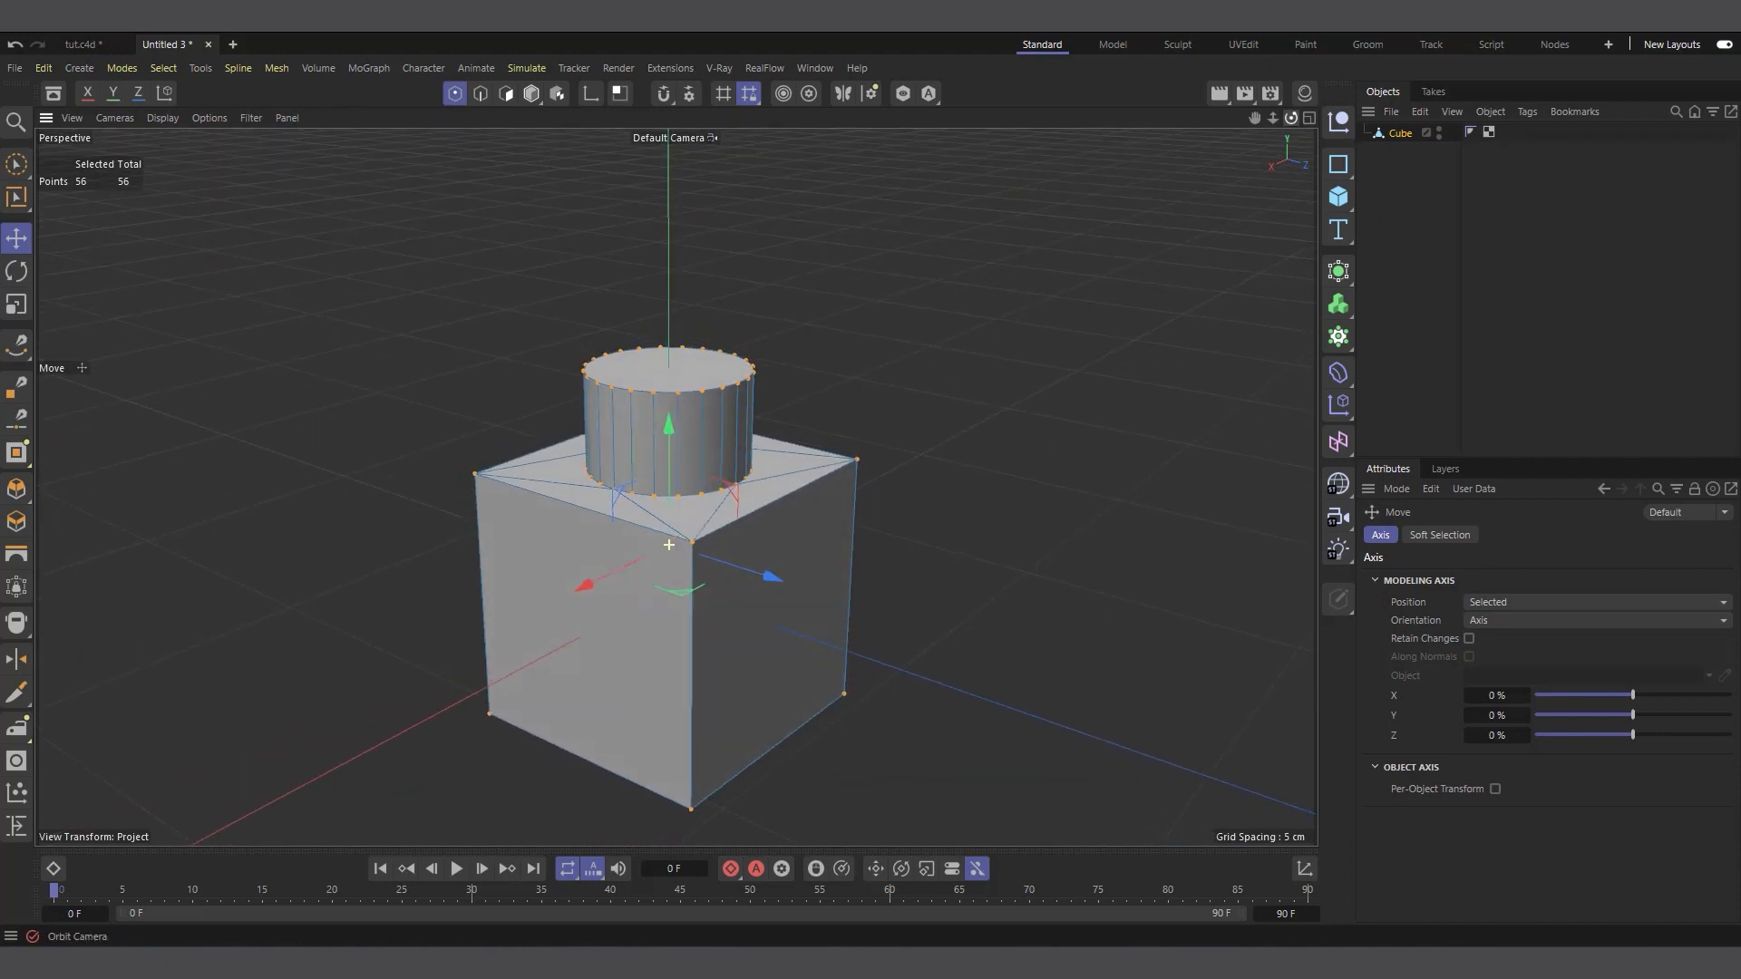
pyautogui.click(1395, 171)
pyautogui.click(1339, 388)
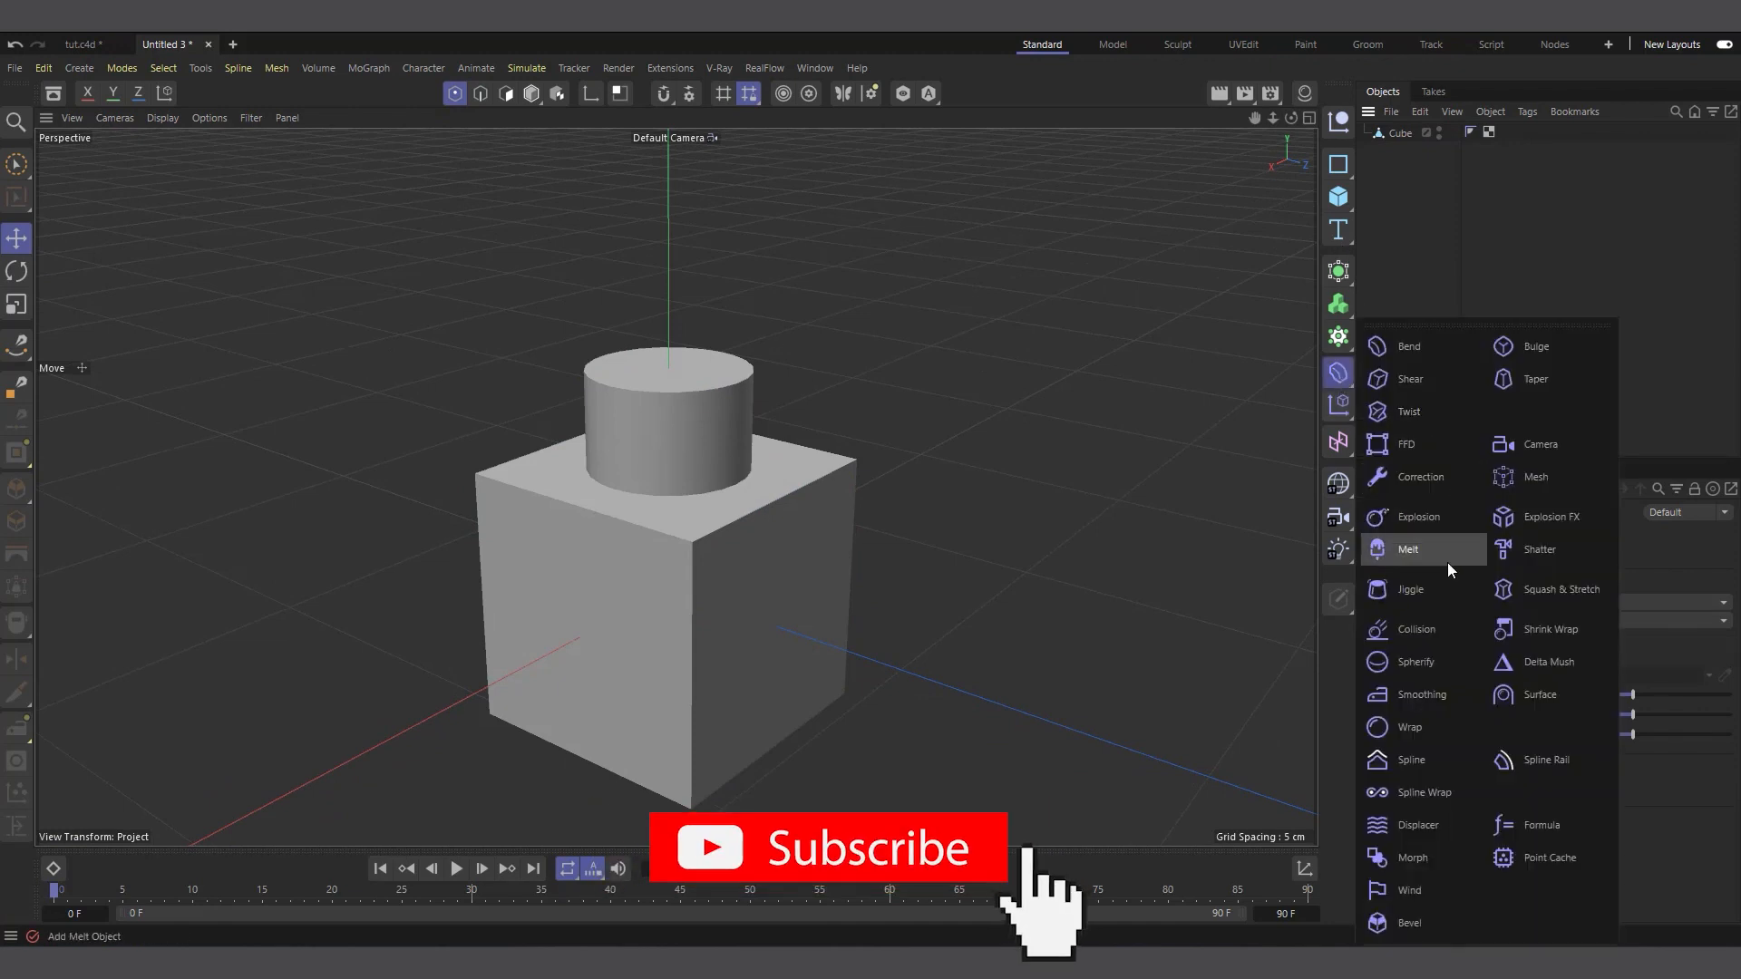
pyautogui.click(1449, 922)
pyautogui.moveTo(1390, 138); pyautogui.dragTo(1390, 150)
pyautogui.scroll(3, 792, 420)
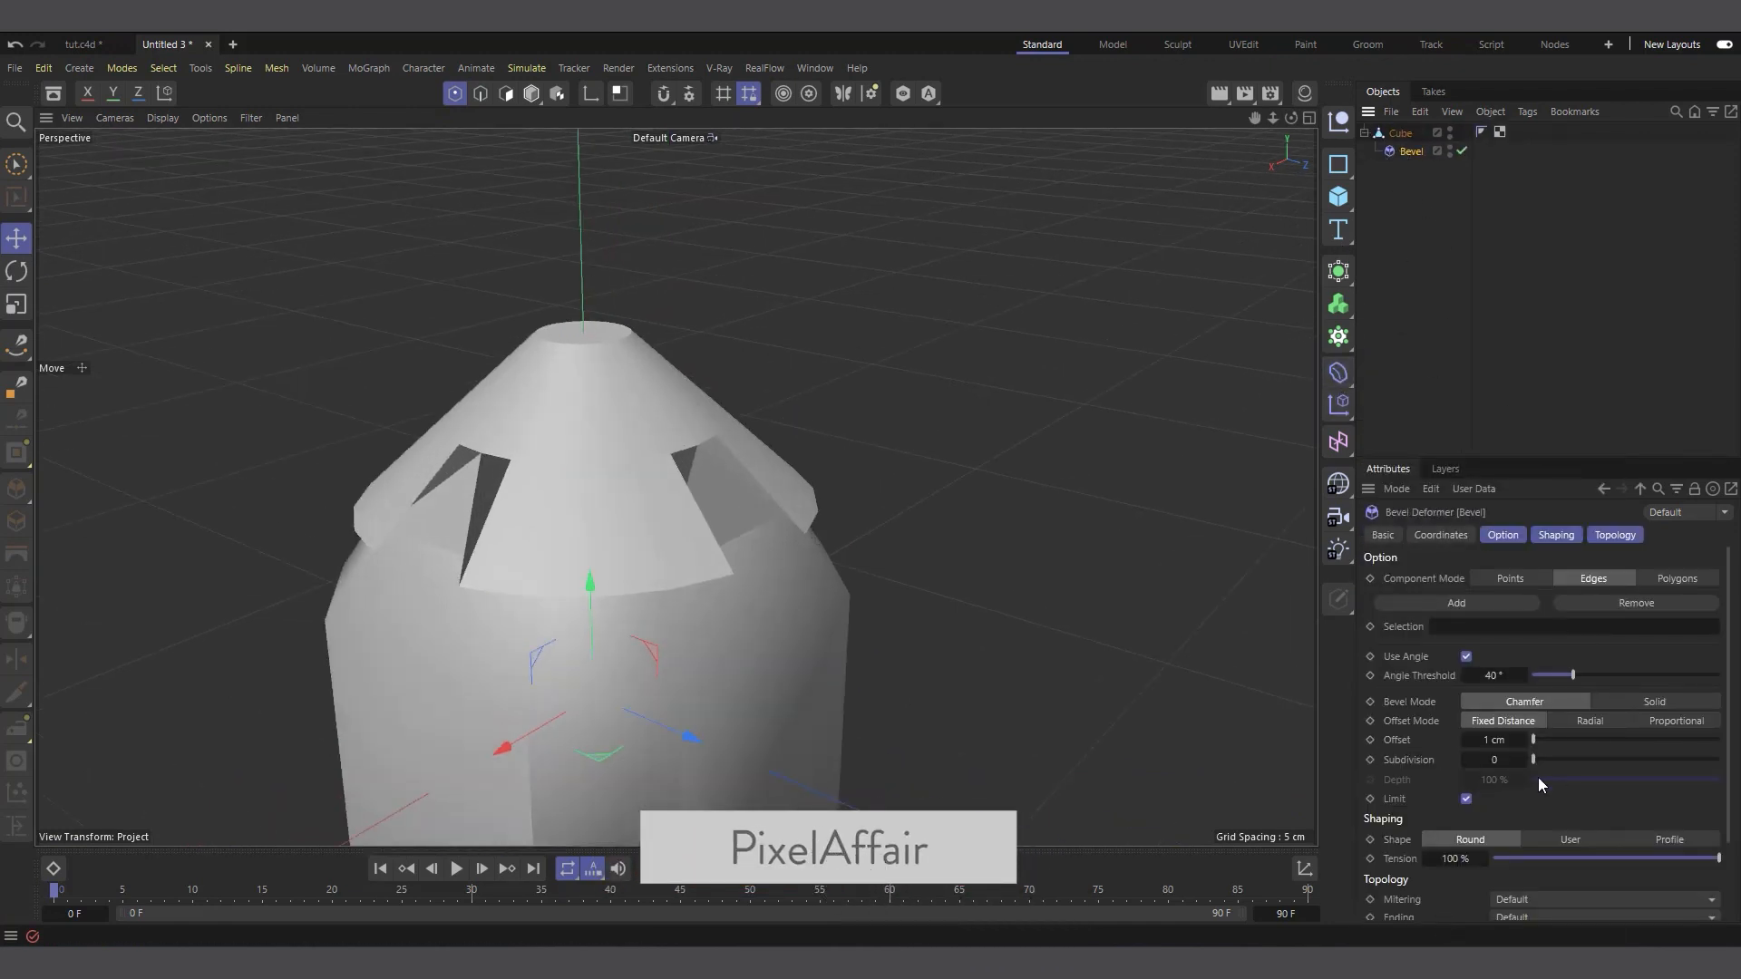
# Set the Bevel deformer's offset to 0.05 cm and its subdivision to 3
pyautogui.doubleClick(1491, 737)
pyautogui.write('.')
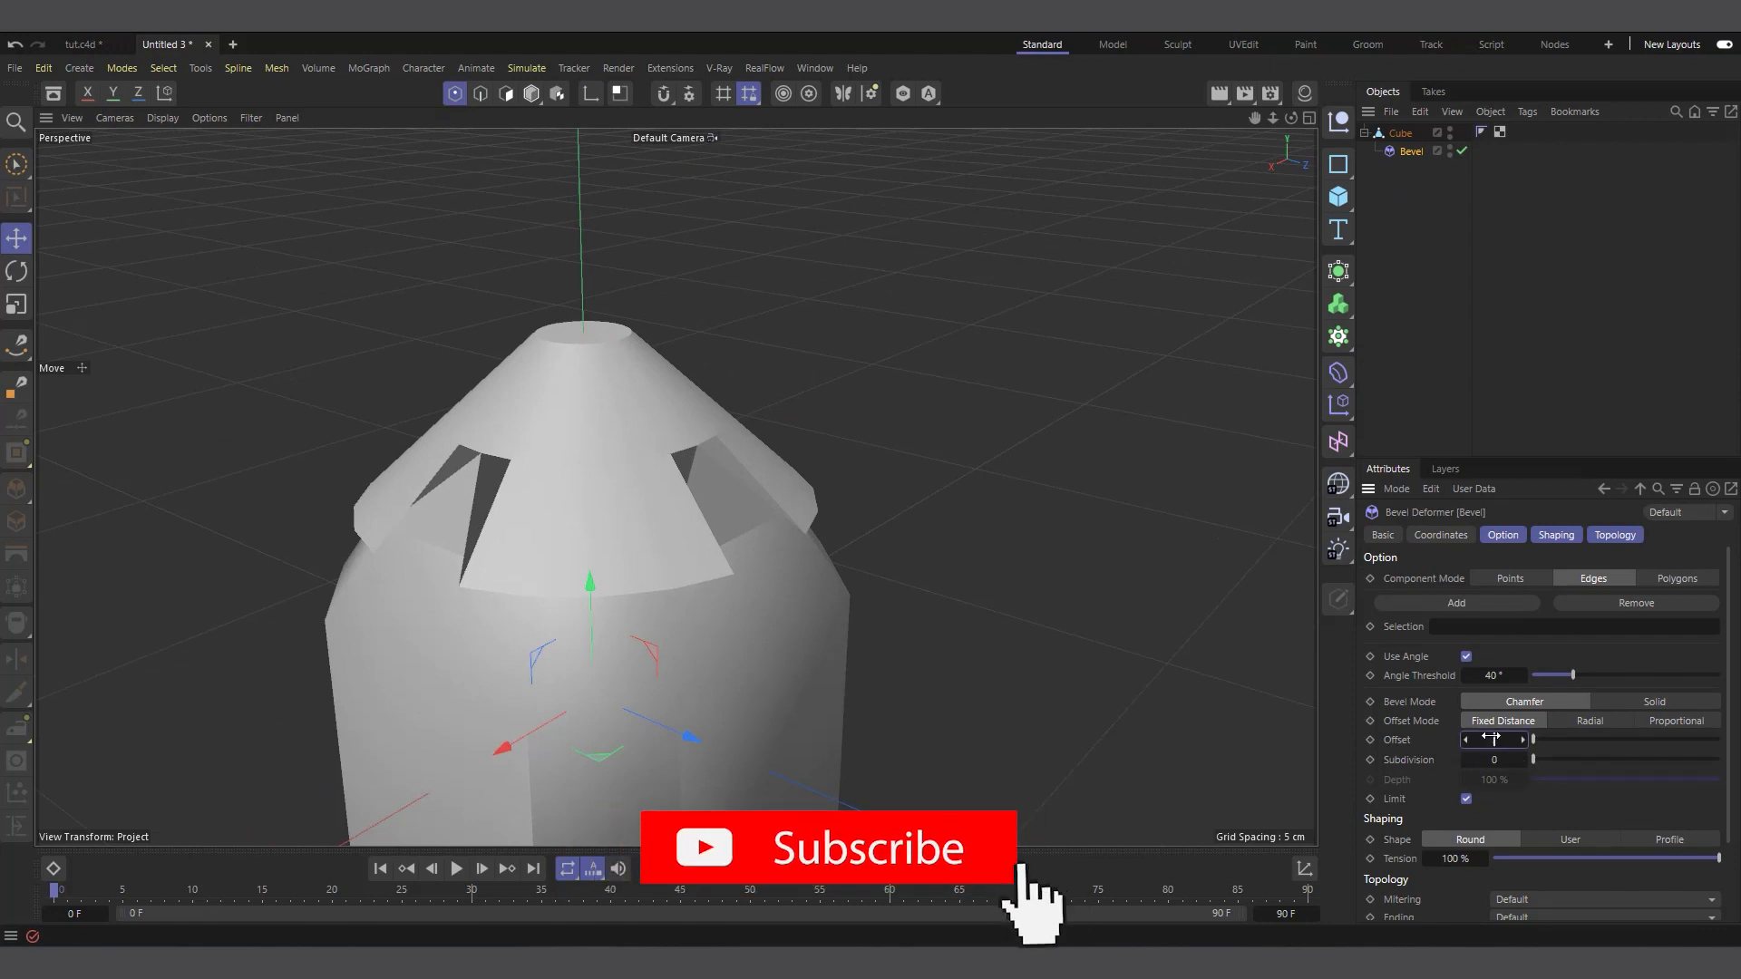
pyautogui.write('05')
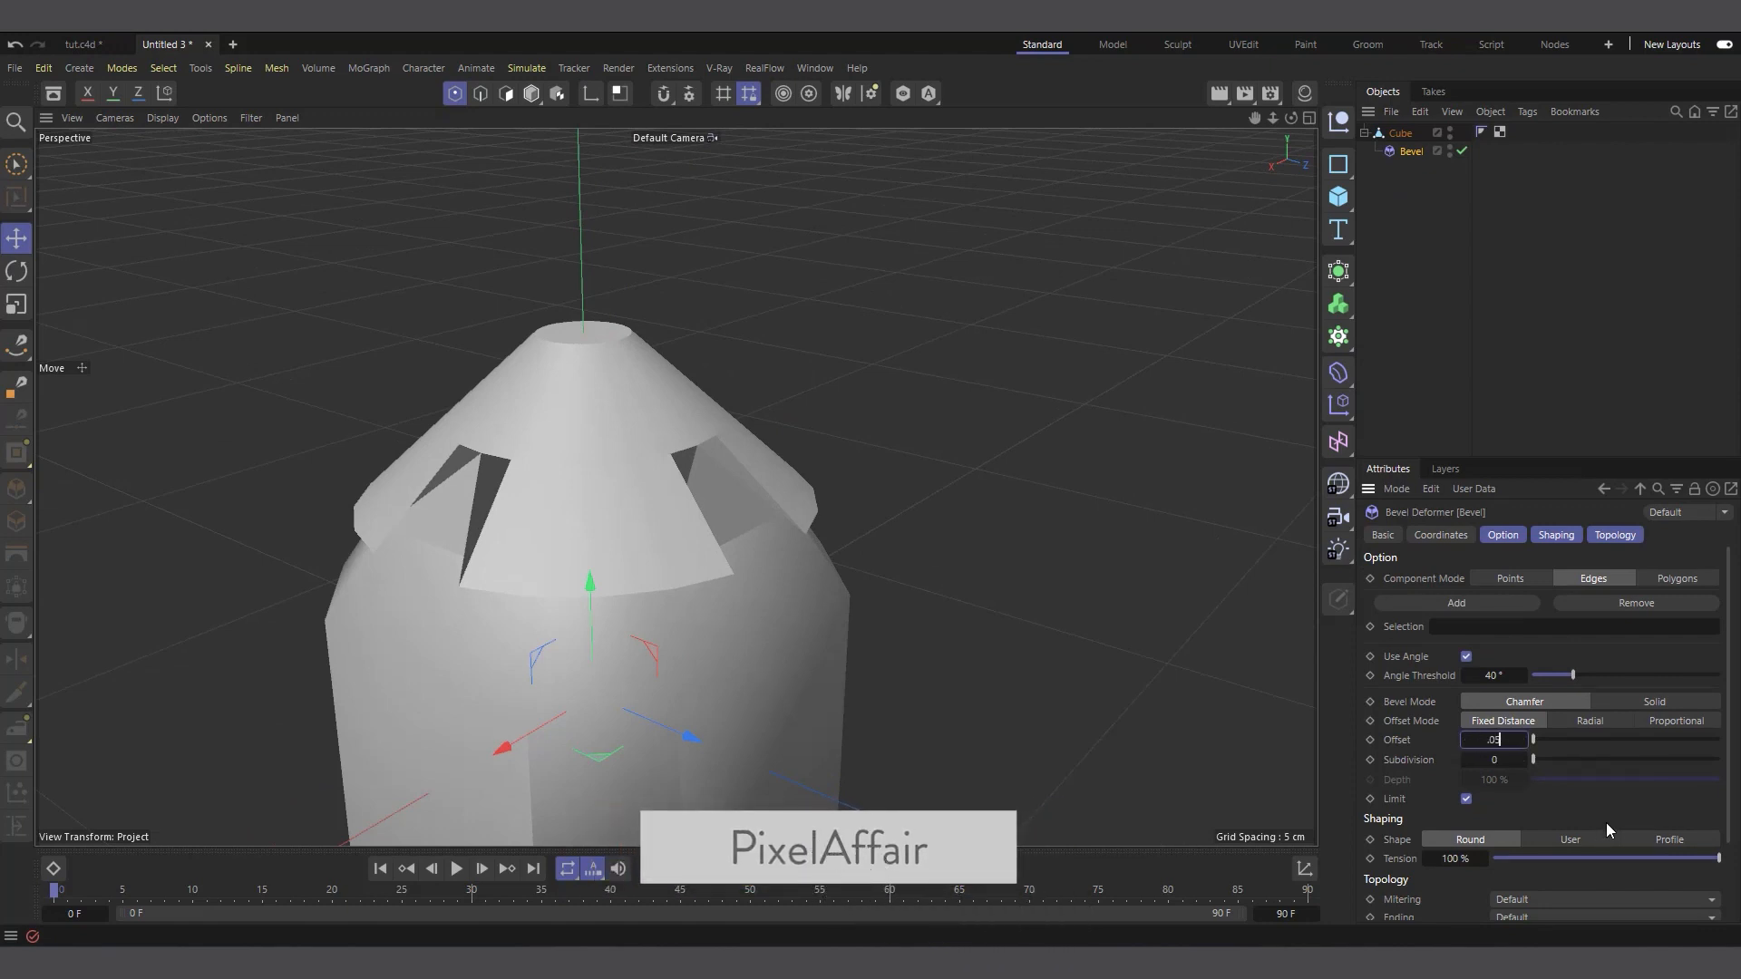
pyautogui.press('Return')
pyautogui.scroll(2, 641, 417)
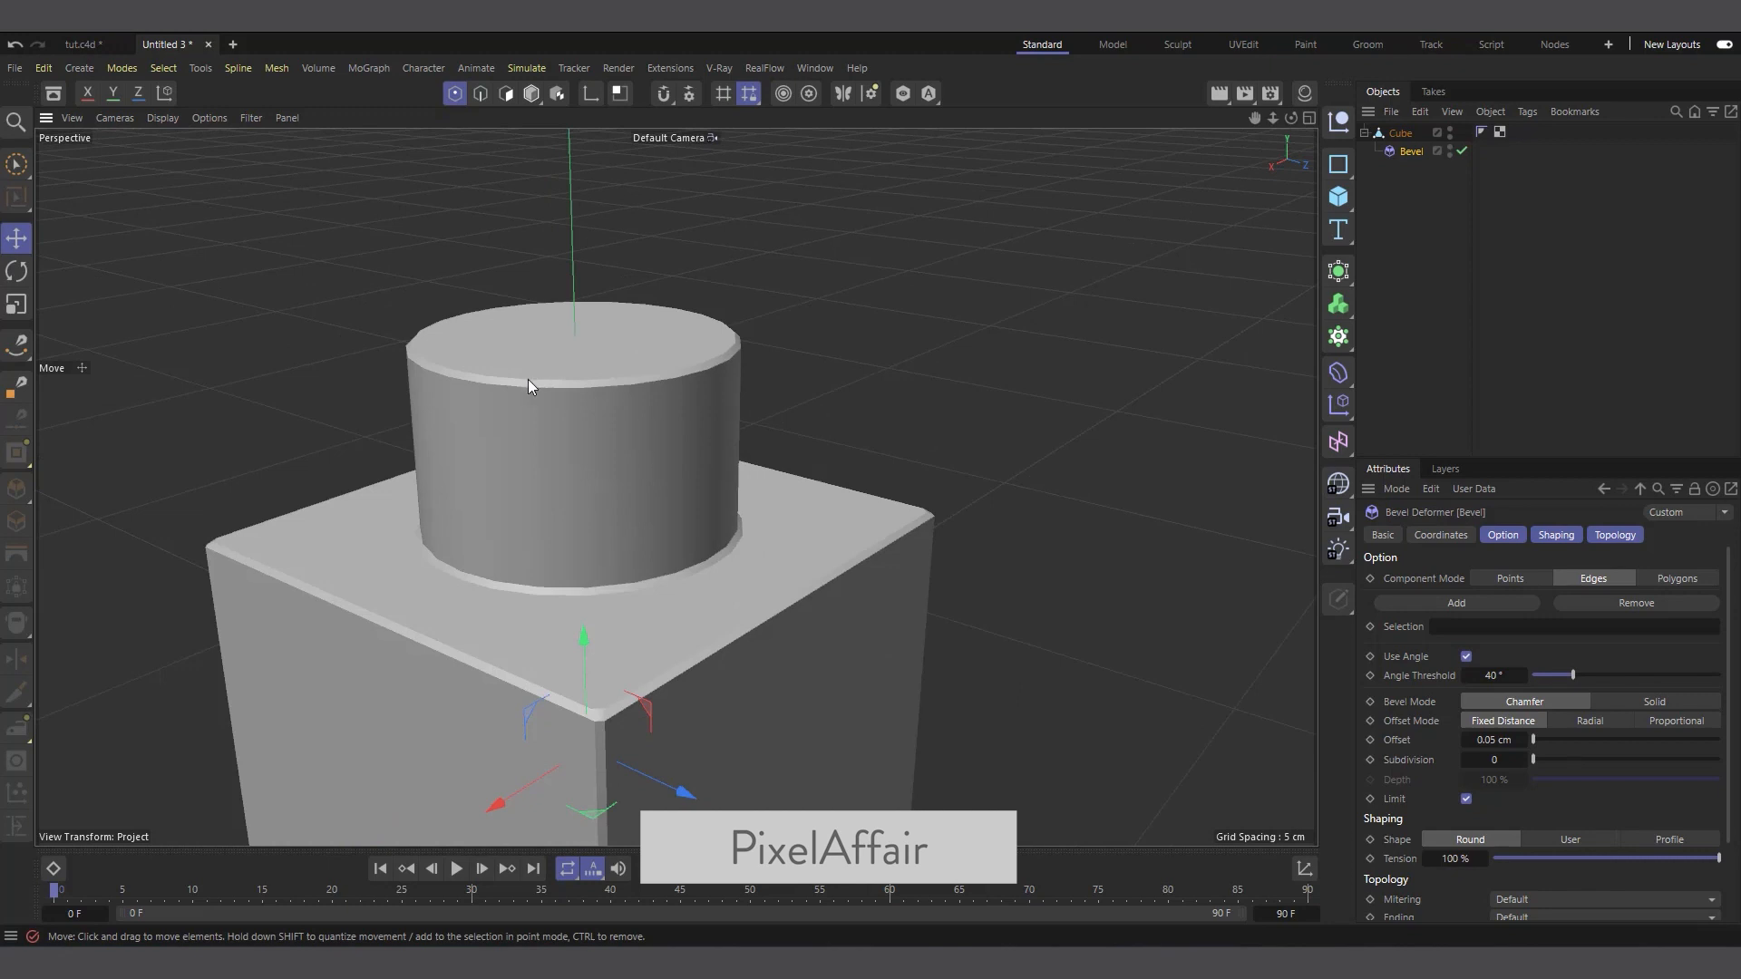
pyautogui.click(1522, 758)
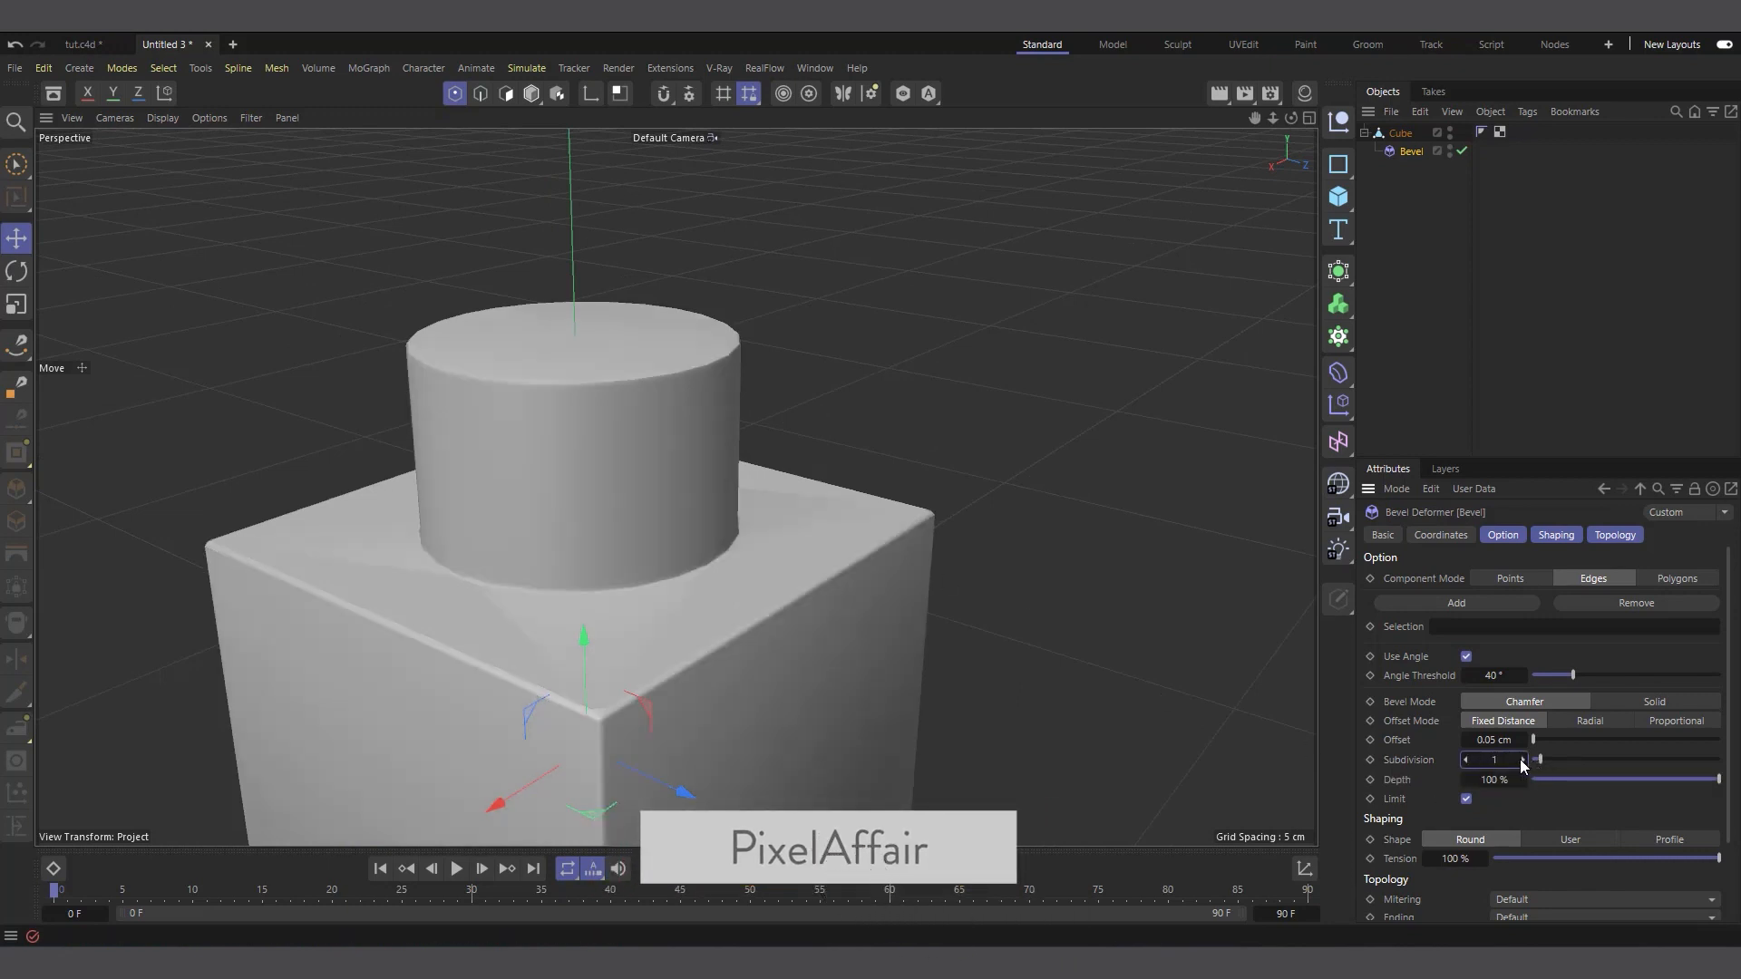
pyautogui.click(1522, 756)
pyautogui.click(1523, 757)
pyautogui.scroll(-3, 754, 519)
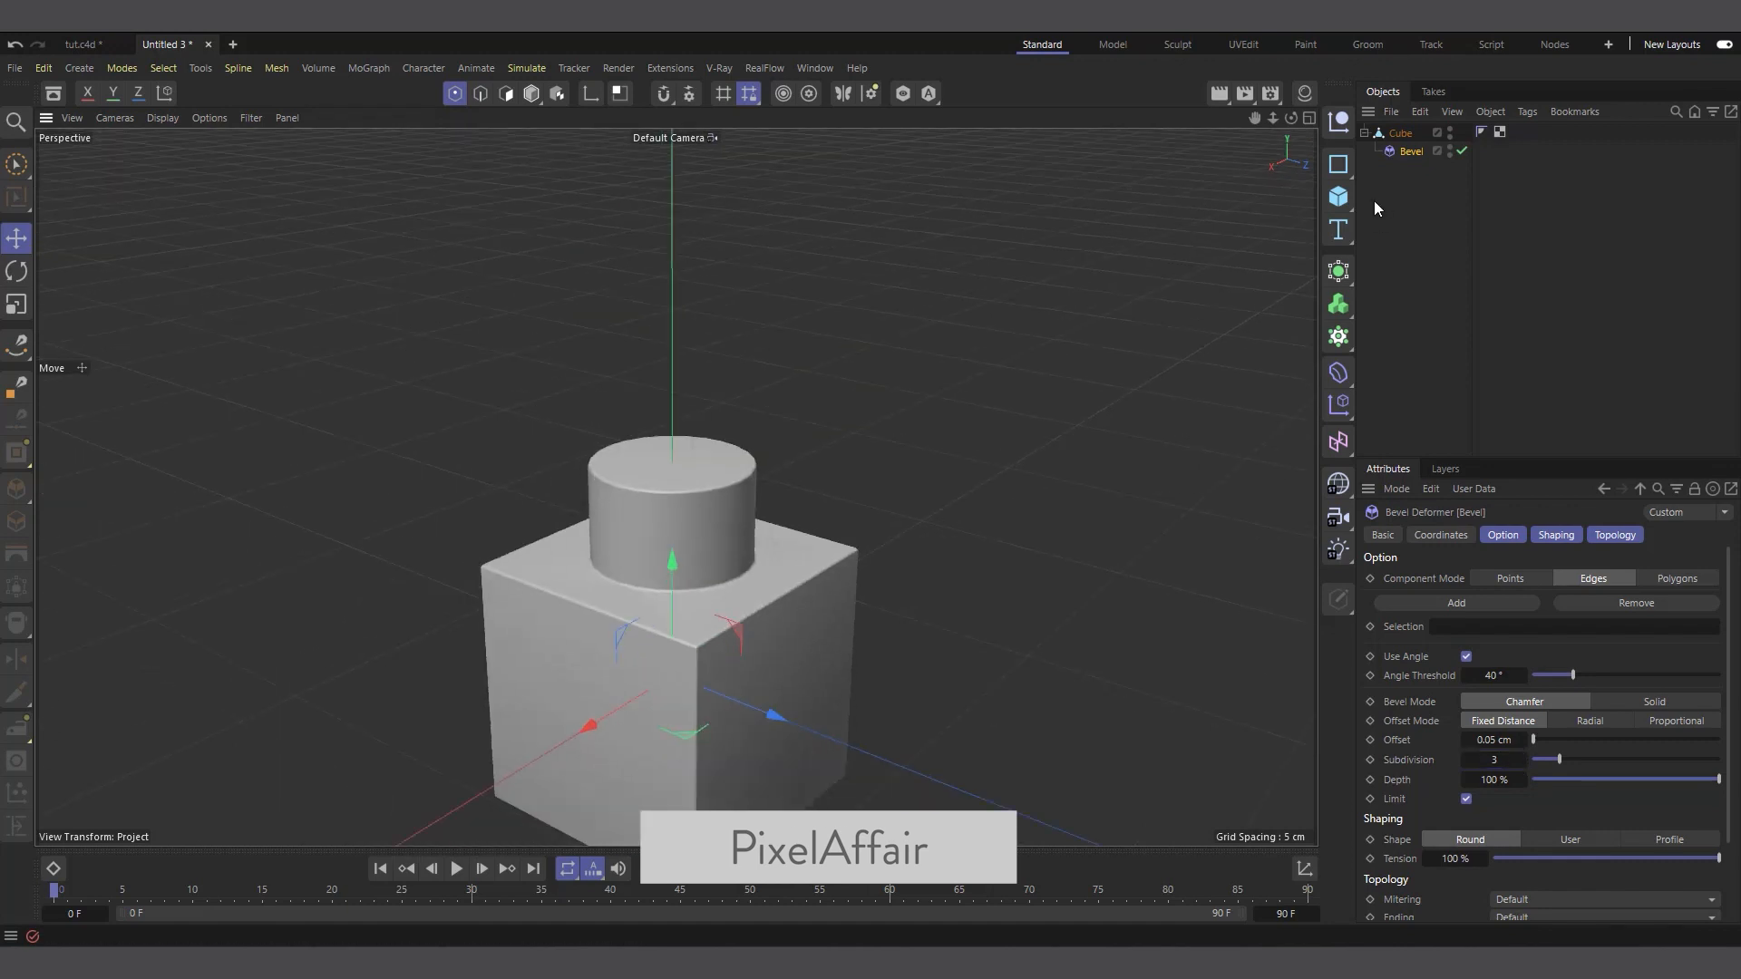
# Create a baked copy of the beveled brick with Current State to Object and hide the original brick
pyautogui.click(1375, 134)
pyautogui.click(1365, 133)
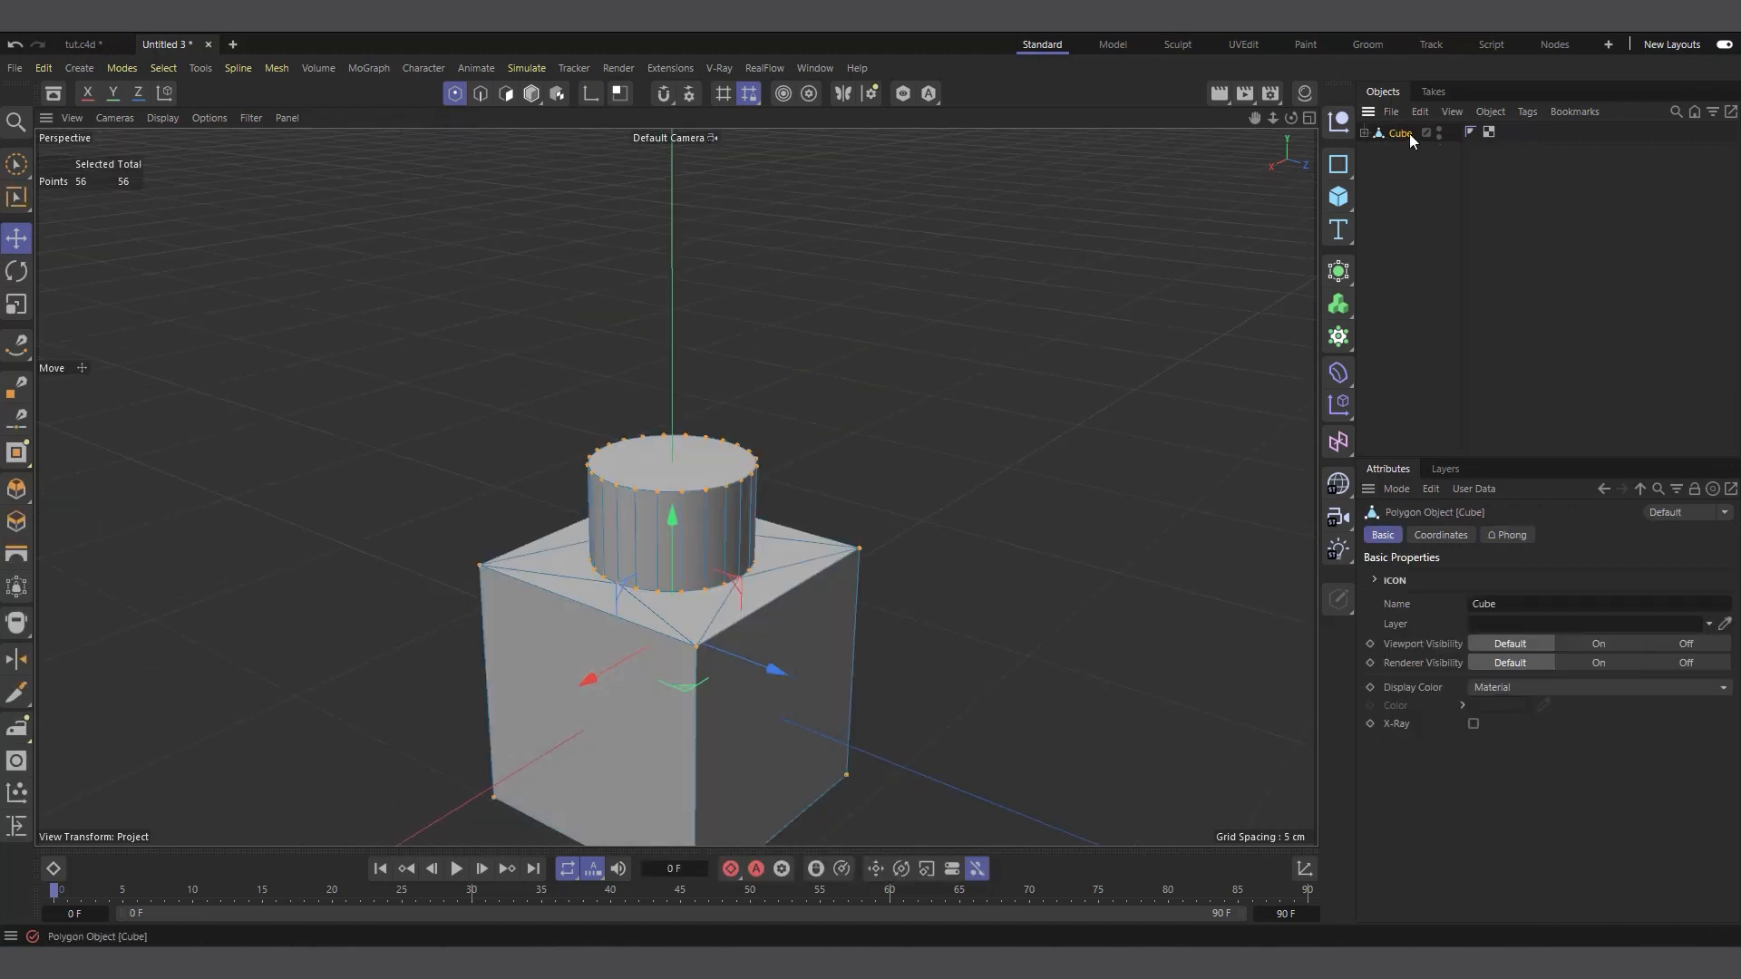
pyautogui.click(1491, 112)
pyautogui.moveTo(1536, 187)
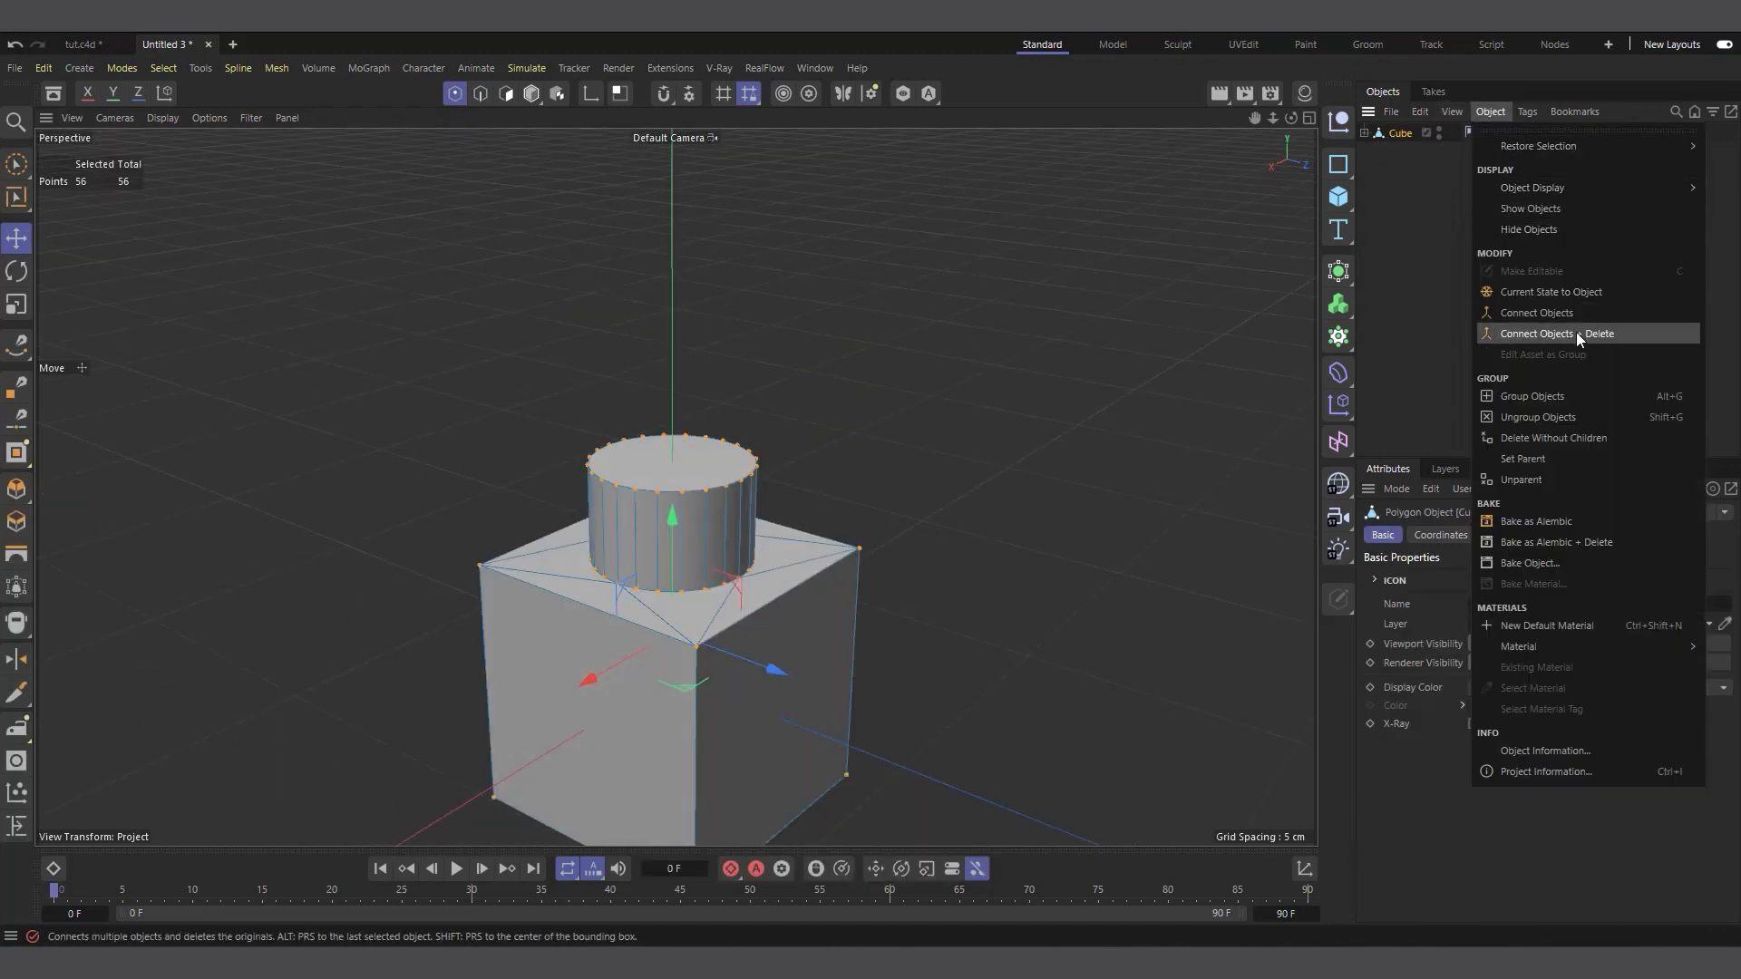
pyautogui.click(1578, 299)
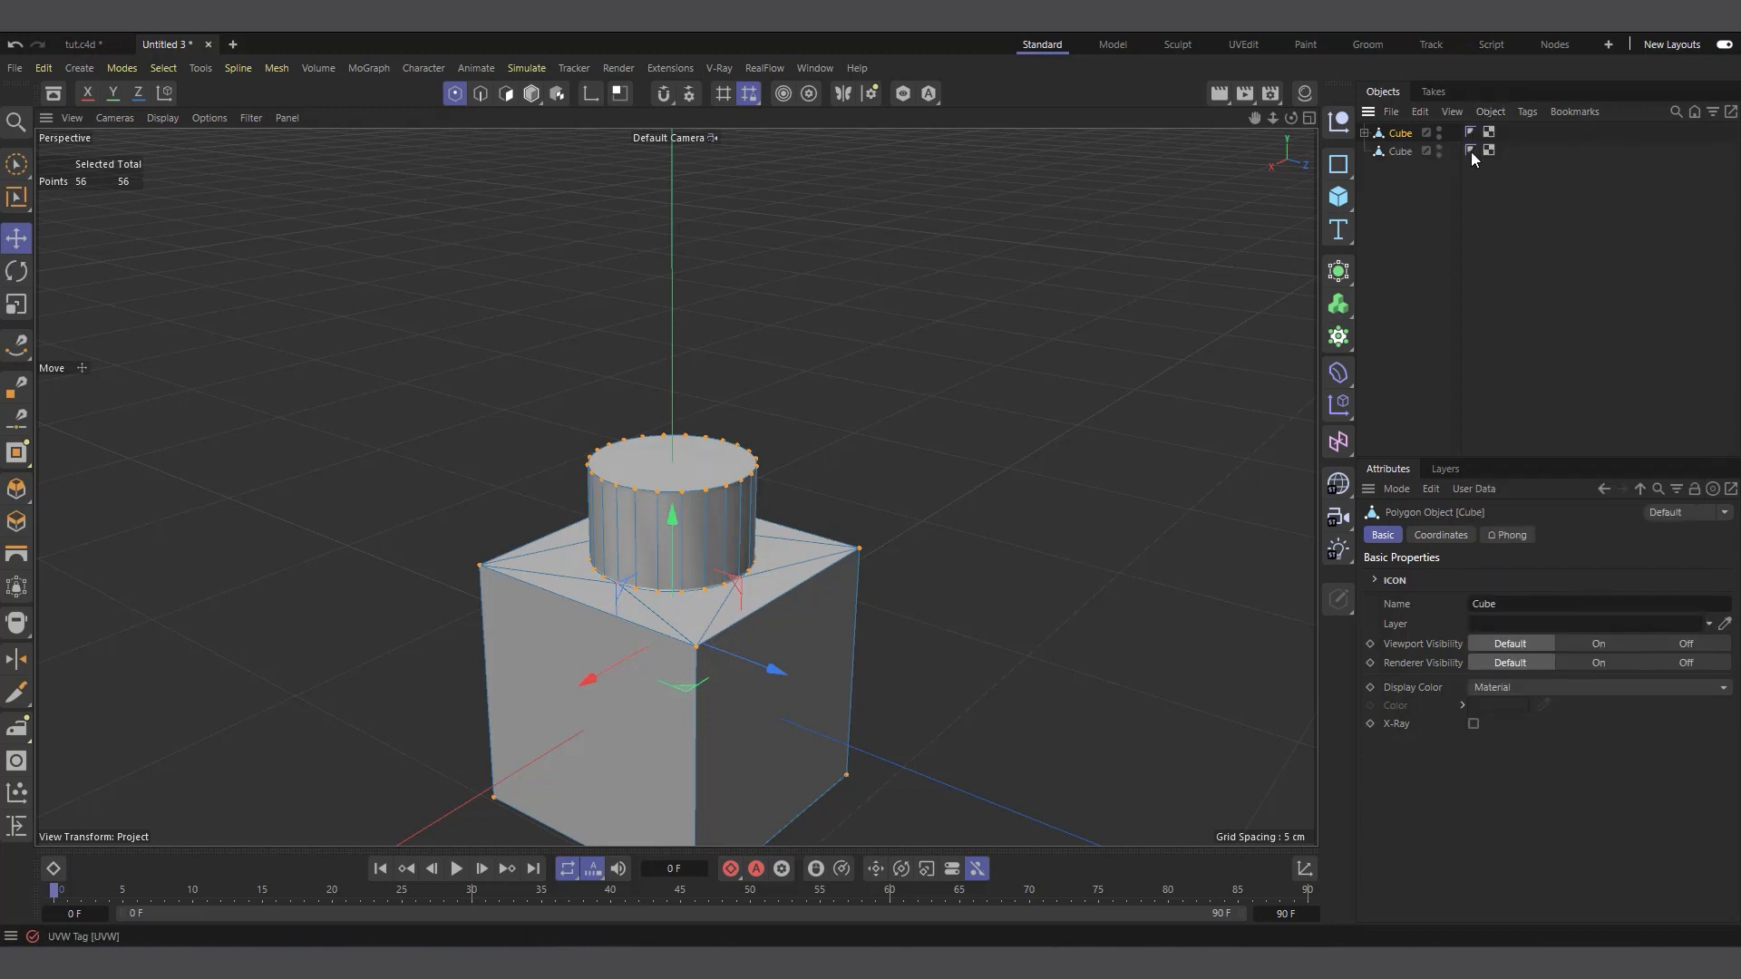
pyautogui.click(1434, 145)
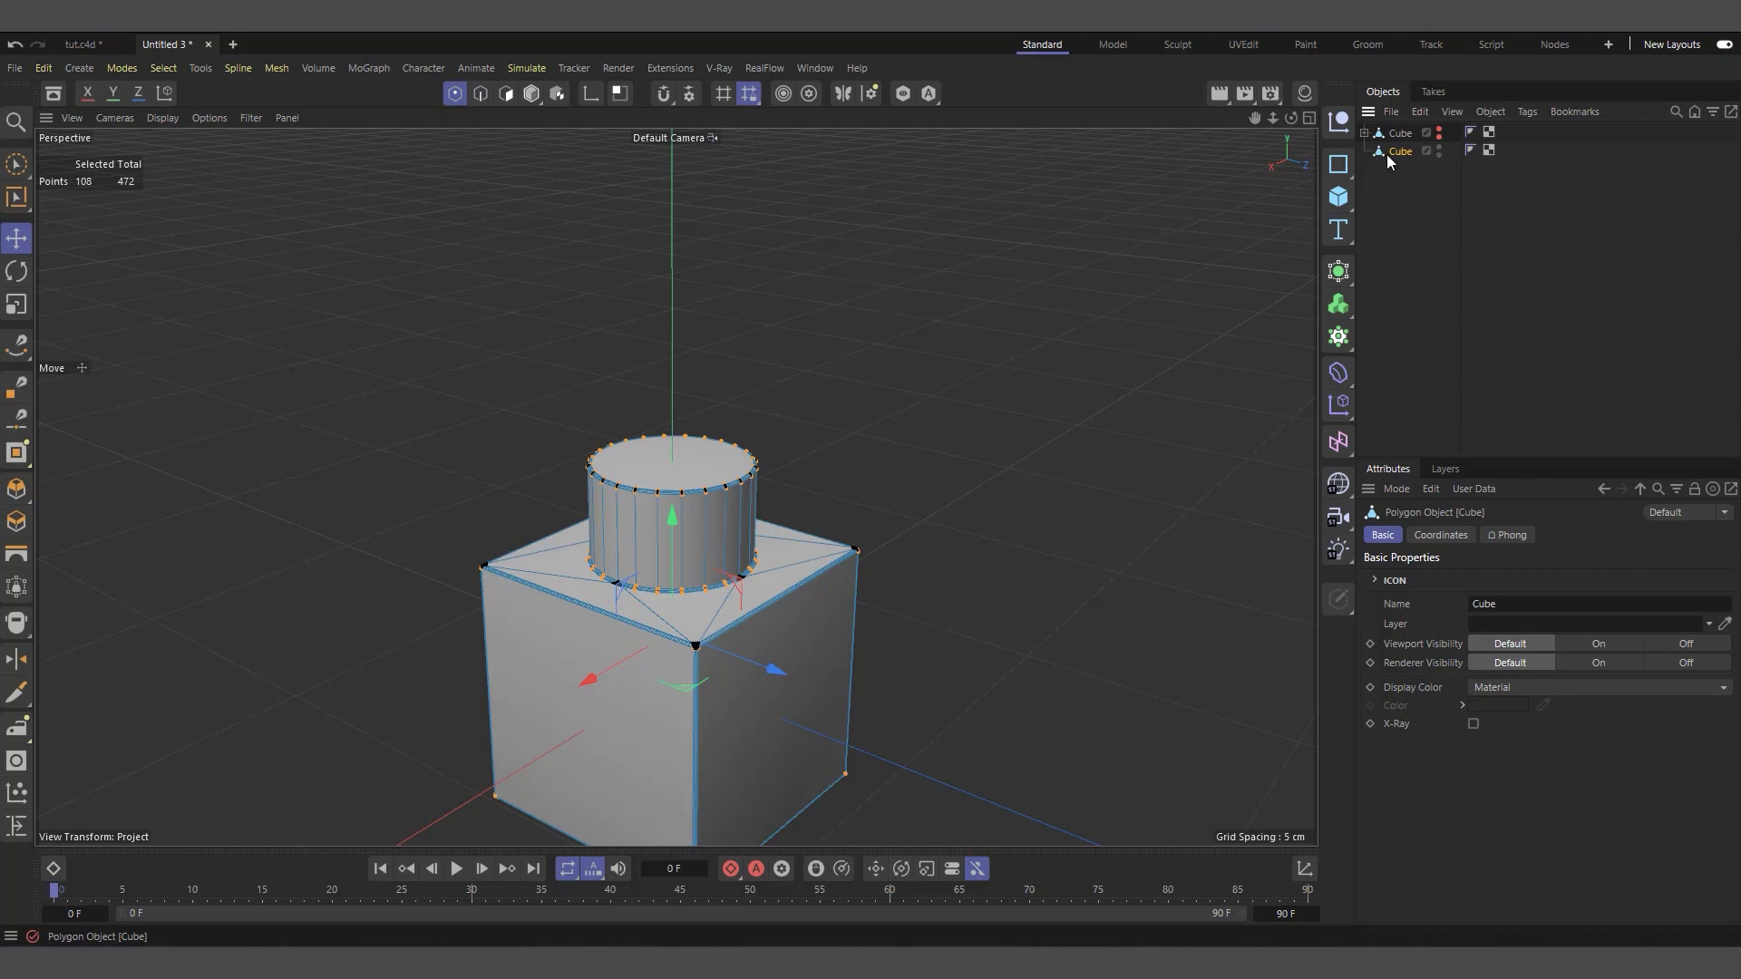
pyautogui.click(1377, 258)
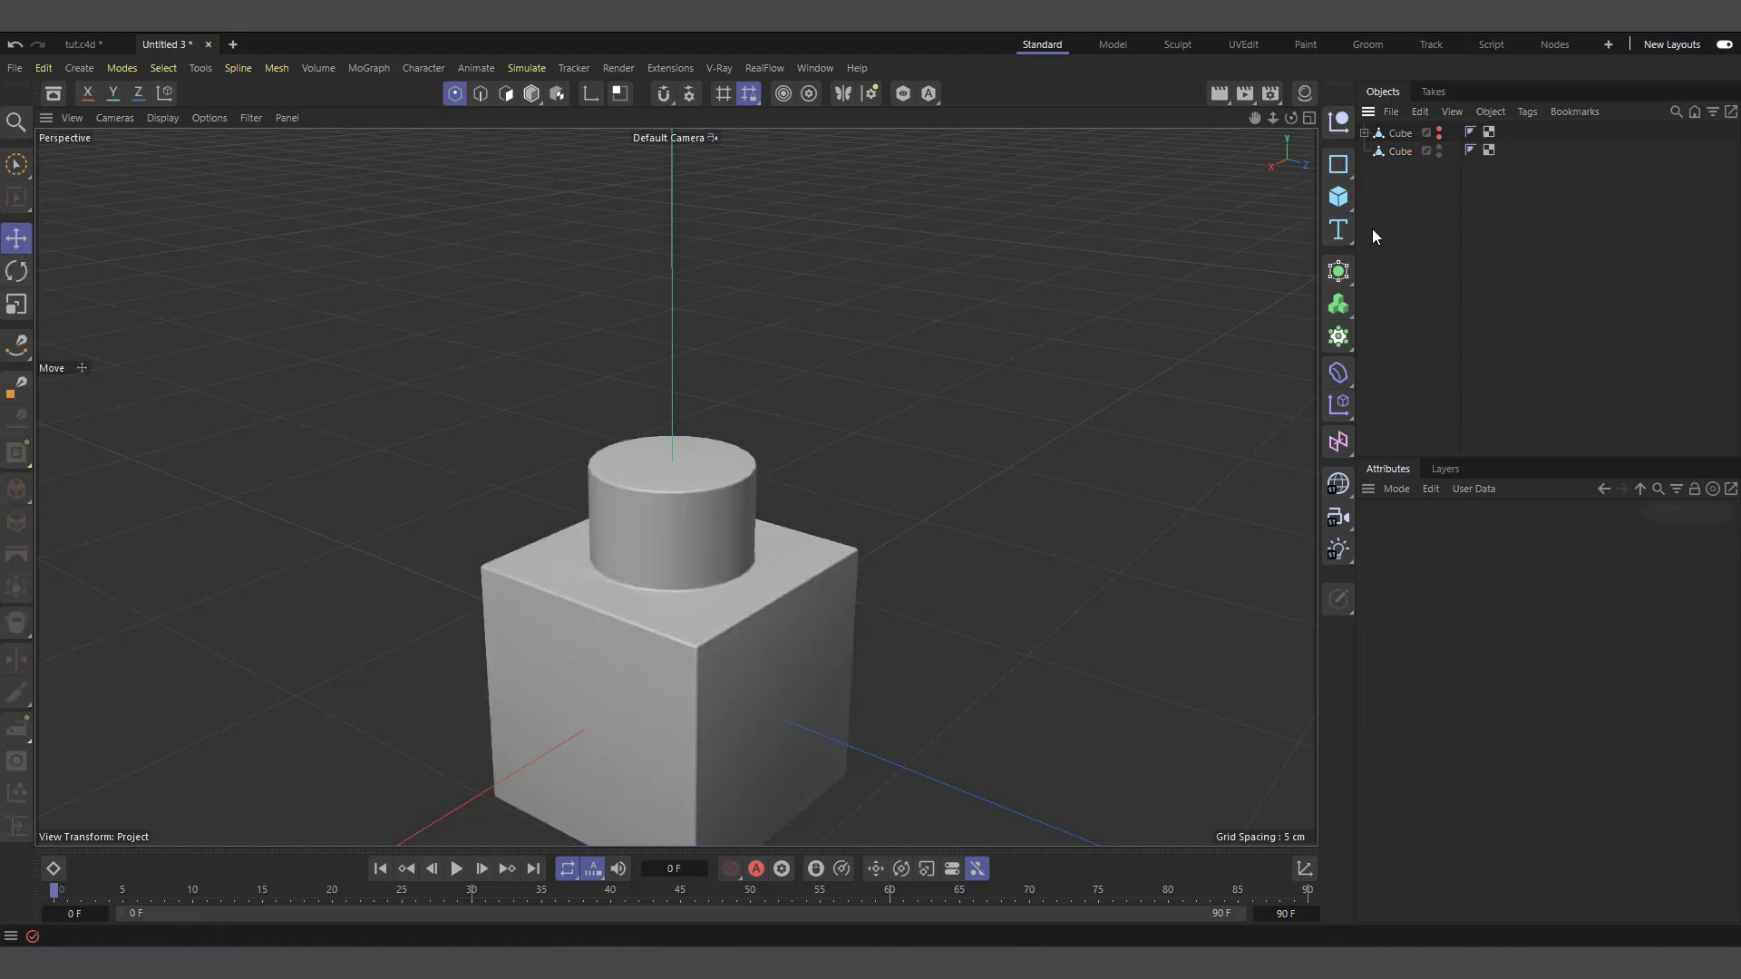
# Copy the baked brick in model mode and paste it into the tut.c4d project
pyautogui.click(532, 94)
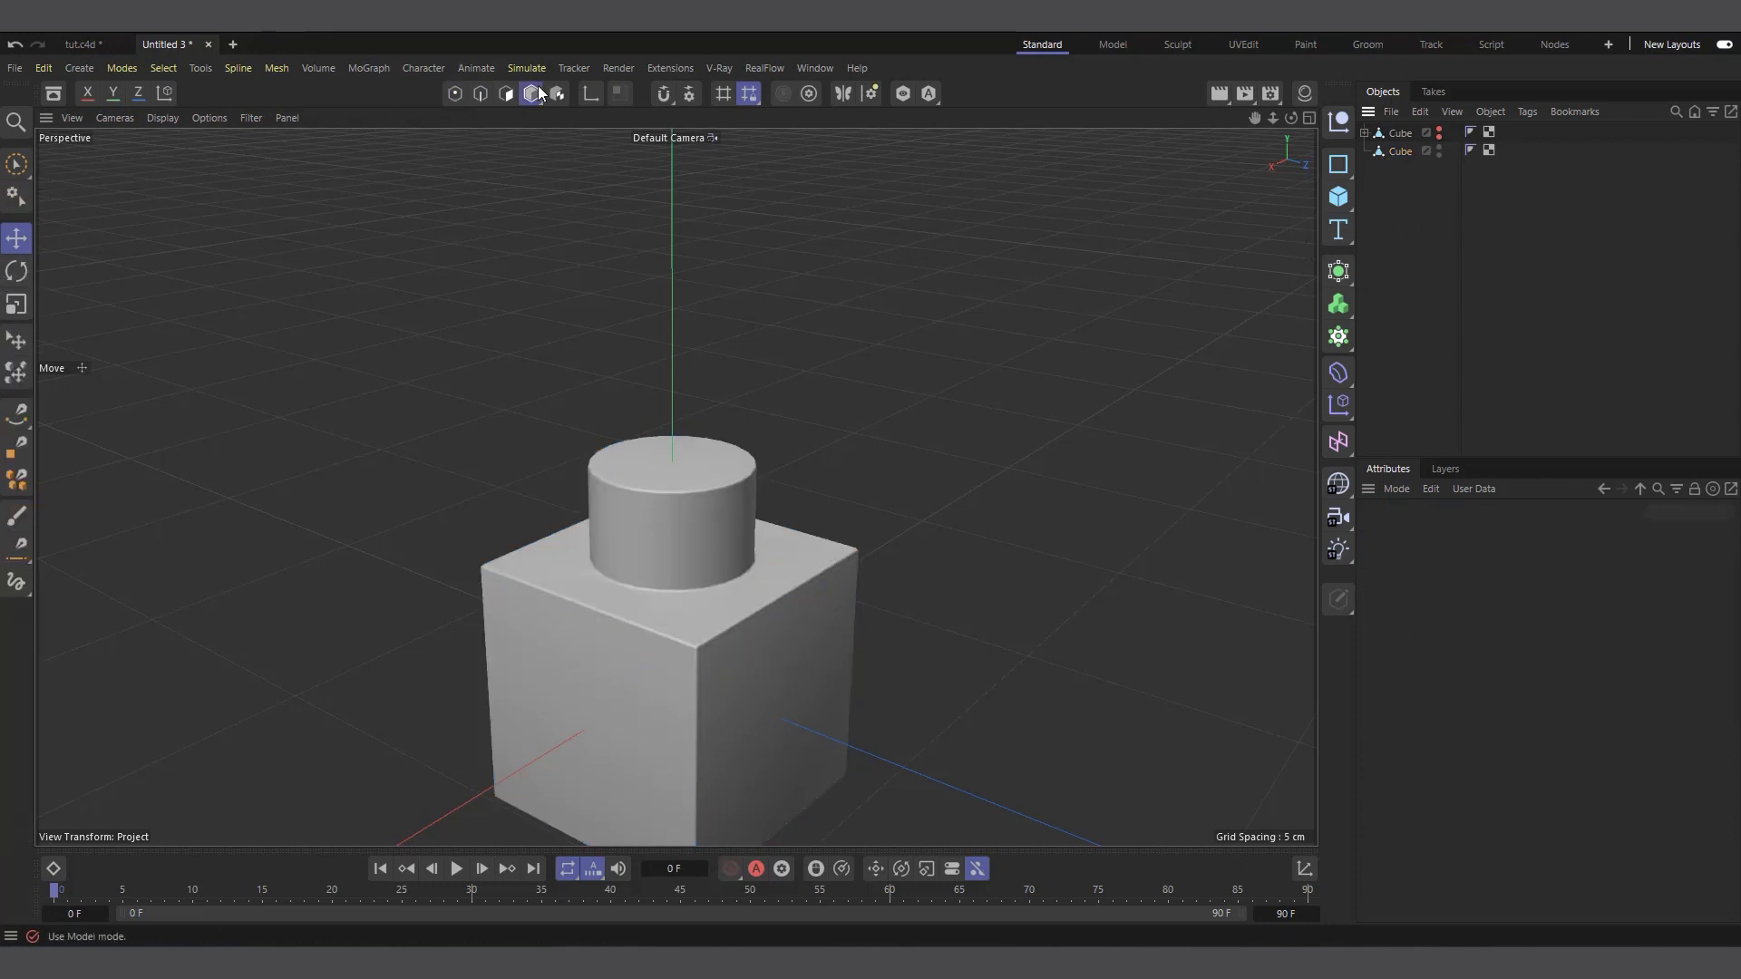
pyautogui.click(1398, 151)
pyautogui.click(1421, 111)
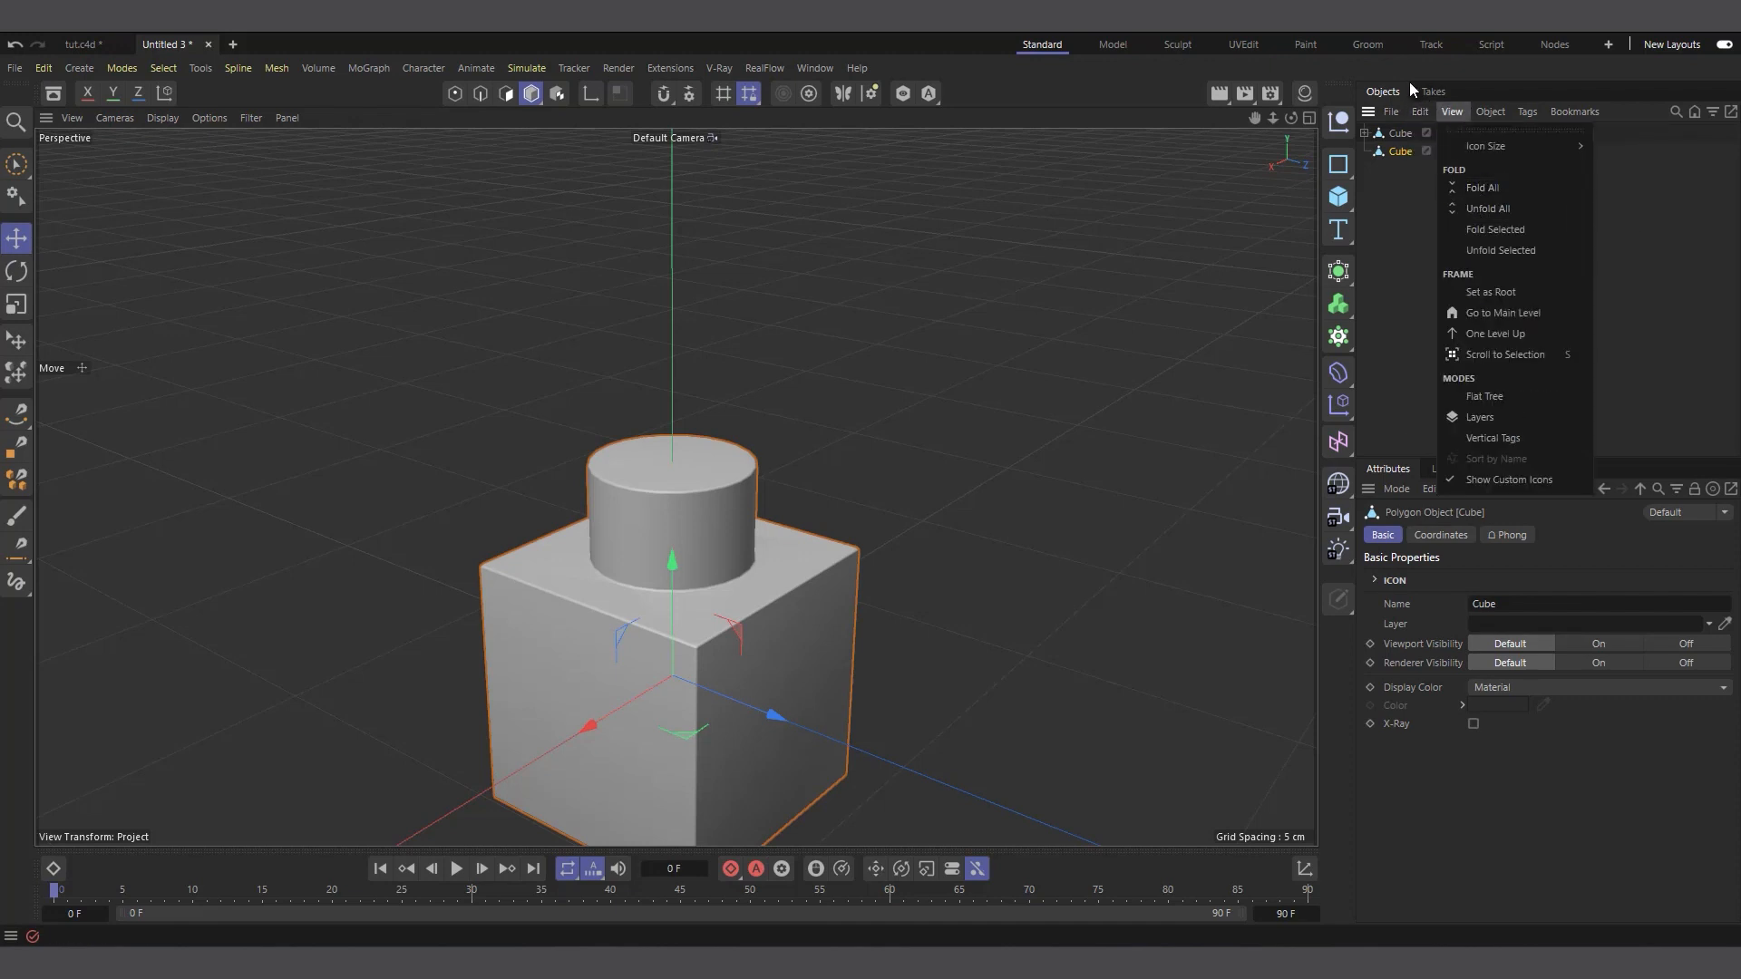
pyautogui.click(1445, 187)
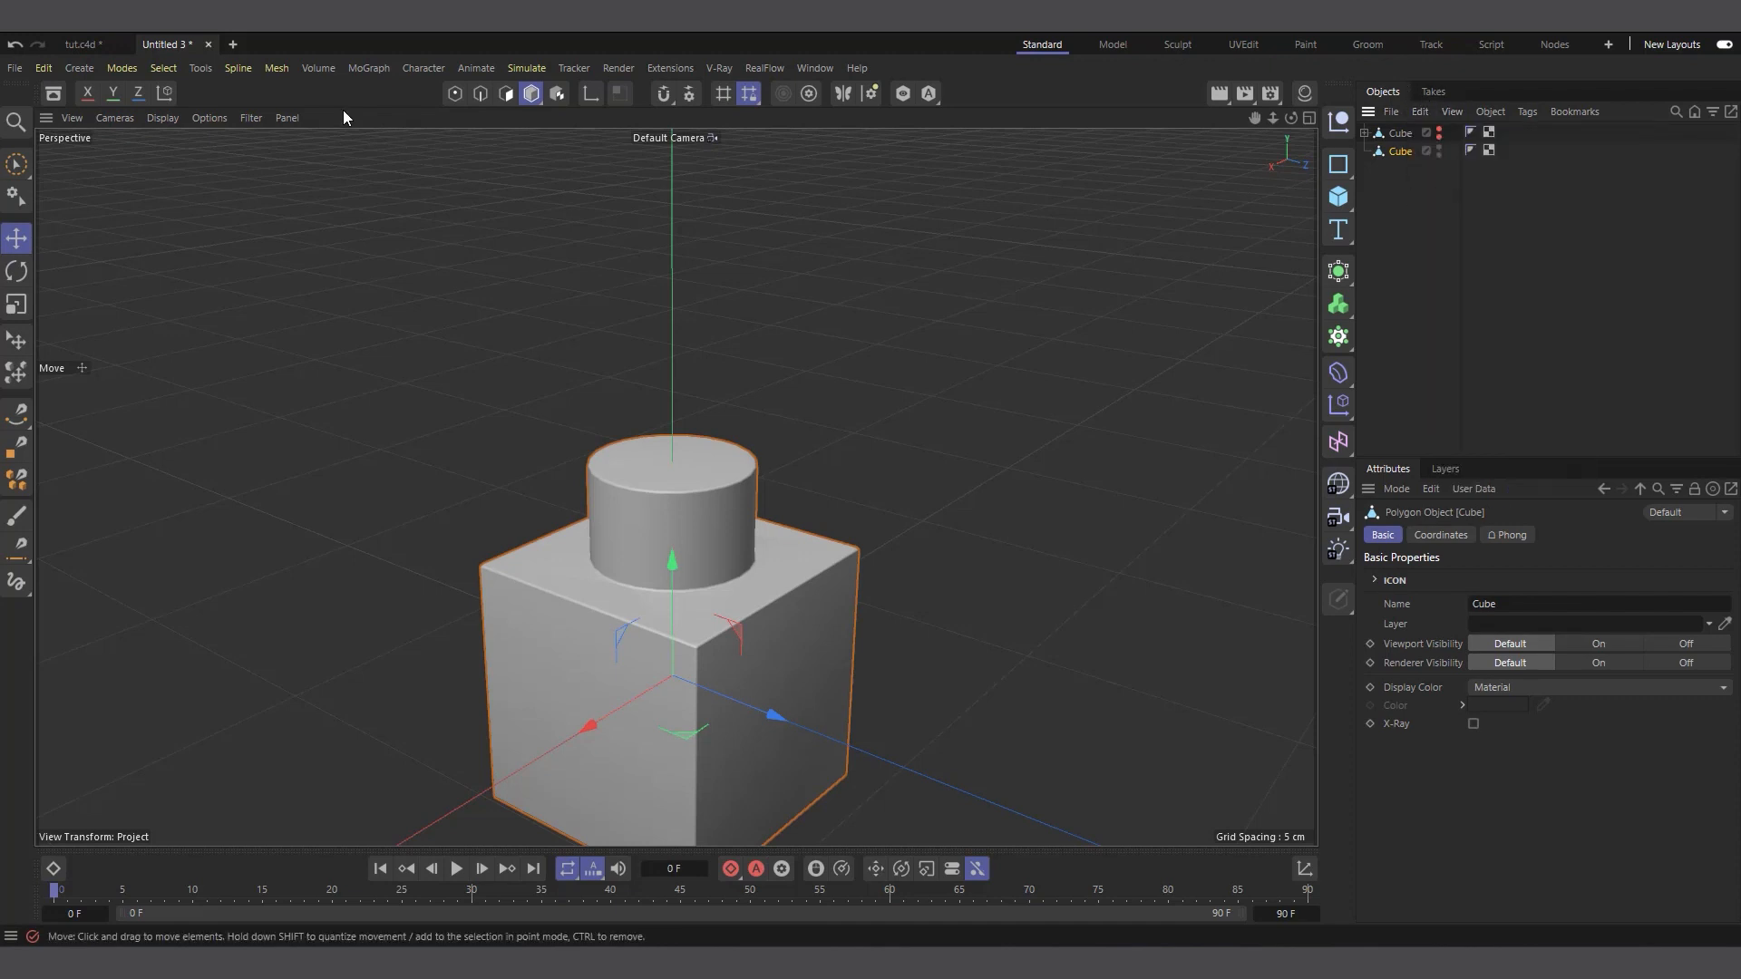
pyautogui.click(92, 45)
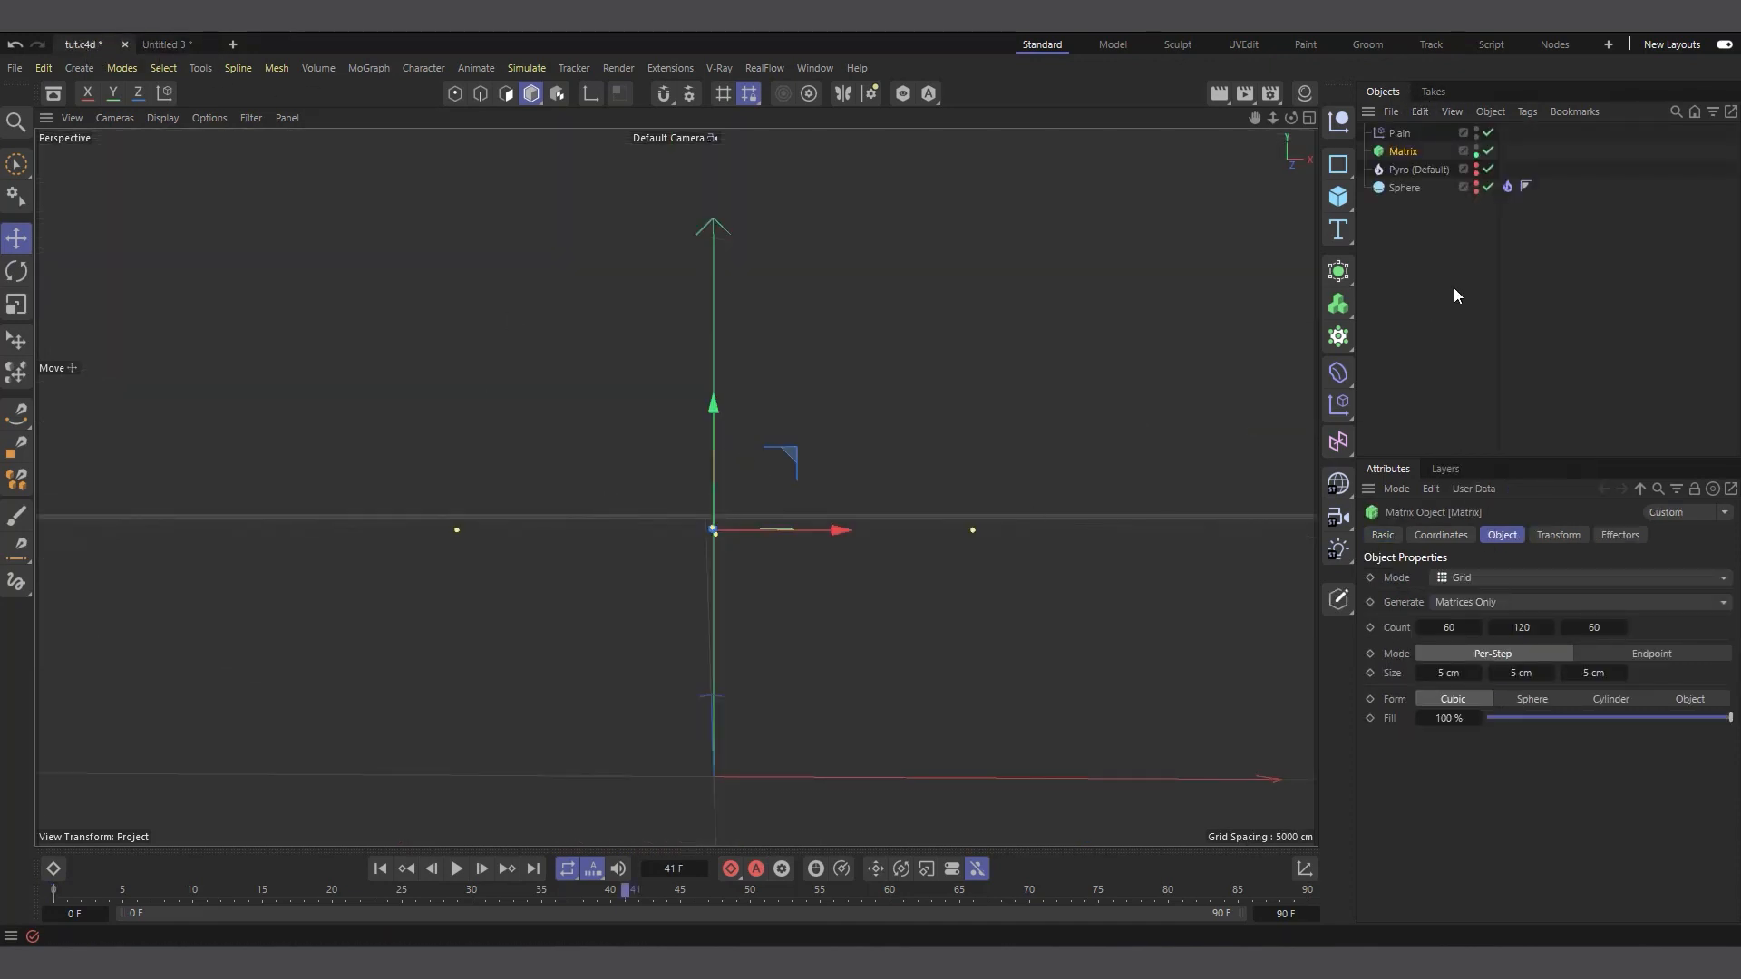
pyautogui.click(1401, 297)
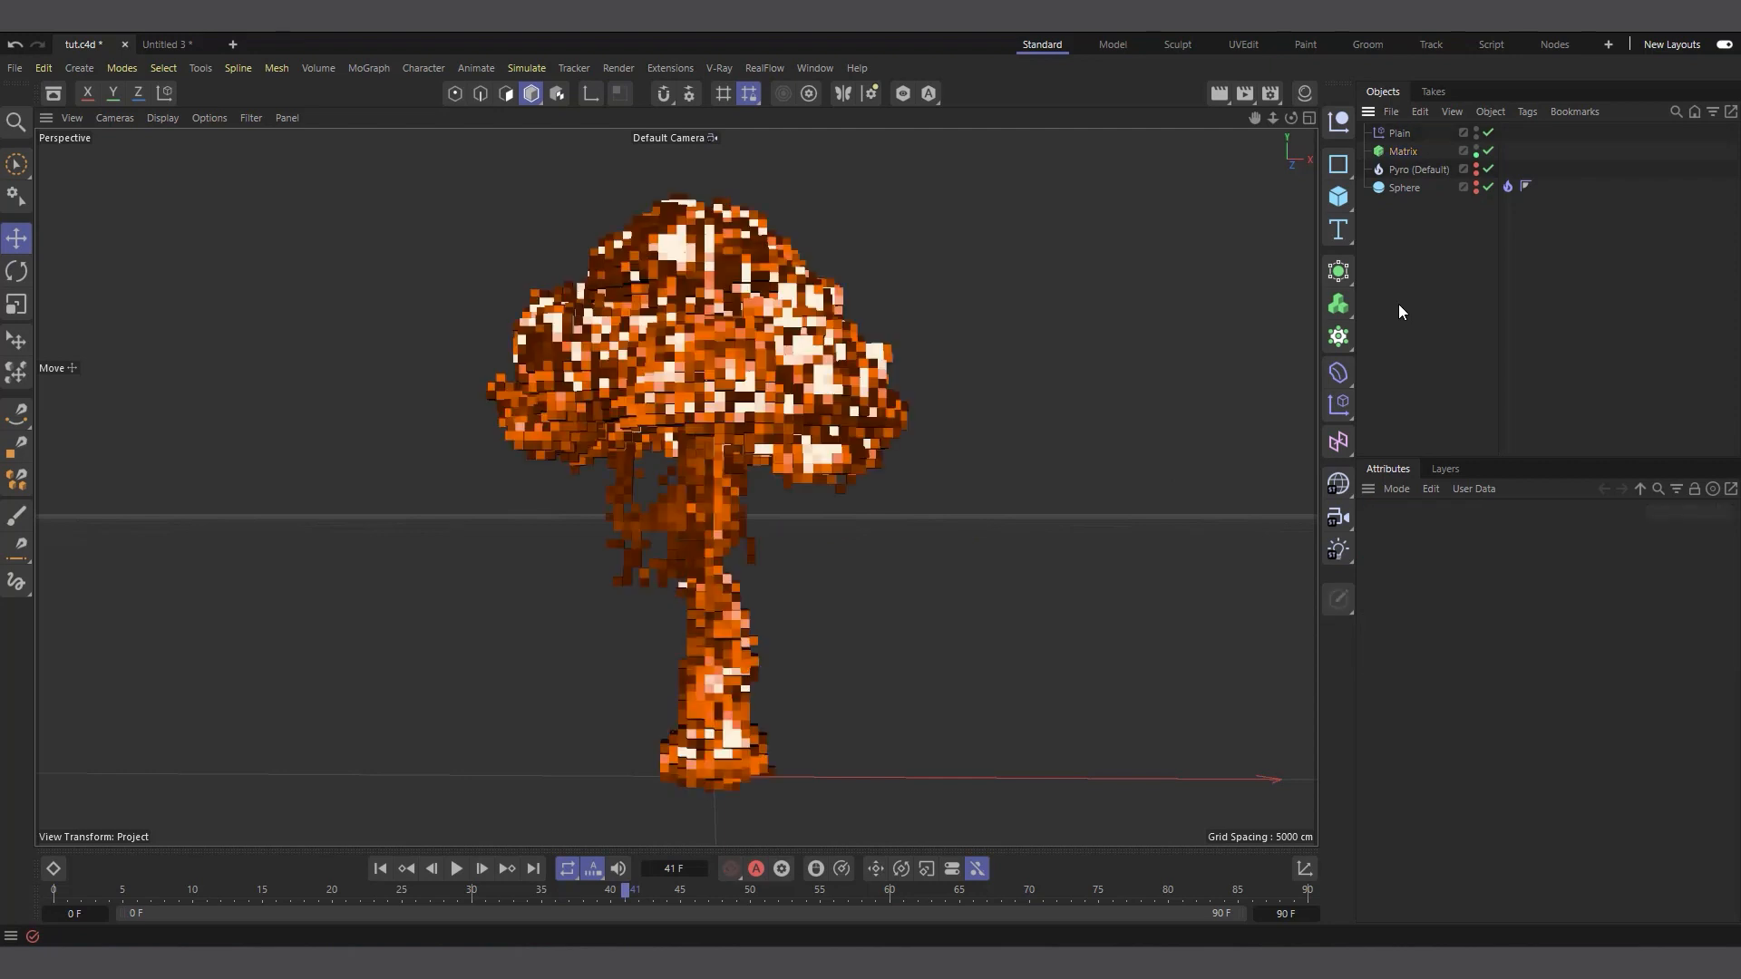
pyautogui.click(1421, 111)
pyautogui.click(1449, 208)
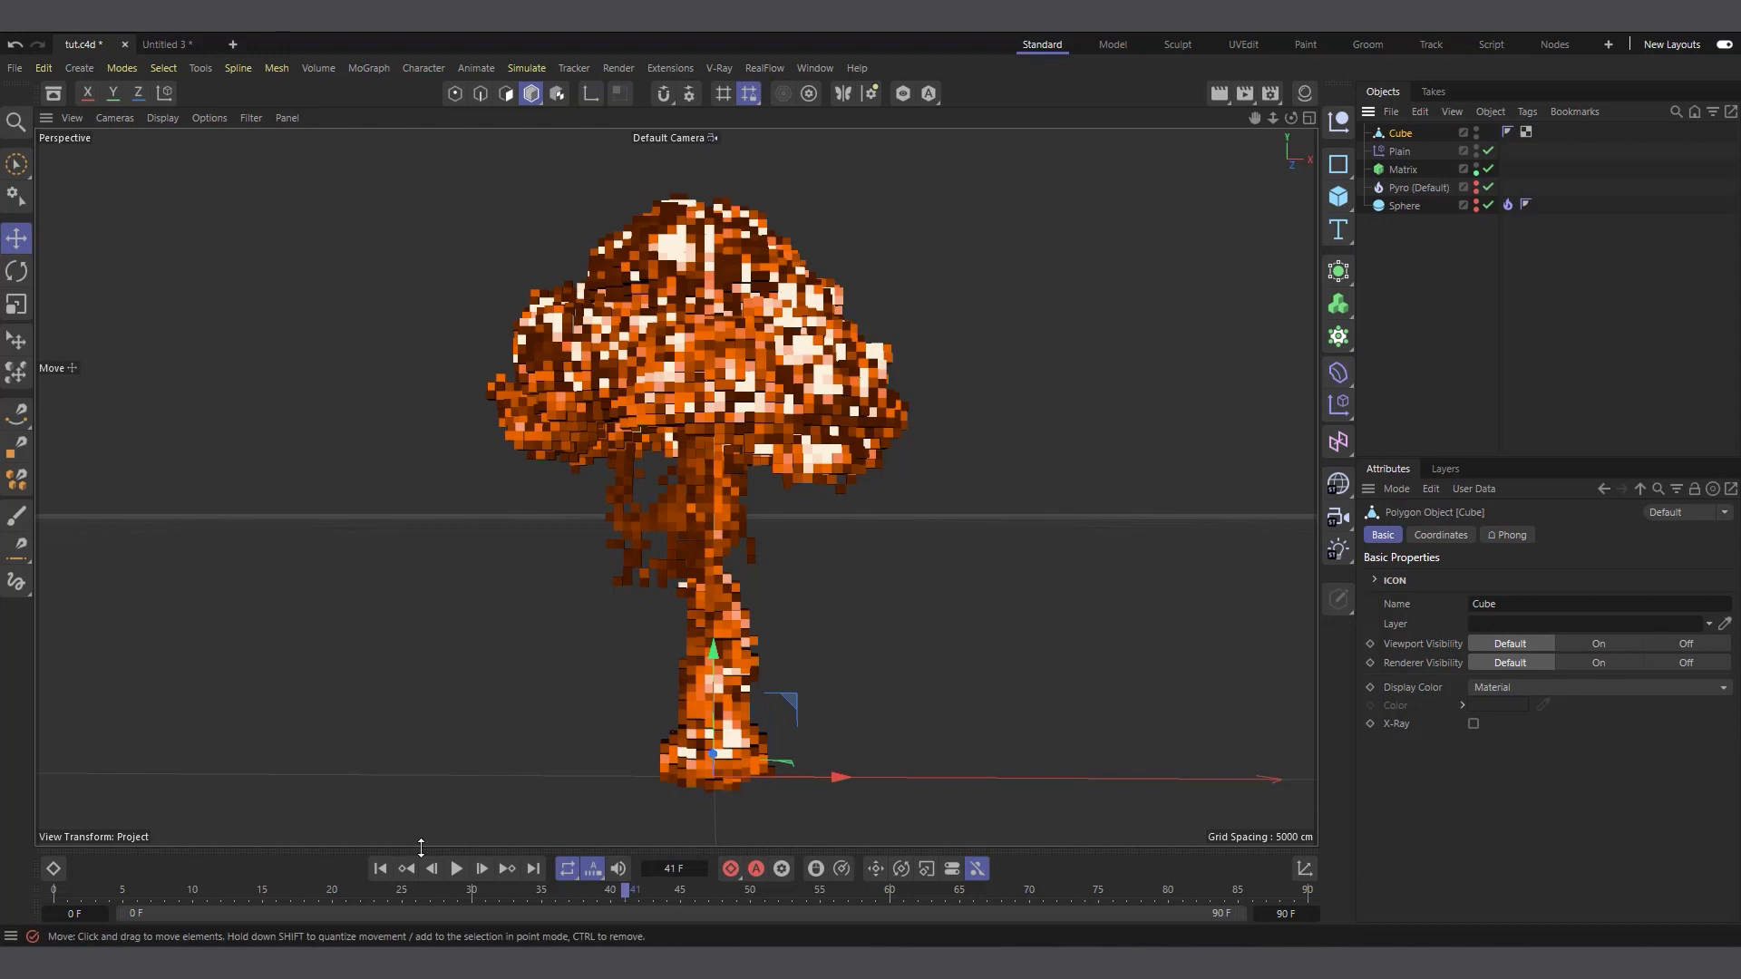
# Add a Cloner with the pasted brick as its child and return the animation to its first frame
pyautogui.click(382, 868)
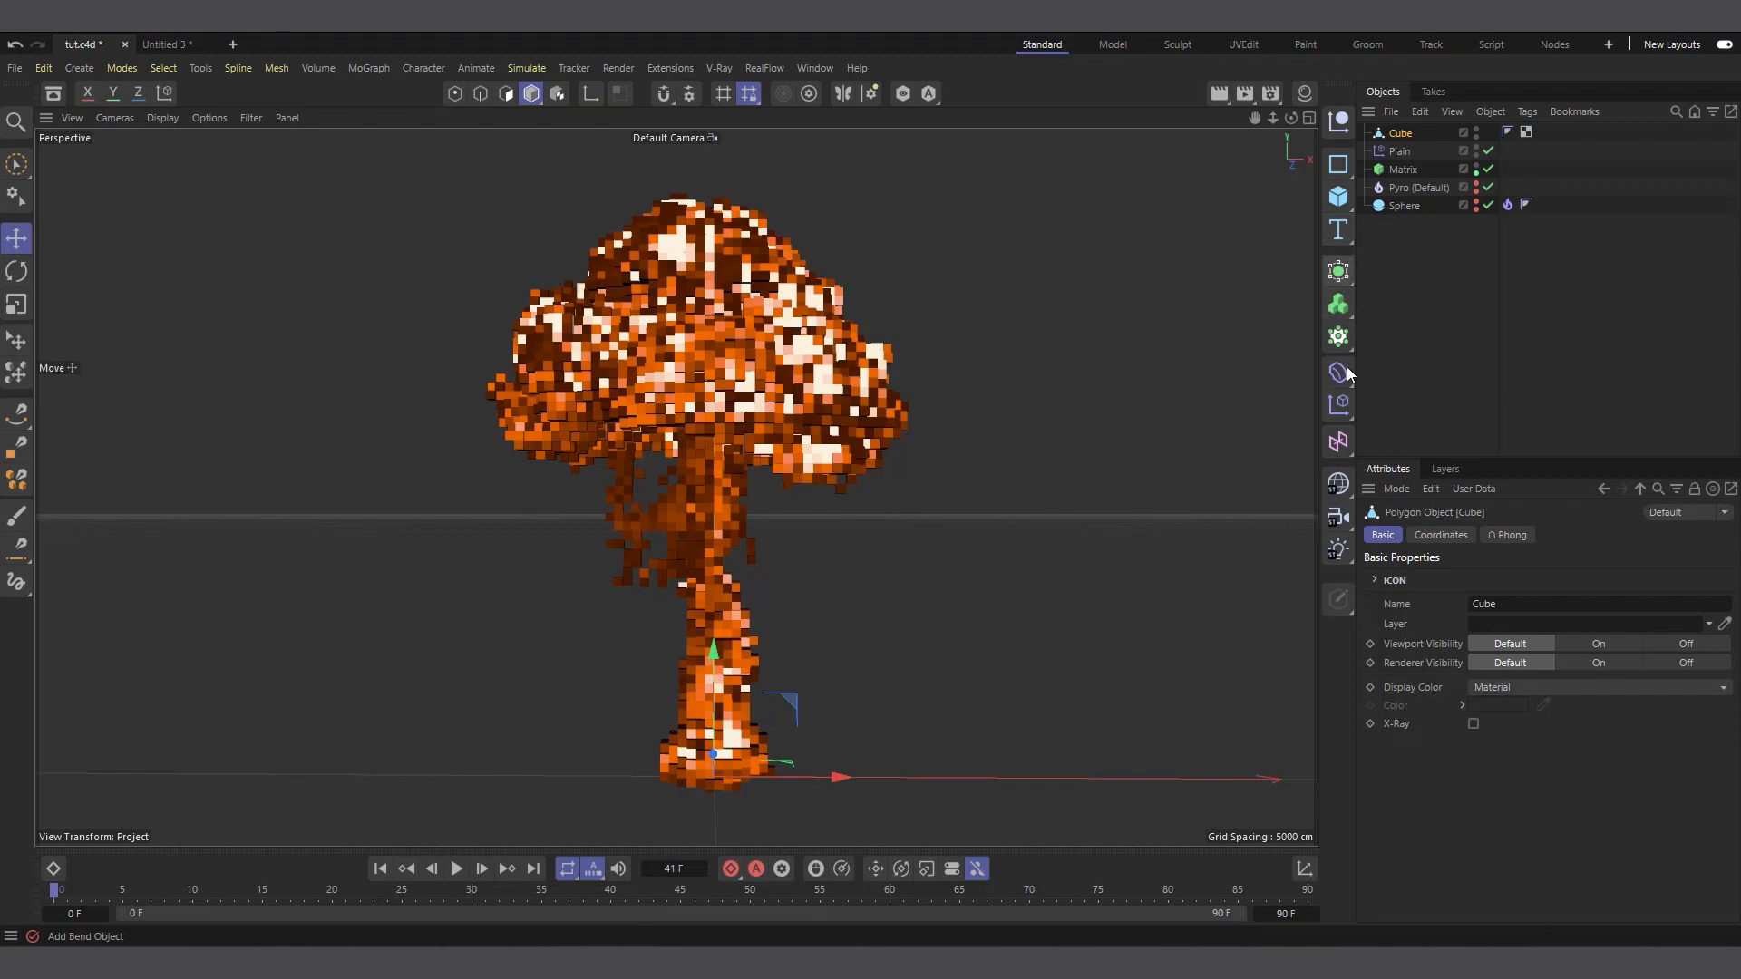
pyautogui.click(1343, 341)
pyautogui.click(1403, 374)
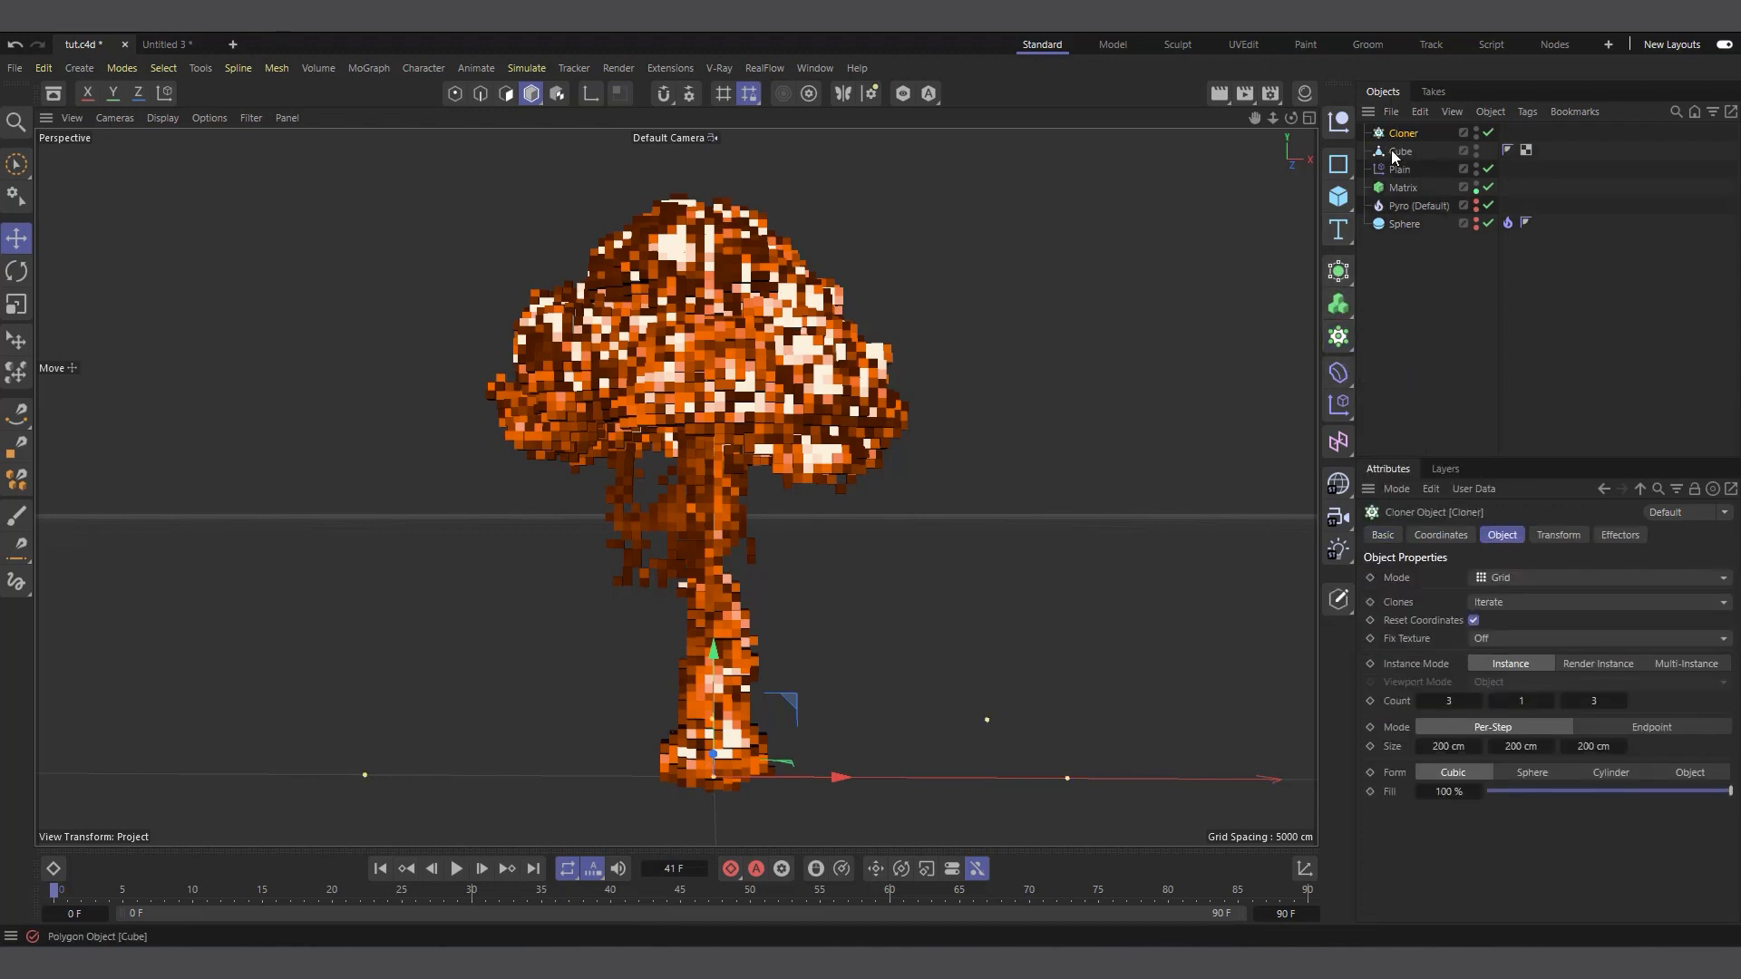
pyautogui.moveTo(1401, 152); pyautogui.dragTo(1415, 136)
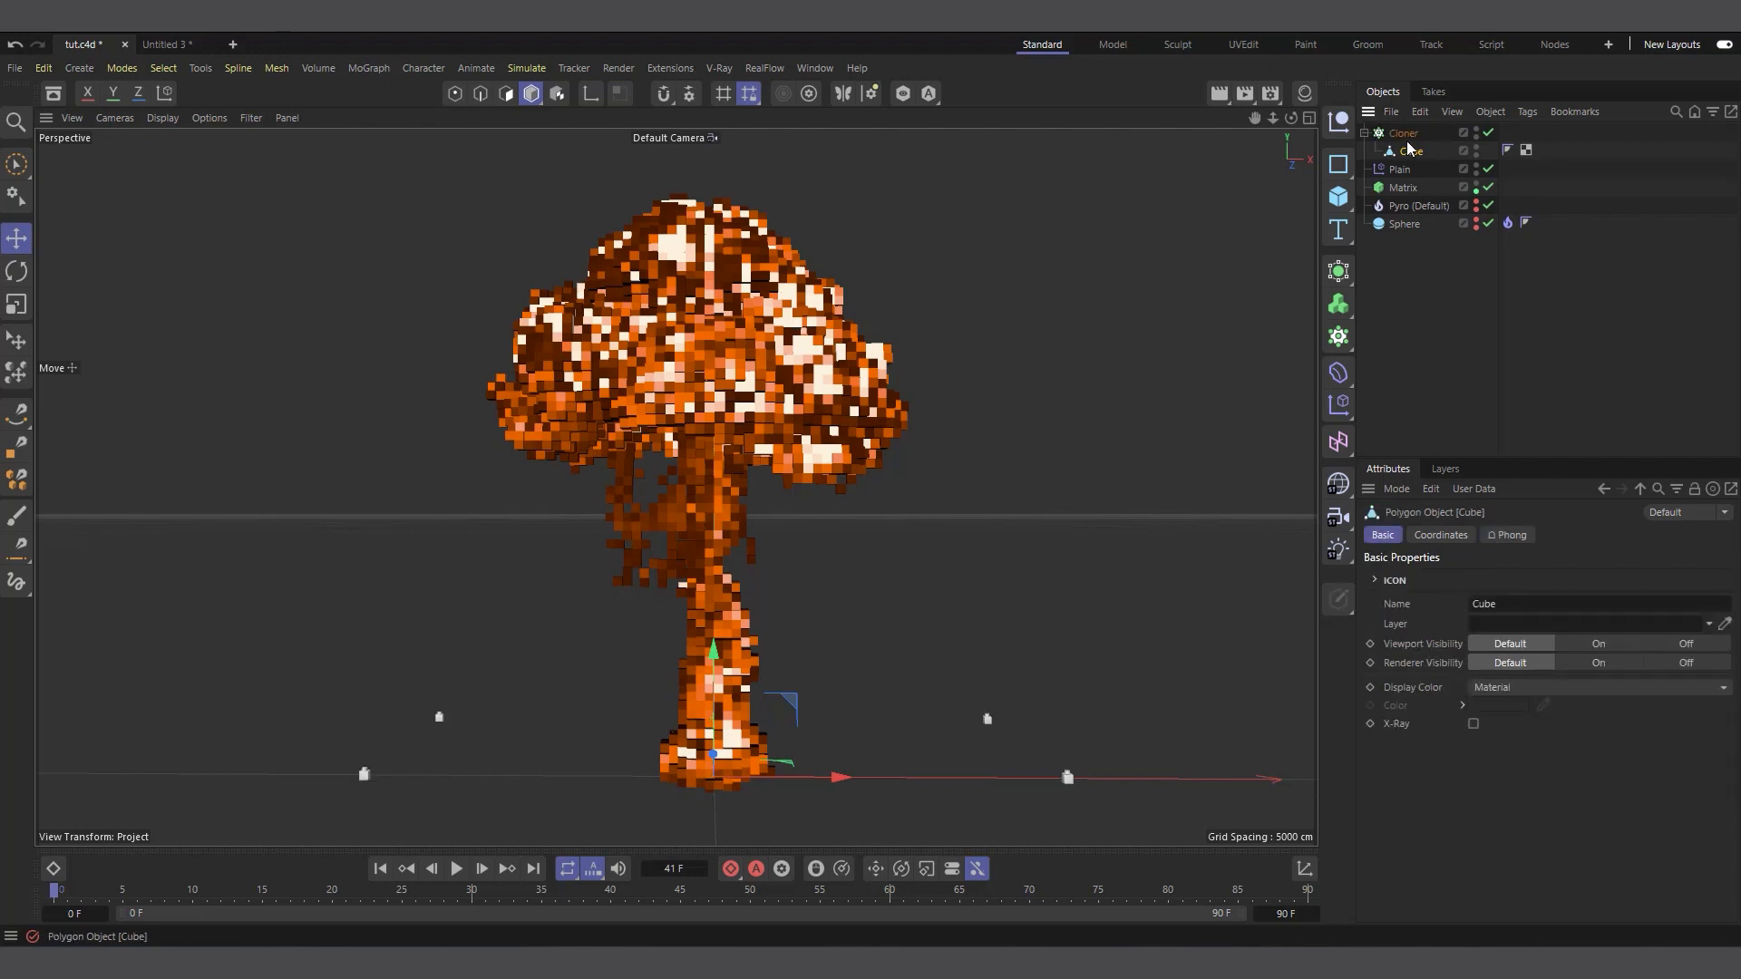
pyautogui.click(531, 870)
pyautogui.click(380, 869)
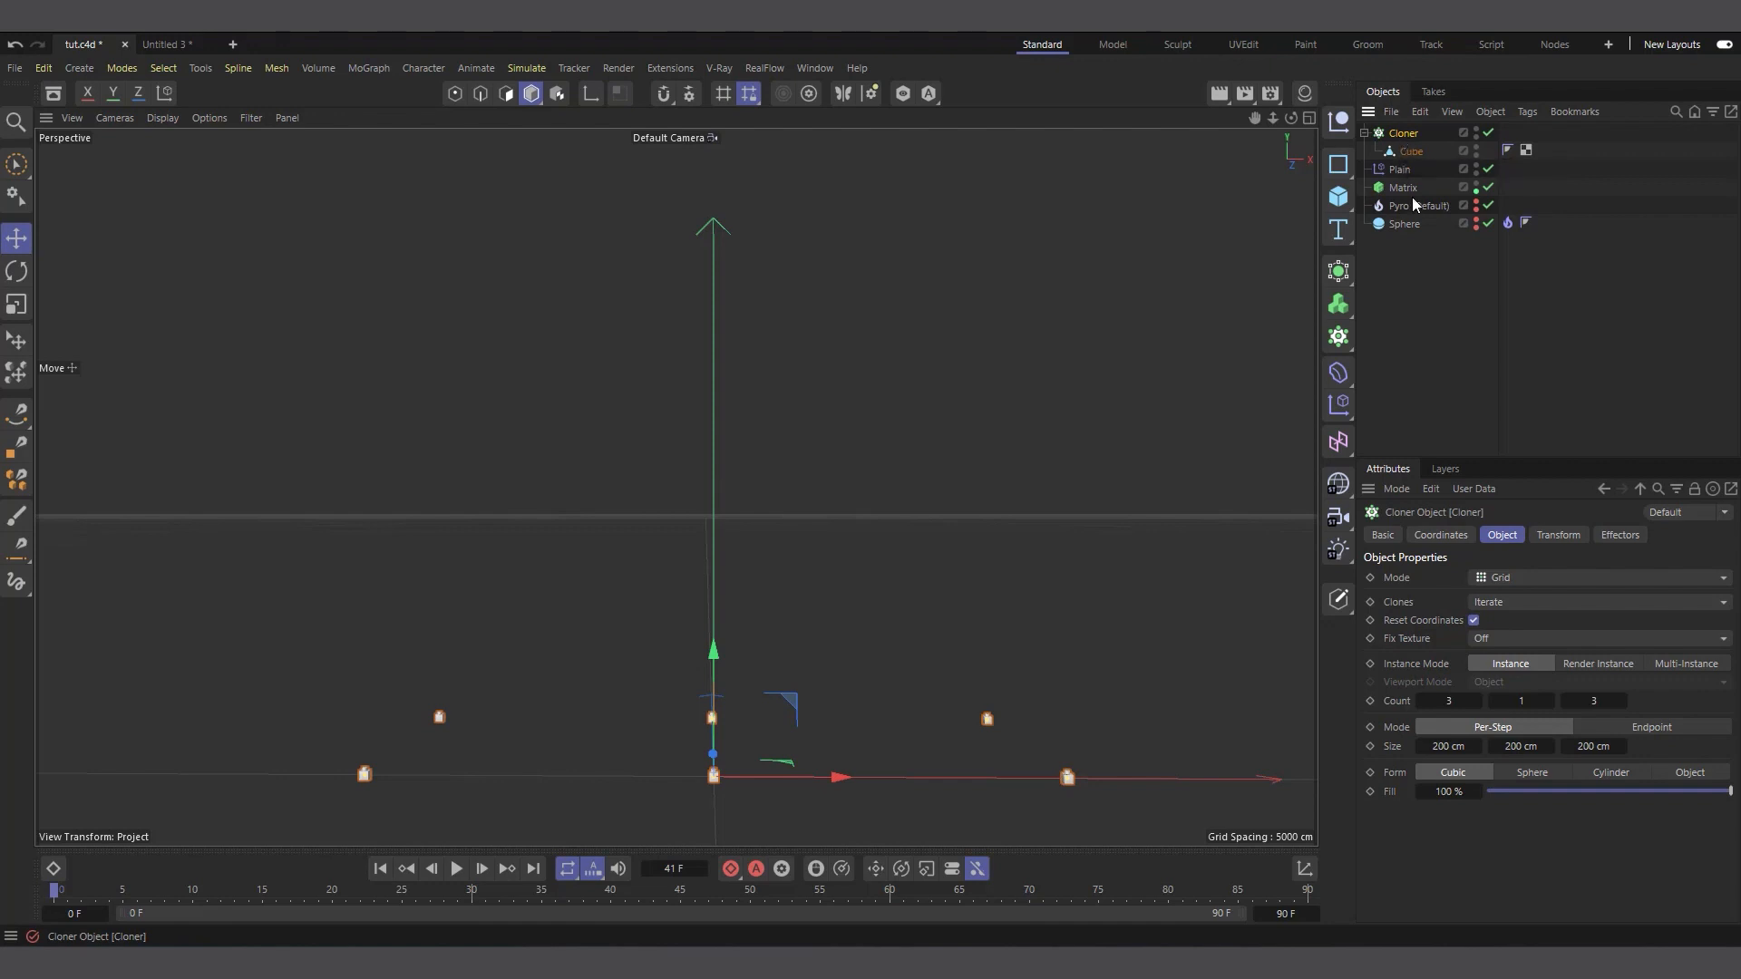
# Set the Cloner to Multi-Instance and Object mode, using the Matrix as its distribution object
pyautogui.click(1681, 668)
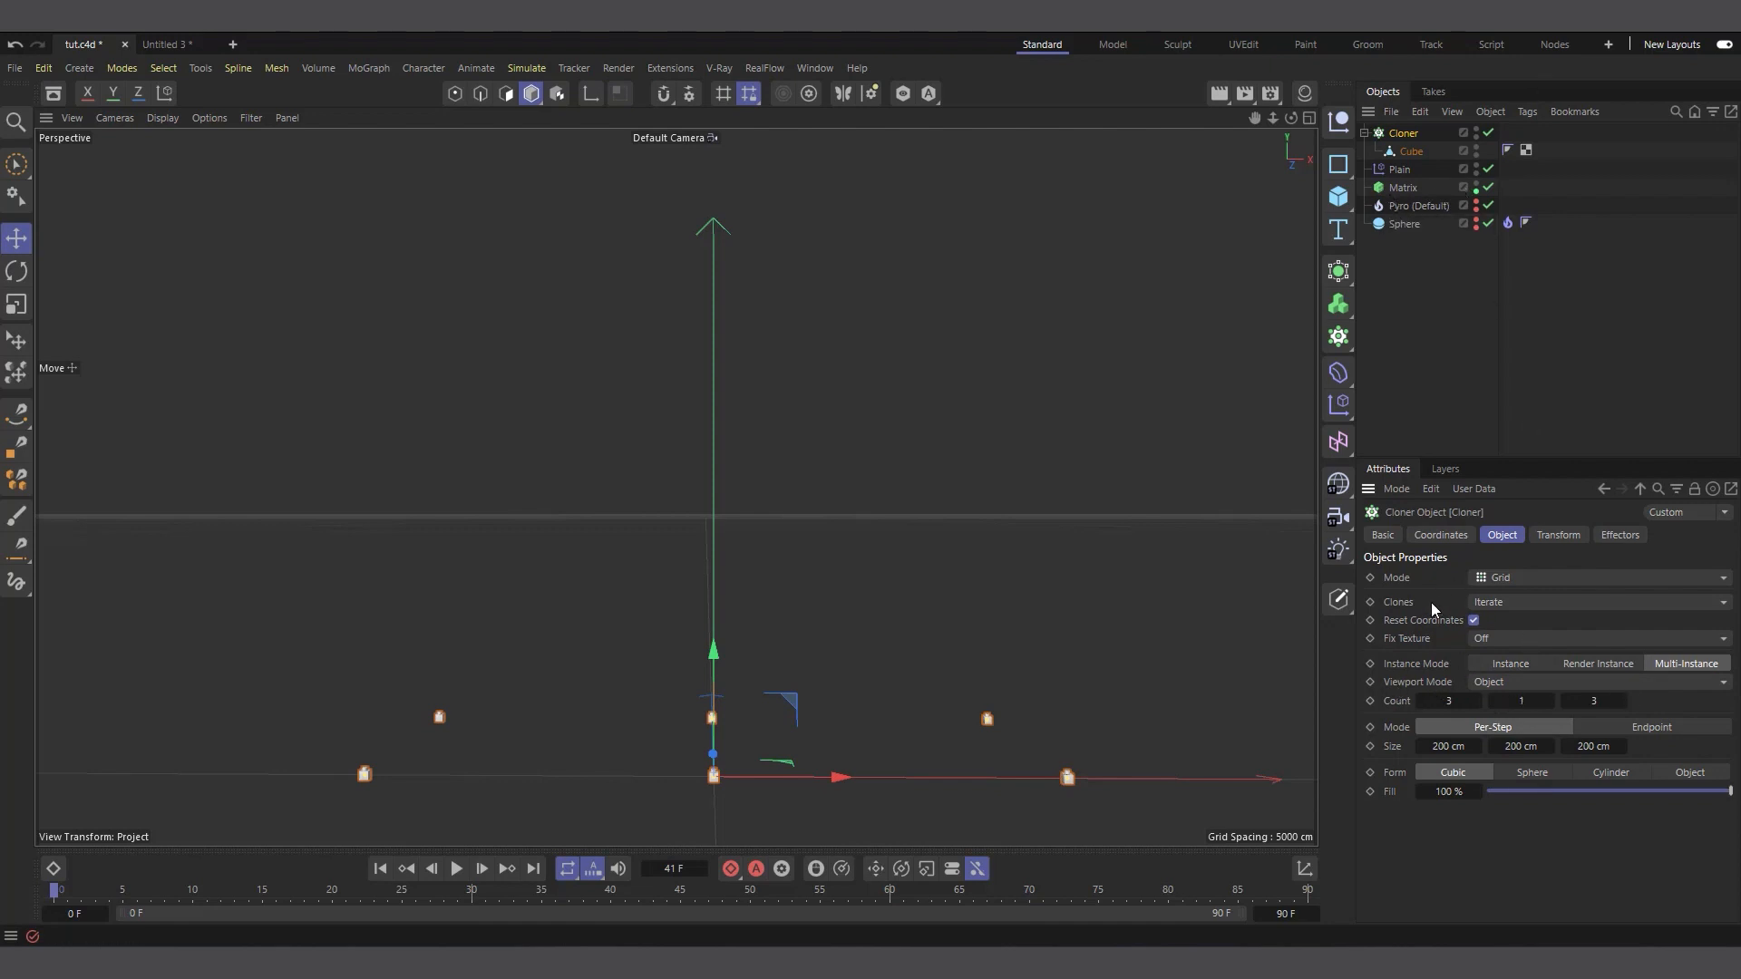
pyautogui.click(1499, 578)
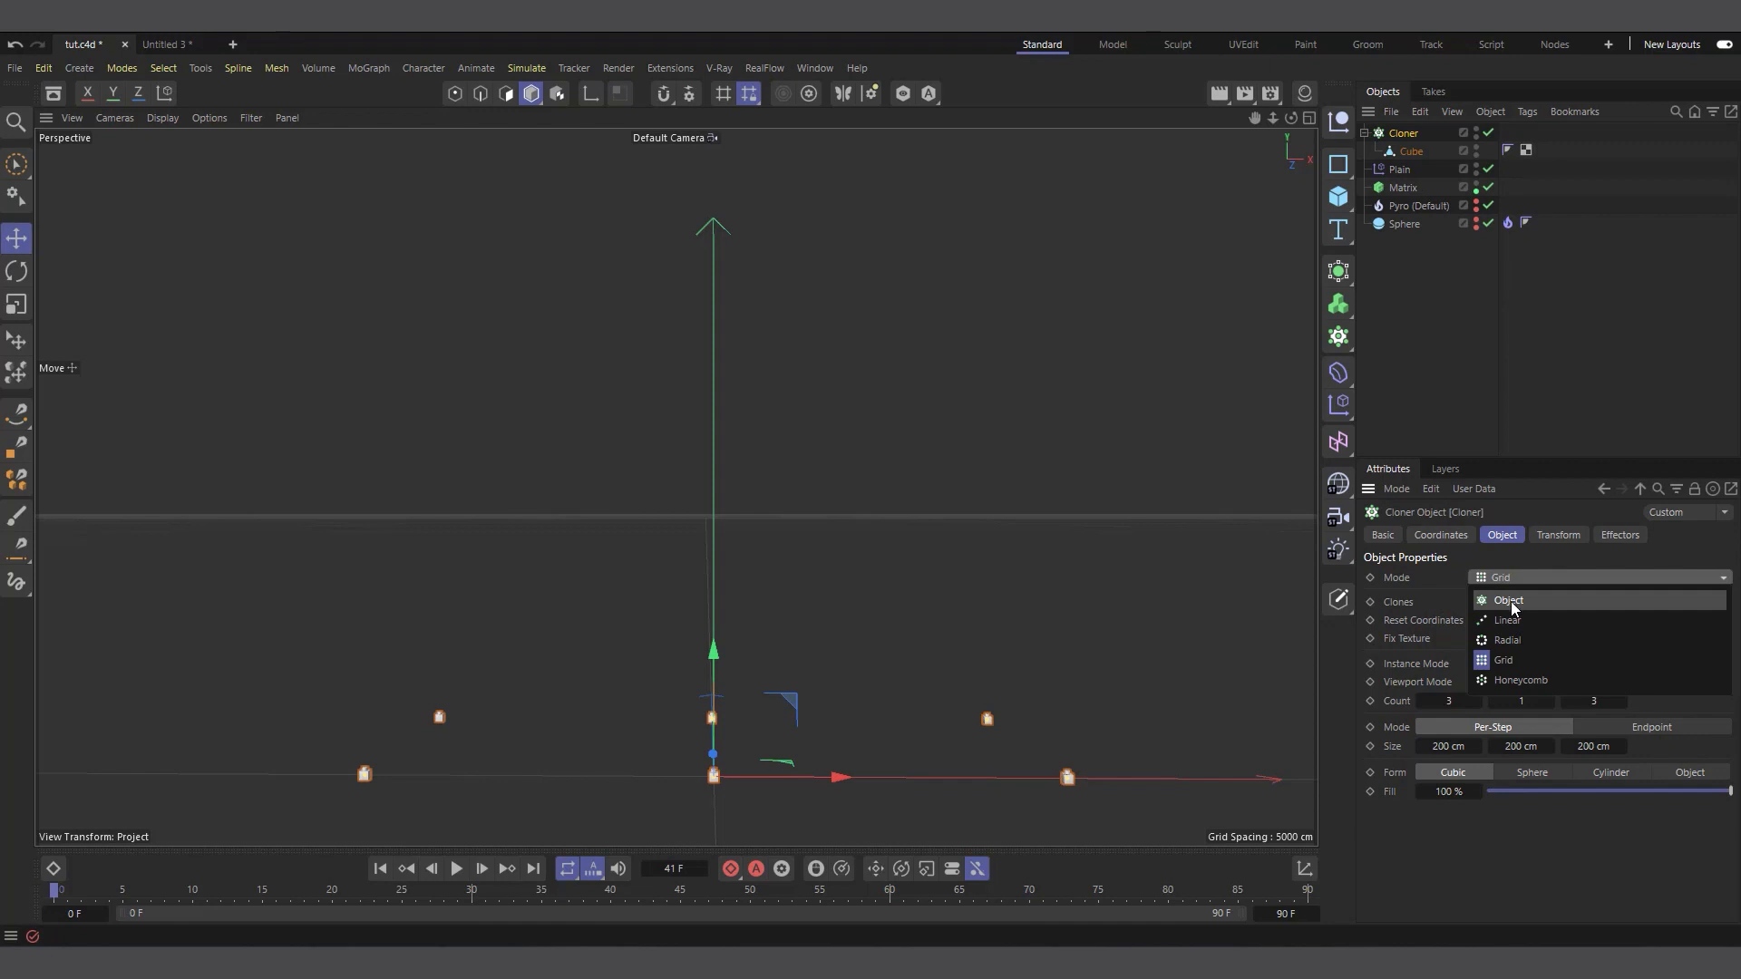
pyautogui.click(1511, 601)
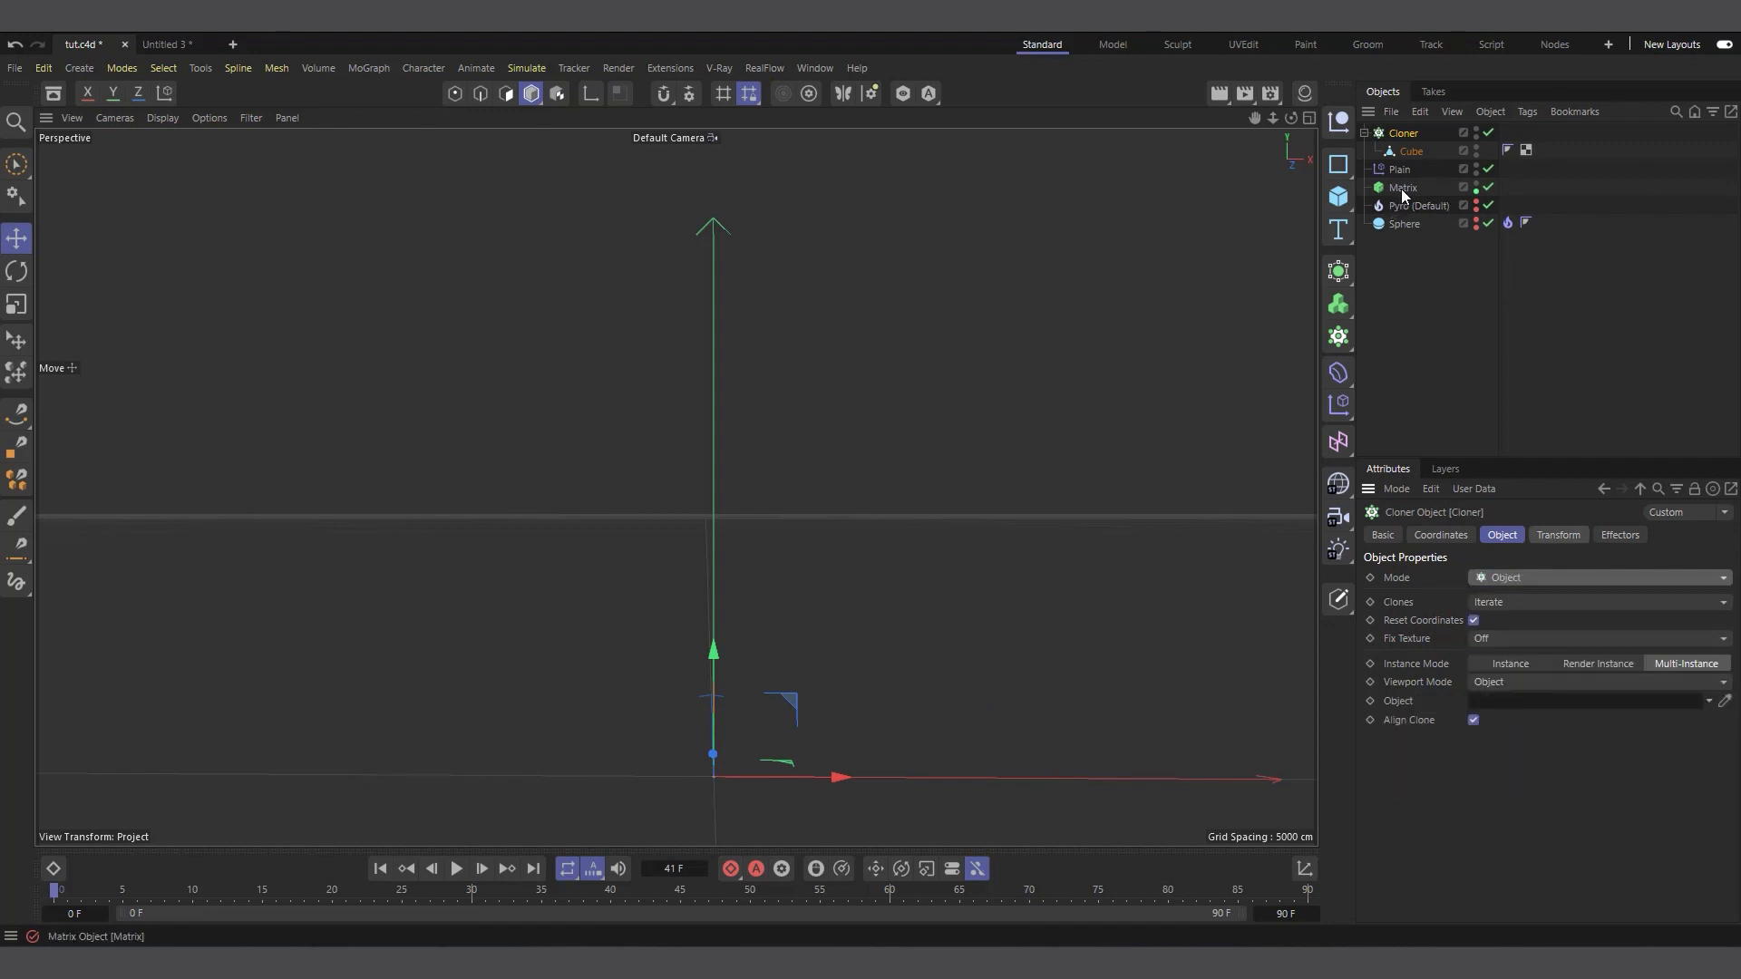
pyautogui.moveTo(1401, 188); pyautogui.dragTo(1546, 707)
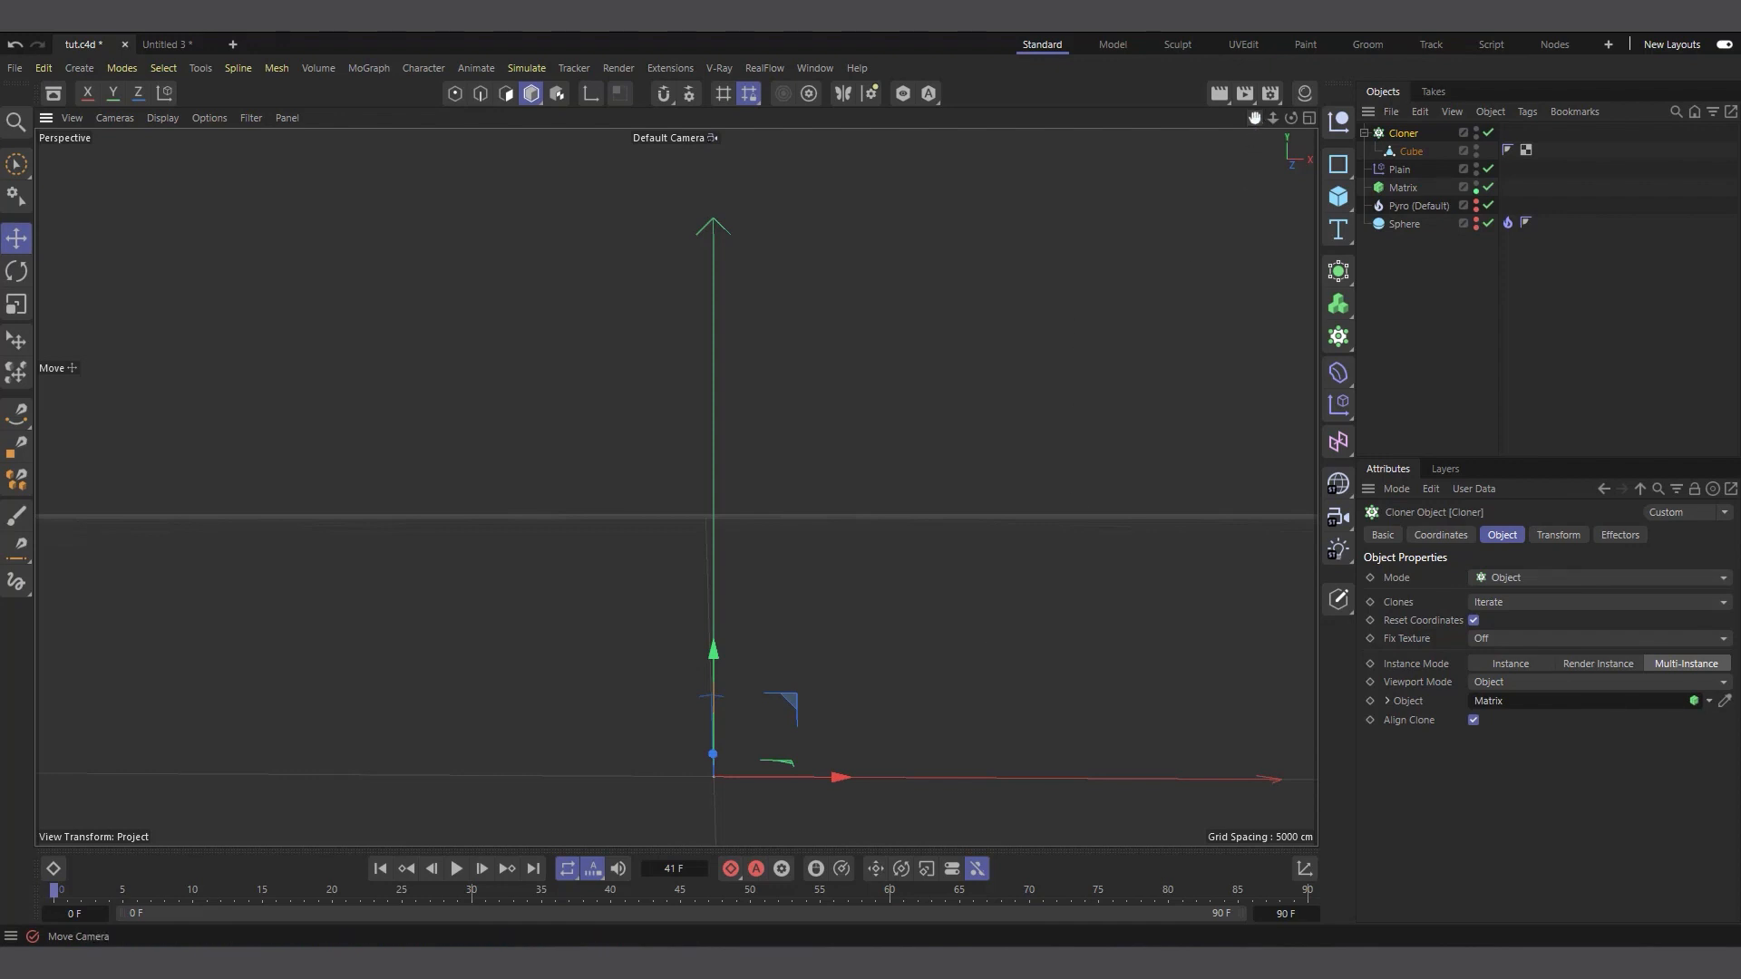
# Play the animation to frame 11 and hide the Matrix in the viewport so only the cloned bricks show
pyautogui.moveTo(1254, 118); pyautogui.dragTo(1247, 162)
pyautogui.click(460, 873)
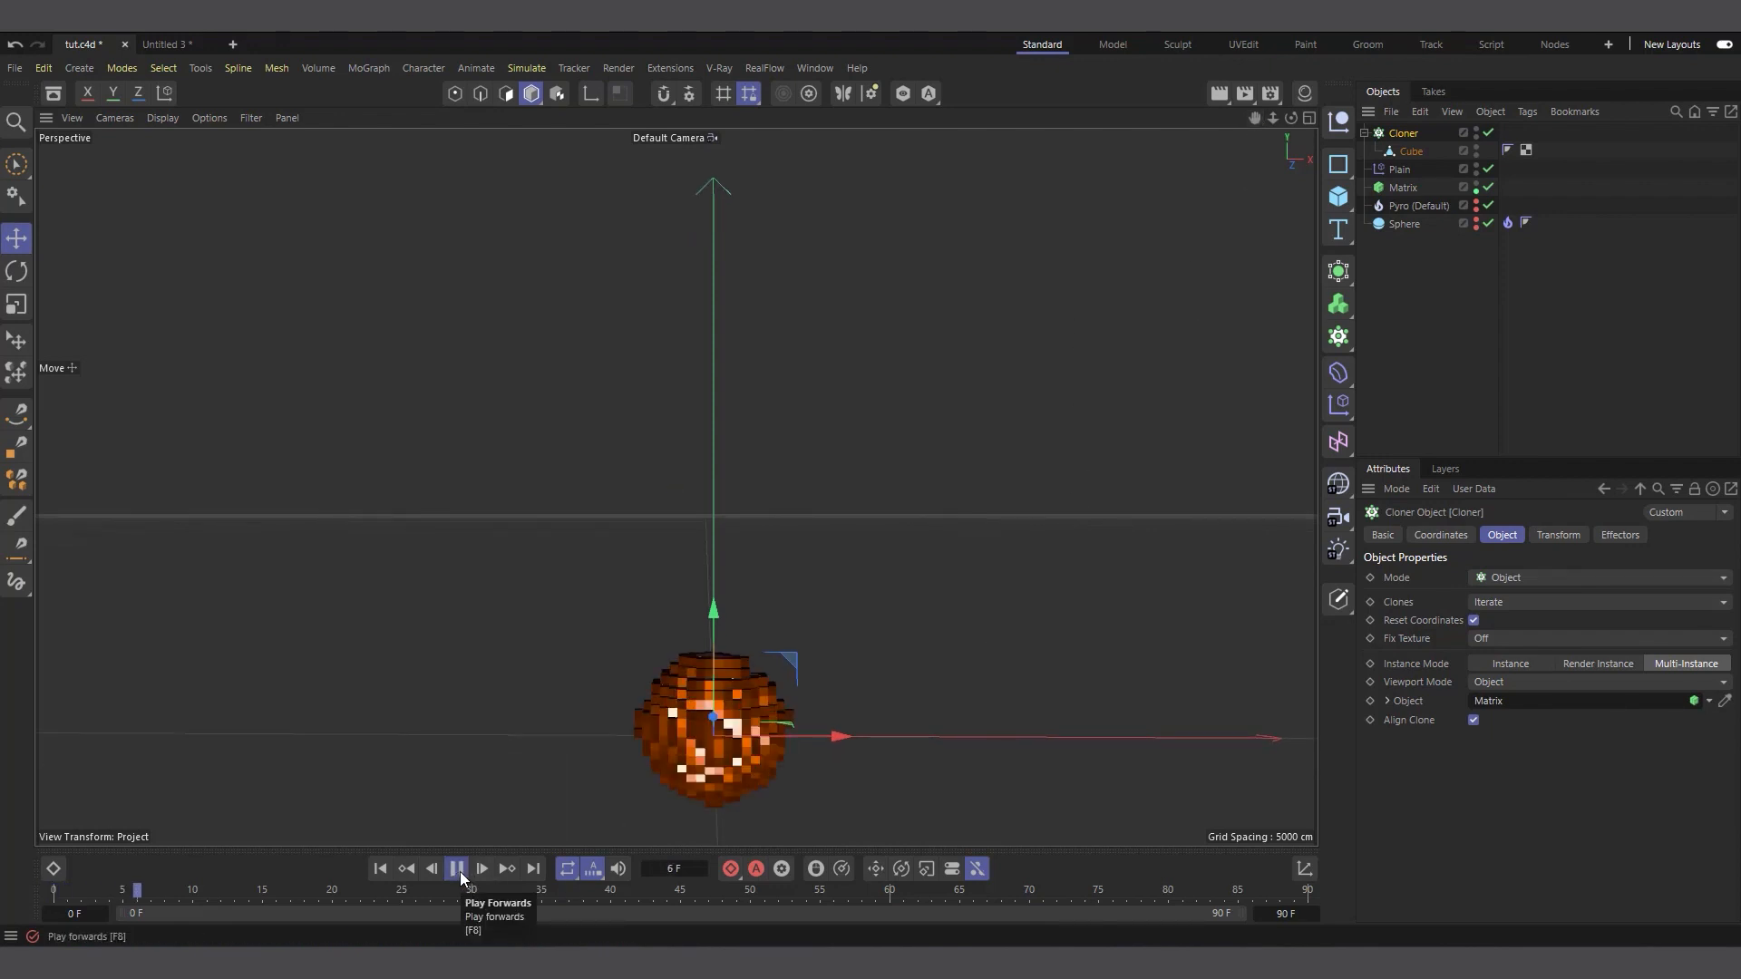
pyautogui.press('F8')
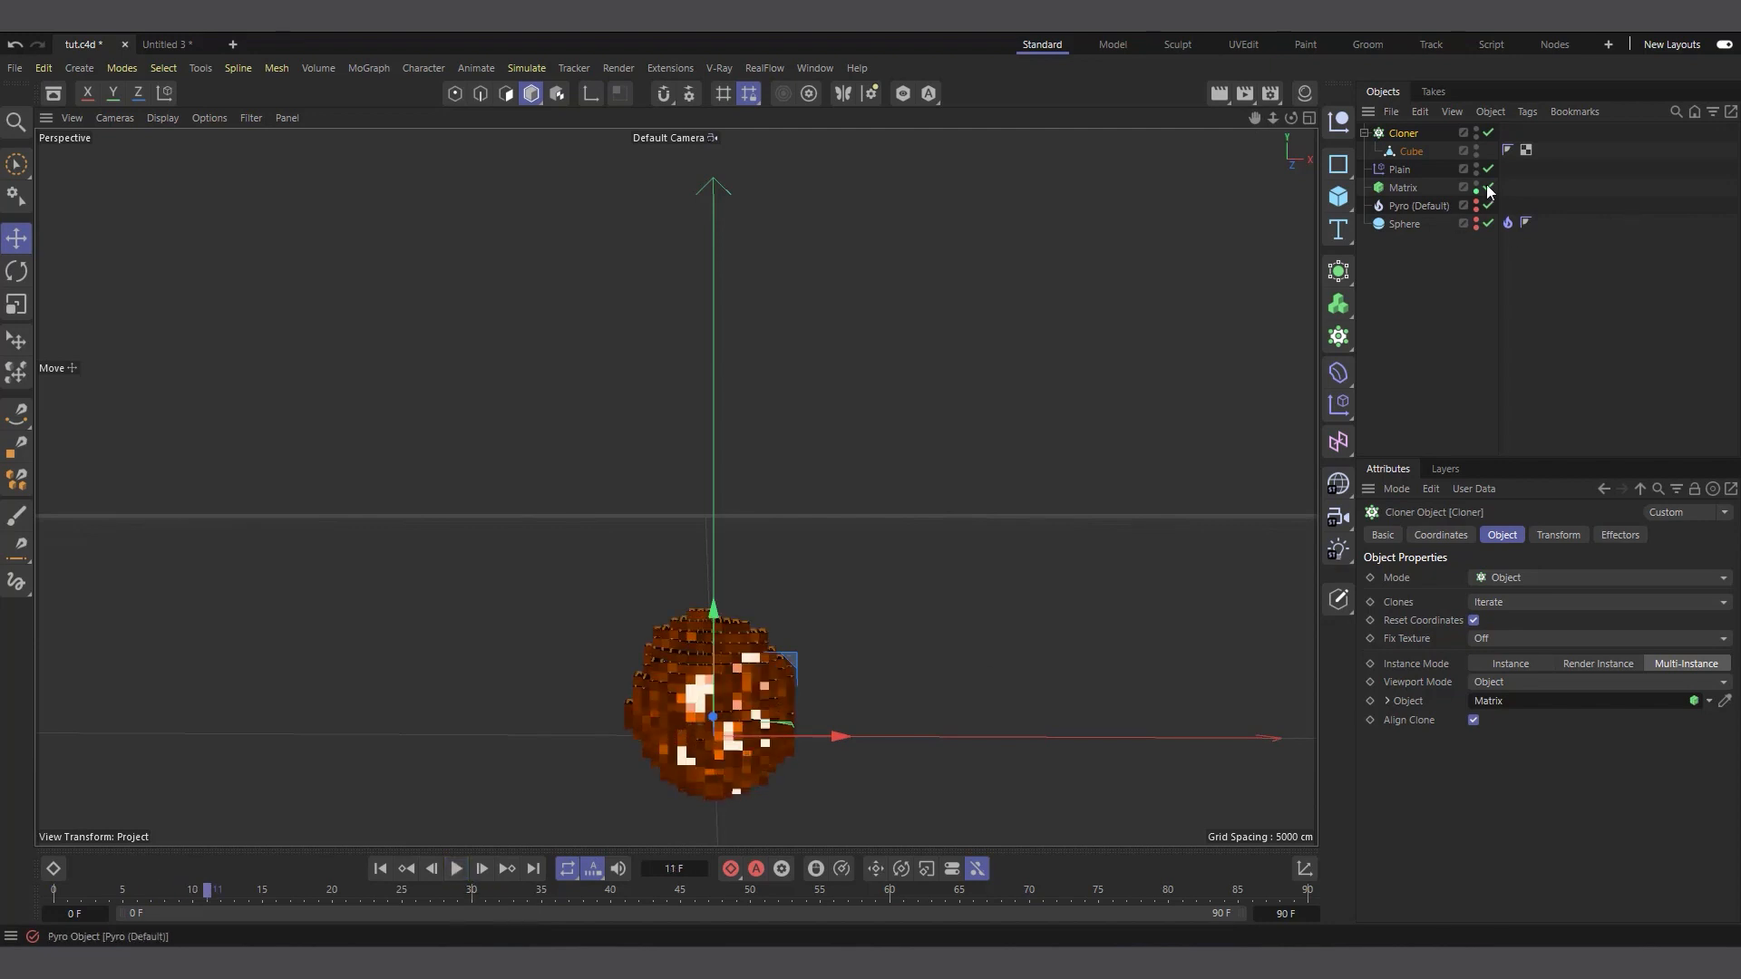
pyautogui.click(1476, 203)
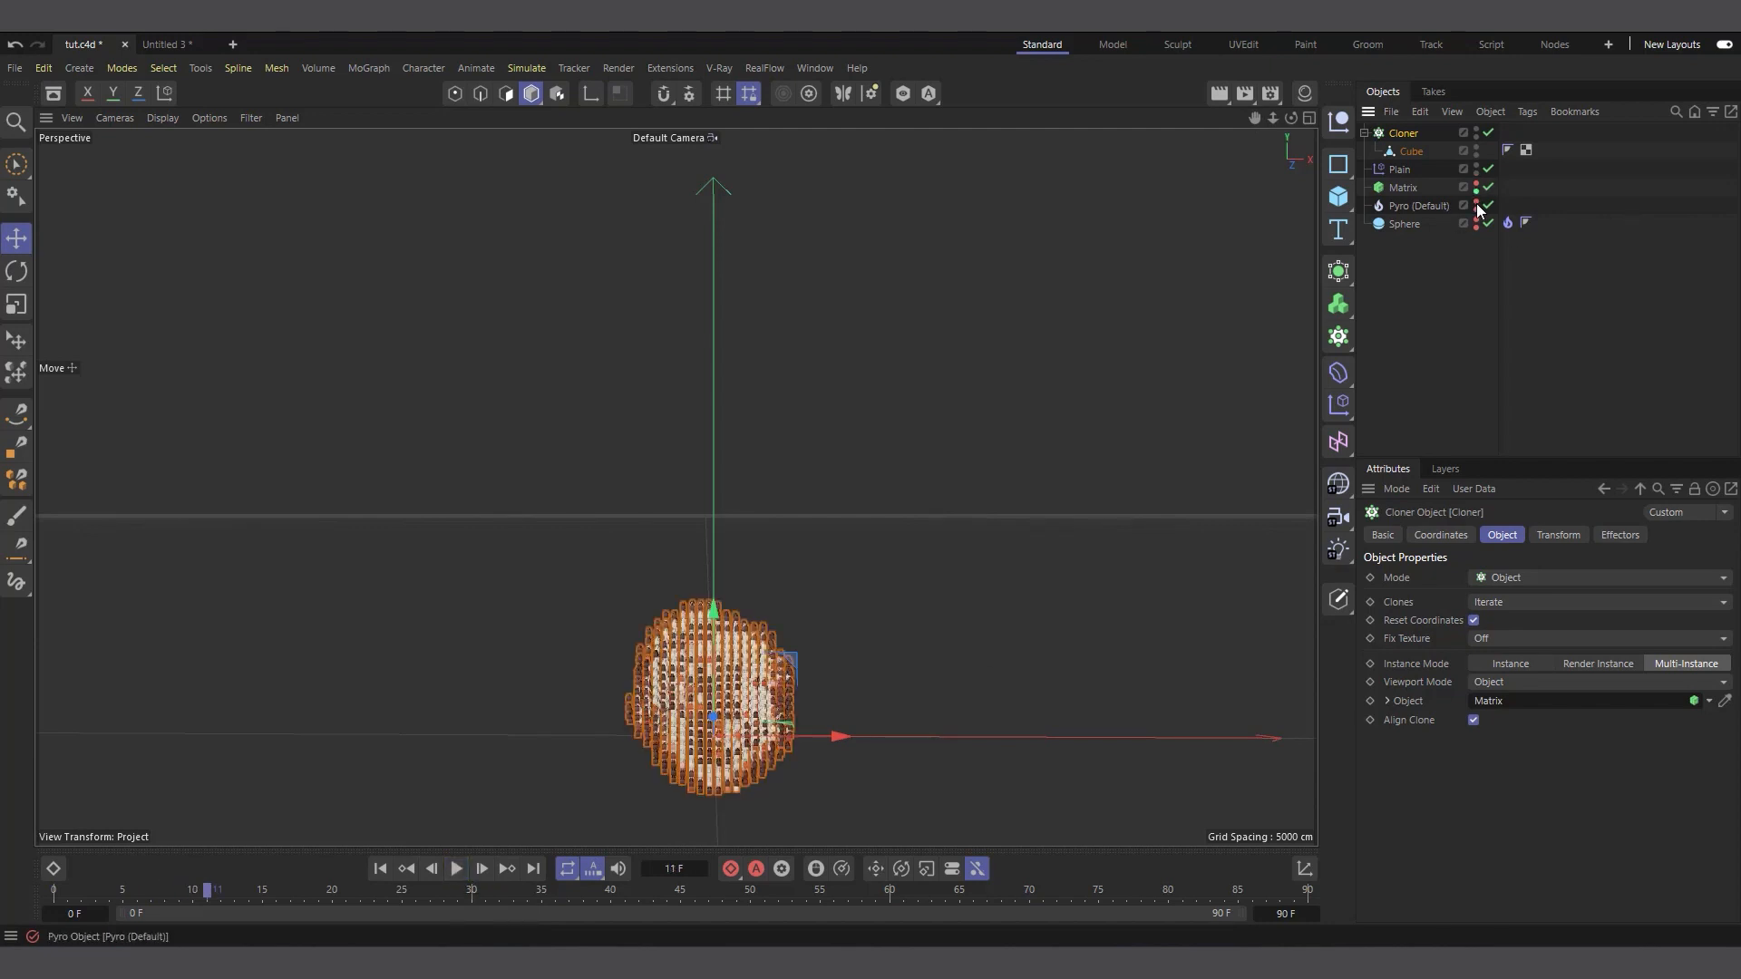
# Hide the Matrix from rendering as well and get a closer view of the cloned bricks
pyautogui.doubleClick(1477, 192)
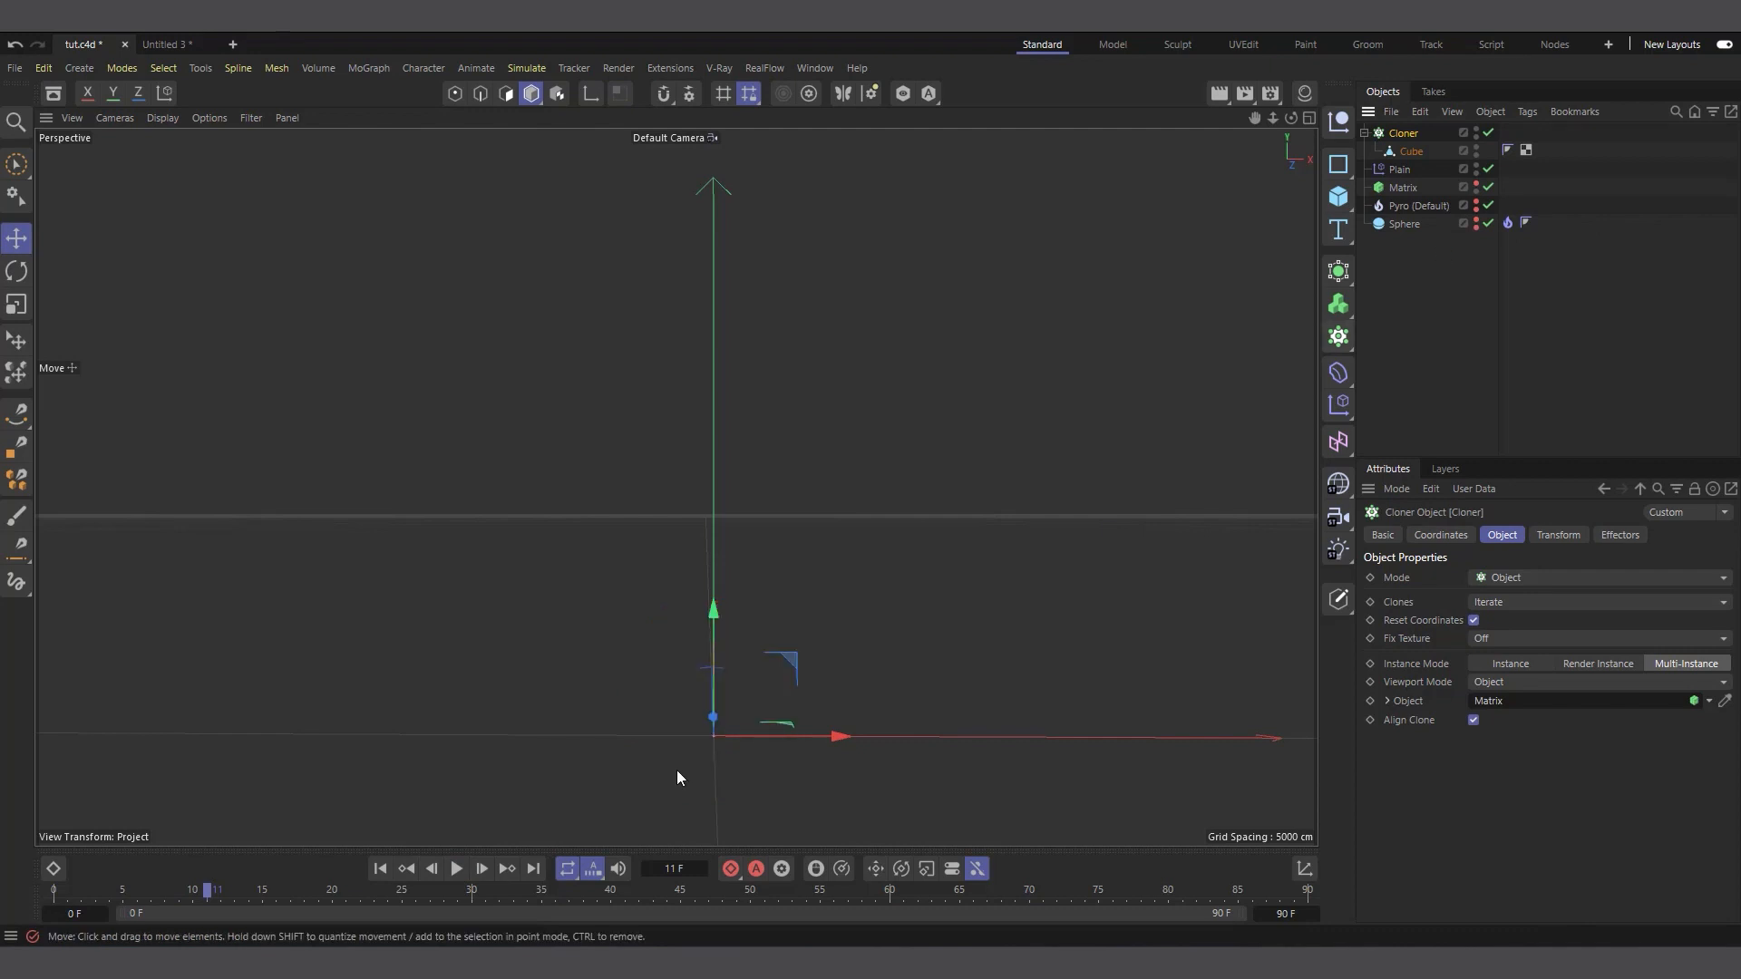
pyautogui.keyDown('alt'); pyautogui.moveTo(676, 770); pyautogui.dragTo(764, 728, button='right'); pyautogui.keyUp('alt')
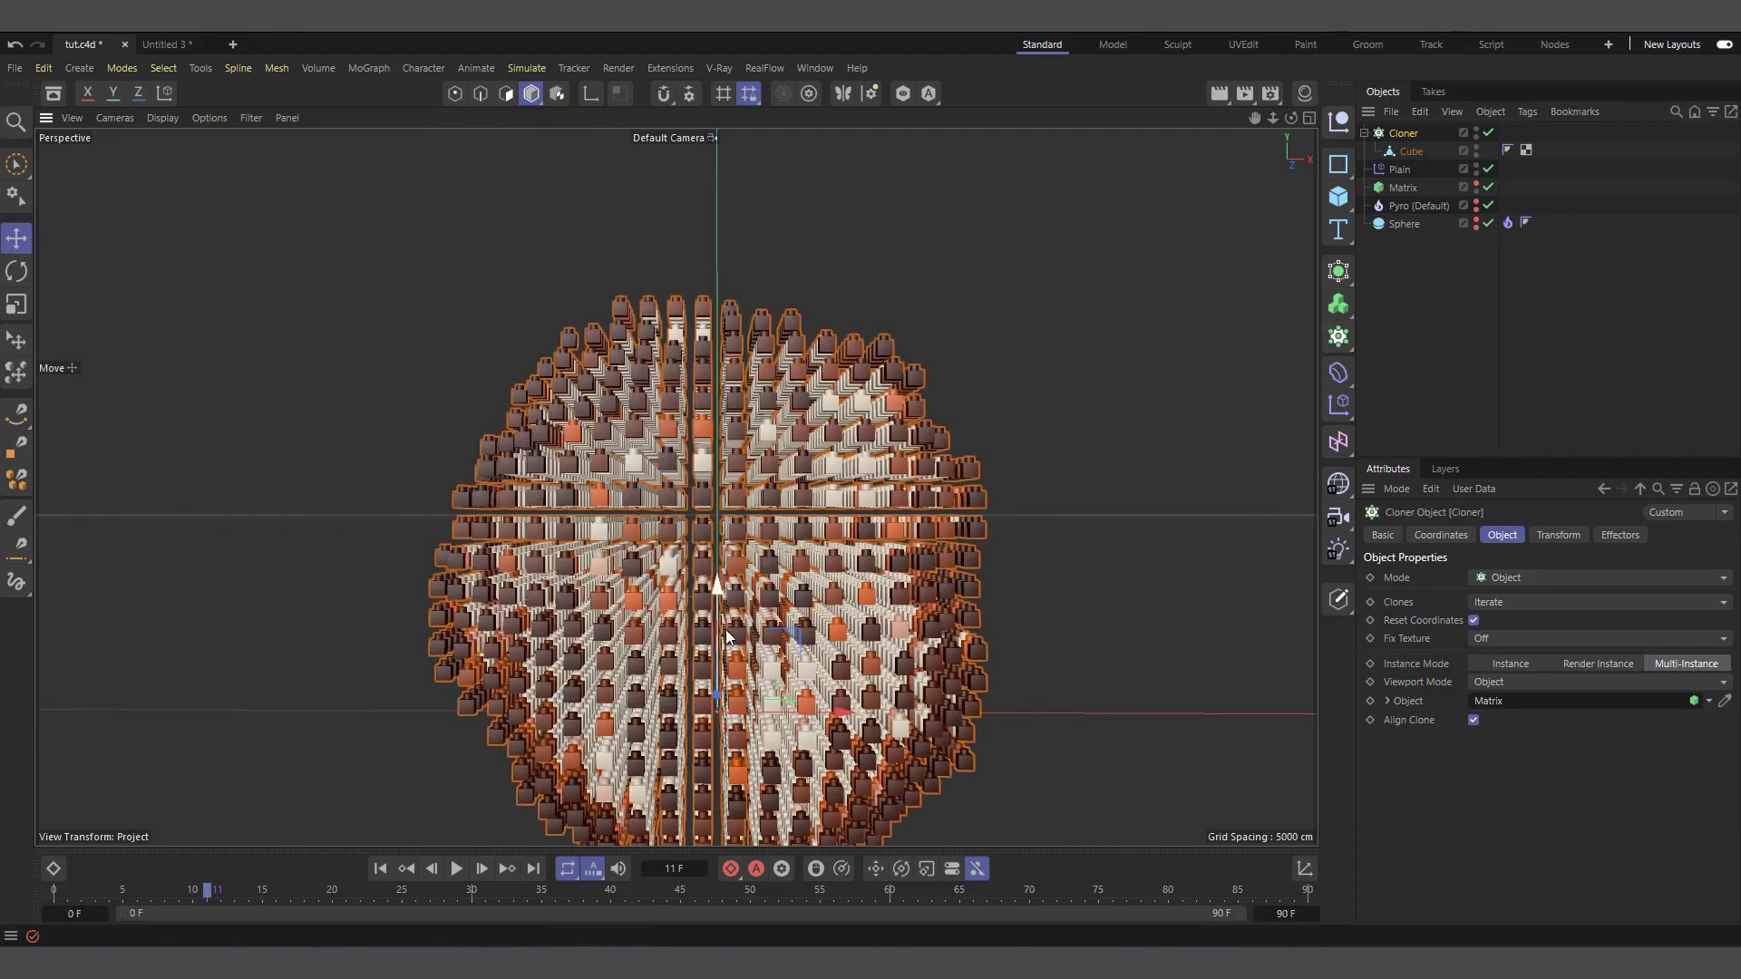
pyautogui.scroll(-2, 718, 571)
pyautogui.scroll(1, 633, 643)
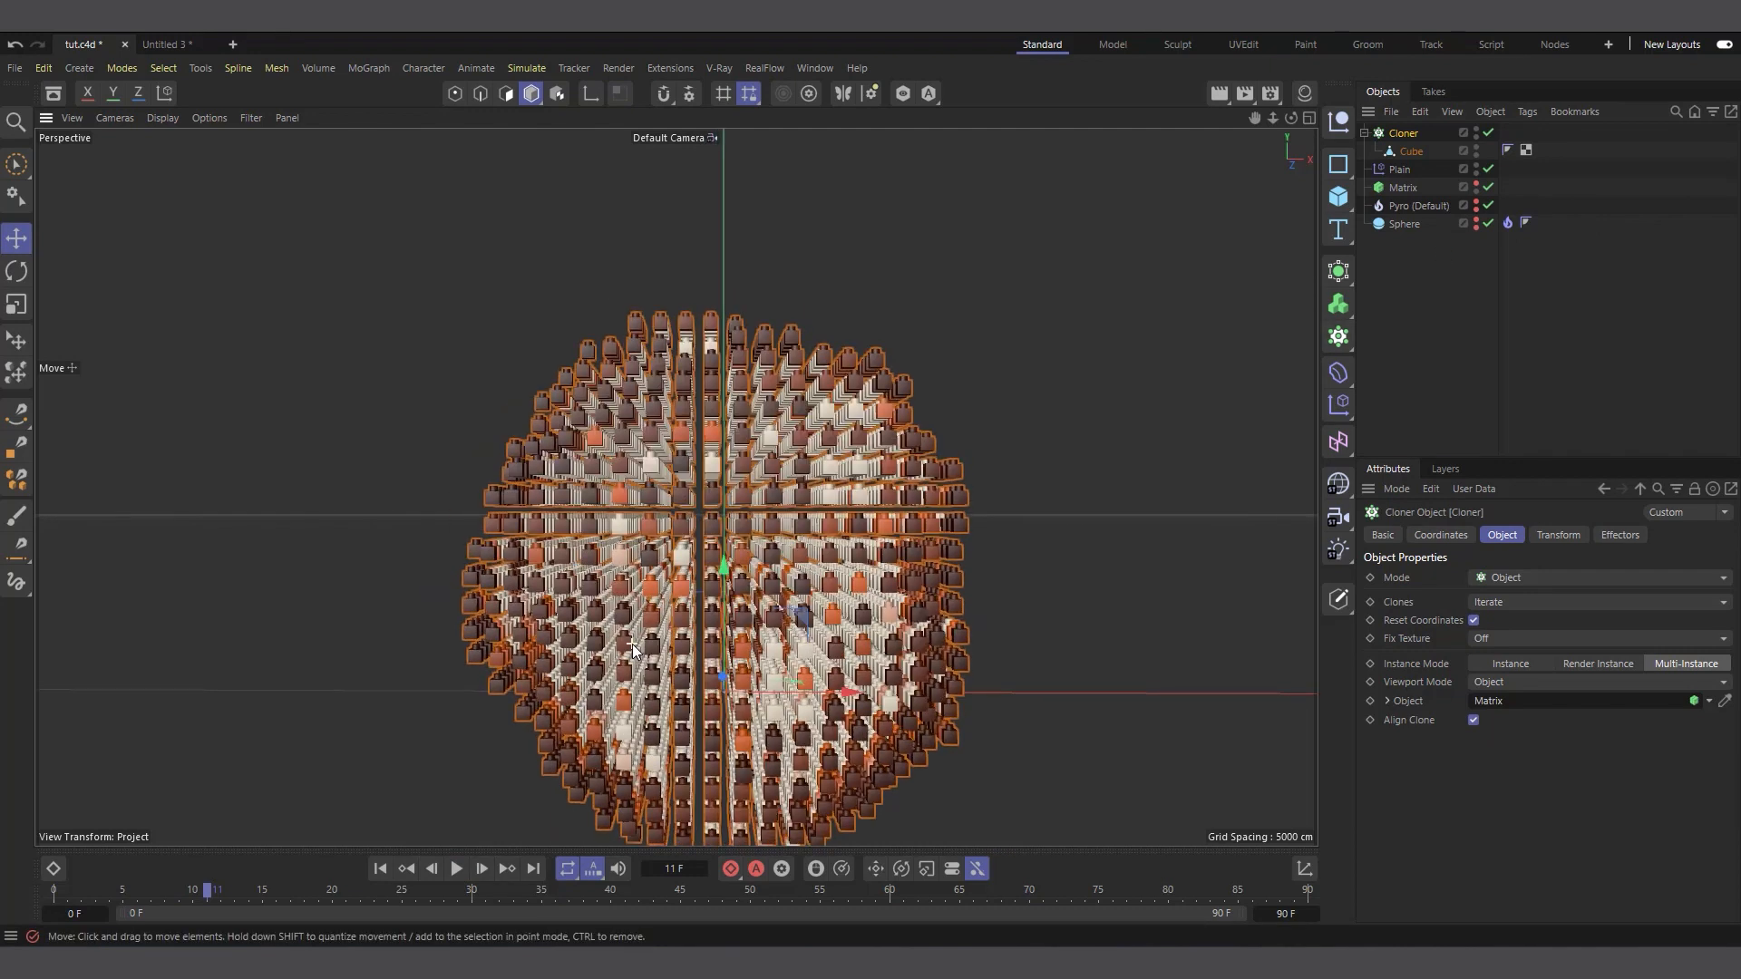
# Try setting the Matrix's transform scale to 1 on X, Y and Z so the bricks fill the grid
pyautogui.click(1401, 152)
pyautogui.click(1393, 187)
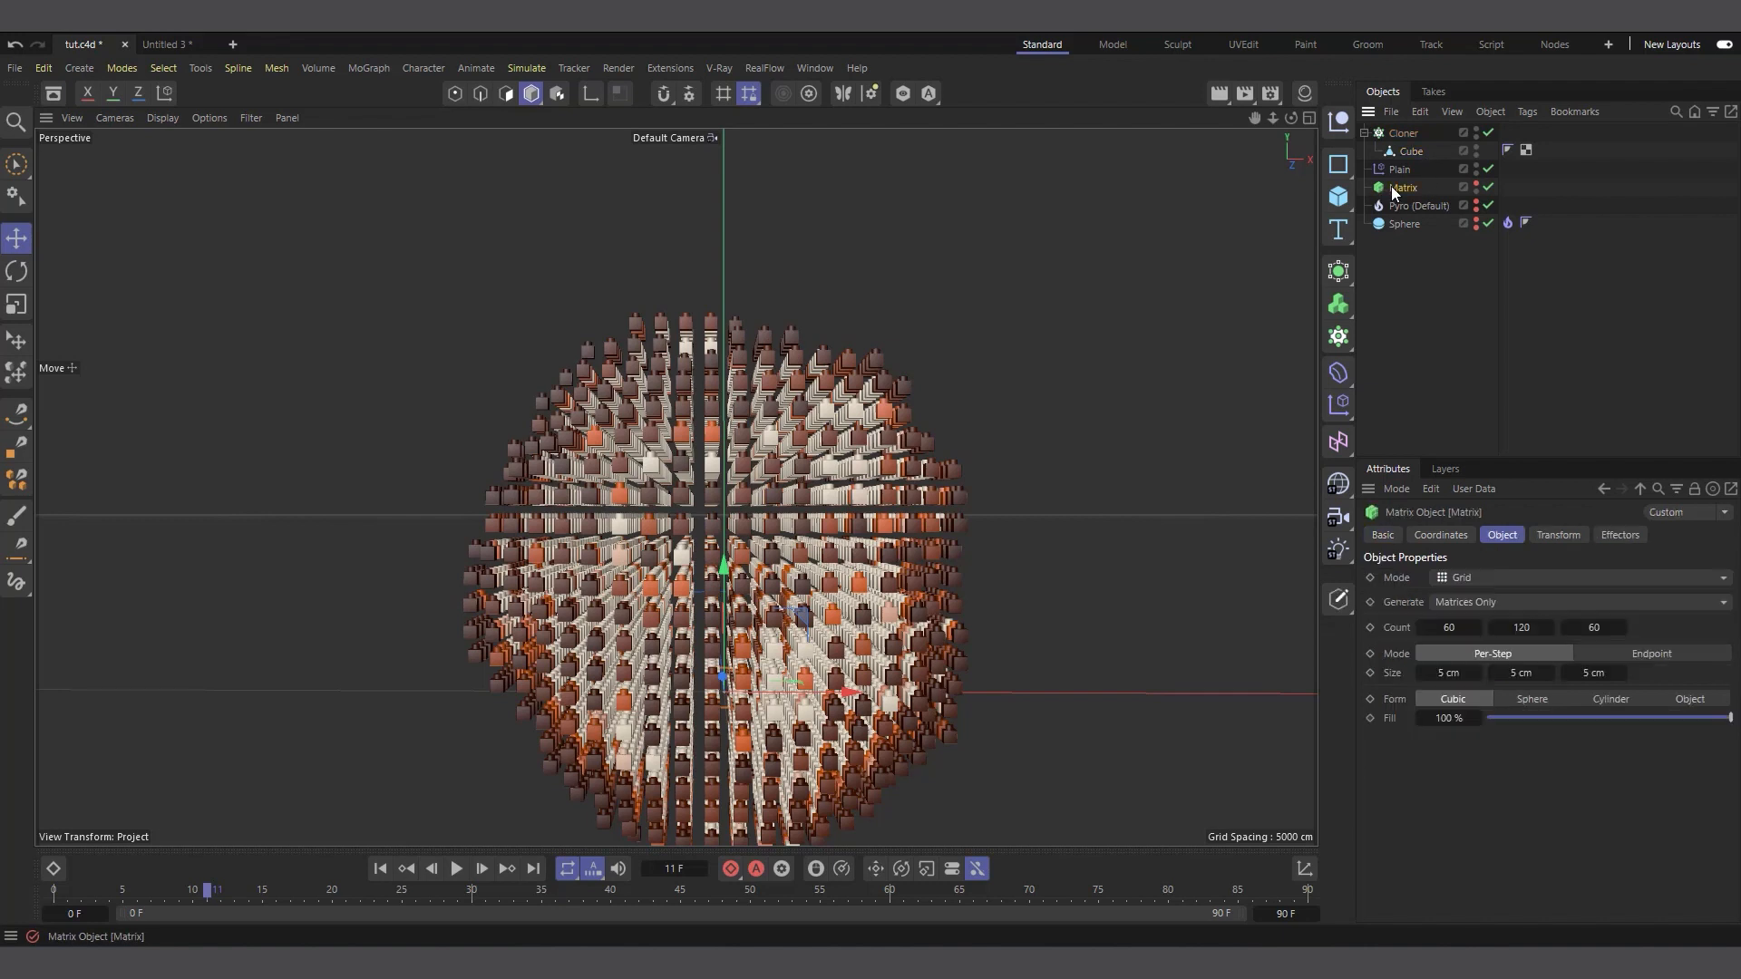
pyautogui.click(1609, 536)
pyautogui.click(1556, 536)
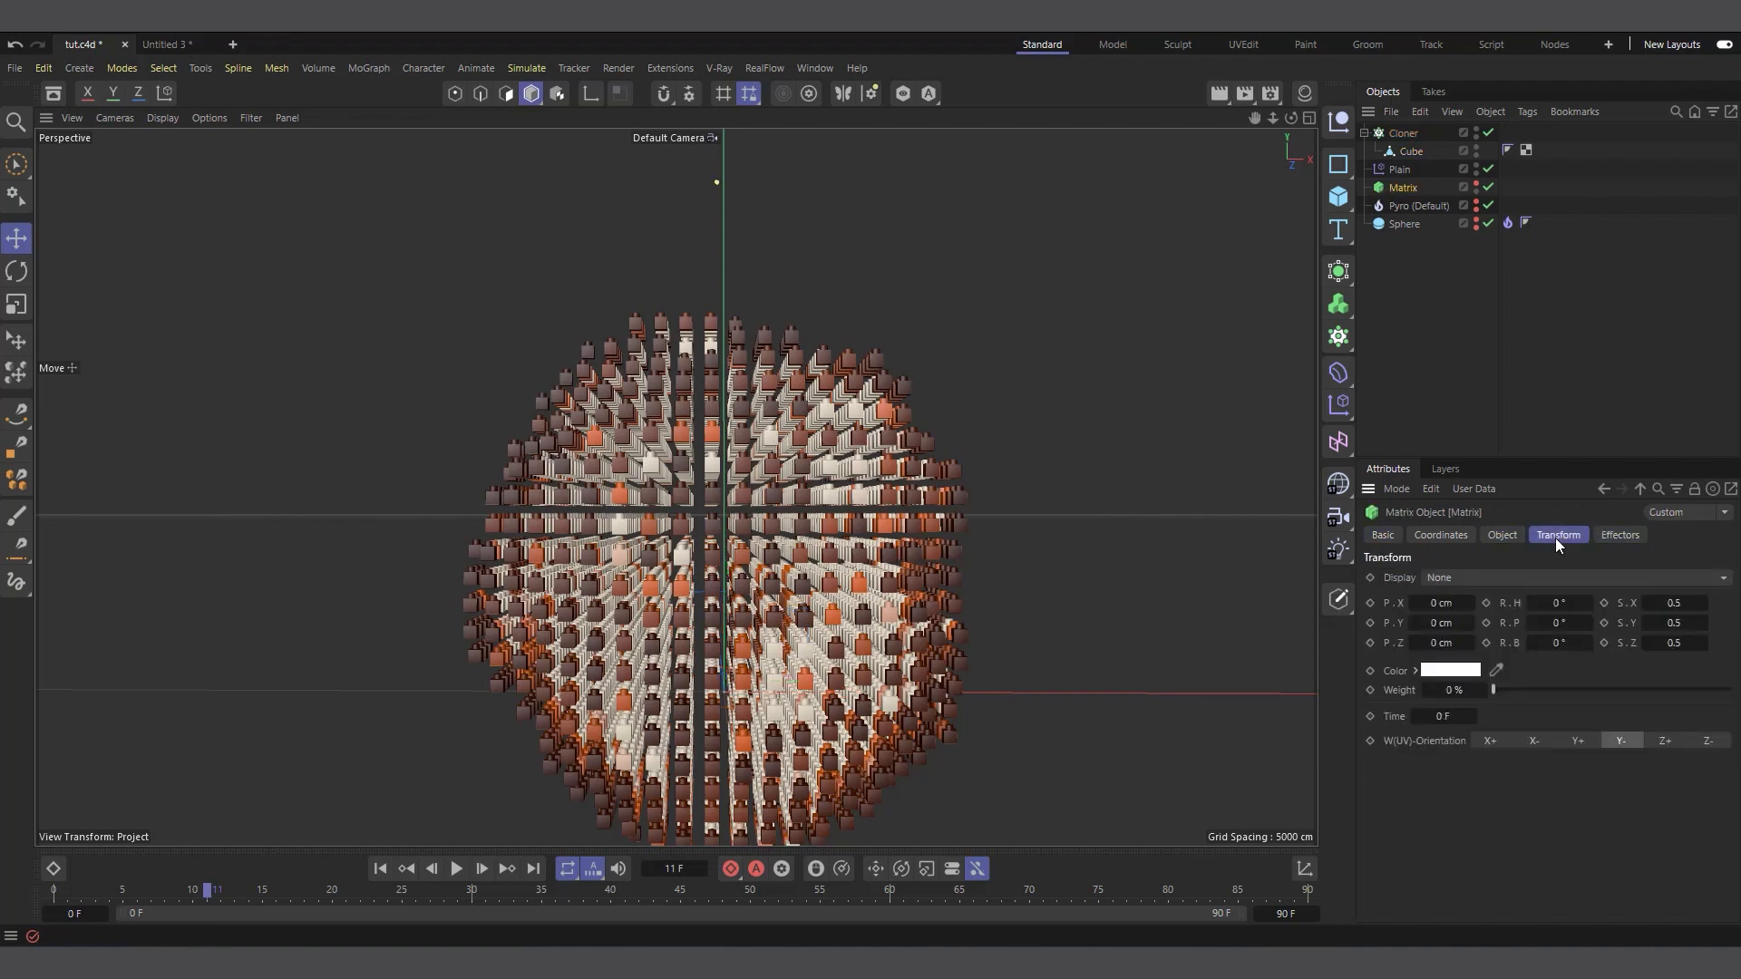
pyautogui.rightClick(1702, 604)
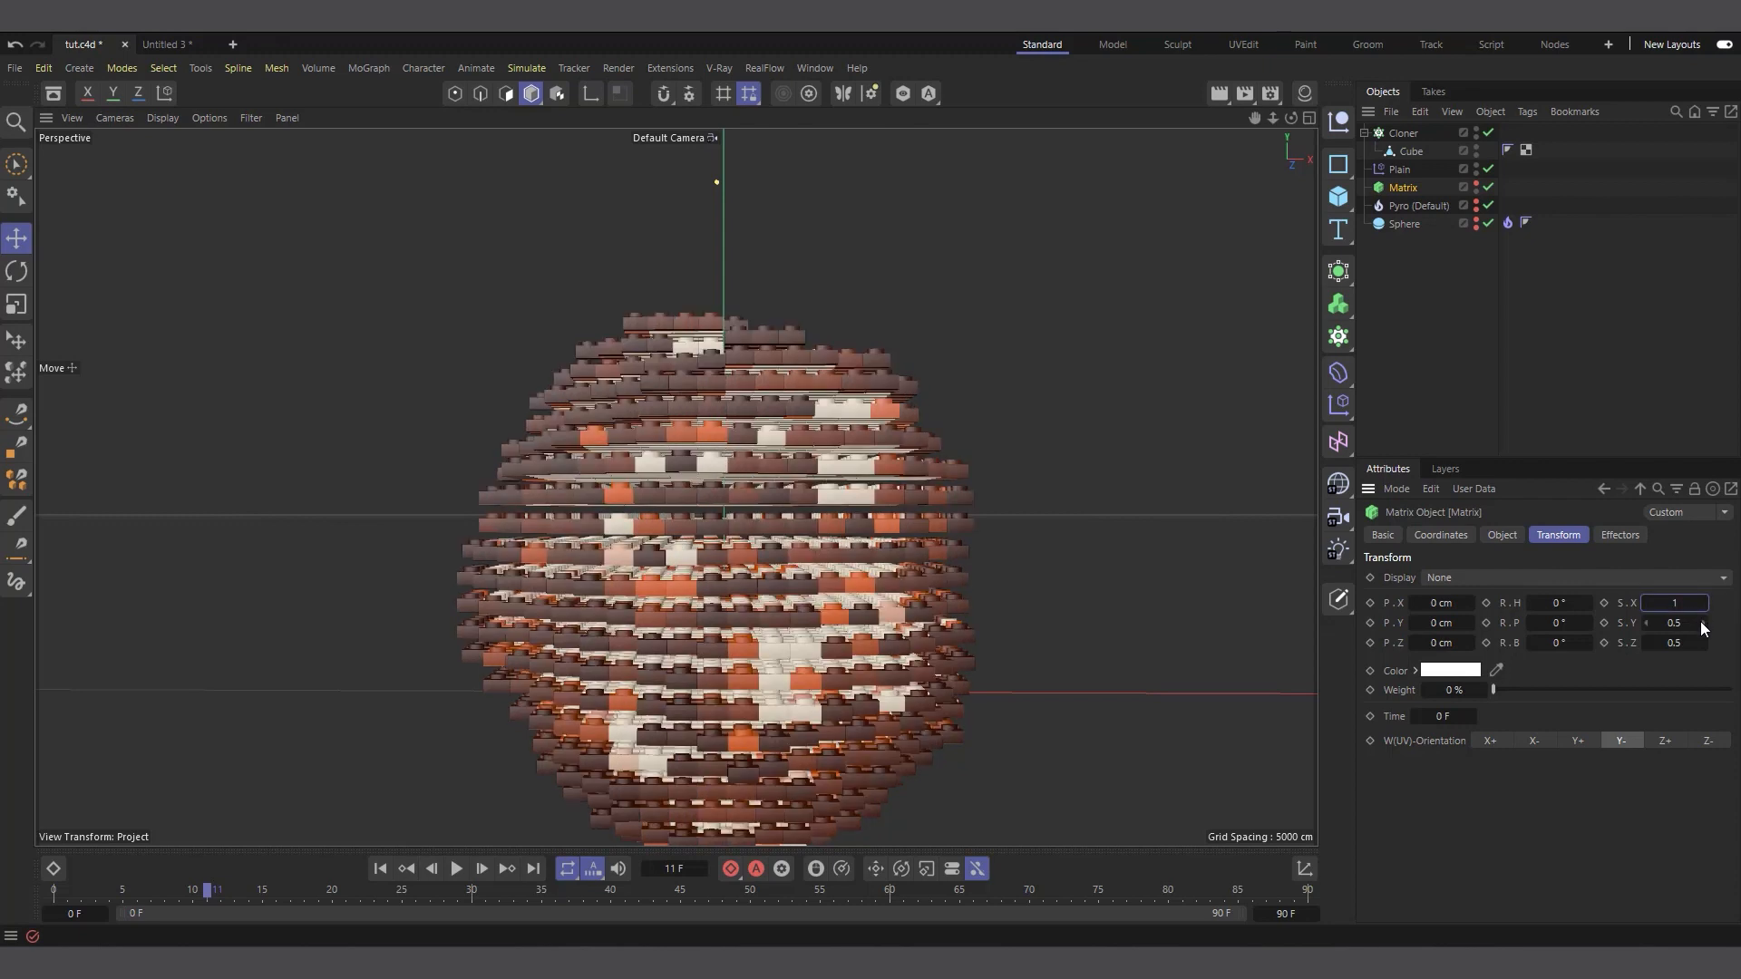
pyautogui.rightClick(1702, 624)
pyautogui.rightClick(1702, 645)
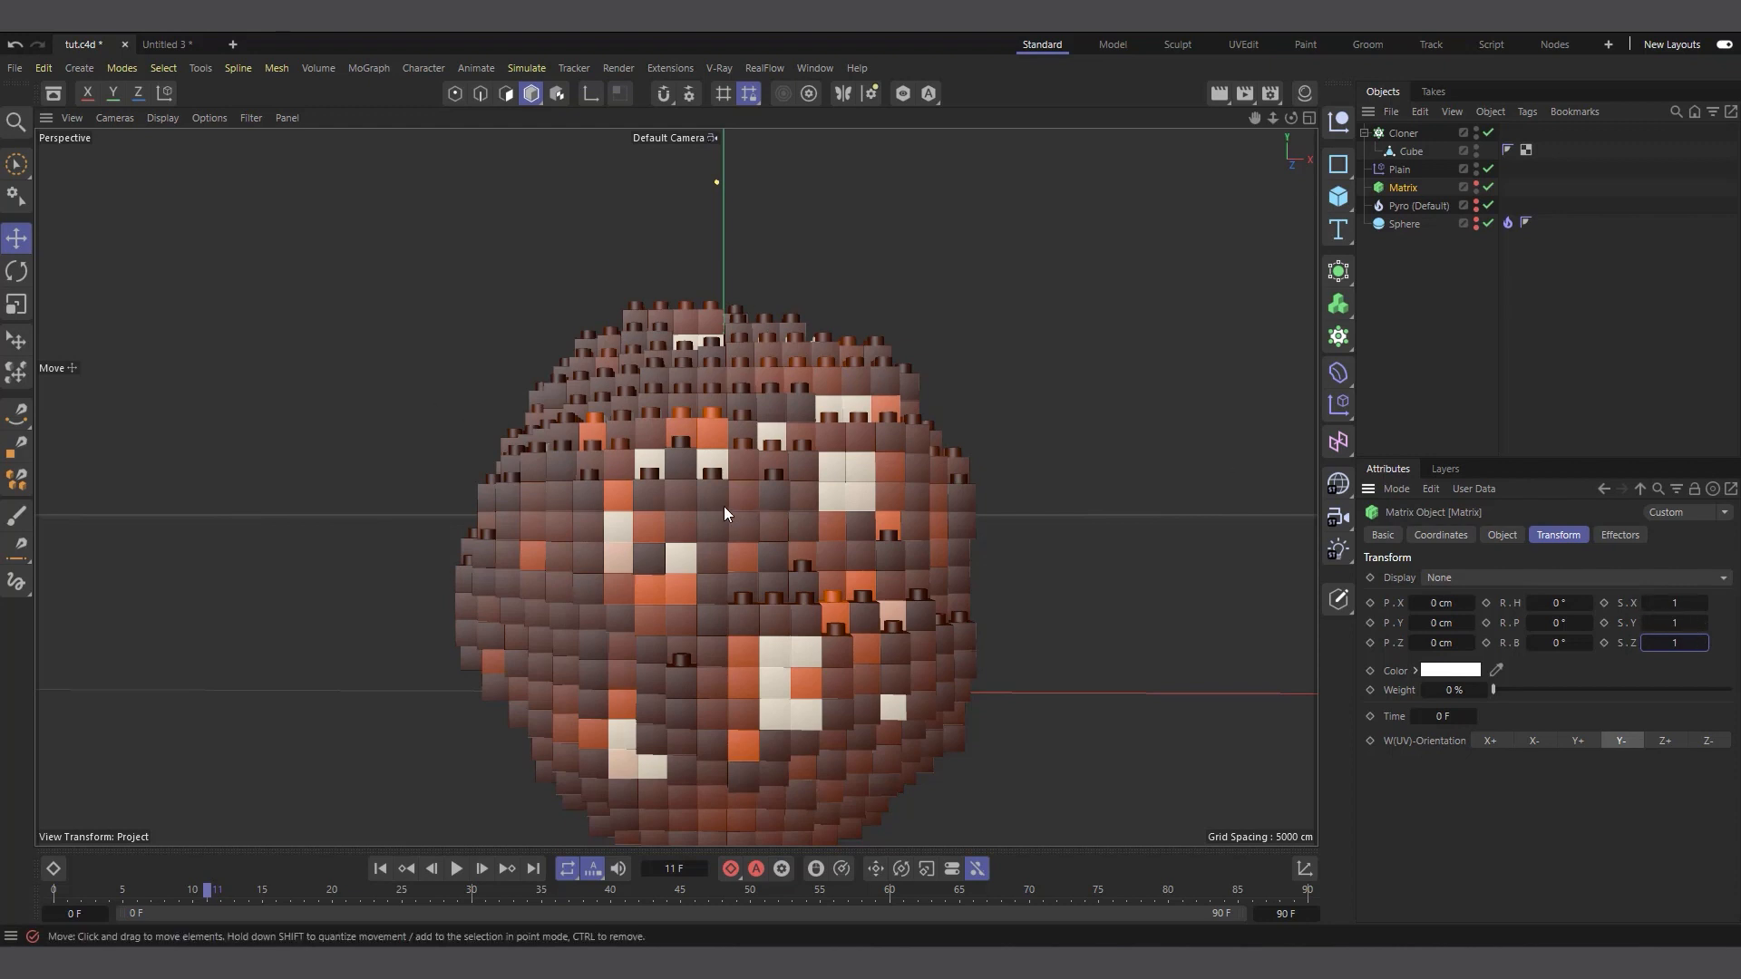
# Undo the three scale changes made to the Matrix
pyautogui.hotkey('ctrl', 'z')
pyautogui.hotkey('ctrl', 'z')
pyautogui.hotkey('ctrl', 'z')
pyautogui.hotkey('ctrl', 'z')
# Scale up the Cube brick inside the Cloner uniformly until neighbouring clones touch without gaps
pyautogui.click(1411, 151)
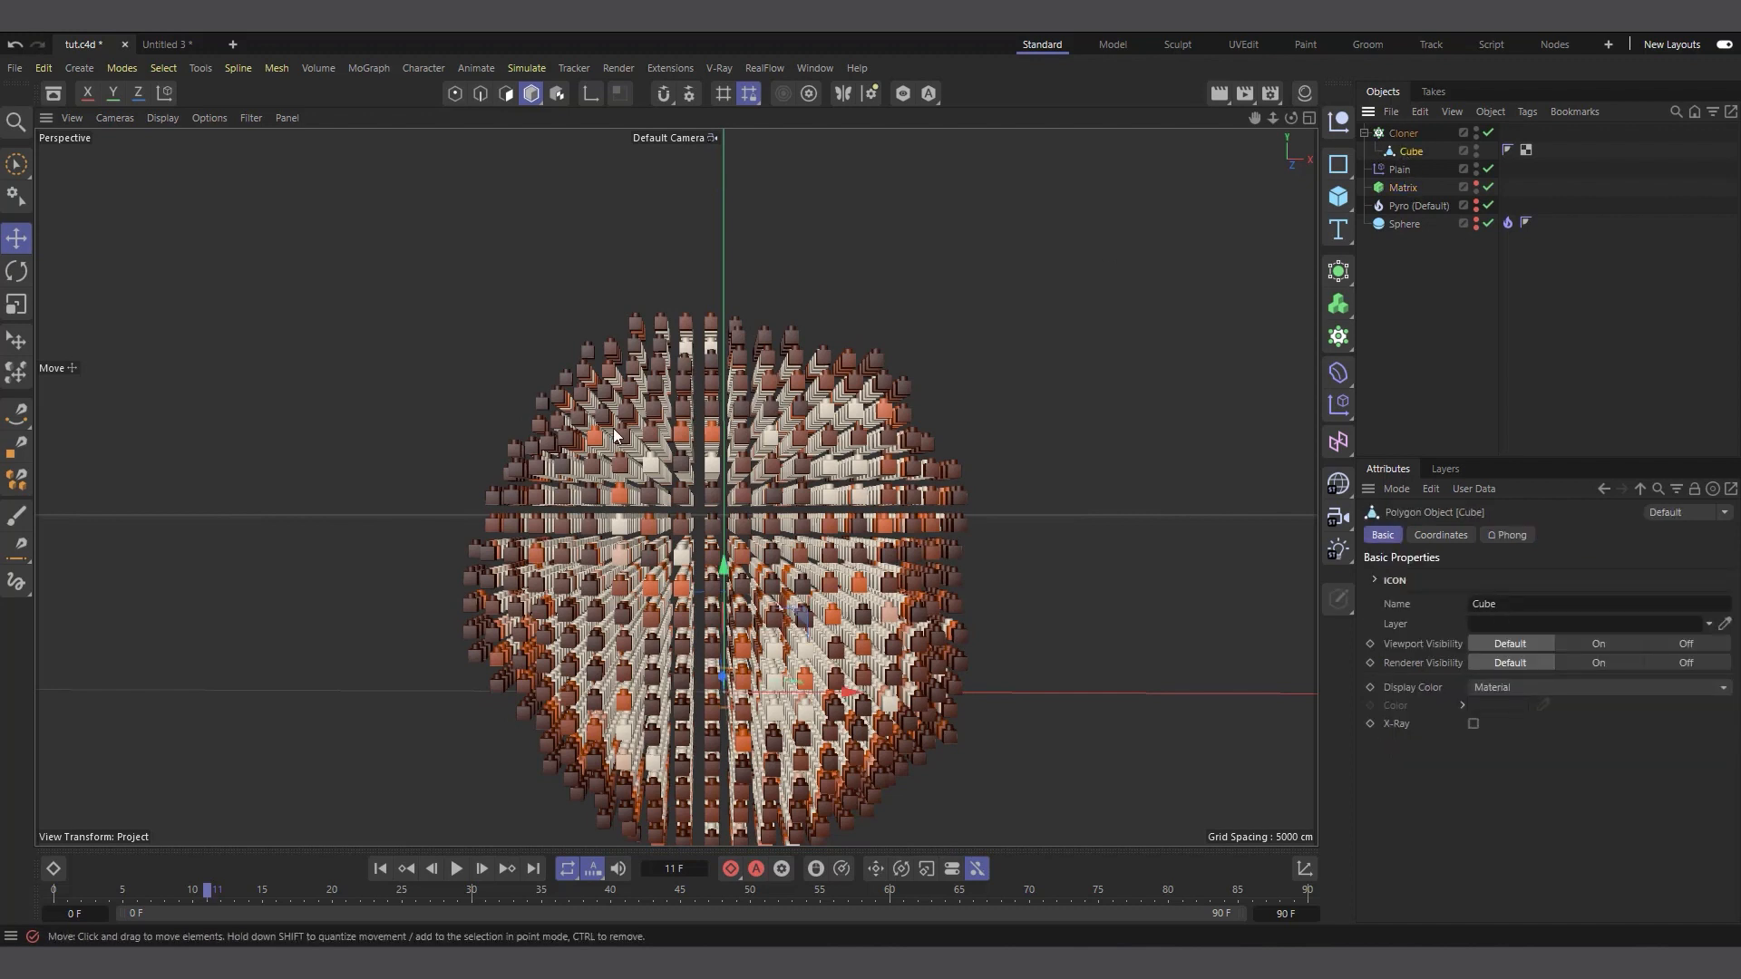
pyautogui.press('t')
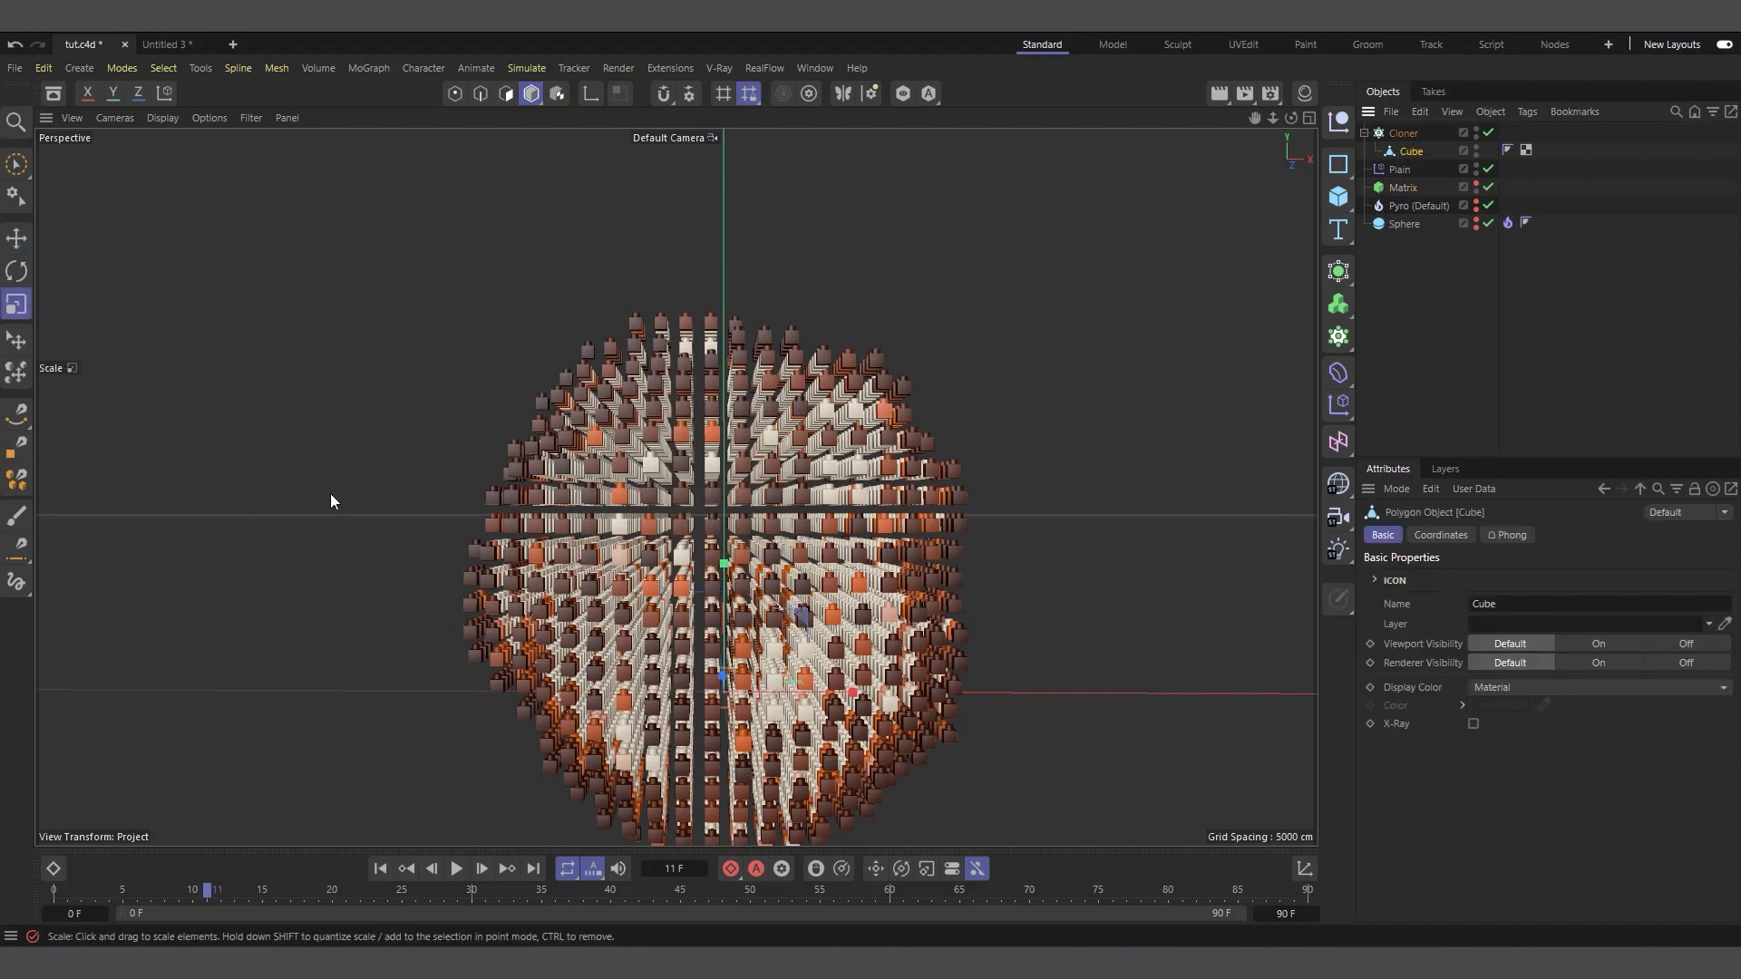
pyautogui.moveTo(257, 533); pyautogui.dragTo(1170, 555)
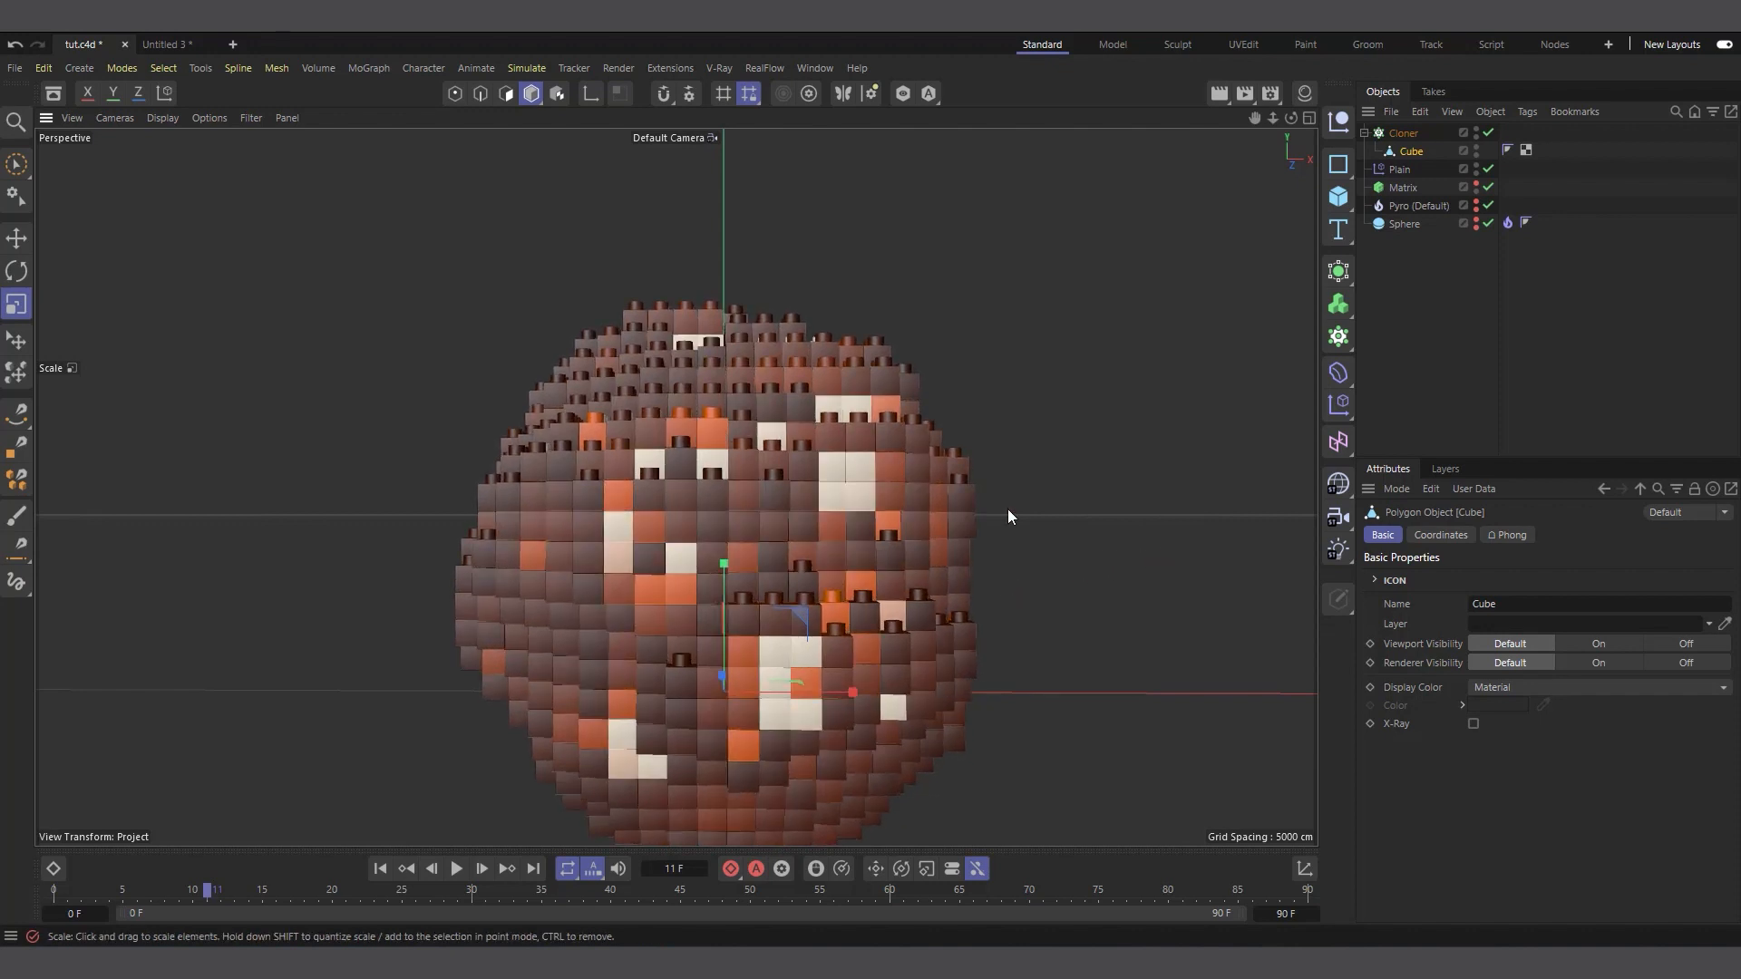
# Render a viewport preview of the whole brick ball from a slightly raised angle
pyautogui.scroll(-5, 691, 586)
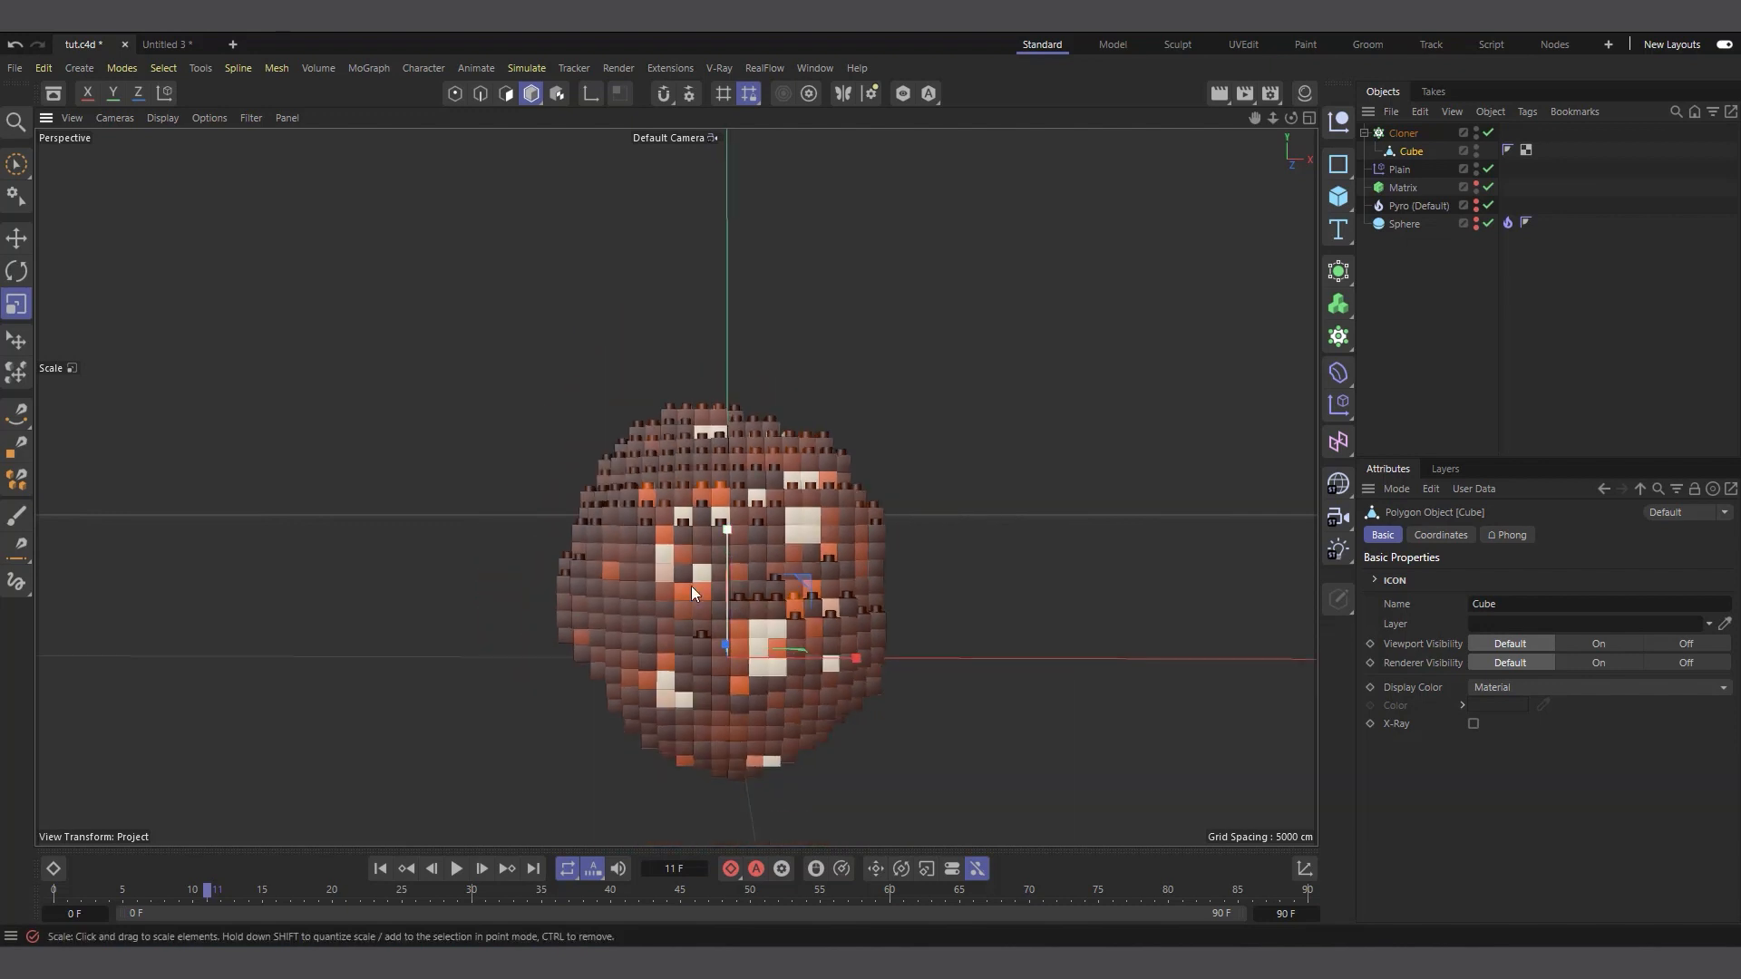
pyautogui.moveTo(1291, 119); pyautogui.dragTo(1244, 153)
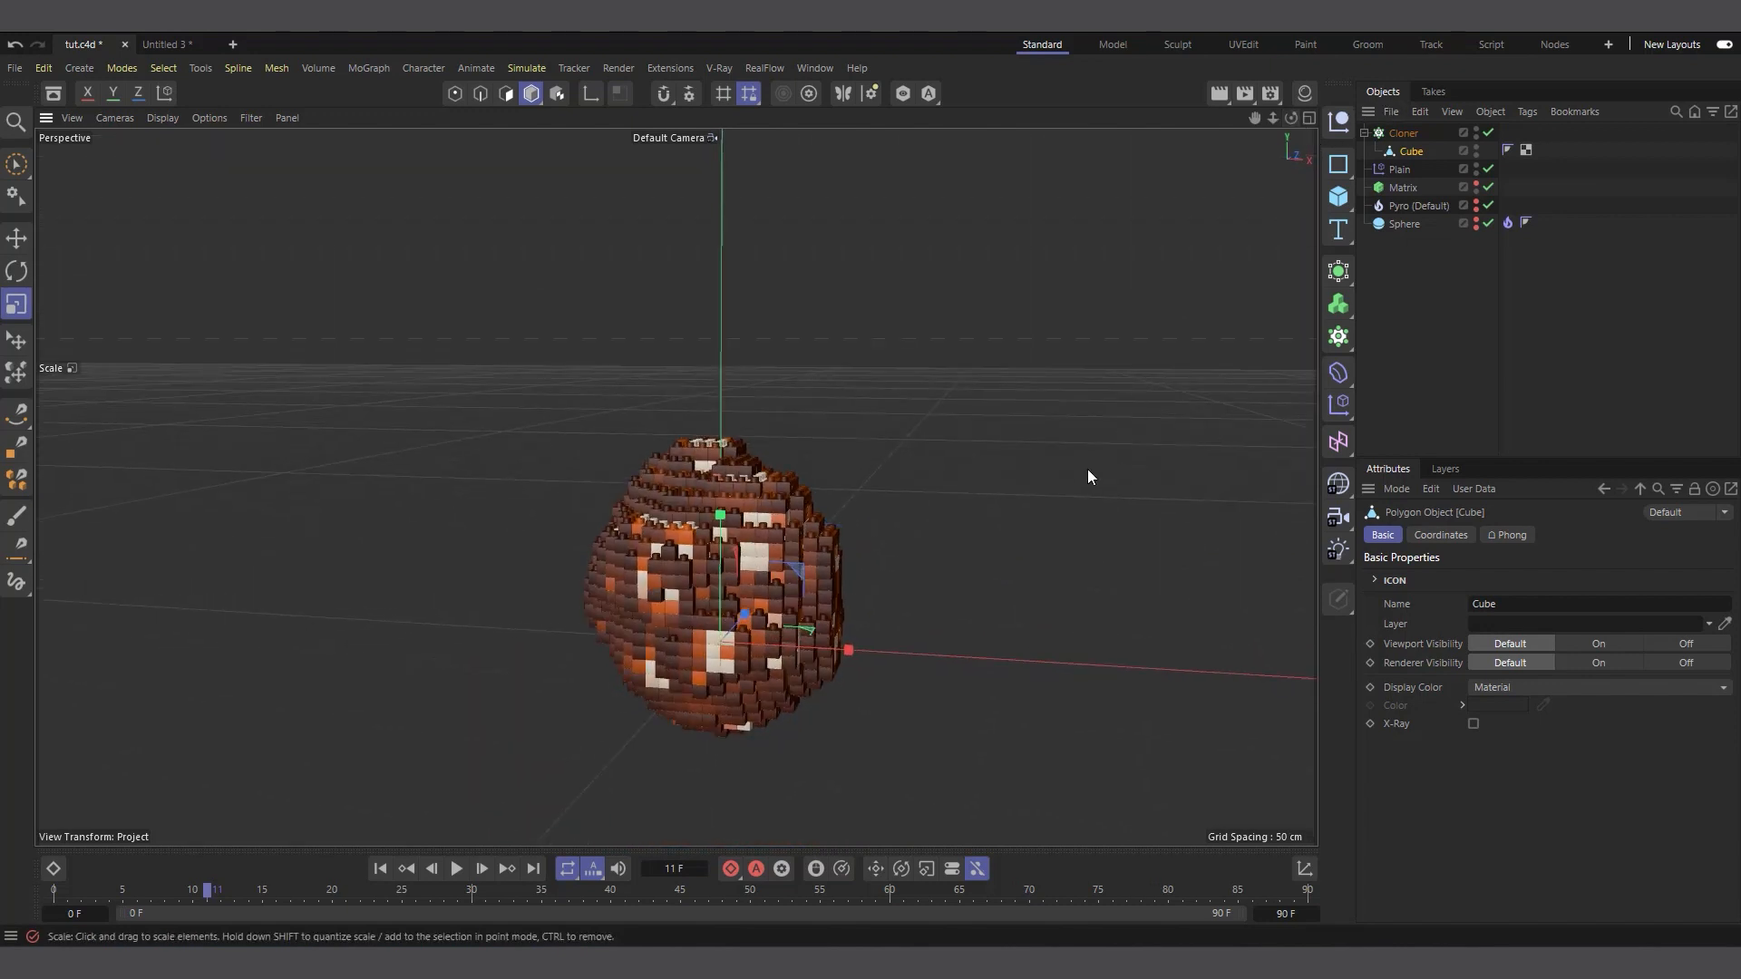
pyautogui.click(1217, 94)
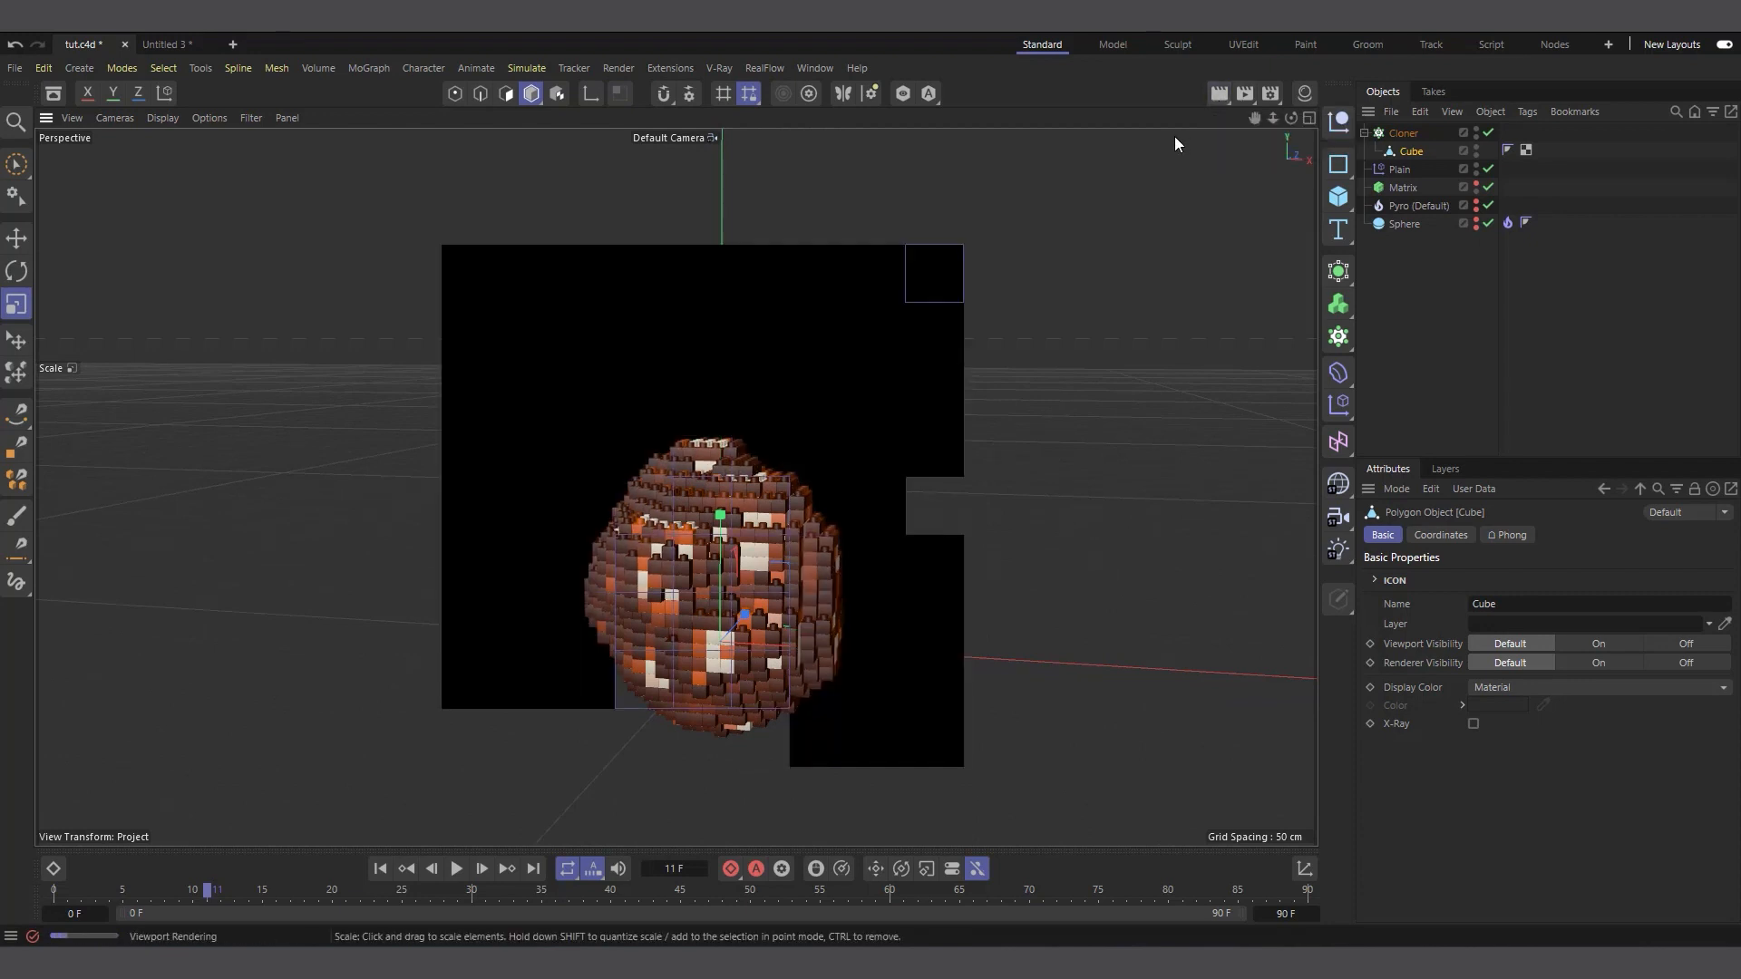
# Render another viewport preview of the brick ball, closer up and from a higher angle that shows the studs
pyautogui.scroll(2, 731, 524)
pyautogui.scroll(3, 731, 524)
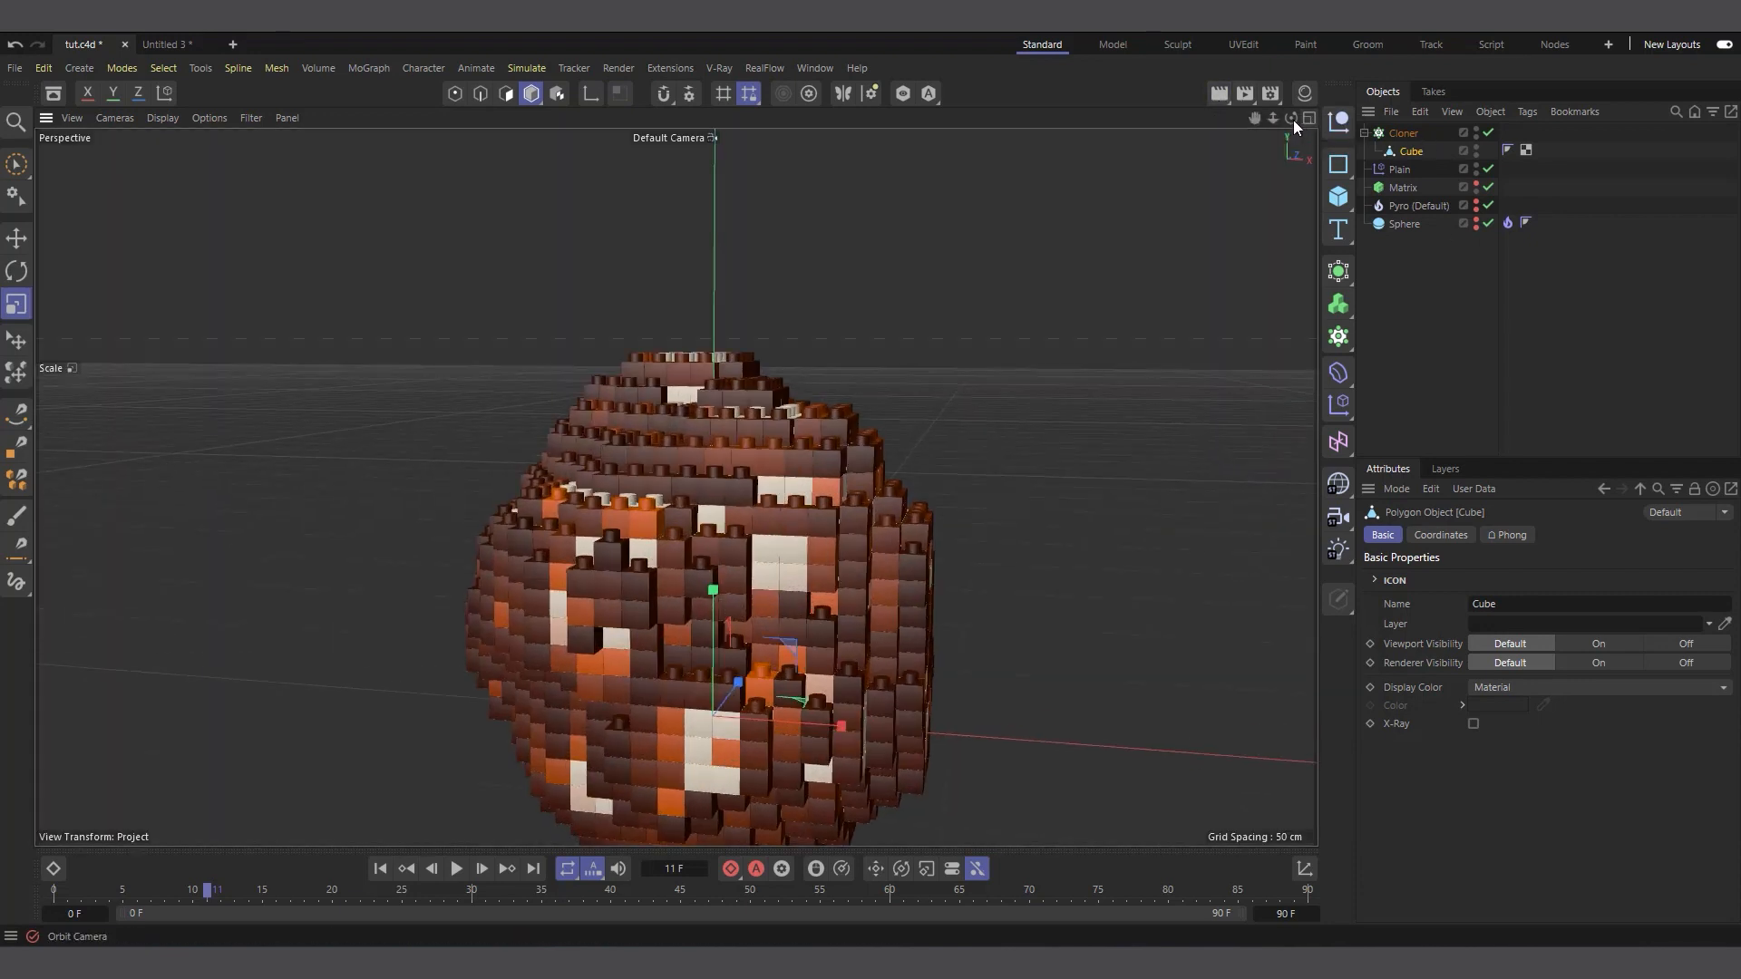
pyautogui.moveTo(1293, 119); pyautogui.dragTo(1292, 200)
pyautogui.scroll(-3, 825, 326)
pyautogui.scroll(2, 759, 557)
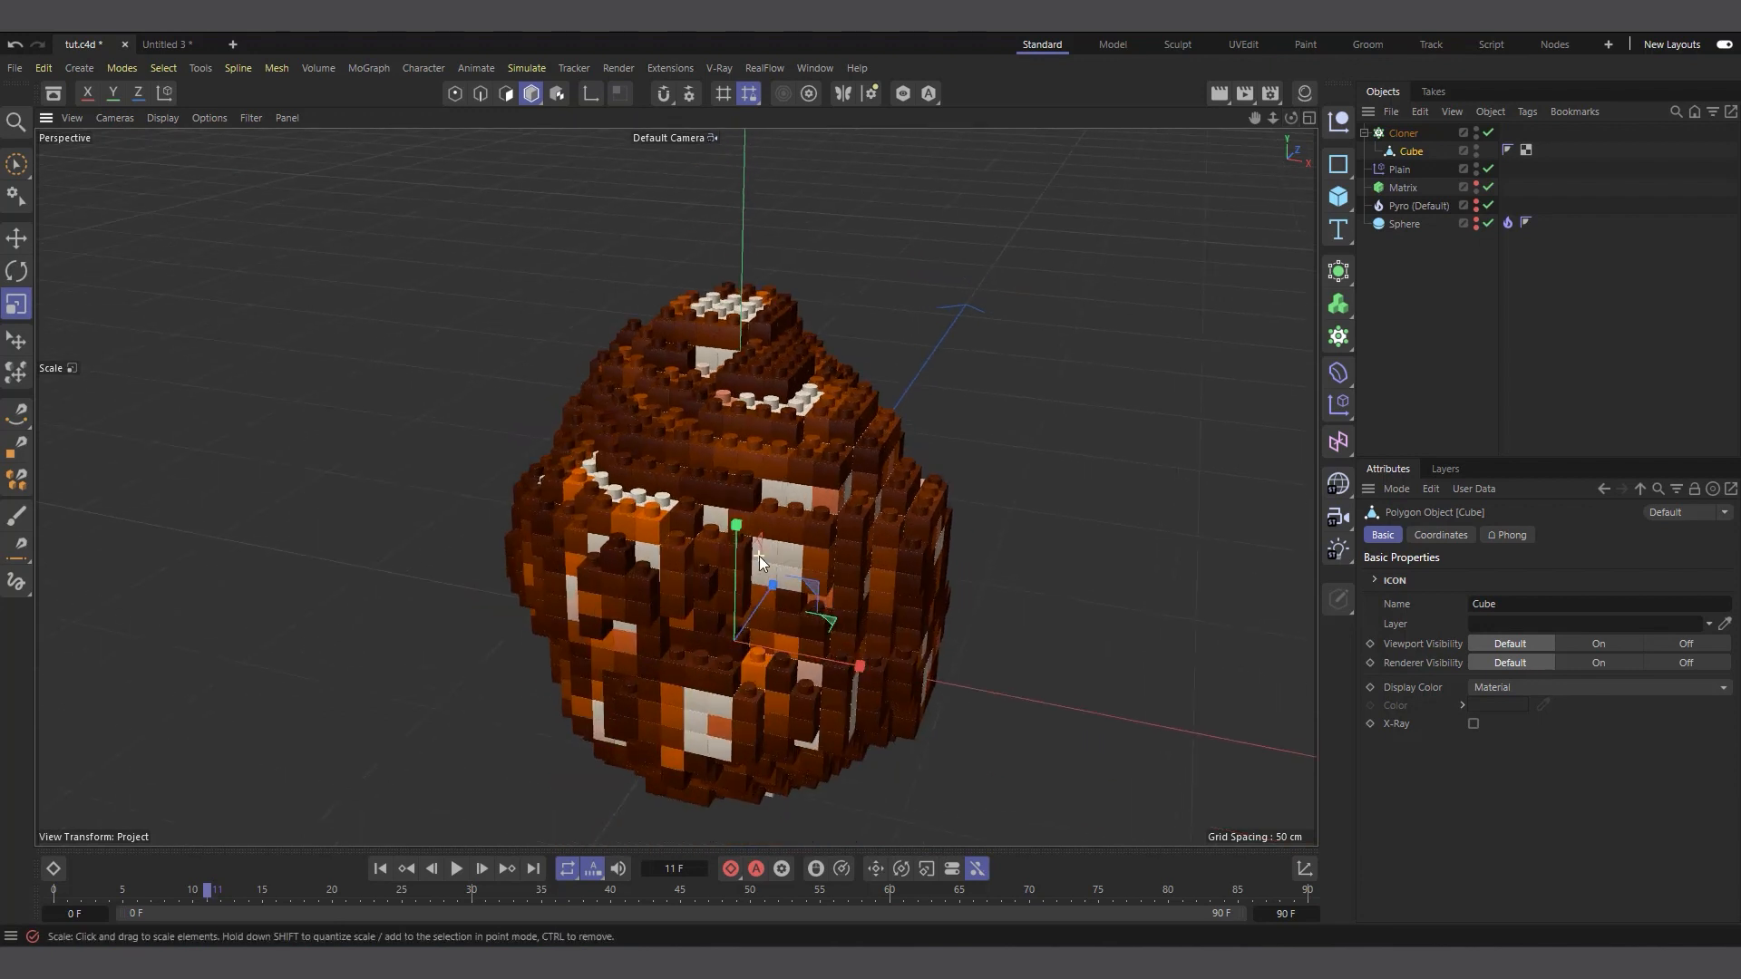
pyautogui.click(1218, 94)
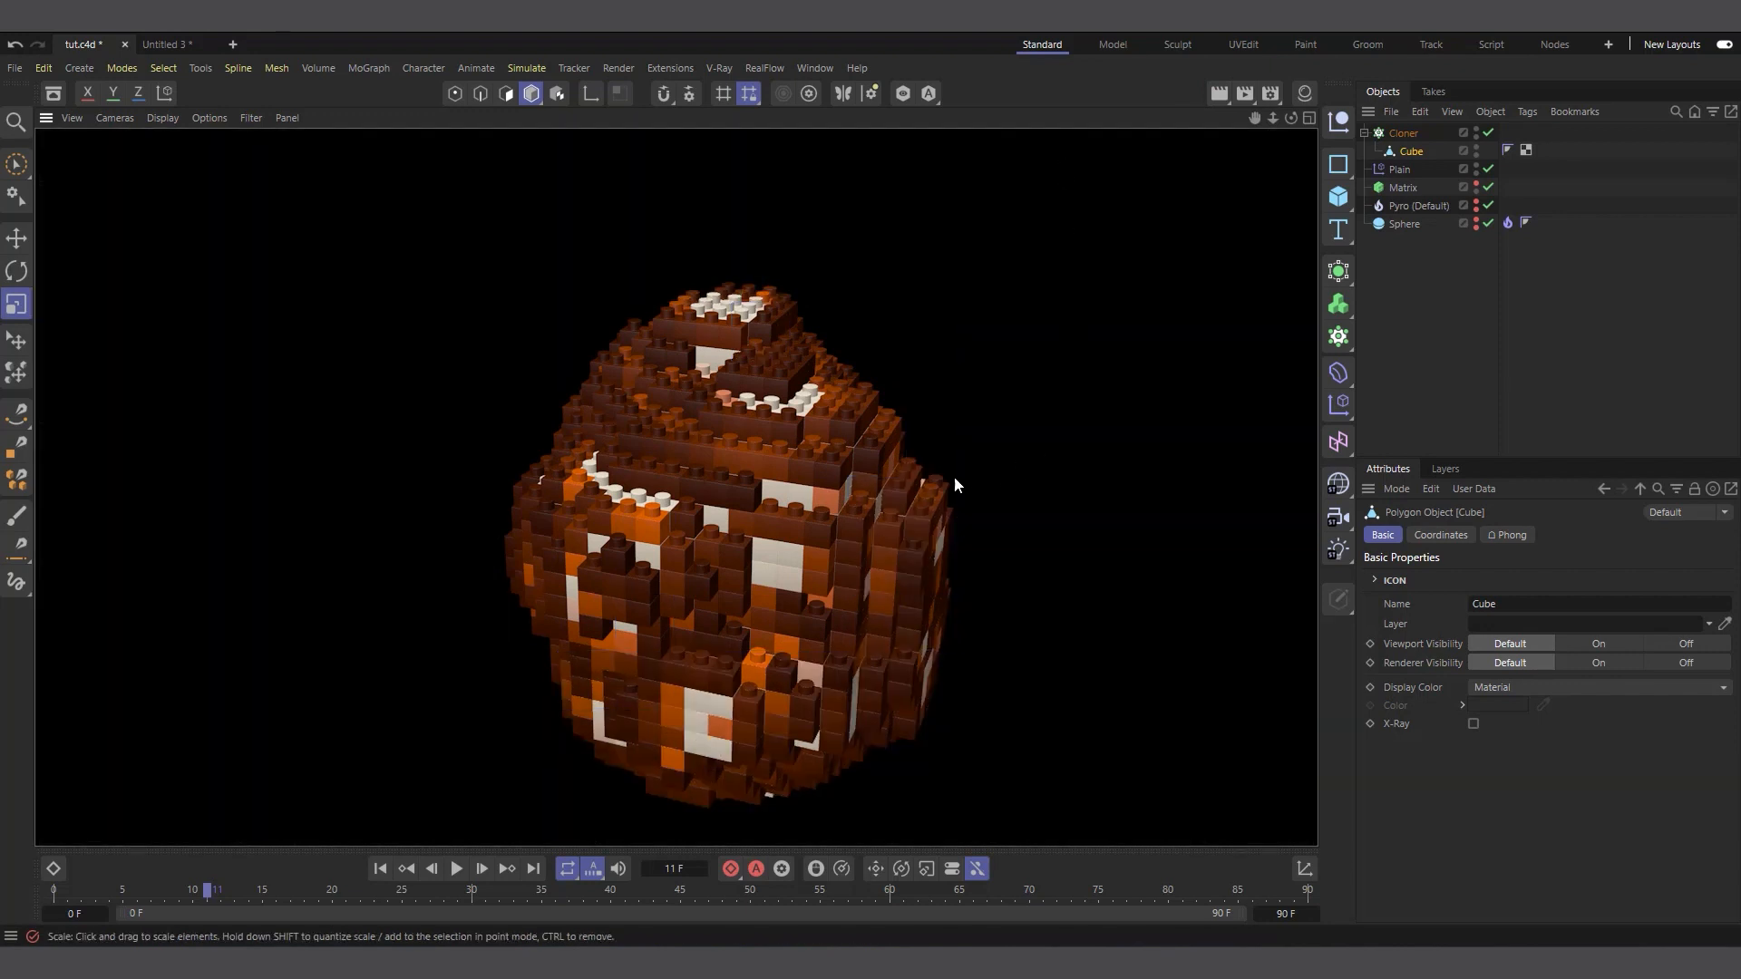
# Play the animation to frame 47 and examine the whole brick mushroom cloud from a higher angle
pyautogui.scroll(-4, 703, 657)
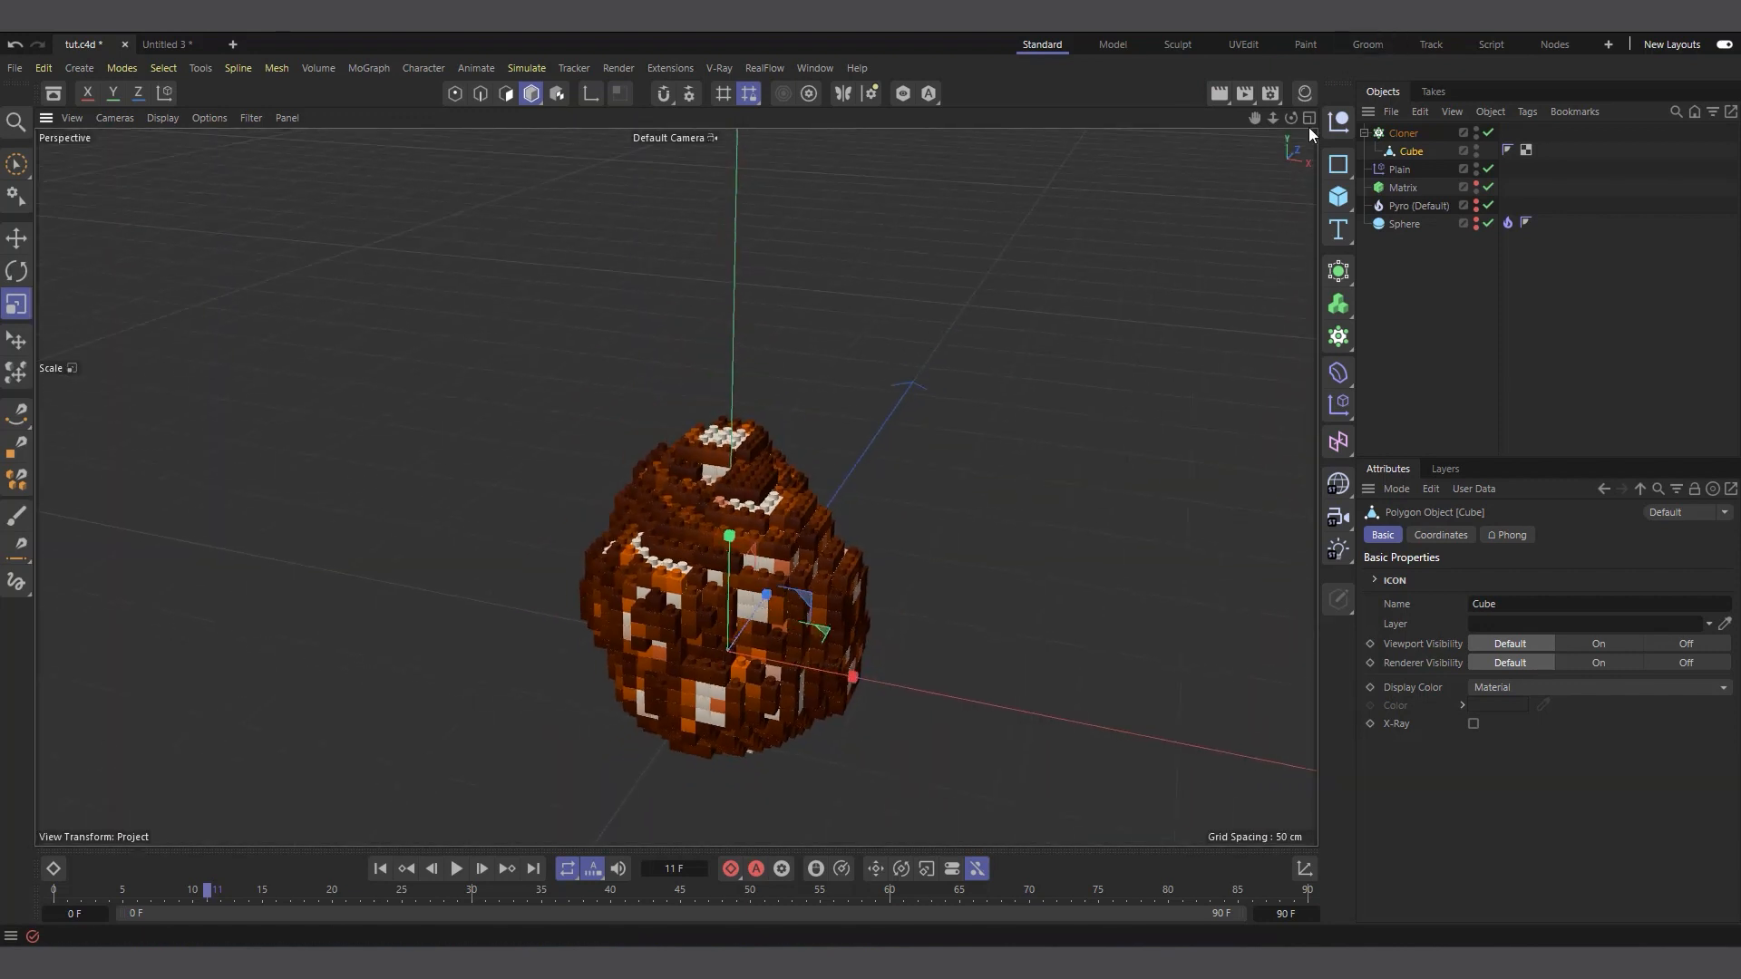
pyautogui.moveTo(1291, 118); pyautogui.dragTo(1297, 63)
pyautogui.click(450, 871)
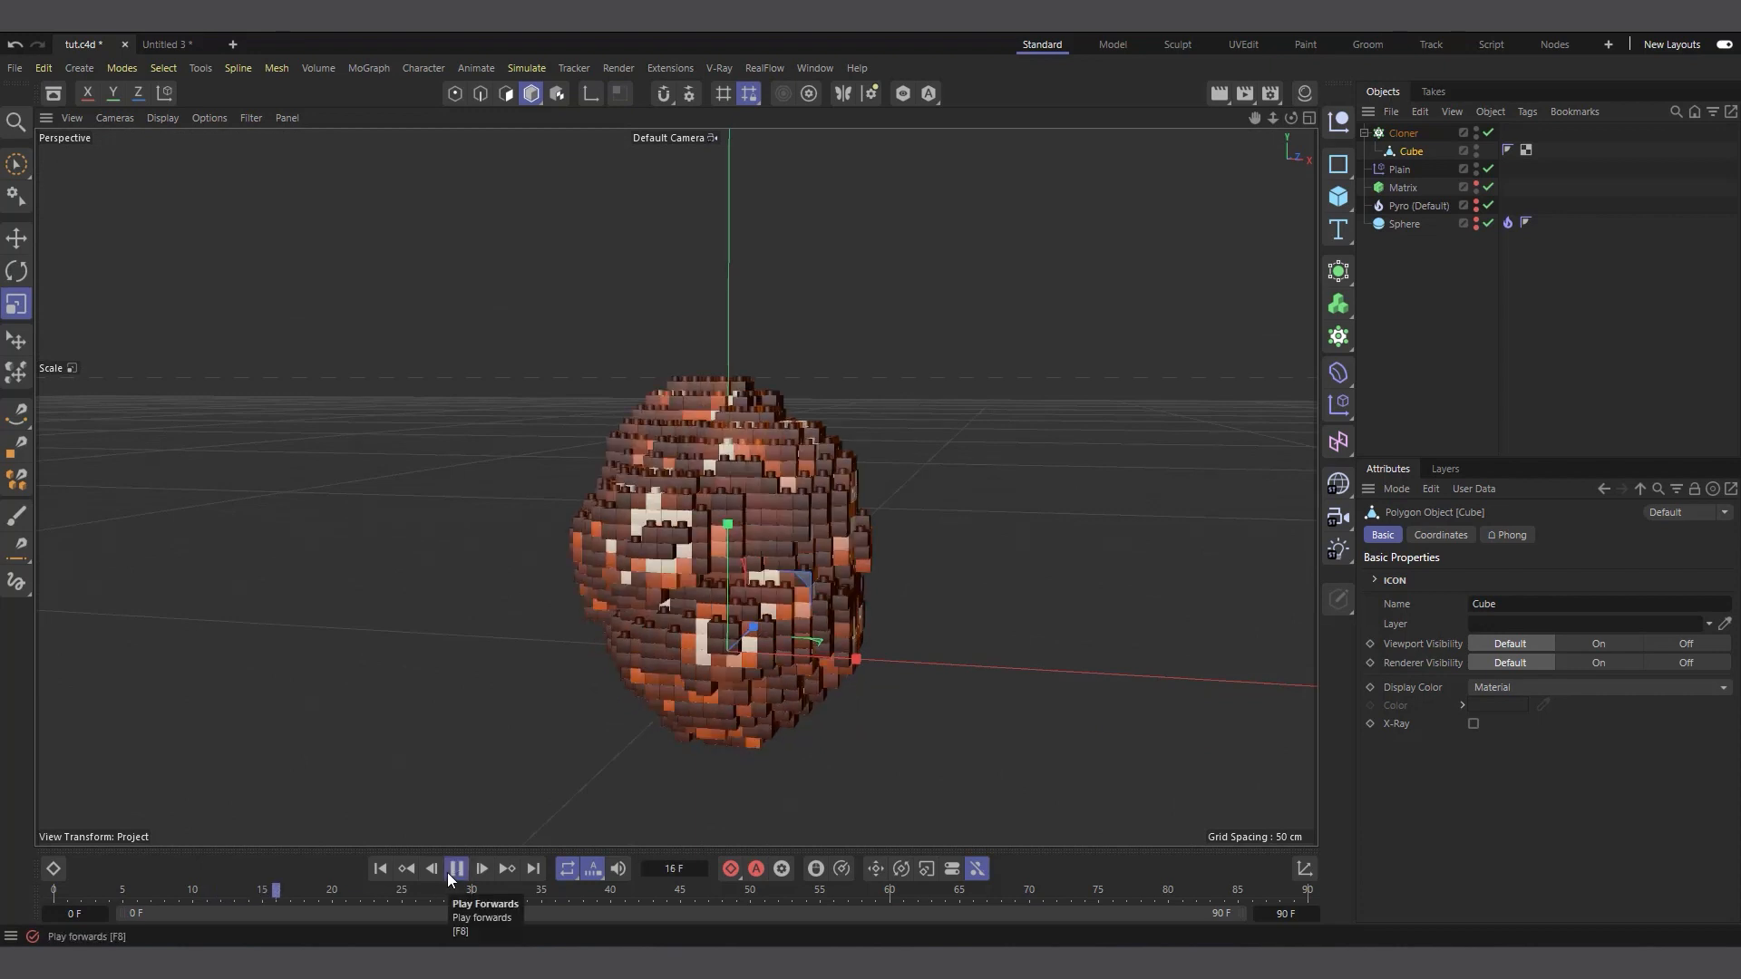
pyautogui.scroll(-5, 771, 649)
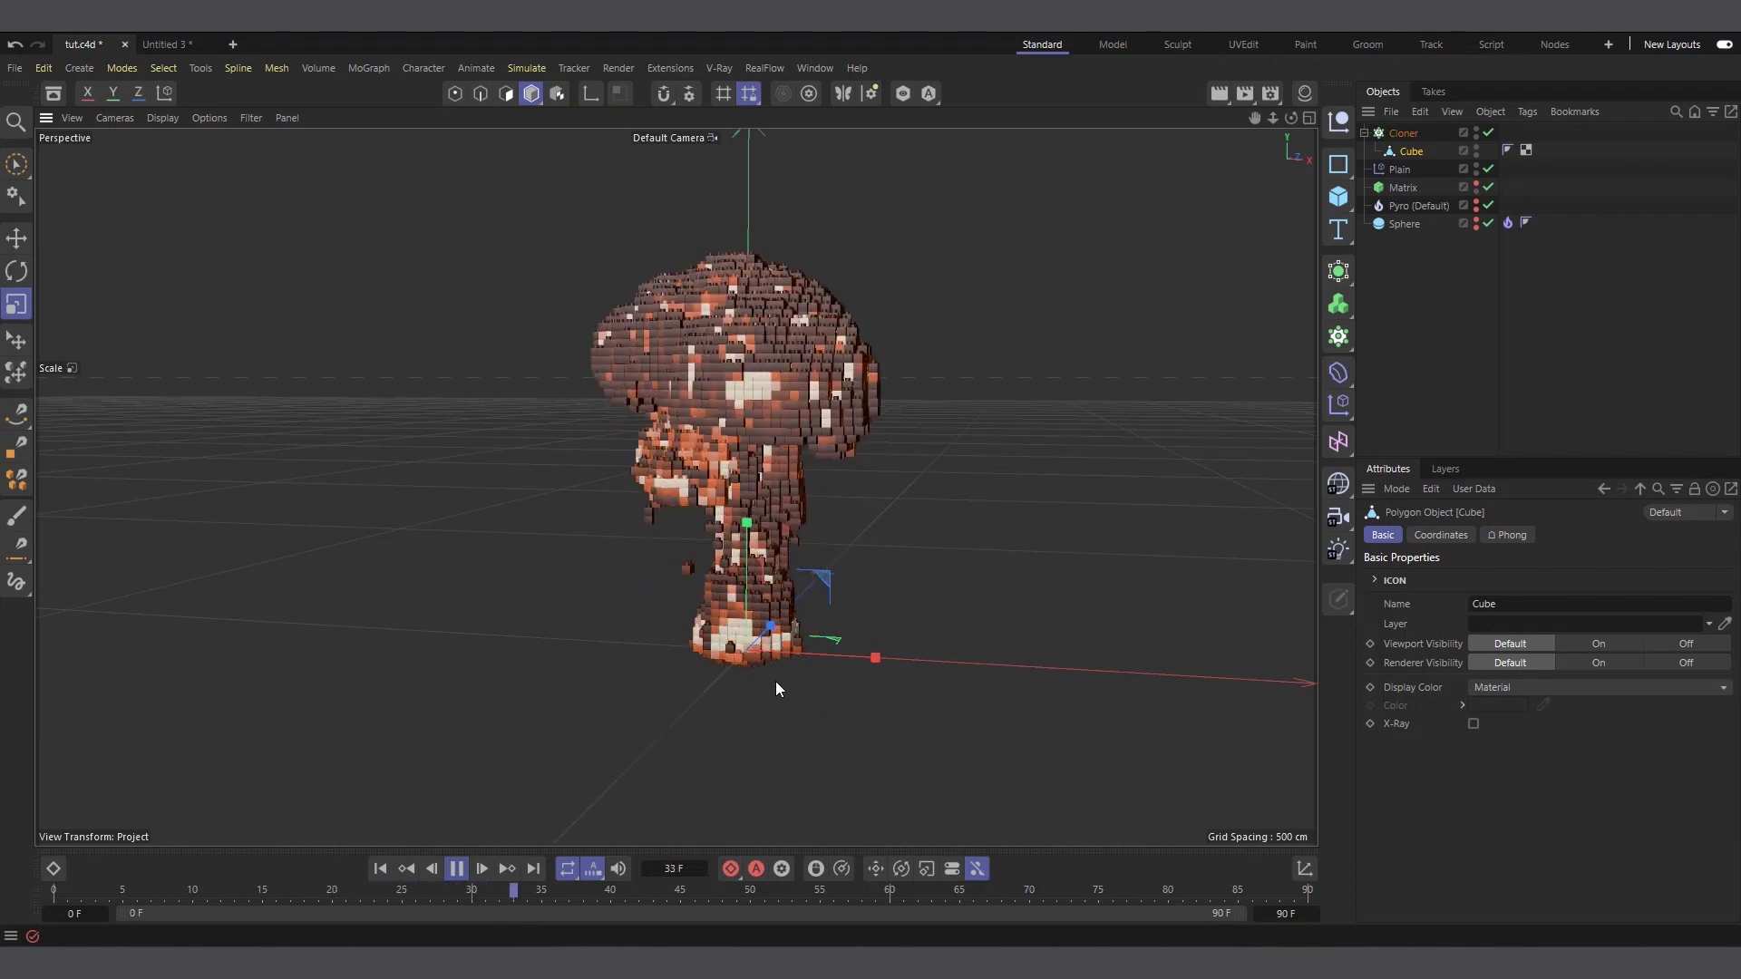
pyautogui.moveTo(1291, 119); pyautogui.dragTo(1262, 143)
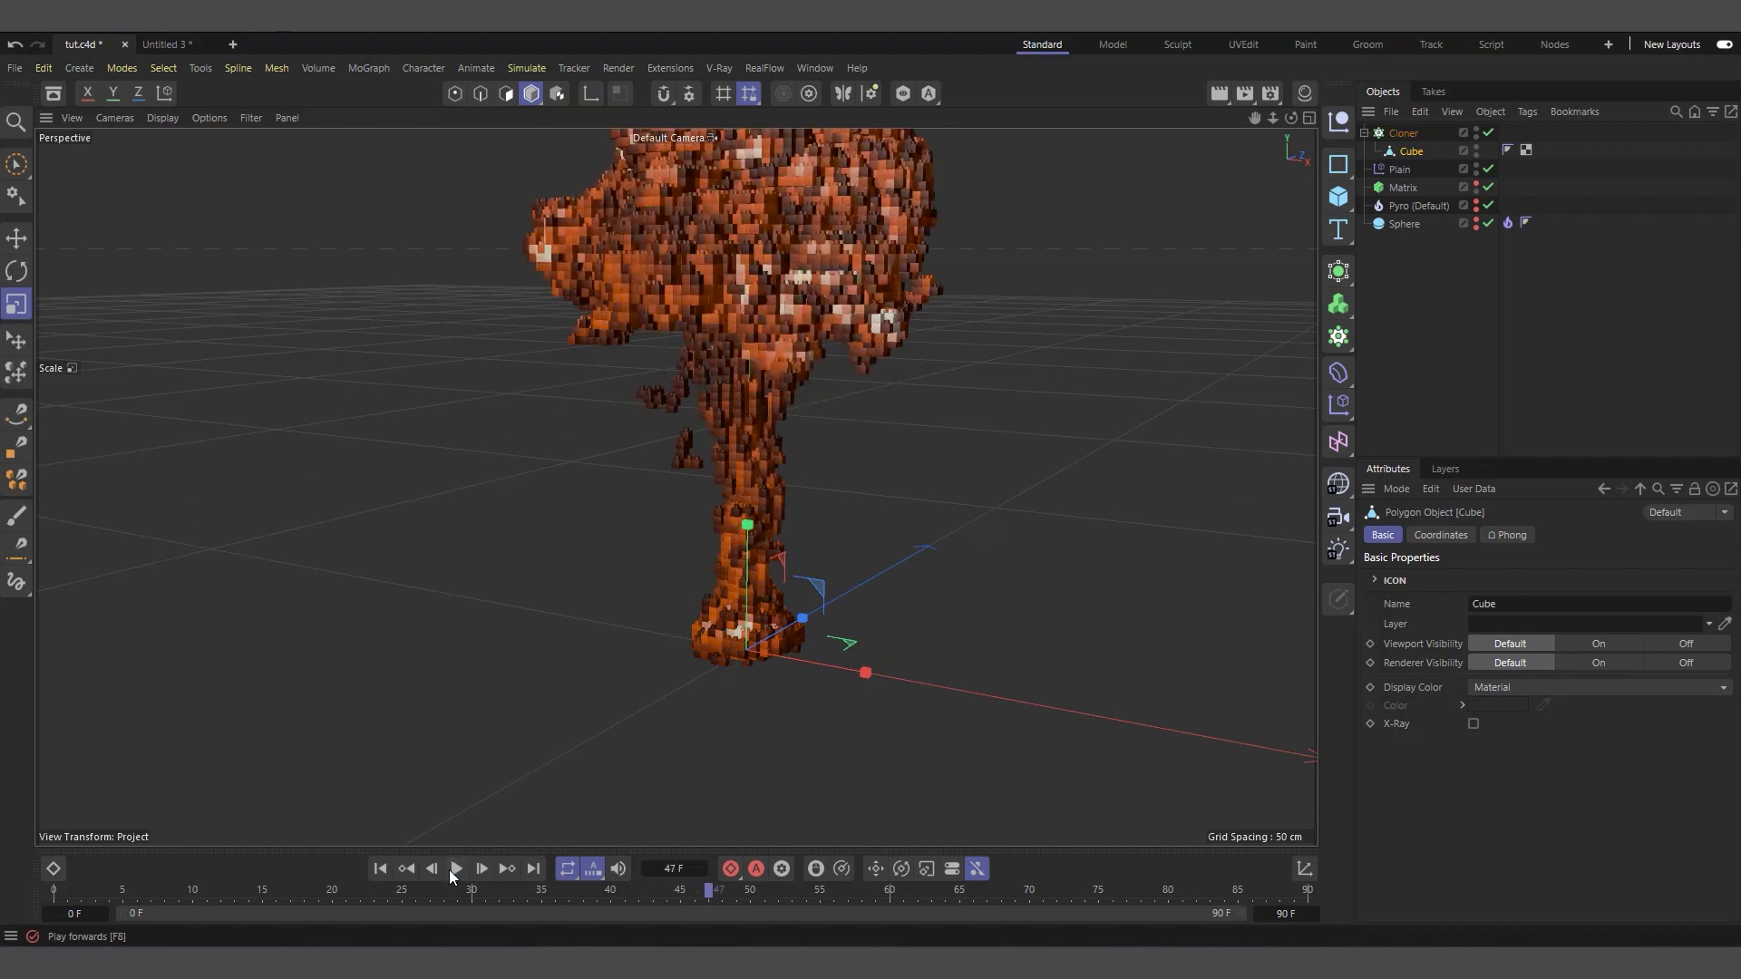
pyautogui.click(449, 868)
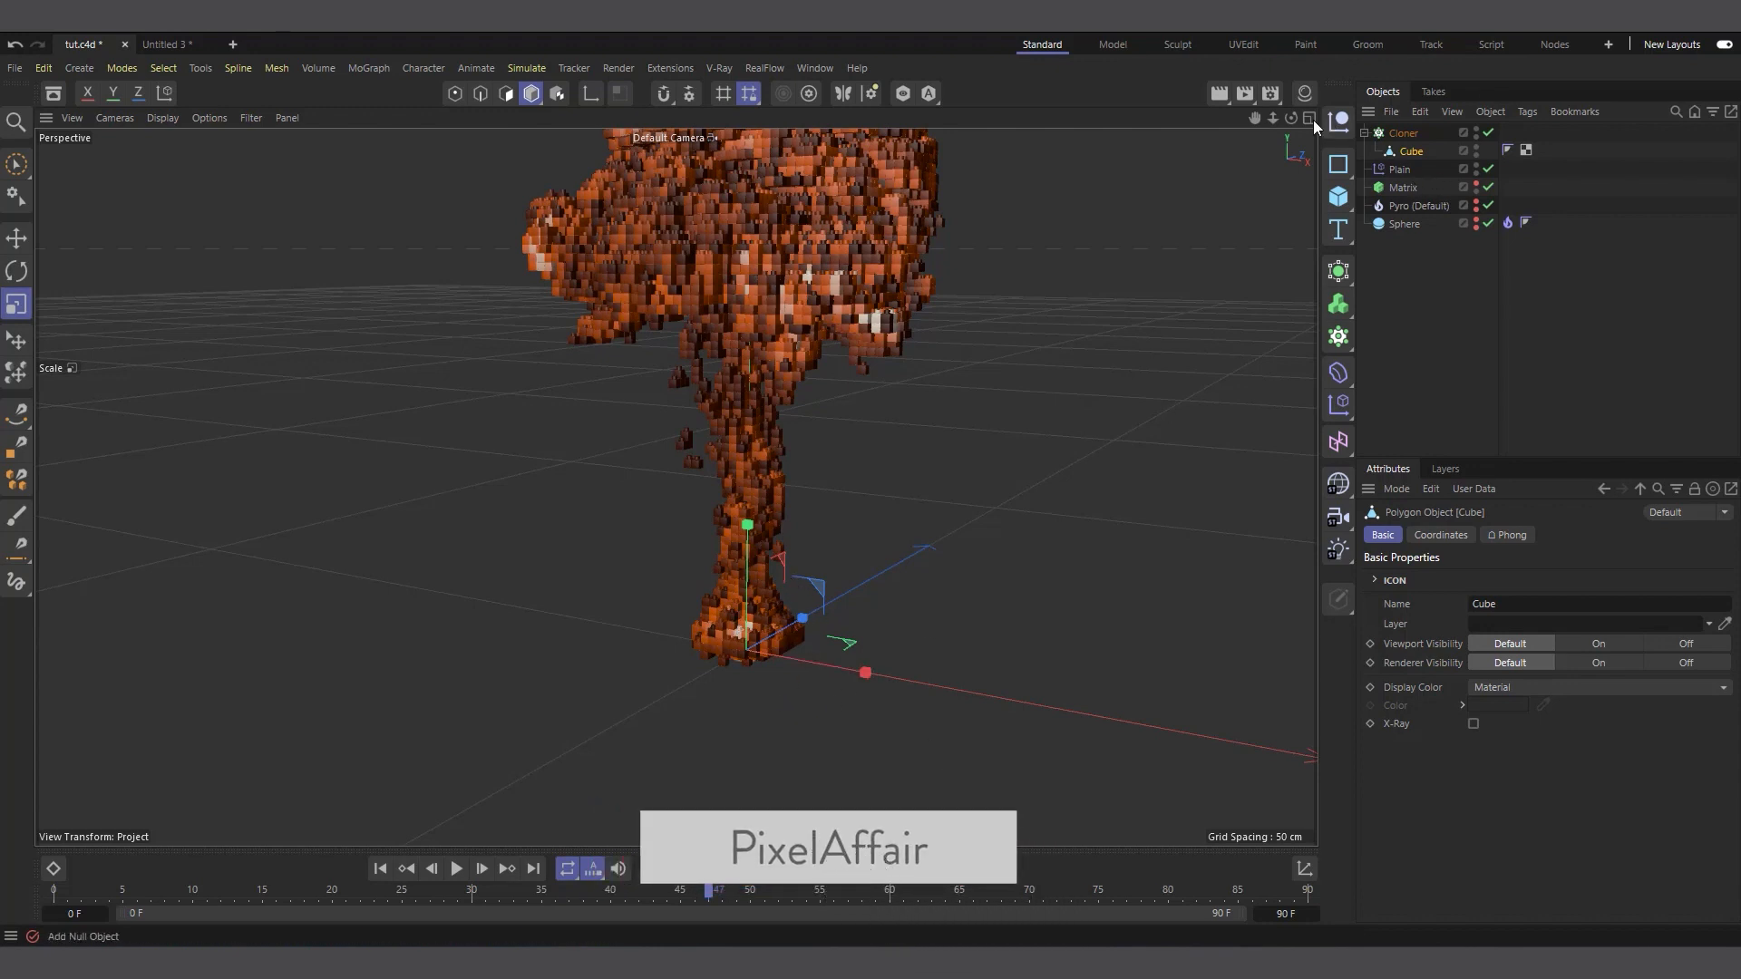
pyautogui.moveTo(1255, 118); pyautogui.dragTo(1315, 252)
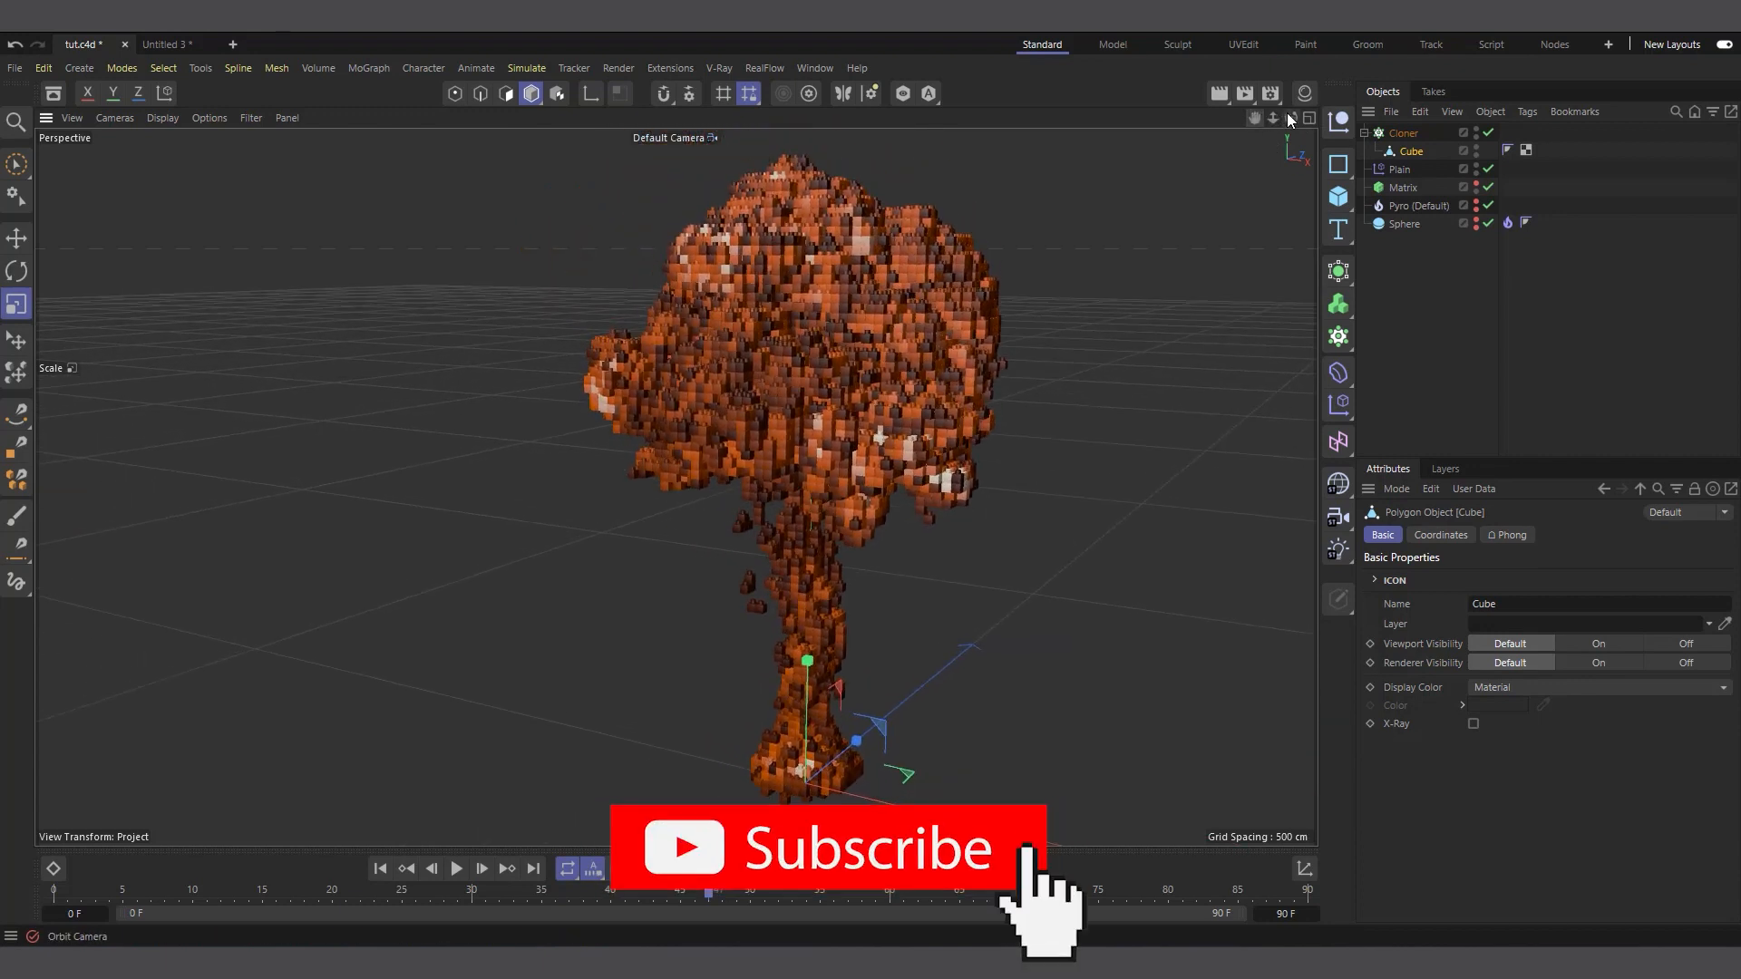
pyautogui.moveTo(1291, 118); pyautogui.dragTo(1288, 200)
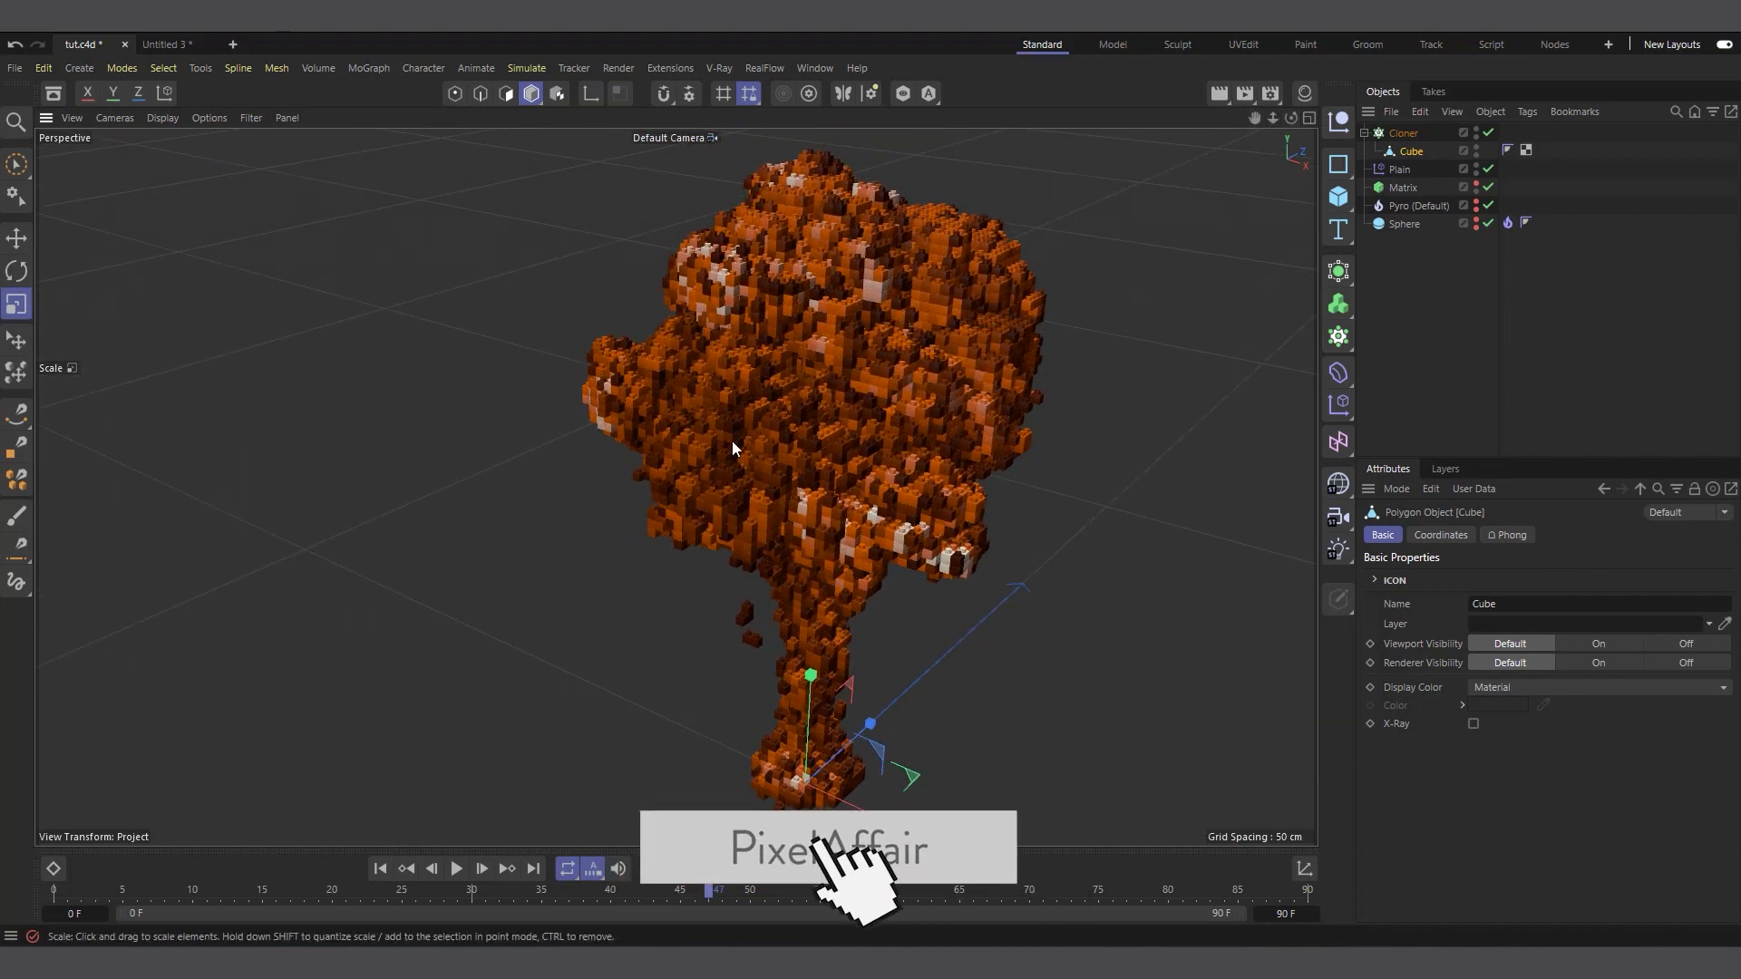
pyautogui.scroll(2, 763, 410)
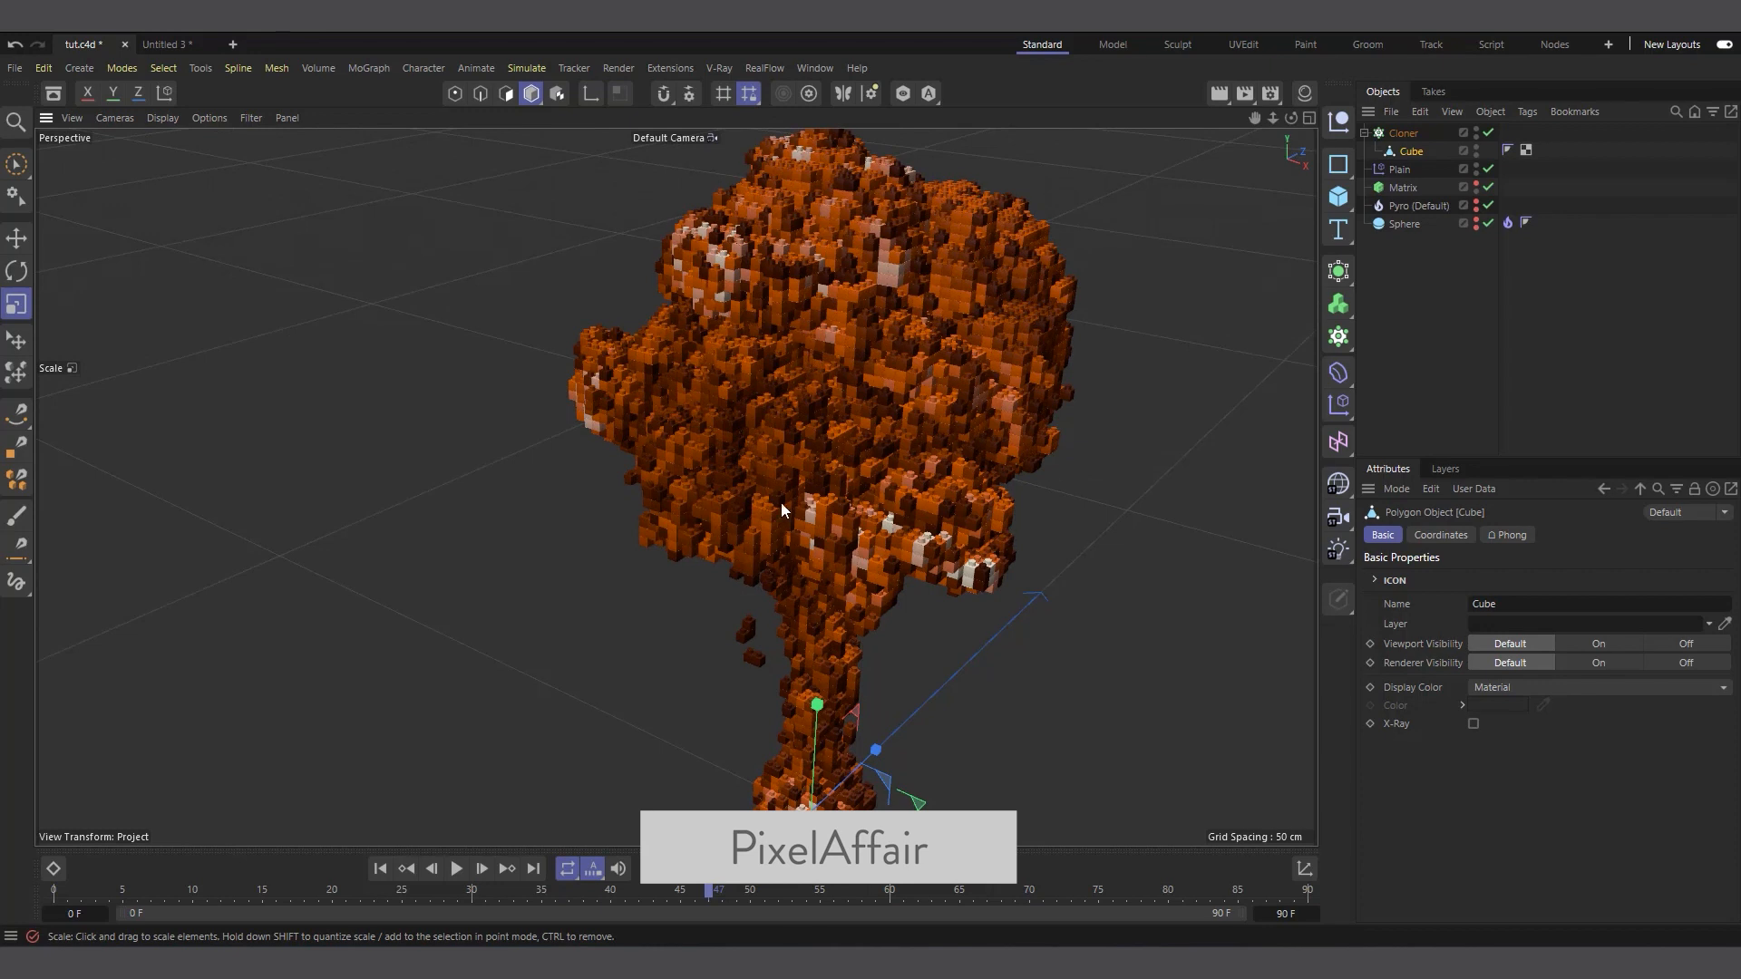